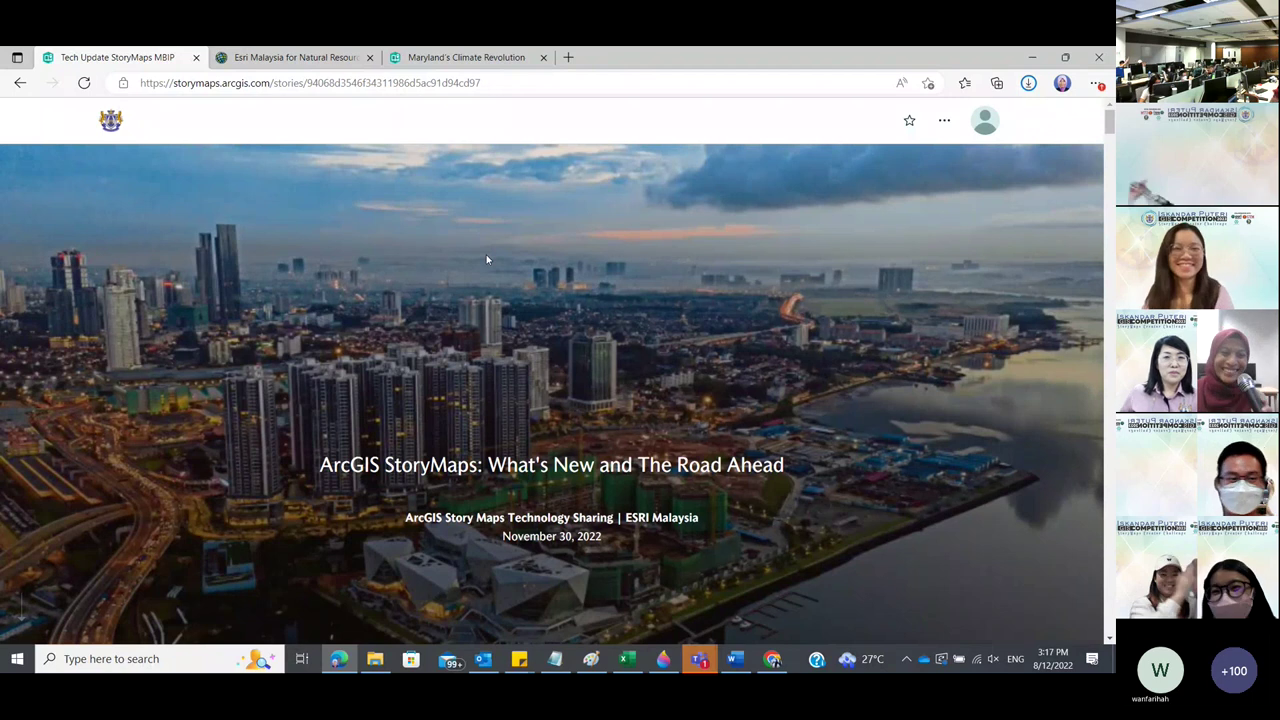
# View the story's cover and Speaker section, and go to the Agenda section.
pyautogui.scroll(-2, 486, 259)
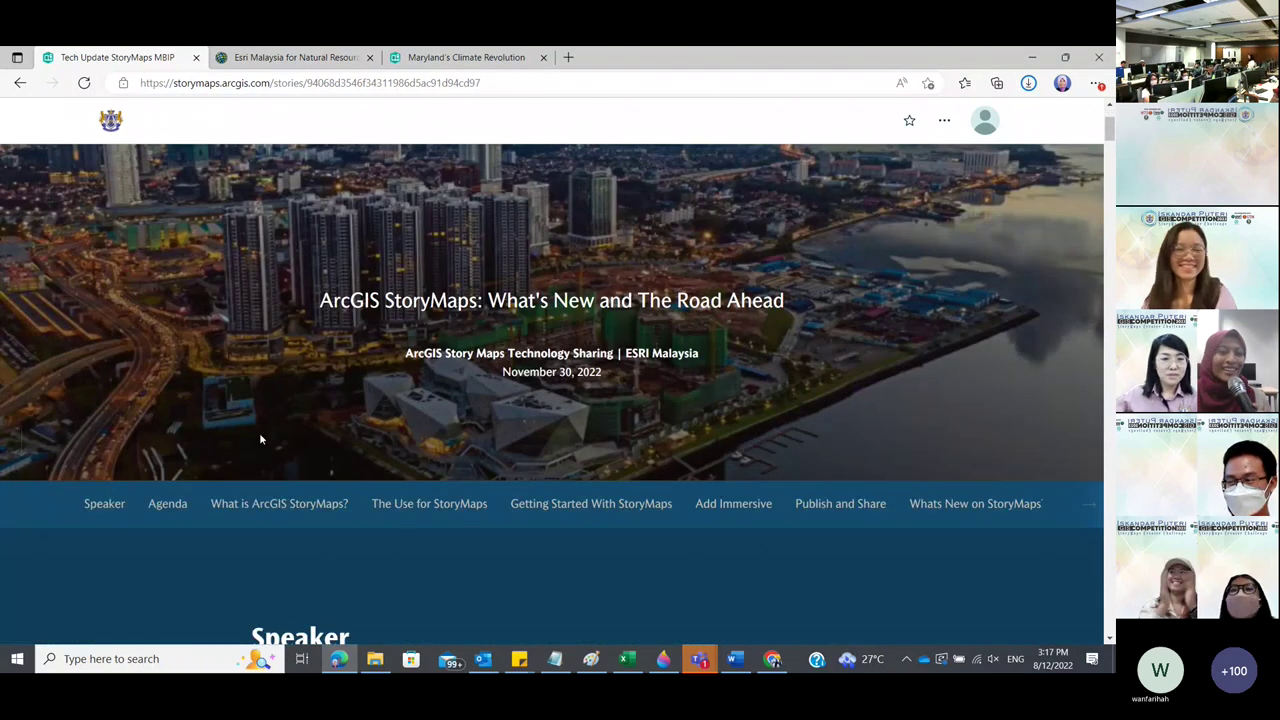
pyautogui.scroll(-4, 260, 437)
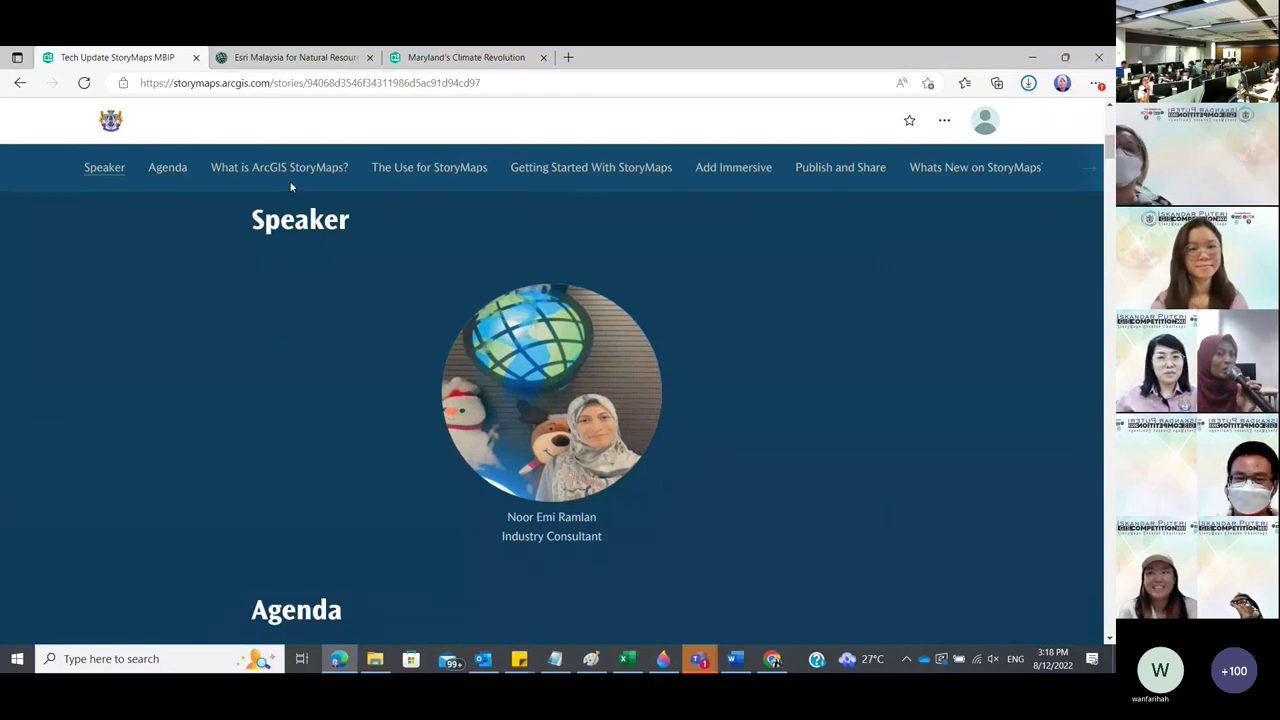
pyautogui.click(162, 172)
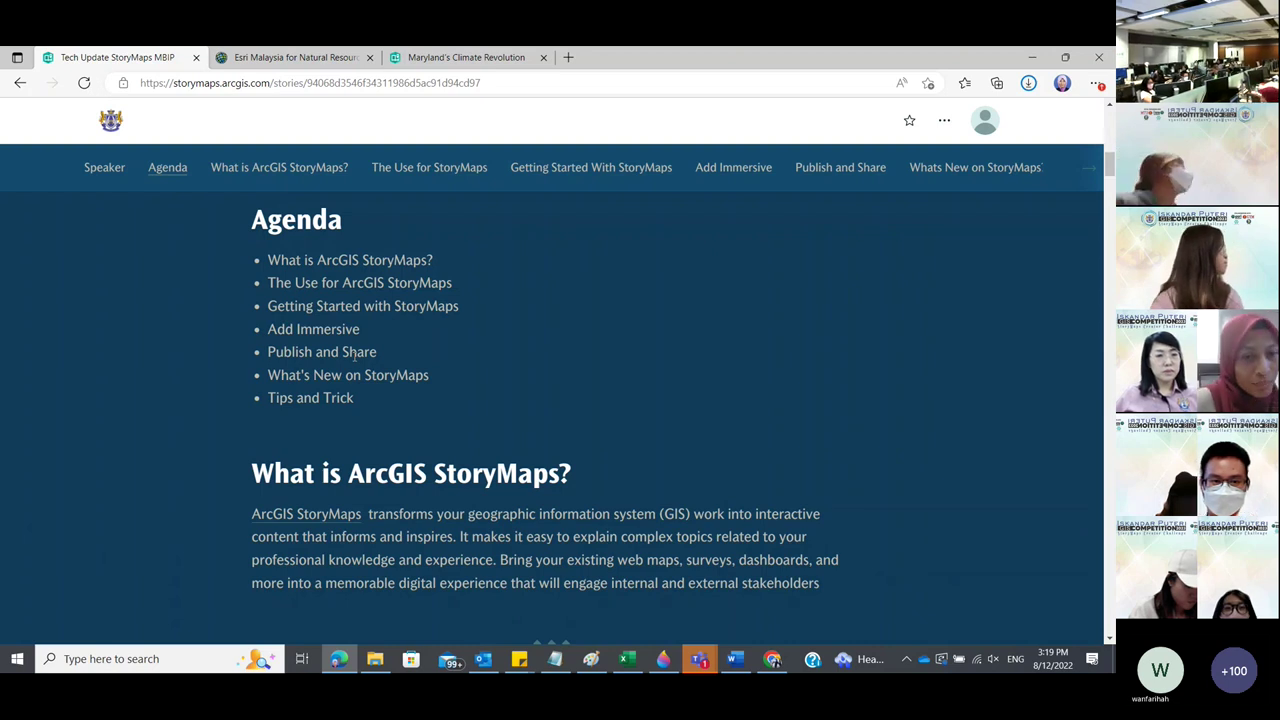
# Read the What is ArcGIS StoryMaps? section and The Use for StoryMaps section, including its list of example uses.
pyautogui.scroll(-2, 356, 368)
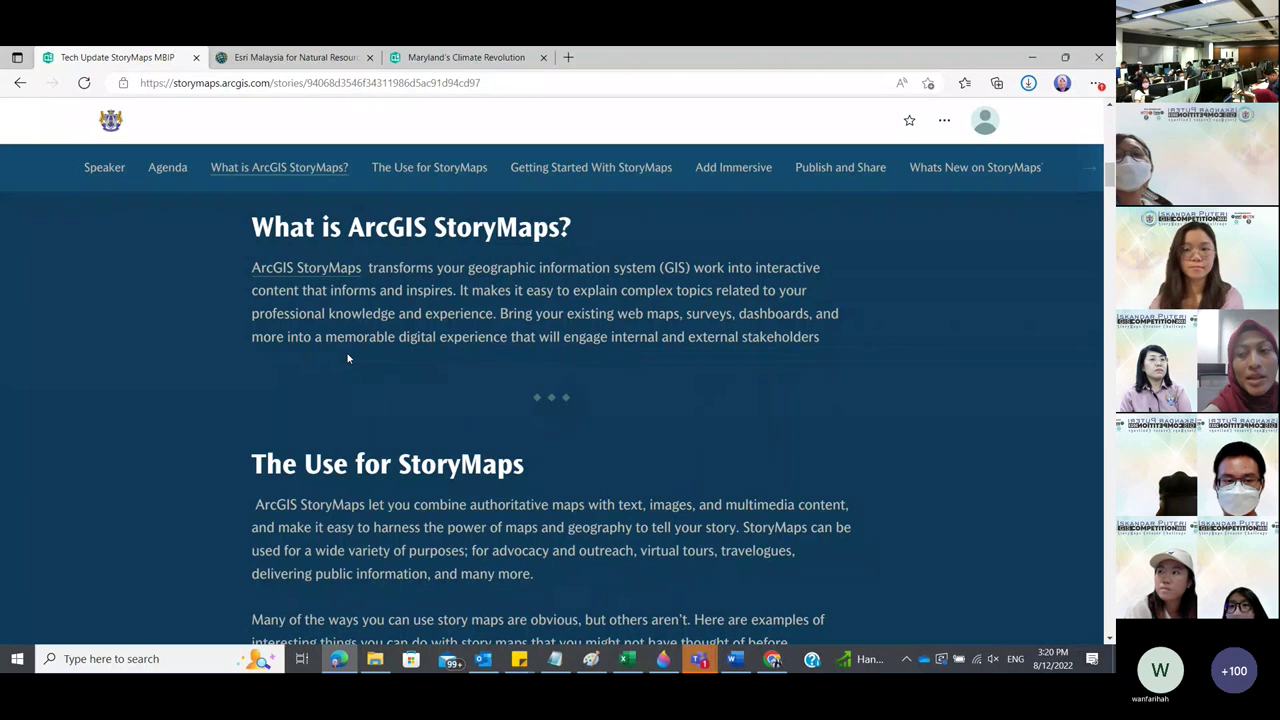
pyautogui.click(1108, 638)
pyautogui.click(1108, 640)
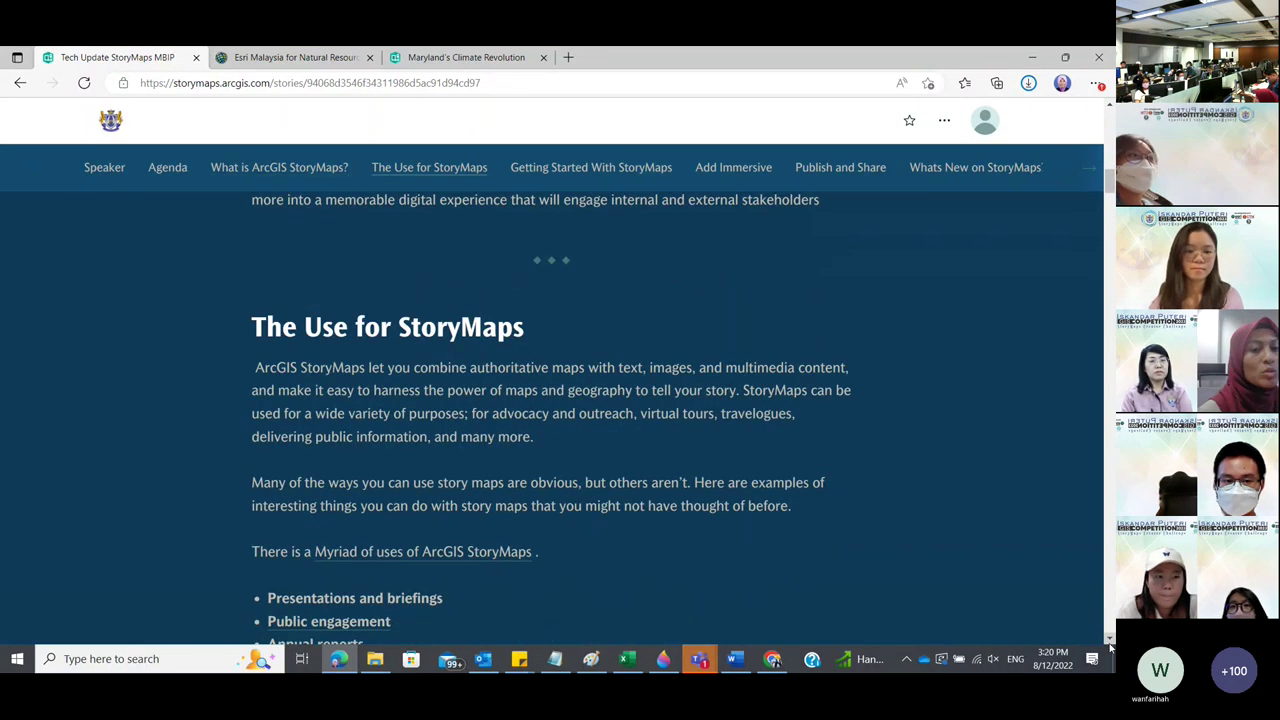
pyautogui.click(1108, 640)
pyautogui.click(1108, 640)
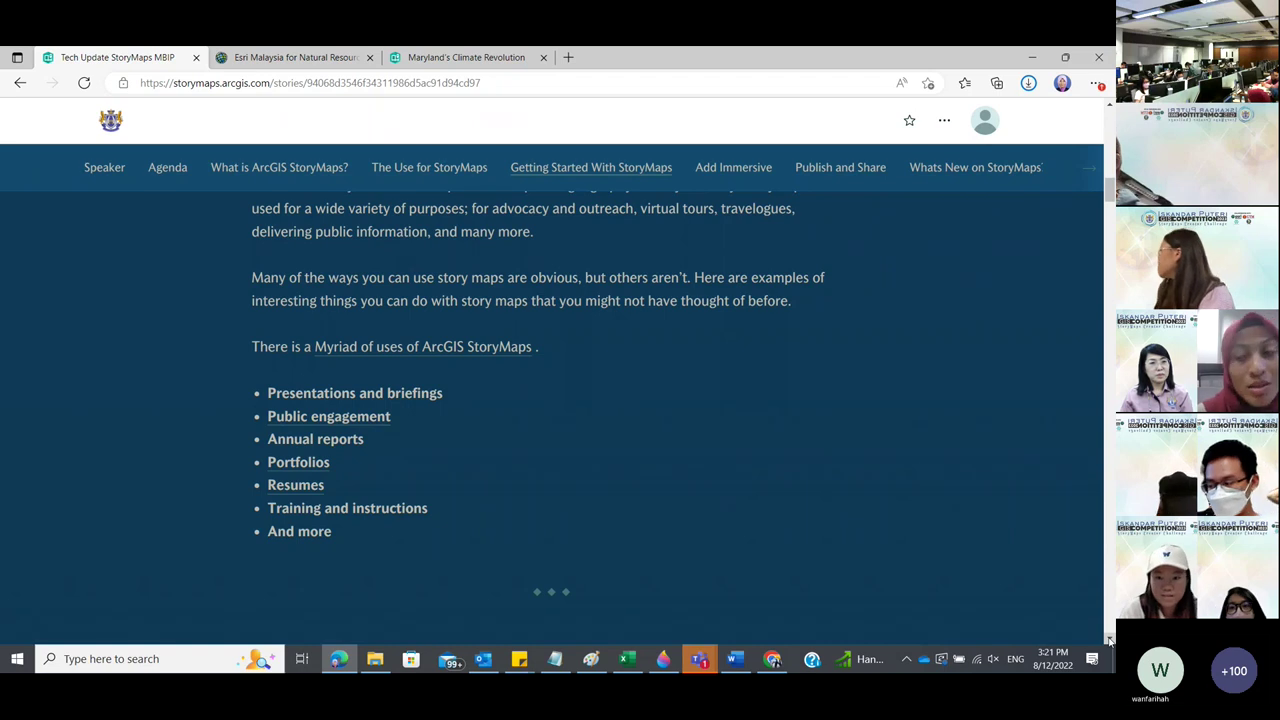
# Examine the Build A Narrative text and the block palette illustration in the Getting Started With StoryMaps section.
pyautogui.scroll(-3, 1108, 640)
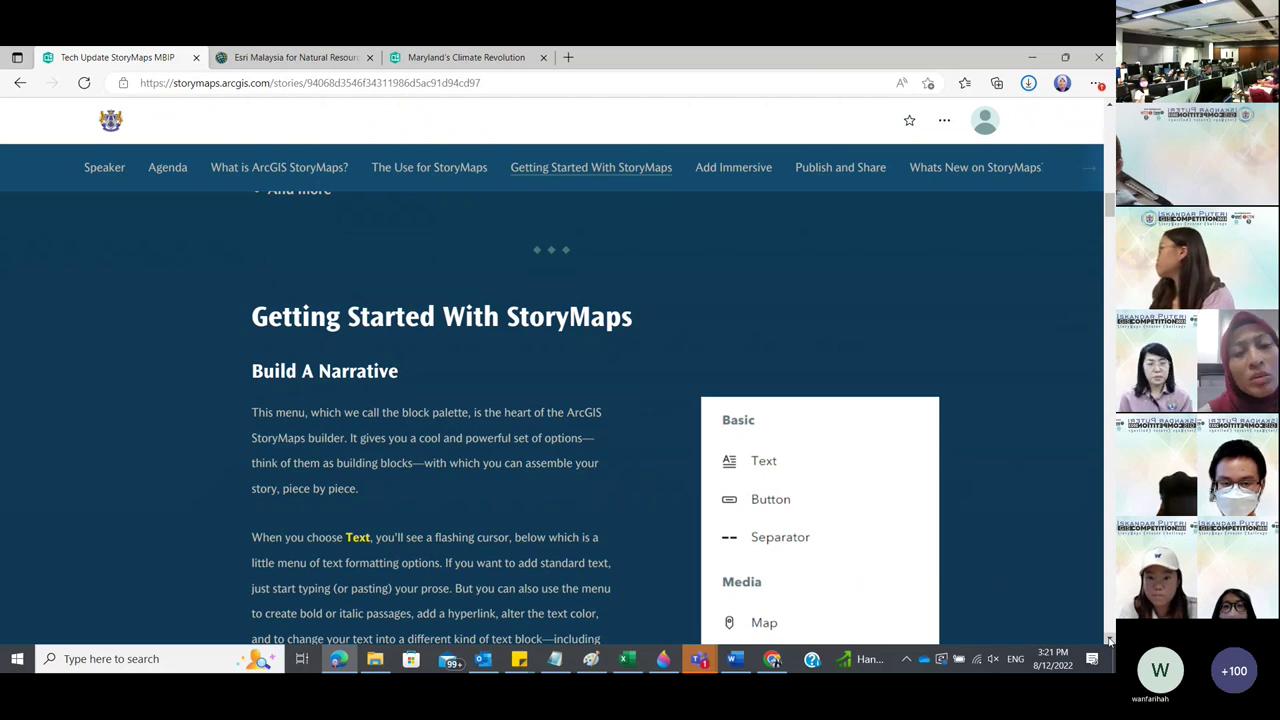
pyautogui.scroll(-1, 1108, 640)
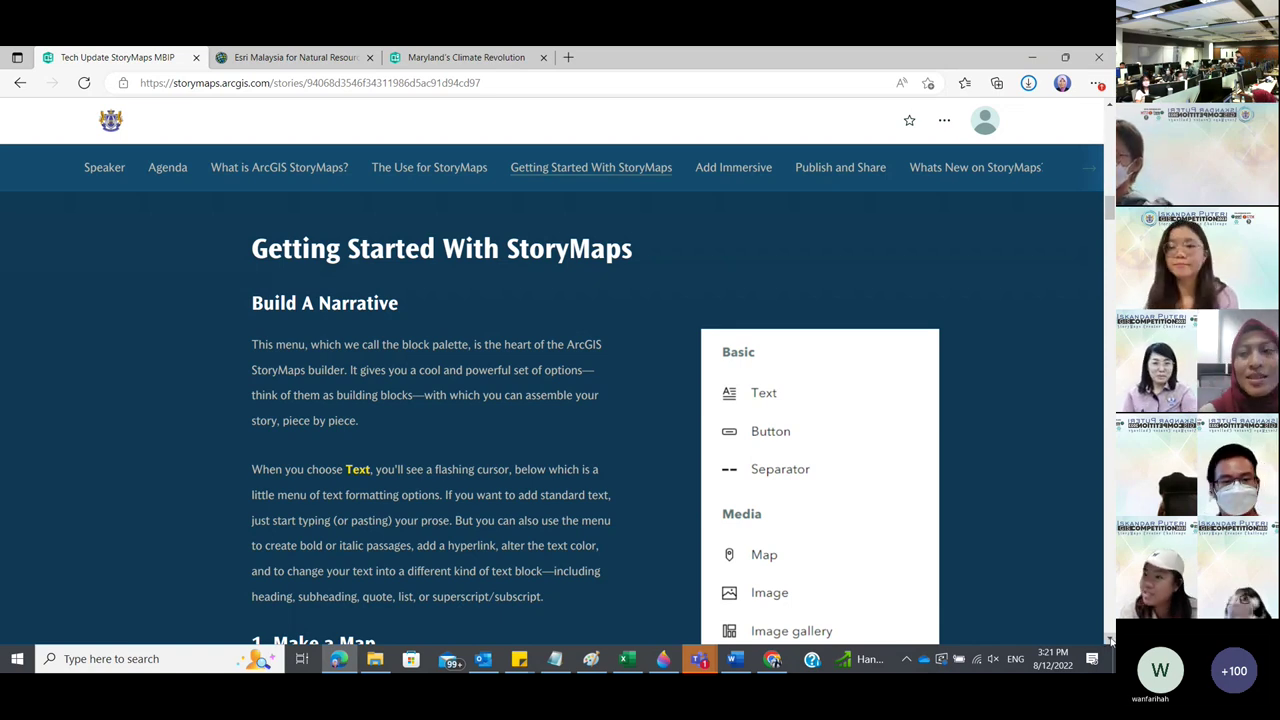
pyautogui.click(1108, 640)
pyautogui.click(1108, 108)
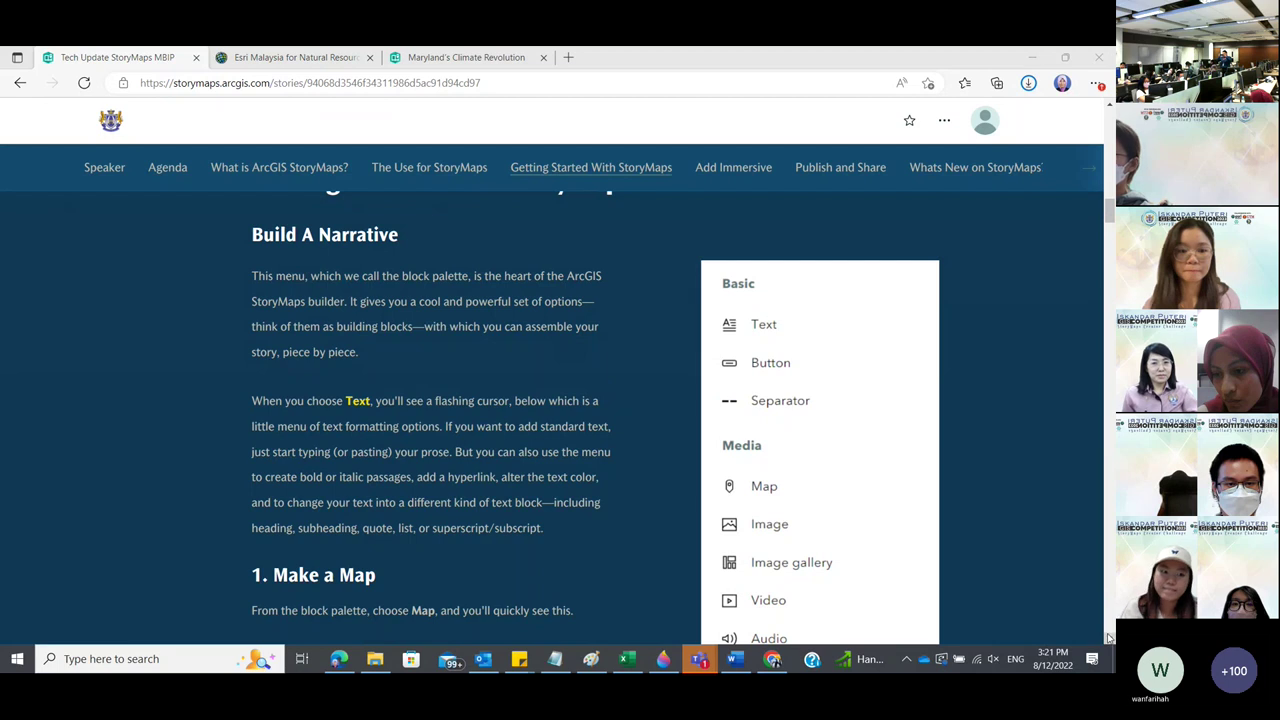
pyautogui.click(1097, 596)
pyautogui.scroll(-3, 1097, 596)
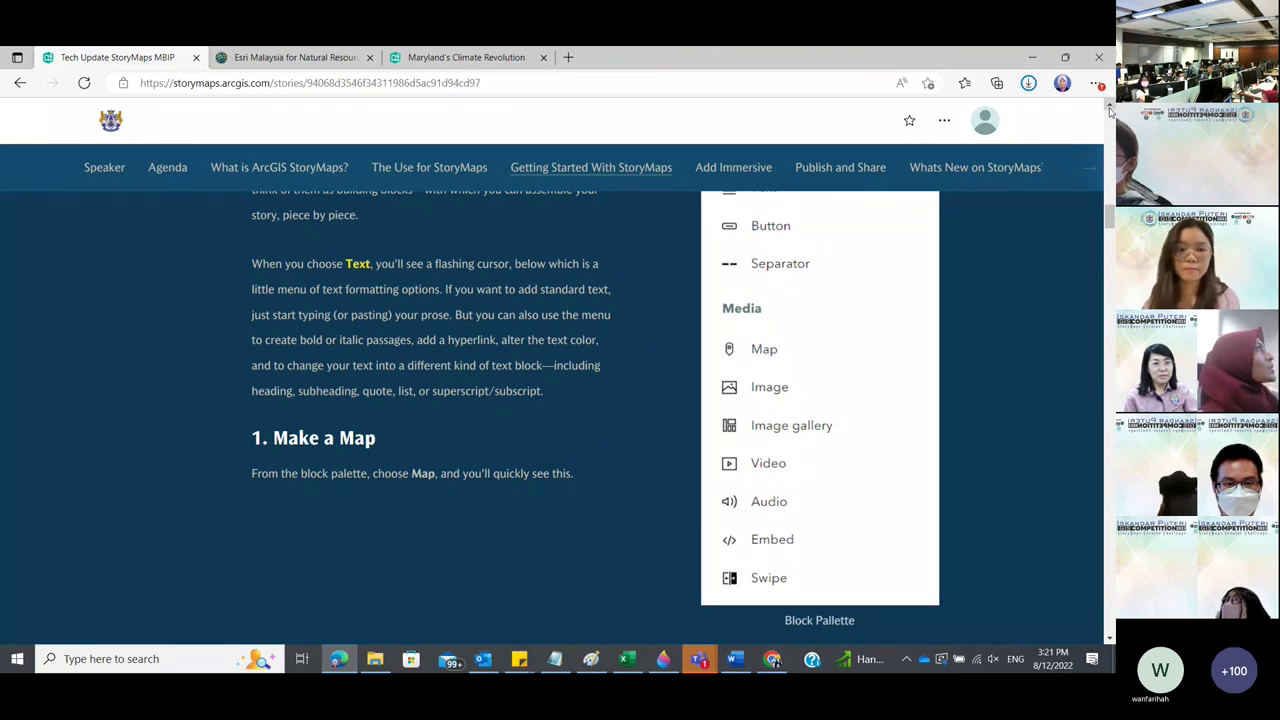
pyautogui.click(1108, 639)
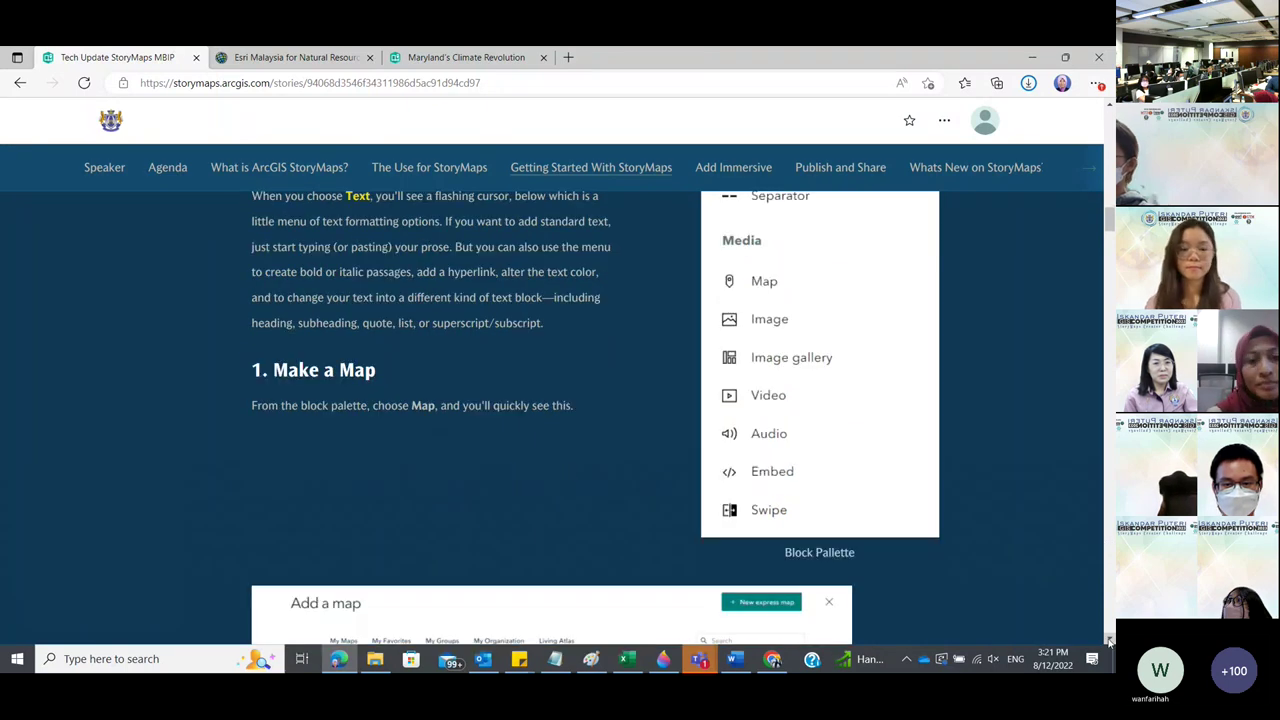
# Review the Make a Map instructions, covering the Add a map browser and the express map editor figure.
pyautogui.scroll(-5, 1108, 639)
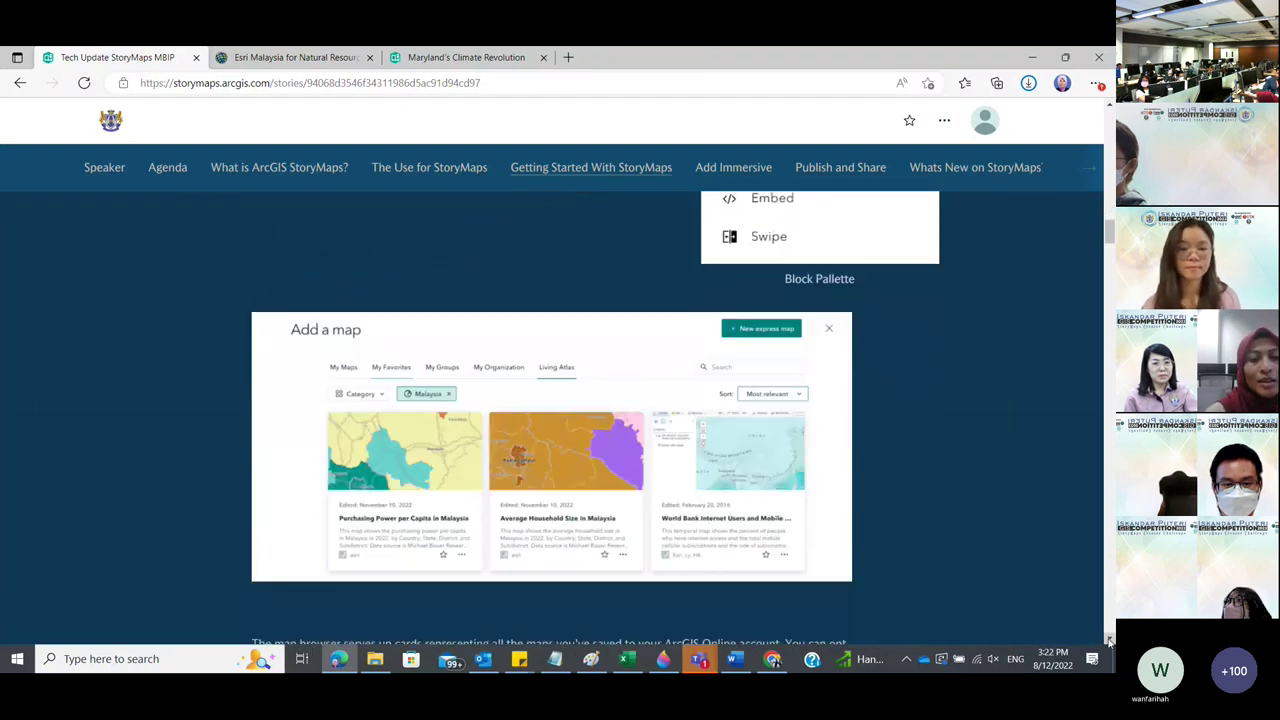
pyautogui.click(1108, 639)
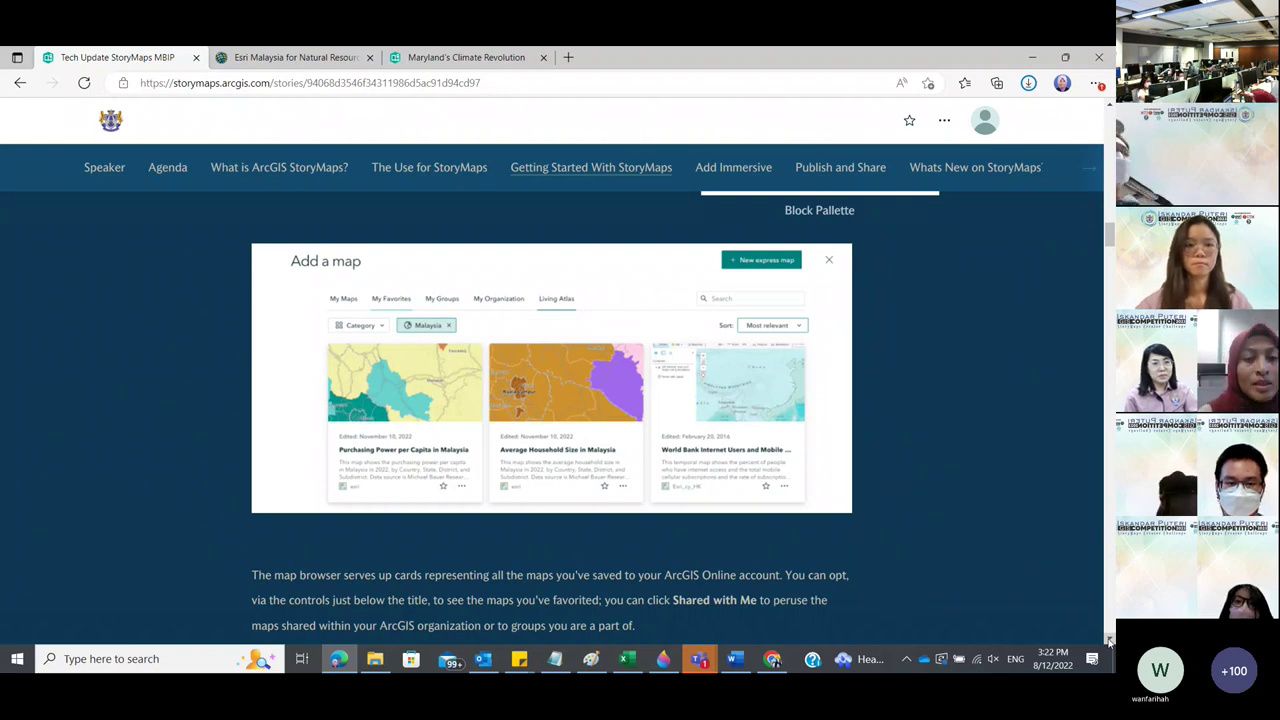
pyautogui.scroll(-4, 1108, 640)
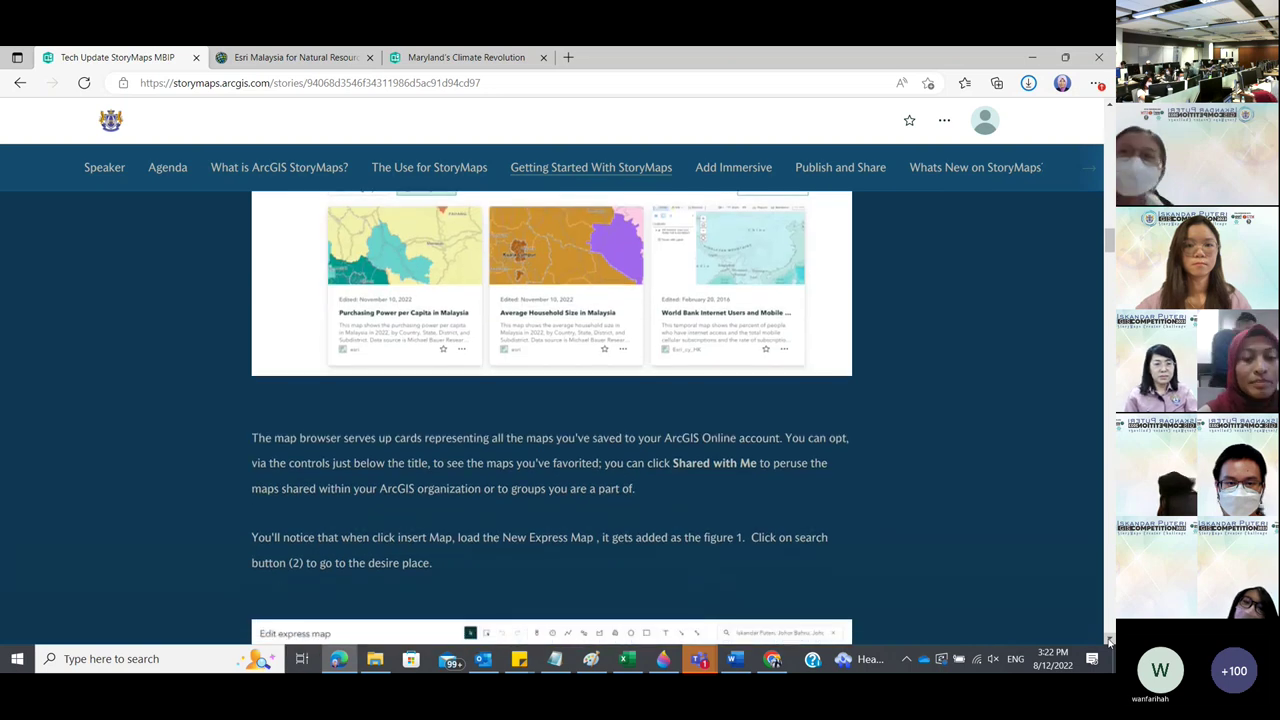
pyautogui.scroll(-1, 1108, 640)
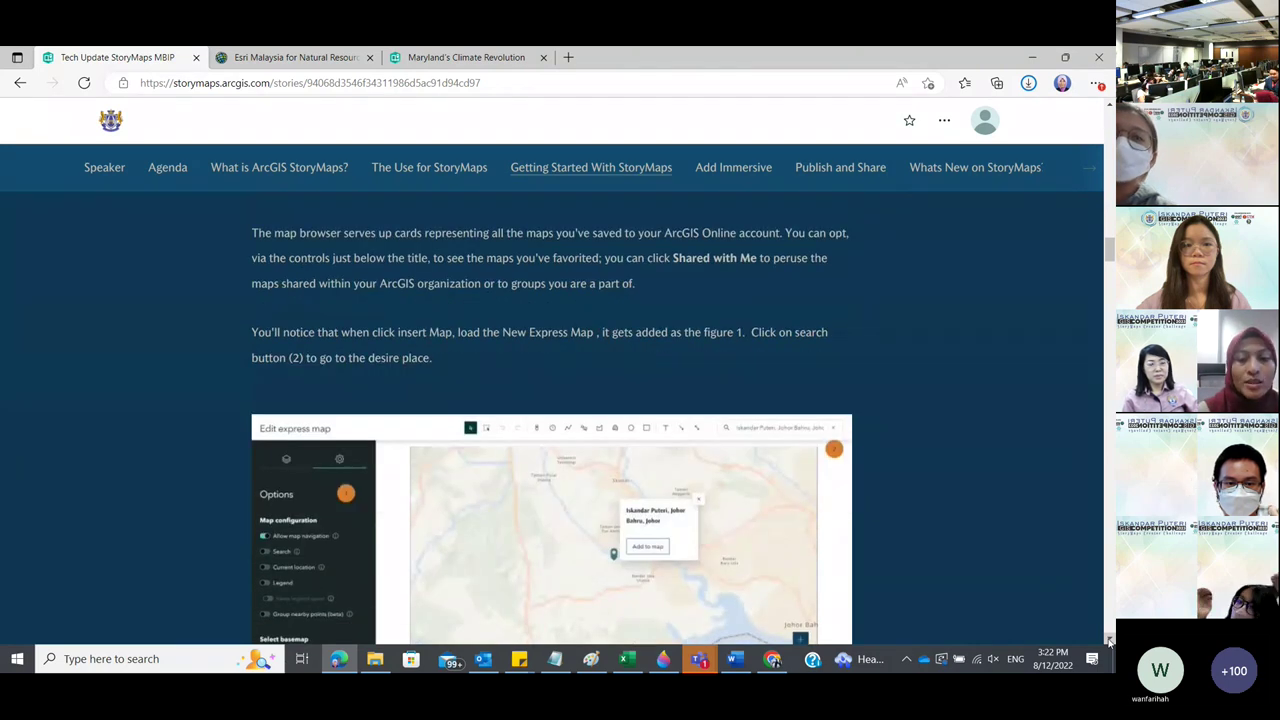
pyautogui.scroll(-2, 1109, 640)
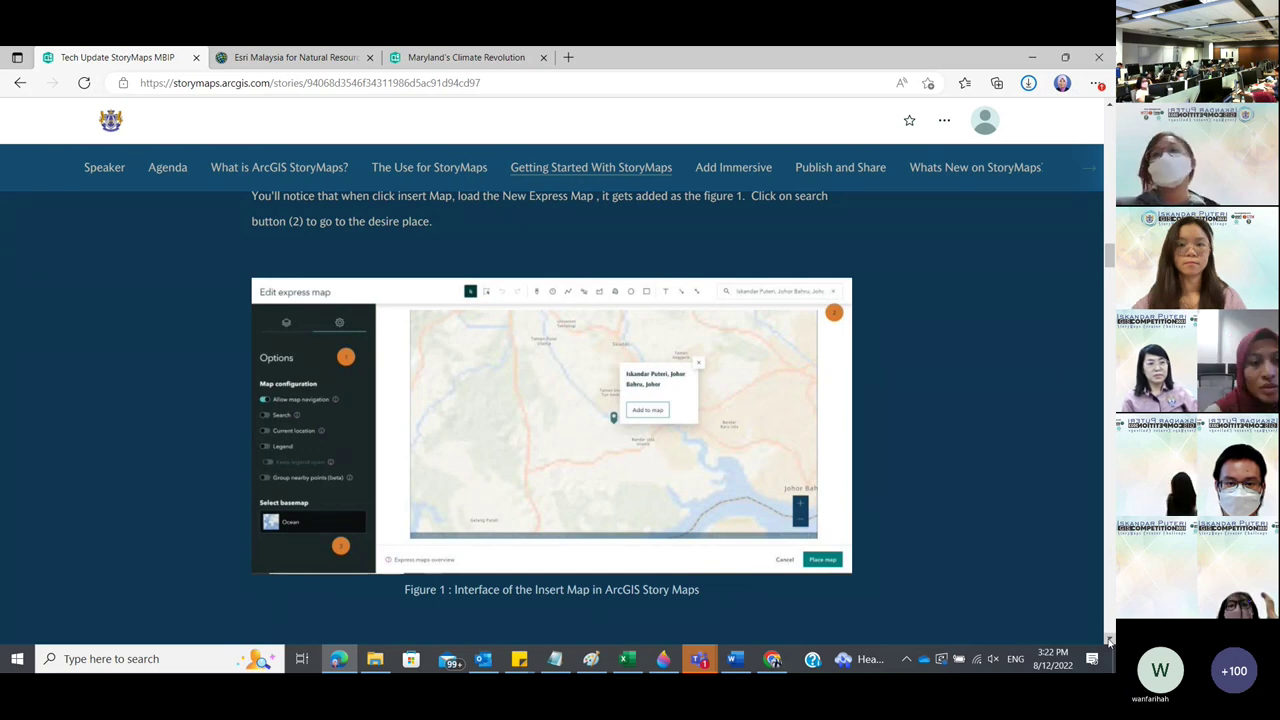
pyautogui.scroll(-3, 1108, 640)
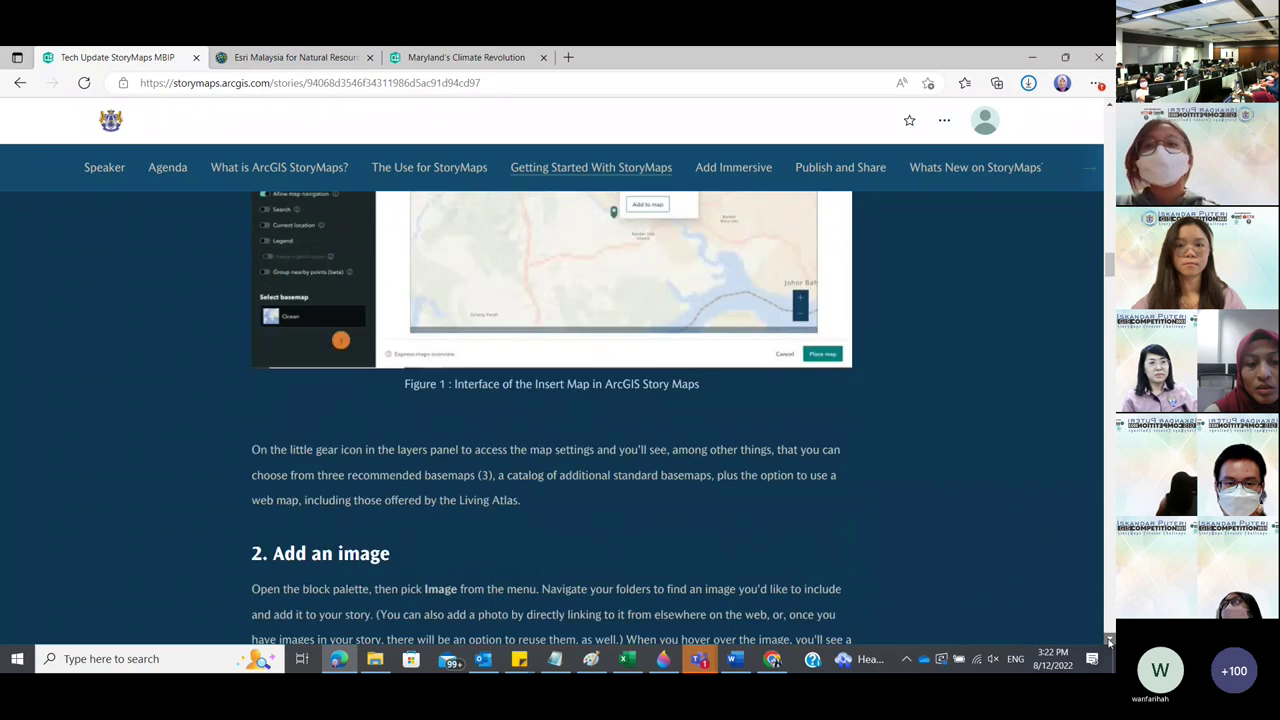
# Read the Add an image instructions and the introduction to the Add Immersive section.
pyautogui.scroll(-1, 1108, 640)
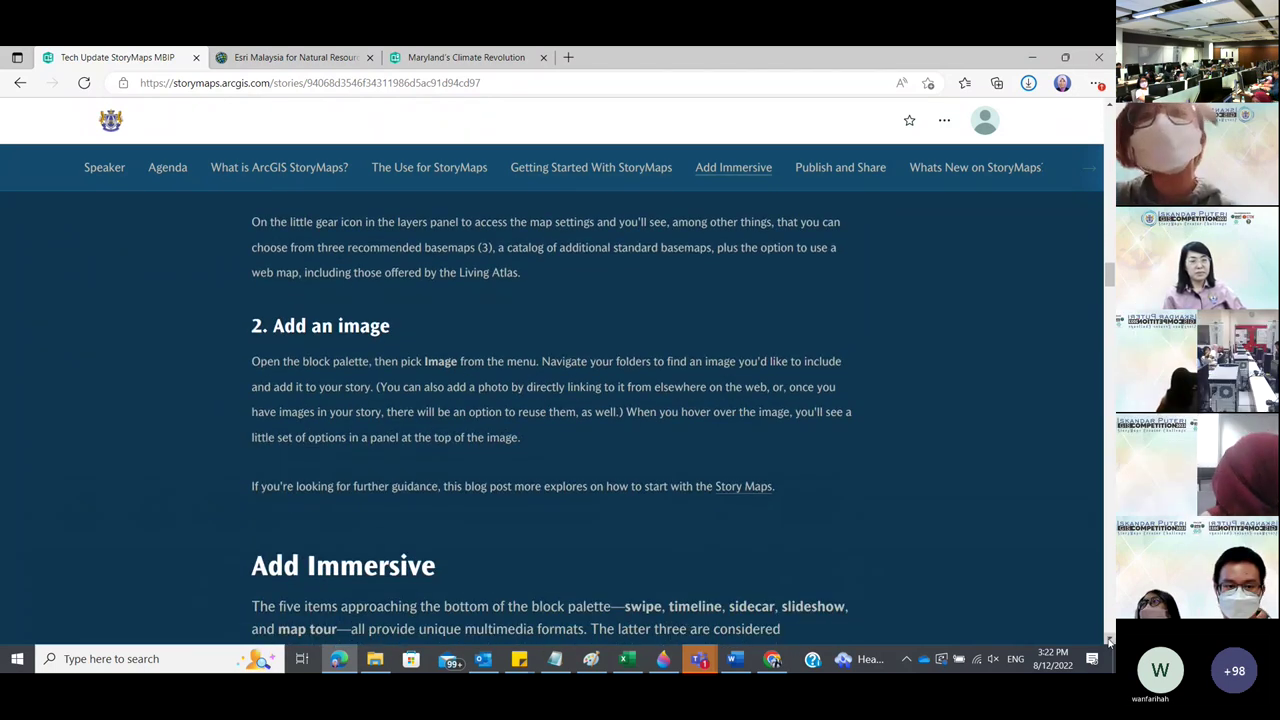
pyautogui.scroll(-1, 1108, 640)
pyautogui.scroll(-2, 1108, 640)
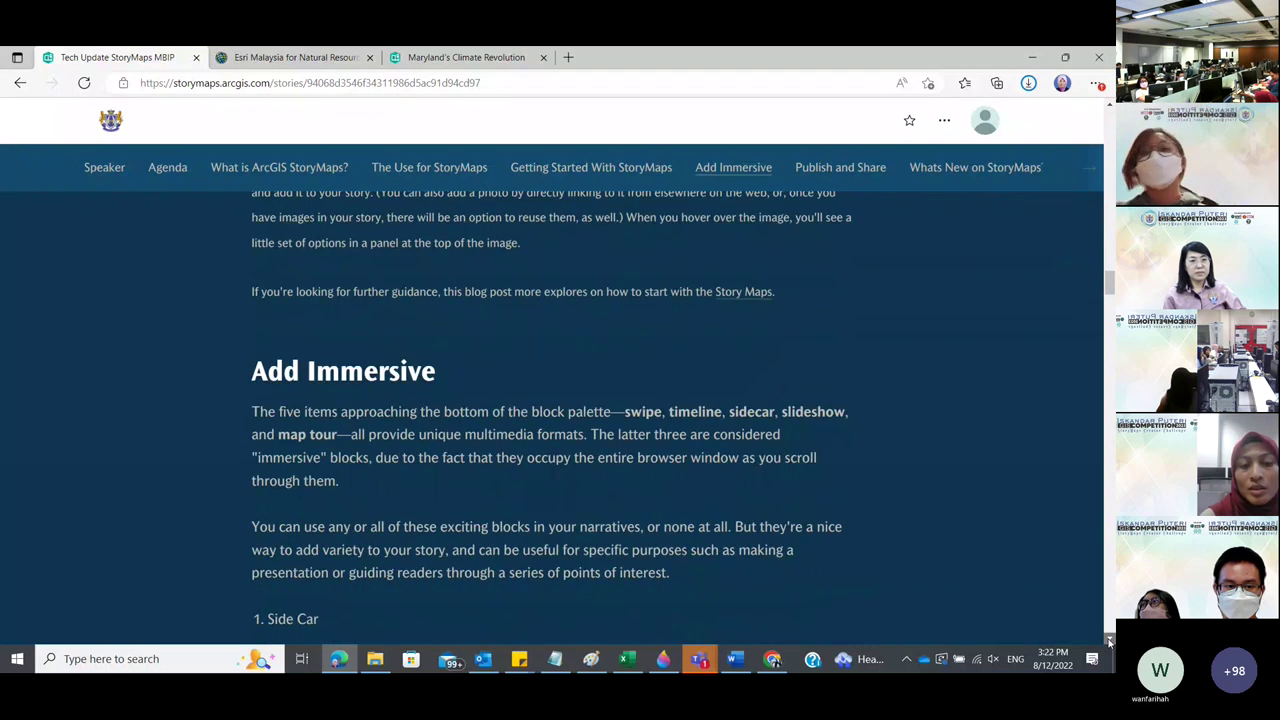
pyautogui.scroll(-2, 1108, 640)
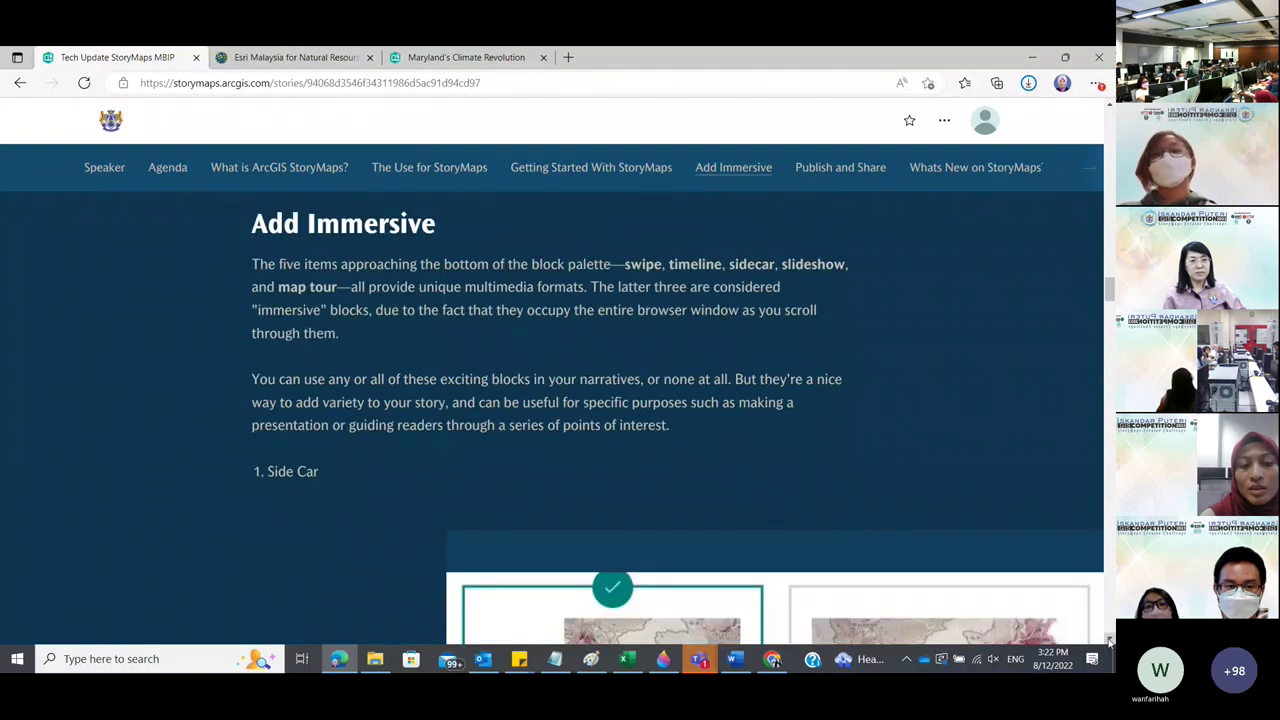
# Examine the Side Car block's descriptions of the floating, docked and slideshow layouts, rechecking the Add Immersive introduction.
pyautogui.scroll(-4, 1108, 640)
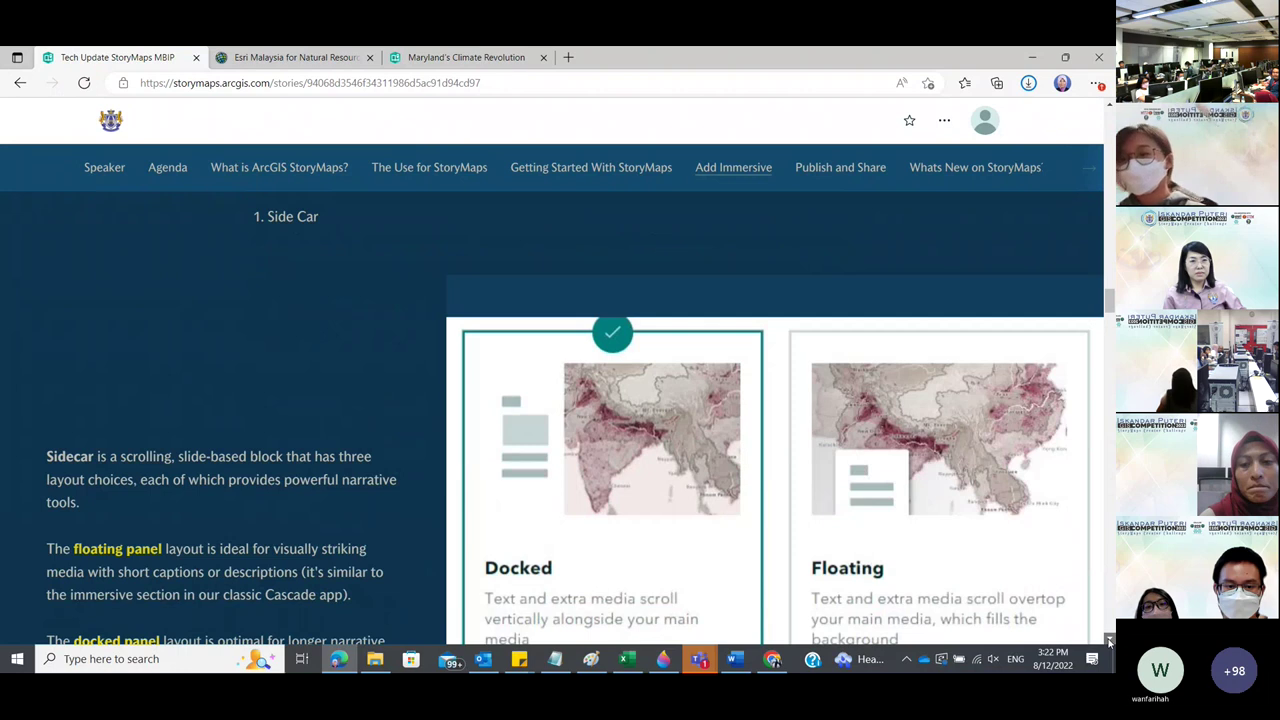
pyautogui.scroll(-2, 1108, 640)
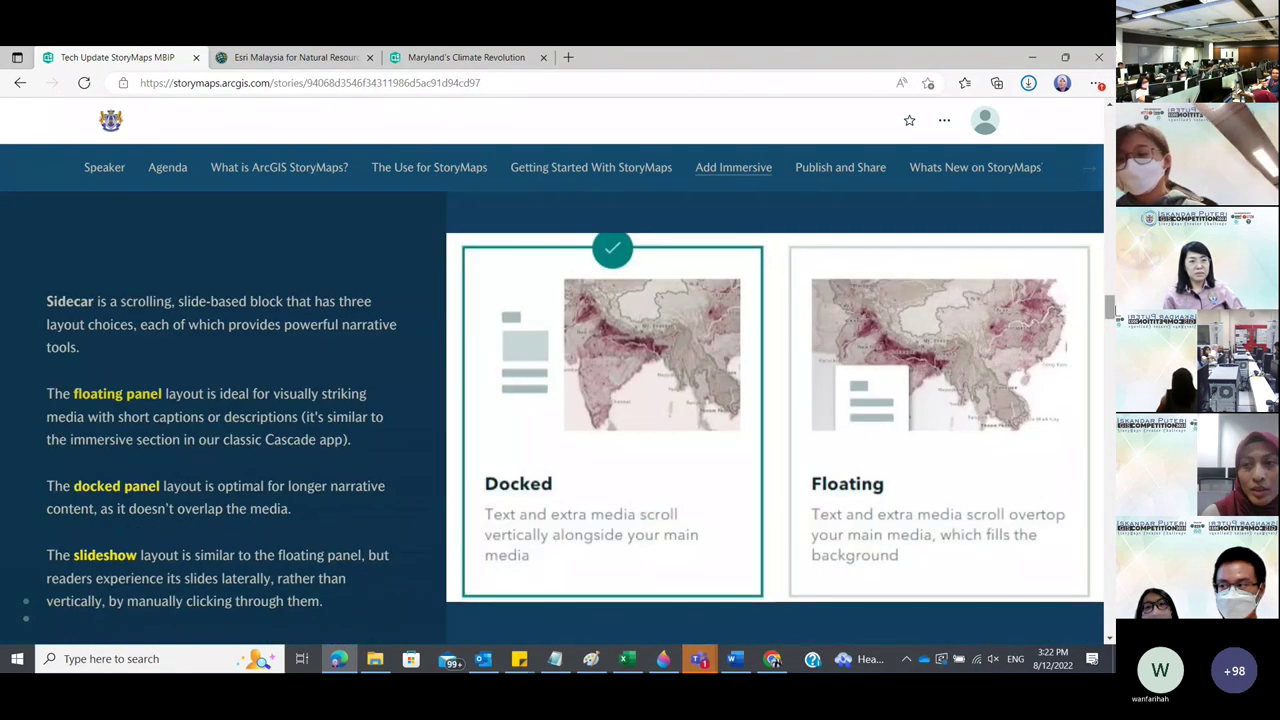
pyautogui.scroll(3, 1108, 105)
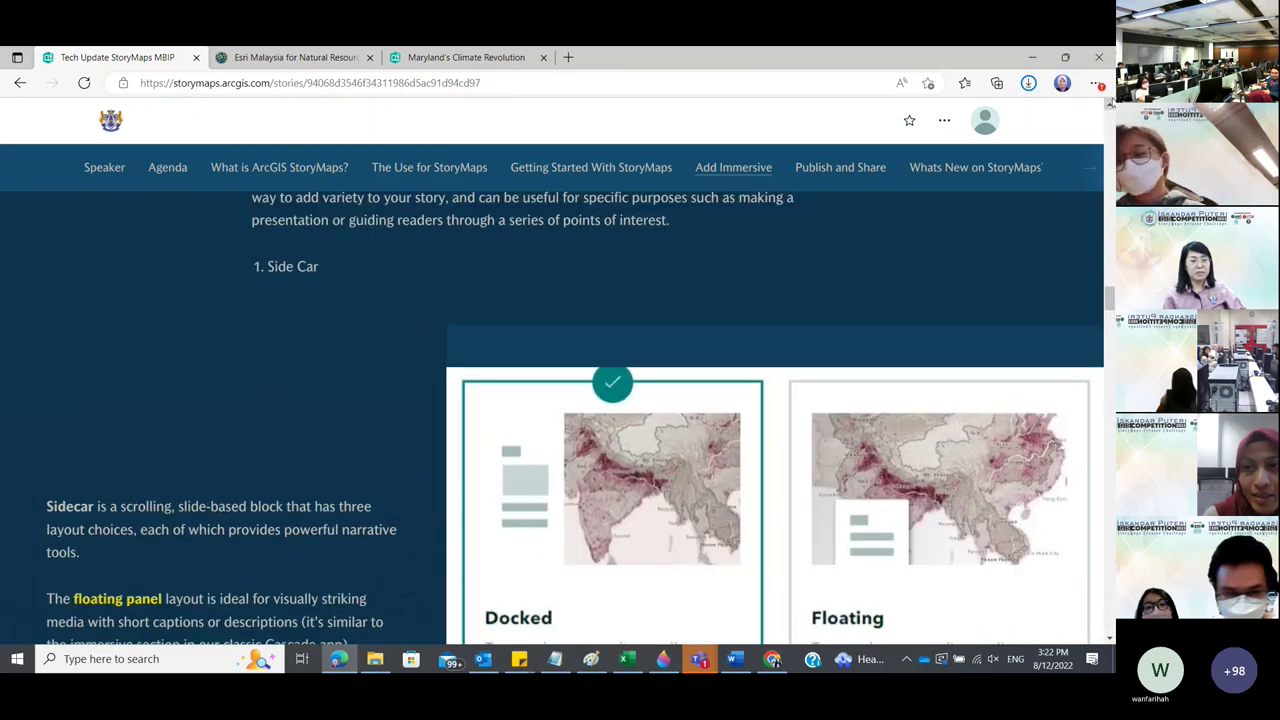
pyautogui.scroll(2, 1108, 105)
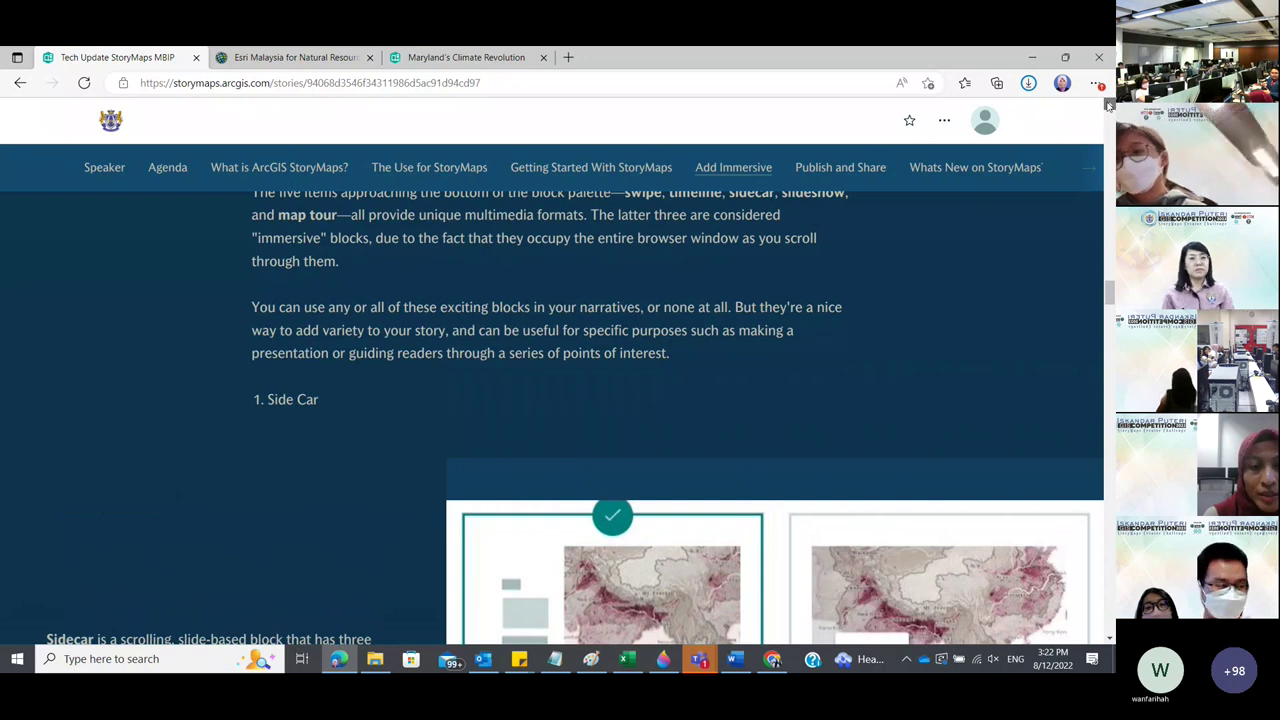
pyautogui.scroll(3, 1108, 105)
pyautogui.scroll(-4, 1108, 638)
pyautogui.scroll(-3, 1108, 638)
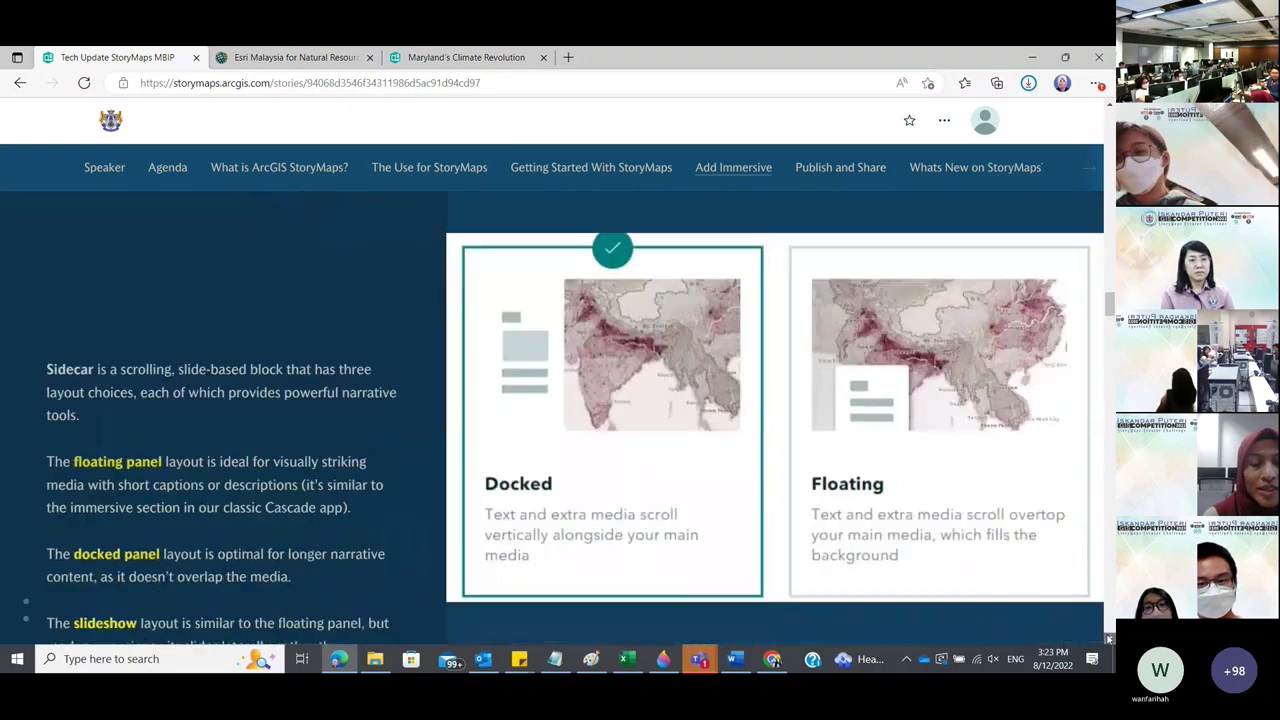
pyautogui.scroll(-2, 1108, 638)
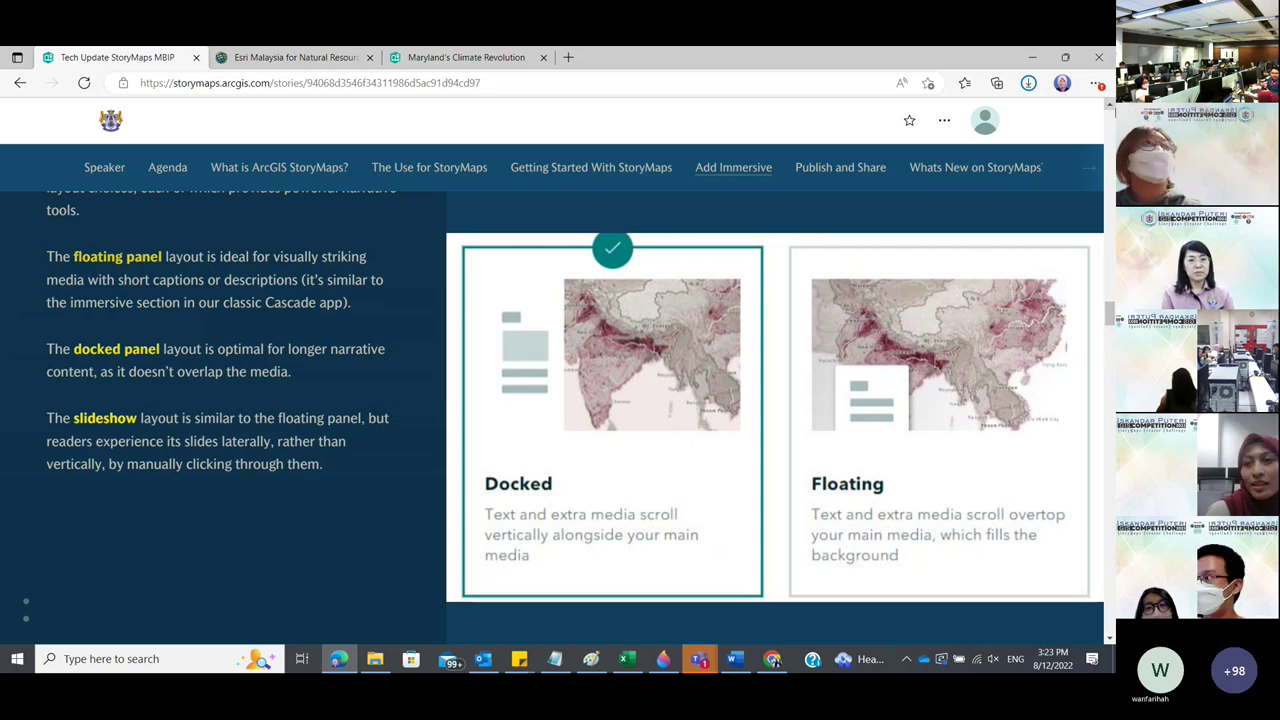
# Revisit the express map figure under Make a Map, and return to the Side Car layout descriptions.
pyautogui.scroll(5, 1112, 116)
pyautogui.scroll(2, 1096, 543)
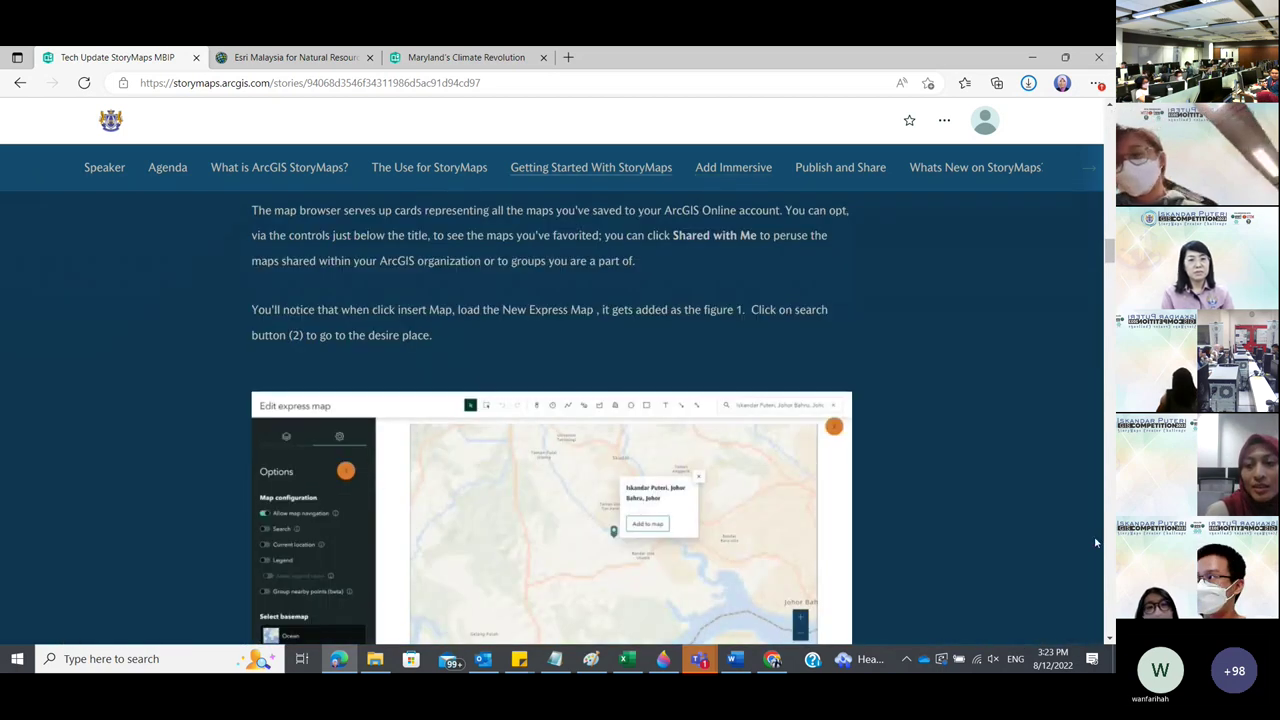
pyautogui.scroll(-4, 1100, 610)
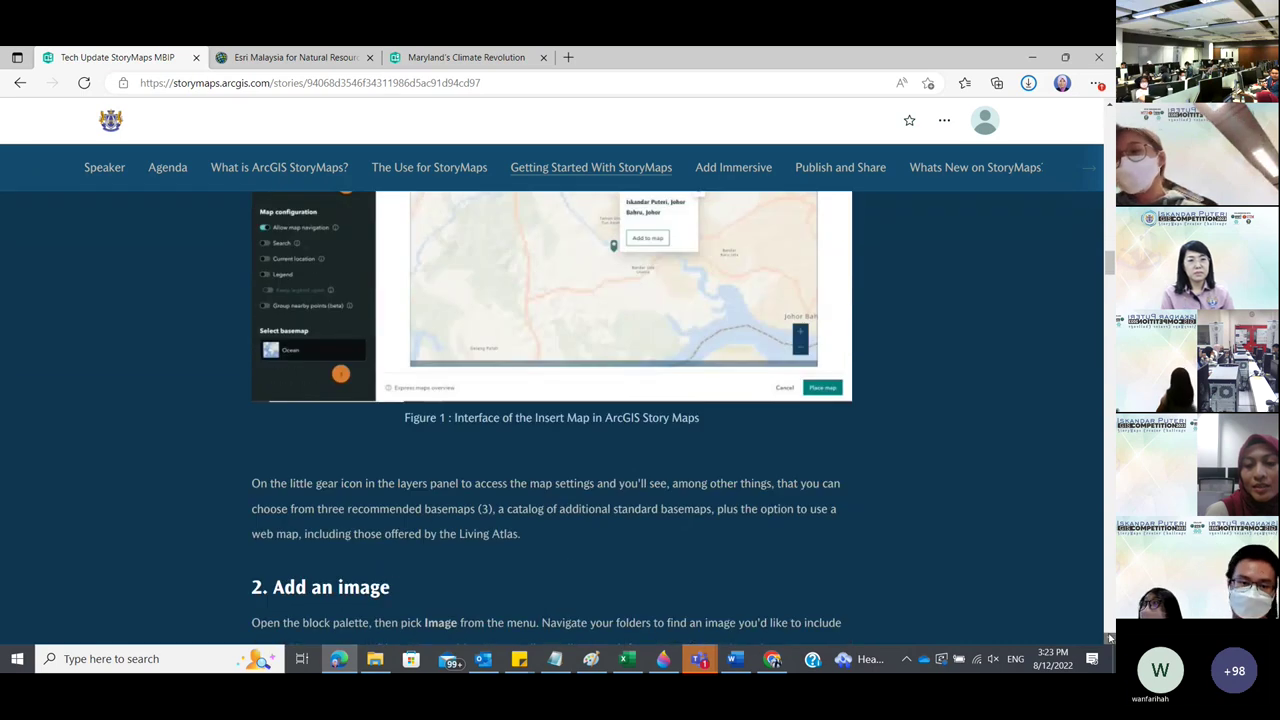
pyautogui.scroll(-4, 1108, 637)
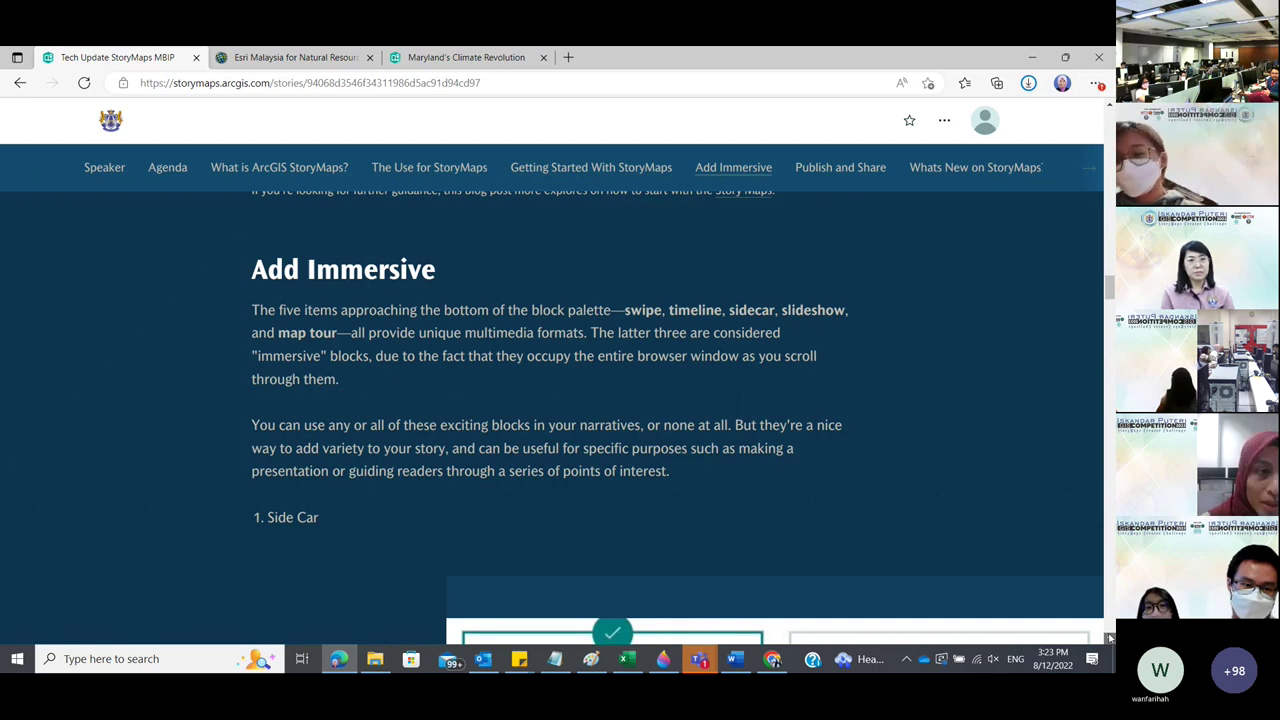
pyautogui.scroll(-3, 1108, 637)
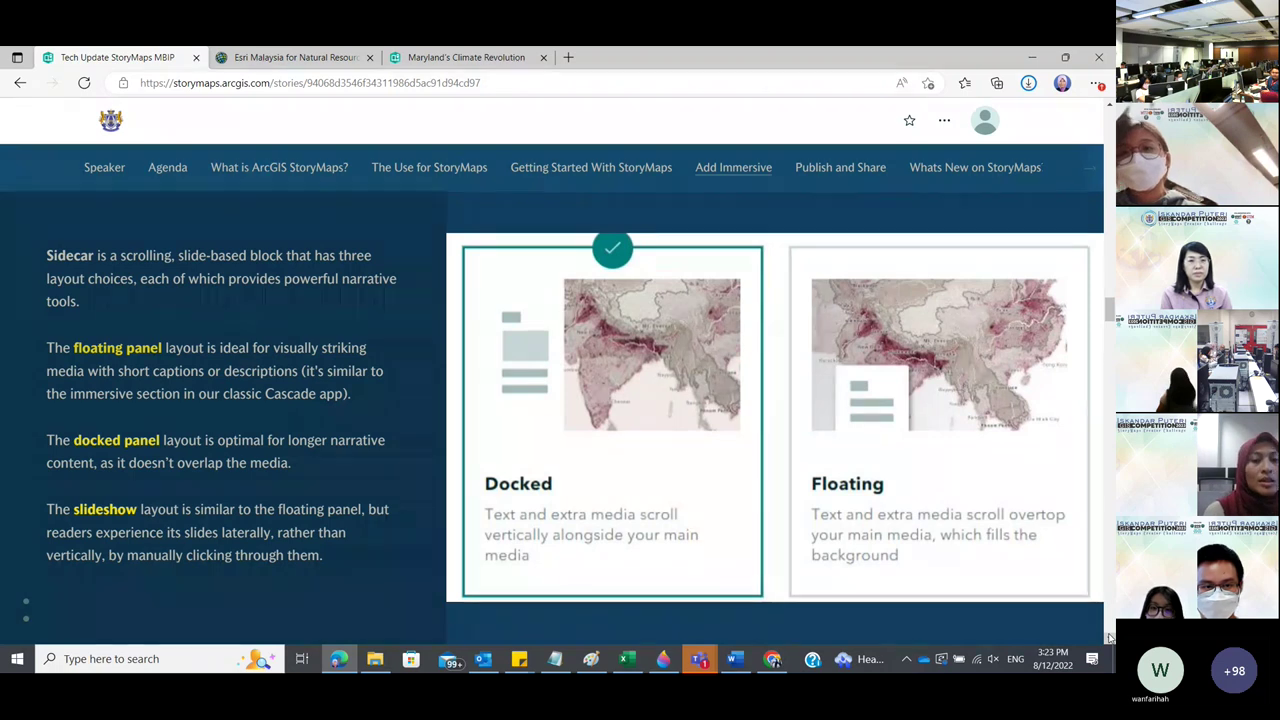
# Compare the docked and floating layouts with the Slideshow layout, and view the additional sidecar resources.
pyautogui.scroll(-2, 1108, 637)
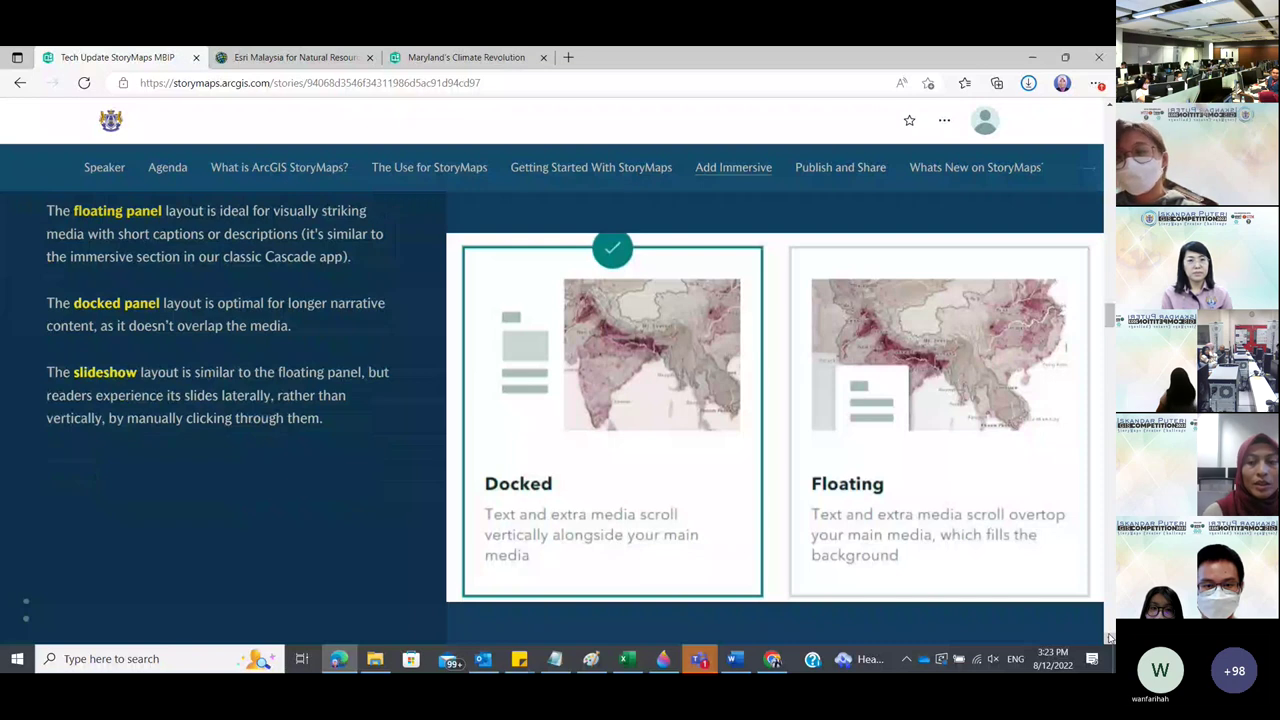
pyautogui.scroll(-2, 1108, 637)
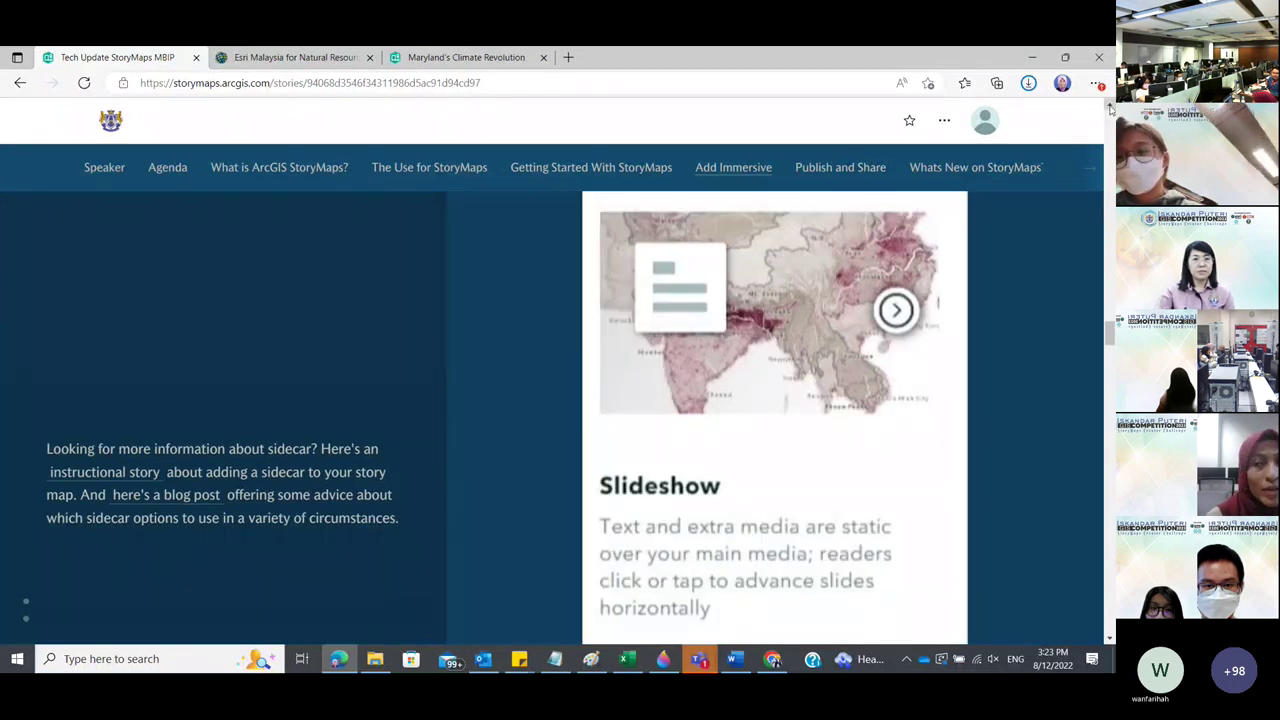
pyautogui.scroll(2, 1109, 108)
pyautogui.scroll(3, 1109, 108)
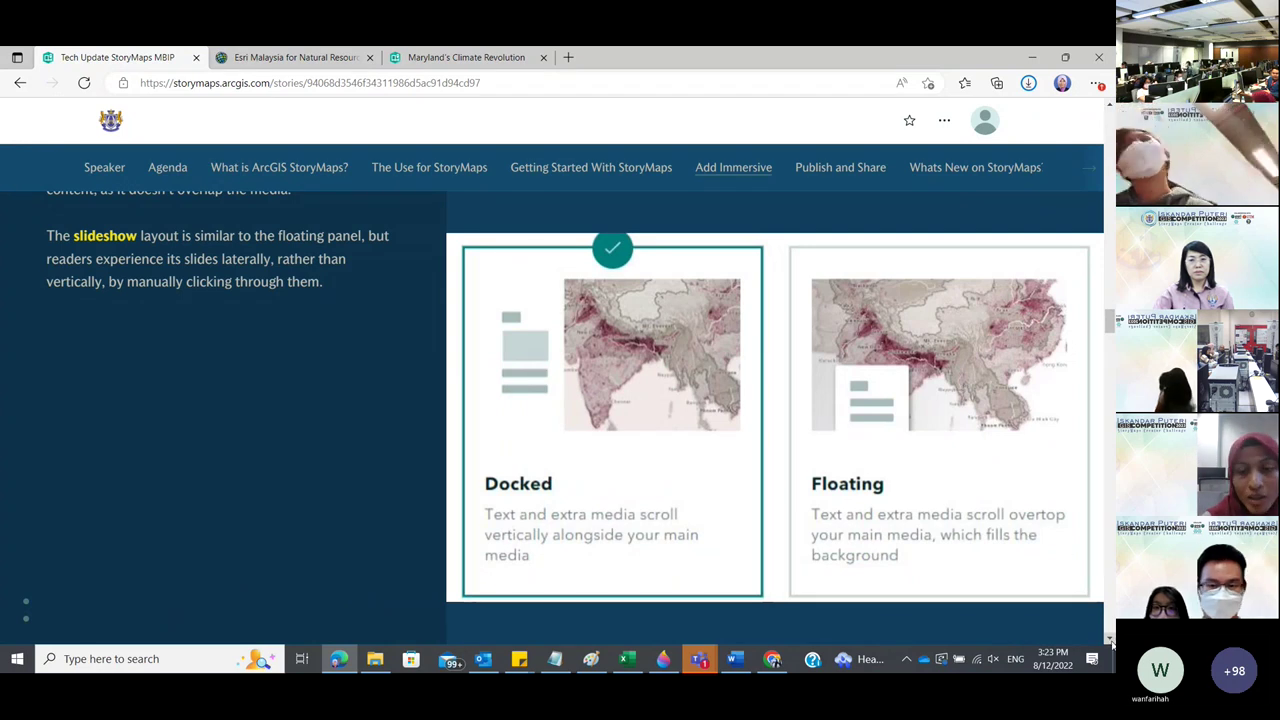
pyautogui.scroll(-3, 1109, 640)
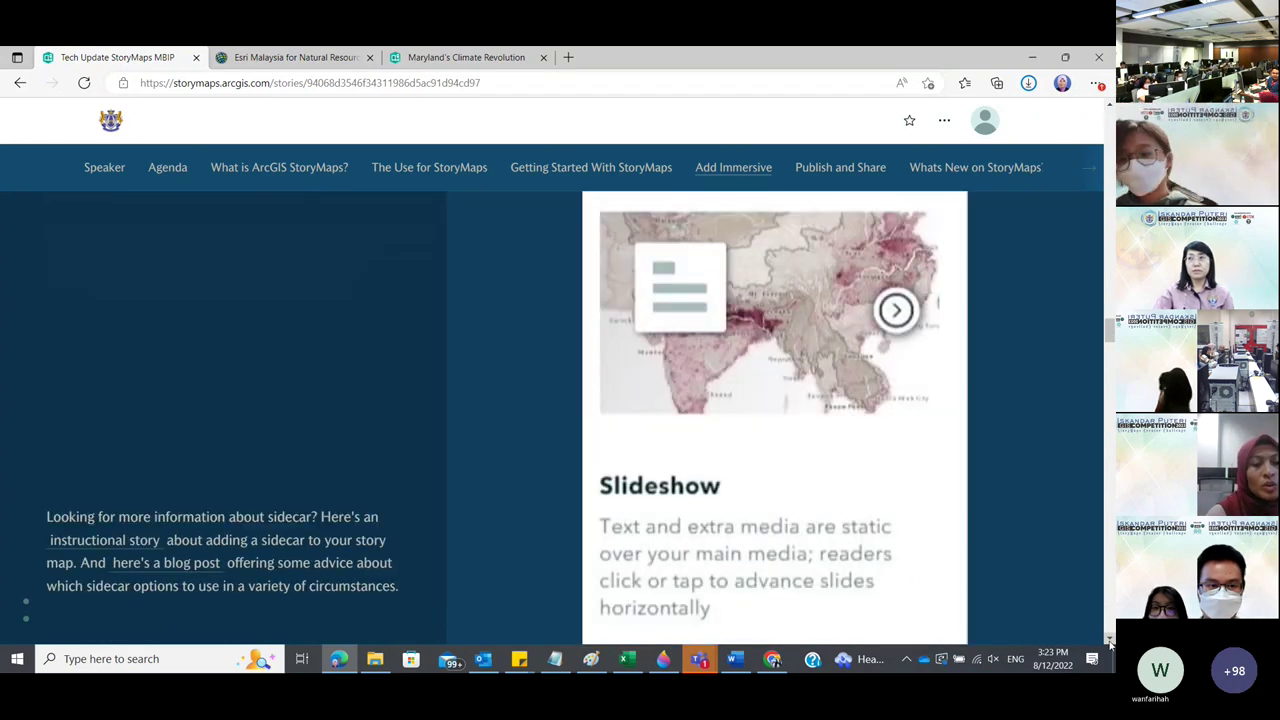
pyautogui.scroll(-3, 1109, 641)
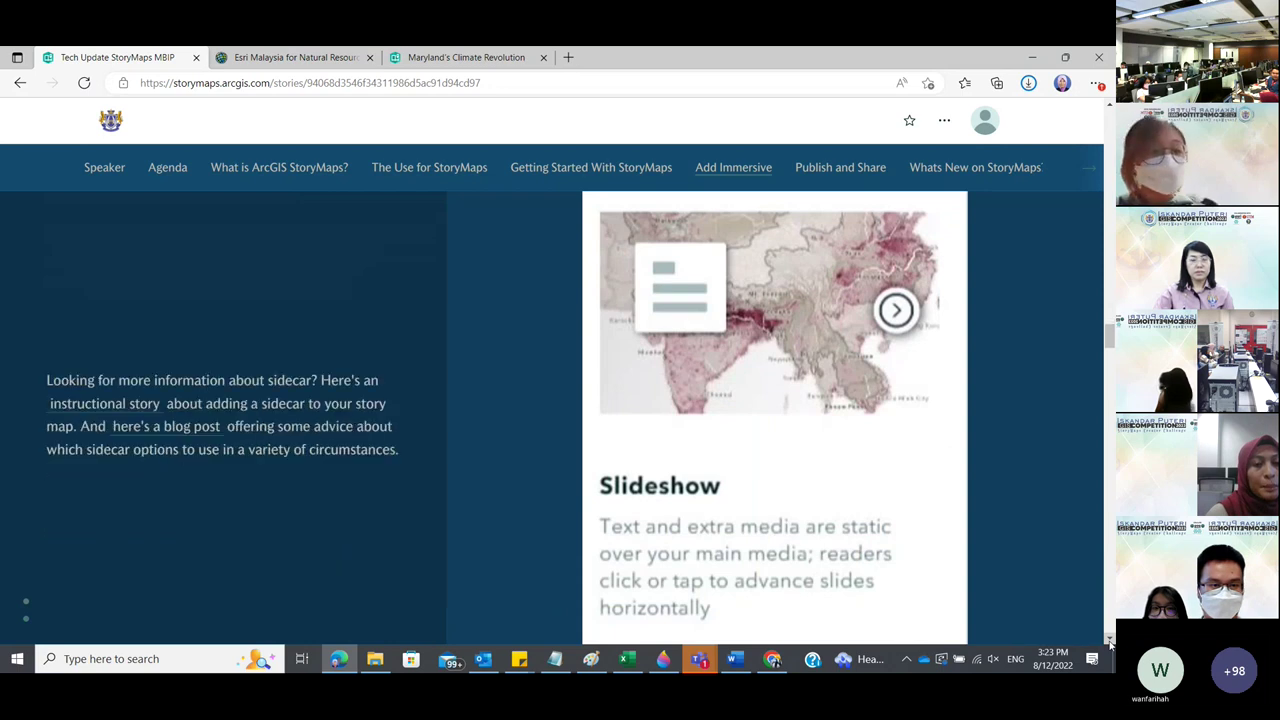
# Move past the sidecar resources and Slideshow layout to read the Map Tour block's introduction to its two tour types.
pyautogui.scroll(-1, 1109, 640)
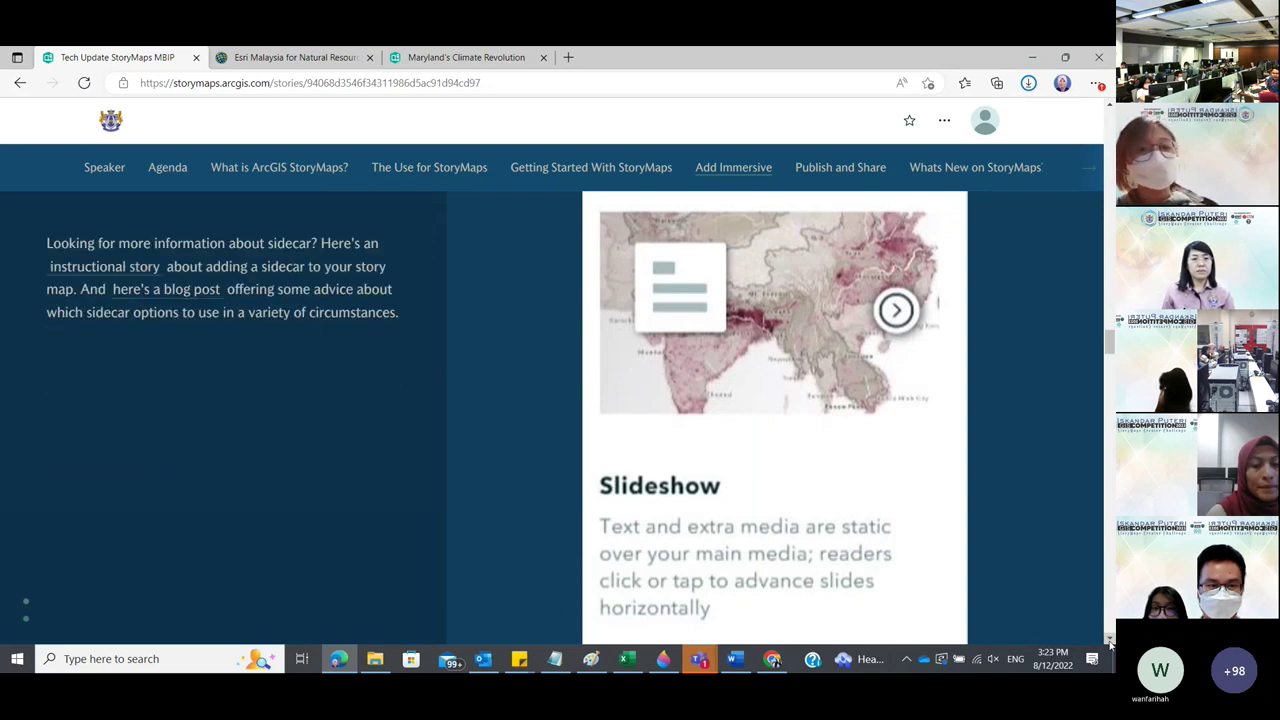
pyautogui.scroll(-5, 1109, 640)
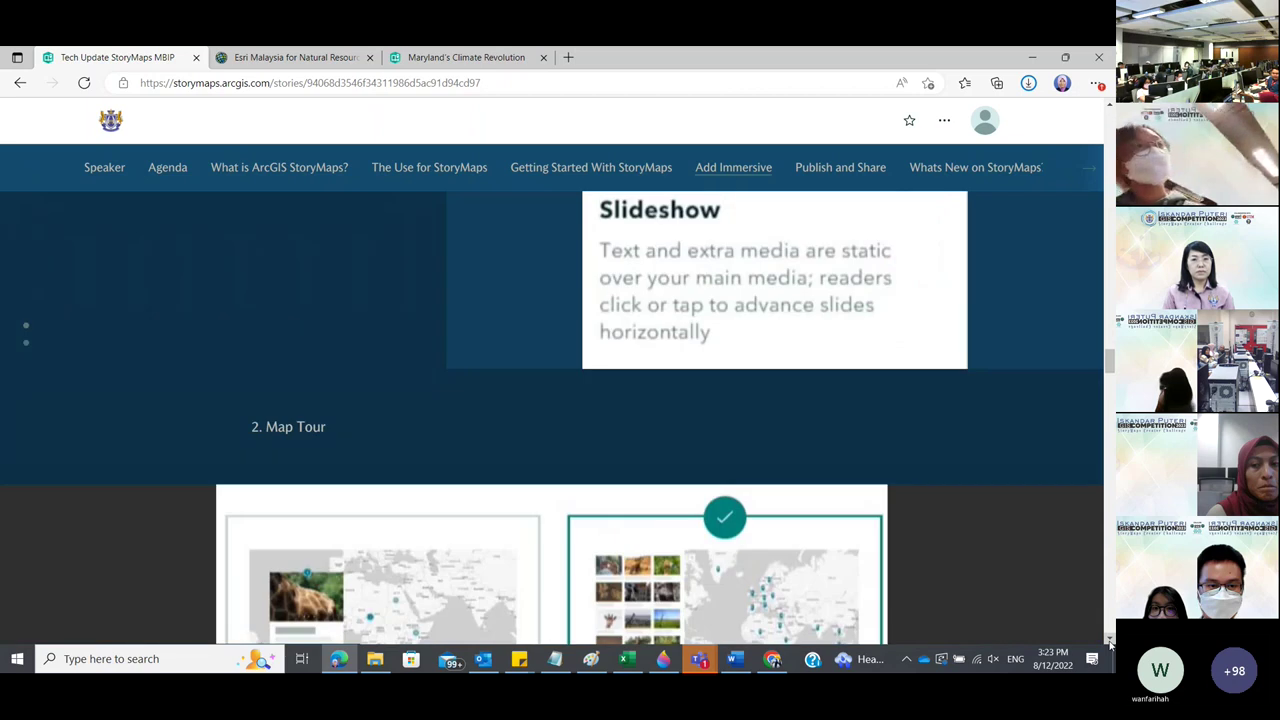
pyautogui.scroll(-3, 1109, 641)
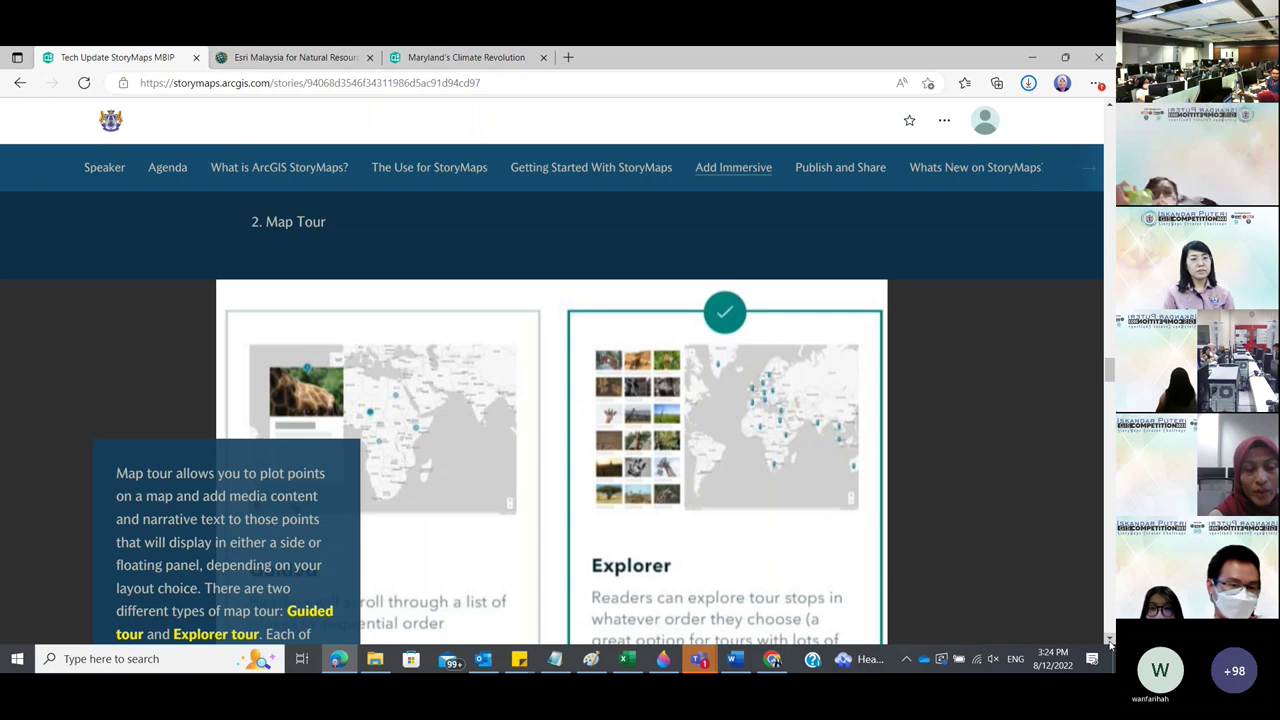
pyautogui.scroll(-1, 1109, 641)
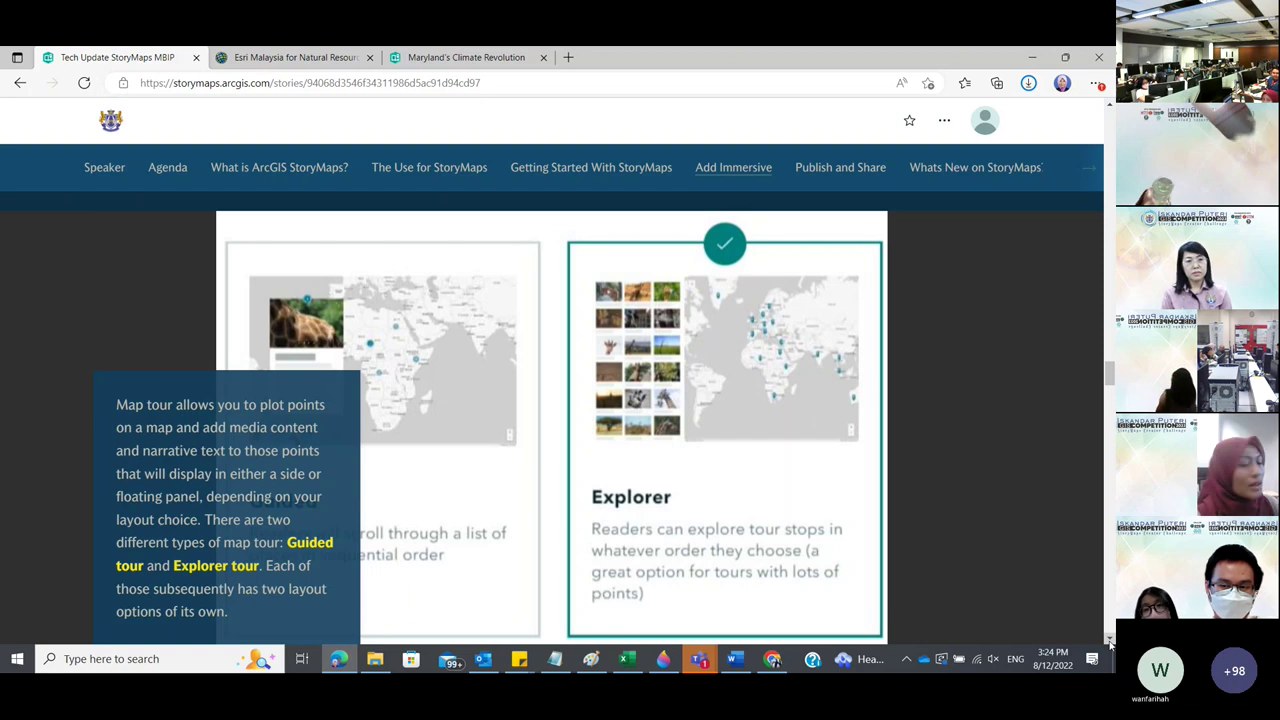
pyautogui.scroll(-1, 1109, 641)
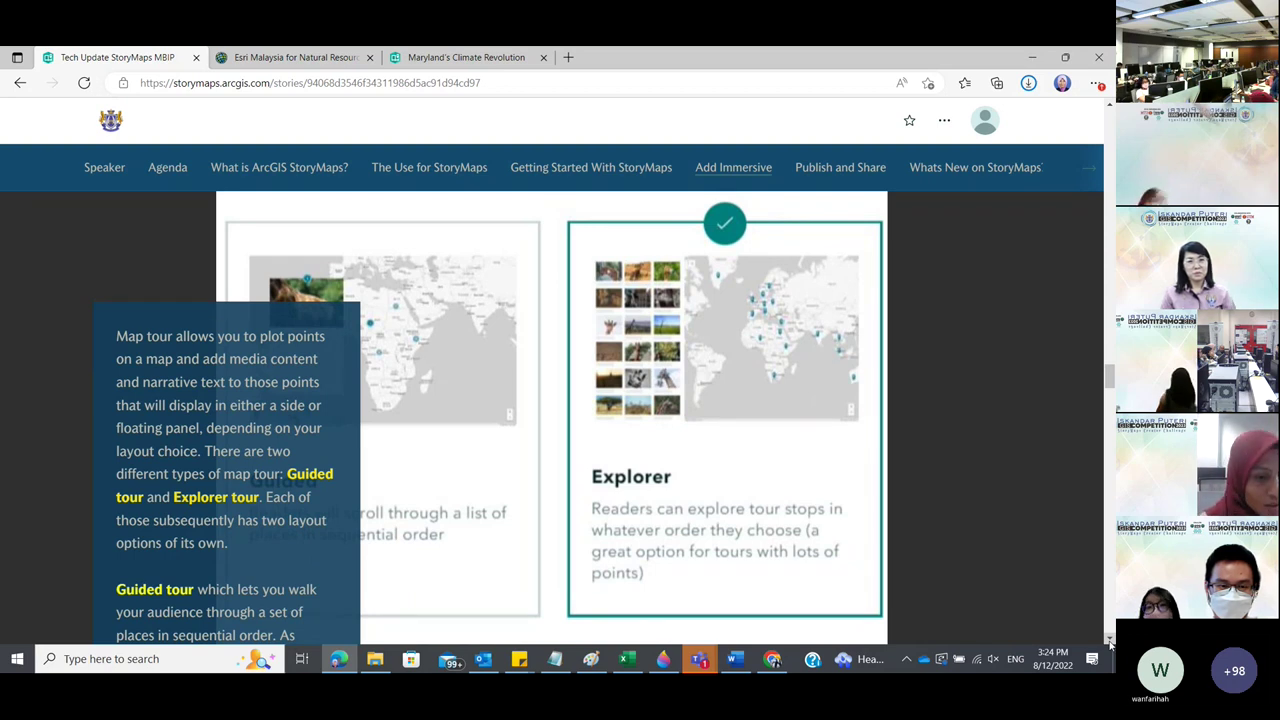
# Read the Guided tour description under Map Tour, returning to it after a brief look at the start of the Explorer tour text.
pyautogui.scroll(-3, 1109, 641)
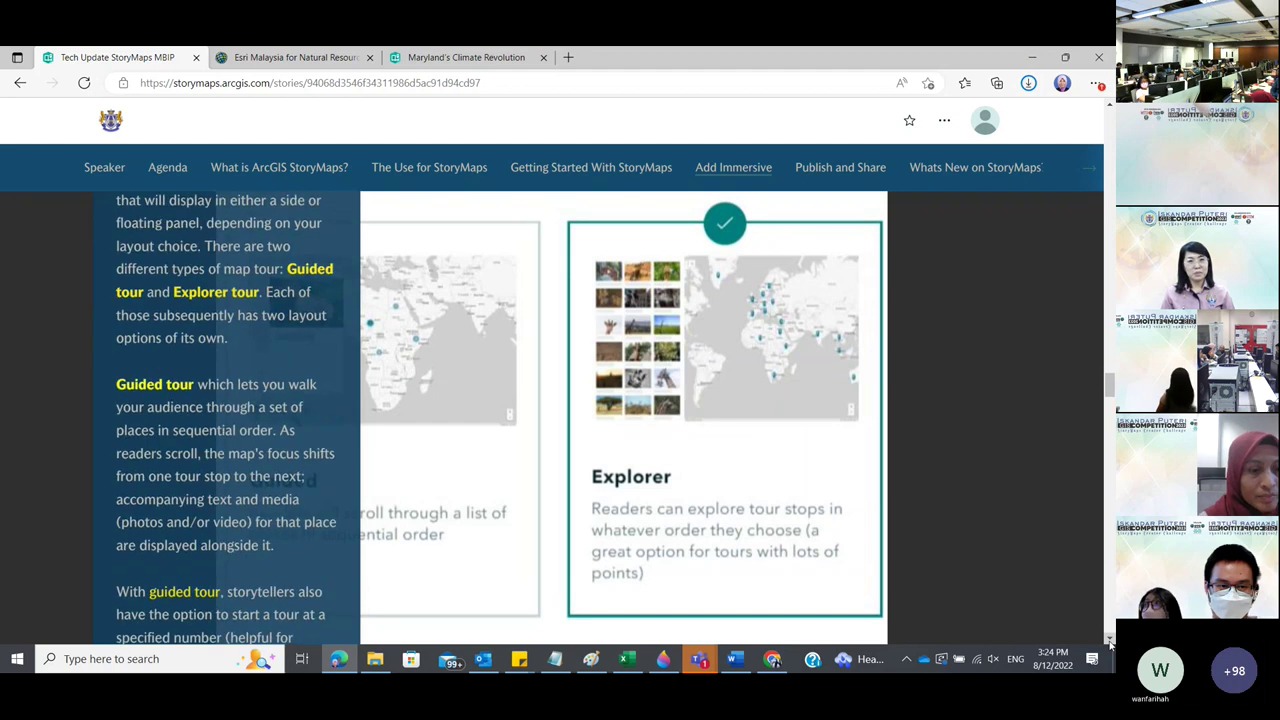
pyautogui.scroll(-2, 1109, 641)
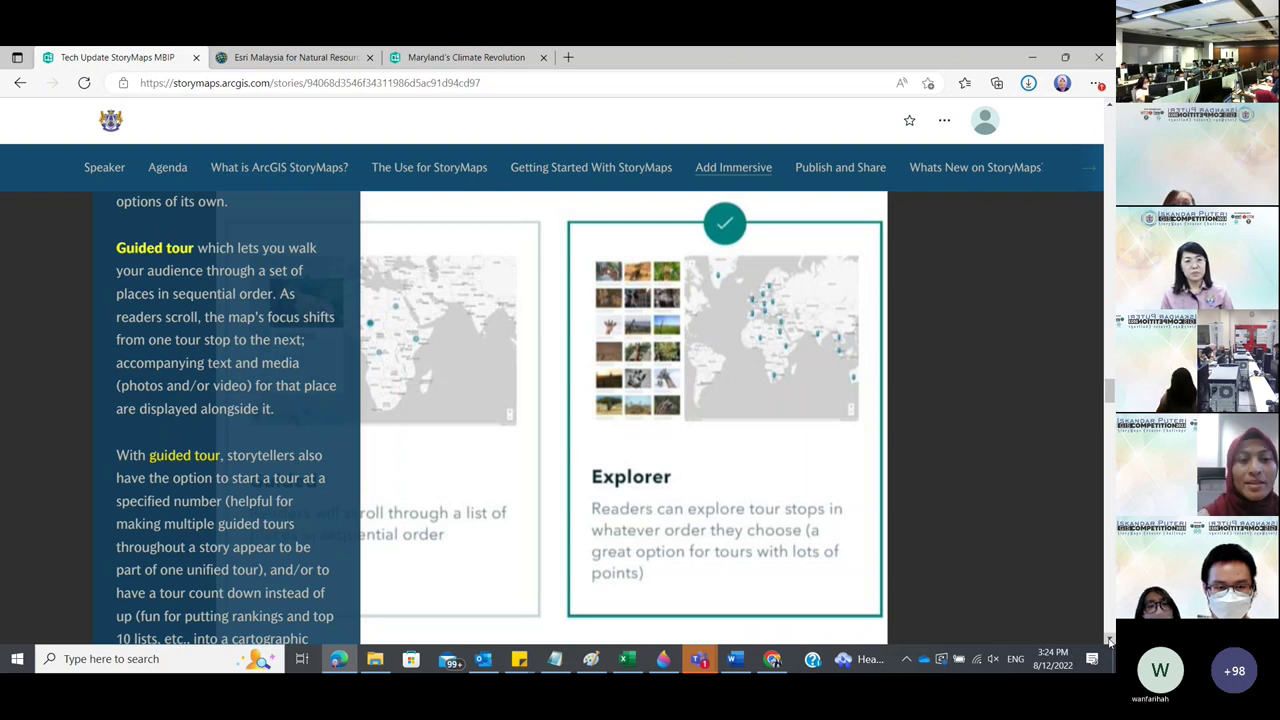
pyautogui.click(1108, 640)
pyautogui.click(1108, 640)
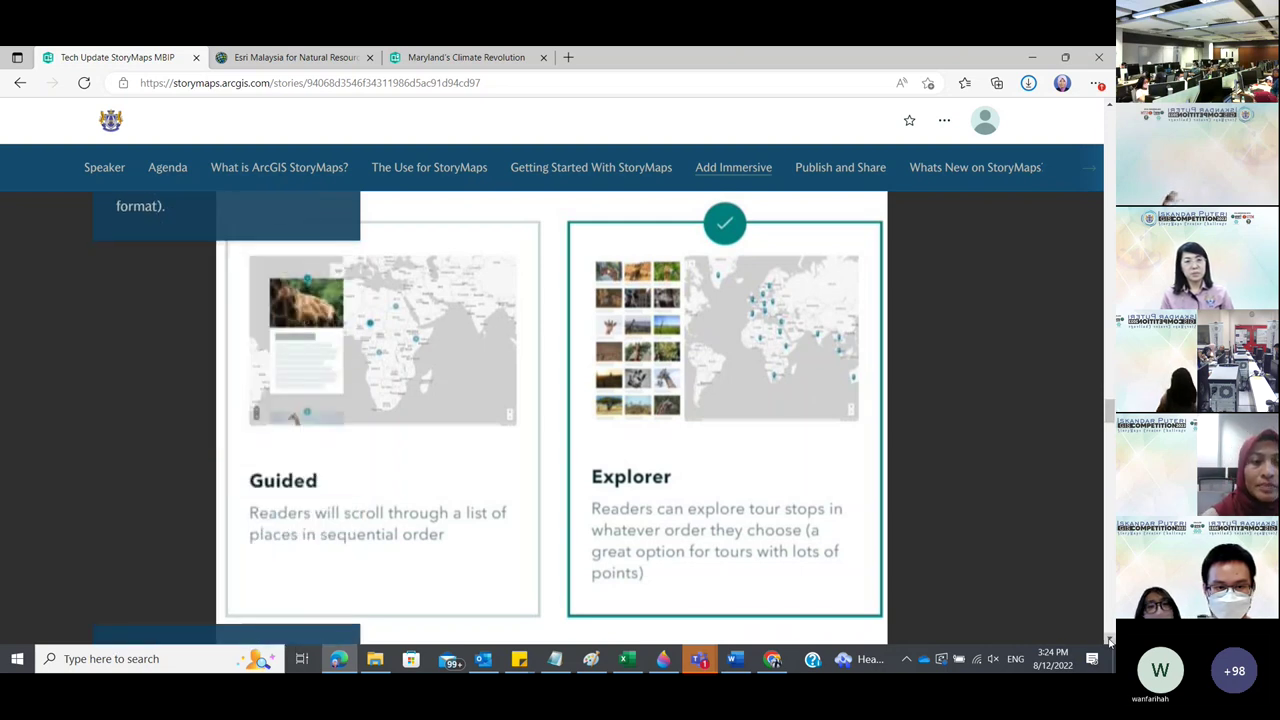
pyautogui.click(1108, 640)
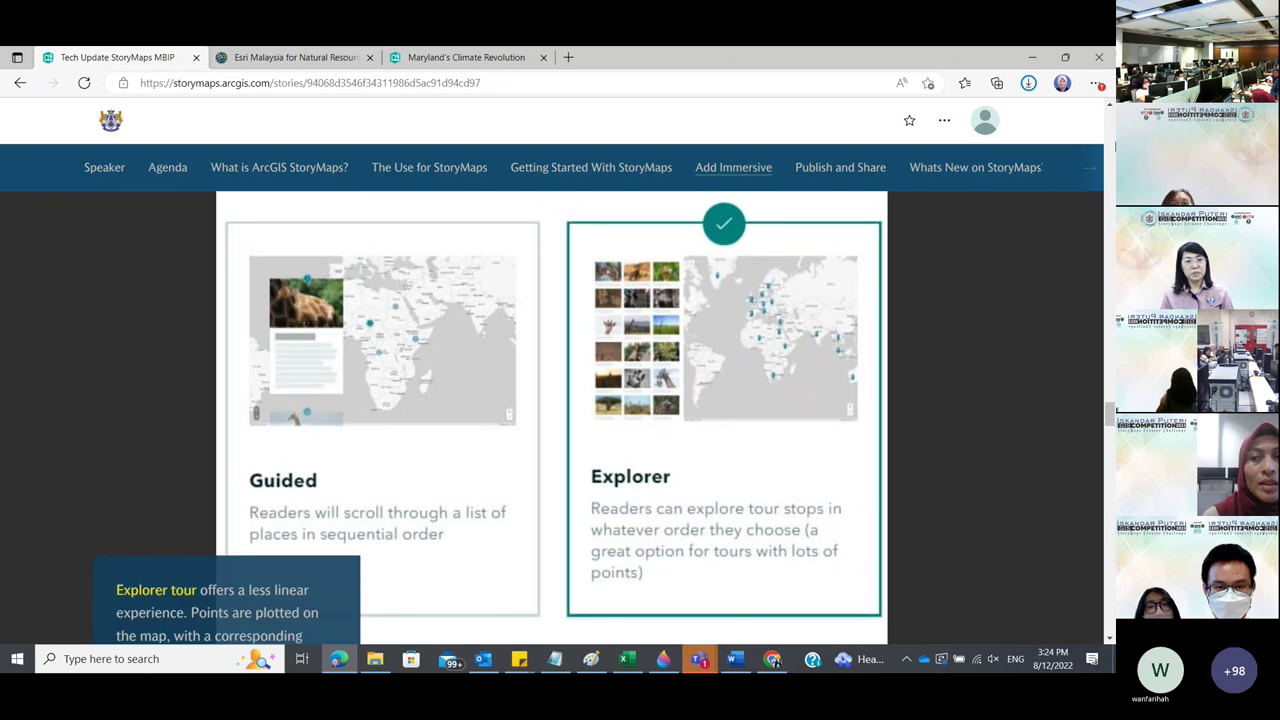
pyautogui.scroll(-3, 1108, 106)
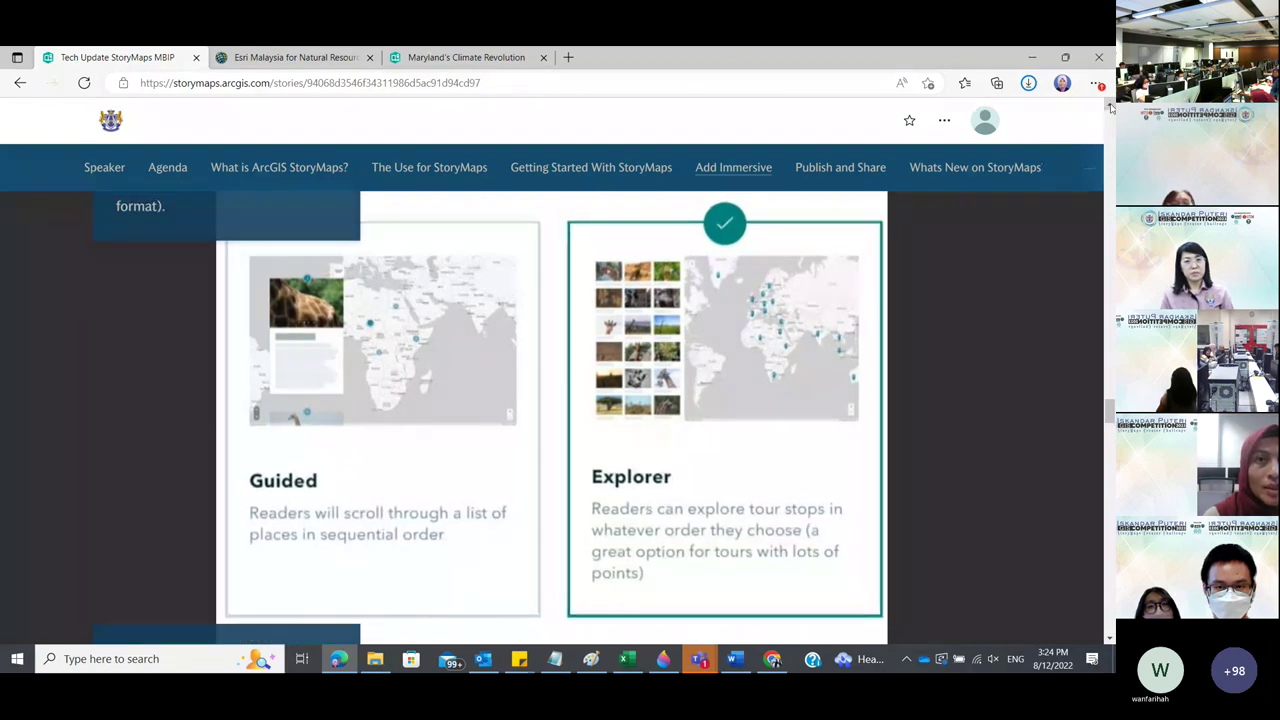
pyautogui.scroll(1, 1110, 106)
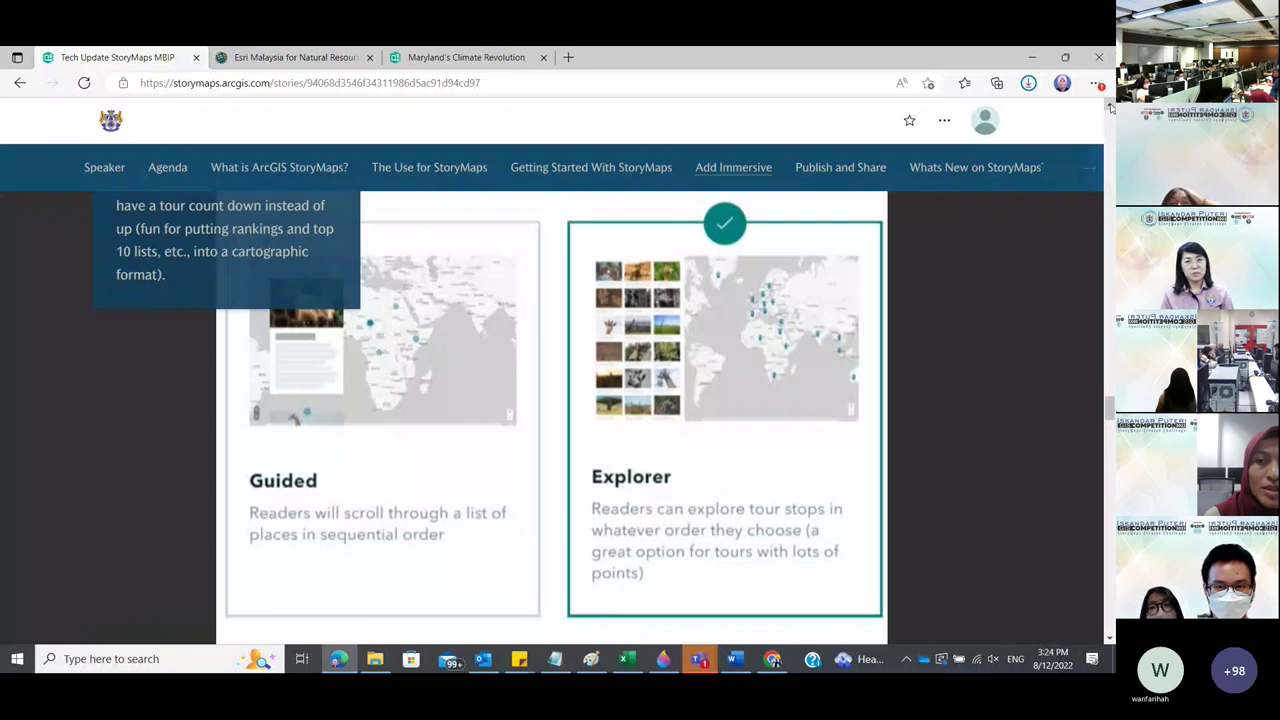
pyautogui.scroll(4, 1110, 106)
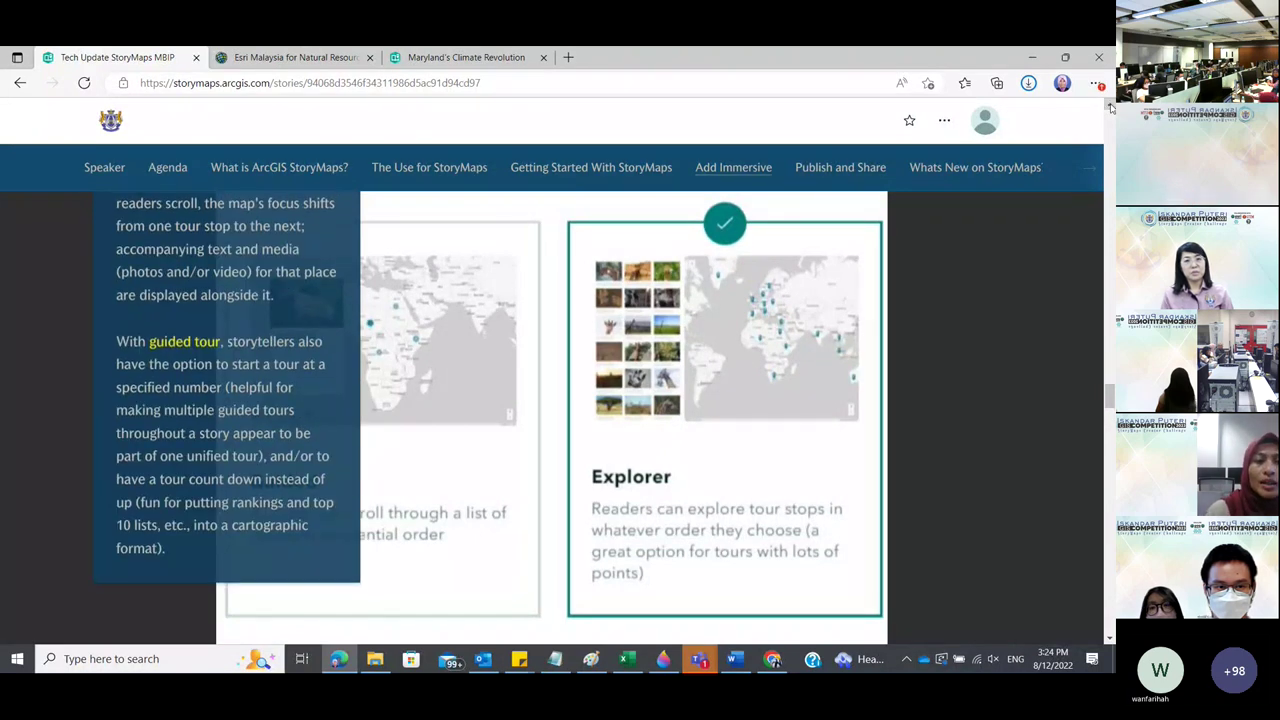
pyautogui.scroll(1, 1110, 106)
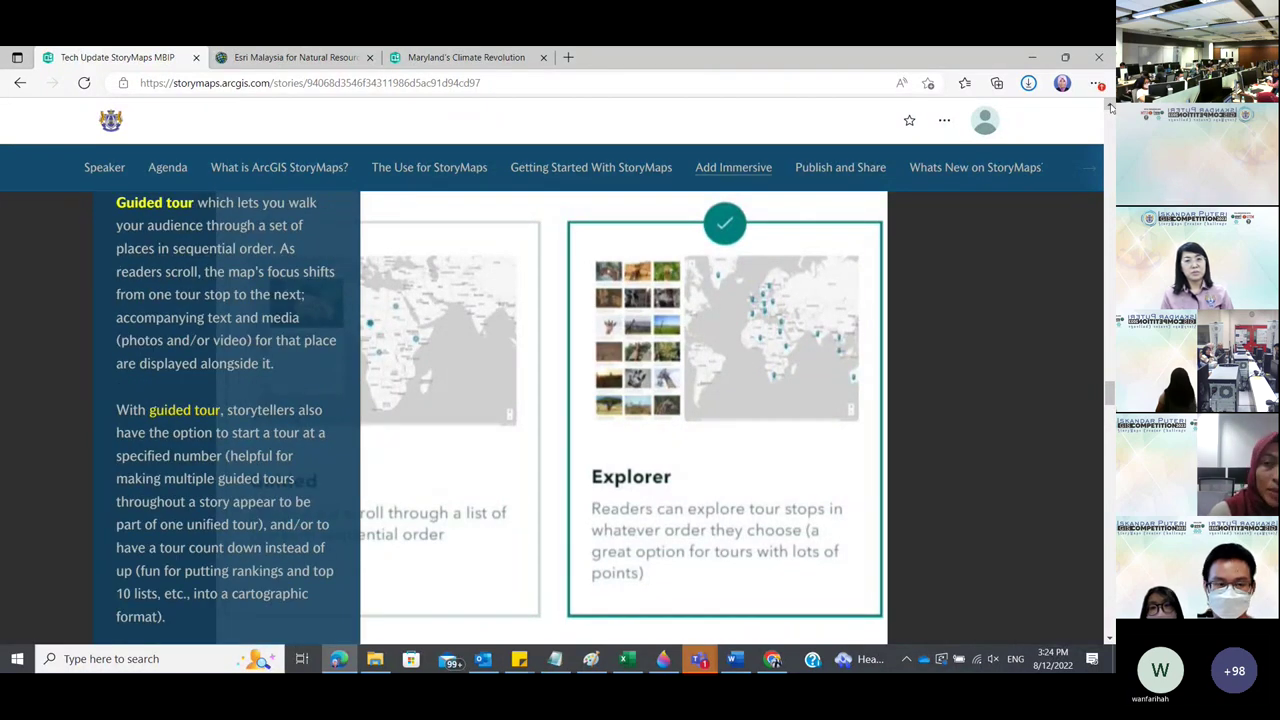
pyautogui.scroll(1, 1110, 106)
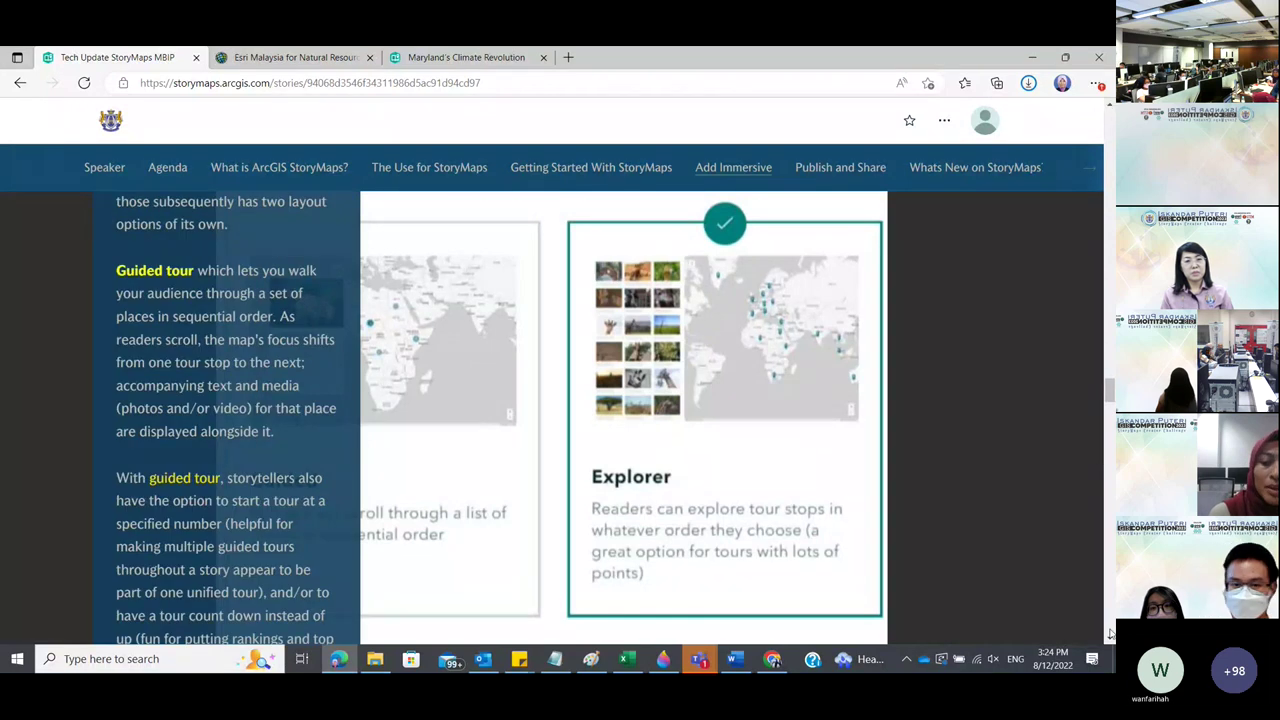
# Read the Explorer tour description under Map Tour, including how readers browse points from the map or side panel.
pyautogui.scroll(-5, 1108, 639)
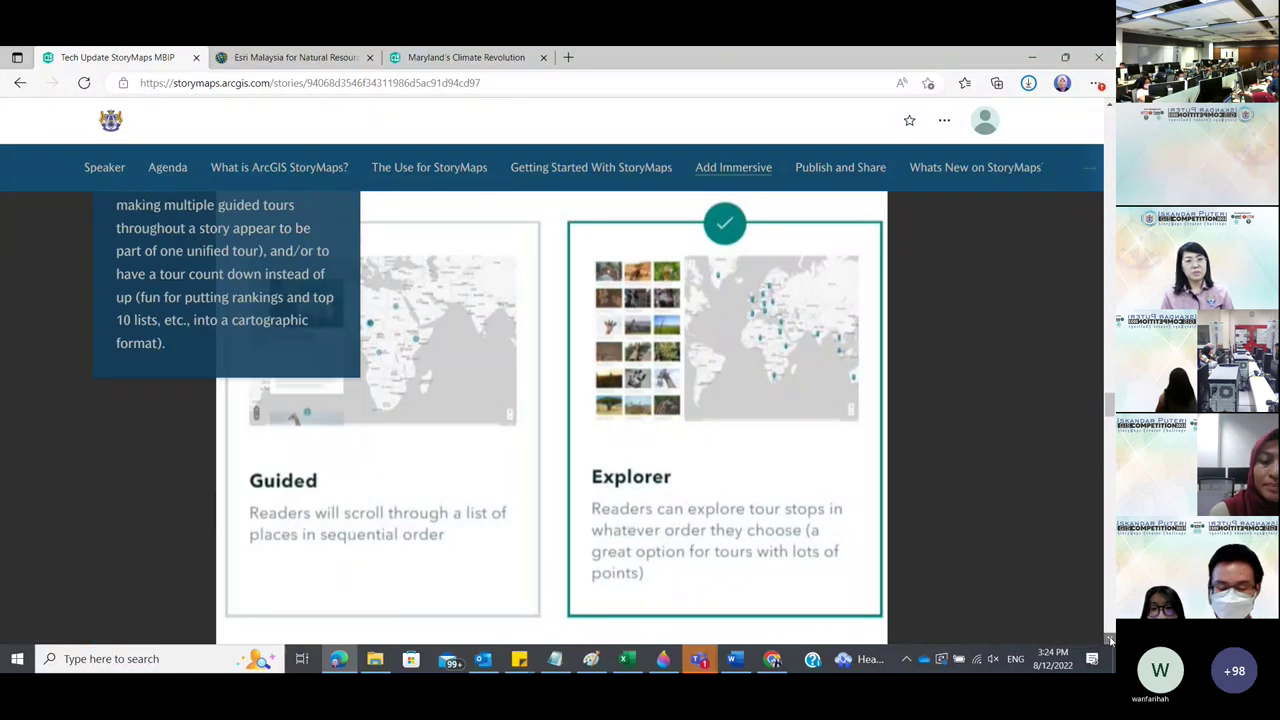
pyautogui.scroll(-3, 1108, 638)
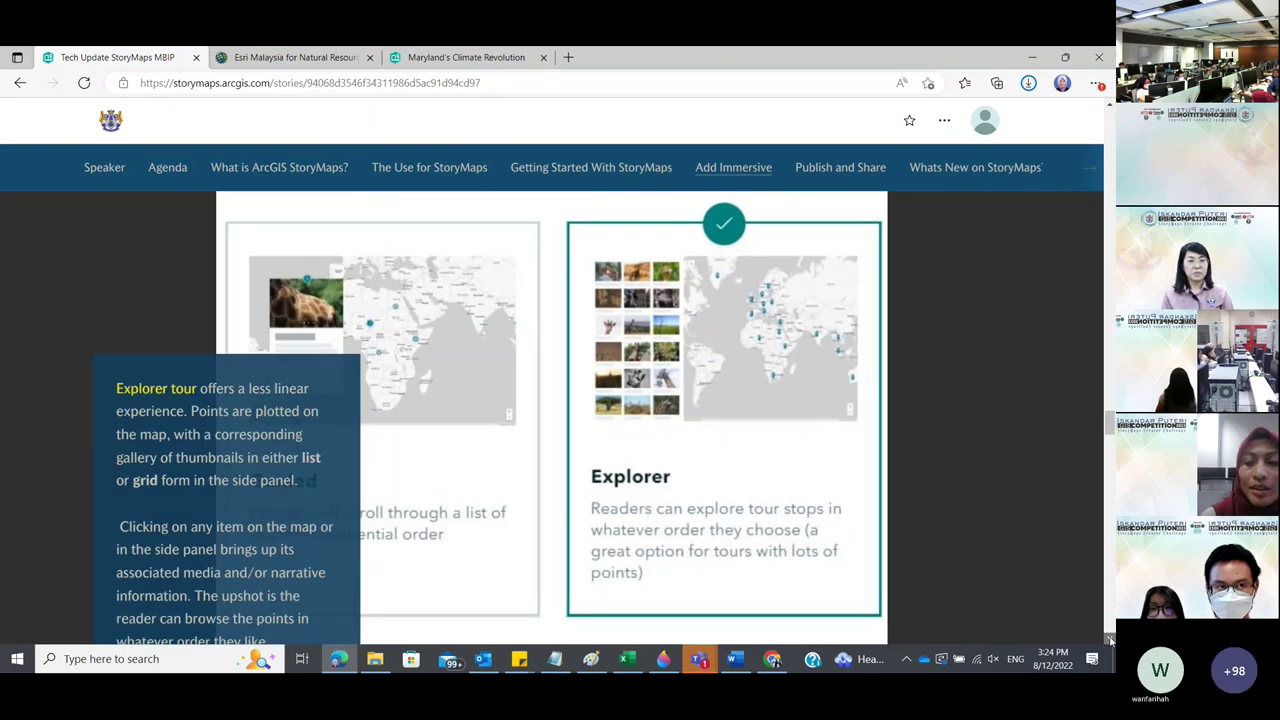
pyautogui.scroll(-3, 1108, 638)
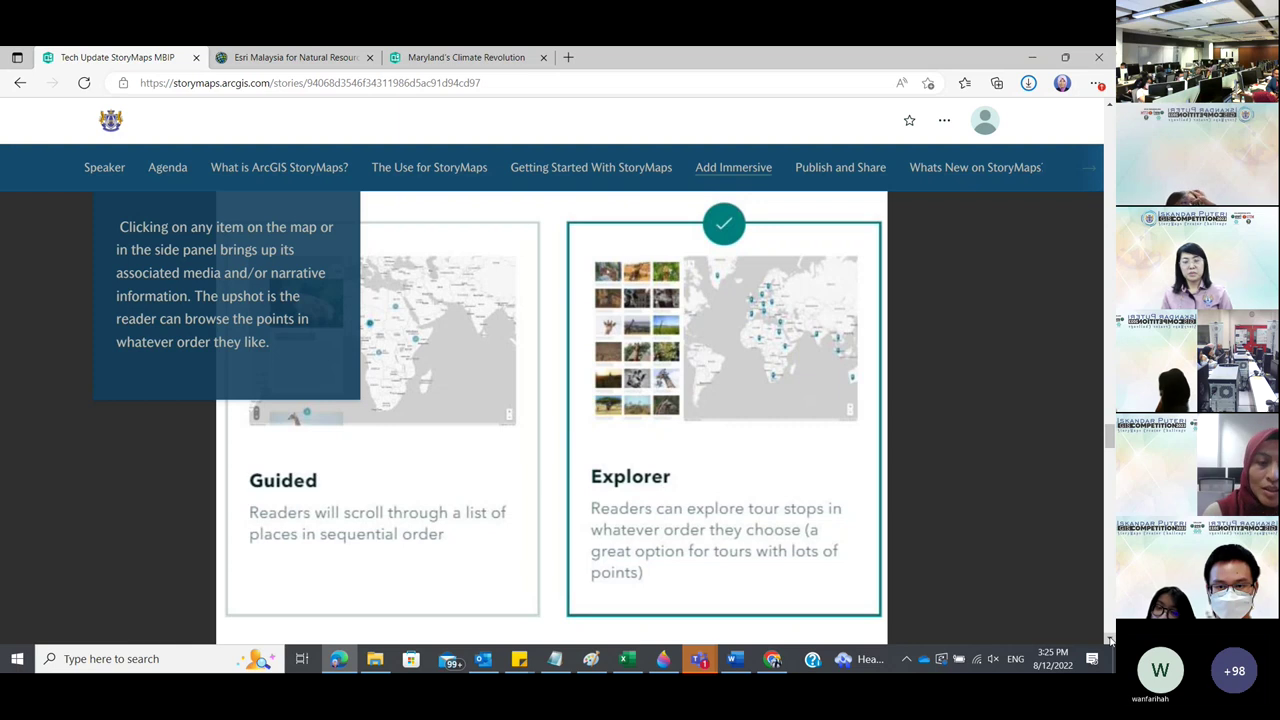
pyautogui.scroll(-2, 1108, 638)
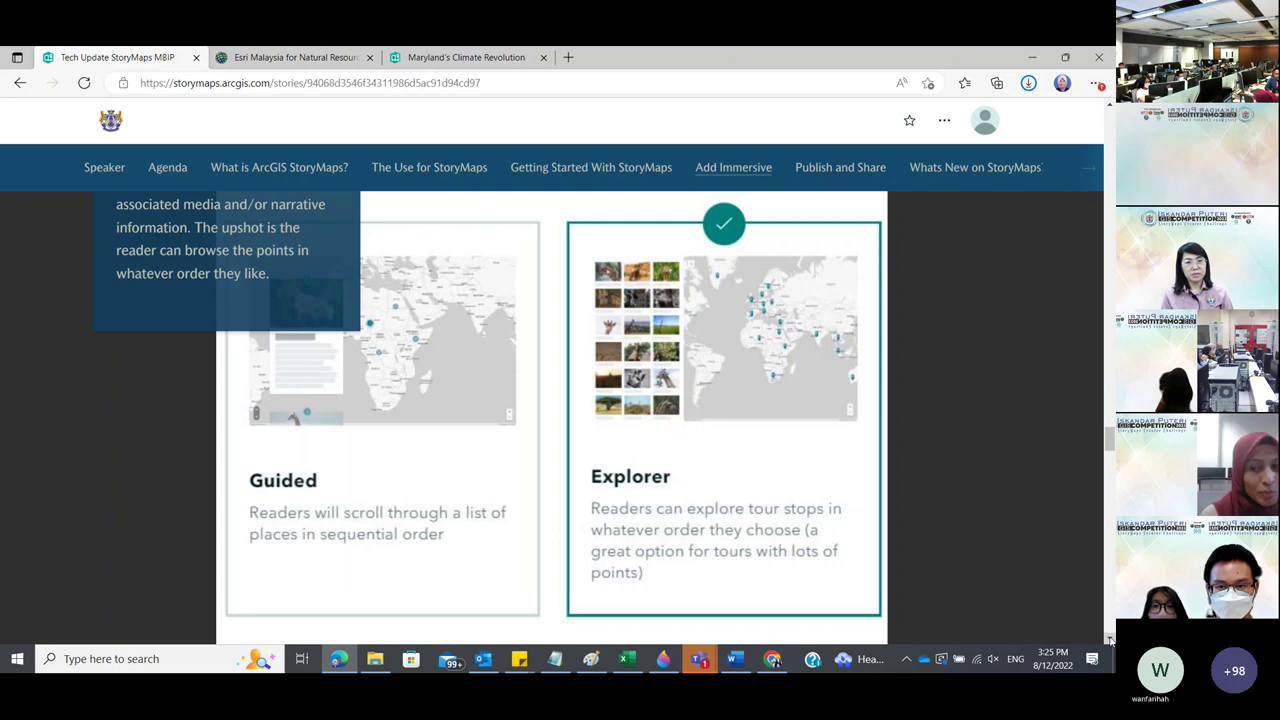
pyautogui.scroll(-1, 1108, 638)
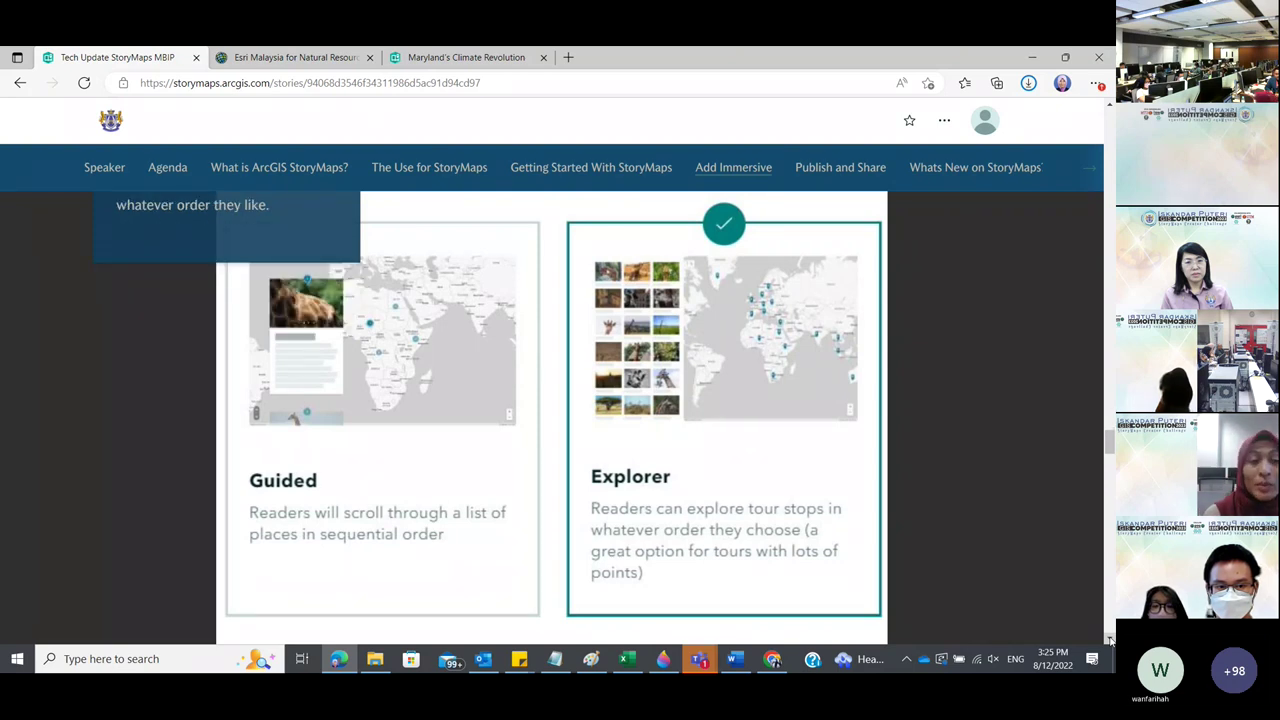
pyautogui.scroll(-1, 1108, 638)
pyautogui.scroll(-1, 1108, 638)
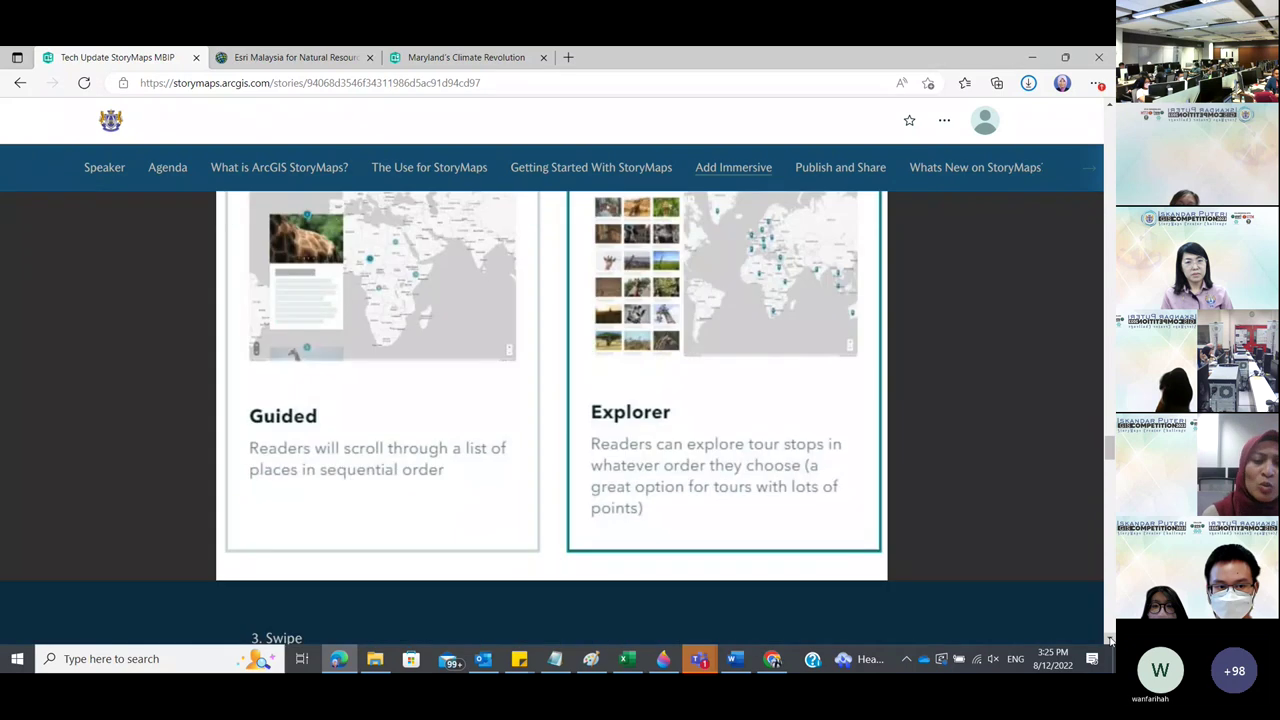
# Read the Swipe block's description of comparing two images or maps, rechecking the Guided and Explorer options above it.
pyautogui.scroll(-1, 1108, 638)
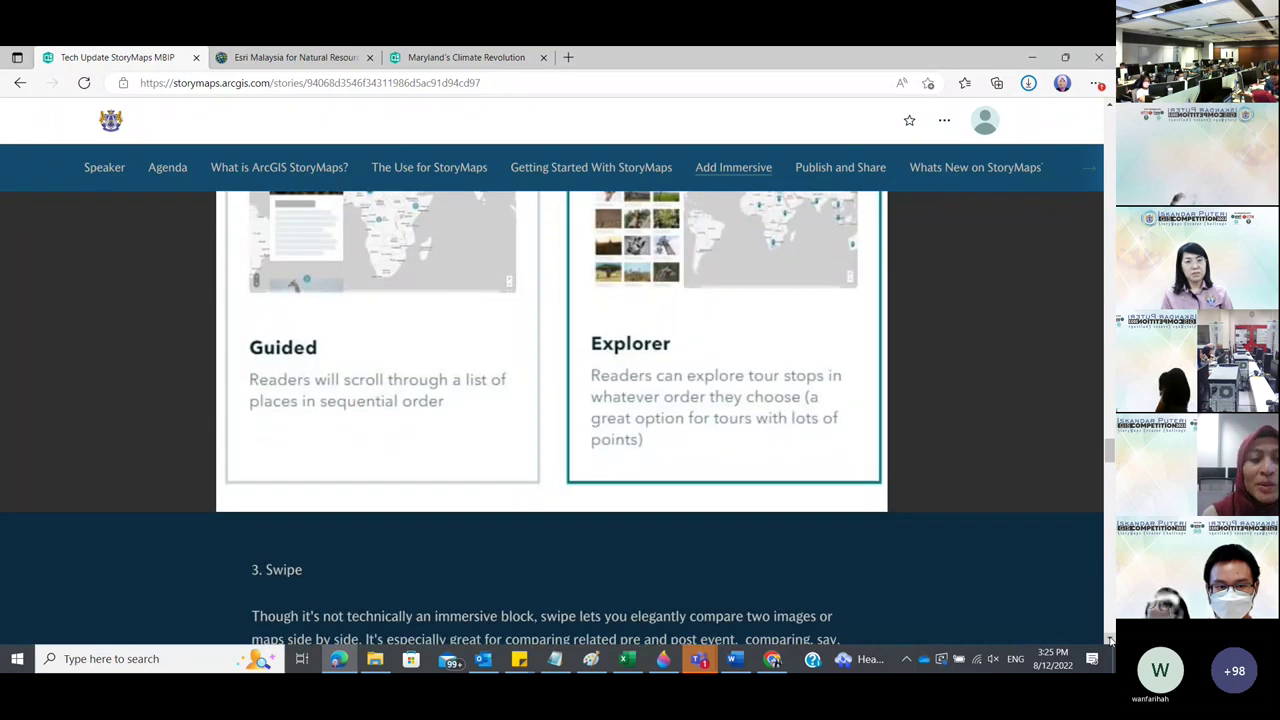
pyautogui.scroll(-3, 1108, 638)
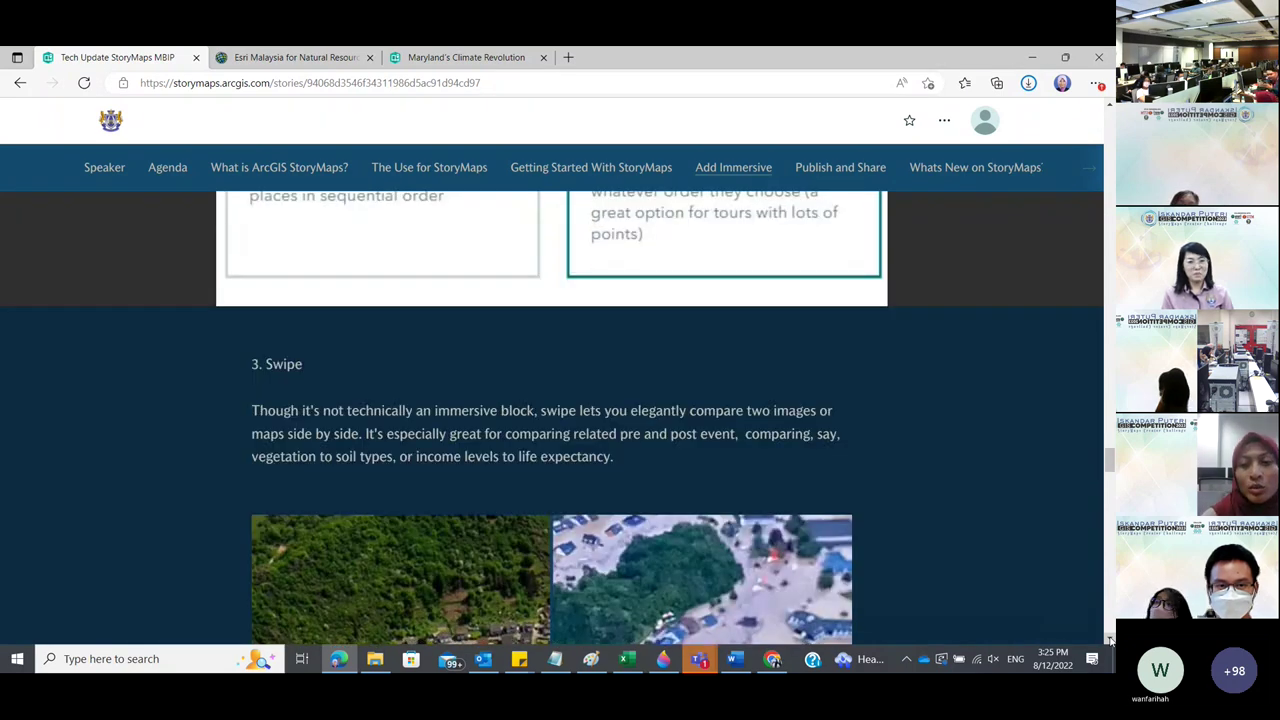
pyautogui.scroll(-2, 1108, 638)
pyautogui.scroll(2, 1108, 107)
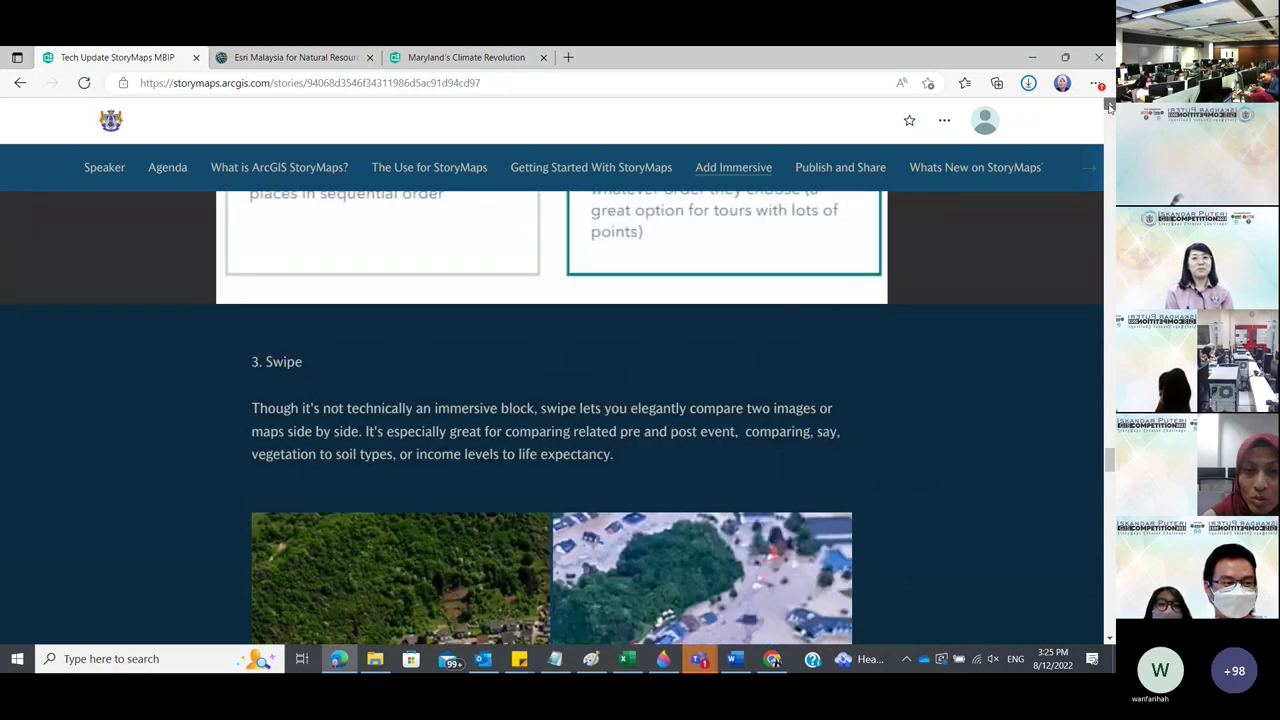
pyautogui.scroll(2, 1108, 107)
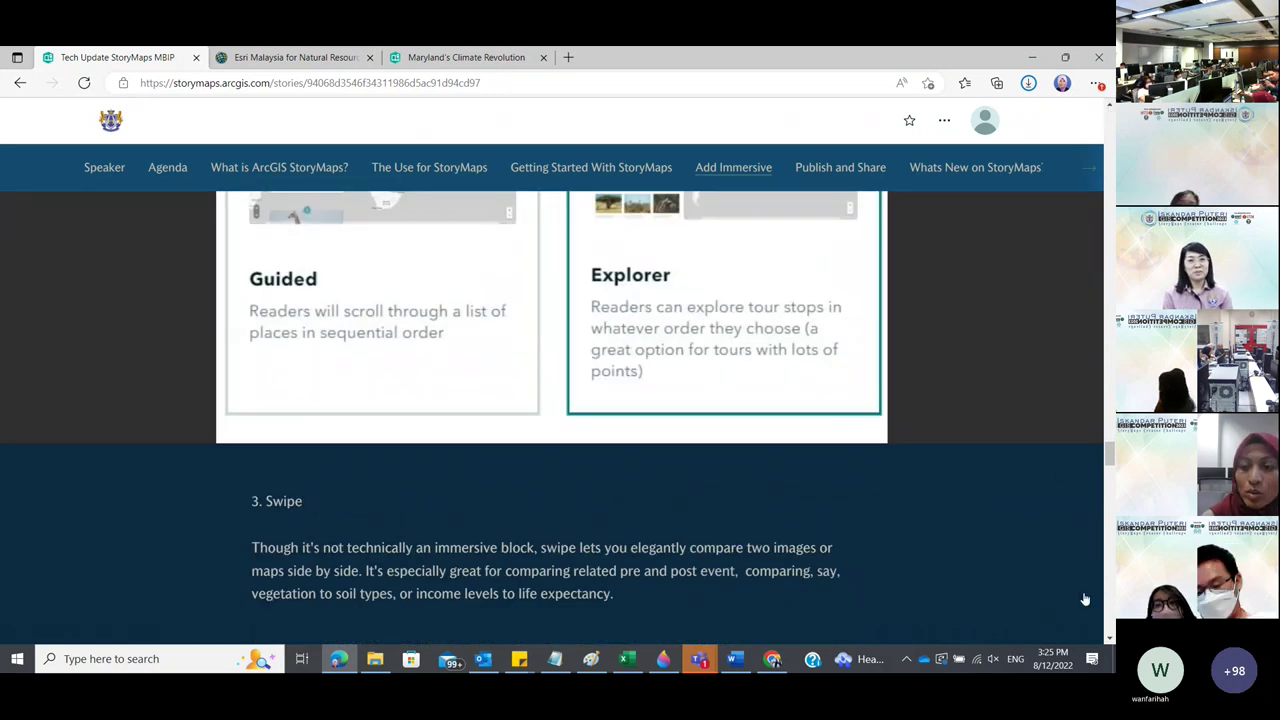
pyautogui.scroll(-1, 1108, 640)
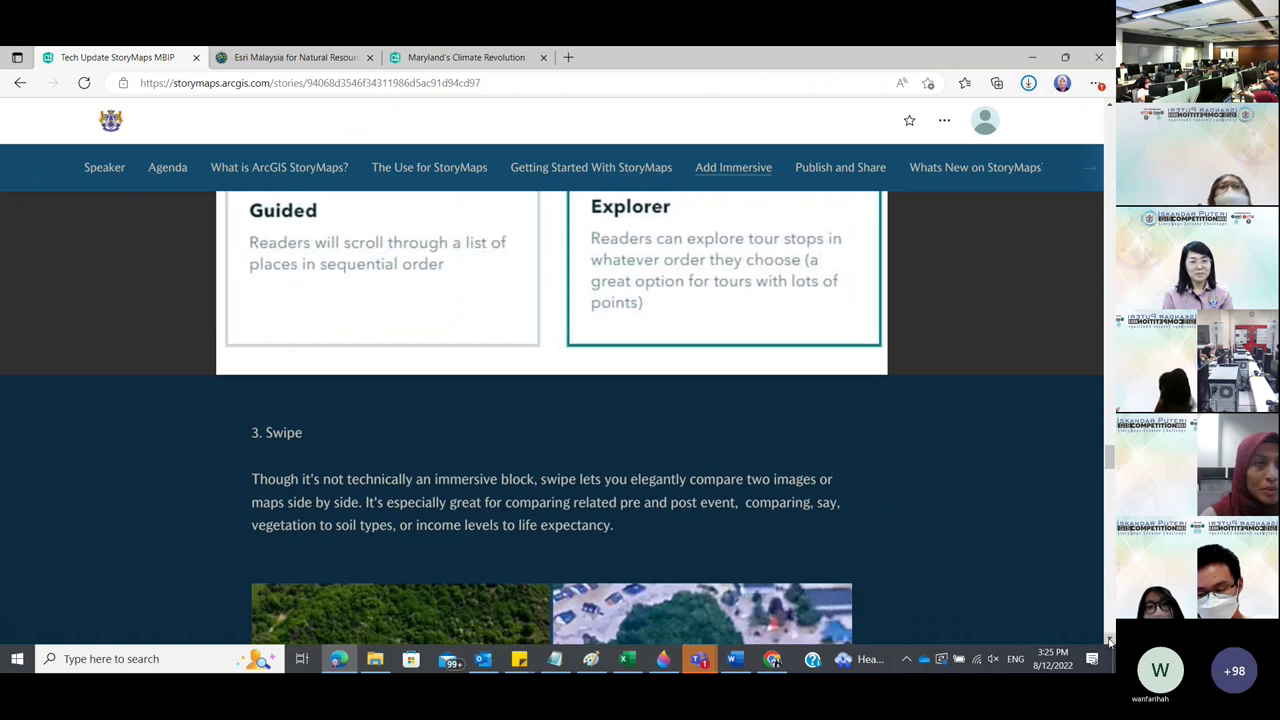
pyautogui.scroll(-1, 1108, 640)
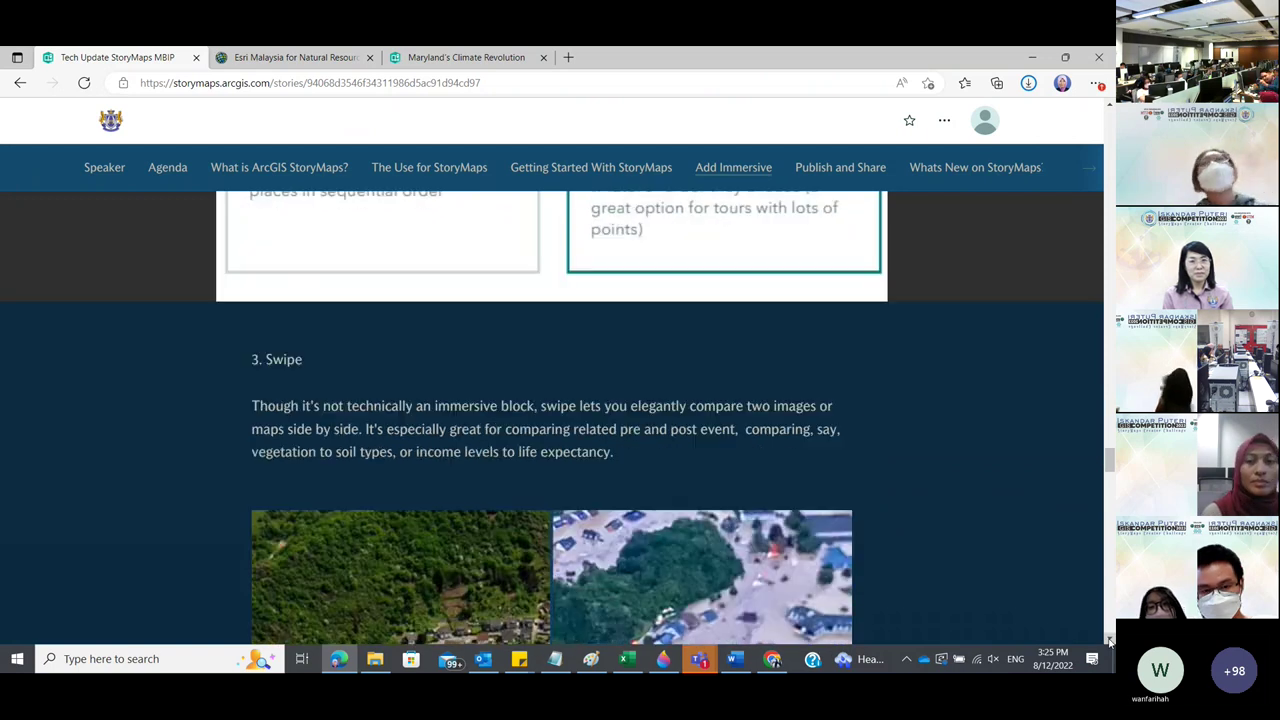
pyautogui.scroll(-1, 1108, 640)
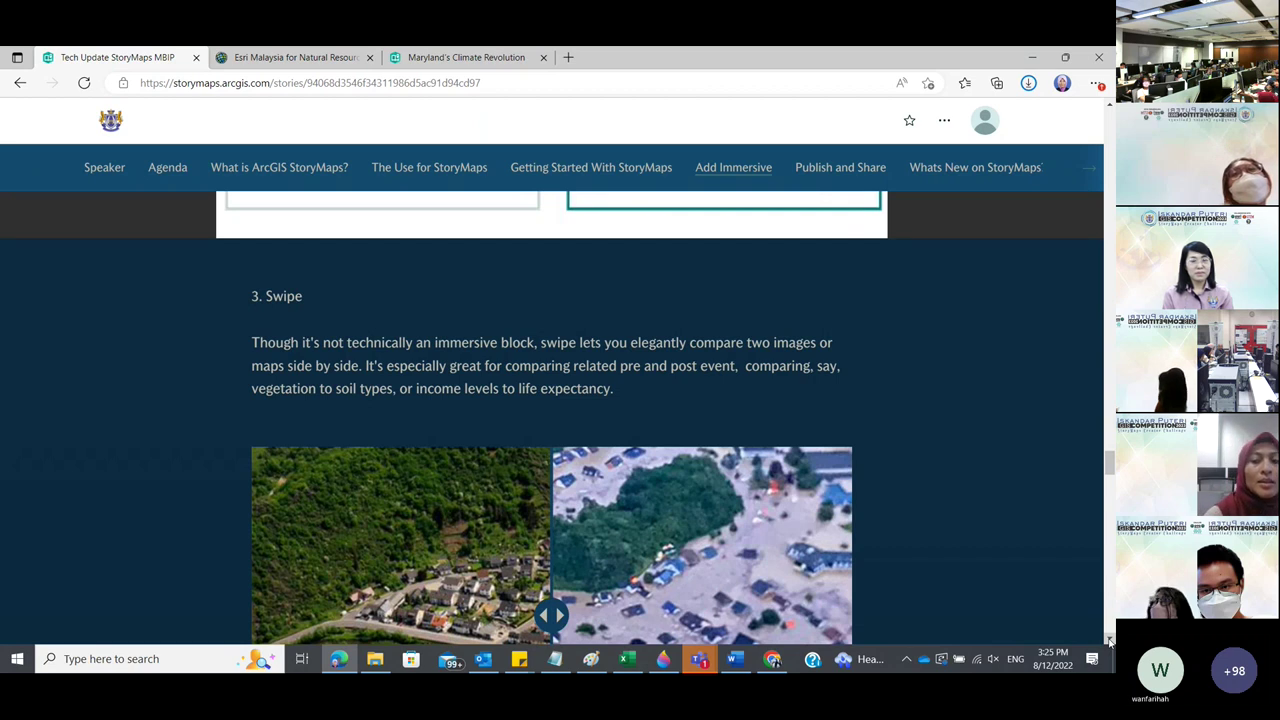
# Examine the before-and-after image comparison that illustrates the Swipe block.
pyautogui.scroll(-1, 1108, 640)
pyautogui.scroll(-1, 1108, 640)
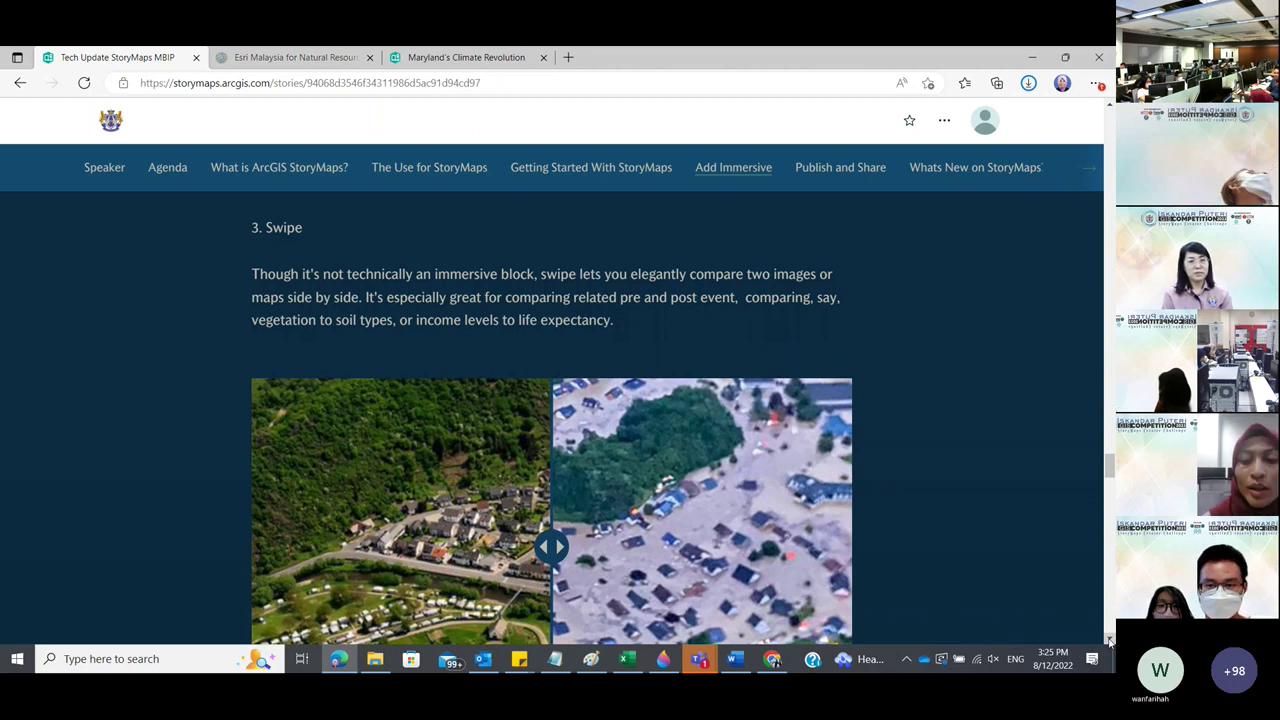
pyautogui.click(1108, 640)
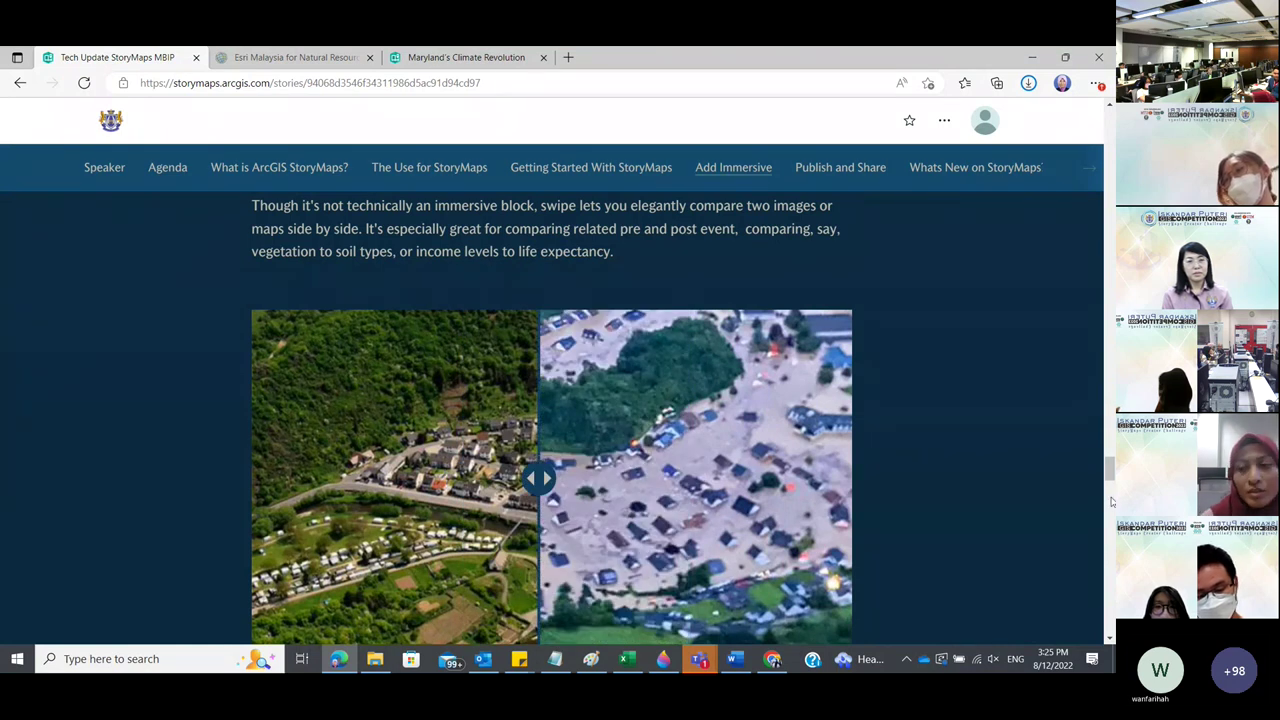
pyautogui.scroll(-2, 1108, 640)
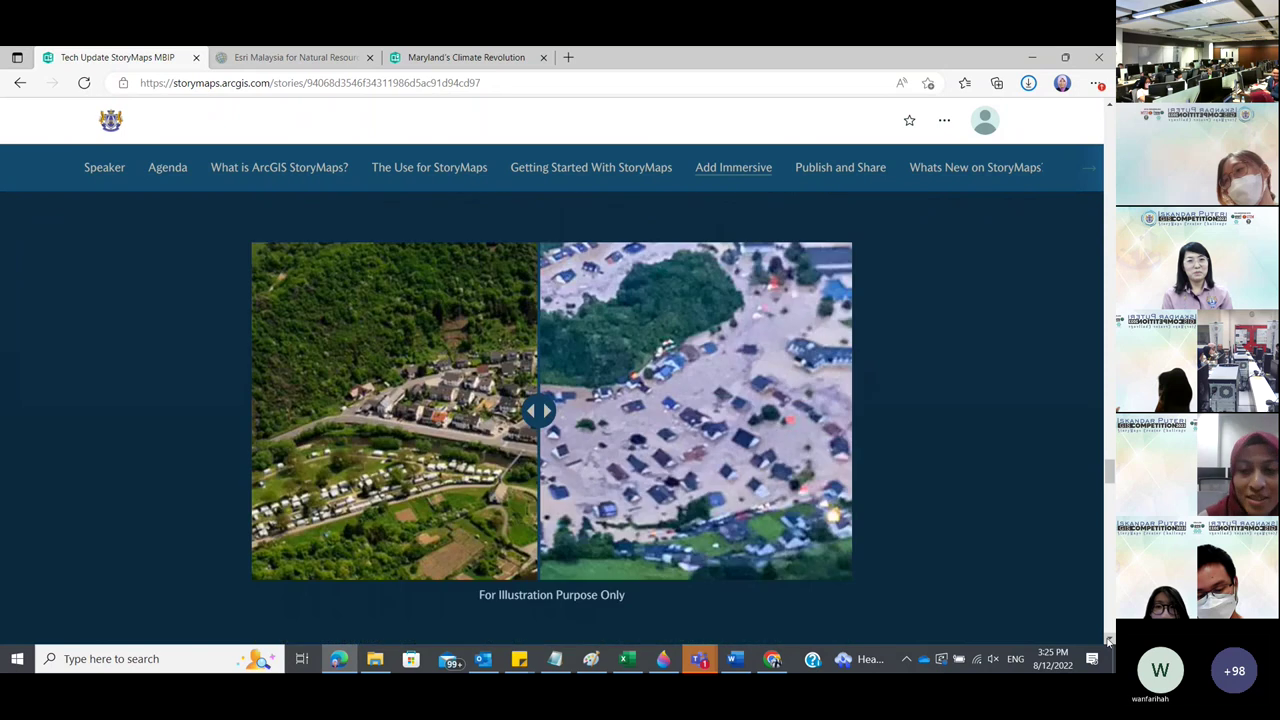
# Read the Publish and Share section and the Undo/Redo entry under Whats New on StoryMaps.
pyautogui.scroll(-3, 1108, 640)
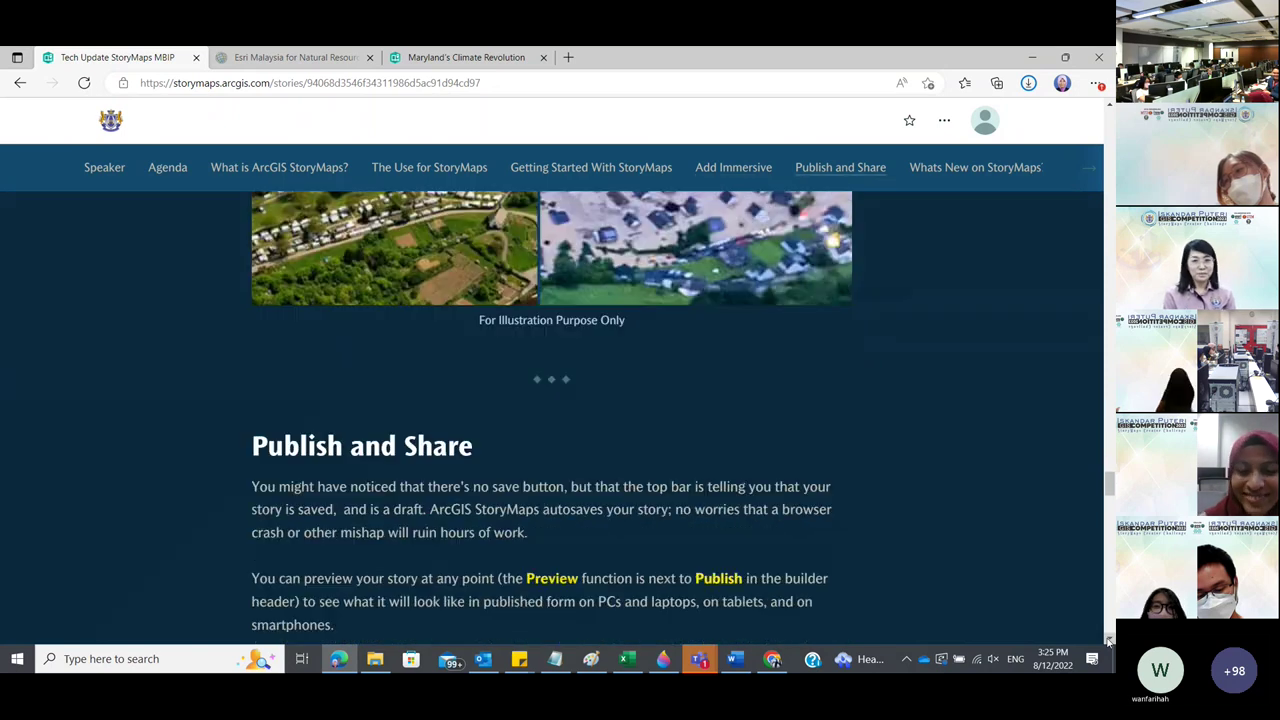
pyautogui.scroll(-2, 1108, 640)
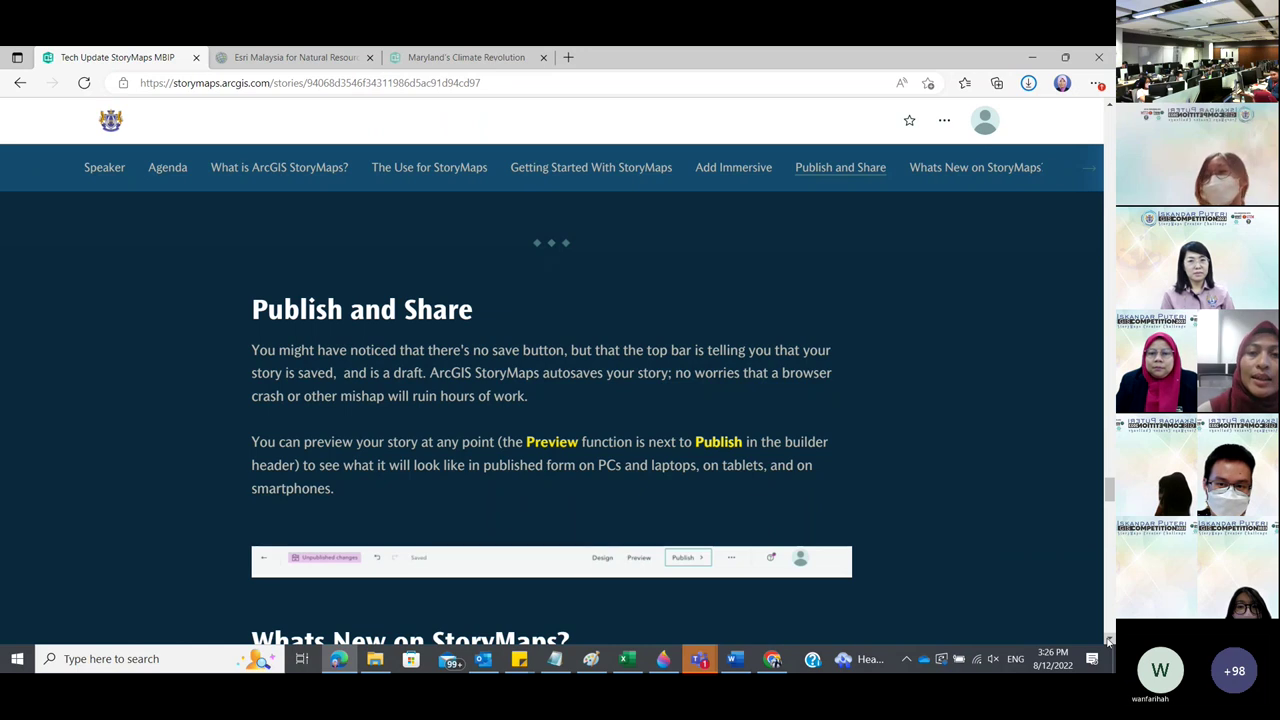
pyautogui.click(1108, 640)
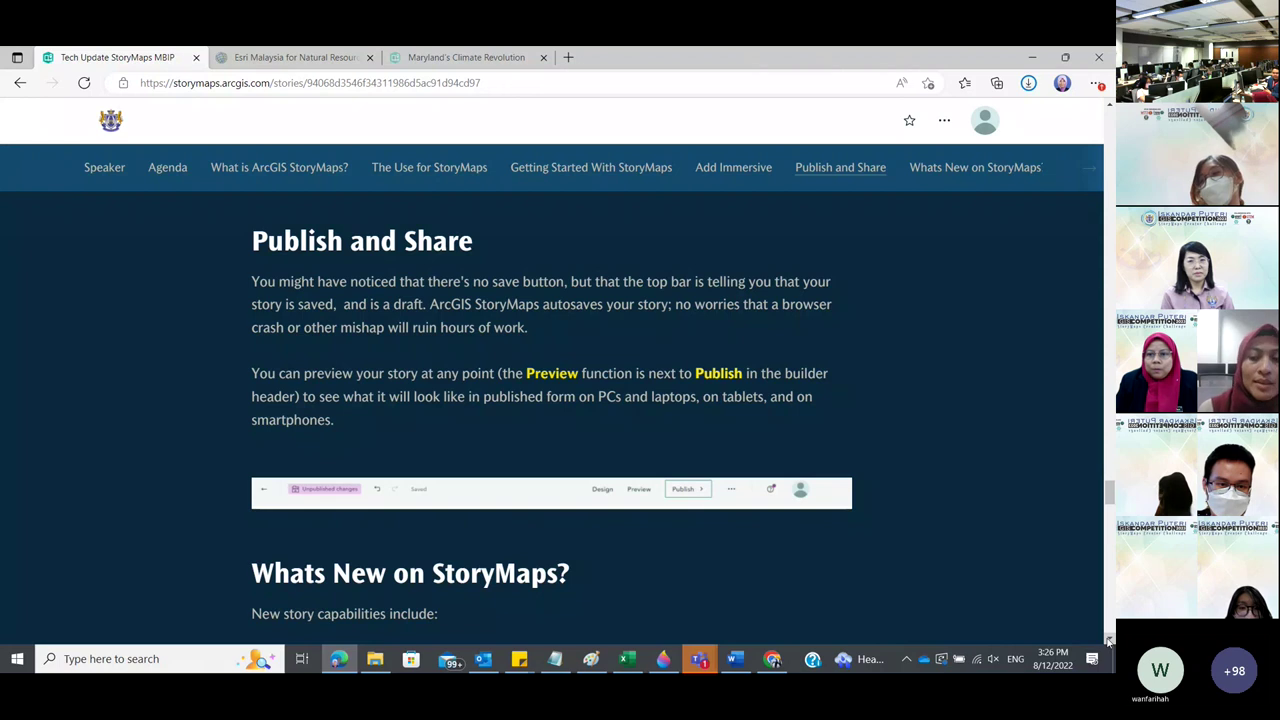
pyautogui.scroll(-1, 1108, 640)
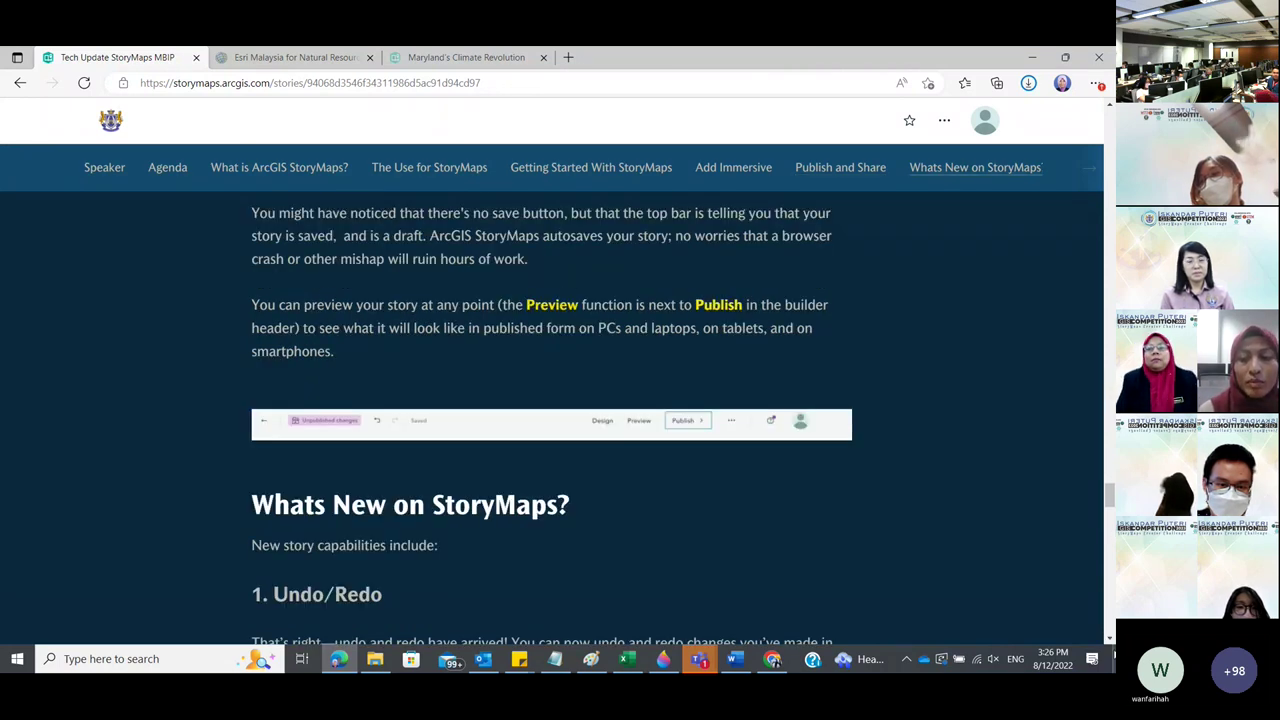
pyautogui.scroll(-3, 1109, 642)
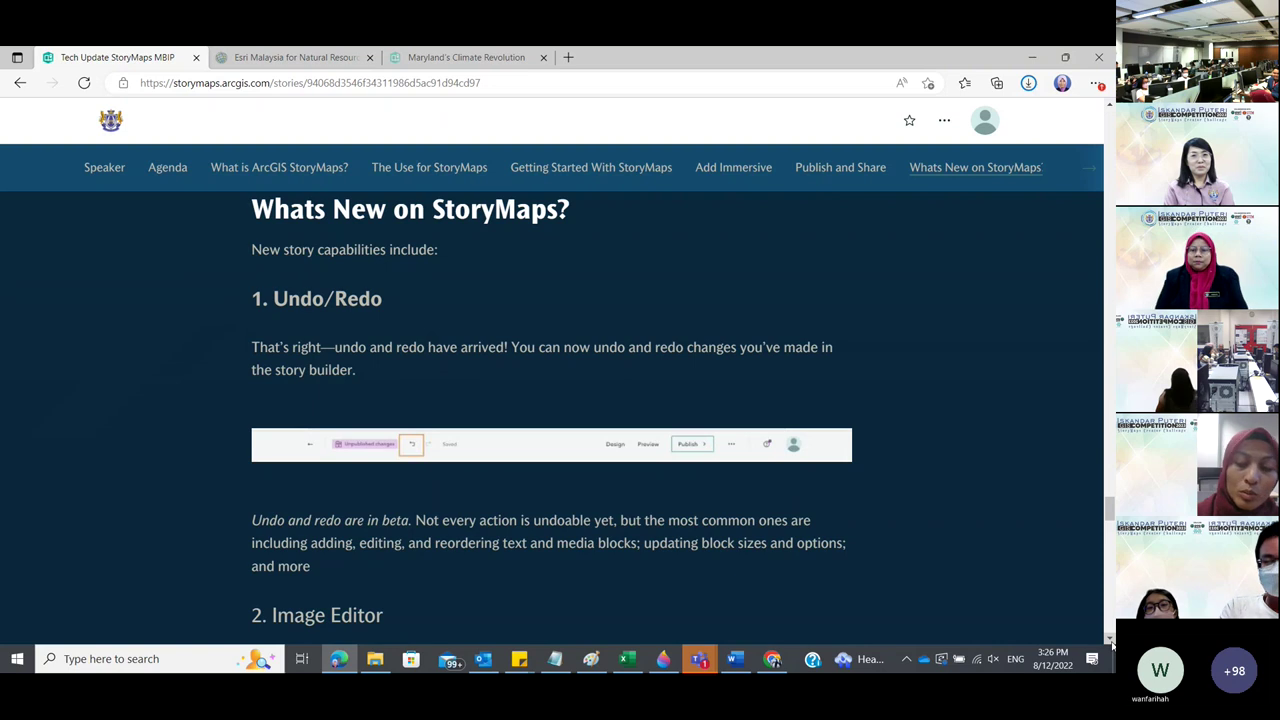
# Read the Undo/Redo entry and play the demonstration video in the Image Editor entry.
pyautogui.scroll(-1, 1111, 645)
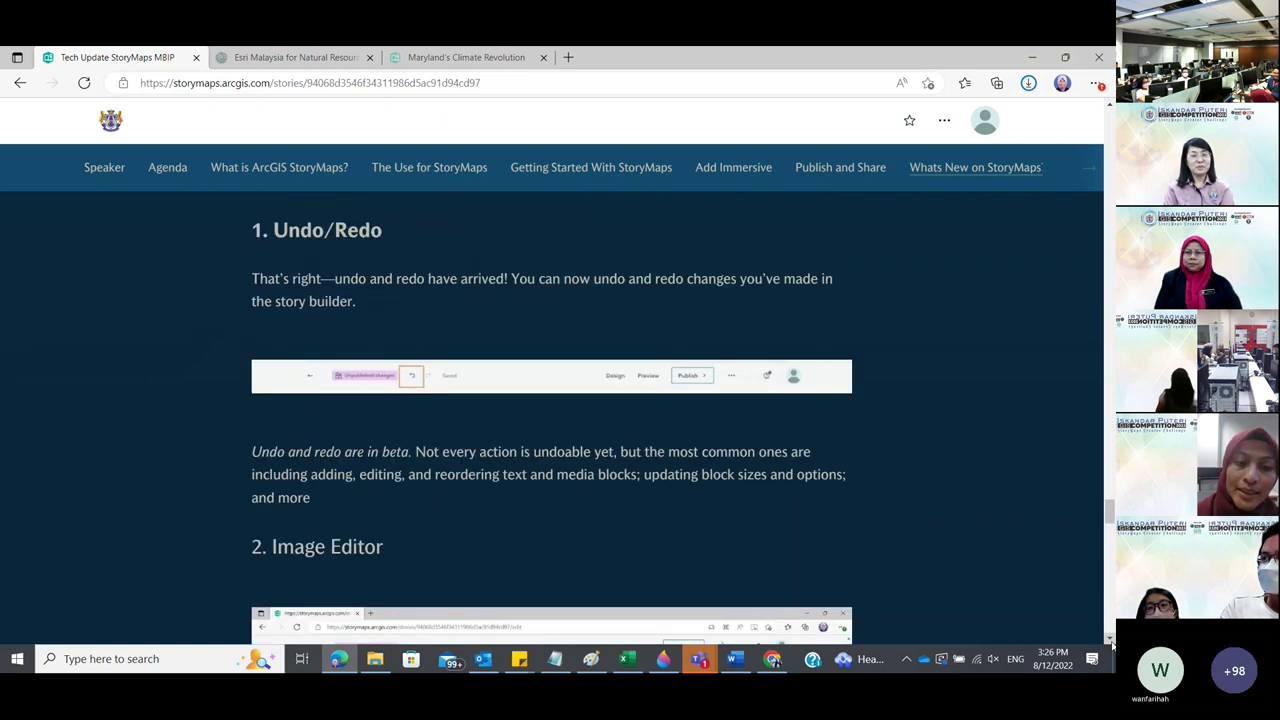
pyautogui.scroll(-3, 1111, 645)
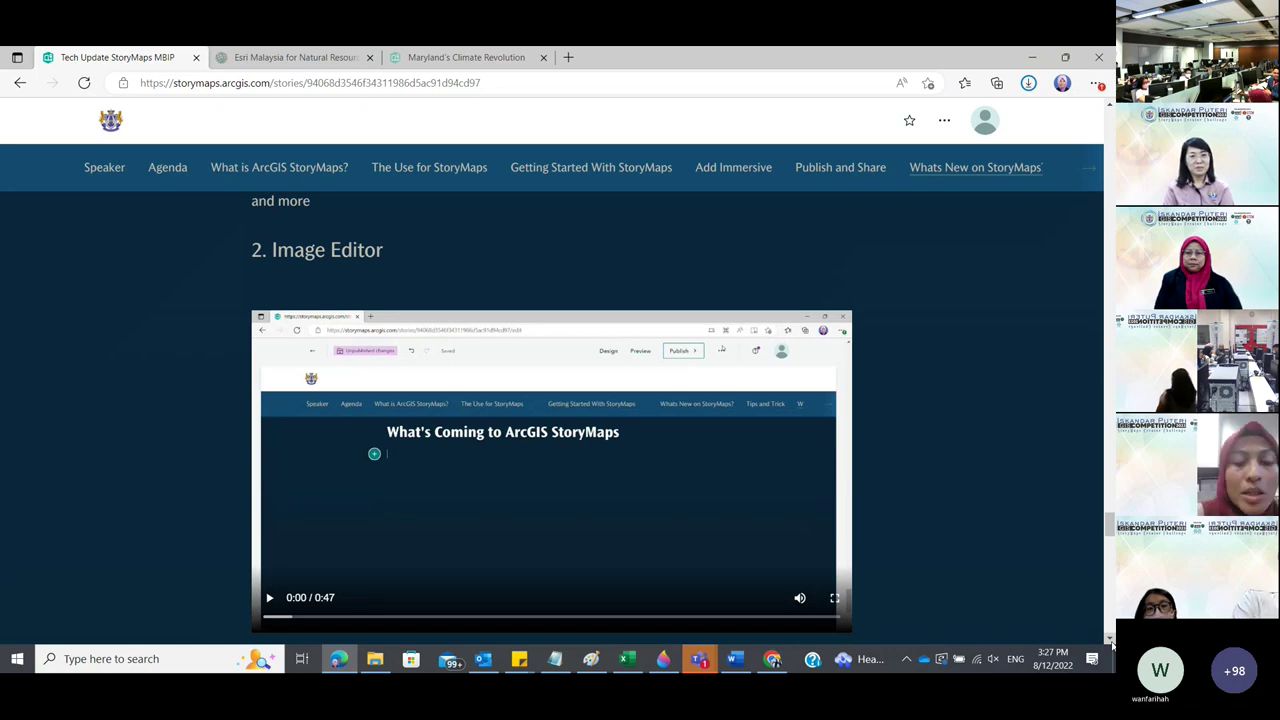
pyautogui.scroll(-1, 1111, 645)
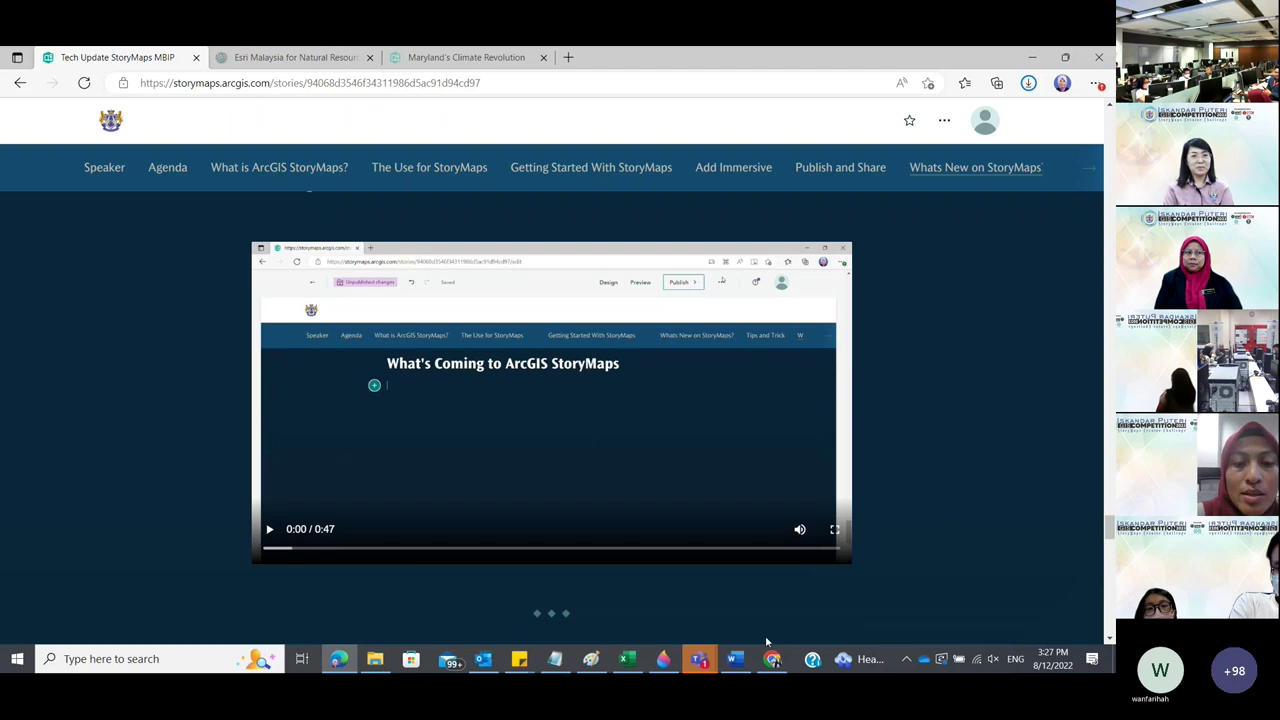
pyautogui.click(268, 533)
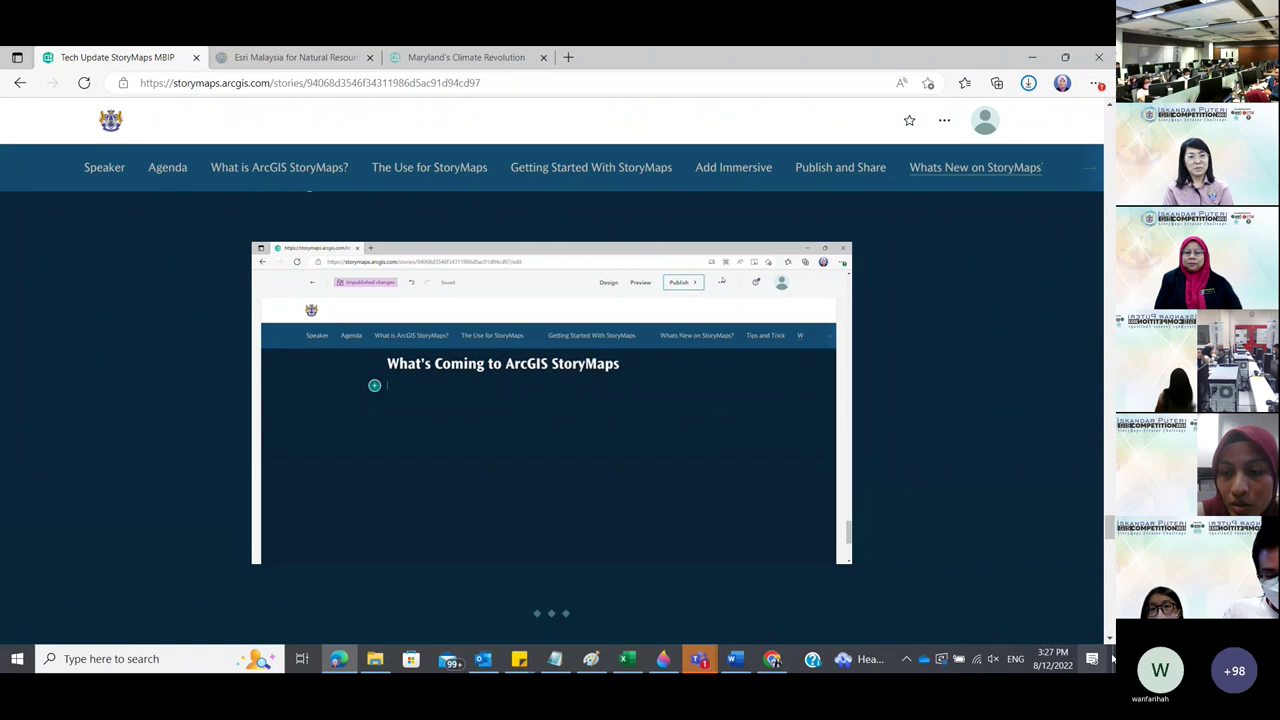
pyautogui.scroll(-1, 711, 612)
pyautogui.moveTo(343, 500)
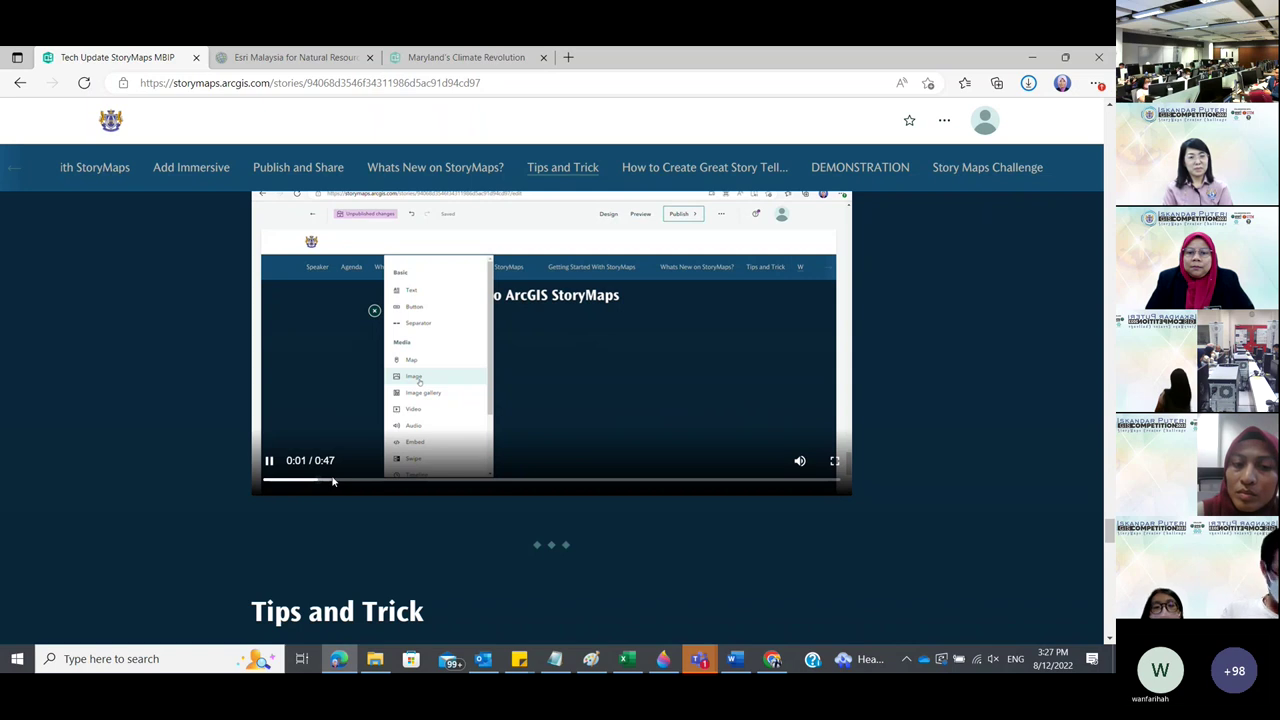
pyautogui.click(363, 482)
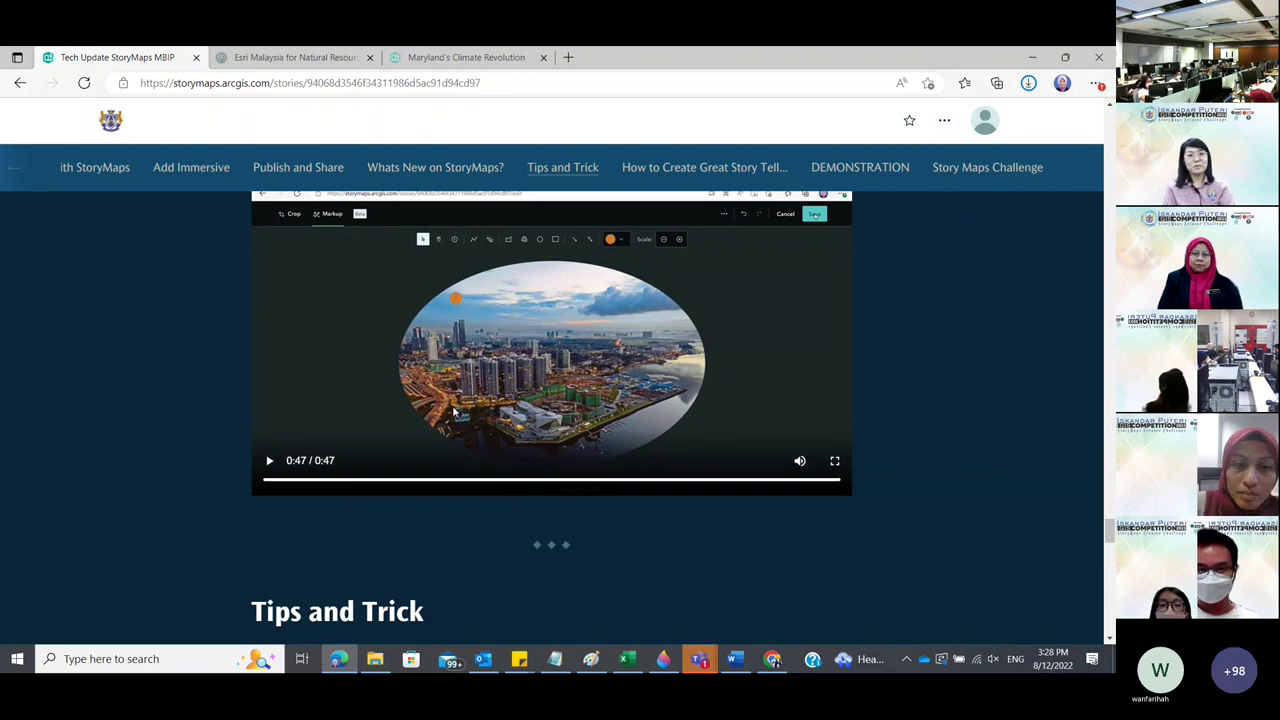
# Read the Tips and Trick section's advice on adding a YouTube video at a specific time.
pyautogui.scroll(-1, 453, 411)
pyautogui.scroll(-1, 452, 410)
pyautogui.scroll(-1, 452, 409)
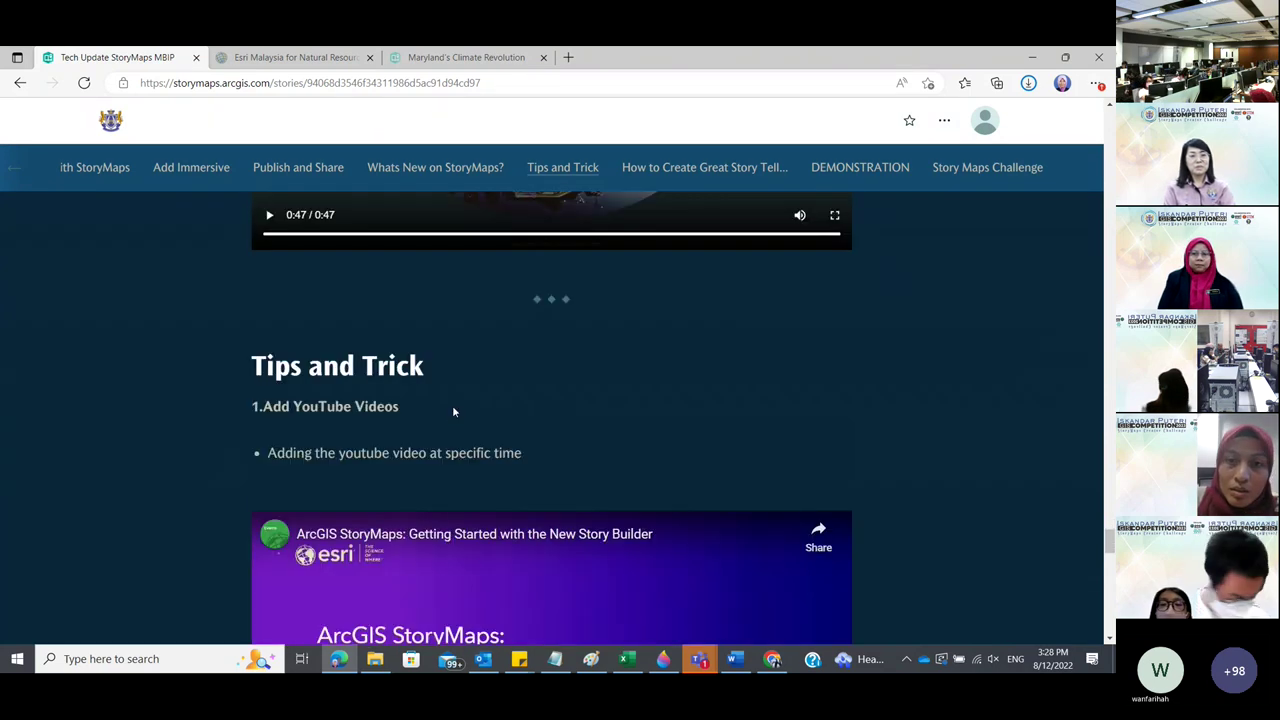
# Go to the How to Create Great Story Telling section and view its first slide, glancing ahead at the Demonstration heading.
pyautogui.click(703, 170)
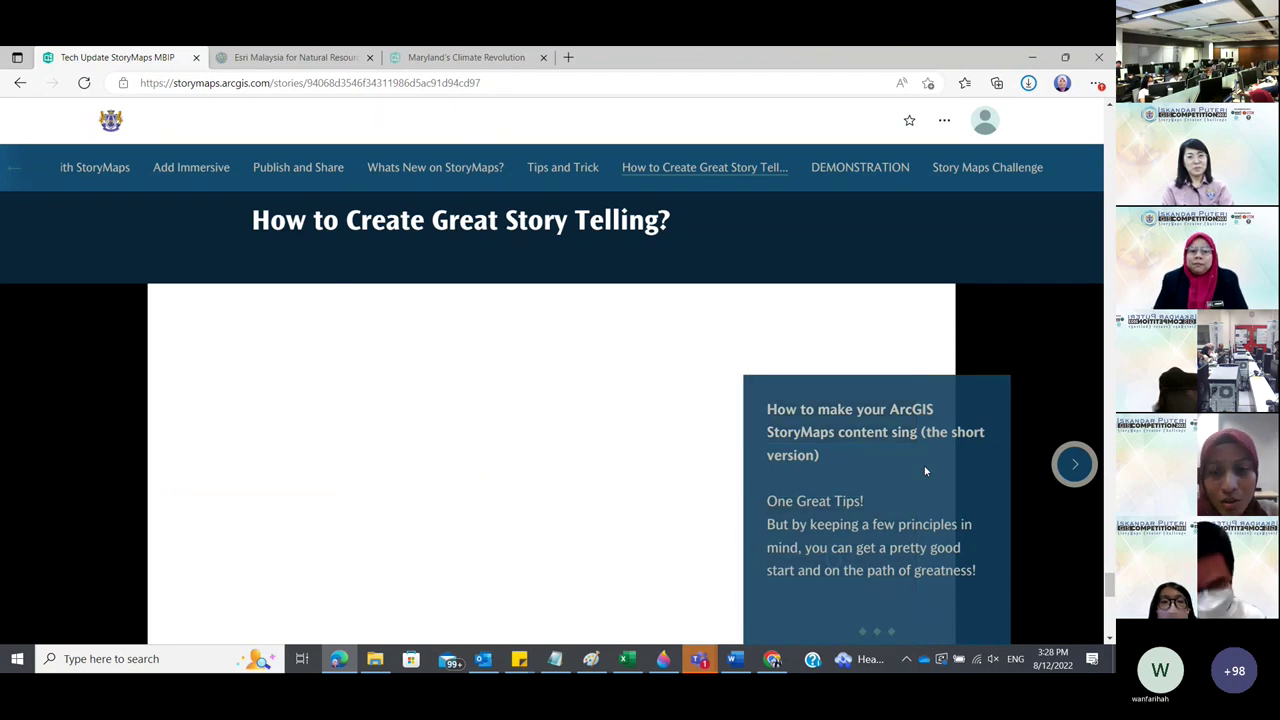
pyautogui.scroll(-1, 925, 470)
pyautogui.scroll(-2, 925, 470)
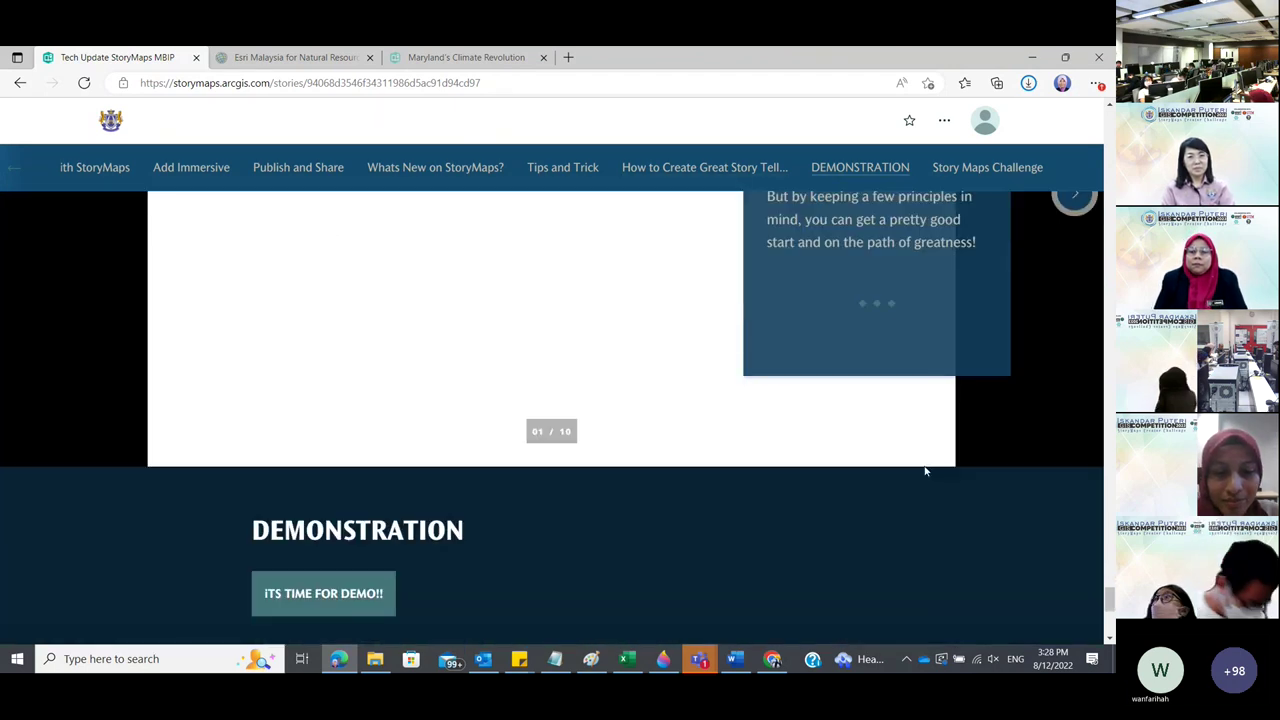
pyautogui.scroll(-1, 923, 466)
pyautogui.scroll(3, 930, 472)
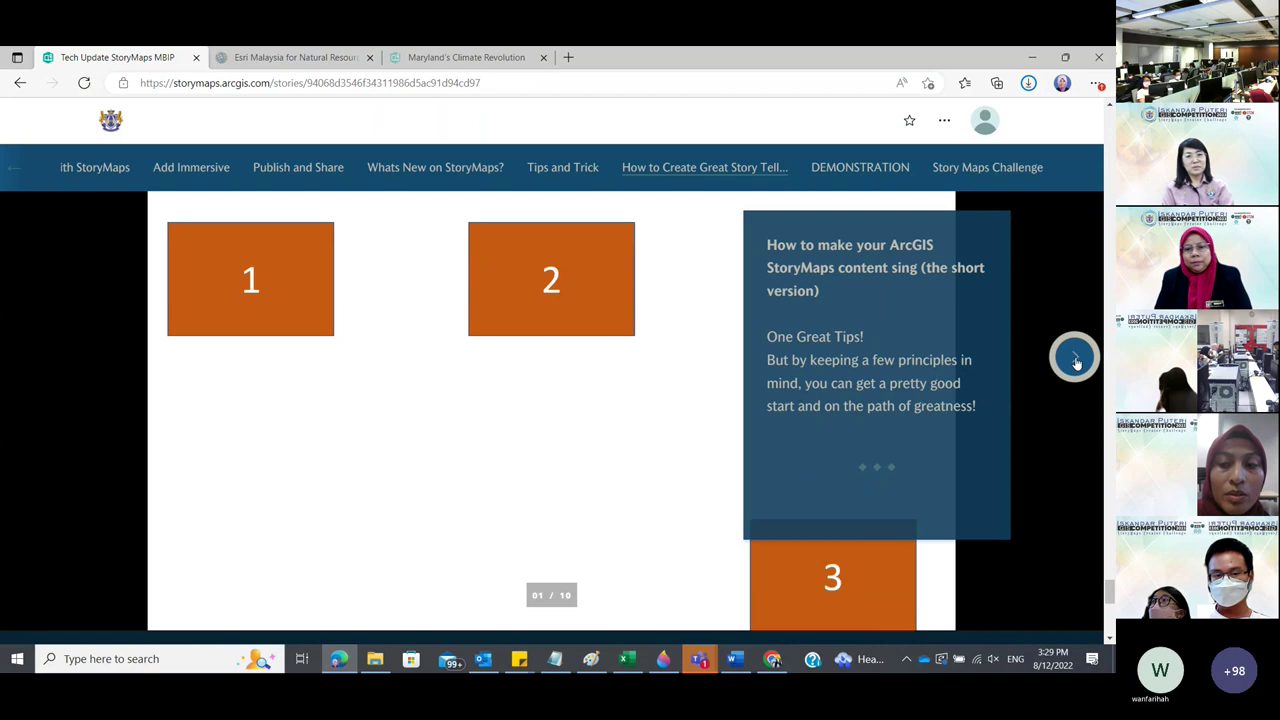
# Page through the storytelling tips slideshow, from Start with a Bang! through Think Big! to the Iskandar Puteri City Council history slide.
pyautogui.click(1075, 360)
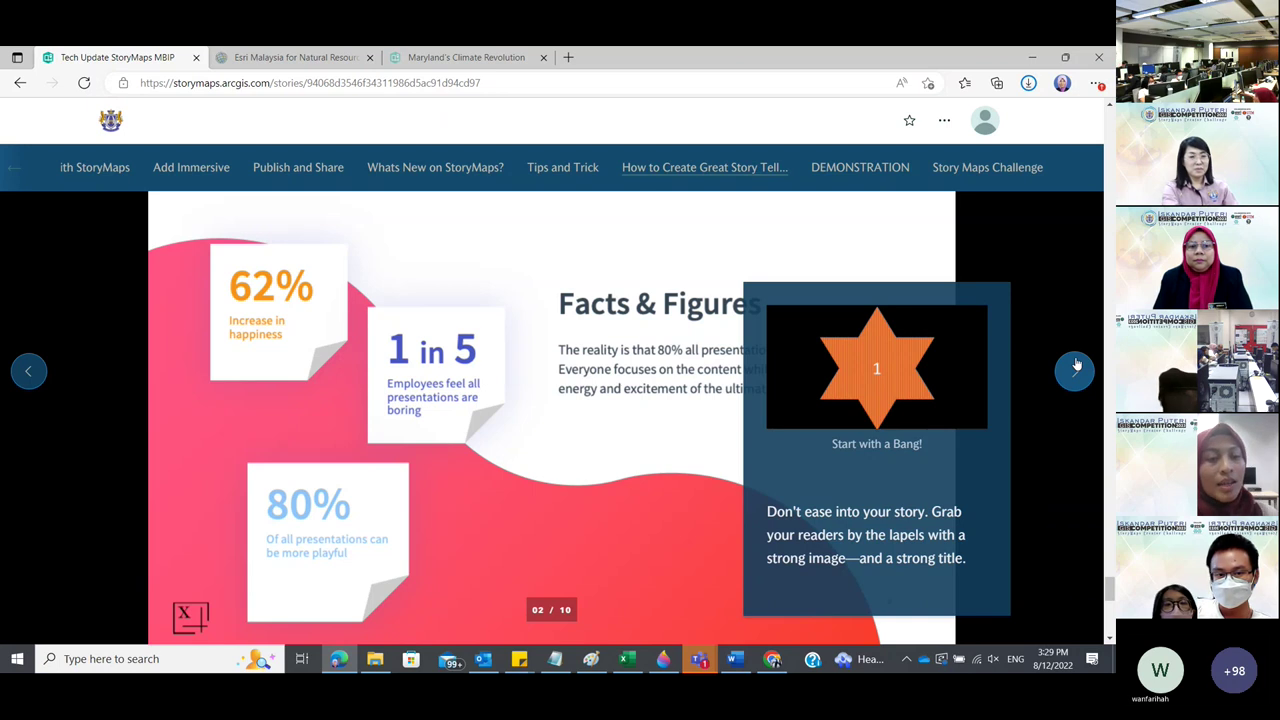
pyautogui.click(1076, 368)
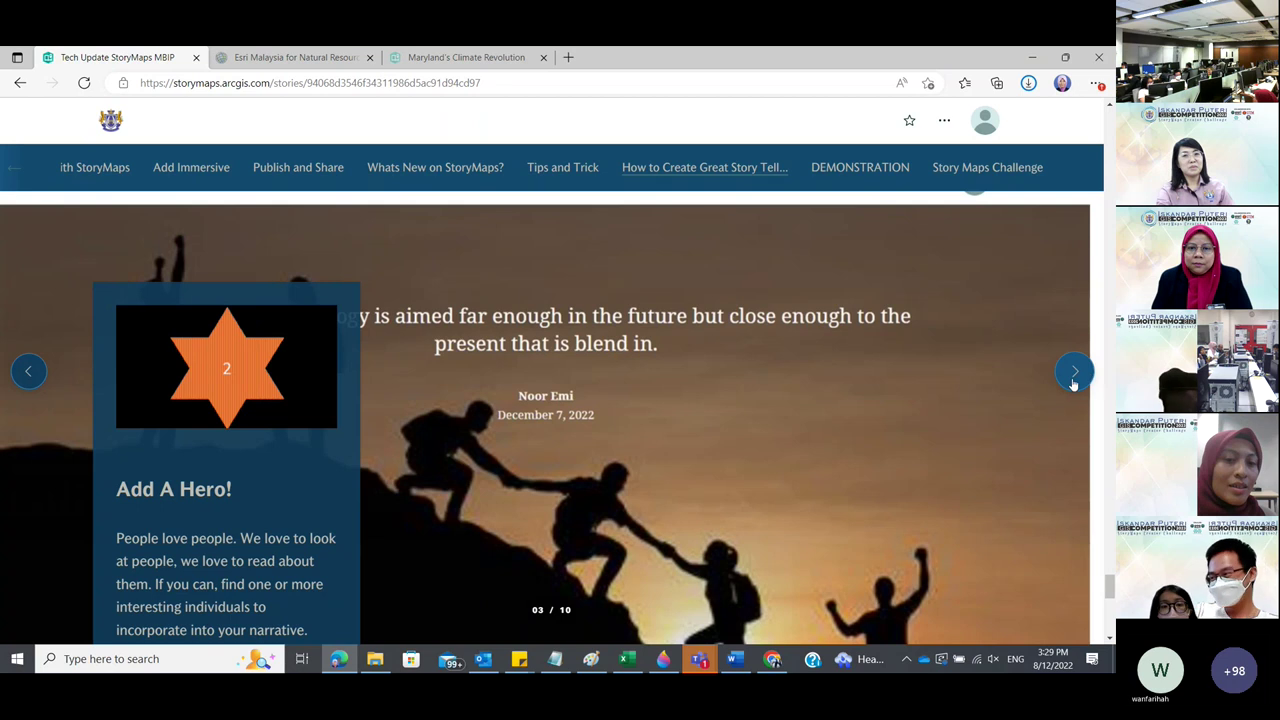
pyautogui.click(1075, 381)
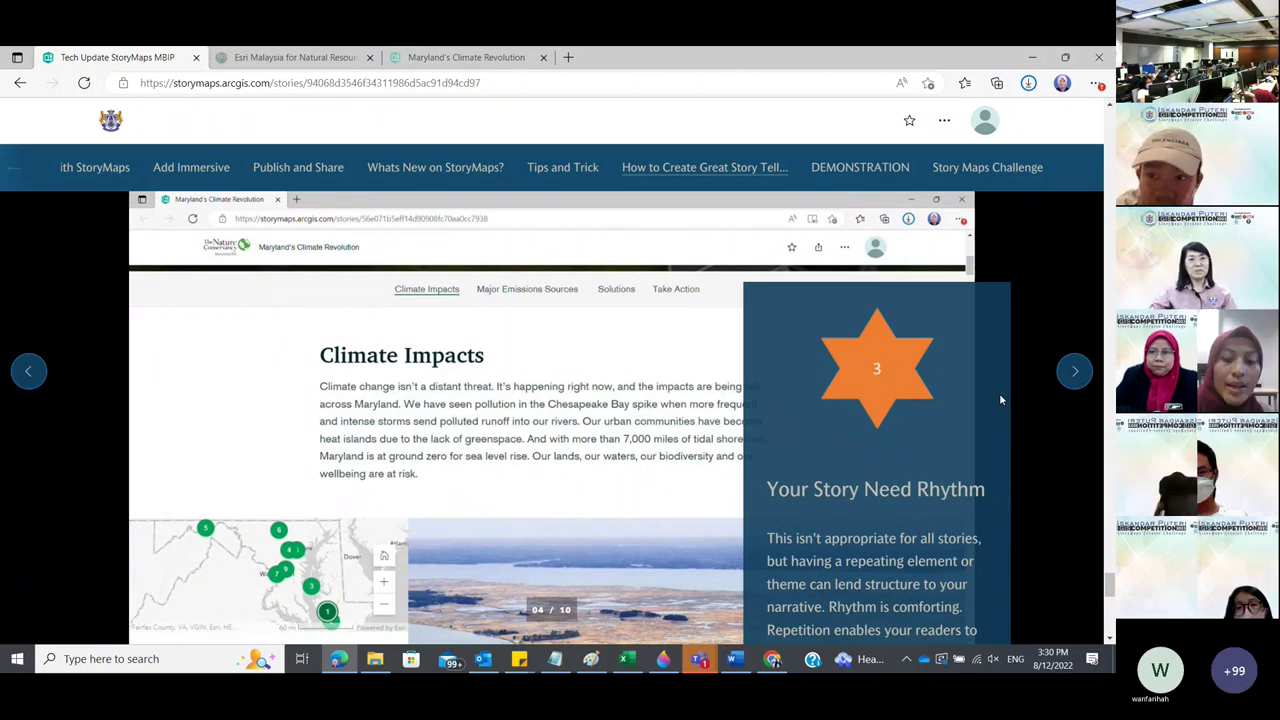
pyautogui.click(1068, 377)
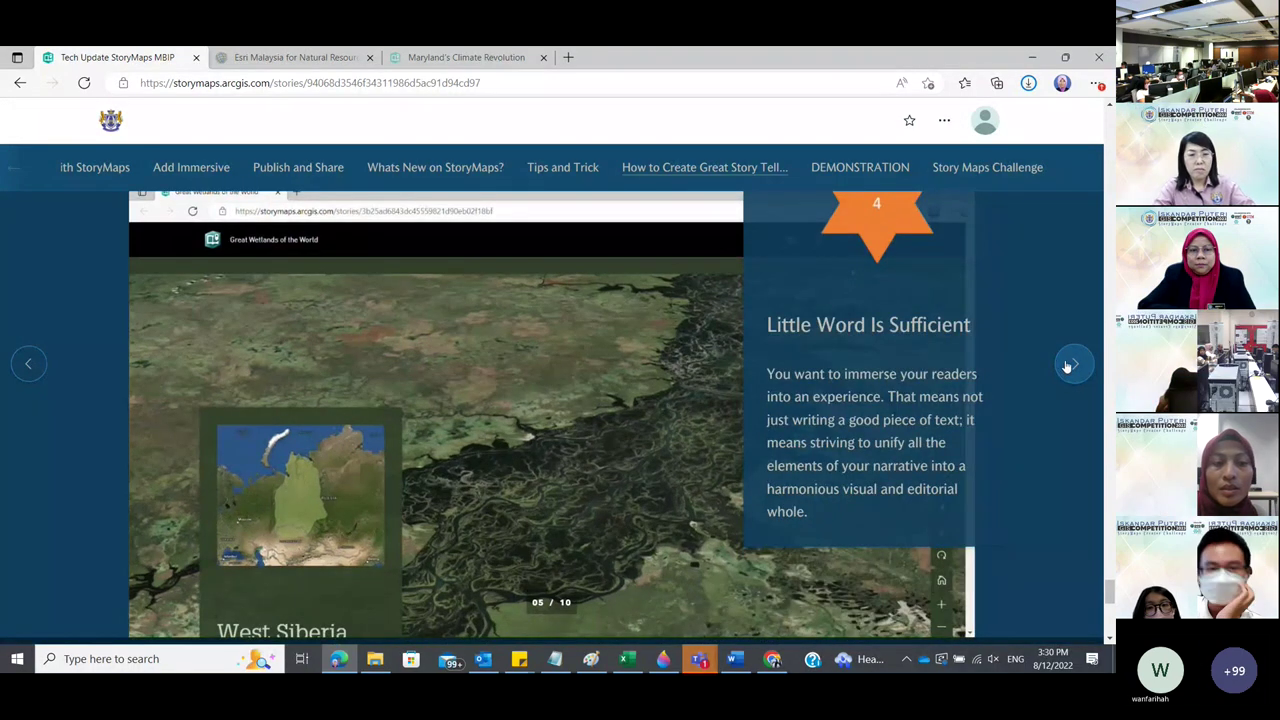
pyautogui.click(1069, 366)
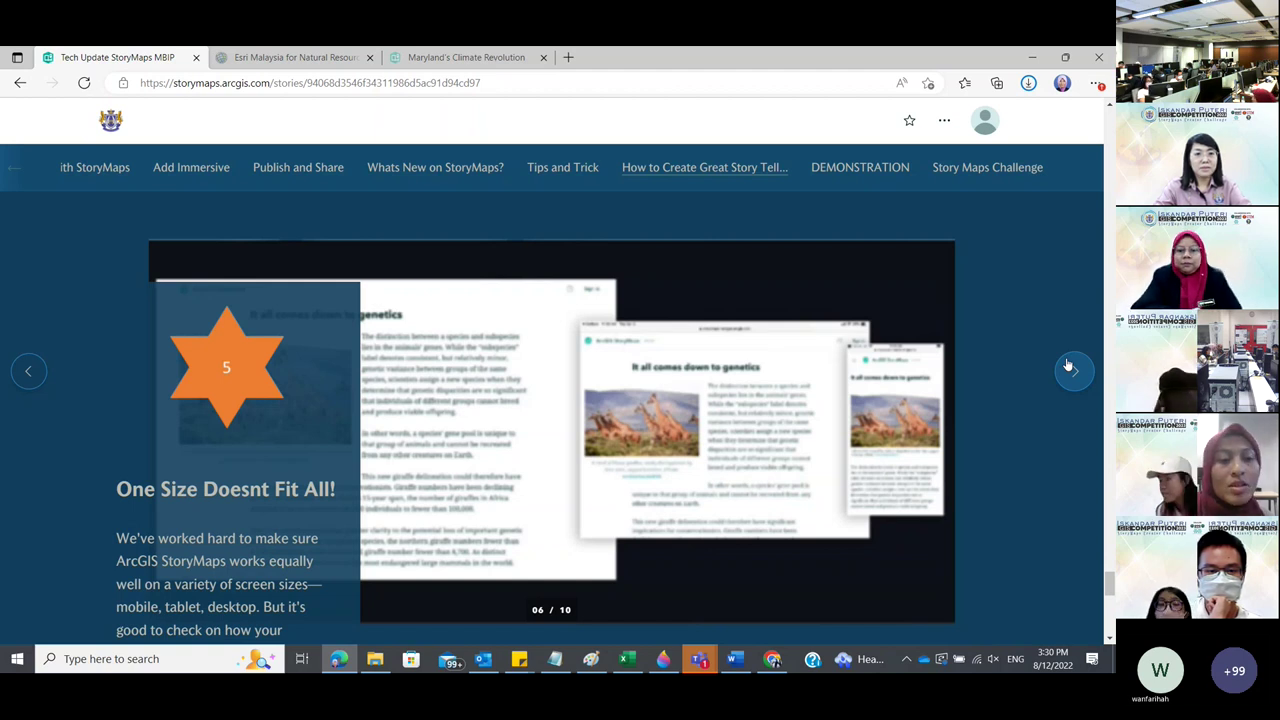
pyautogui.click(1072, 370)
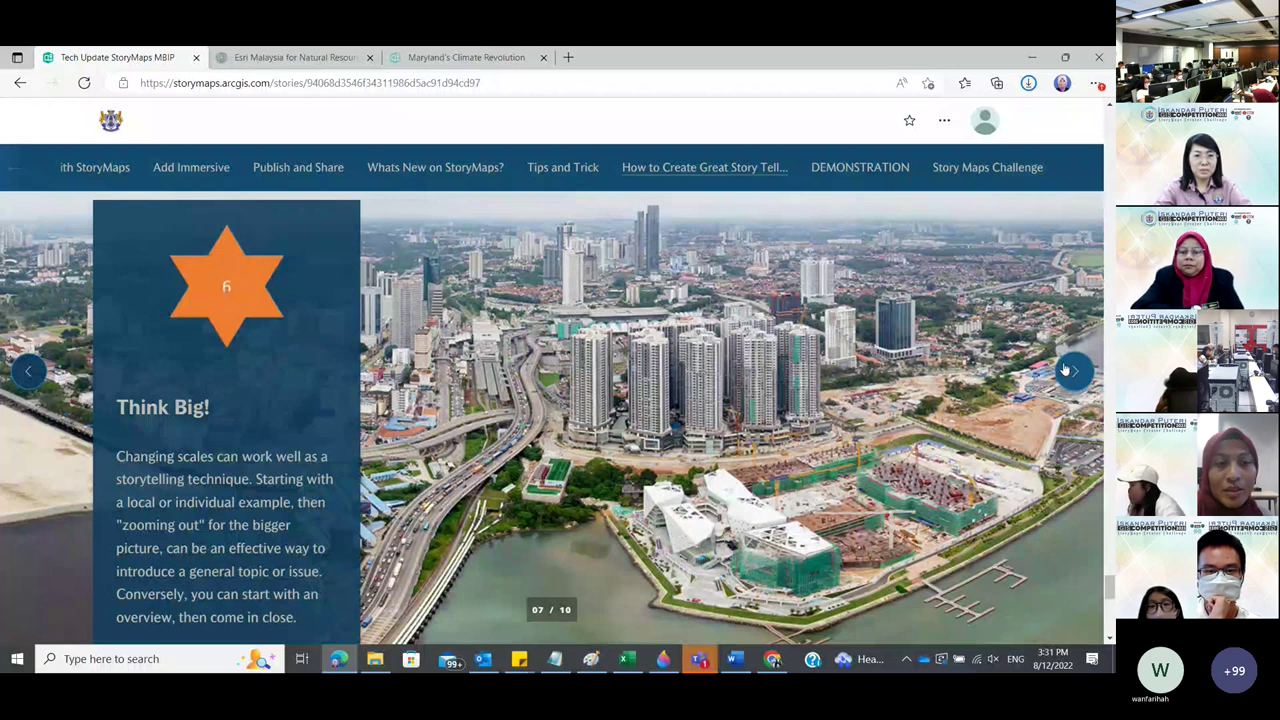
pyautogui.click(1072, 370)
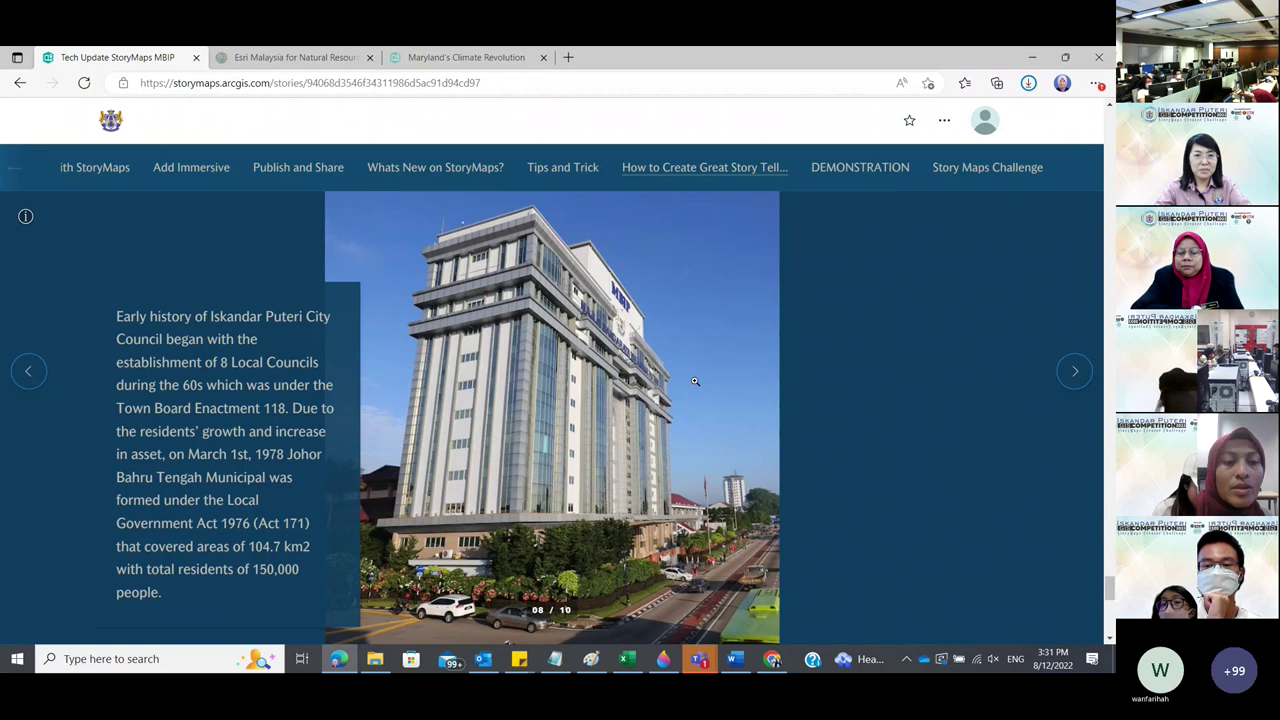
# Open the demo link in the story's Demonstration section.
pyautogui.scroll(-3, 695, 381)
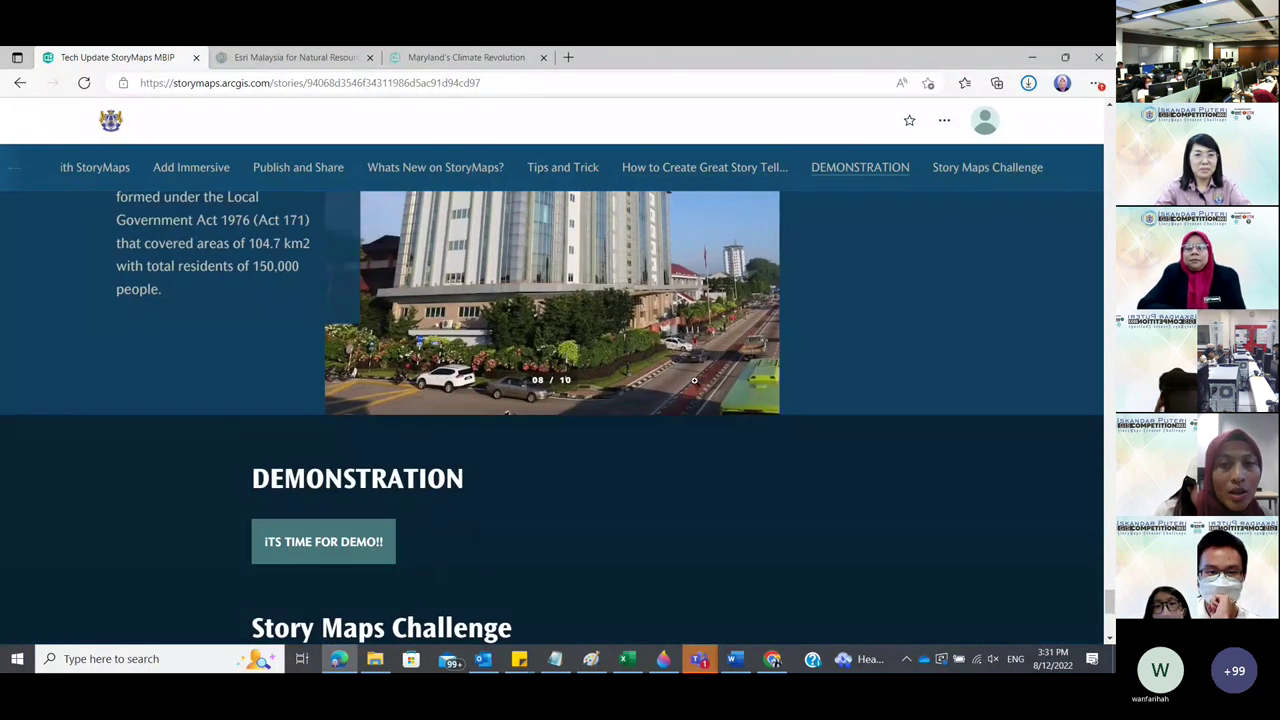
pyautogui.scroll(-1, 890, 410)
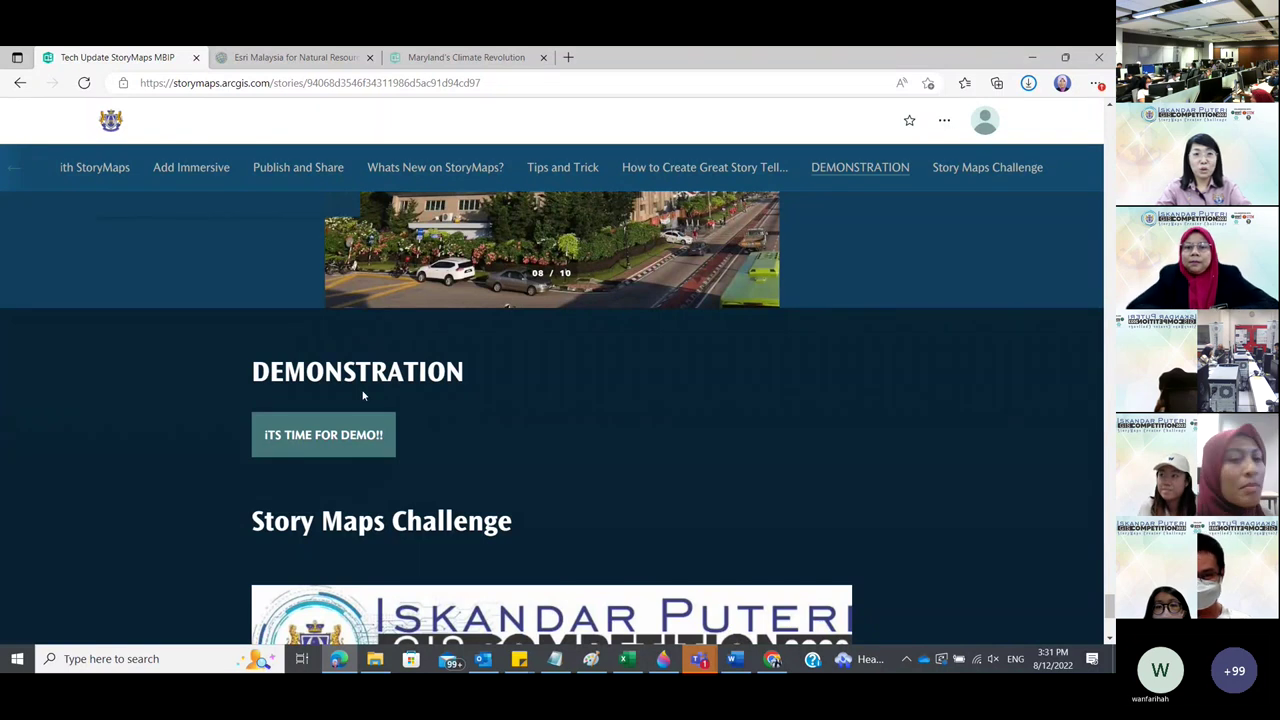
pyautogui.click(357, 446)
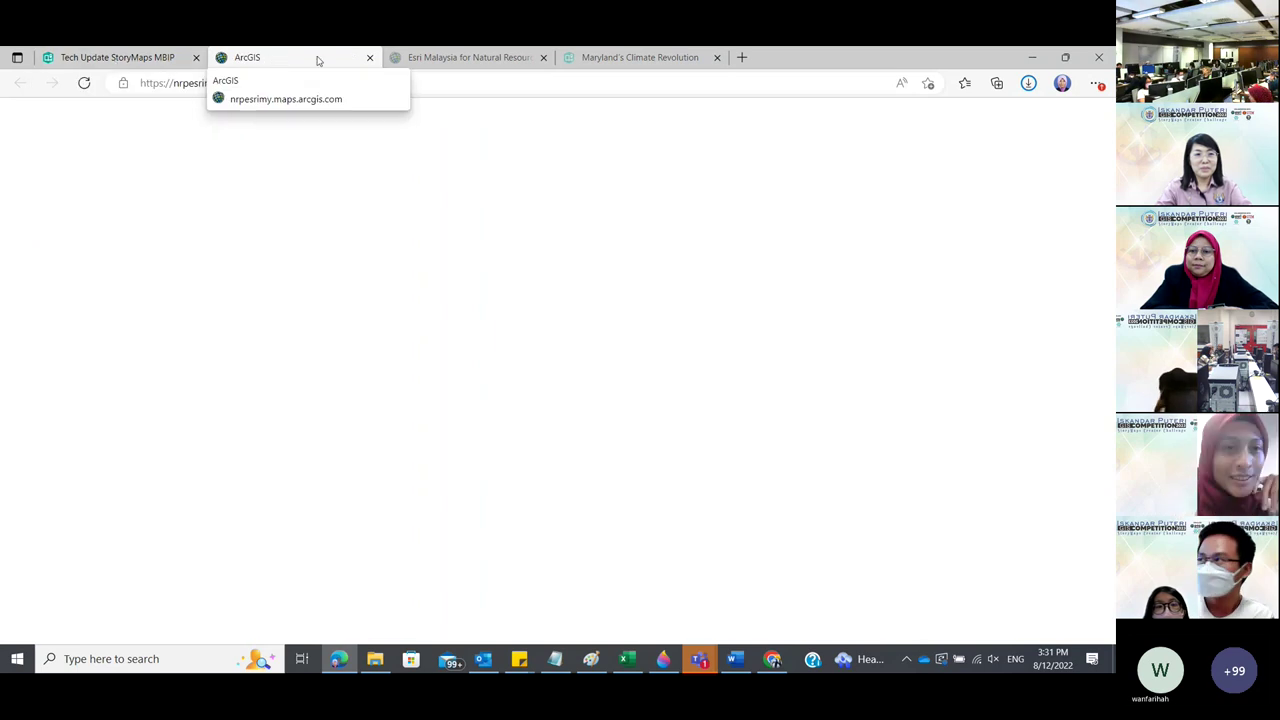
# Switch to the already open Esri Malaysia organization page and launch ArcGIS StoryMaps from its available apps.
pyautogui.click(502, 61)
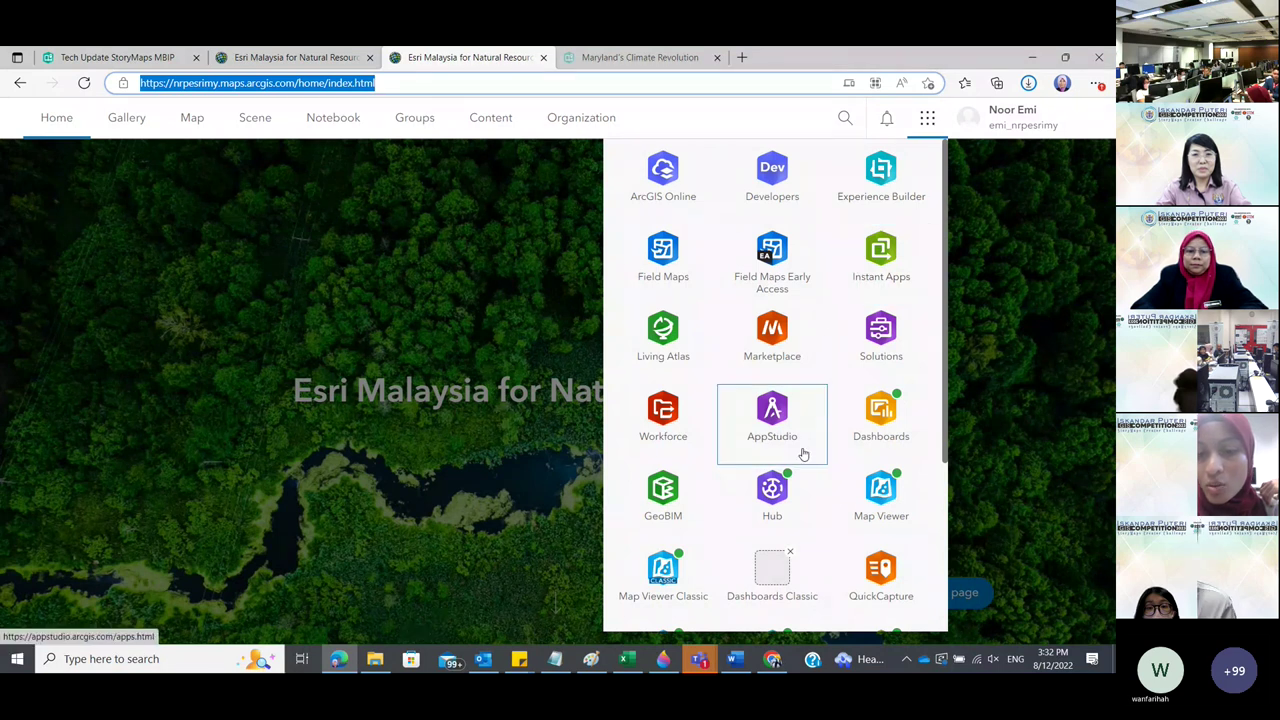
pyautogui.scroll(-2, 748, 514)
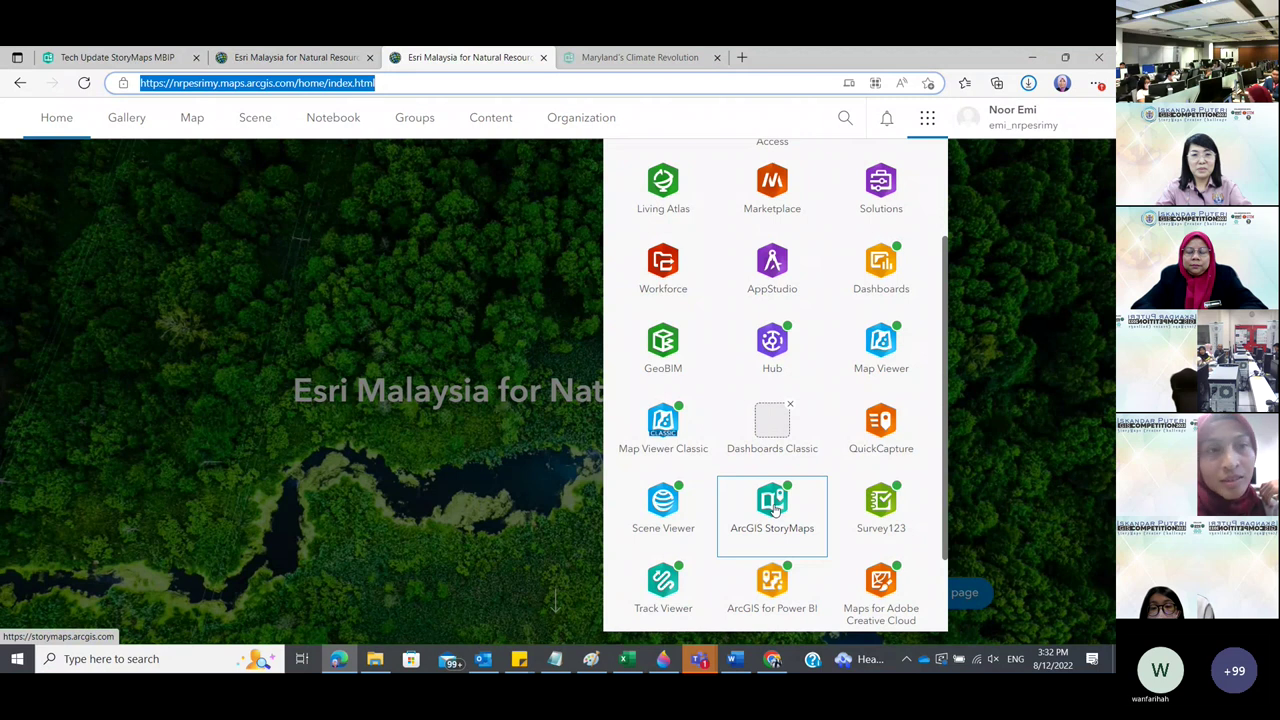
pyautogui.click(774, 510)
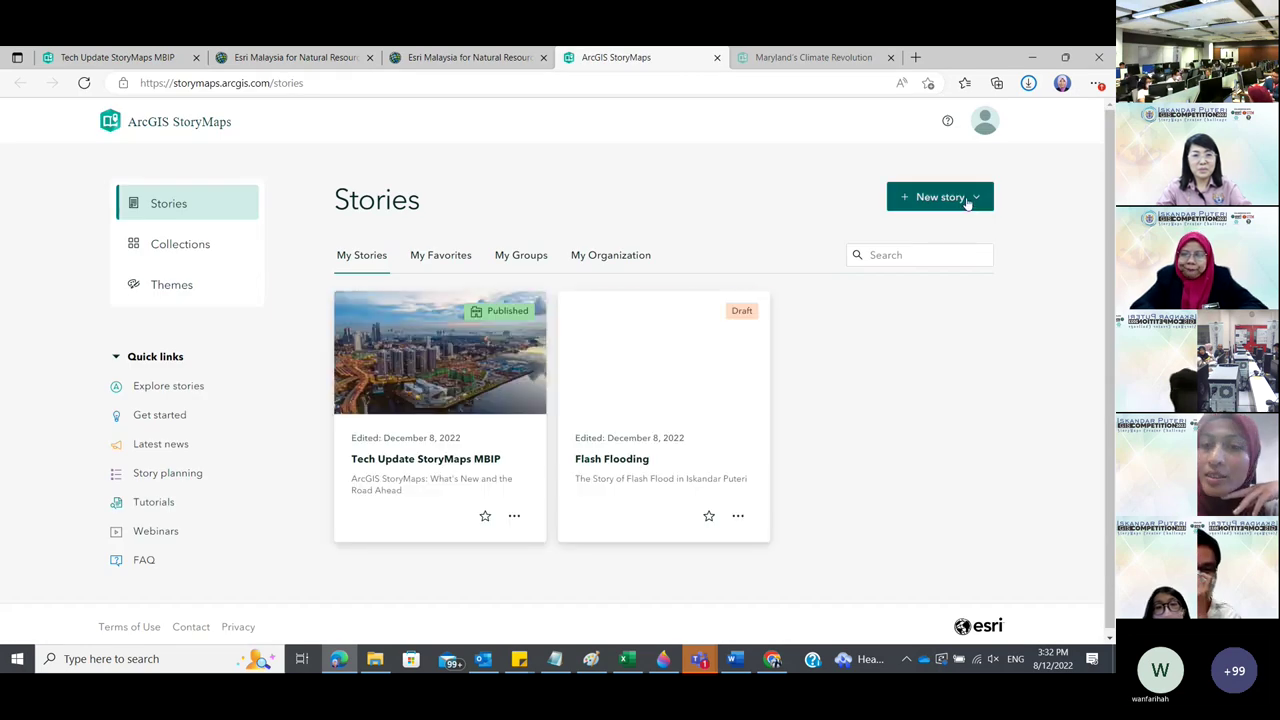
# Create a new story using the Start from scratch option.
pyautogui.click(966, 199)
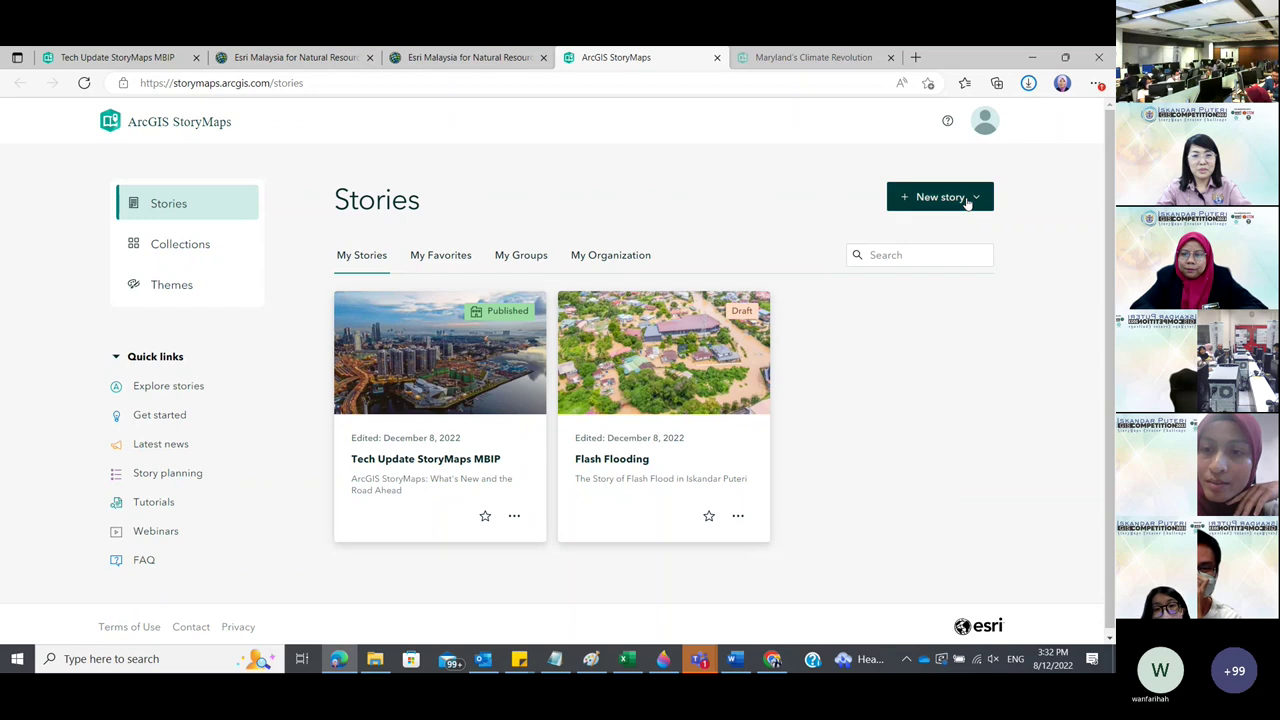
pyautogui.moveTo(890, 256)
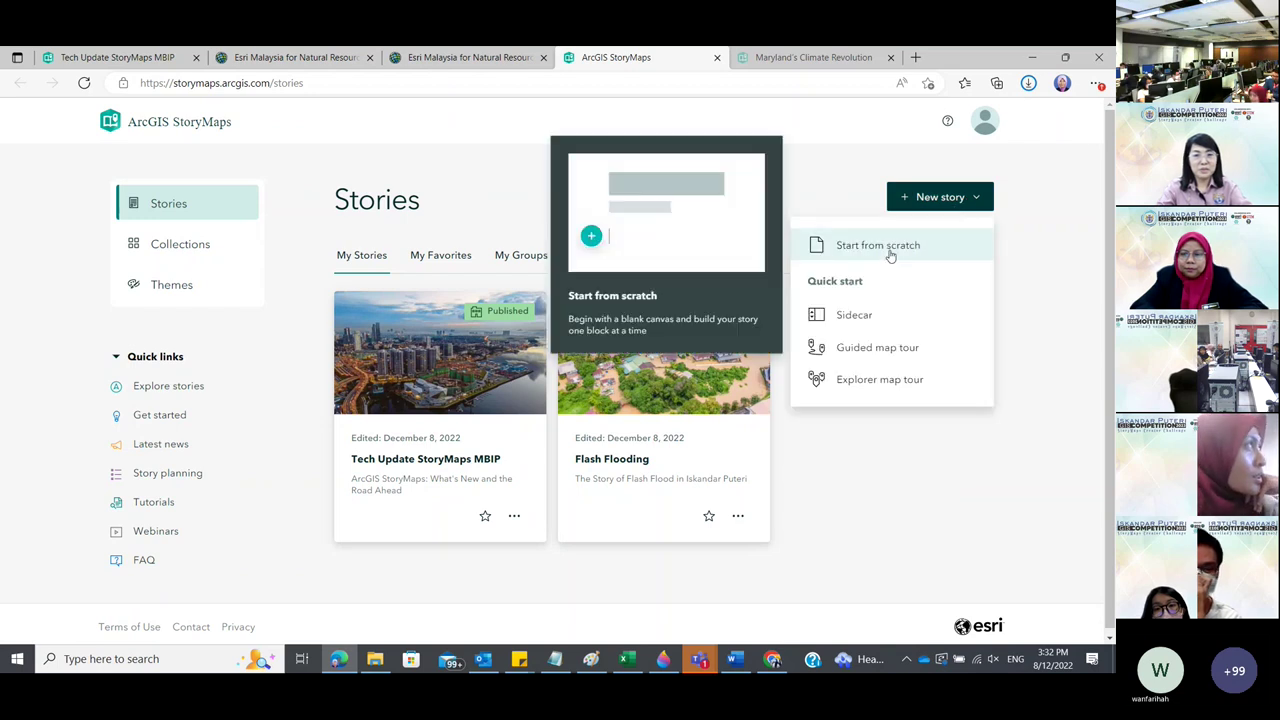
pyautogui.click(890, 256)
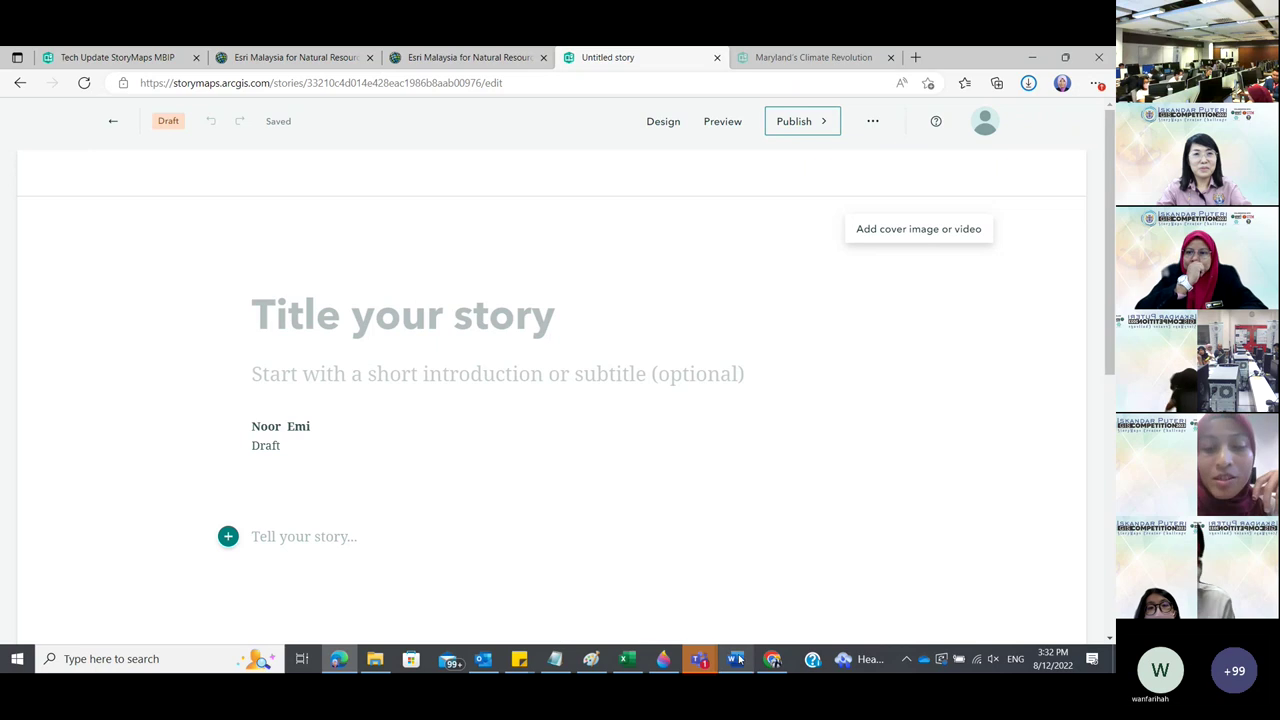
# Title the new story "Flash Flood Event".
pyautogui.moveTo(736, 661)
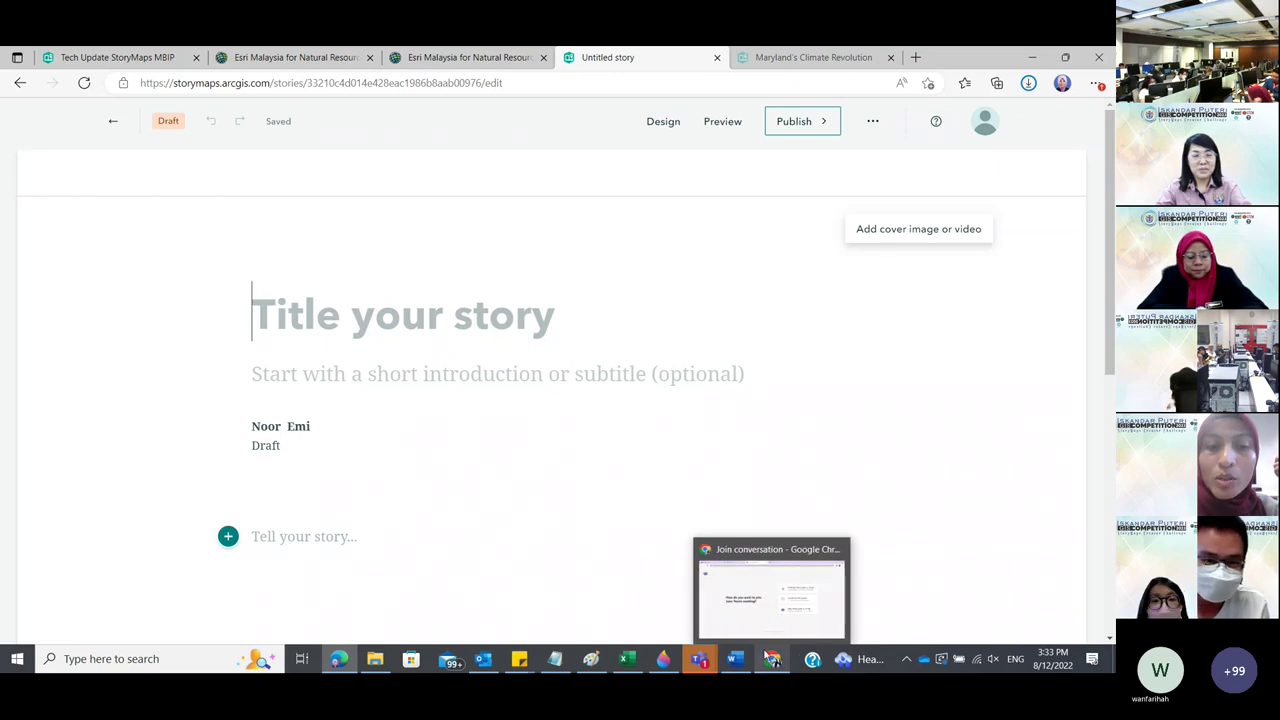
pyautogui.click(507, 318)
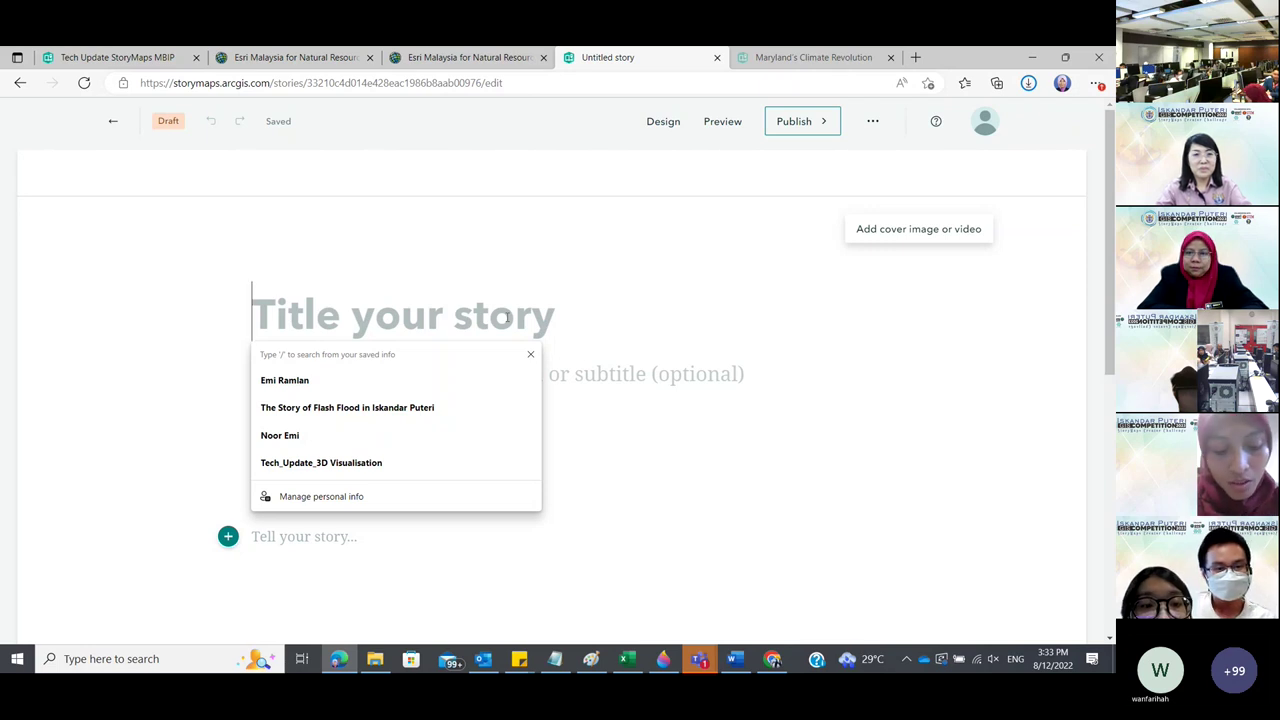
pyautogui.write('Flas')
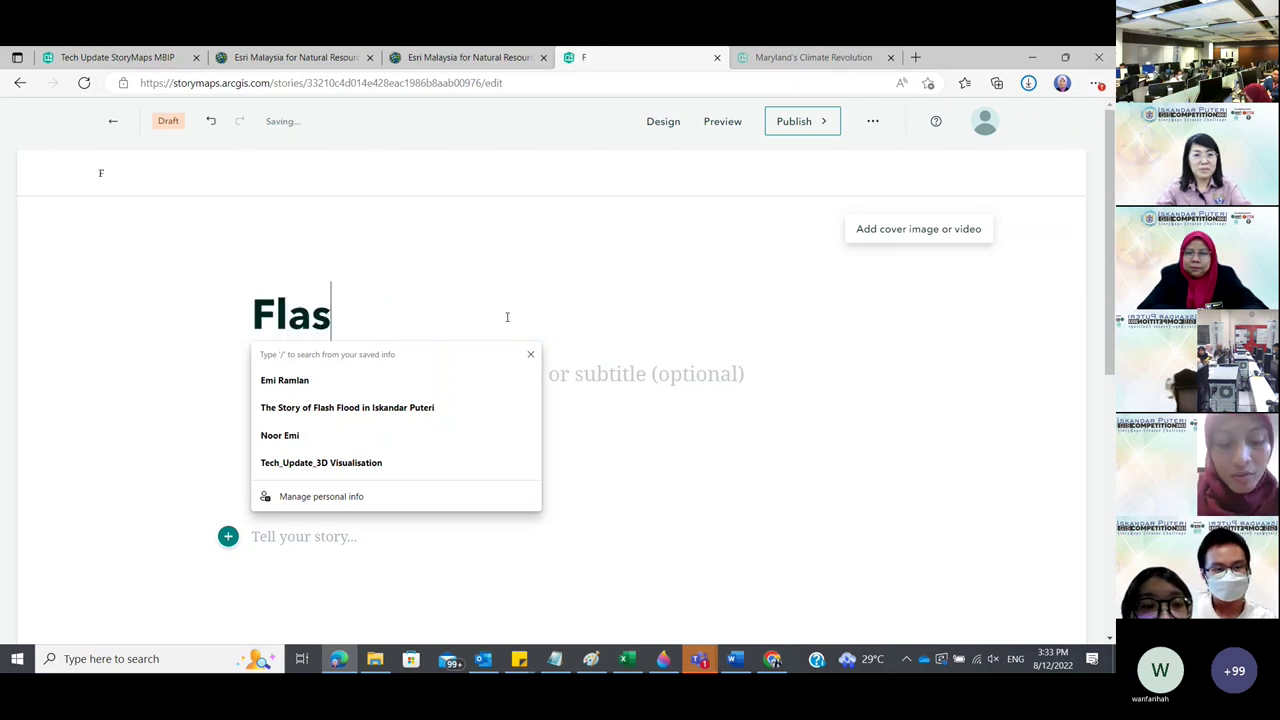
pyautogui.write('h Fllod')
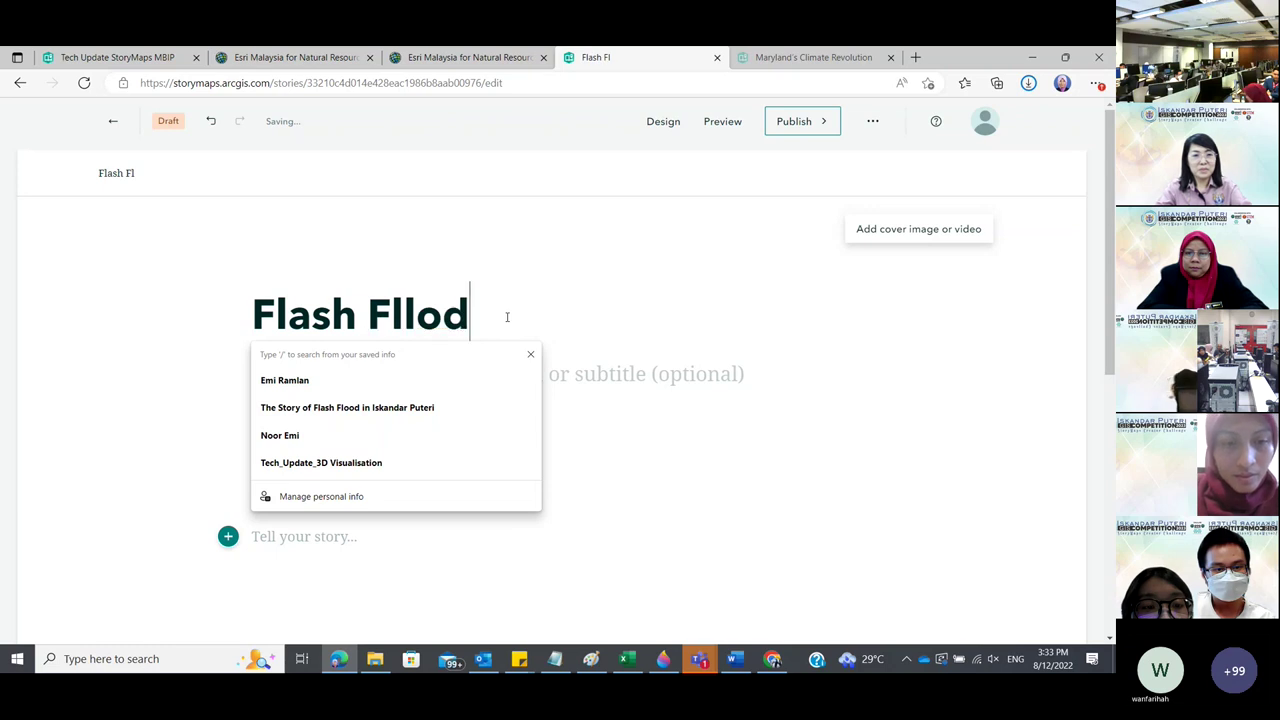
pyautogui.press('BackSpace')
pyautogui.press('BackSpace')
pyautogui.press('BackSpace')
pyautogui.write('OOD')
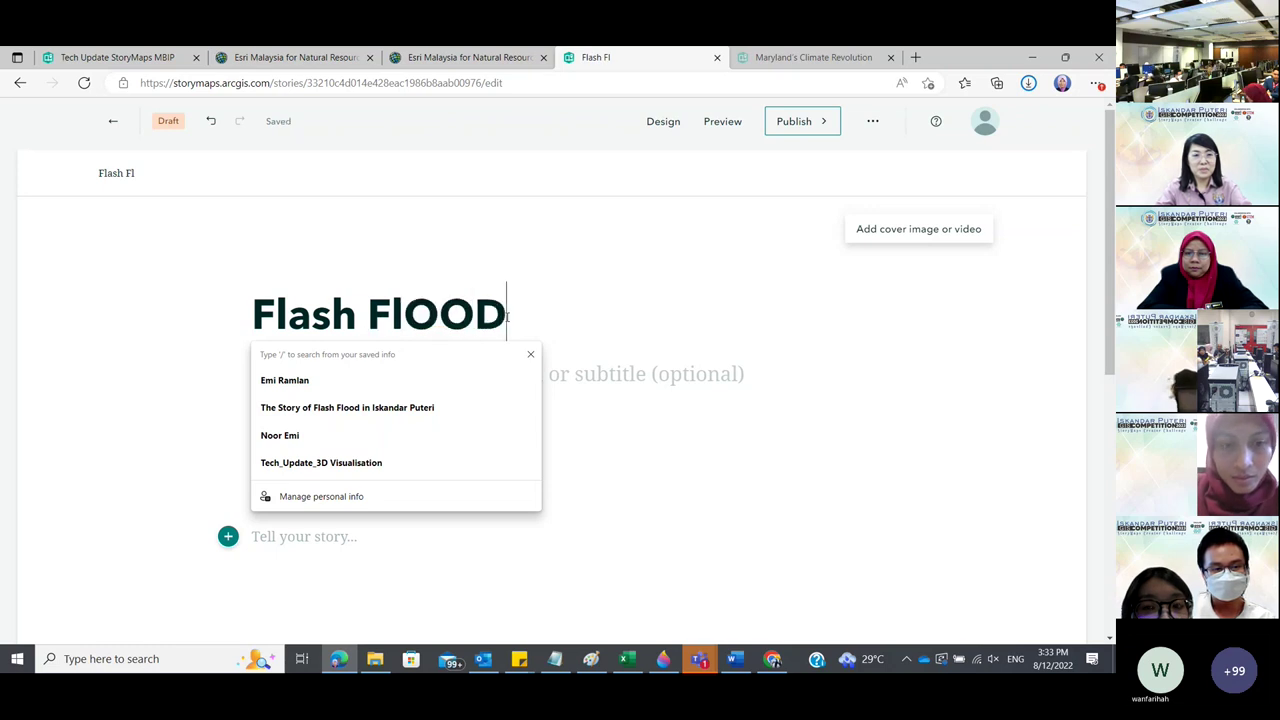
pyautogui.press('BackSpace')
pyautogui.press('BackSpace')
pyautogui.press('BackSpace')
pyautogui.press('BackSpace')
pyautogui.press('BackSpace')
pyautogui.write('L')
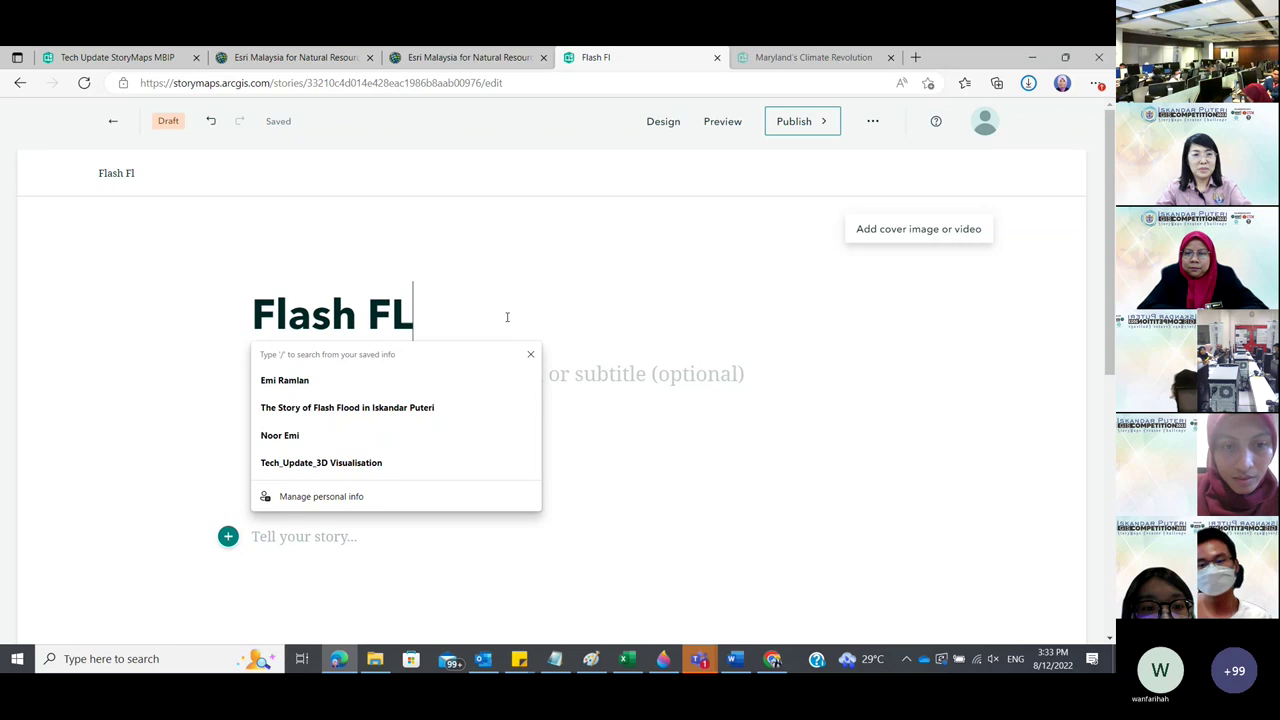
pyautogui.write('ood')
pyautogui.press('BackSpace')
pyautogui.press('BackSpace')
pyautogui.press('BackSpace')
pyautogui.press('BackSpace')
pyautogui.write('lood Event')
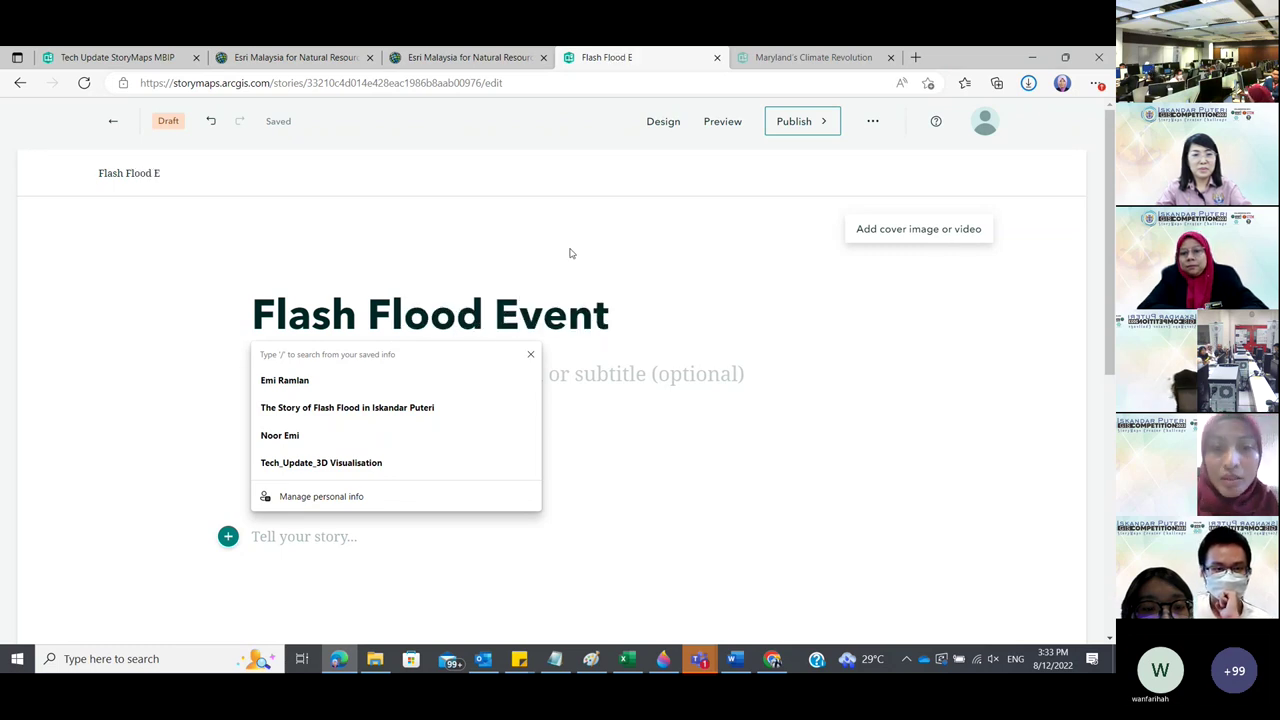
# Add the Walpaper image from the StoryMaps Demo folder as the story's cover image.
pyautogui.click(889, 236)
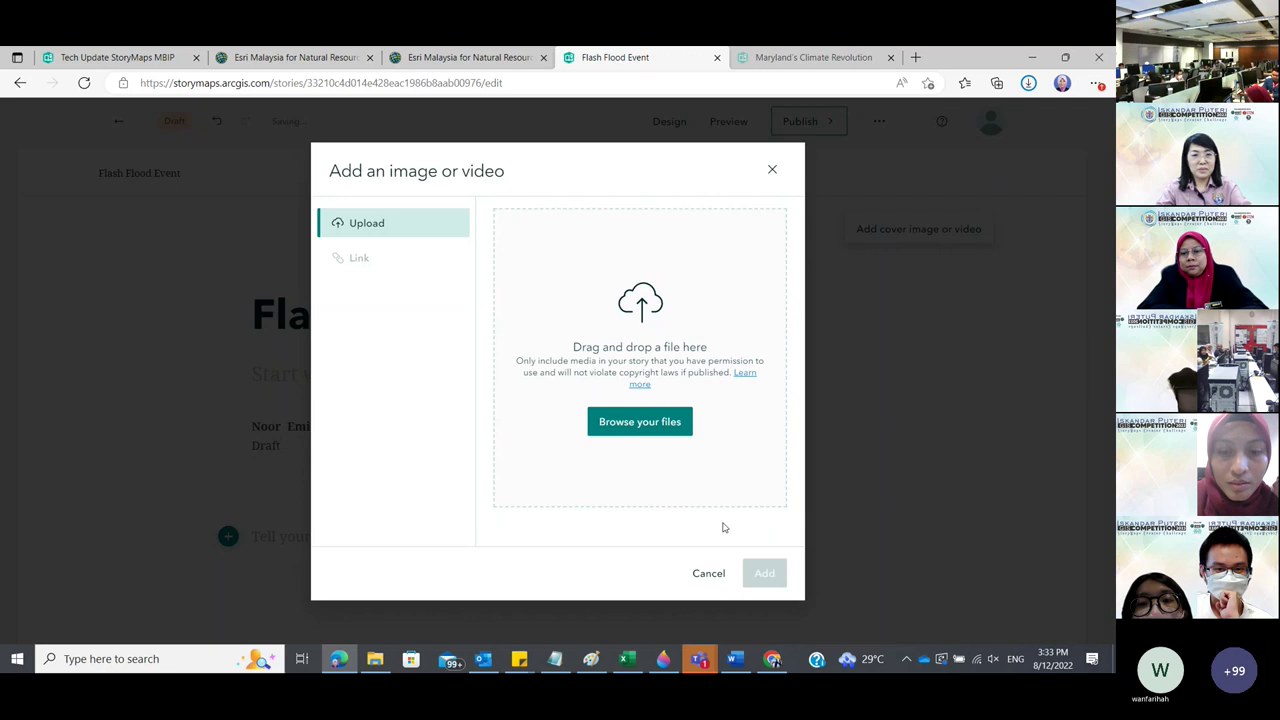
pyautogui.click(656, 421)
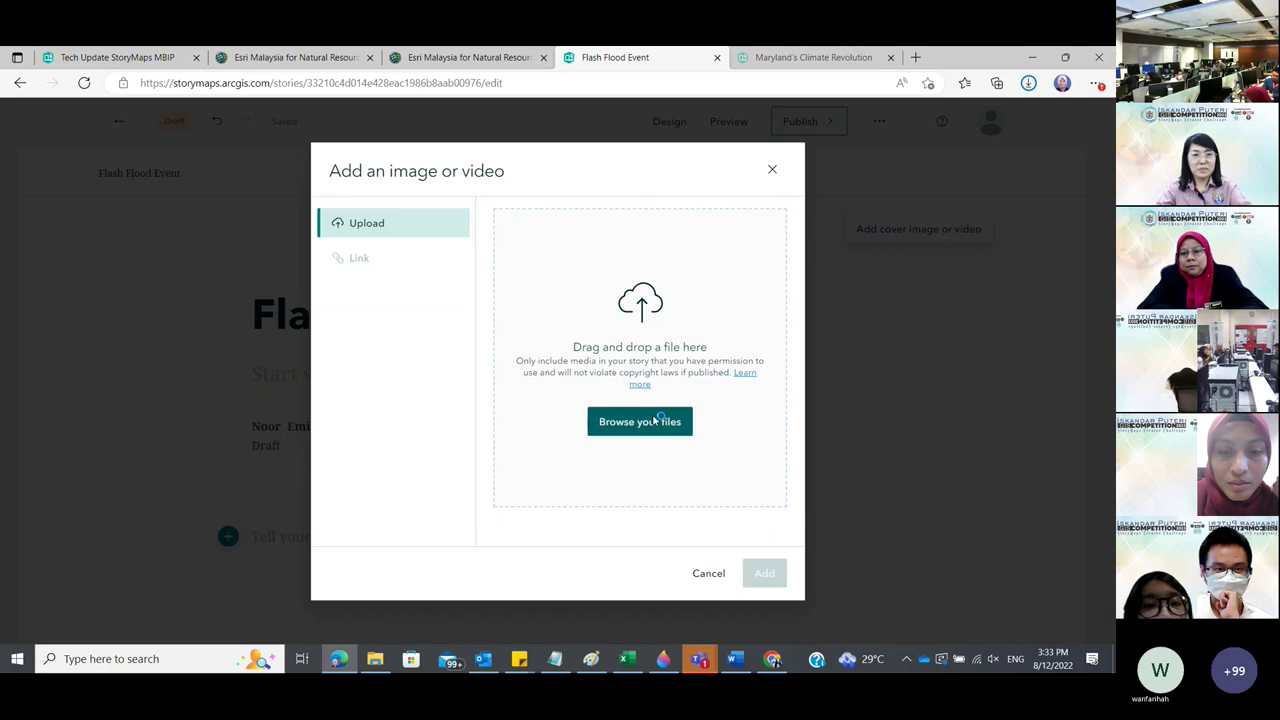
pyautogui.doubleClick(170, 168)
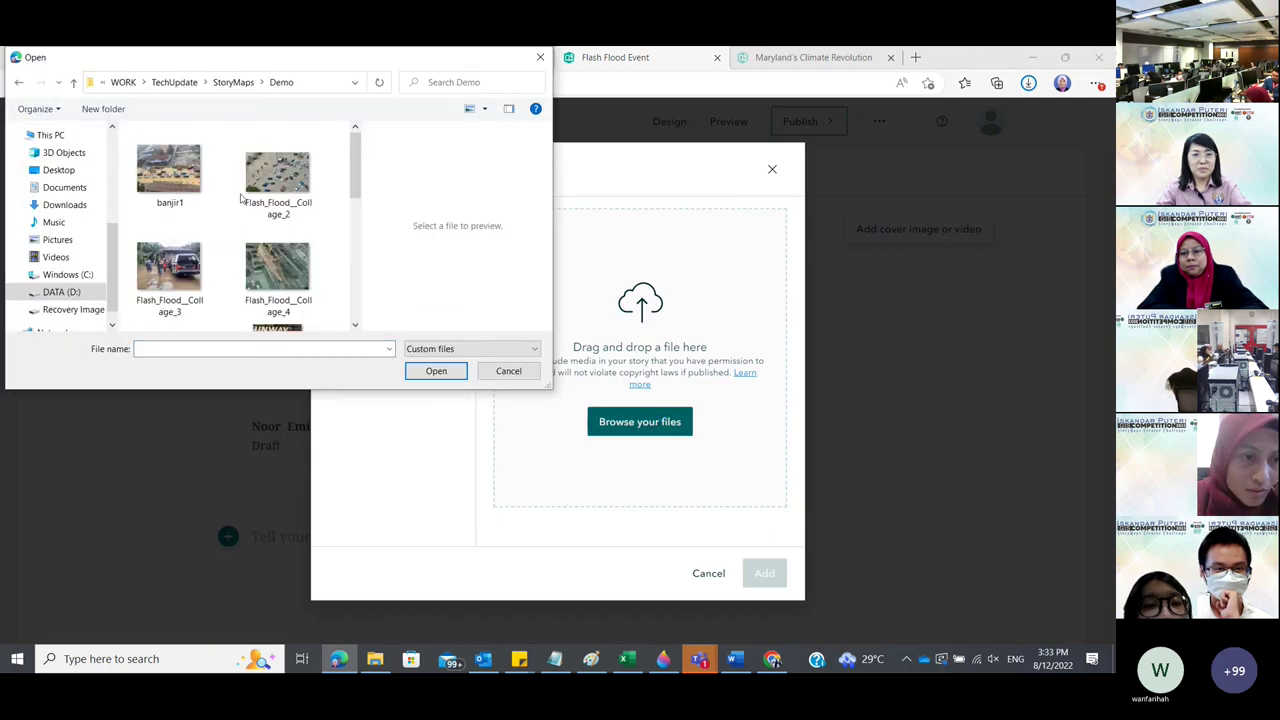
pyautogui.scroll(-2, 240, 198)
pyautogui.scroll(2, 240, 198)
pyautogui.scroll(-2, 240, 198)
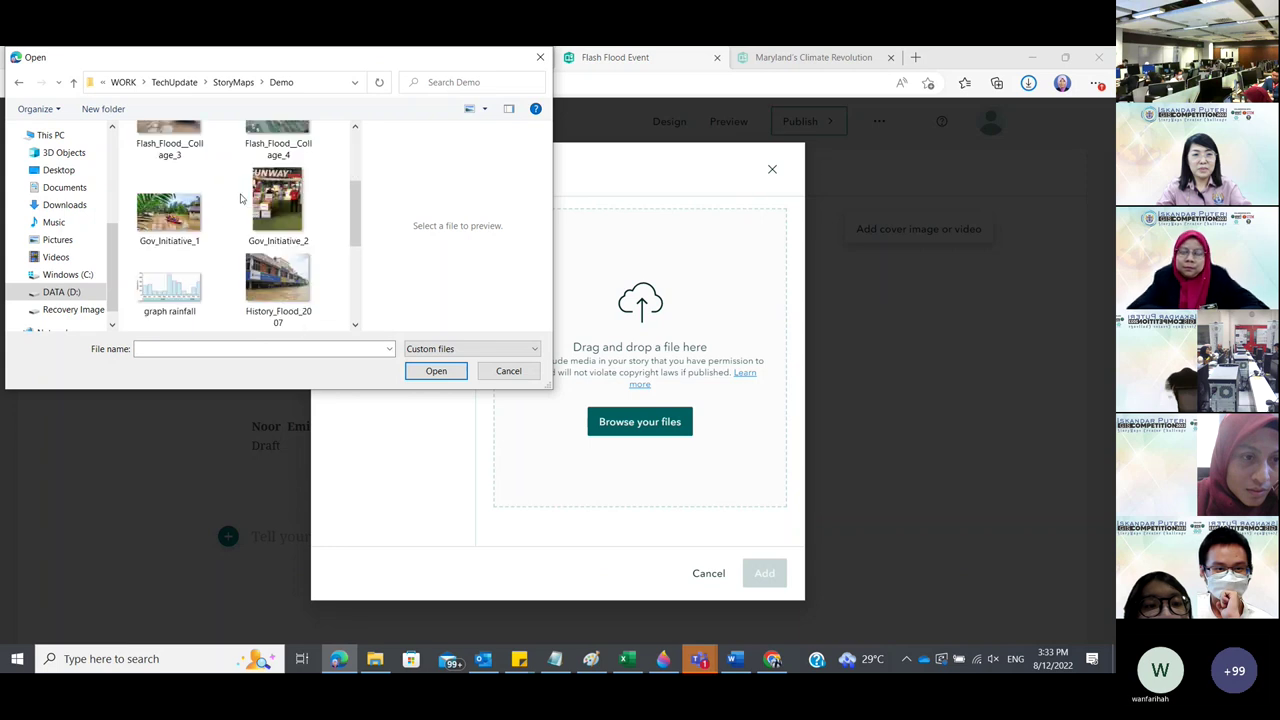
pyautogui.scroll(-3, 240, 198)
pyautogui.click(169, 295)
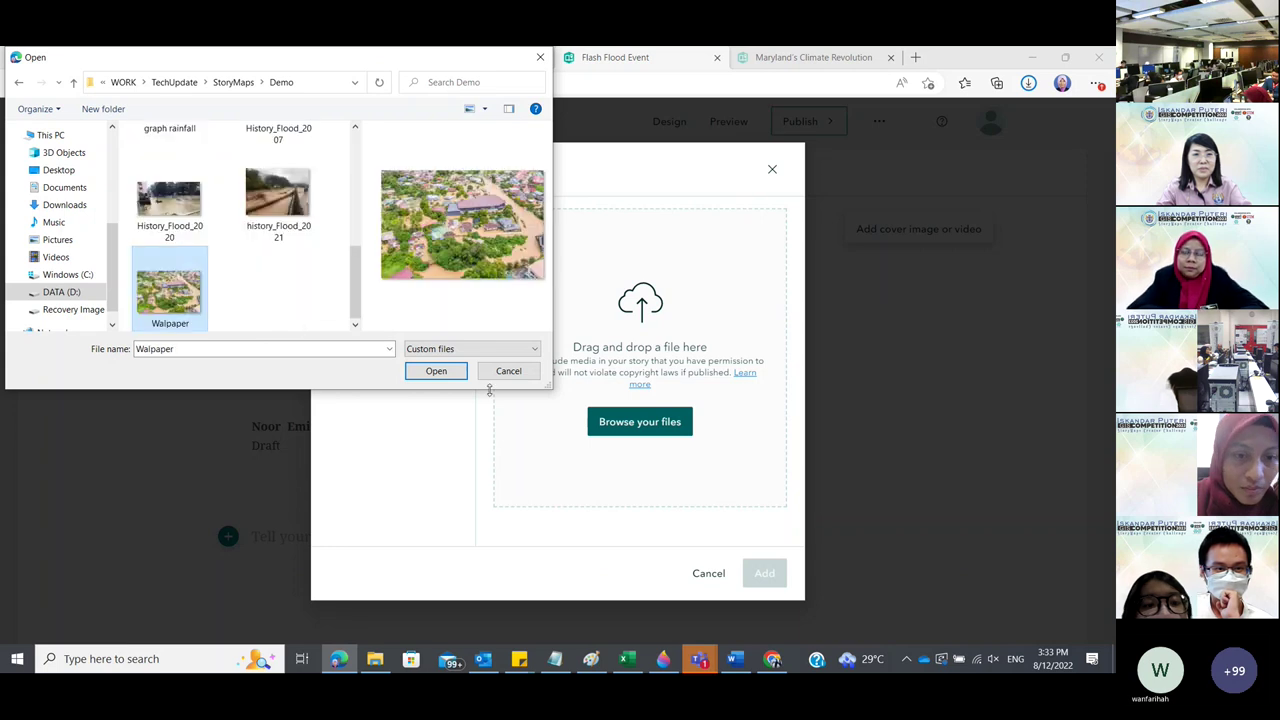
pyautogui.click(436, 371)
pyautogui.click(764, 573)
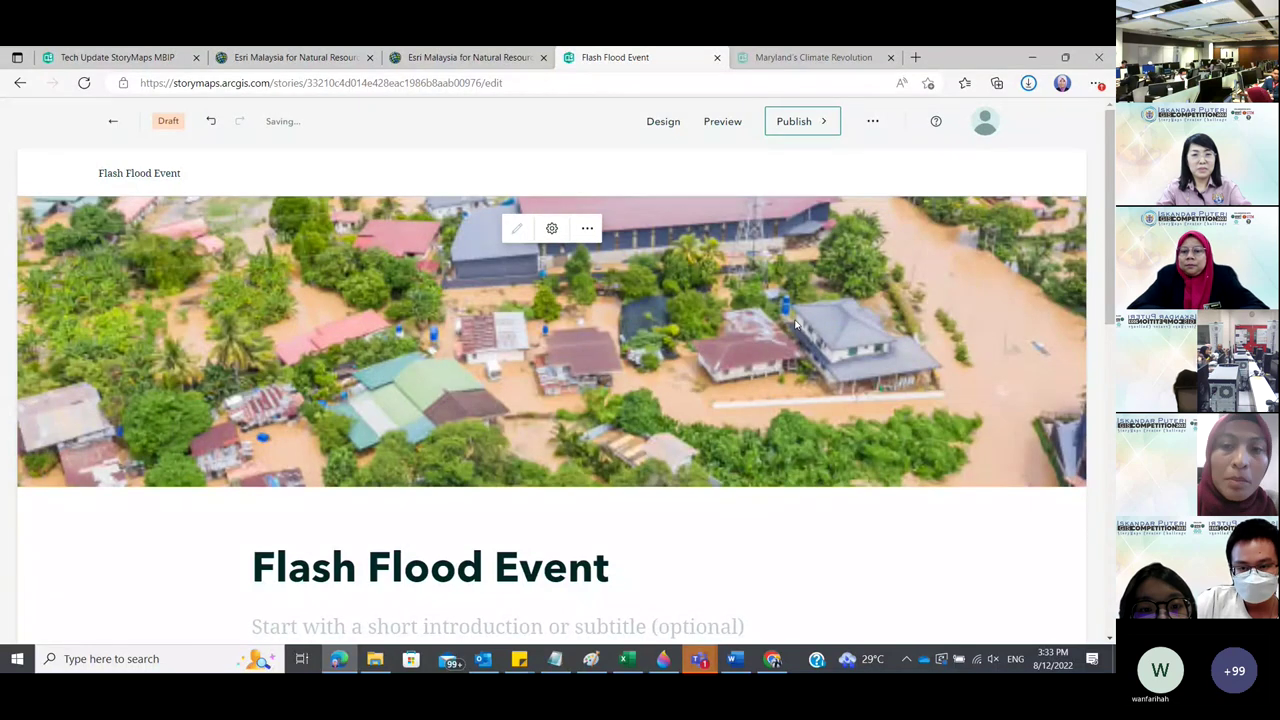
# Try the available cover layouts in the story's design settings and set the cover to Side-by-side.
pyautogui.click(664, 122)
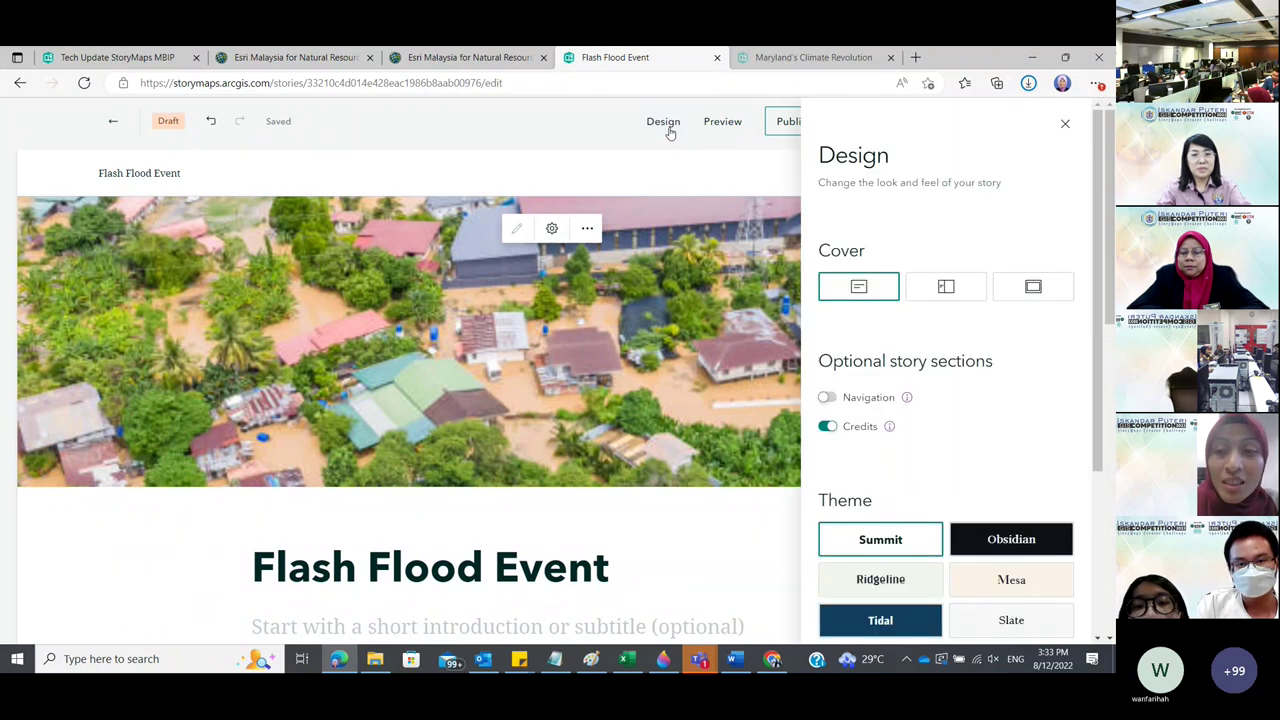
pyautogui.click(943, 289)
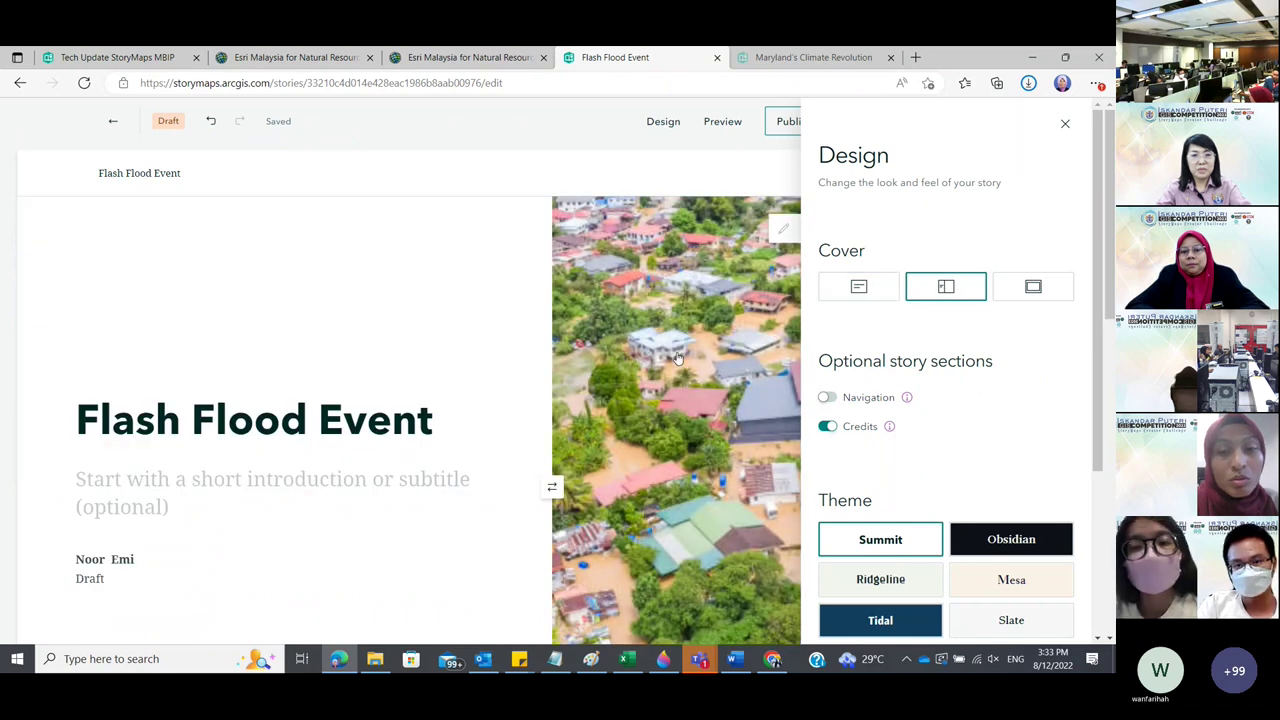
pyautogui.click(1038, 292)
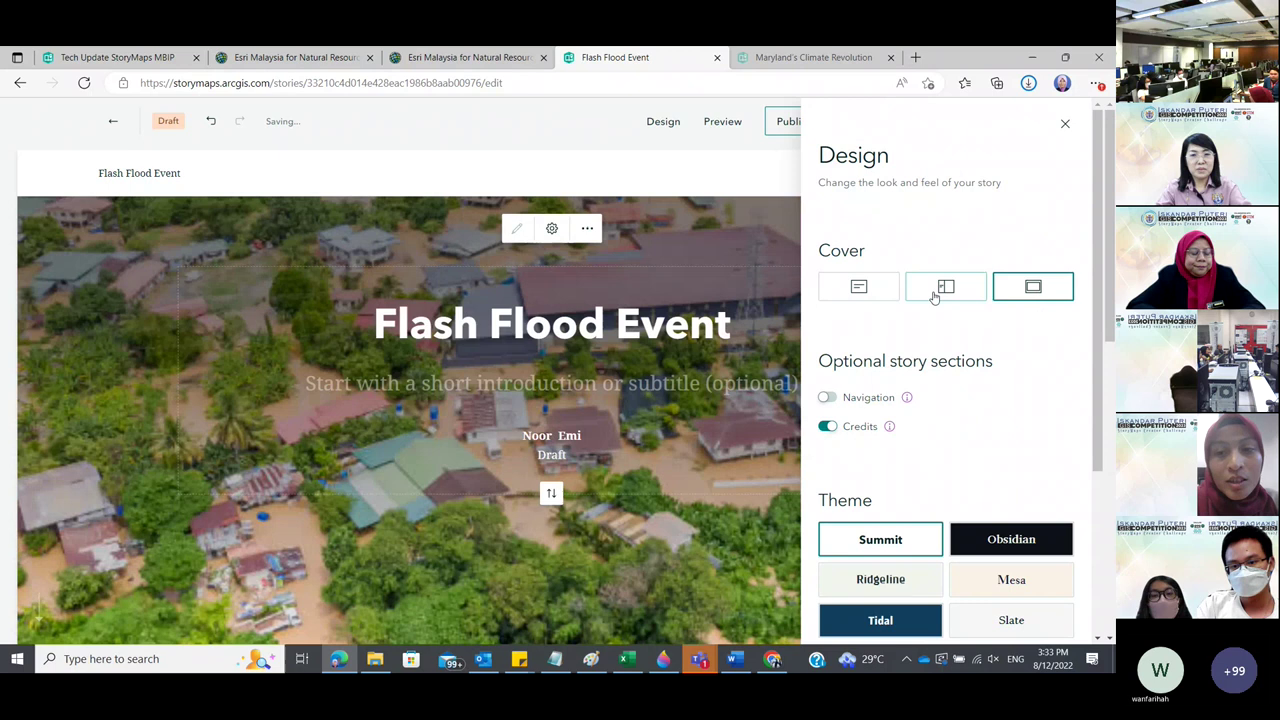
pyautogui.click(933, 292)
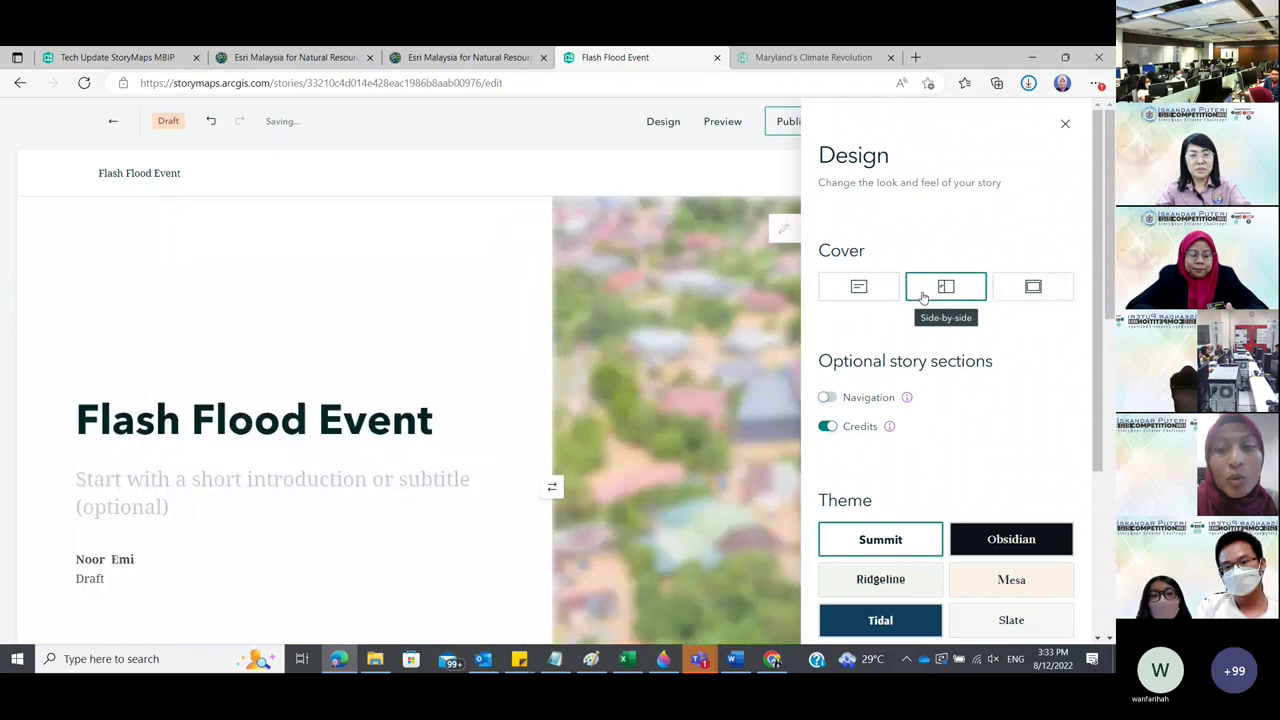
pyautogui.click(855, 290)
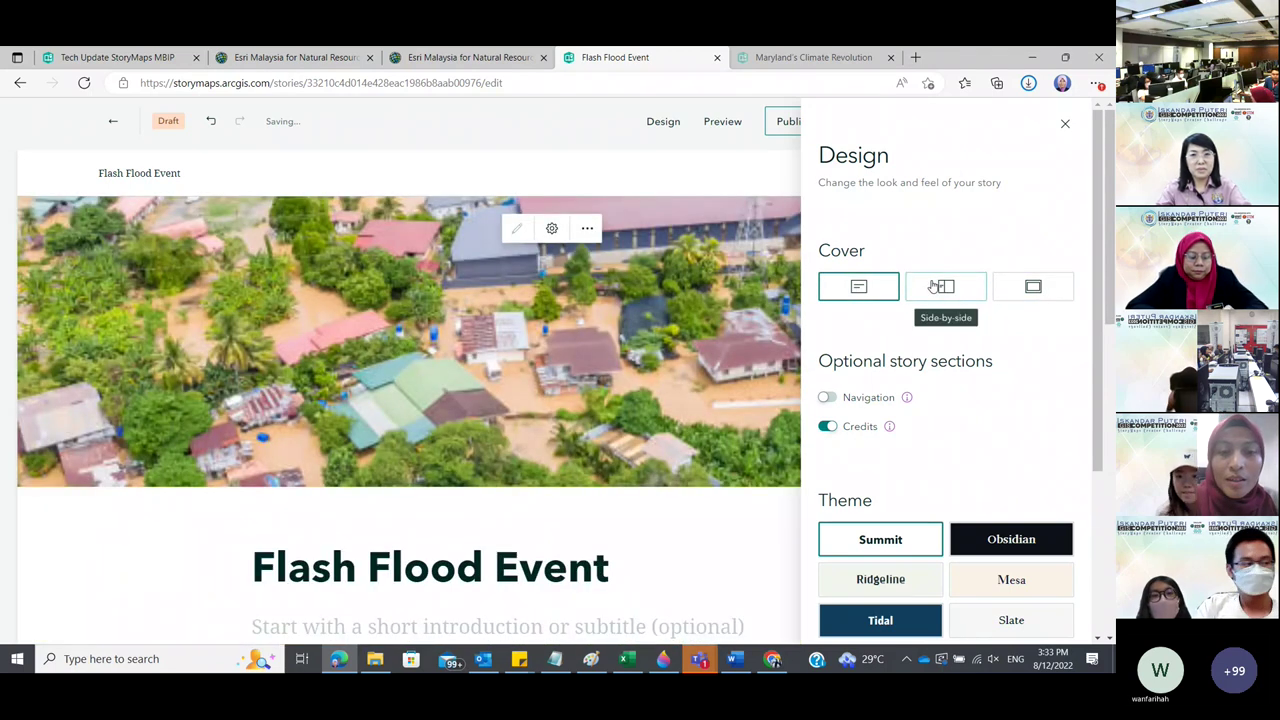
pyautogui.click(933, 287)
pyautogui.scroll(-1, 463, 334)
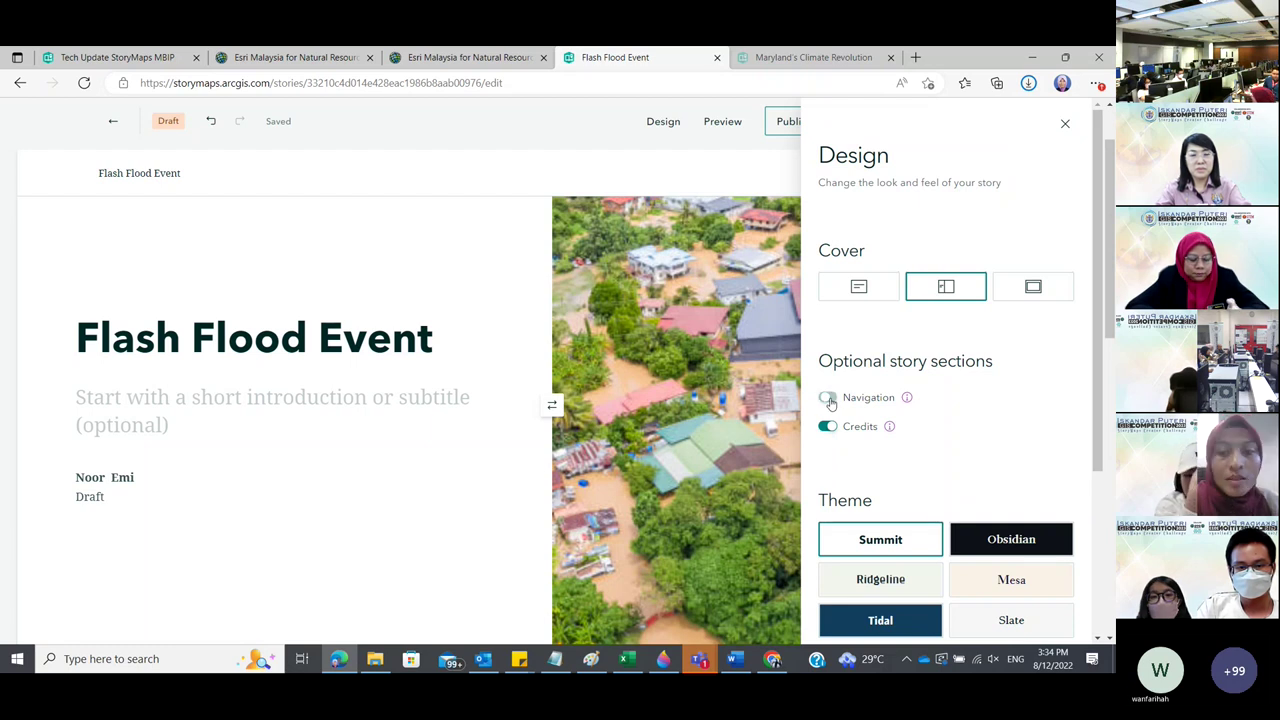
# Enable the optional Navigation section for the story and apply the Obsidian theme.
pyautogui.click(828, 398)
pyautogui.scroll(-1, 914, 394)
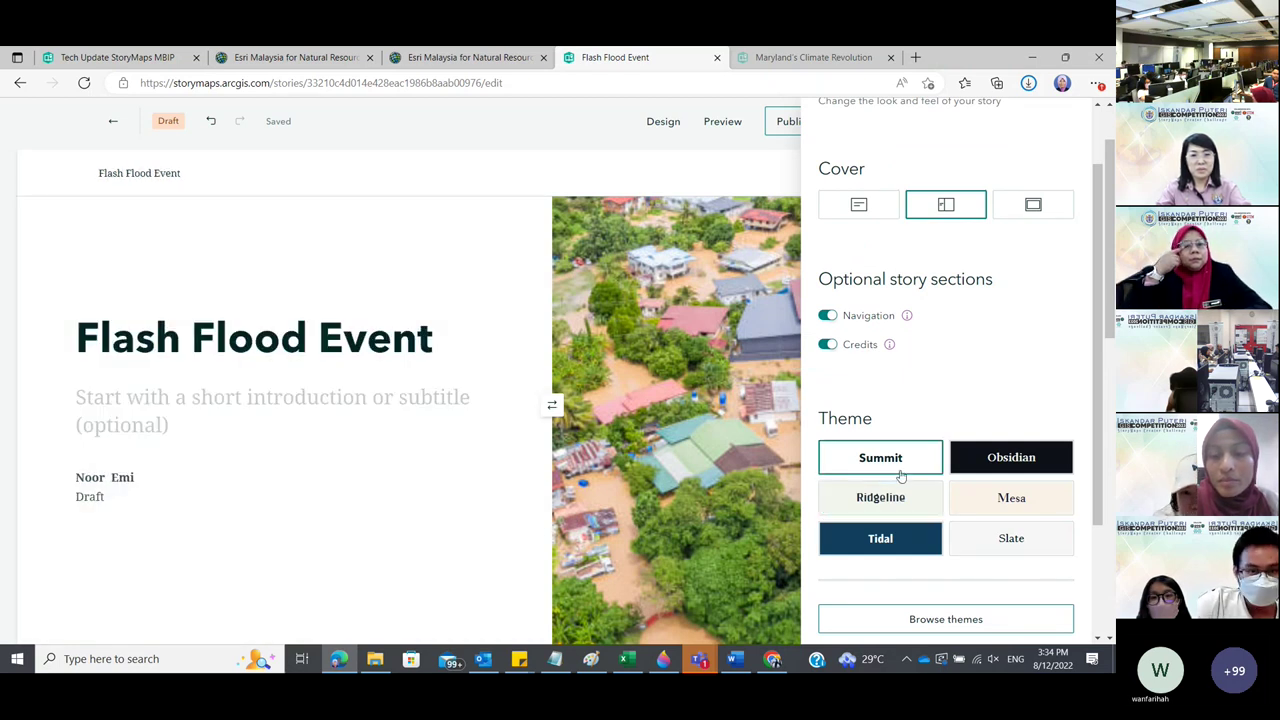
pyautogui.click(981, 466)
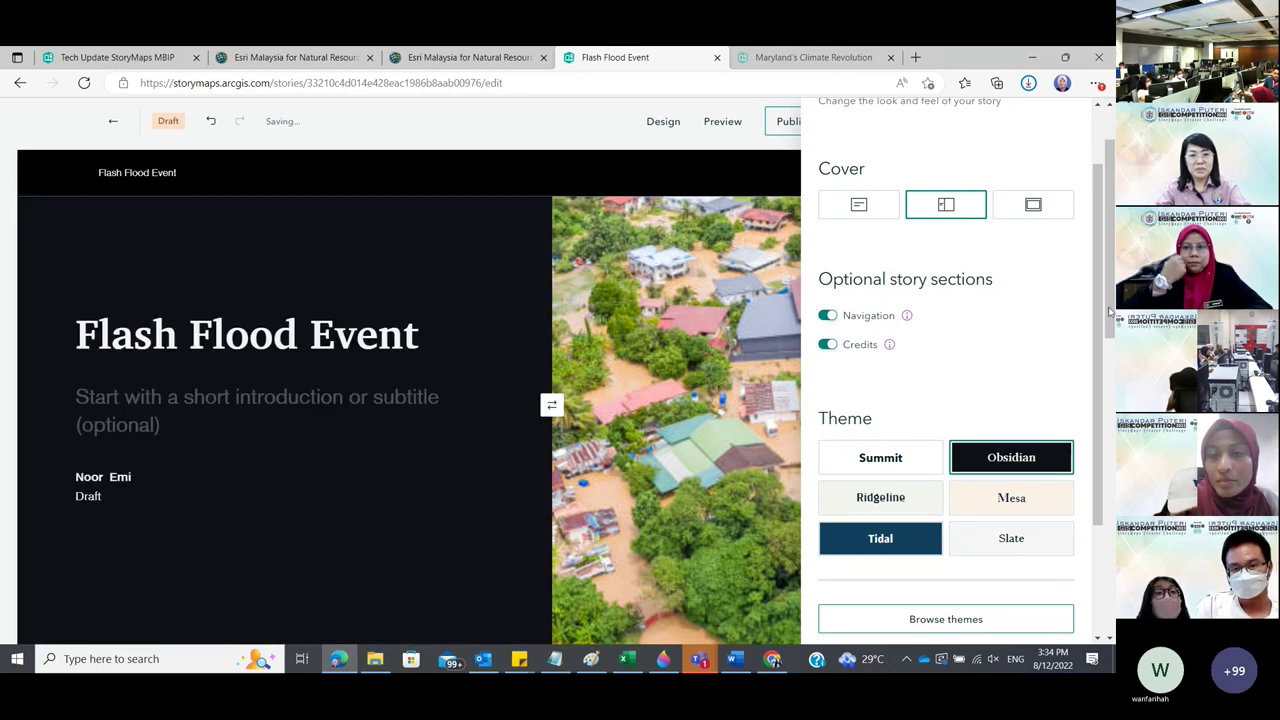
pyautogui.scroll(-2, 848, 626)
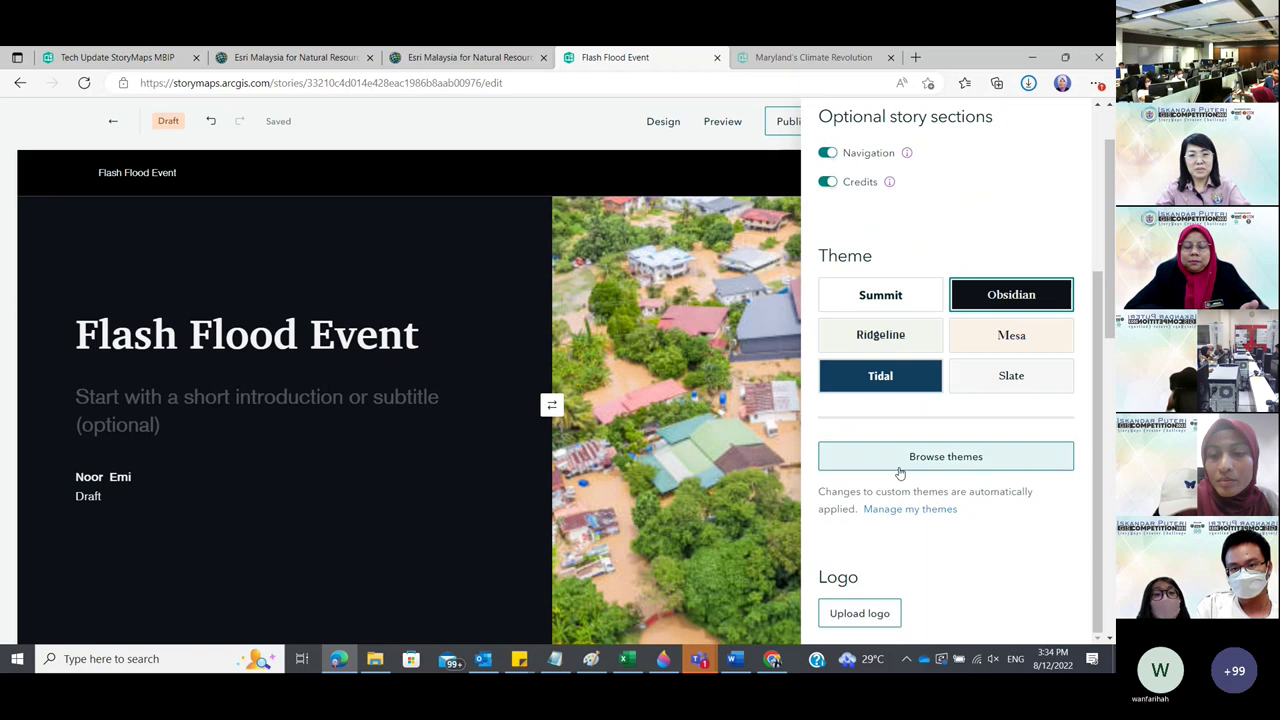
pyautogui.scroll(-2, 731, 531)
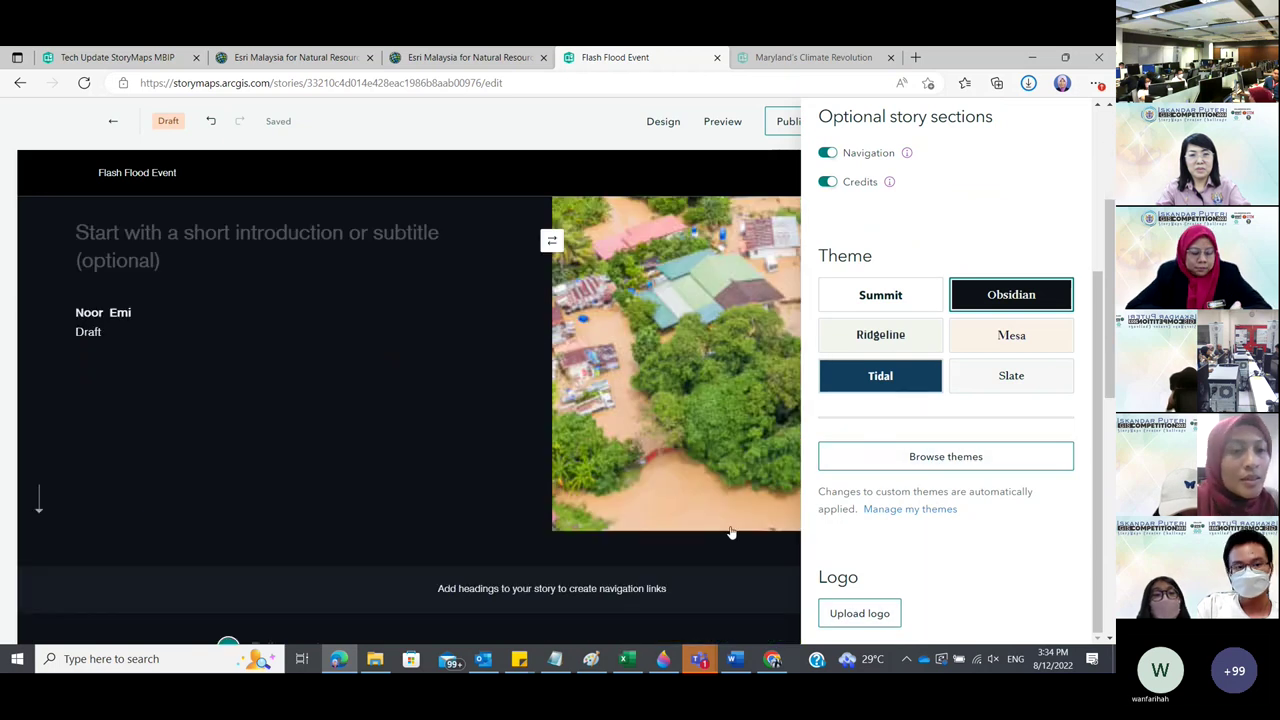
pyautogui.click(731, 531)
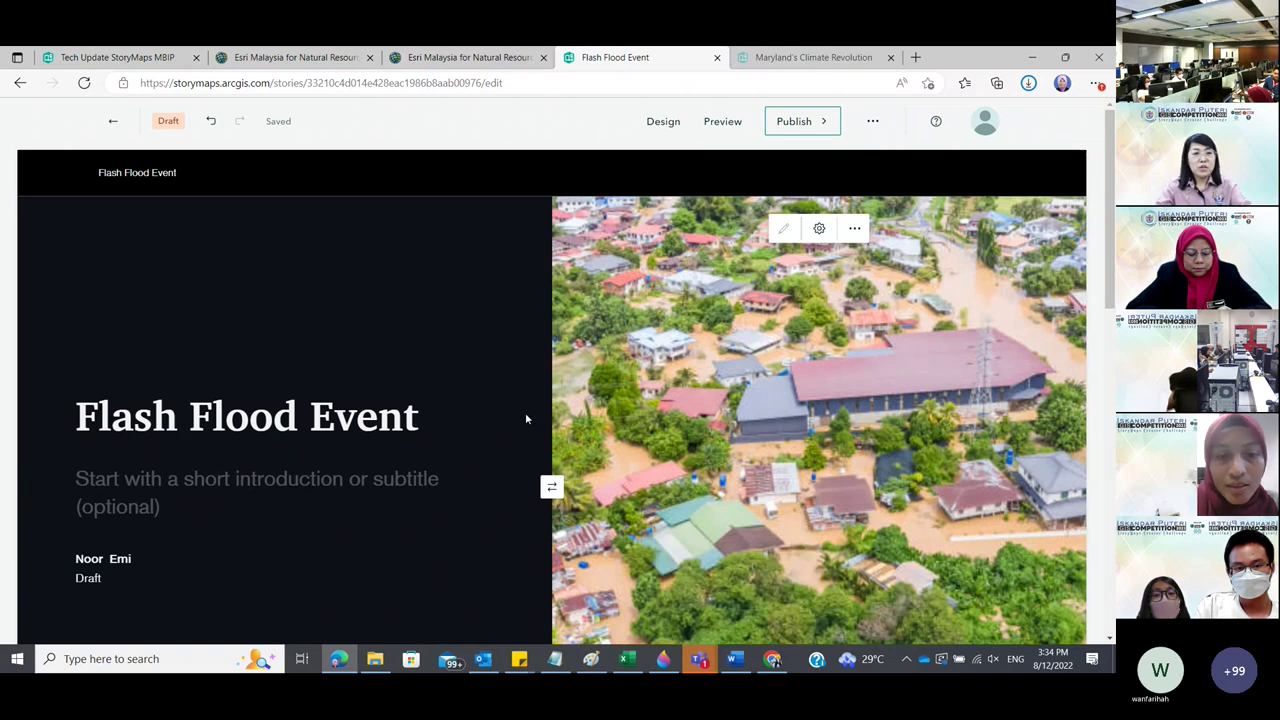
# Switch to the DEMO_MBIP document in Word and copy the word "Introduction" from item No 4.
pyautogui.scroll(-5, 525, 418)
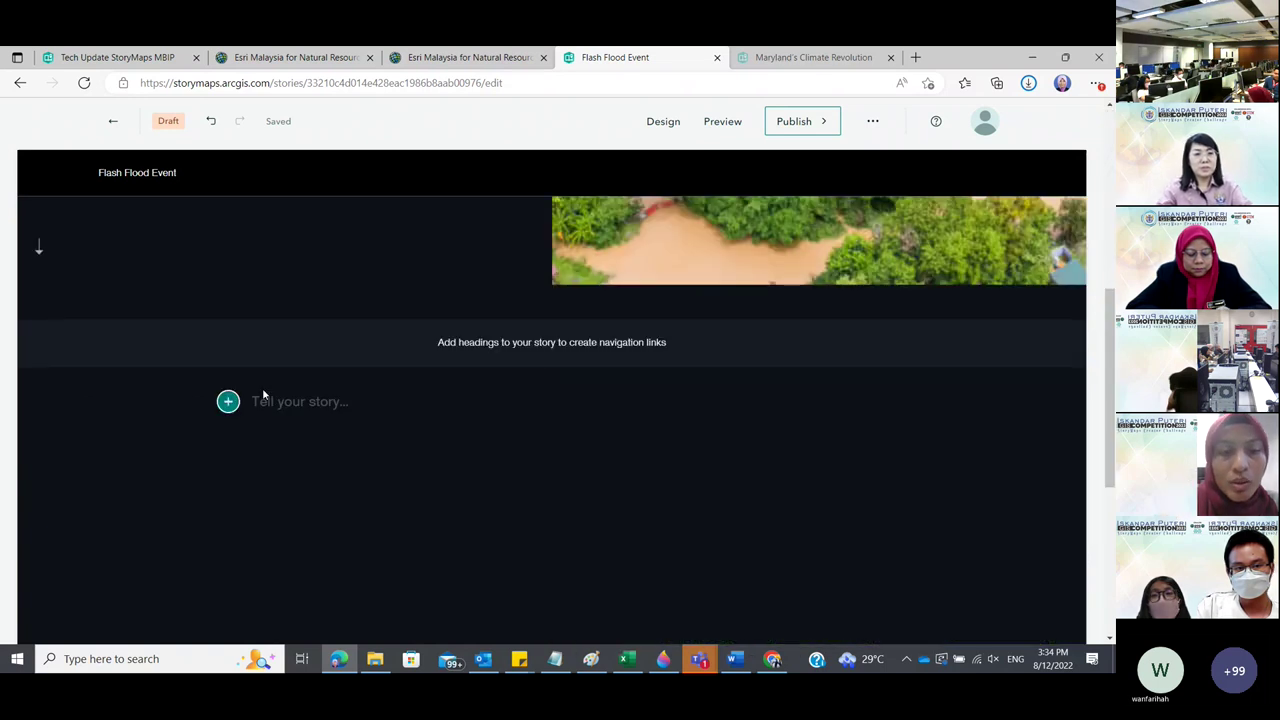
pyautogui.click(773, 661)
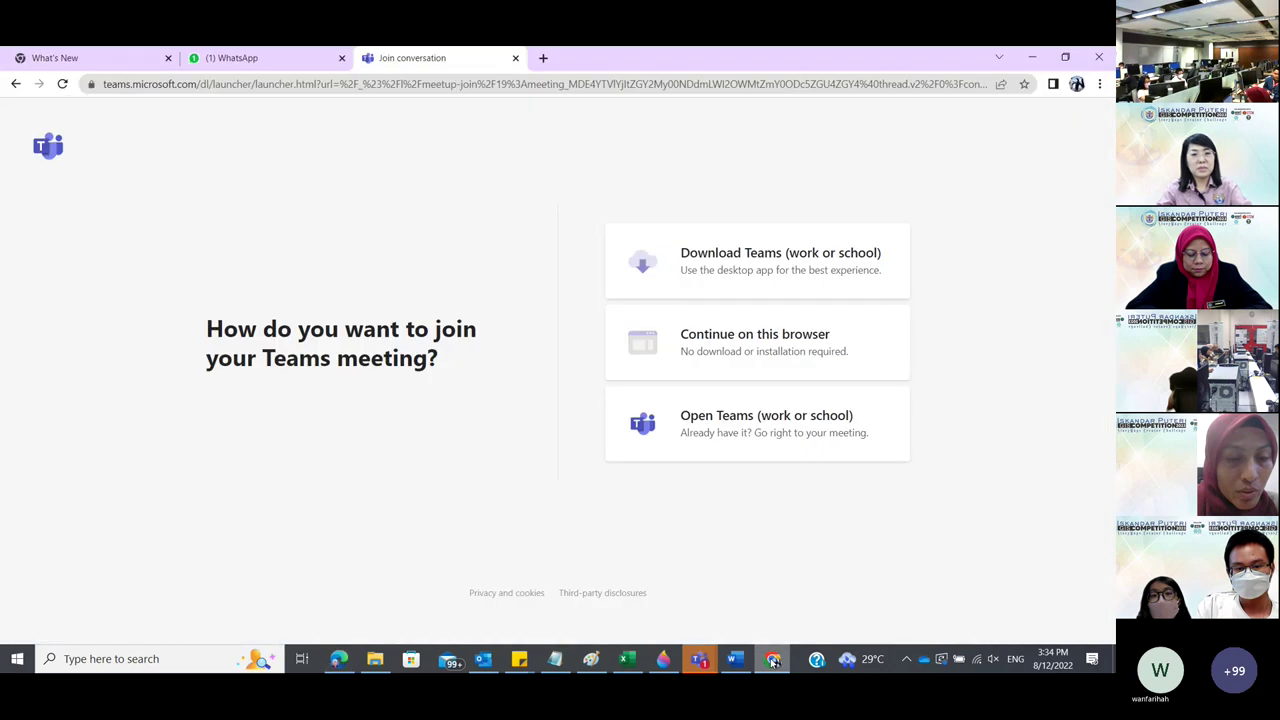
pyautogui.click(773, 661)
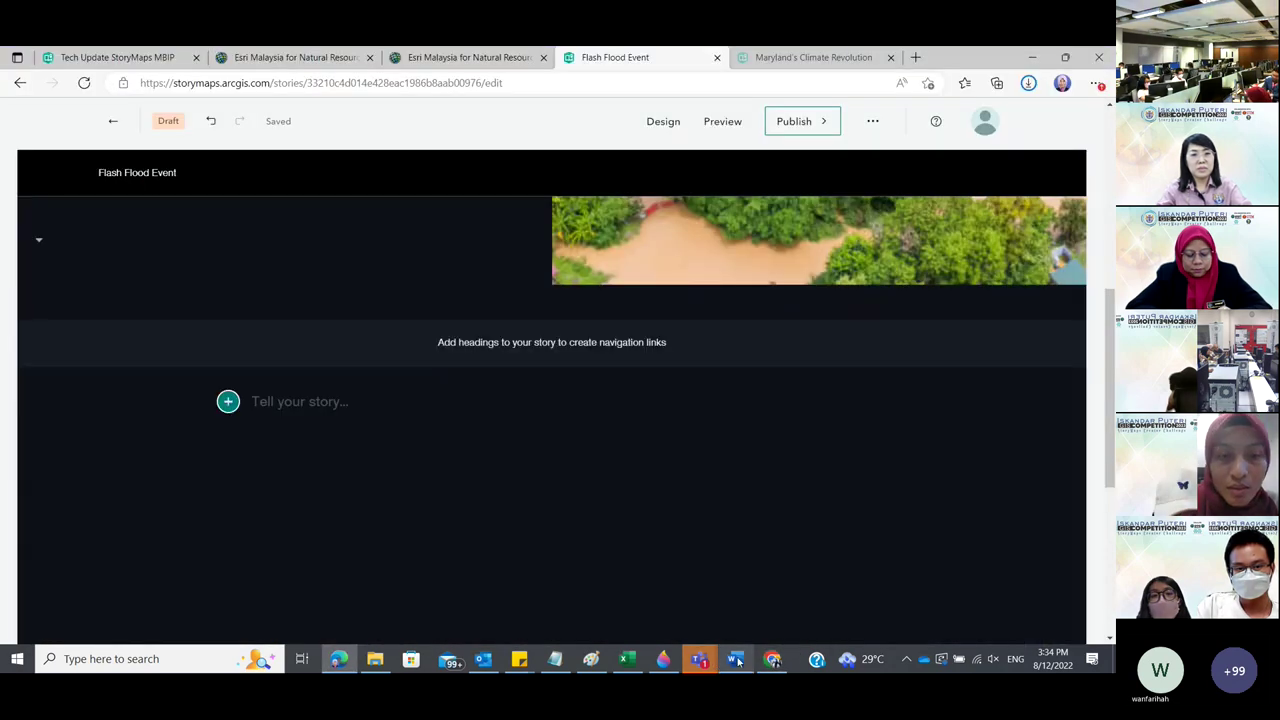
pyautogui.click(735, 659)
pyautogui.scroll(-1, 431, 371)
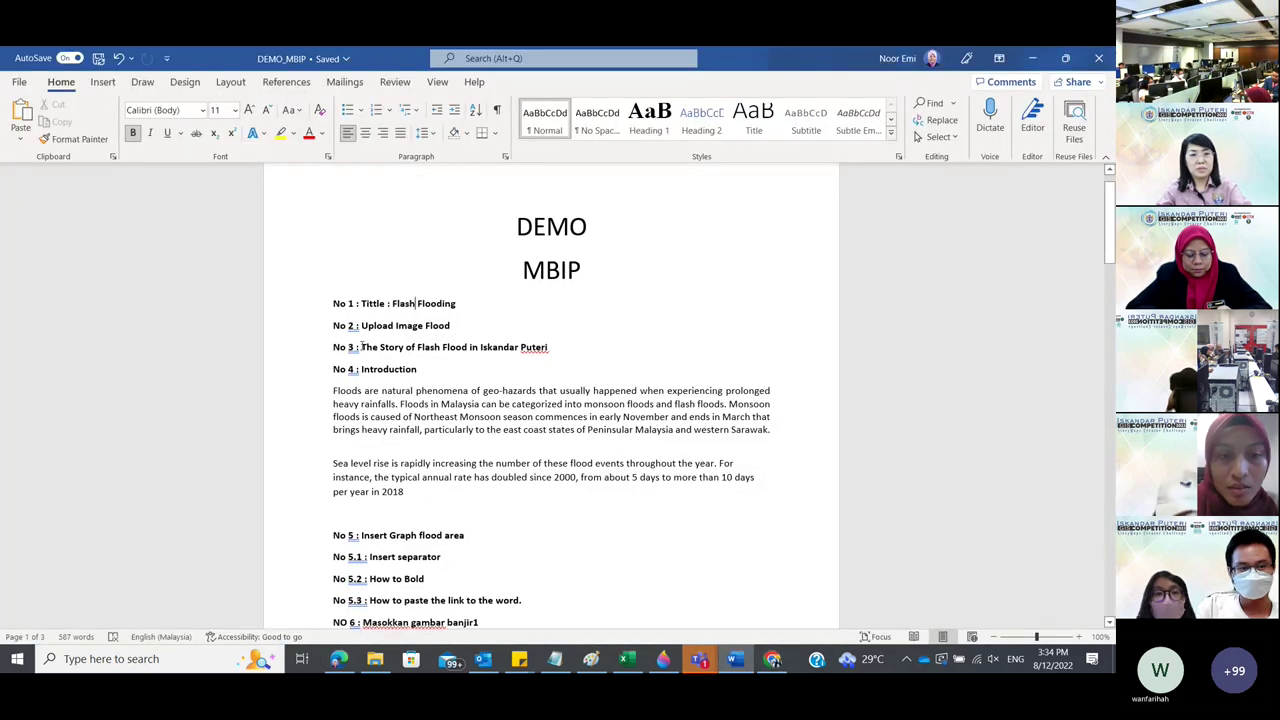
pyautogui.moveTo(361, 347); pyautogui.dragTo(468, 347)
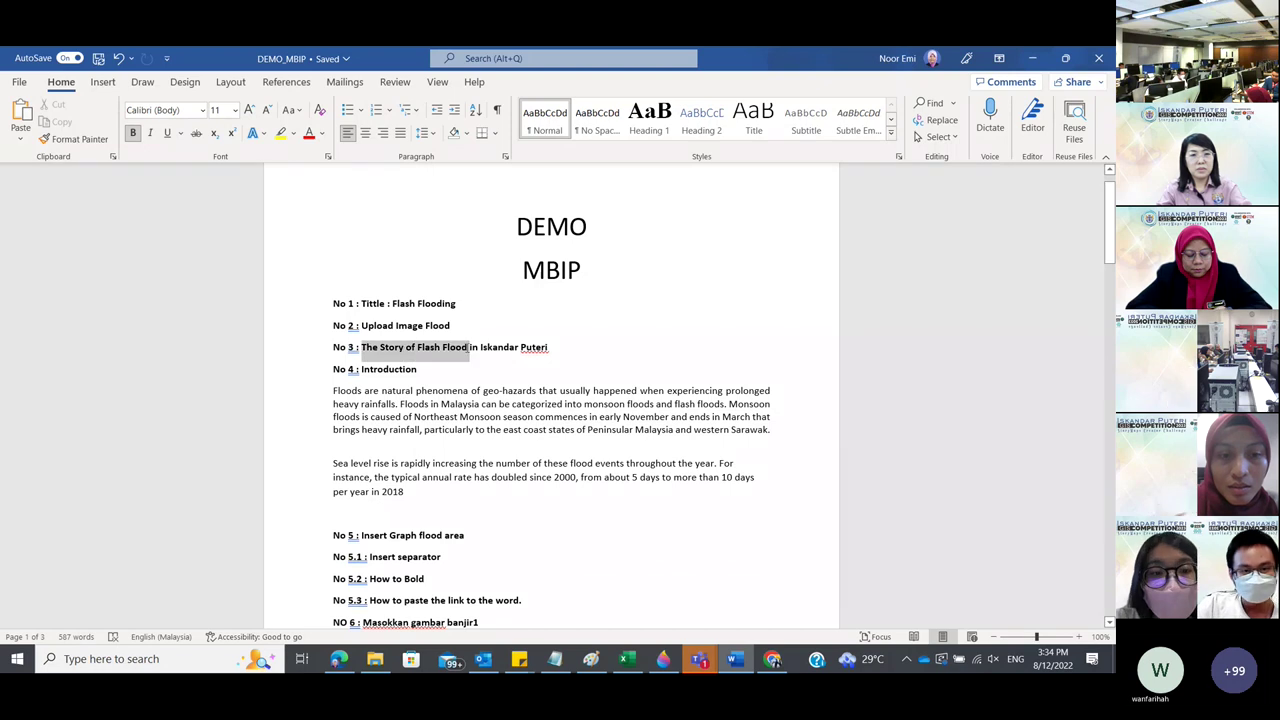
pyautogui.moveTo(362, 369); pyautogui.dragTo(444, 369)
pyautogui.hotkey('ctrl', 'c')
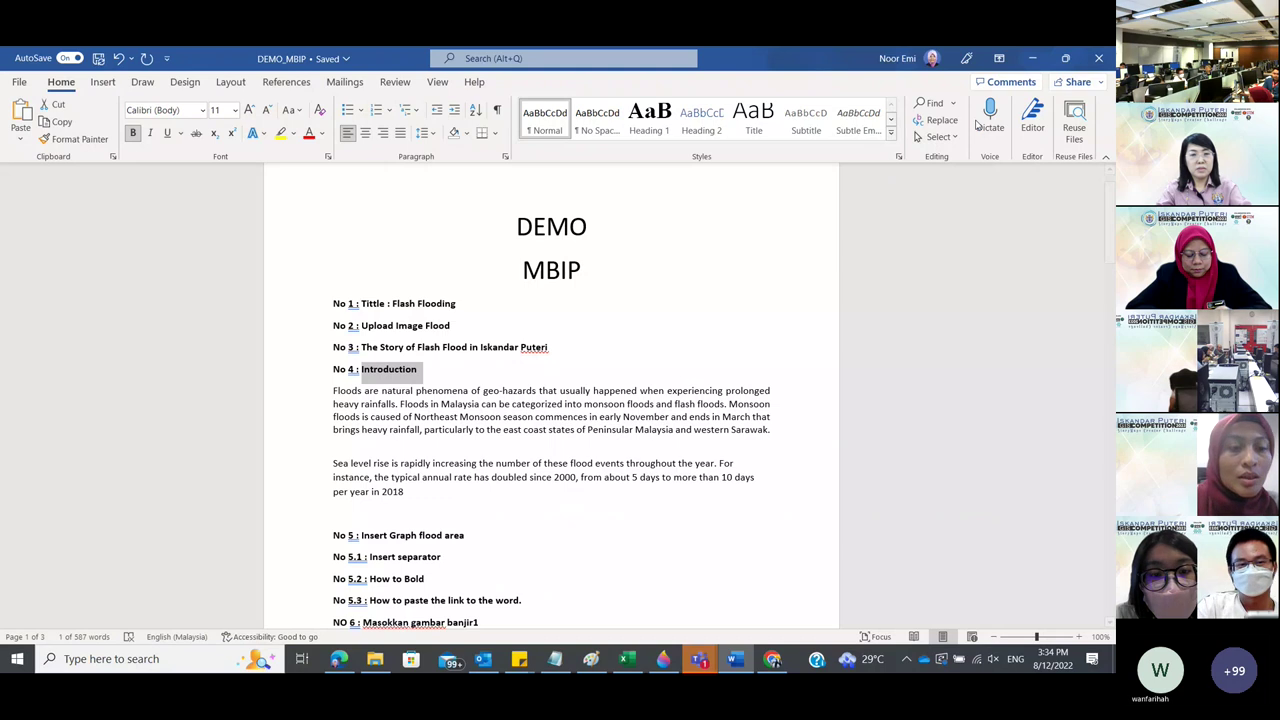
# Return to the Flash Flood Event story and add a text block with the Heading style below the cover.
pyautogui.hotkey('alt', 'Tab')
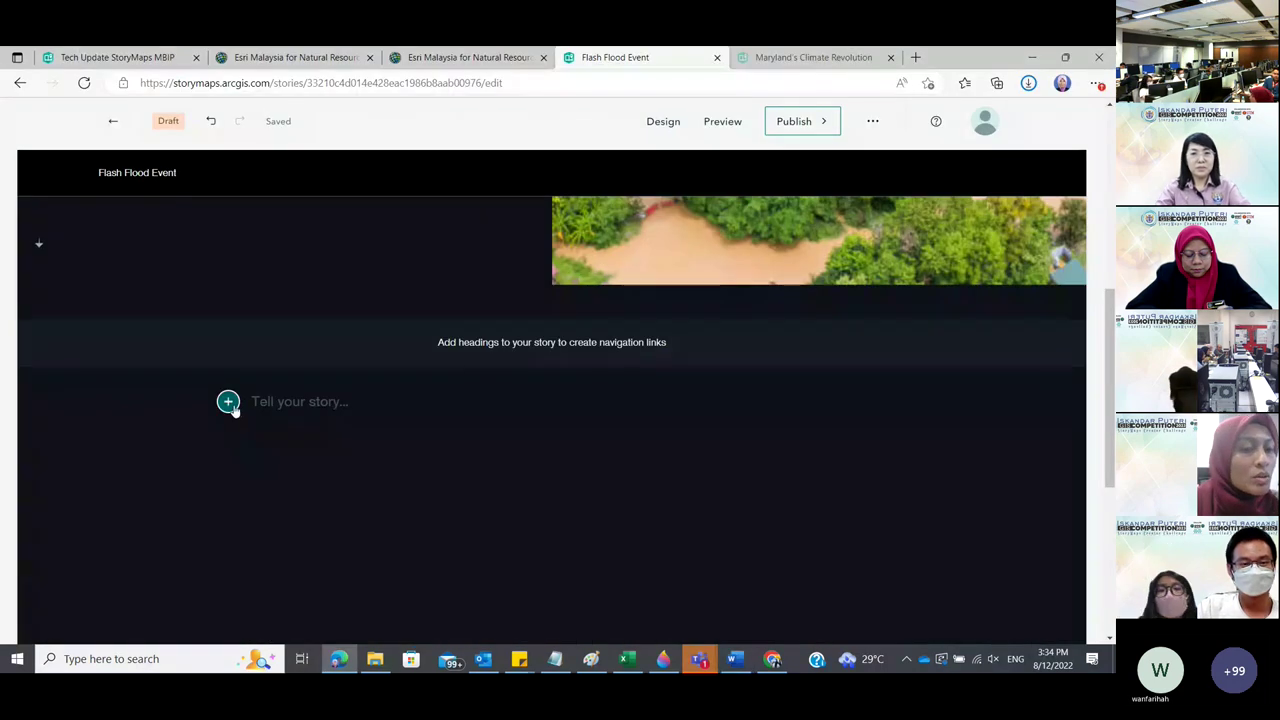
pyautogui.click(229, 403)
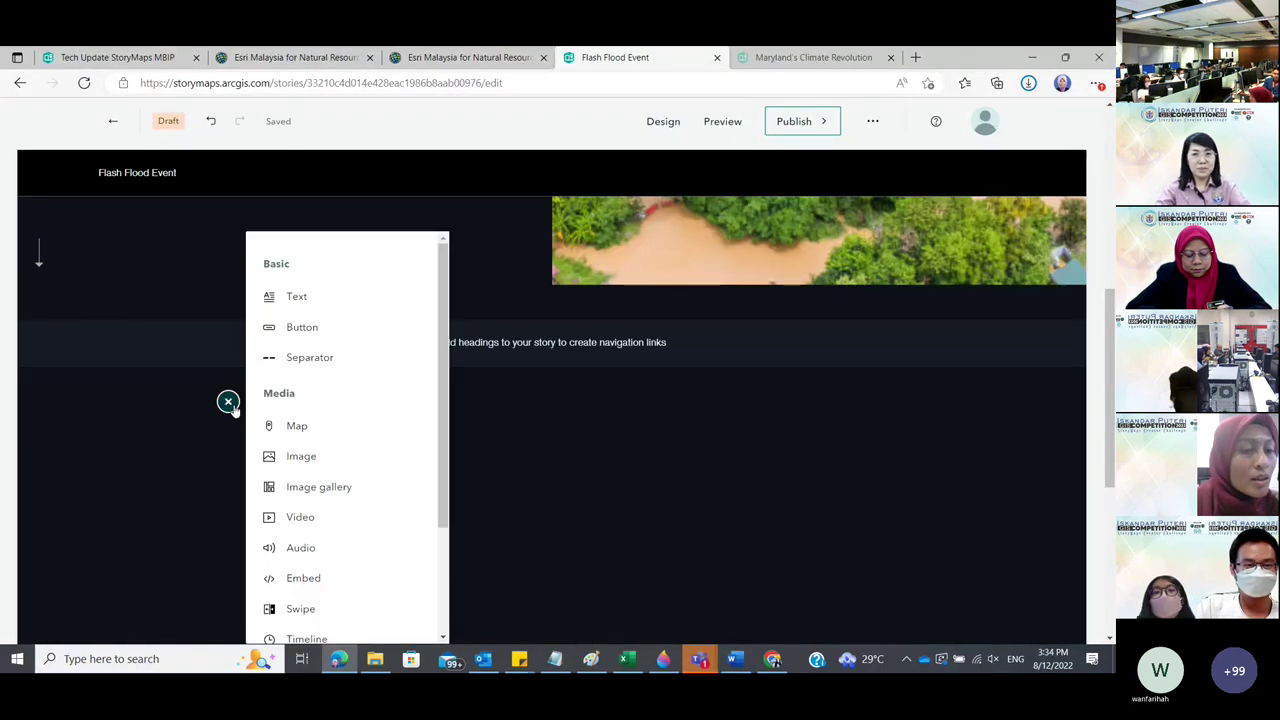
pyautogui.click(297, 296)
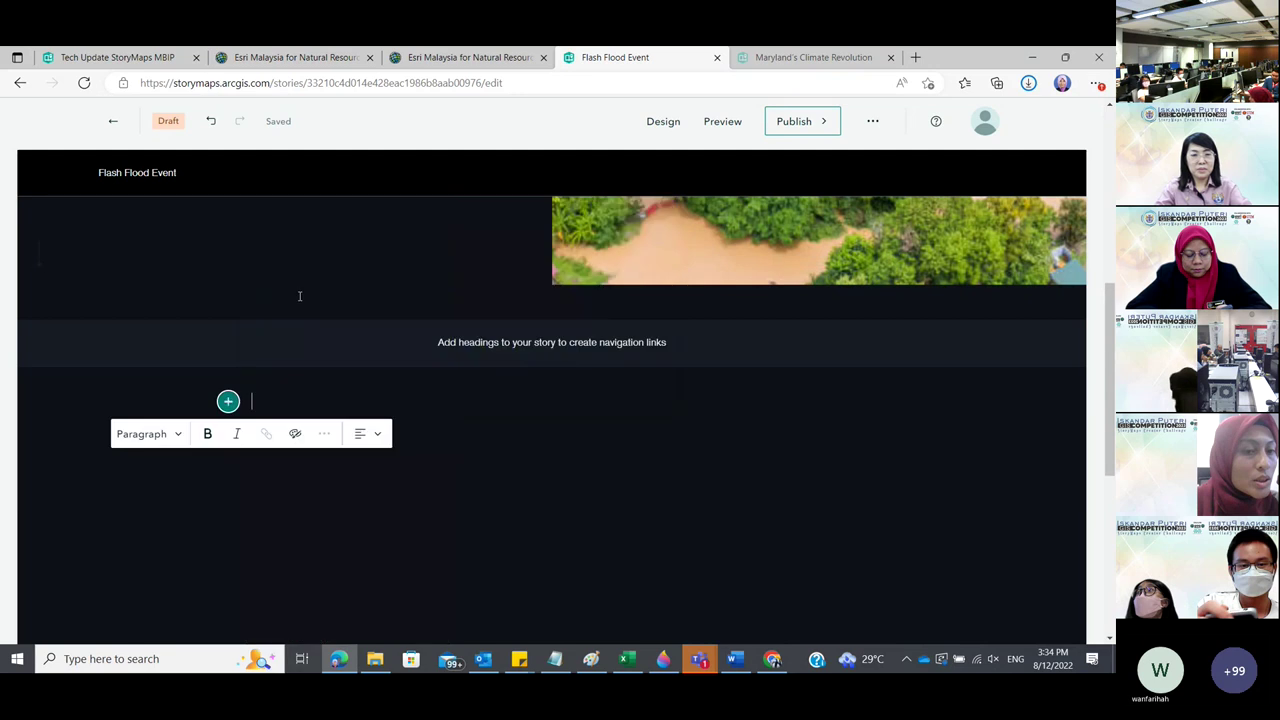
pyautogui.click(178, 437)
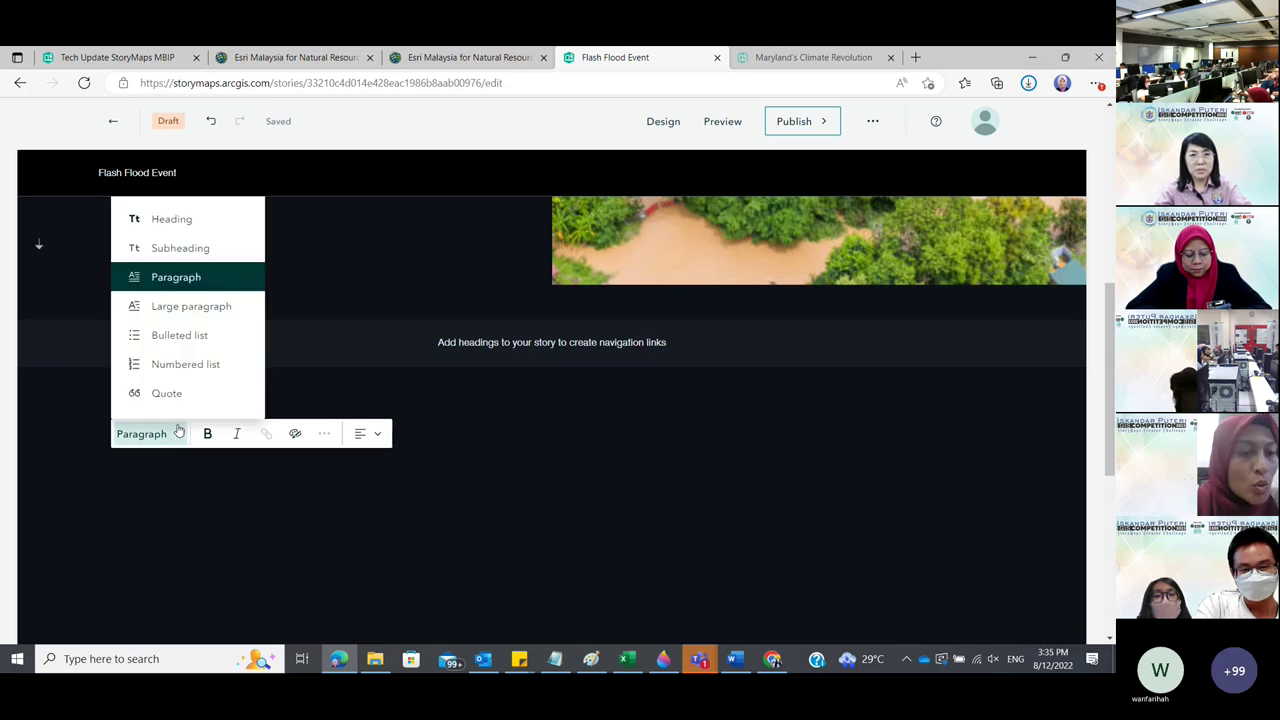
pyautogui.click(188, 220)
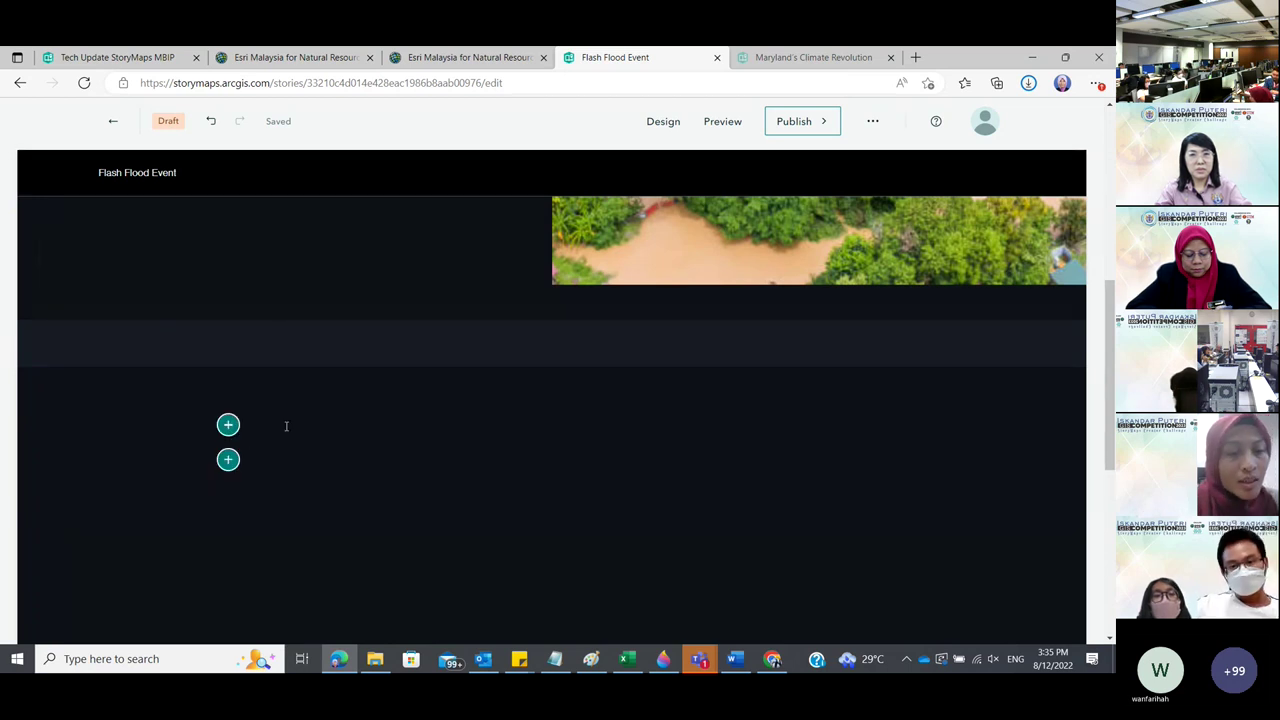
# Paste "Introduction" into the new text block and format the pasted text as a Heading.
pyautogui.hotkey('ctrl', 'v')
pyautogui.hotkey('shift', 'Home')
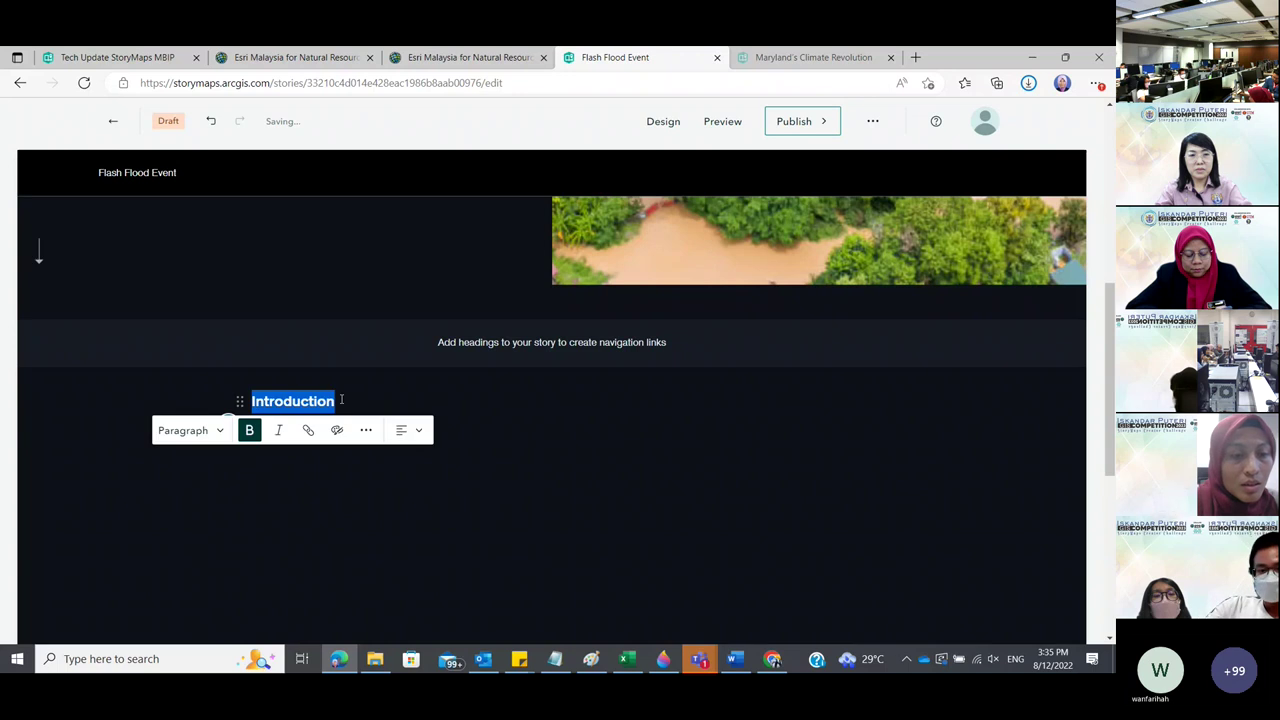
pyautogui.click(183, 430)
pyautogui.click(208, 216)
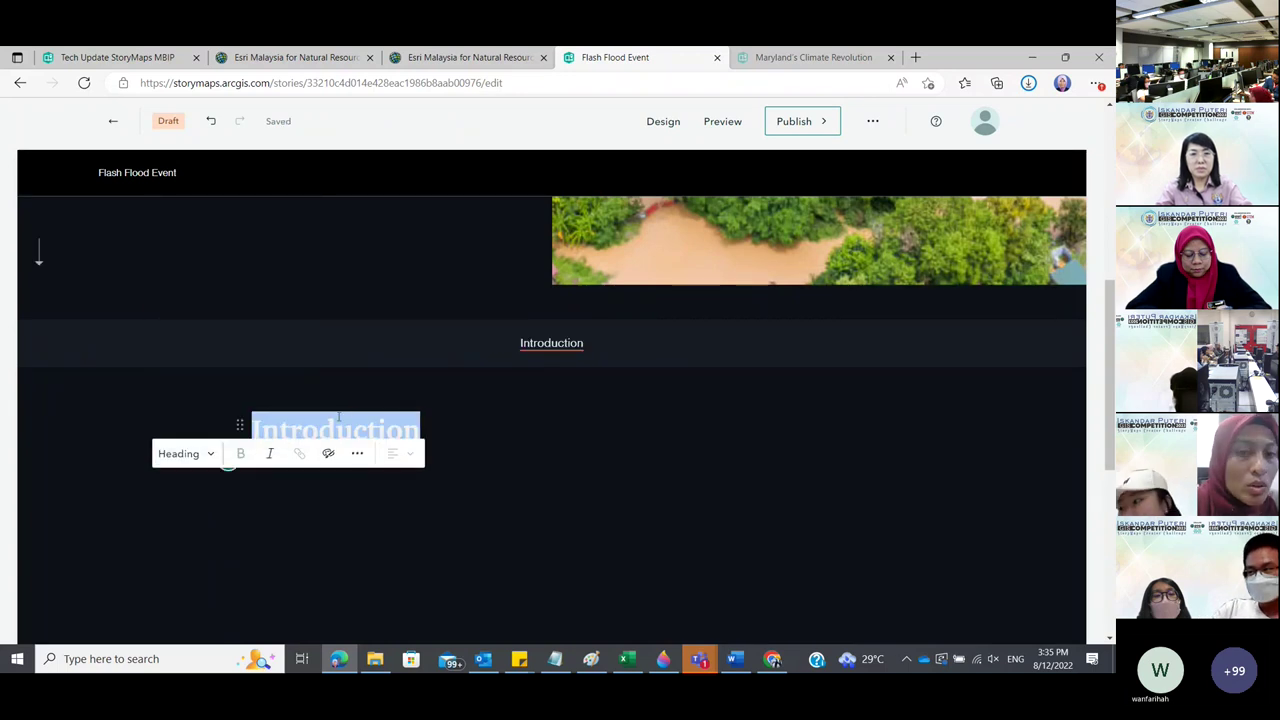
pyautogui.press('Right')
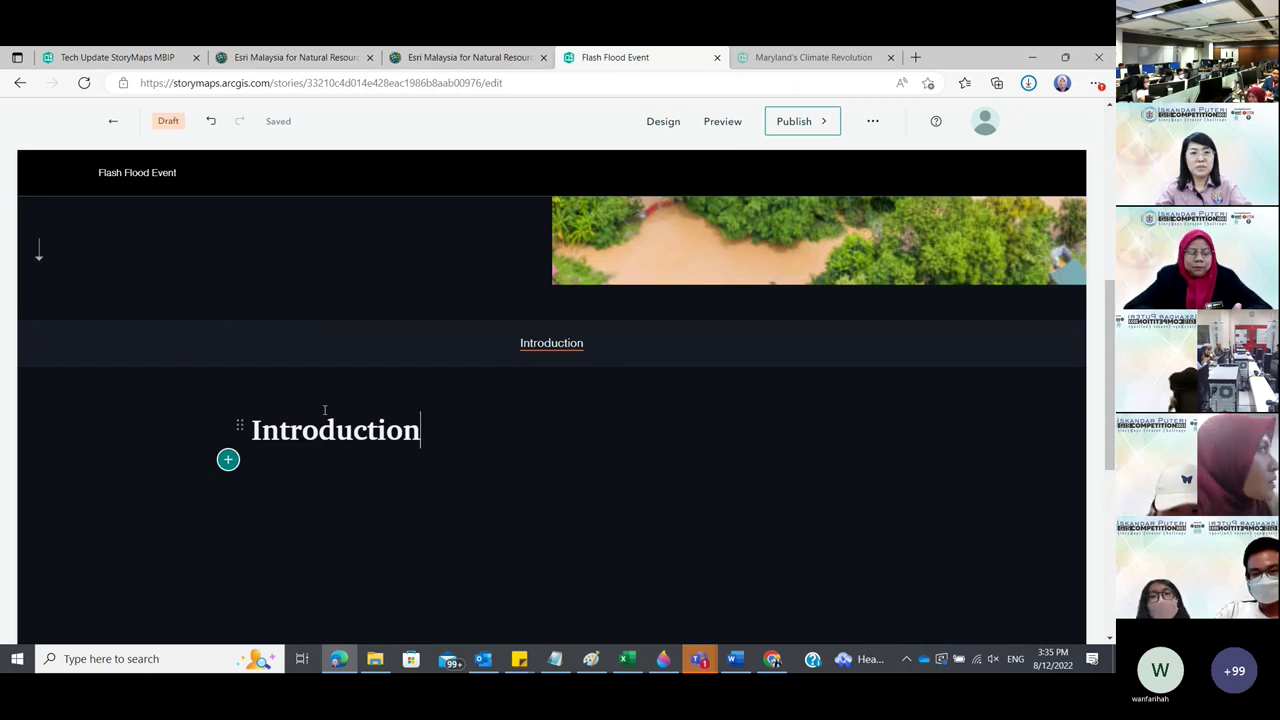
# Copy the two flood paragraphs under Introduction from the DEMO_MBIP document in Word and return to the story.
pyautogui.moveTo(703, 345)
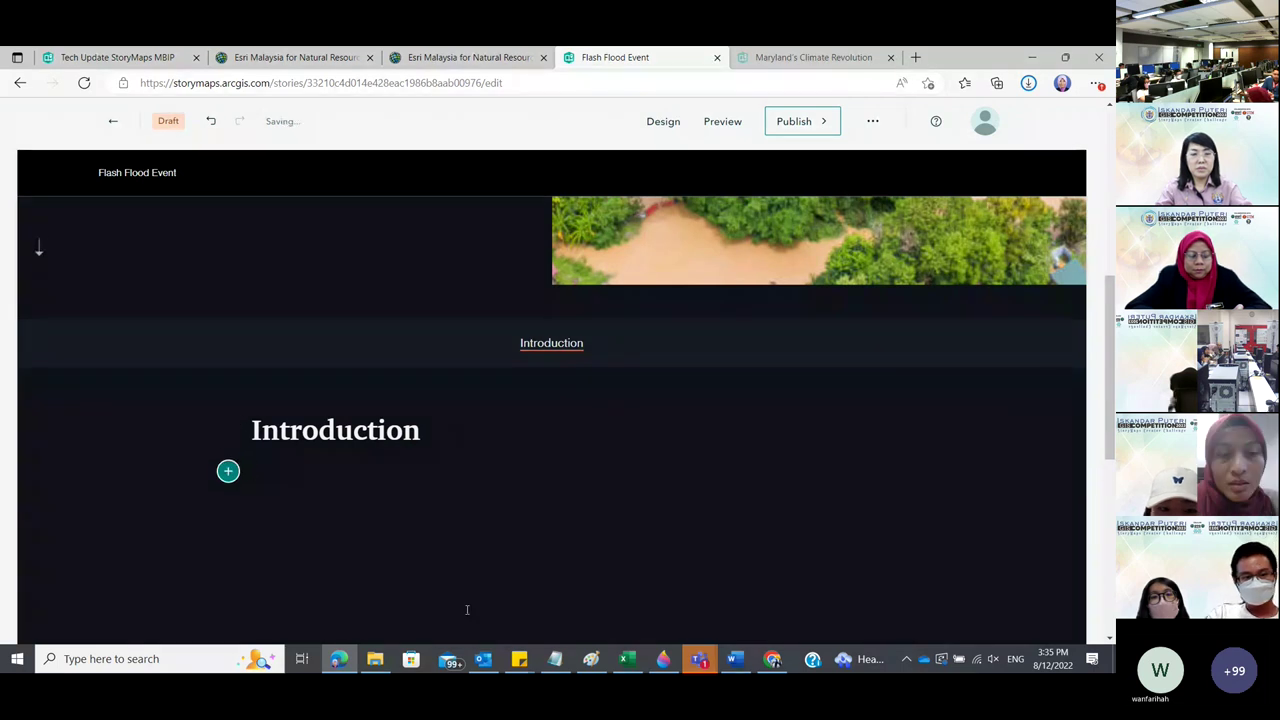
pyautogui.click(734, 658)
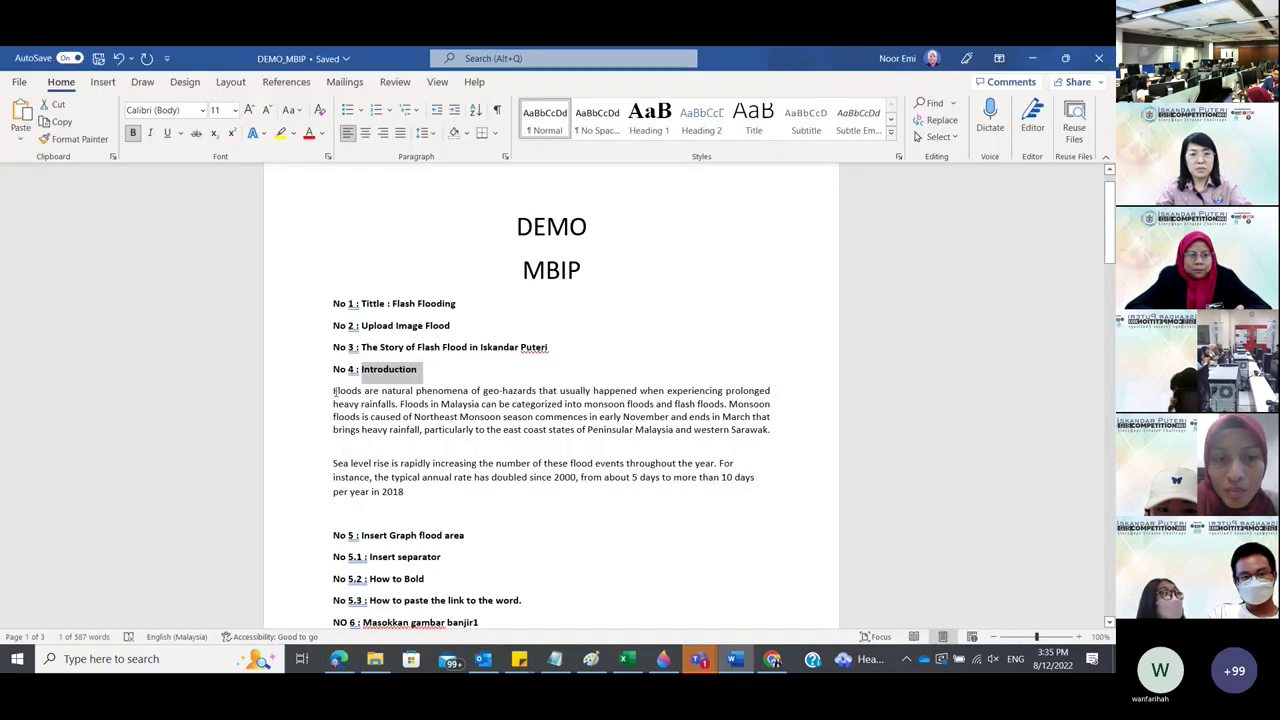
pyautogui.moveTo(333, 390); pyautogui.dragTo(405, 492)
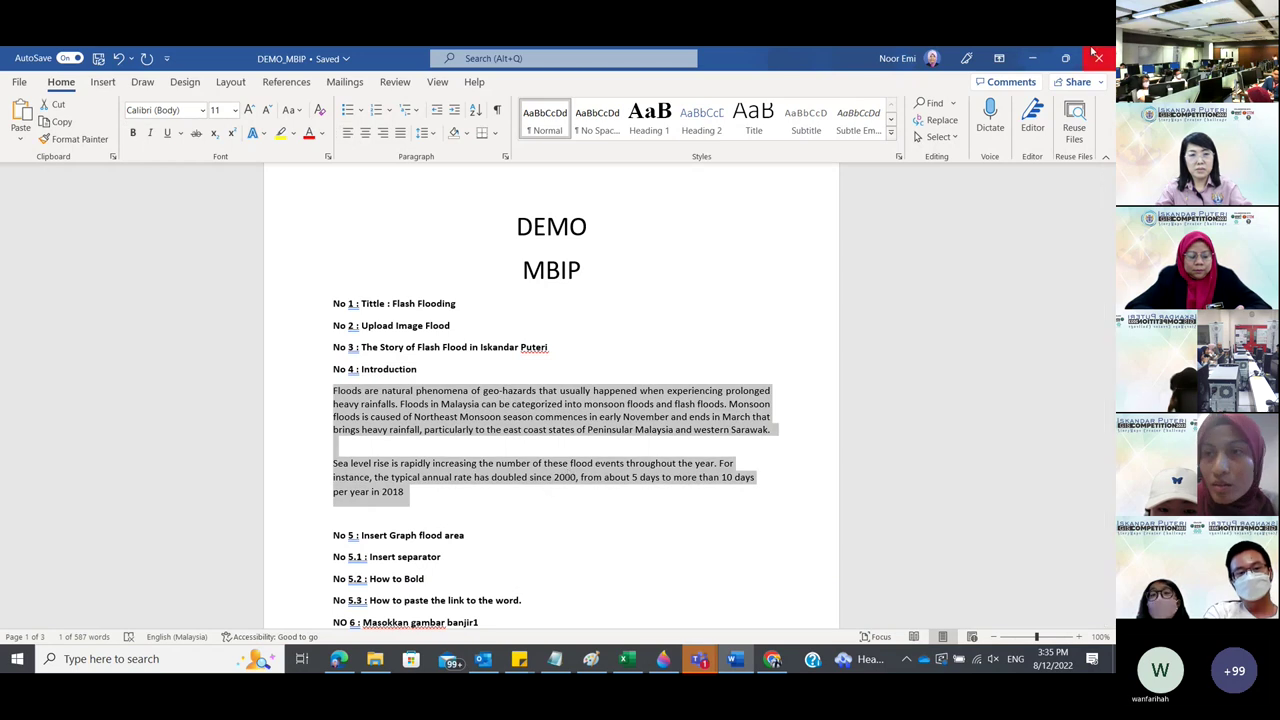
pyautogui.hotkey('alt', 'Tab')
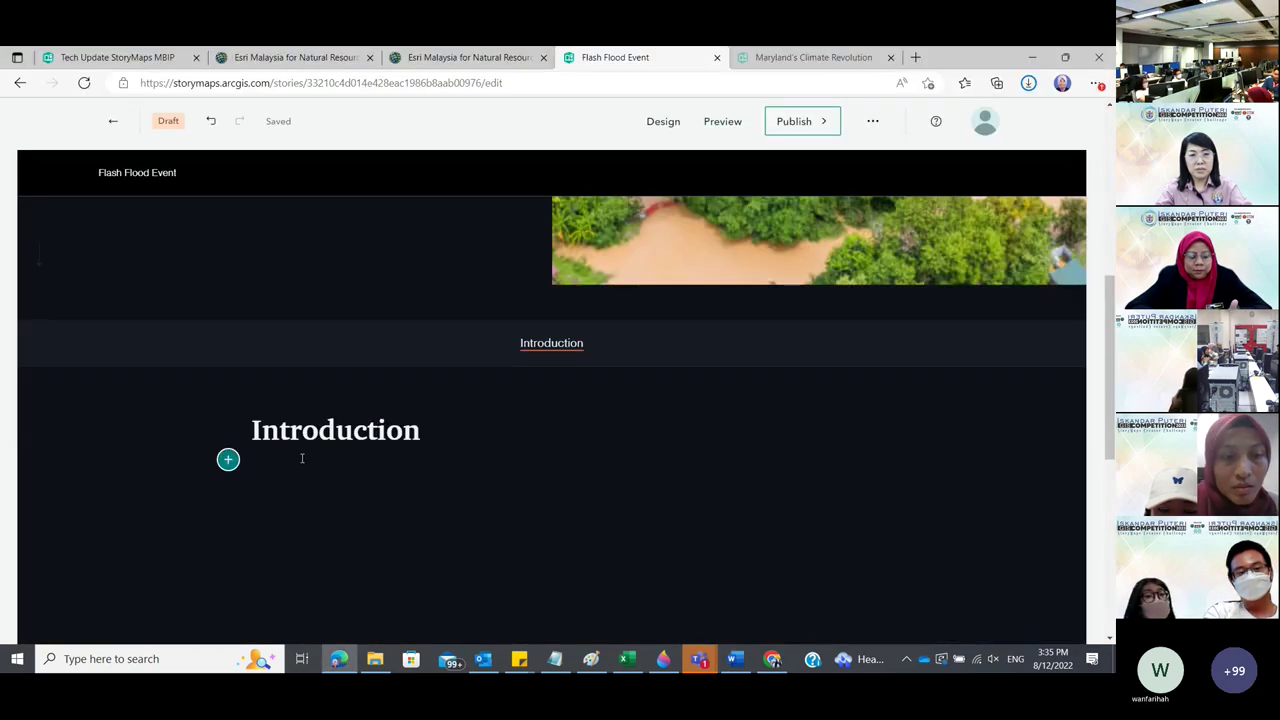
# Add a text block below the Introduction heading and paste the two copied flood paragraphs into it.
pyautogui.click(228, 459)
pyautogui.click(300, 294)
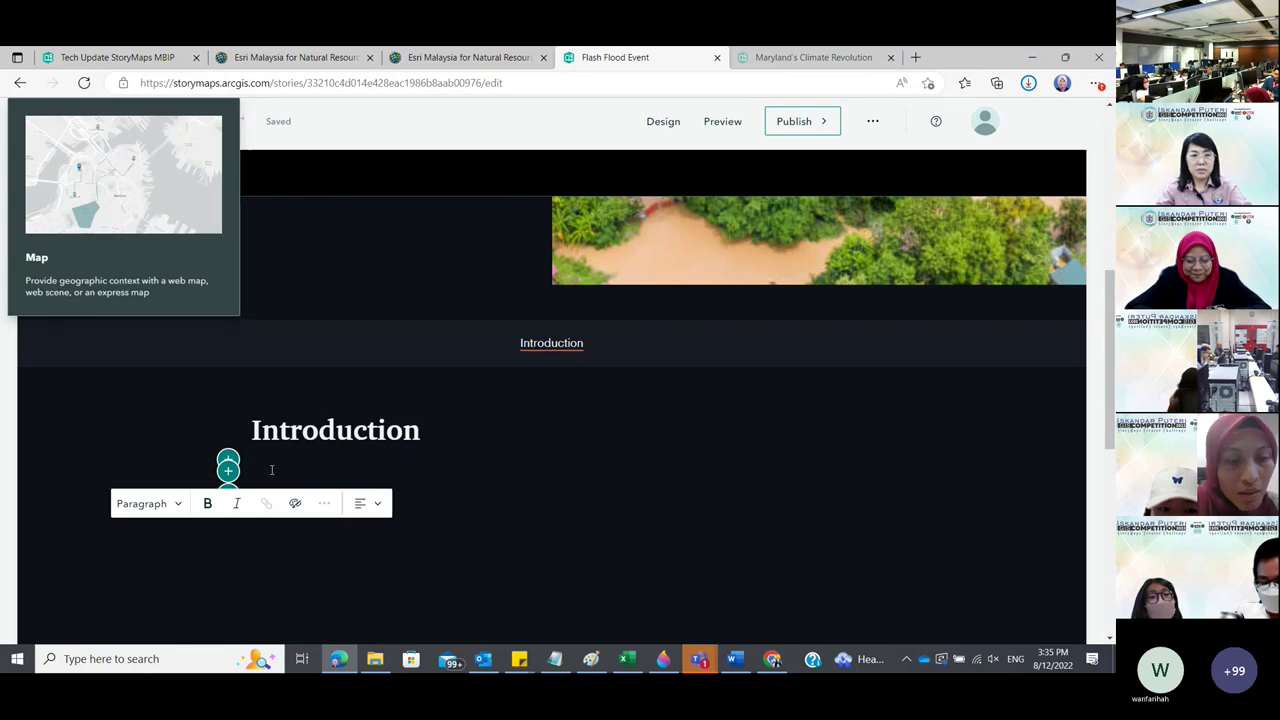
pyautogui.write('Floods are natural phenomena of geo-hazards that usually happened when experiencing prolonged heavy rainfalls. Floods in Malaysia can be categorized into monsoon floods and flash floods. Monsoon floods is caused of Northeast Monsoon season commences in early November and ends in March that brings heavy rainfall, particularly to the east coast states of Peninsular Malaysia and western Sarawak.')
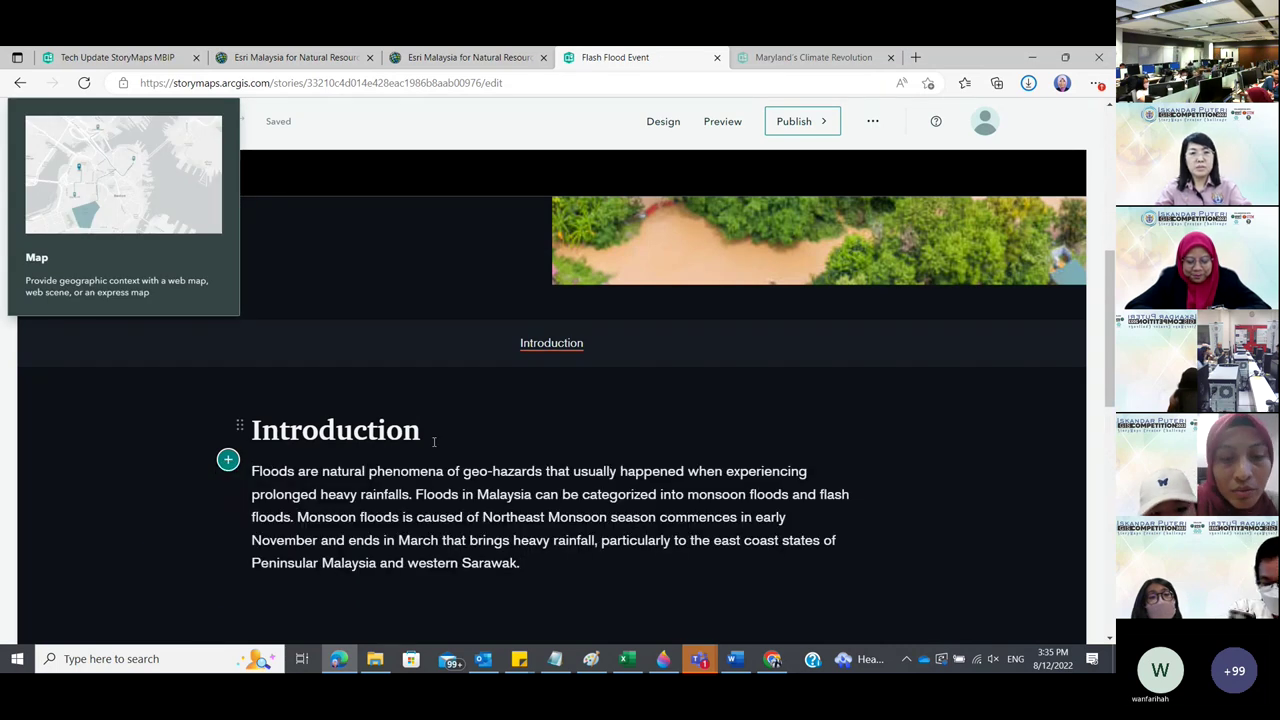
pyautogui.write('Sea level rise is rapidly increasing the number of these flood events throughout the year. For instance, the typical annual rate has doubled since 2000, from about 5 days to more than 10 days per year in 2018')
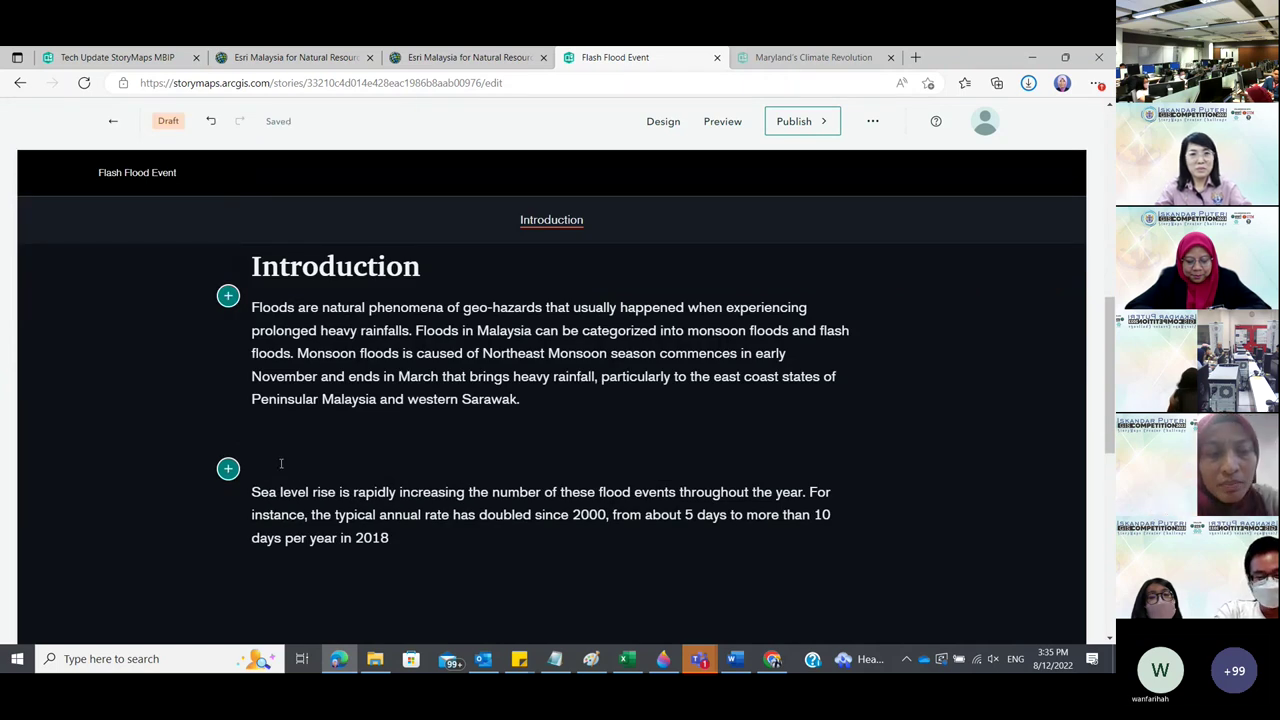
pyautogui.scroll(-1, 520, 450)
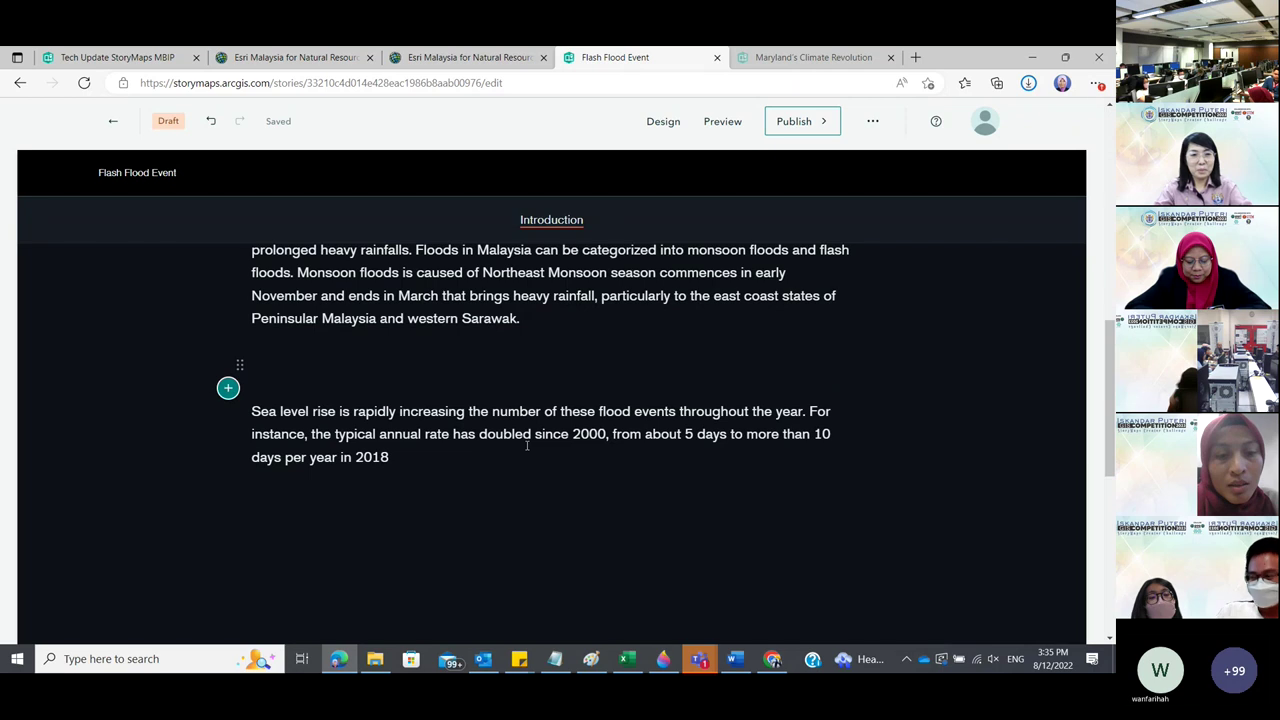
pyautogui.scroll(1, 527, 446)
pyautogui.scroll(-1, 427, 481)
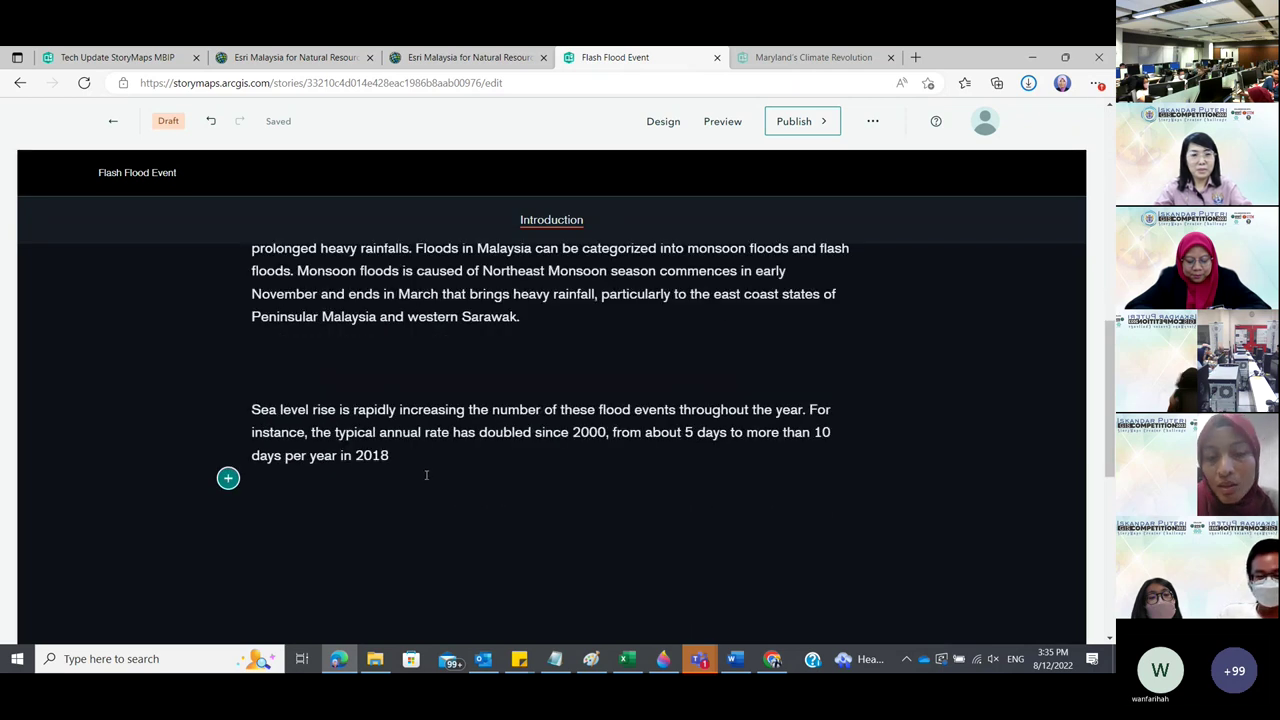
# Check the next item in the DEMO_MBIP document, then upload graph rainfall.jfif as an image below the two Introduction paragraphs.
pyautogui.click(735, 659)
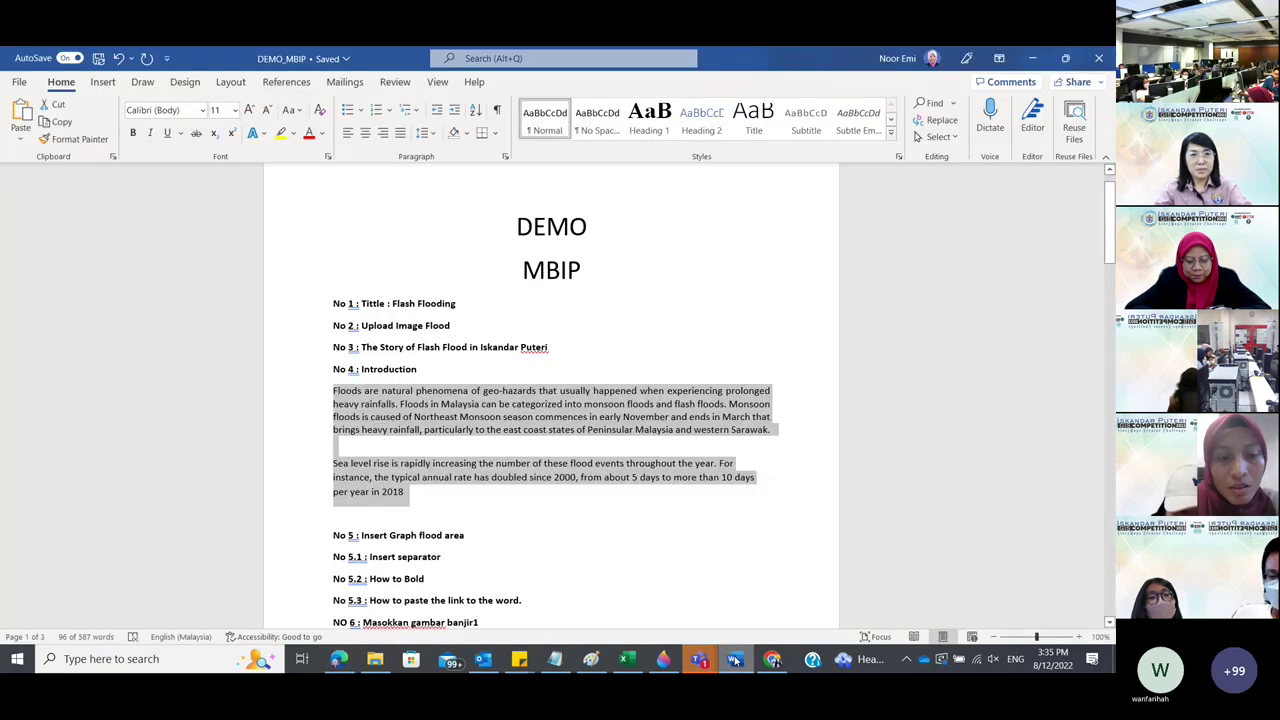
pyautogui.click(735, 659)
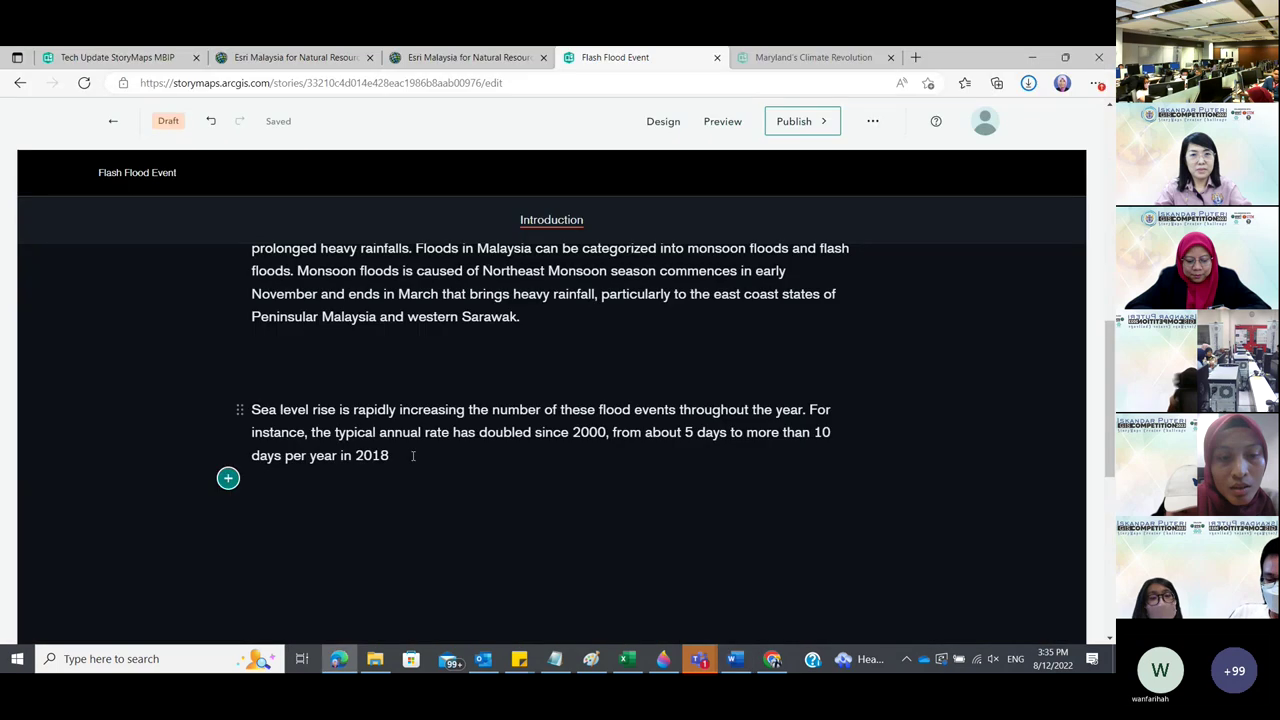
pyautogui.click(228, 479)
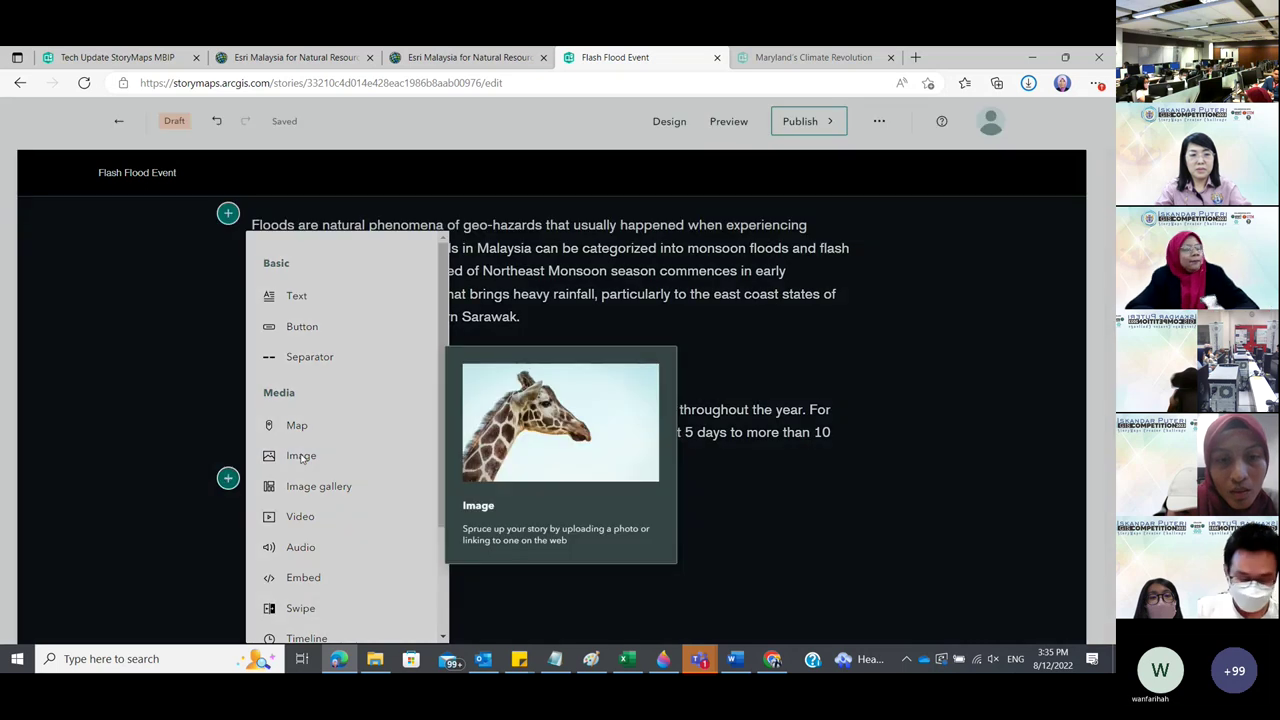
pyautogui.click(300, 455)
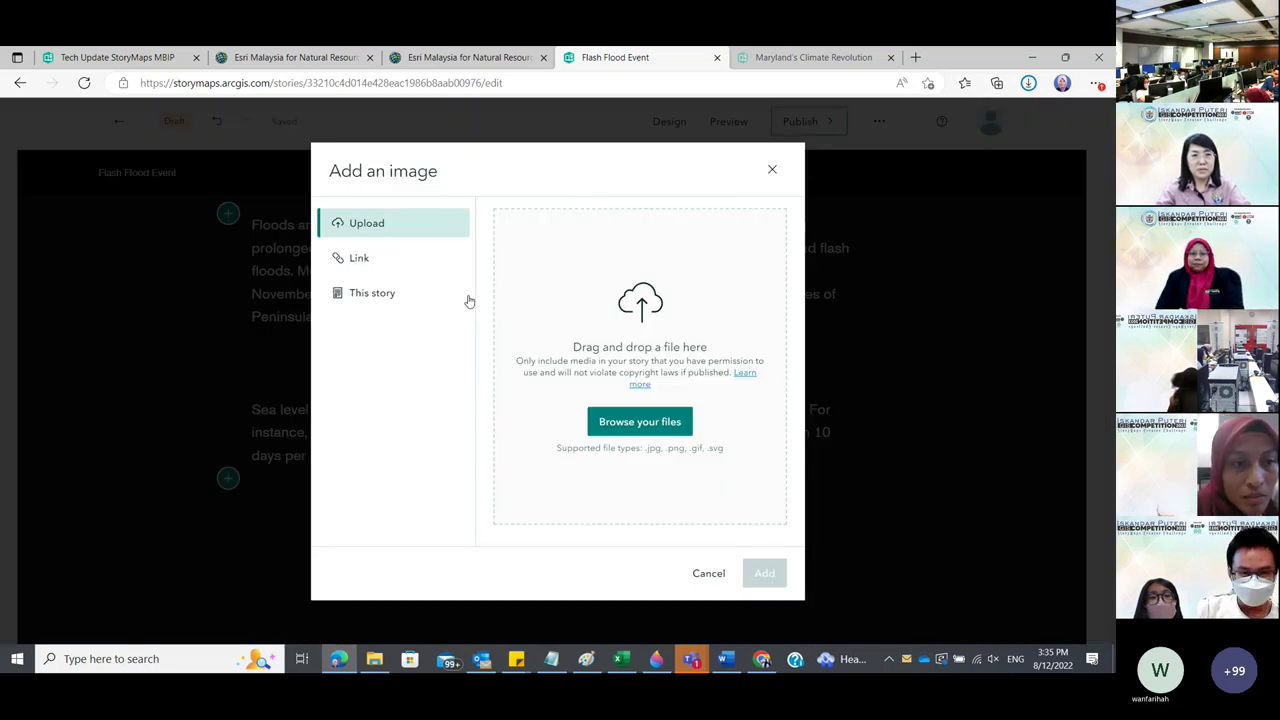
pyautogui.scroll(2, 195, 244)
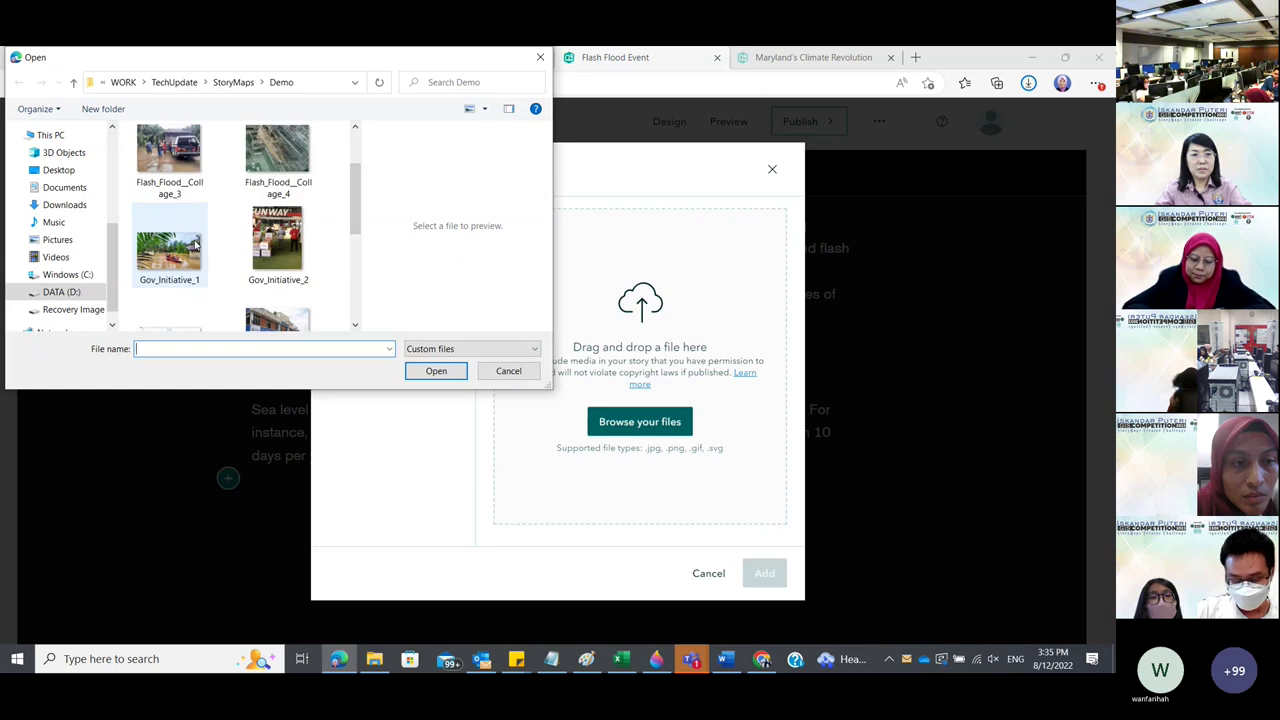
pyautogui.scroll(-1, 195, 240)
pyautogui.click(195, 236)
pyautogui.click(422, 374)
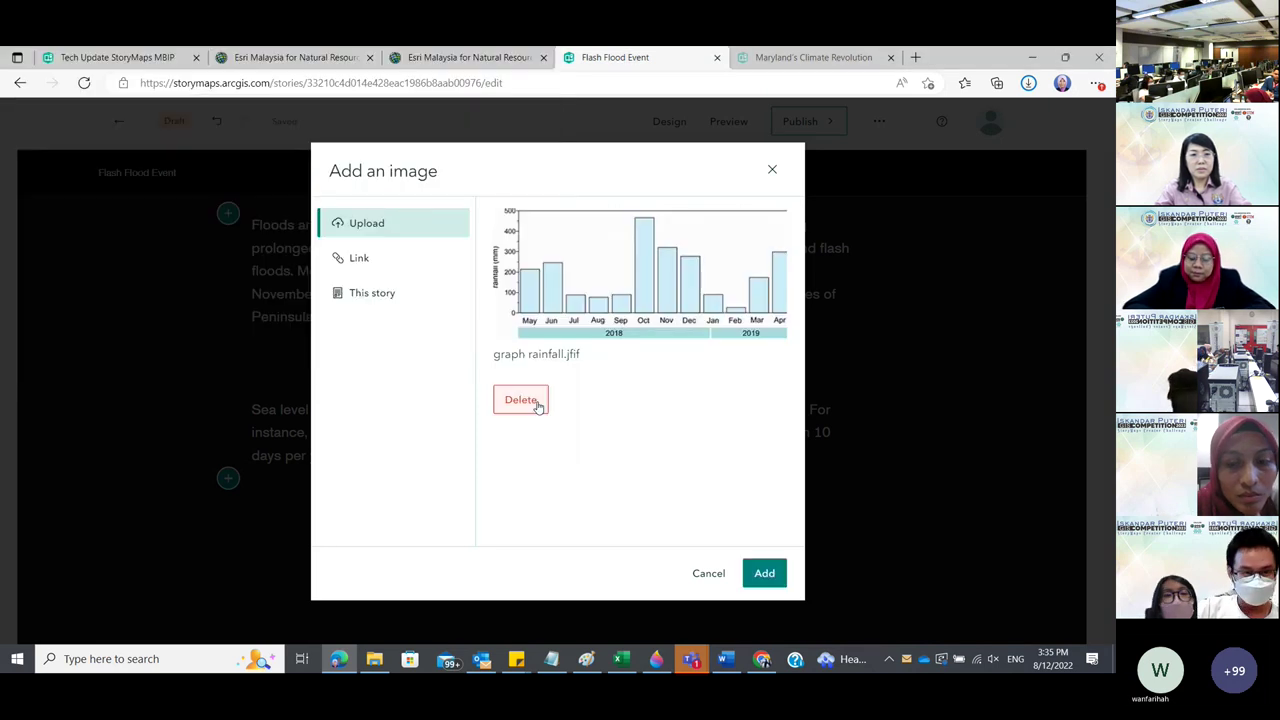
pyautogui.click(772, 574)
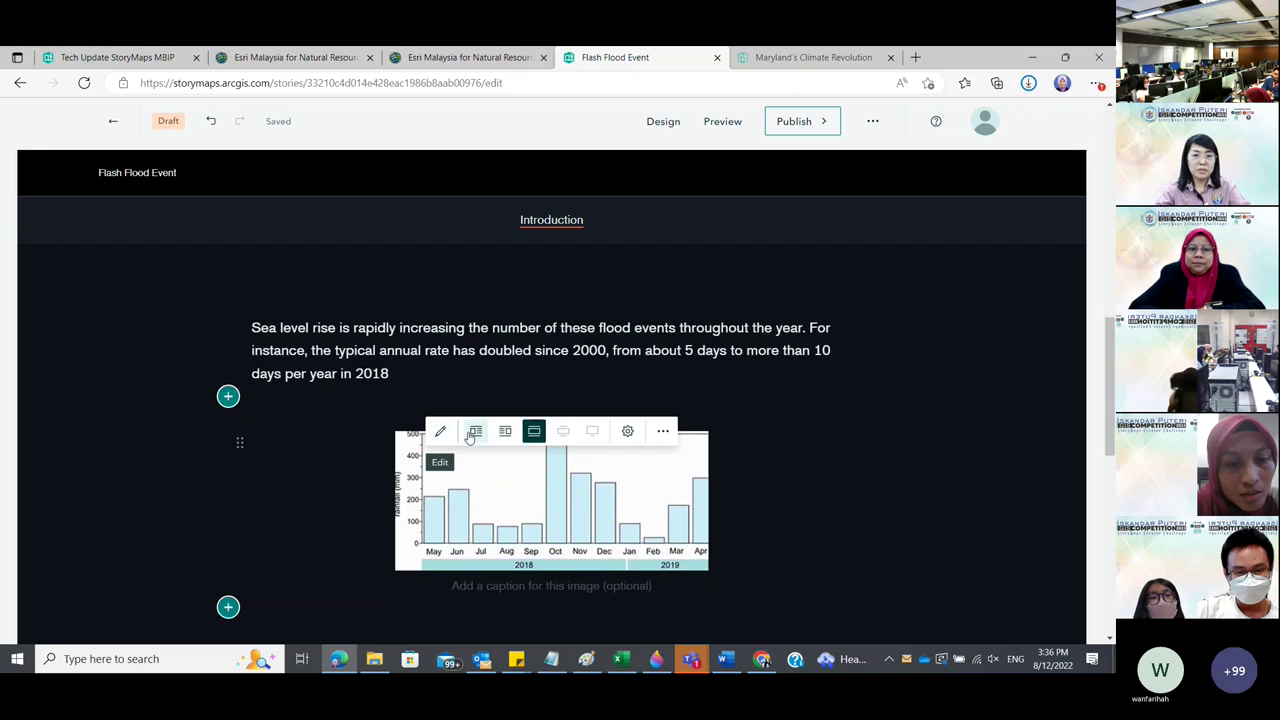
# Try the float-left layout on the rainfall graph image and return the image to its centred layout.
pyautogui.click(477, 433)
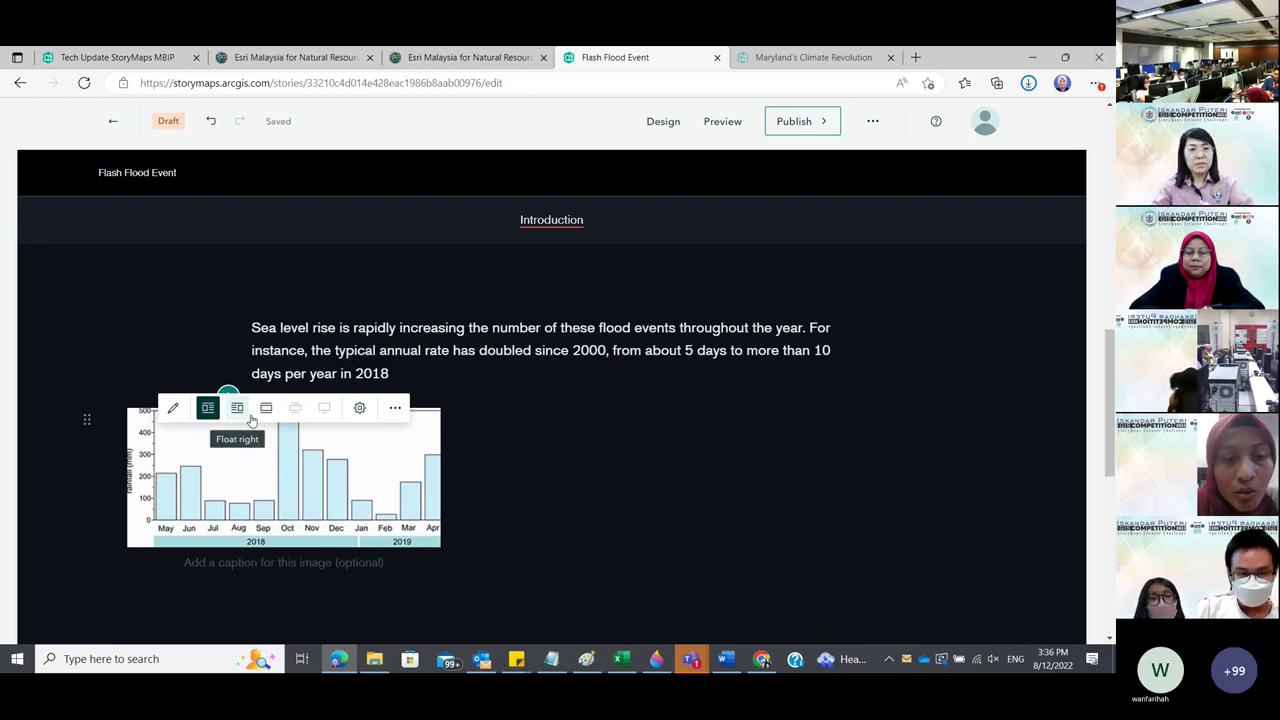
pyautogui.click(214, 417)
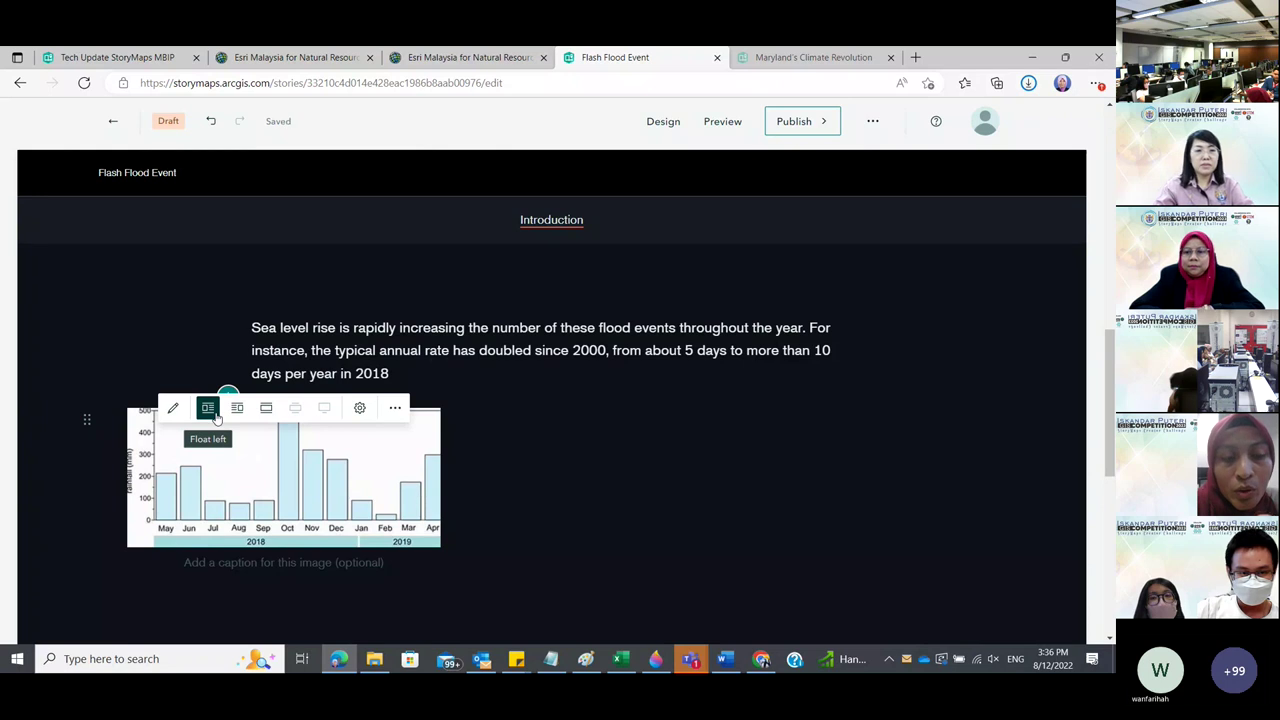
pyautogui.click(270, 409)
pyautogui.scroll(-1, 657, 478)
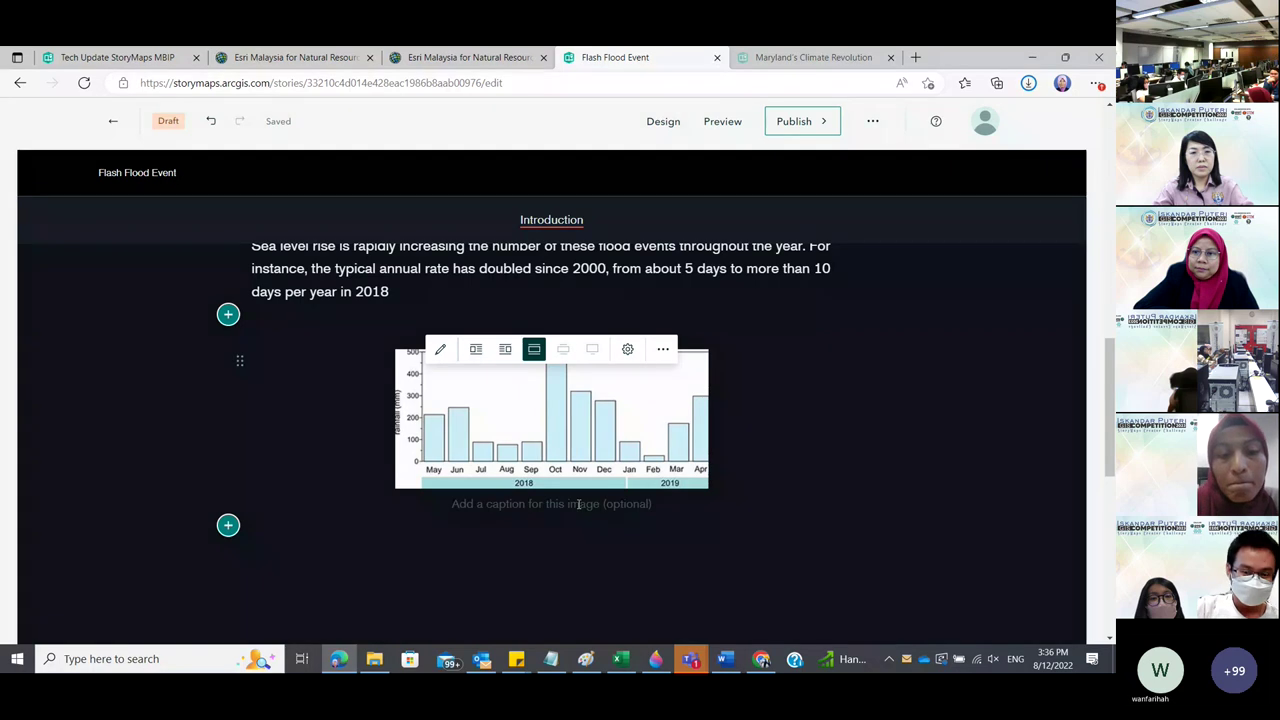
# Check the DEMO_MBIP document in Word for the next item, return to the story and add a separator below the rainfall graph.
pyautogui.click(725, 658)
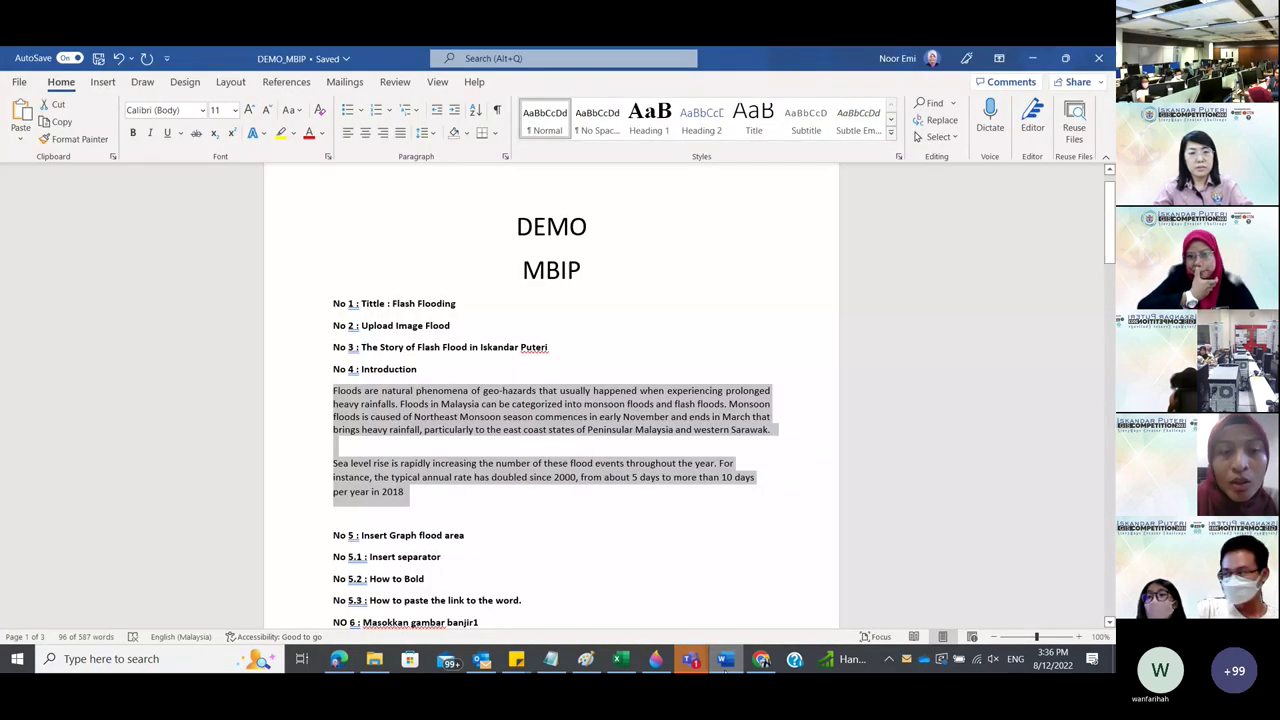
pyautogui.click(725, 658)
pyautogui.scroll(4, 378, 304)
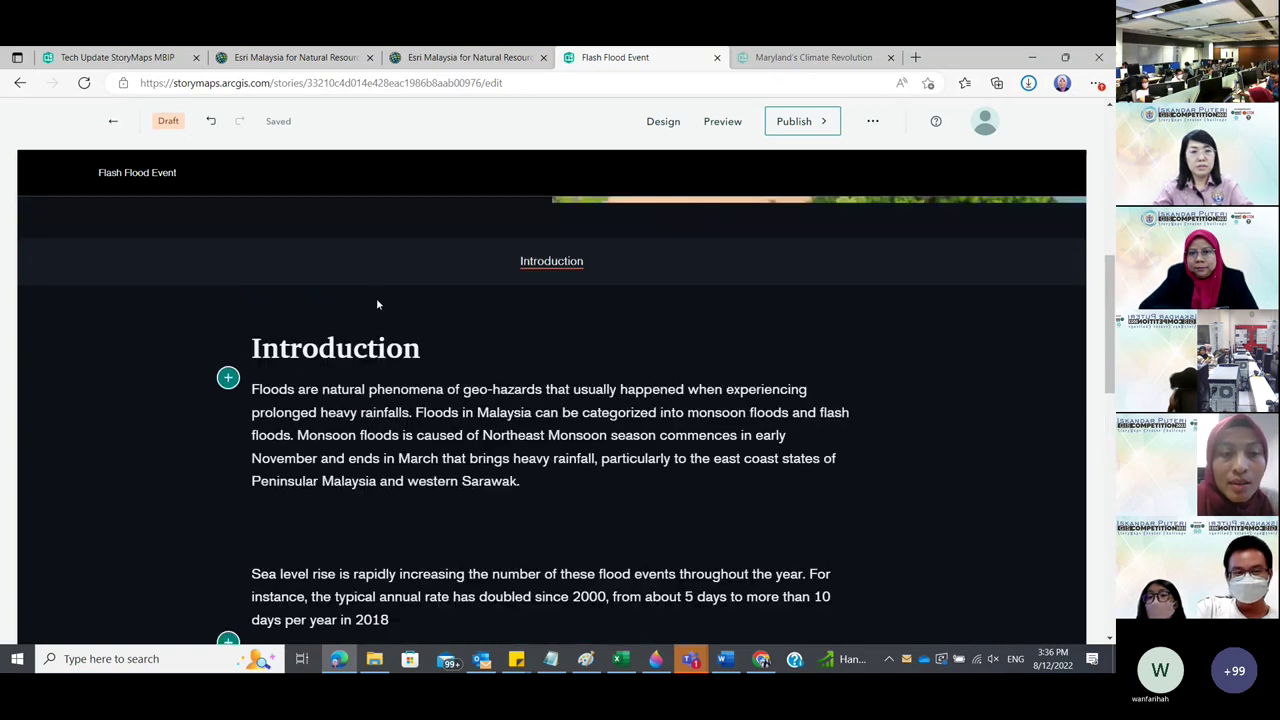
pyautogui.scroll(-2, 375, 364)
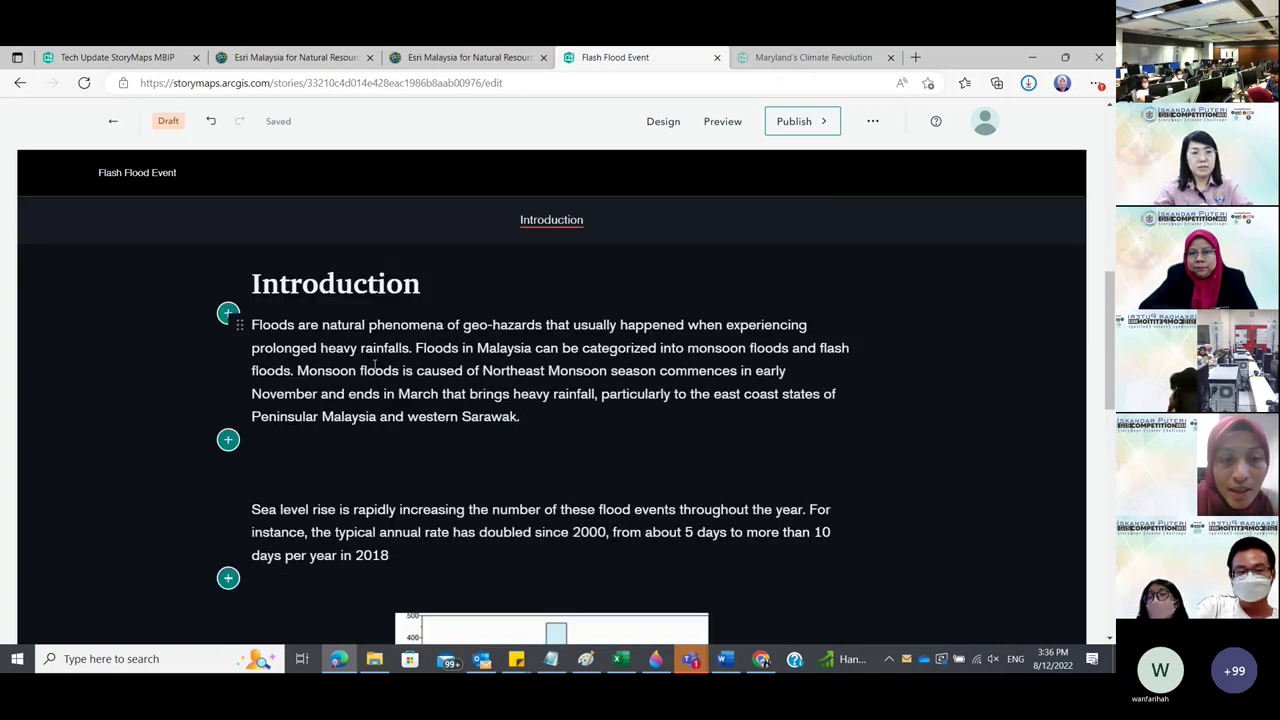
pyautogui.scroll(-2, 375, 364)
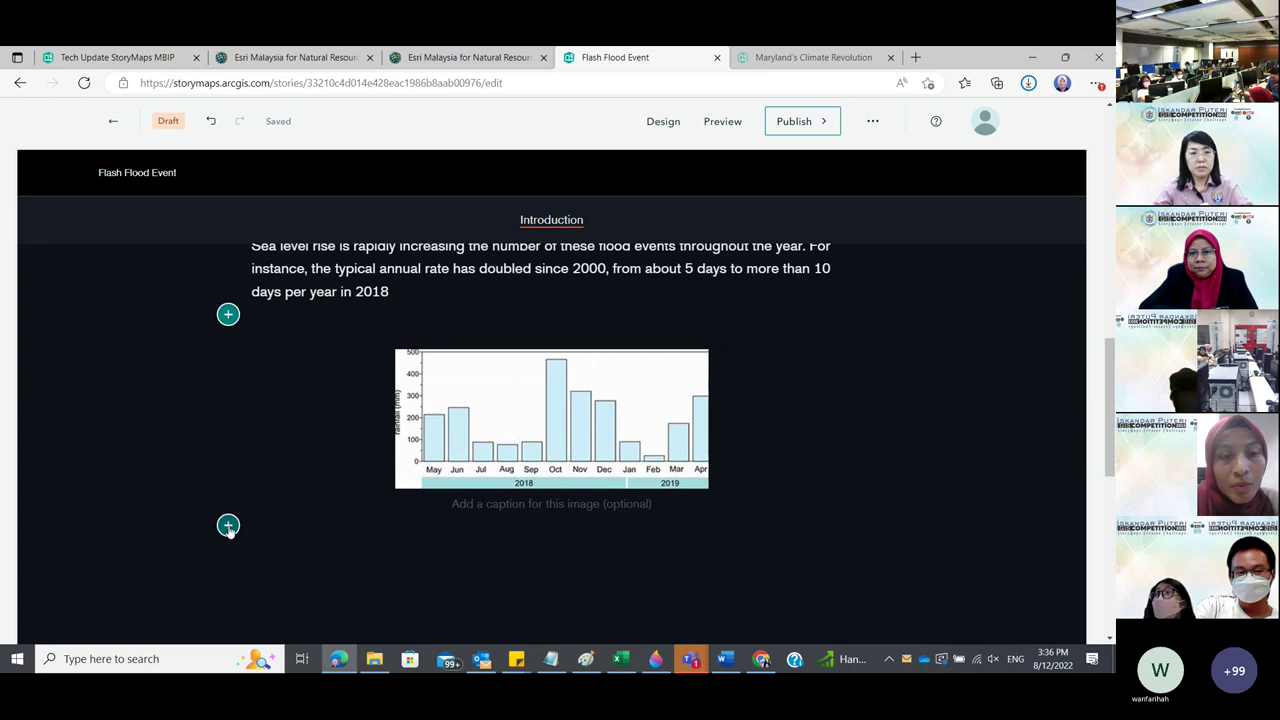
pyautogui.click(228, 524)
pyautogui.click(302, 358)
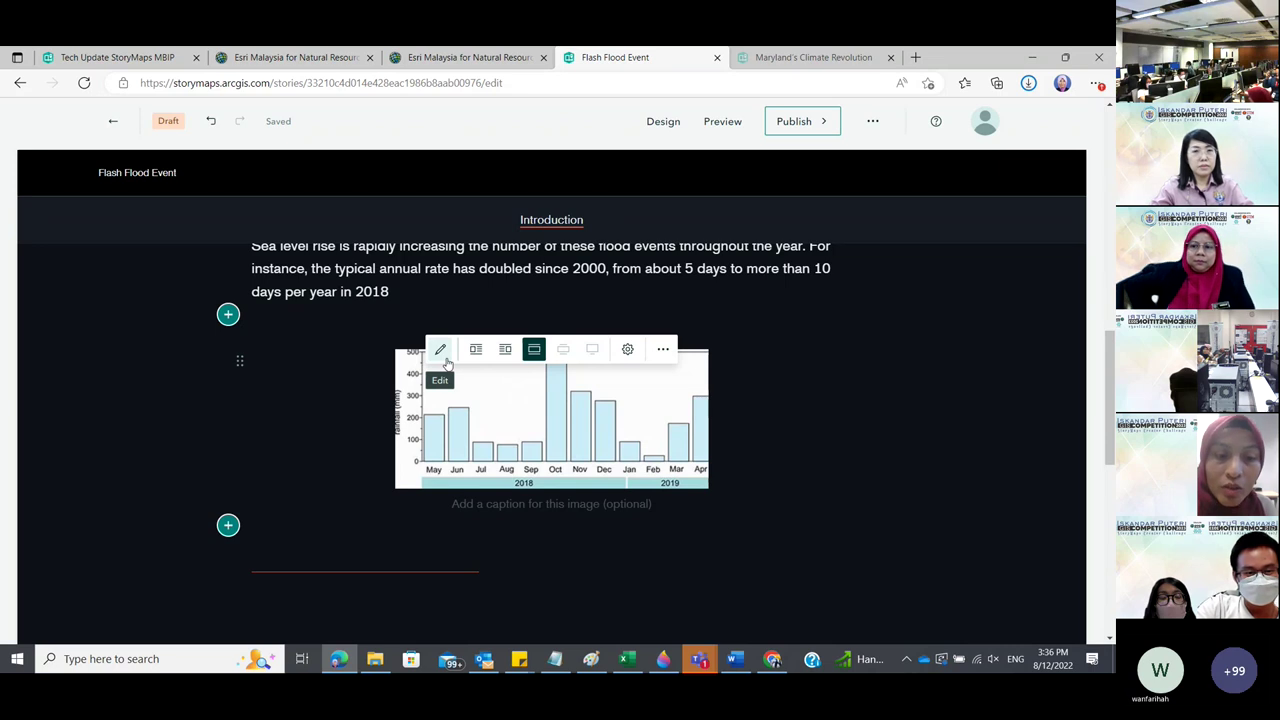
# Compare the remaining items in the DEMO_MBIP document in Word with the story's Introduction section, and return to the story.
pyautogui.scroll(-2, 590, 520)
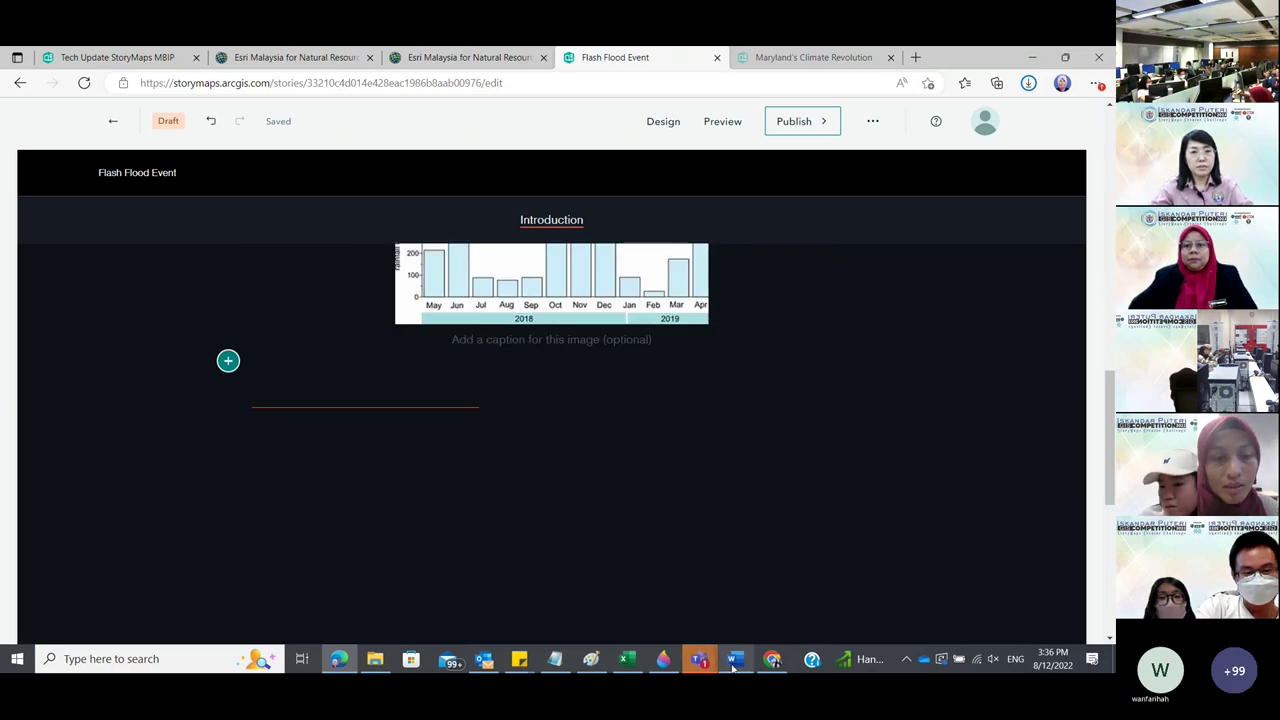
pyautogui.click(735, 659)
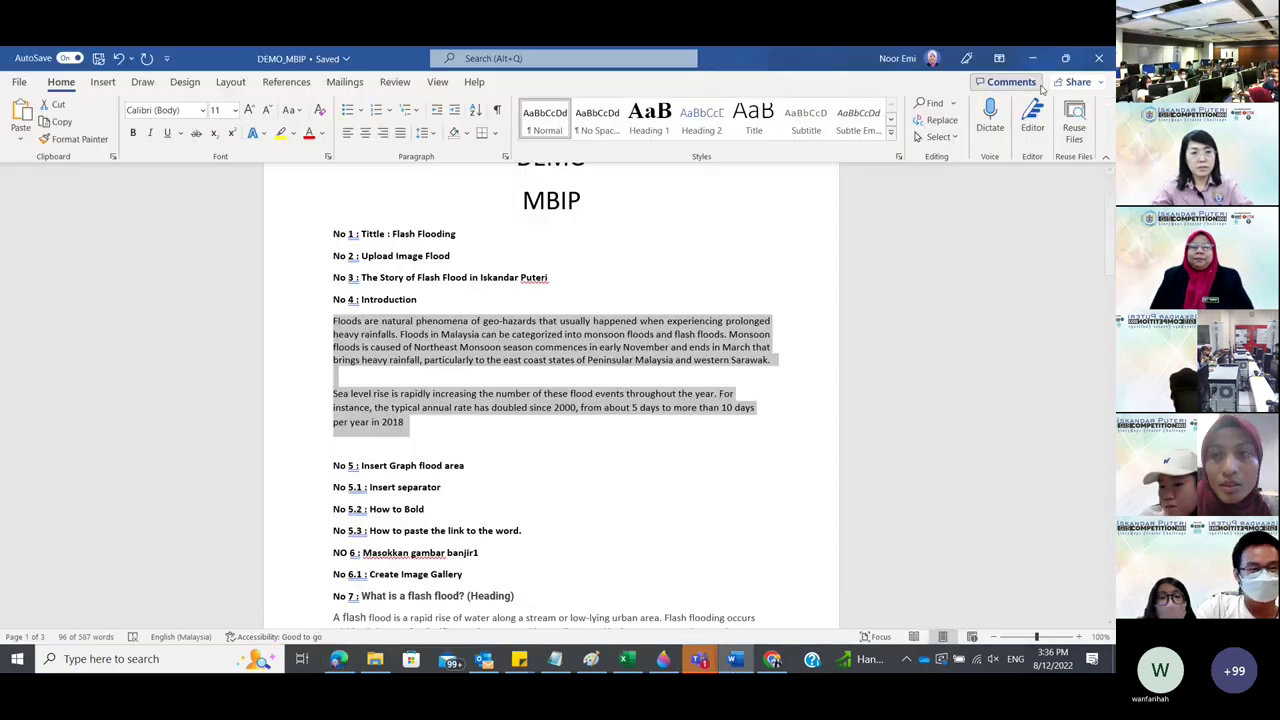
pyautogui.click(735, 659)
pyautogui.scroll(2, 548, 410)
pyautogui.scroll(1, 548, 410)
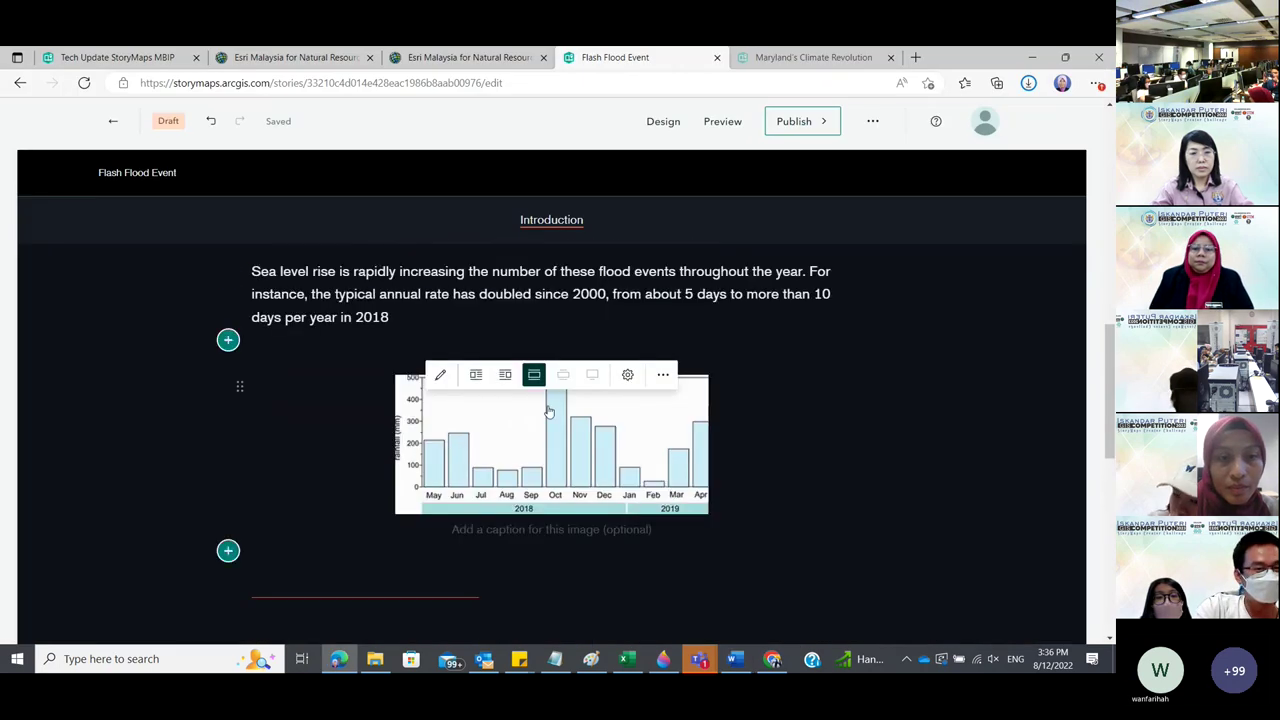
pyautogui.scroll(-3, 548, 410)
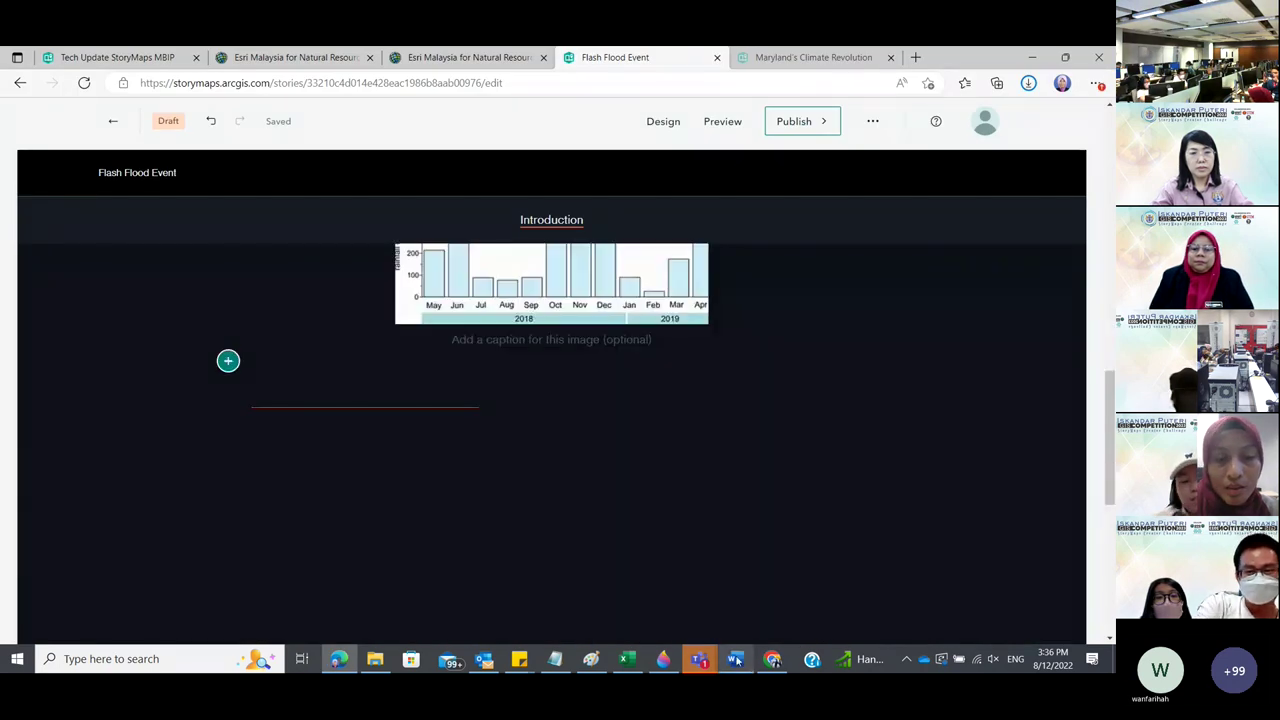
pyautogui.click(736, 659)
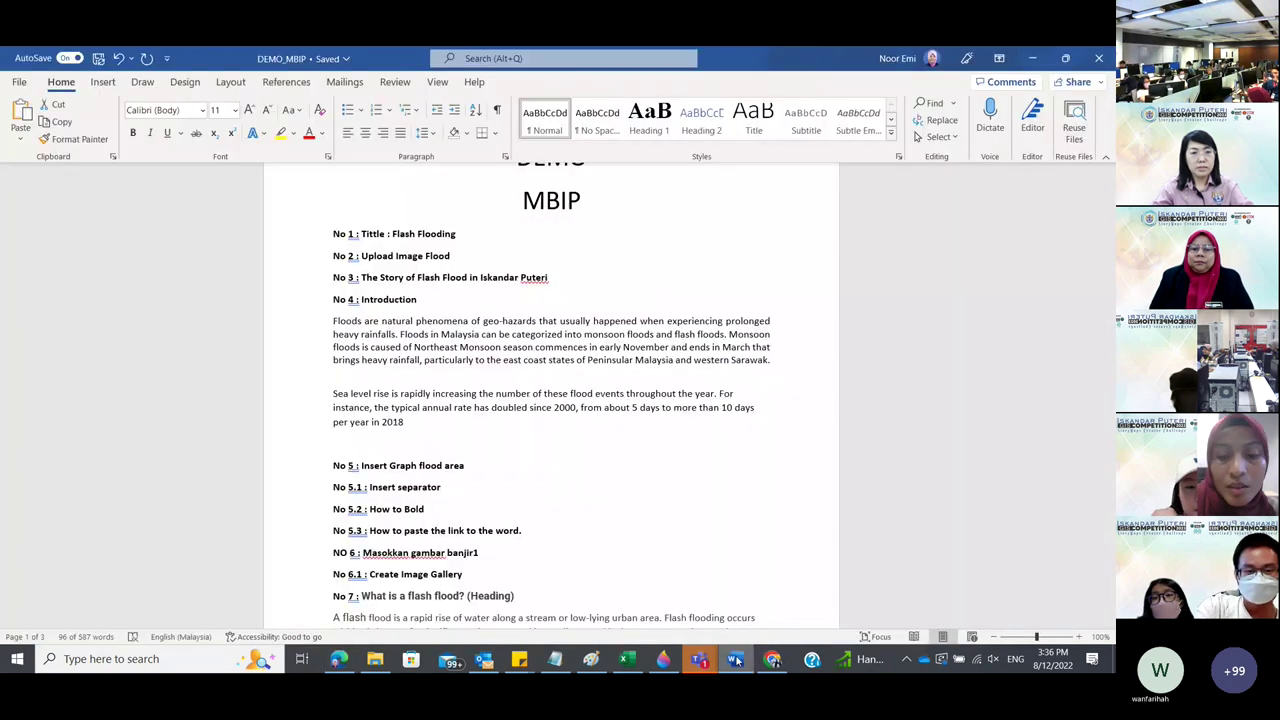
pyautogui.click(1032, 58)
# Select the word "Floods" in the first Introduction paragraph to view its text formatting options, then clear the selection.
pyautogui.scroll(4, 545, 315)
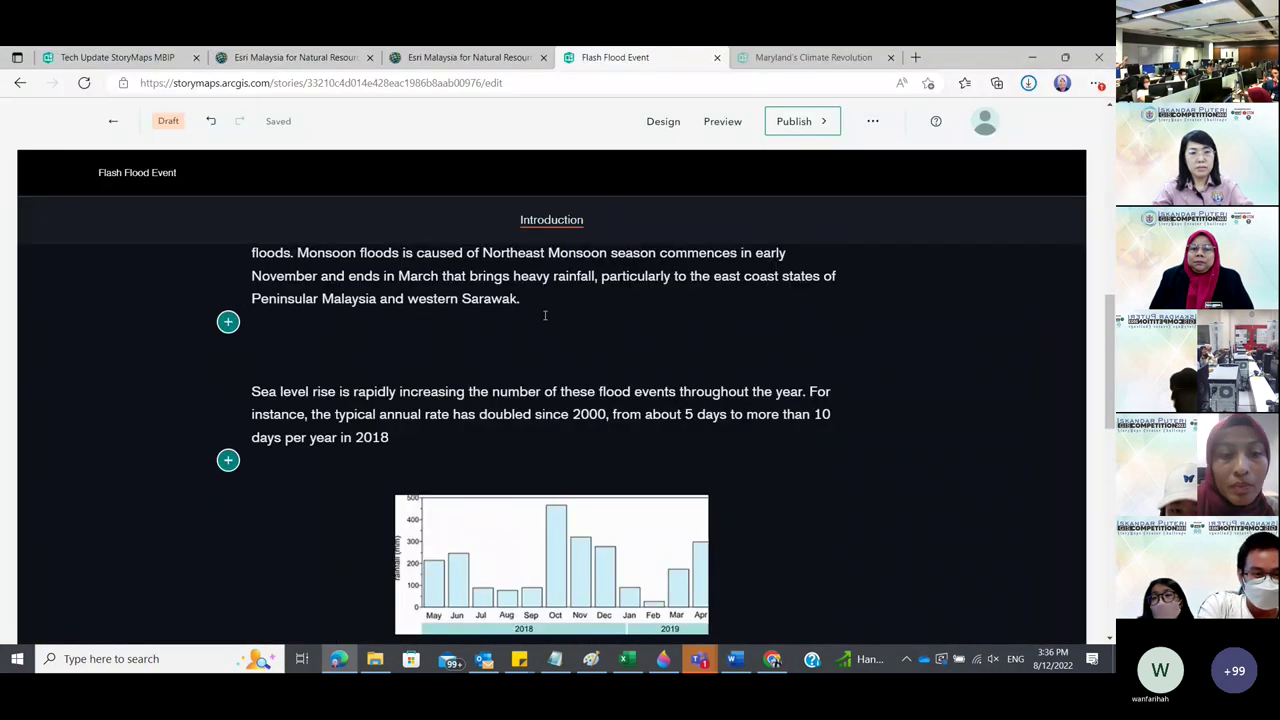
pyautogui.scroll(2, 545, 315)
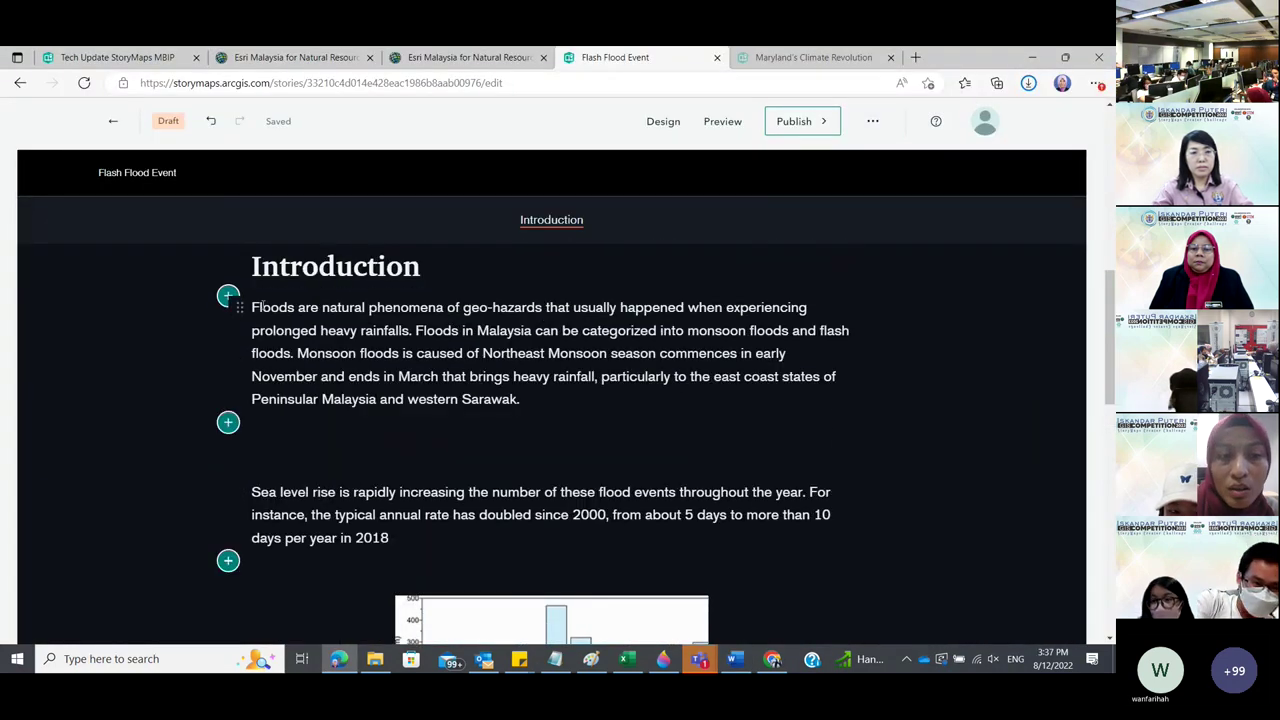
pyautogui.moveTo(251, 307); pyautogui.dragTo(295, 308)
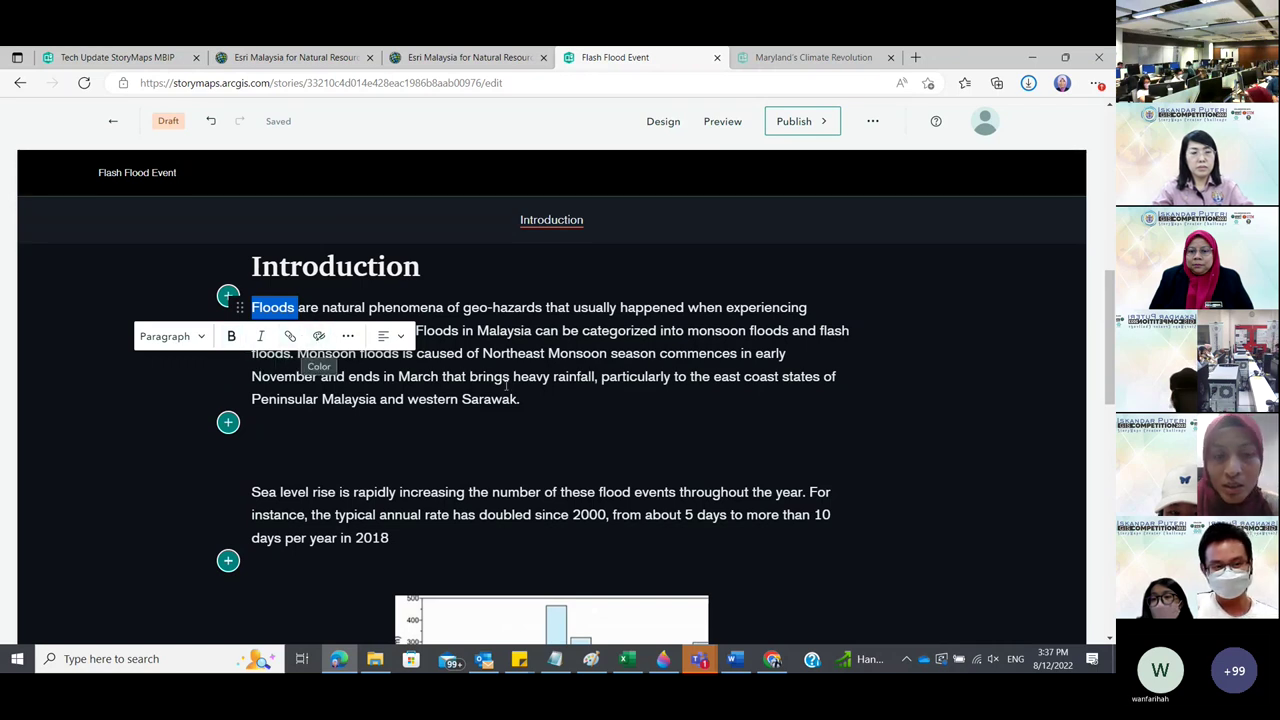
pyautogui.click(571, 426)
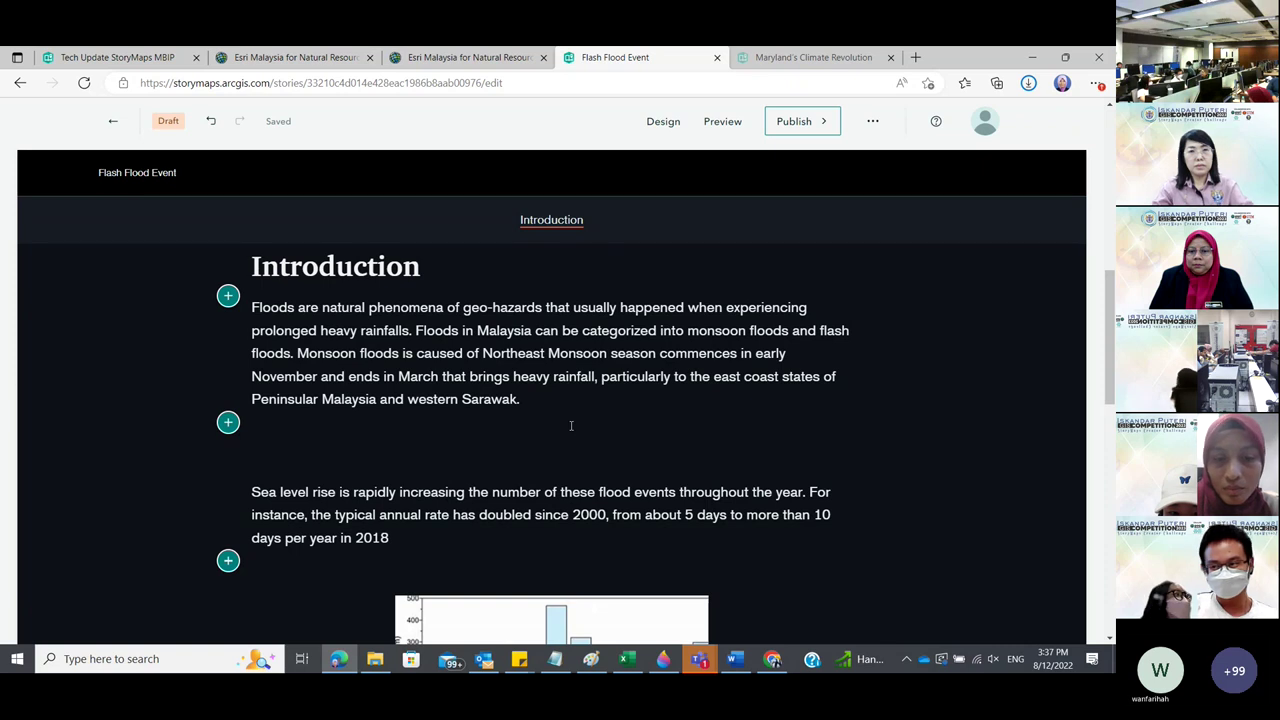
# Copy "What is a flash flood?" from item No 7 of the DEMO_MBIP document in Word and return to the story.
pyautogui.scroll(-5, 571, 426)
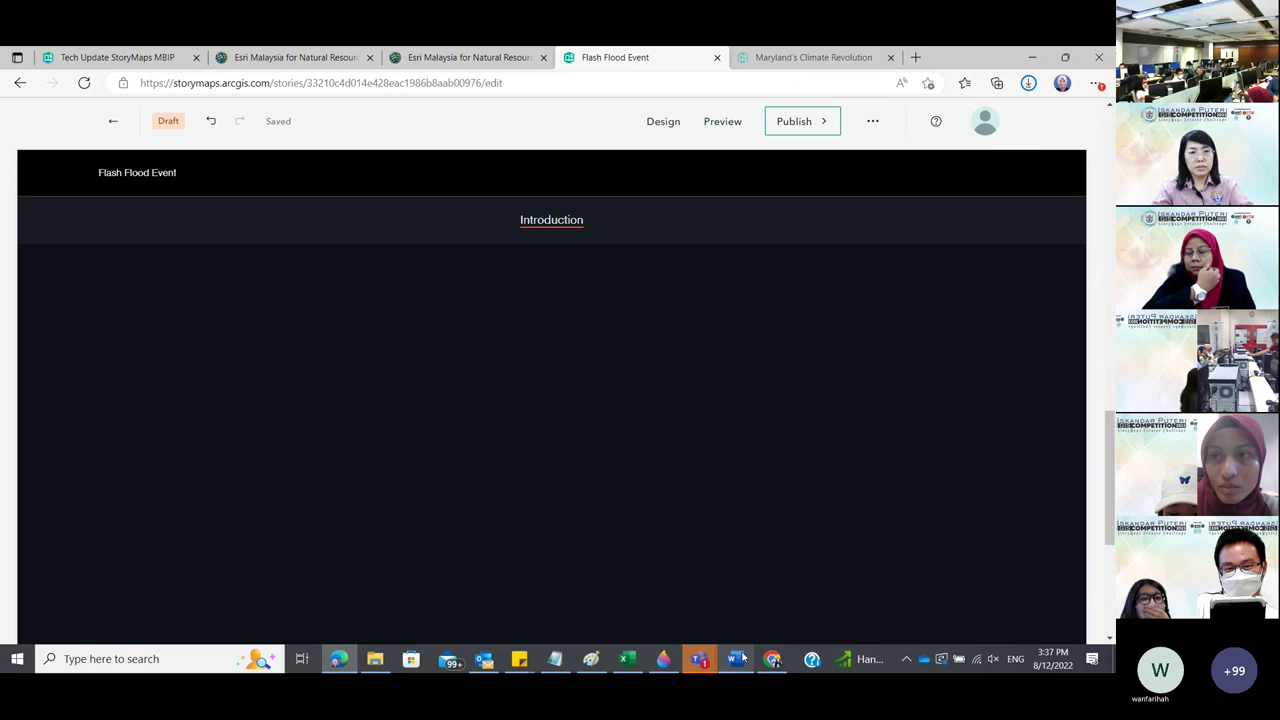
pyautogui.scroll(1, 562, 347)
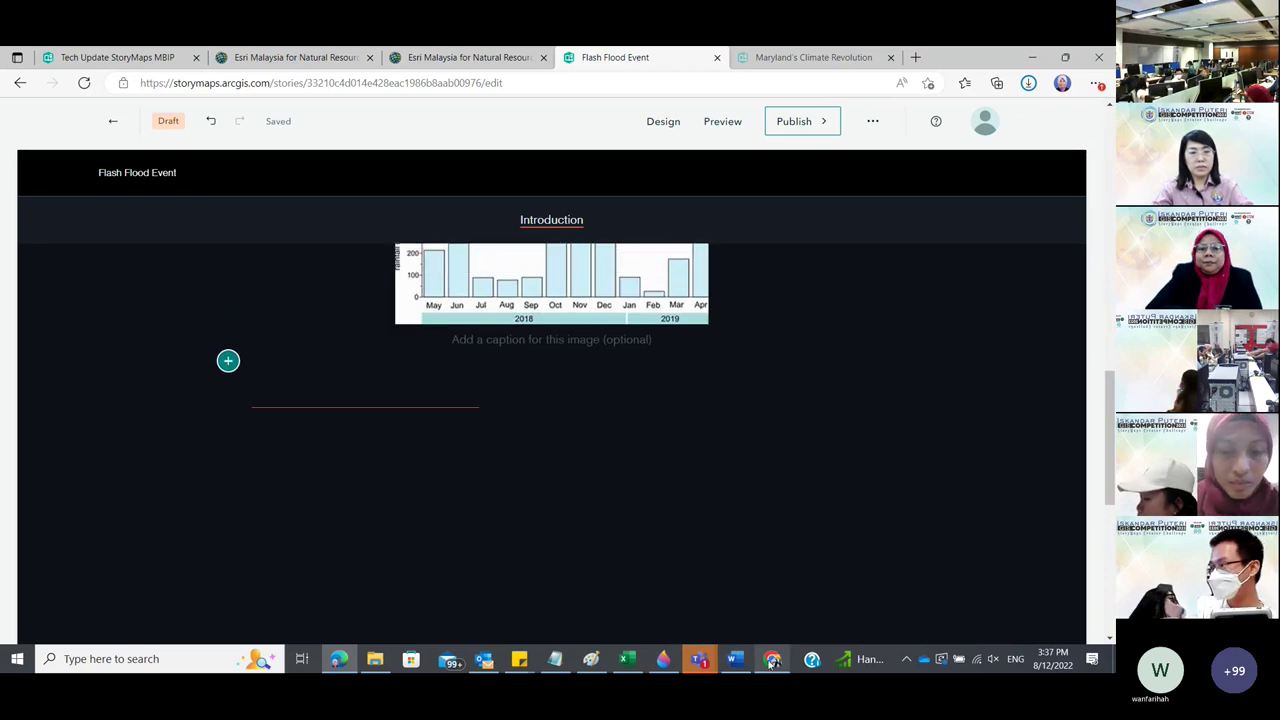
pyautogui.click(735, 659)
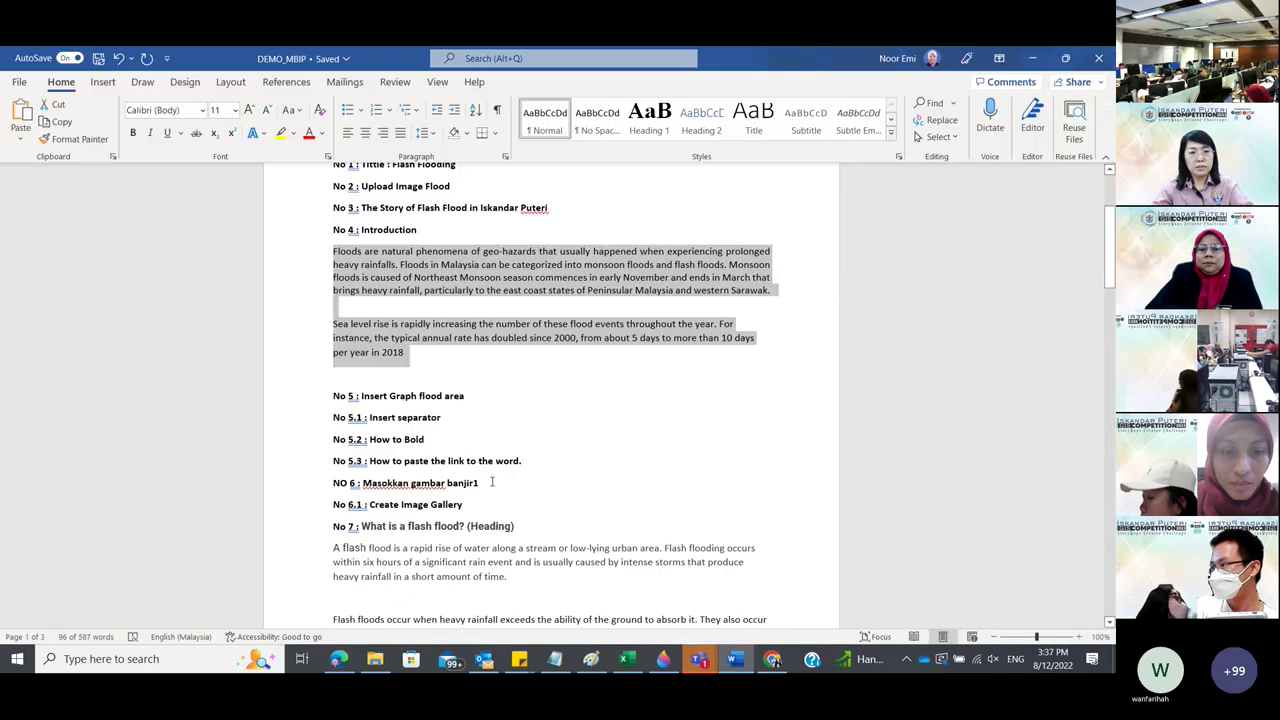
pyautogui.moveTo(362, 526); pyautogui.dragTo(466, 526)
pyautogui.hotkey('ctrl', 'c')
pyautogui.click(1031, 58)
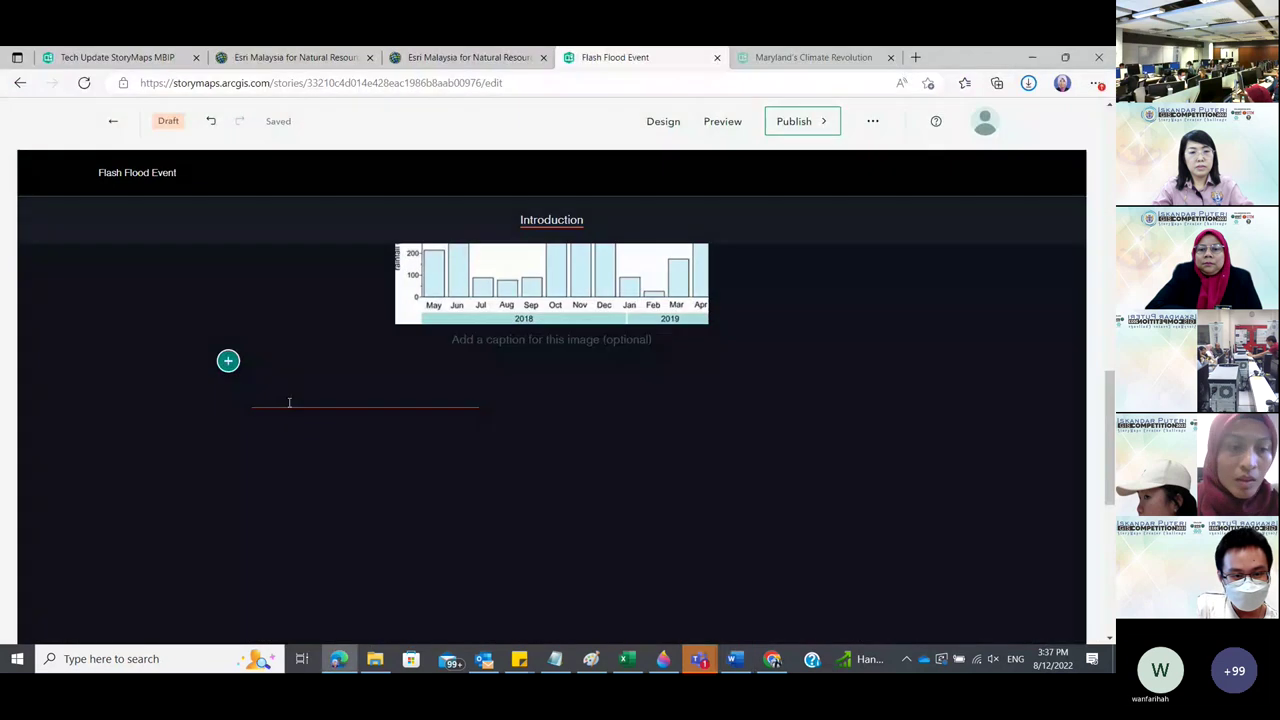
# Add a text block below the separator, paste "What is a flash flood?" into it and format it as a Heading.
pyautogui.click(229, 430)
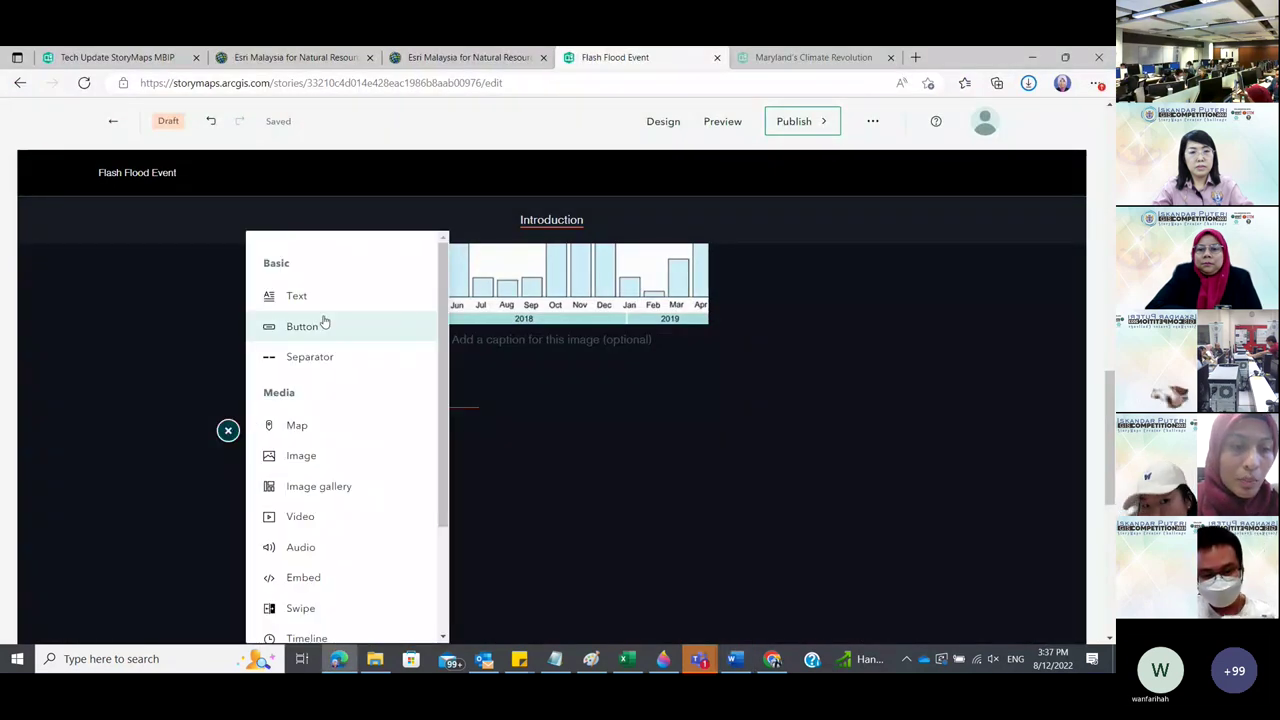
pyautogui.click(297, 296)
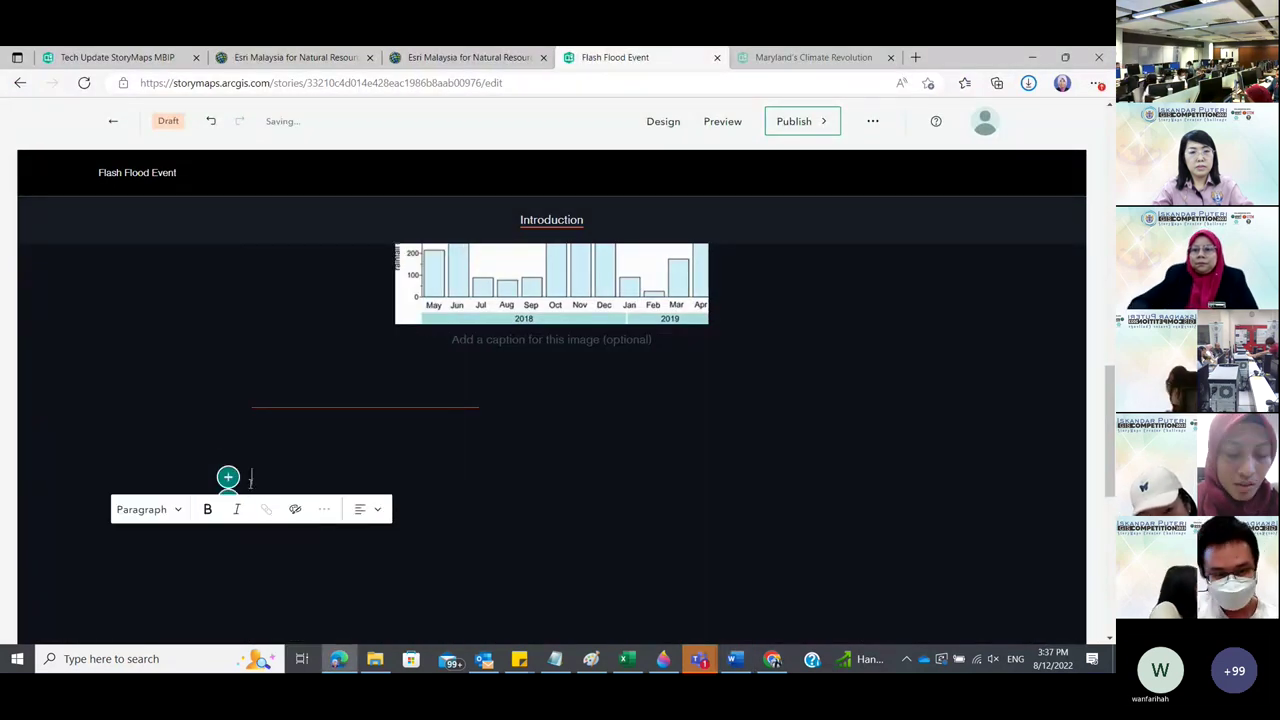
pyautogui.hotkey('ctrl', 'v')
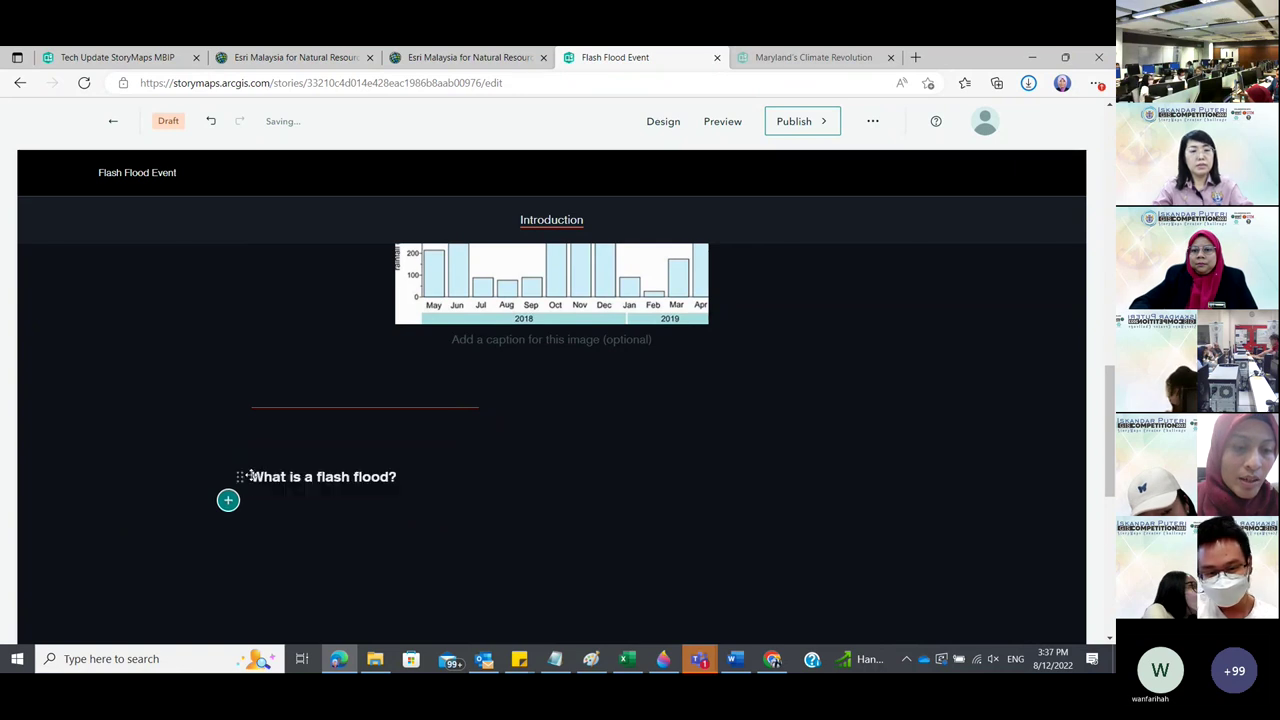
pyautogui.moveTo(251, 476); pyautogui.dragTo(397, 478)
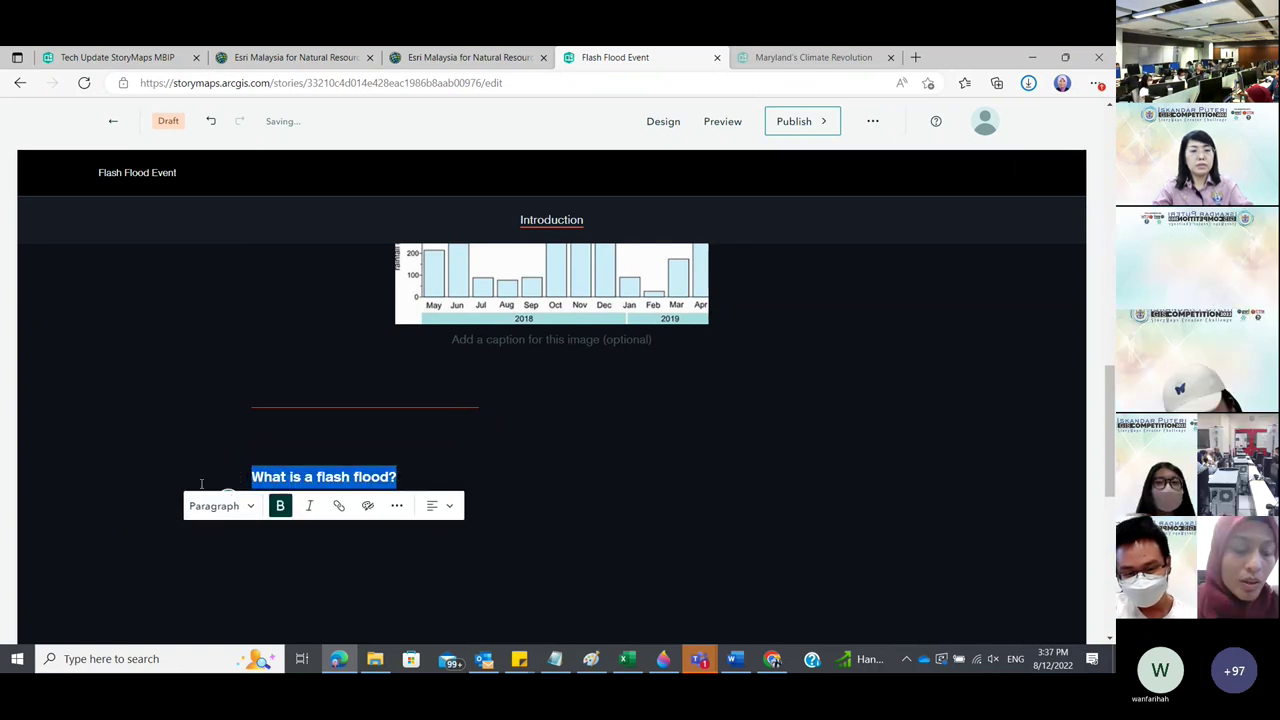
pyautogui.click(246, 507)
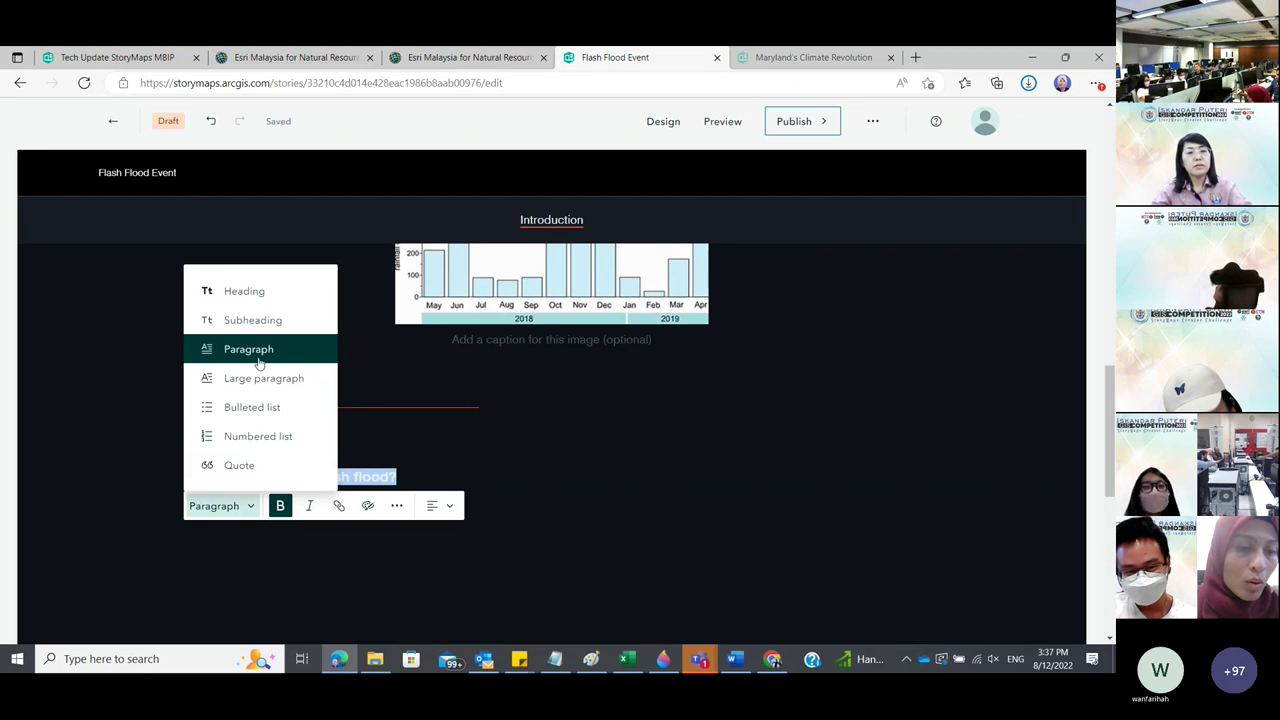
pyautogui.click(258, 291)
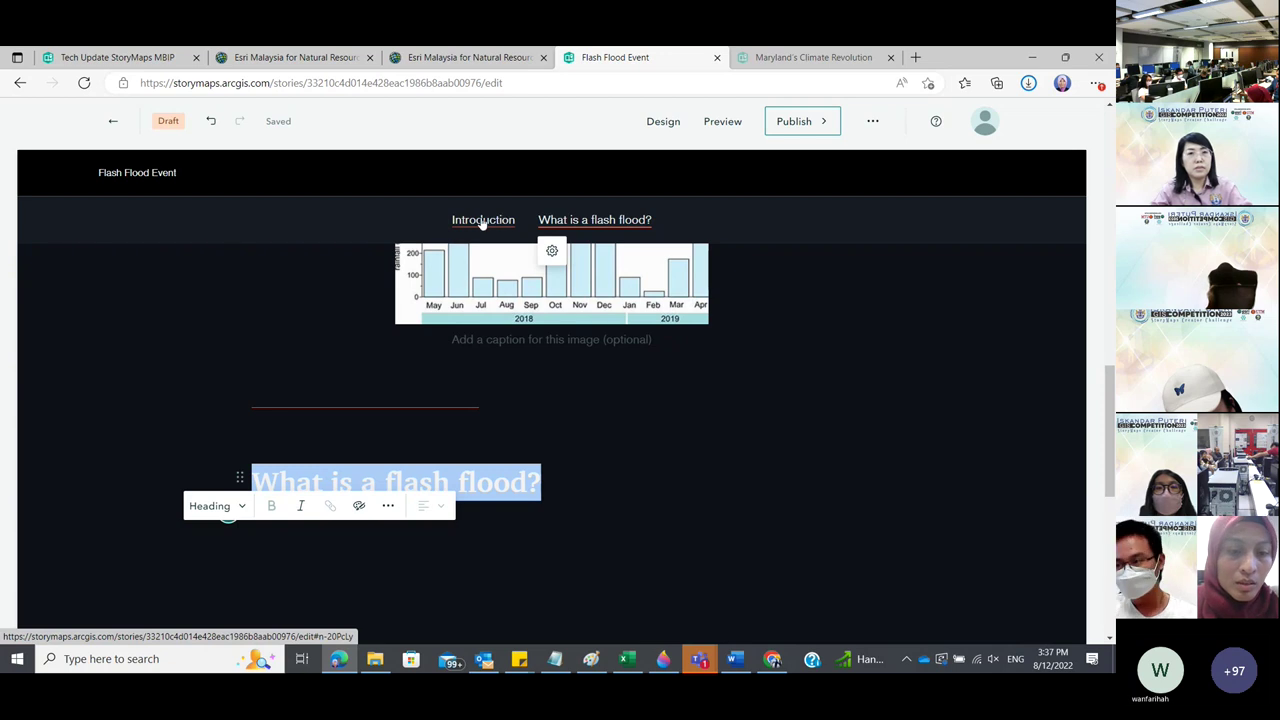
pyautogui.click(560, 473)
pyautogui.press('Return')
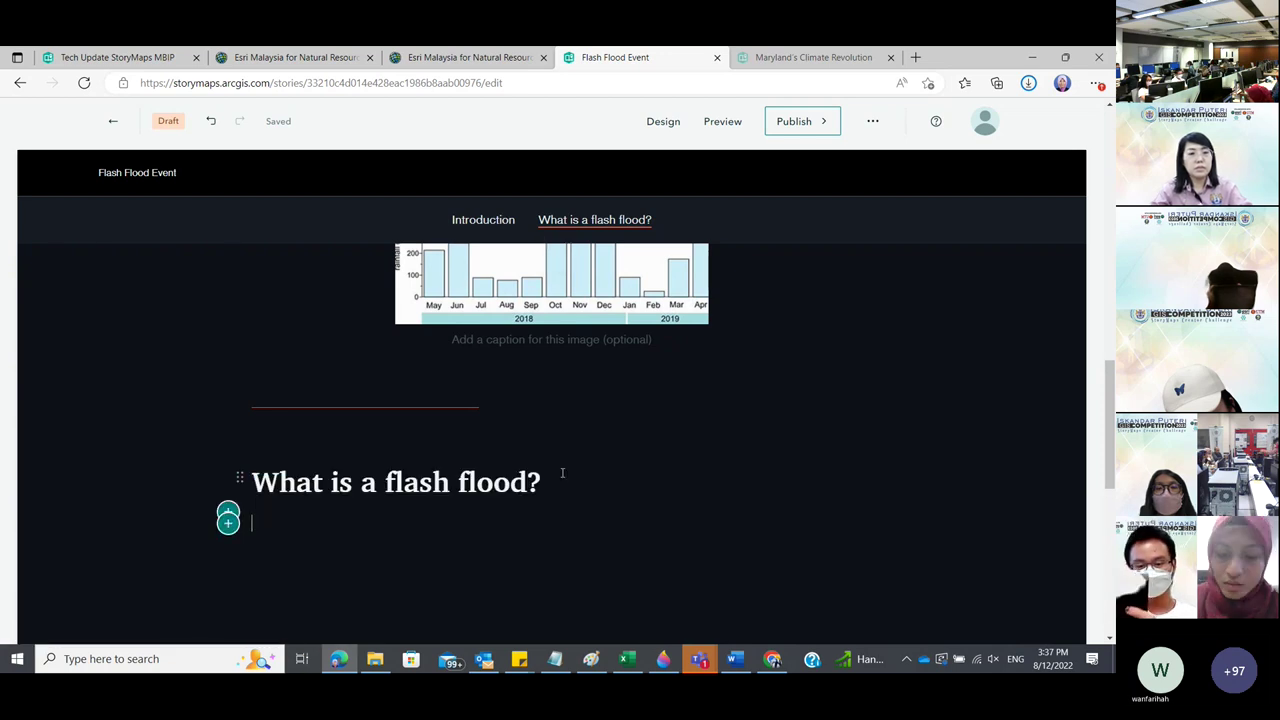
# Copy the two flash flood paragraphs under item No 7 of the DEMO_MBIP document in Word and return to the story.
pyautogui.click(738, 659)
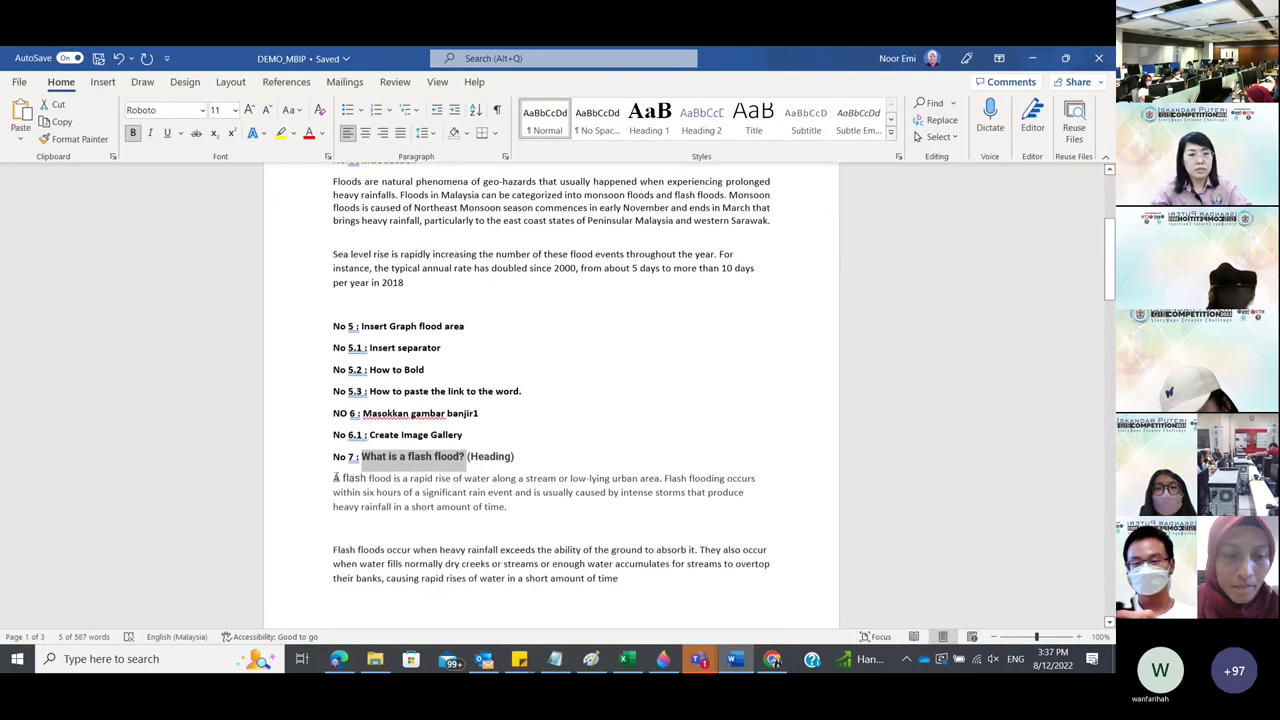
pyautogui.moveTo(336, 478); pyautogui.dragTo(637, 579)
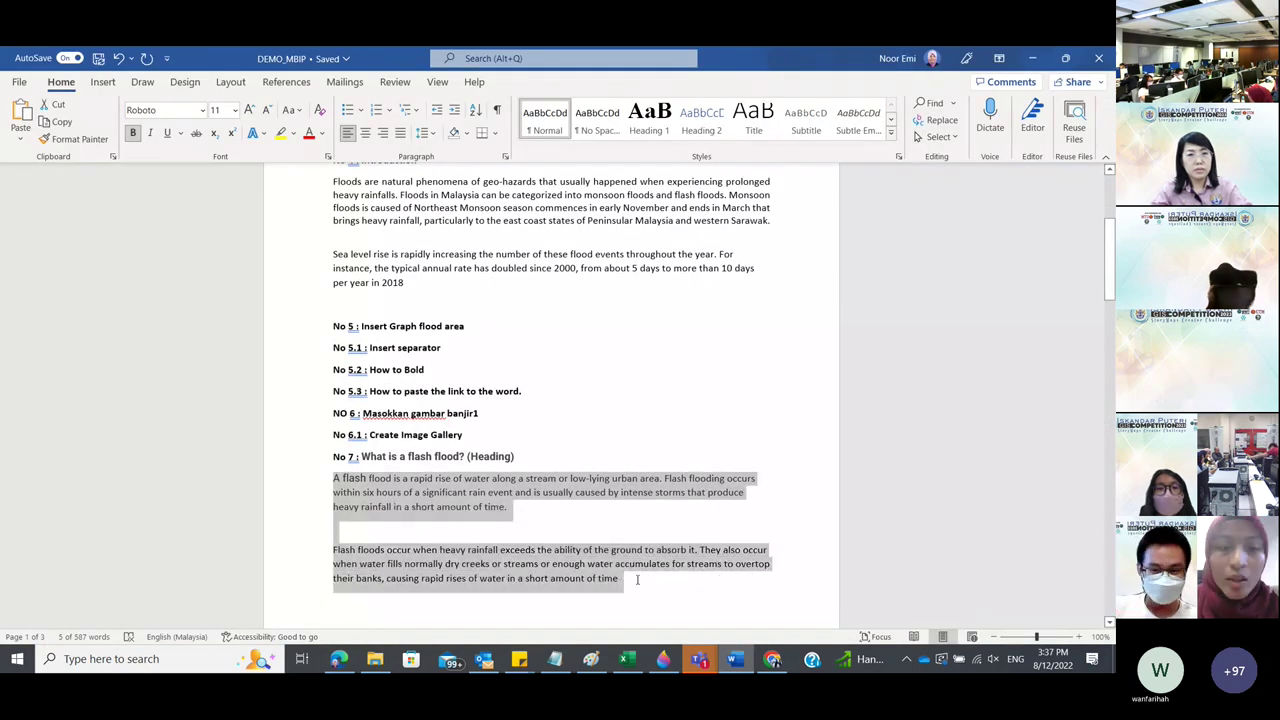
pyautogui.hotkey('alt', 'Tab')
# Paste the two copied paragraphs into a text block below the "What is a flash flood?" heading and remove the blank line between them.
pyautogui.click(228, 546)
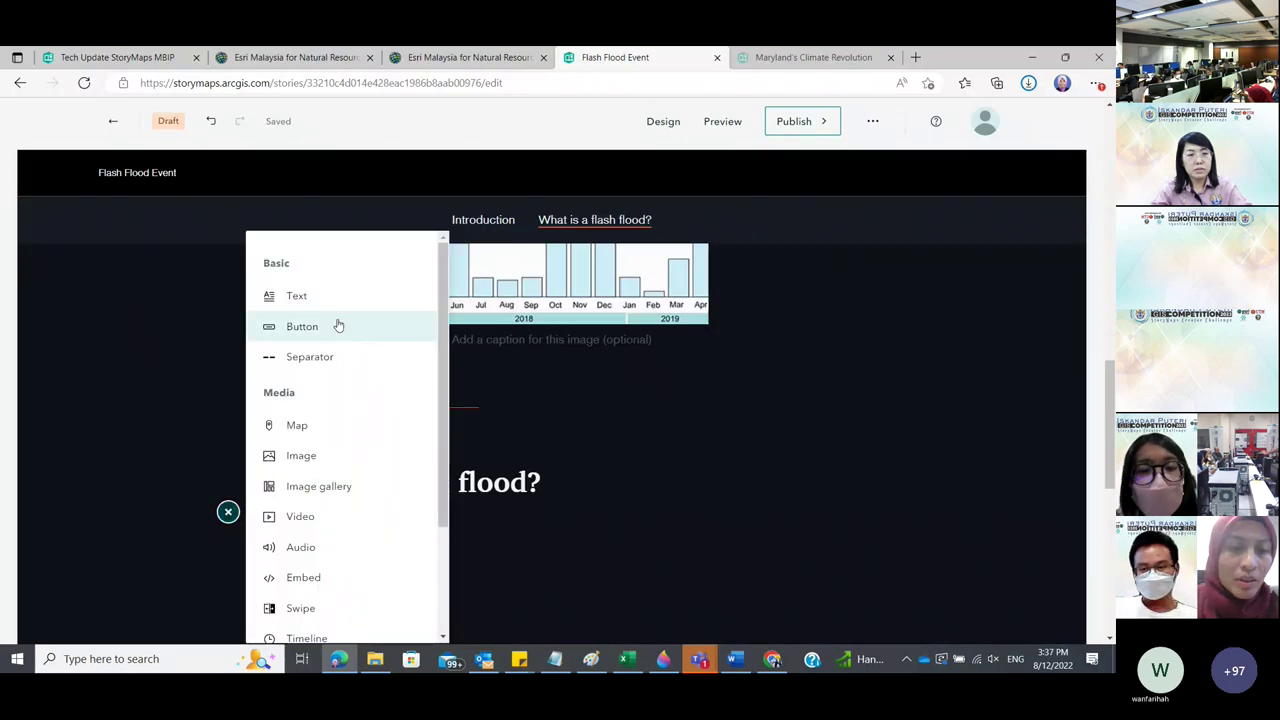
pyautogui.click(343, 291)
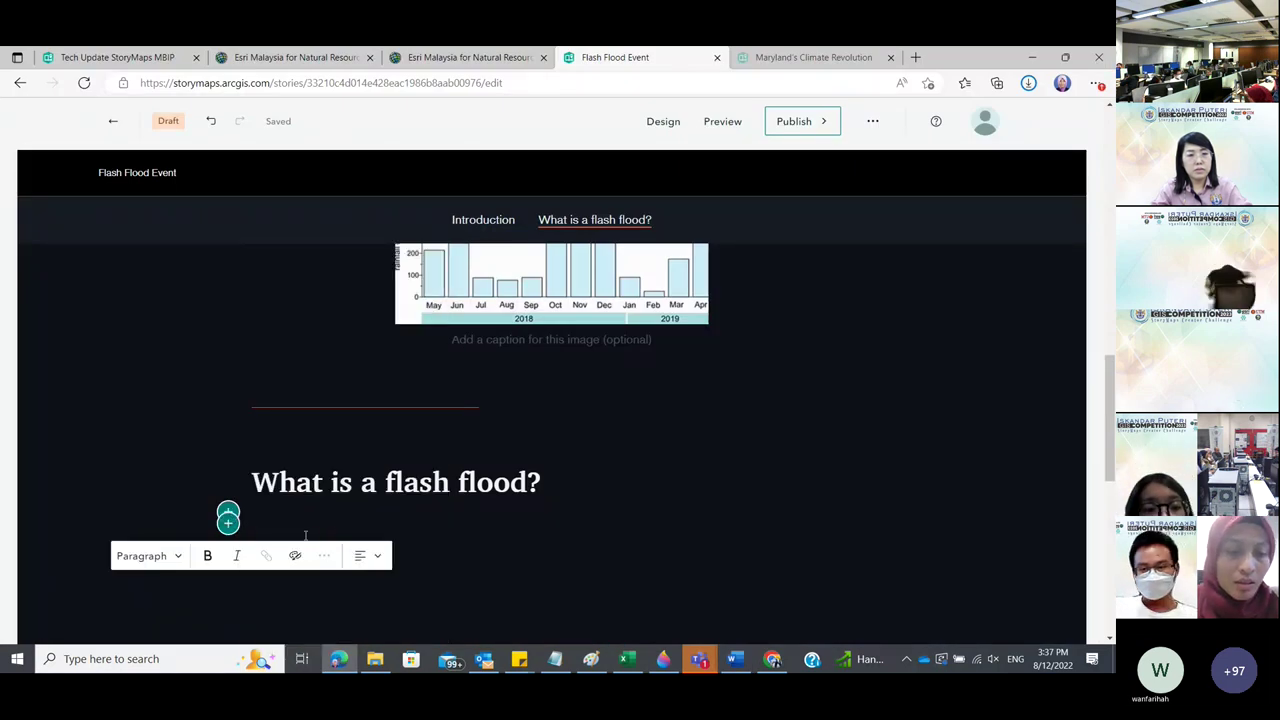
pyautogui.write('A flash flood is a rapid rise of water along a stream or low-lying urban area. Flash flooding occurs within six hours of a significant rain event and is usually caused by intense storms that produce heavy rainfall in a short amount of time.')
pyautogui.scroll(-2, 284, 494)
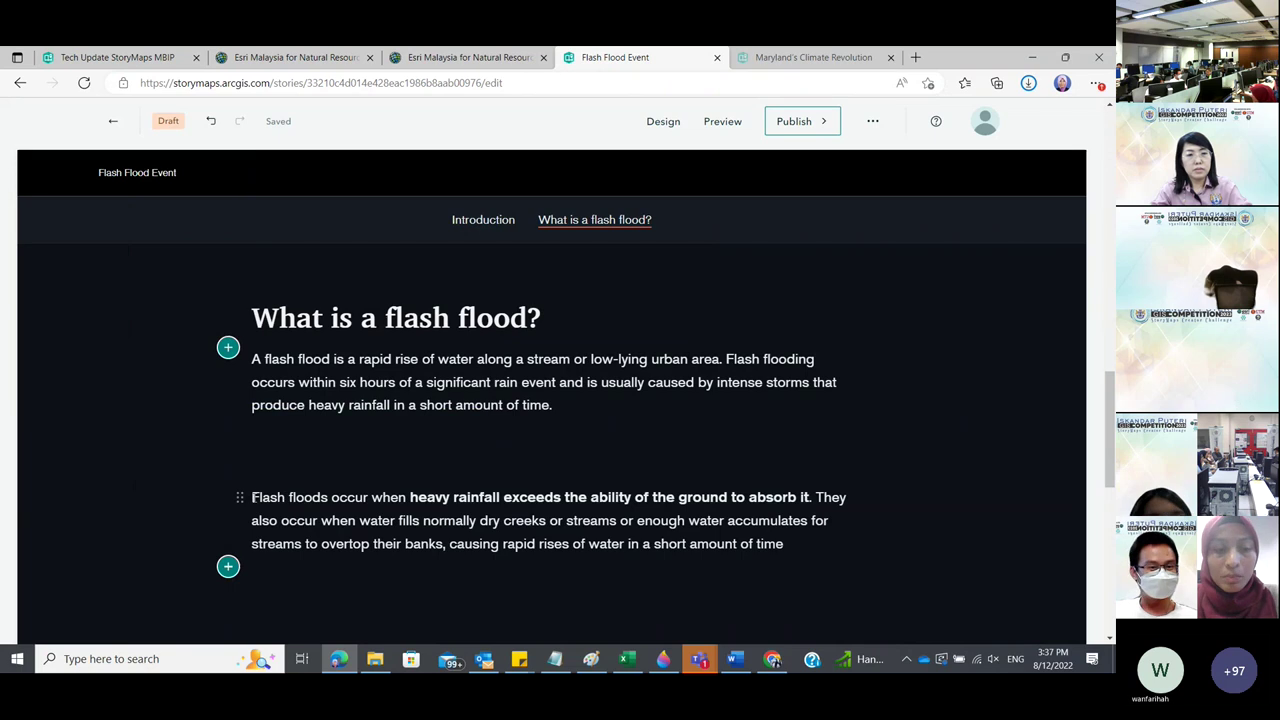
pyautogui.press('BackSpace')
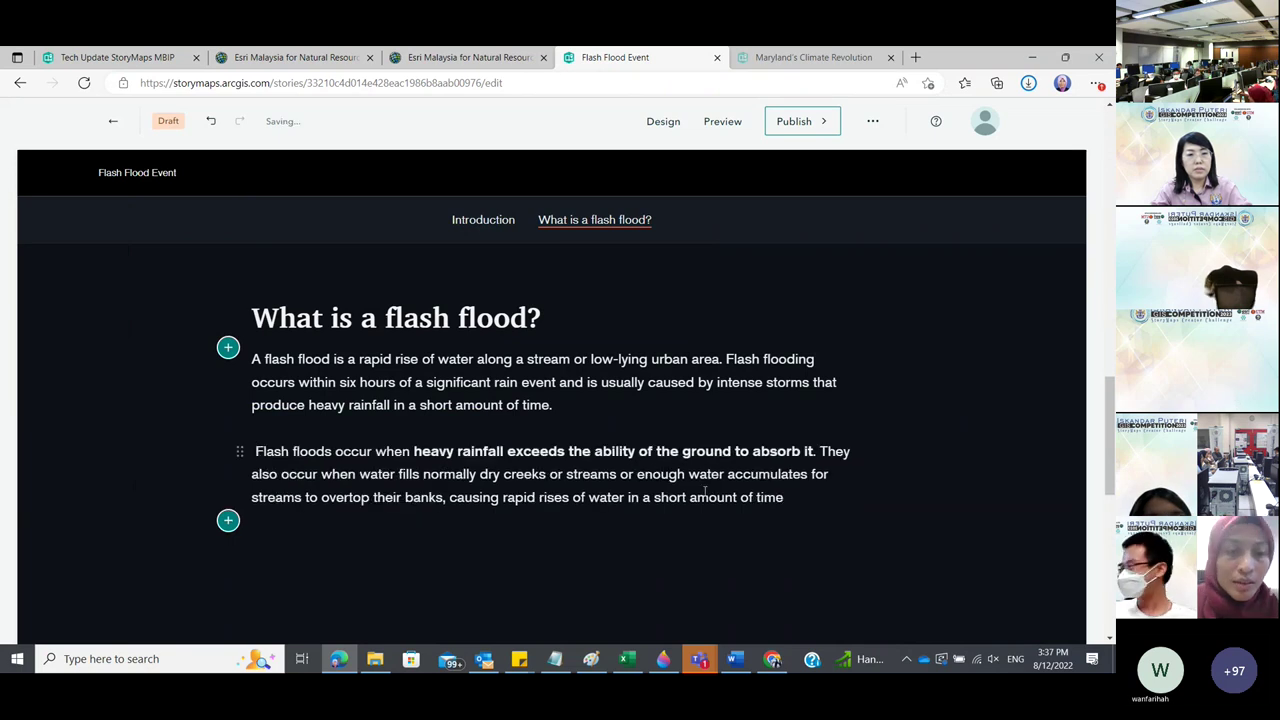
pyautogui.scroll(-2, 704, 490)
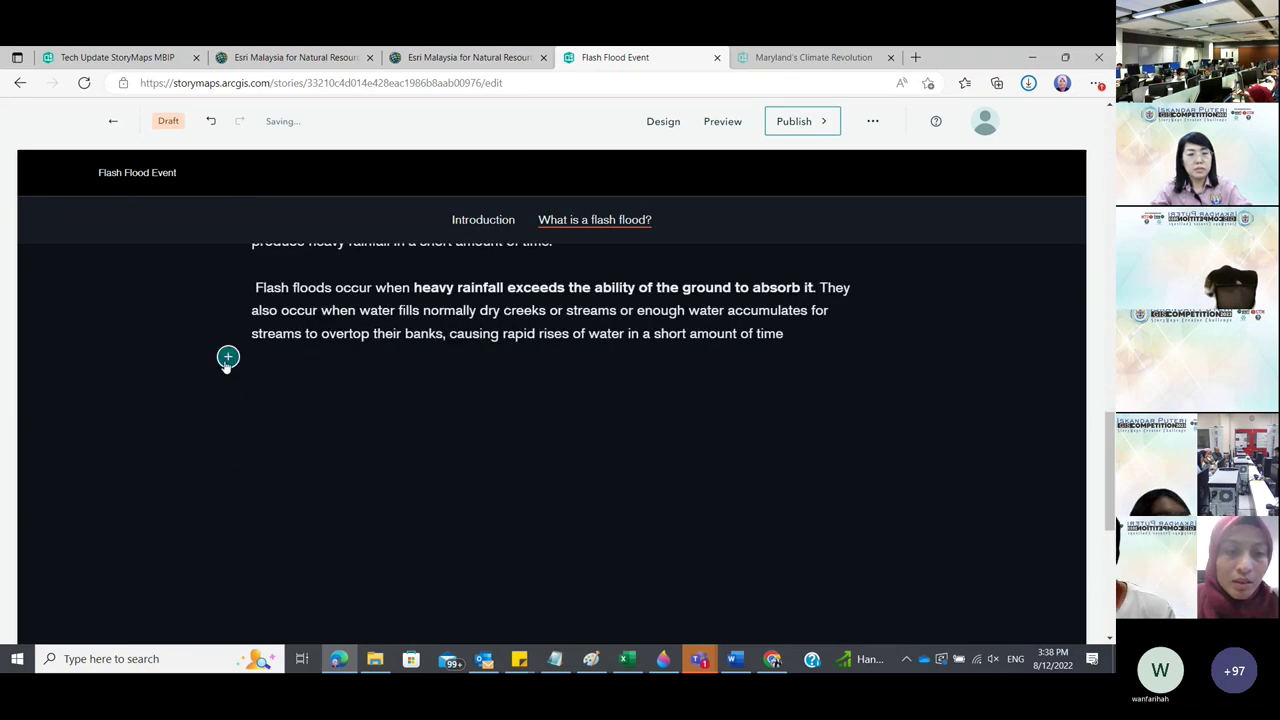
pyautogui.click(228, 357)
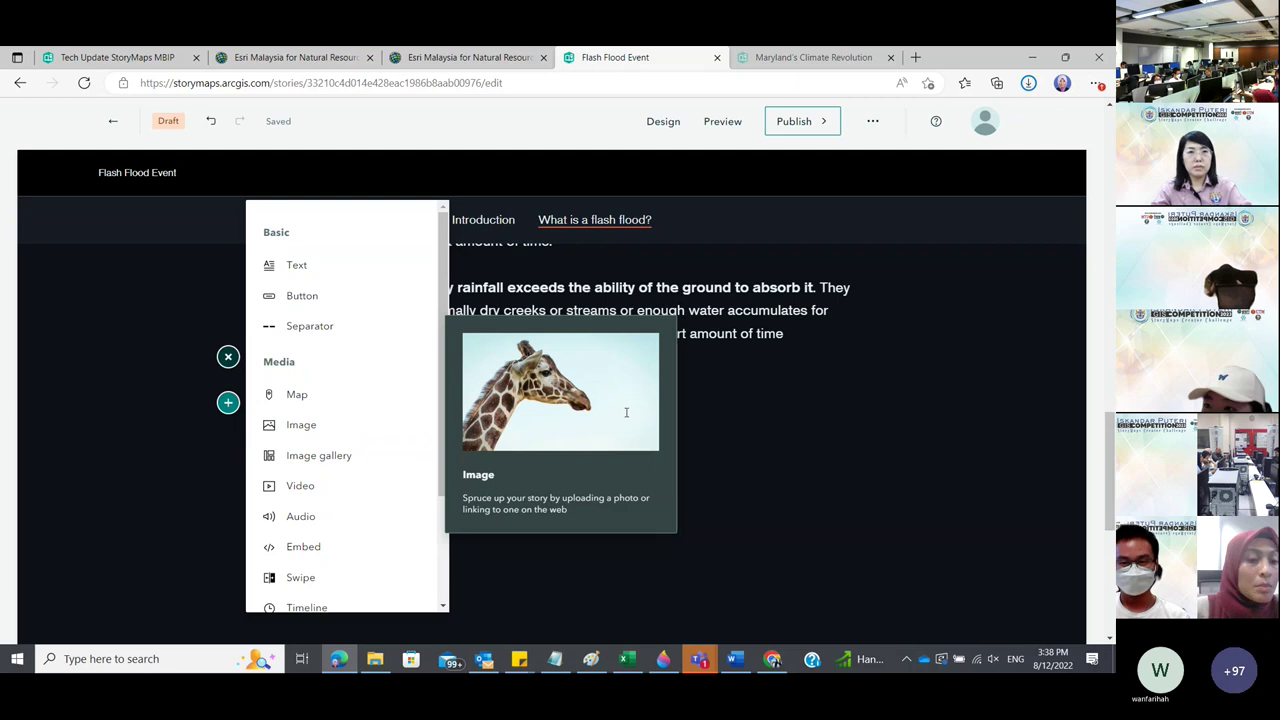
pyautogui.moveTo(313, 457)
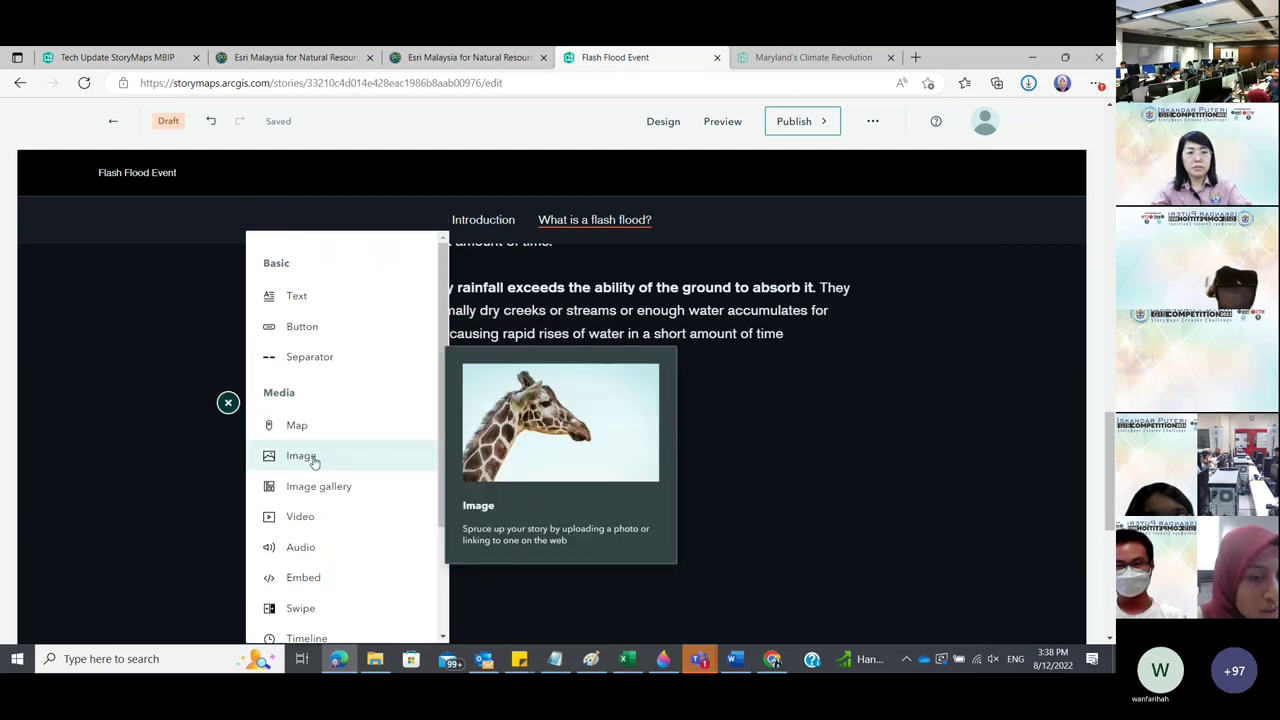
pyautogui.click(302, 456)
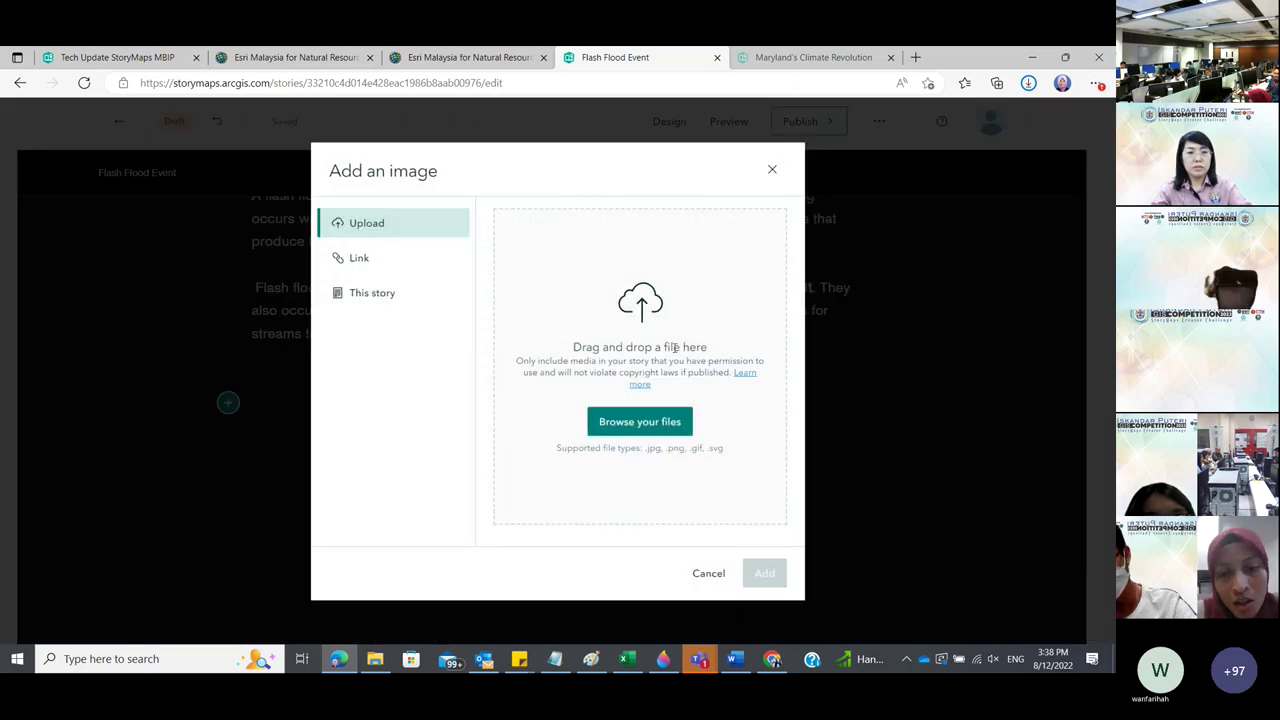
pyautogui.click(769, 169)
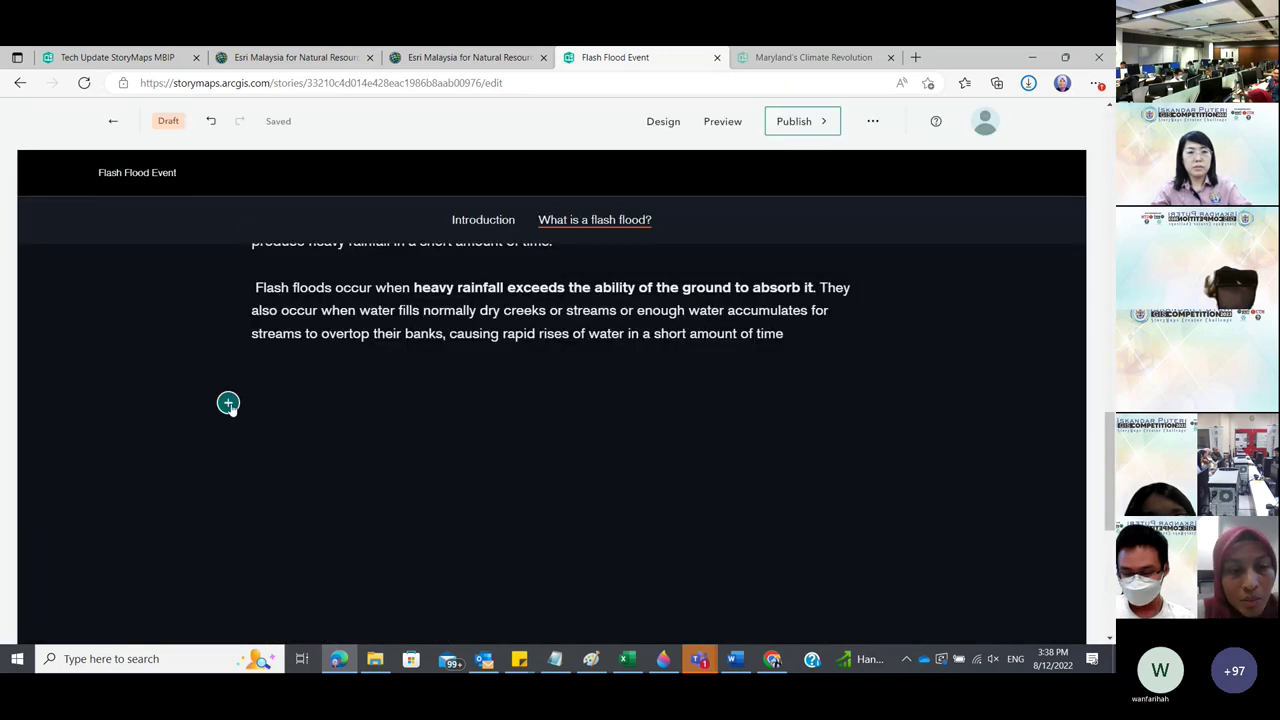
# Create an image gallery below the flash flood paragraphs with the image Flash_Flood__Collage_2 from the Demo folder.
pyautogui.click(228, 403)
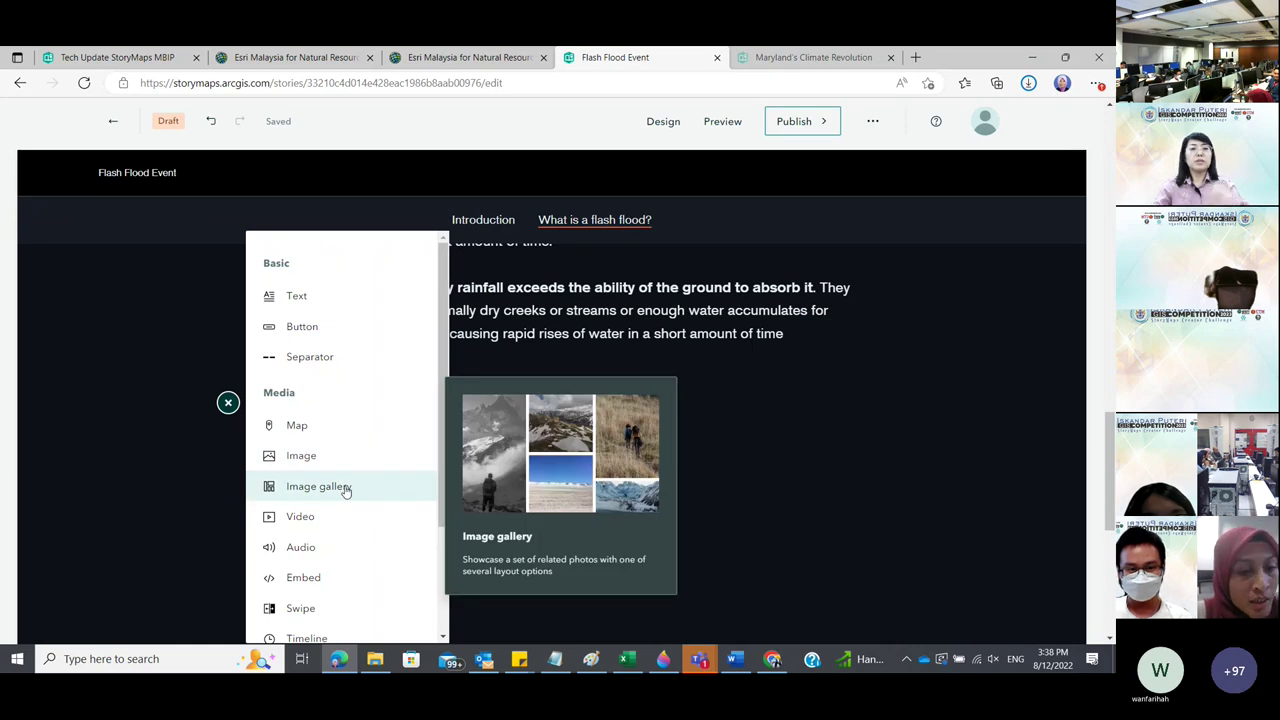
pyautogui.click(345, 488)
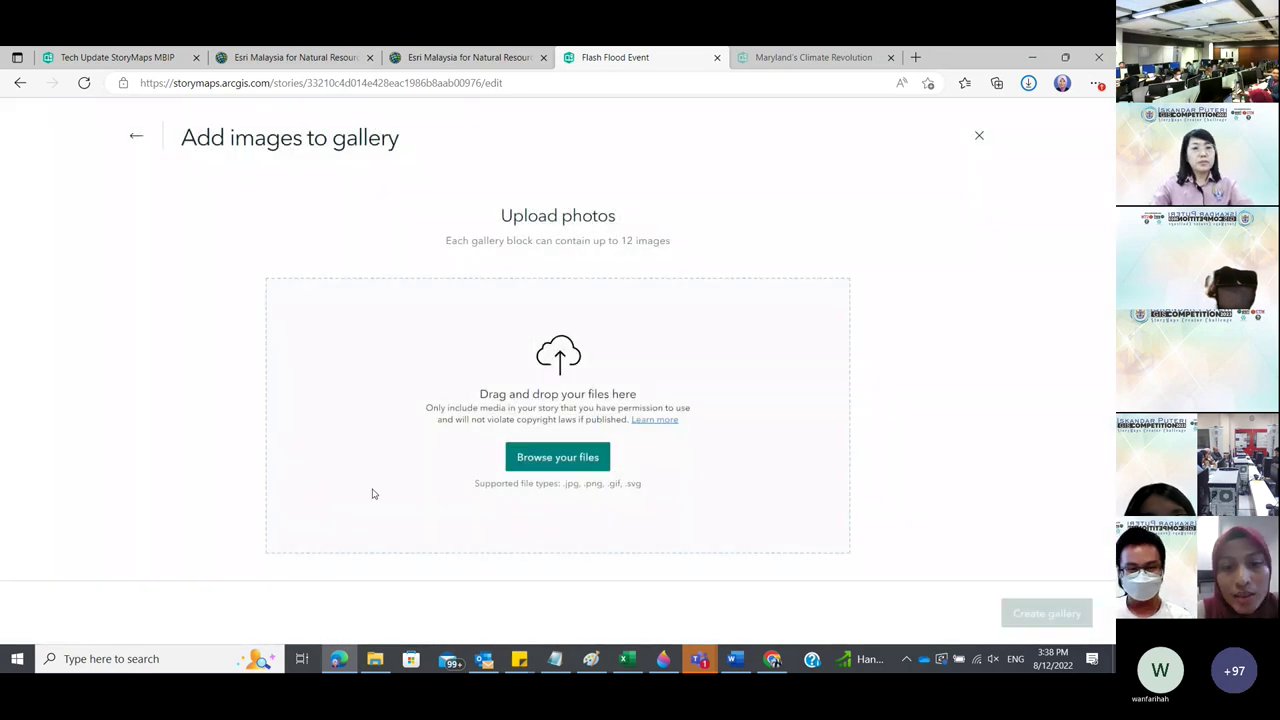
pyautogui.click(563, 455)
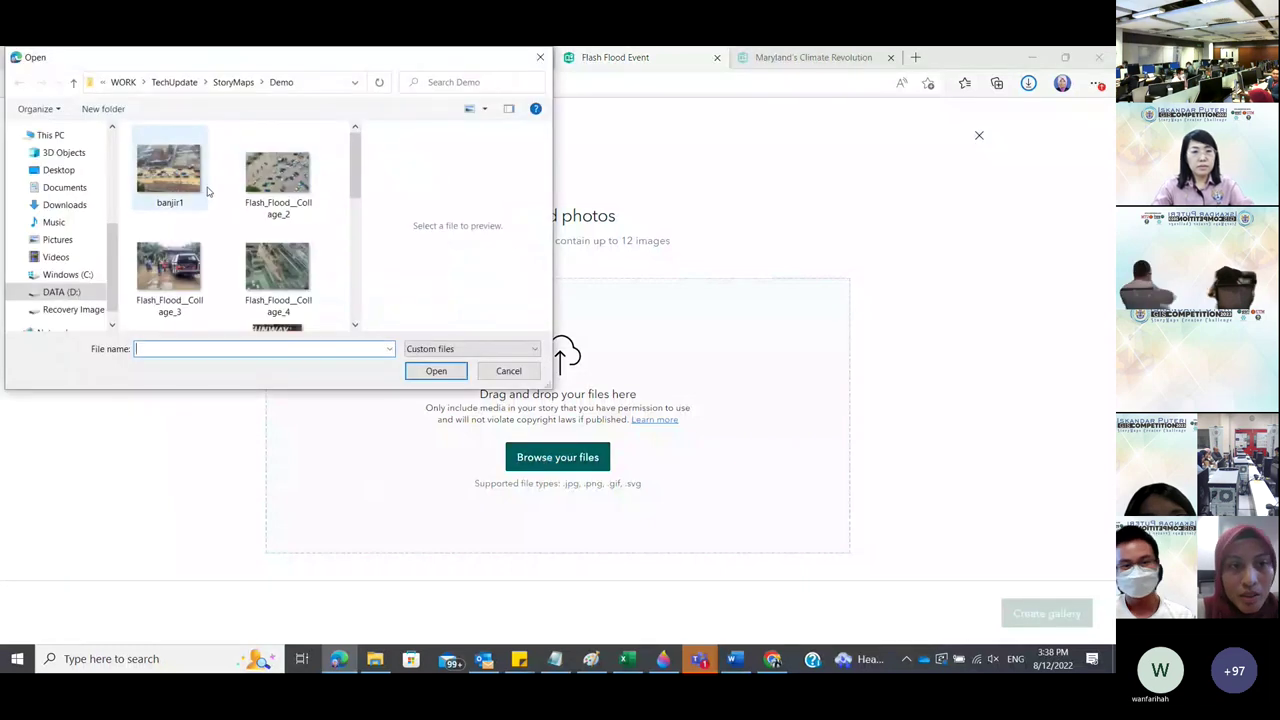
pyautogui.doubleClick(278, 175)
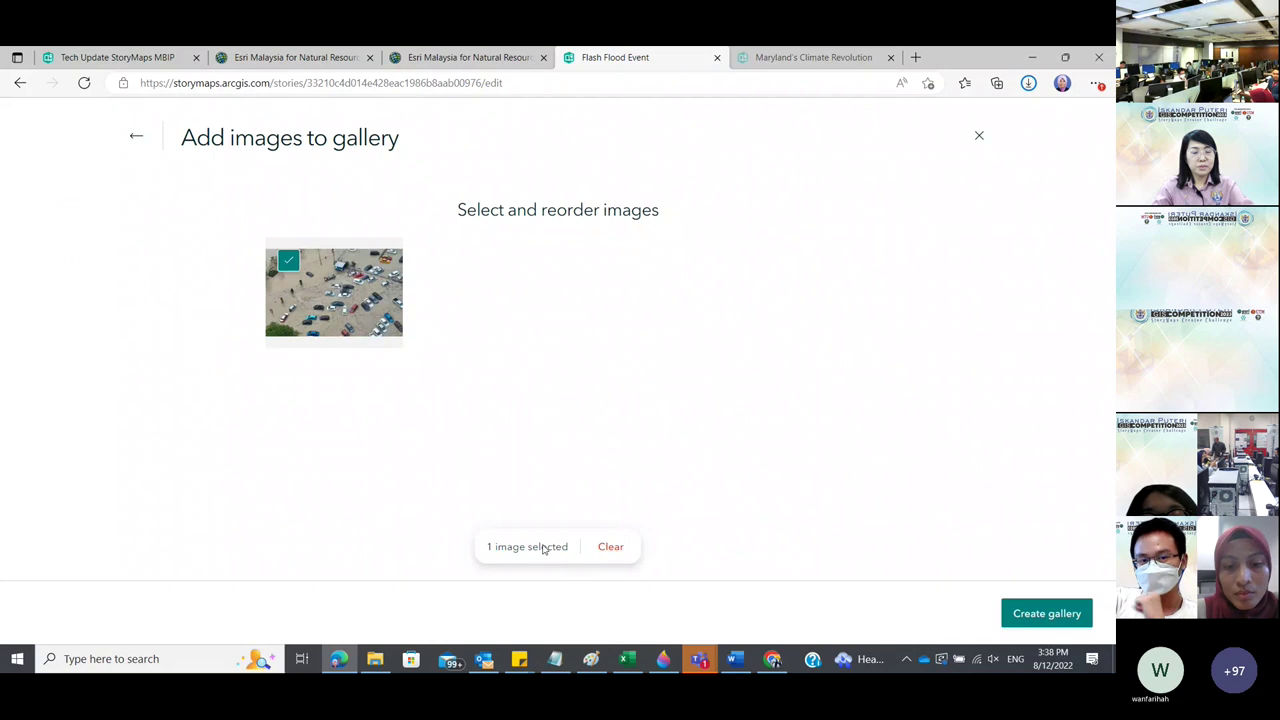
pyautogui.click(1040, 614)
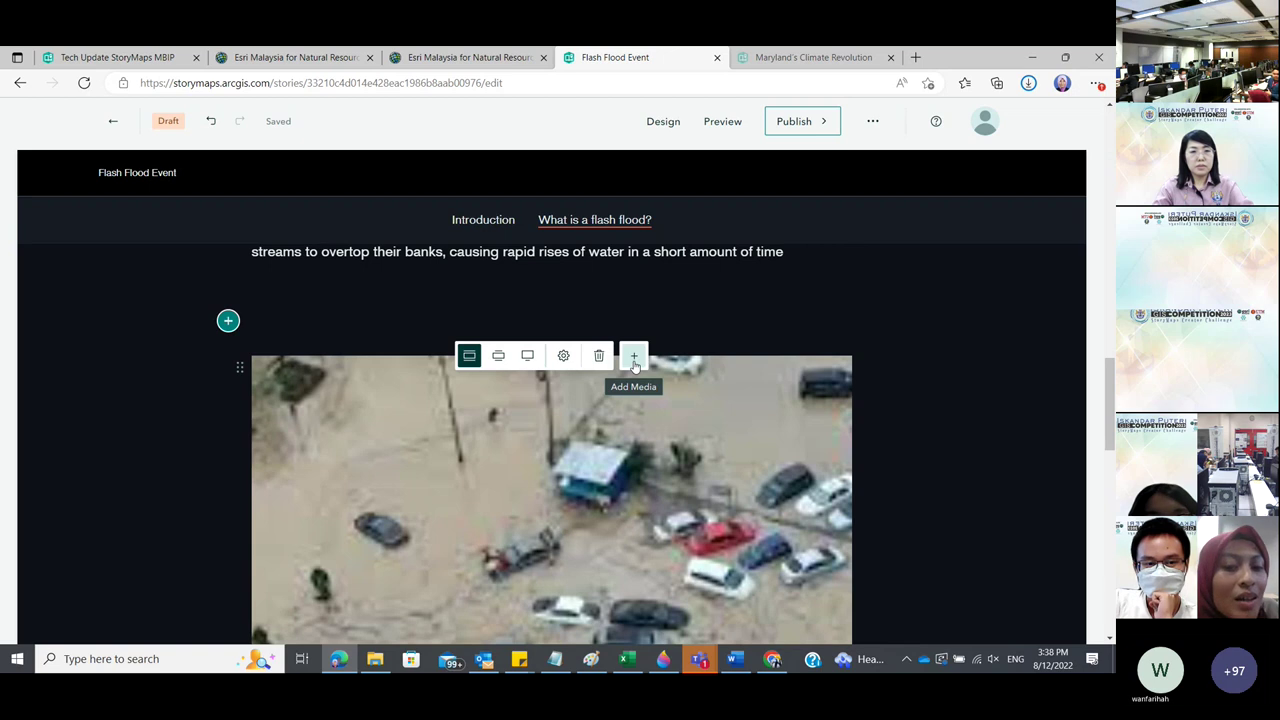
# Add the image Flash_Flood__Collage_3 to the gallery.
pyautogui.click(634, 358)
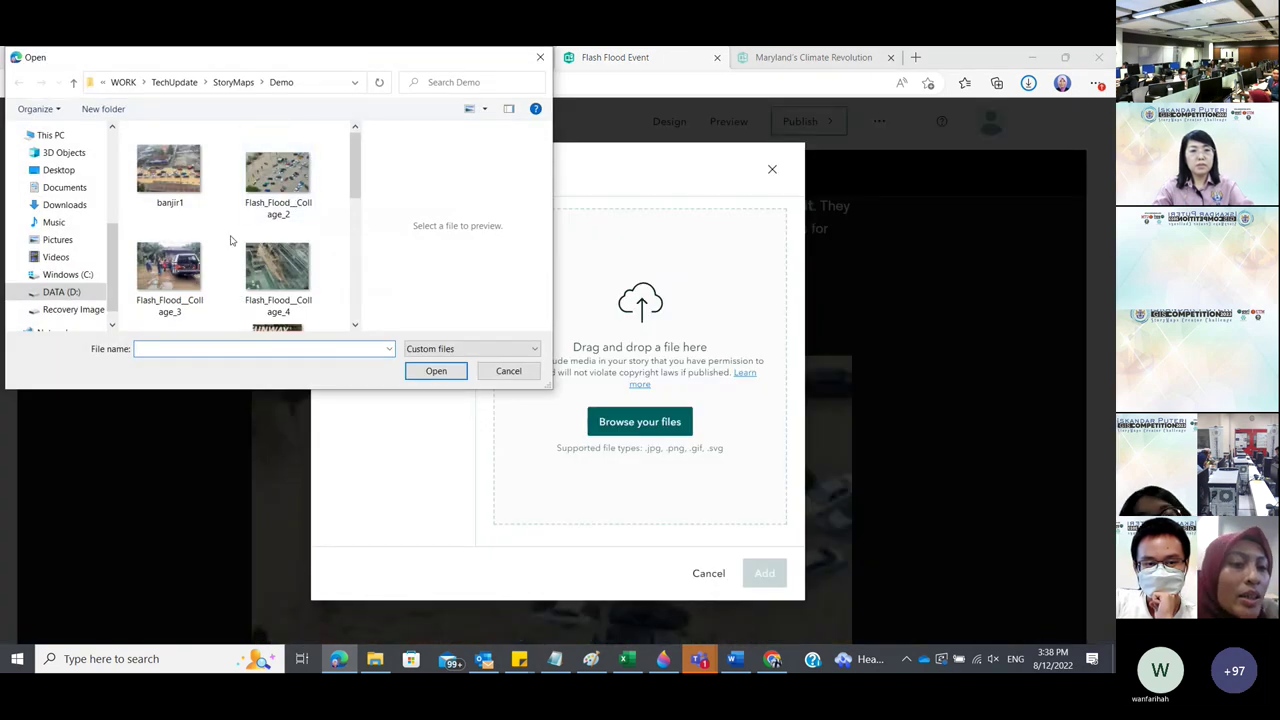
pyautogui.click(158, 285)
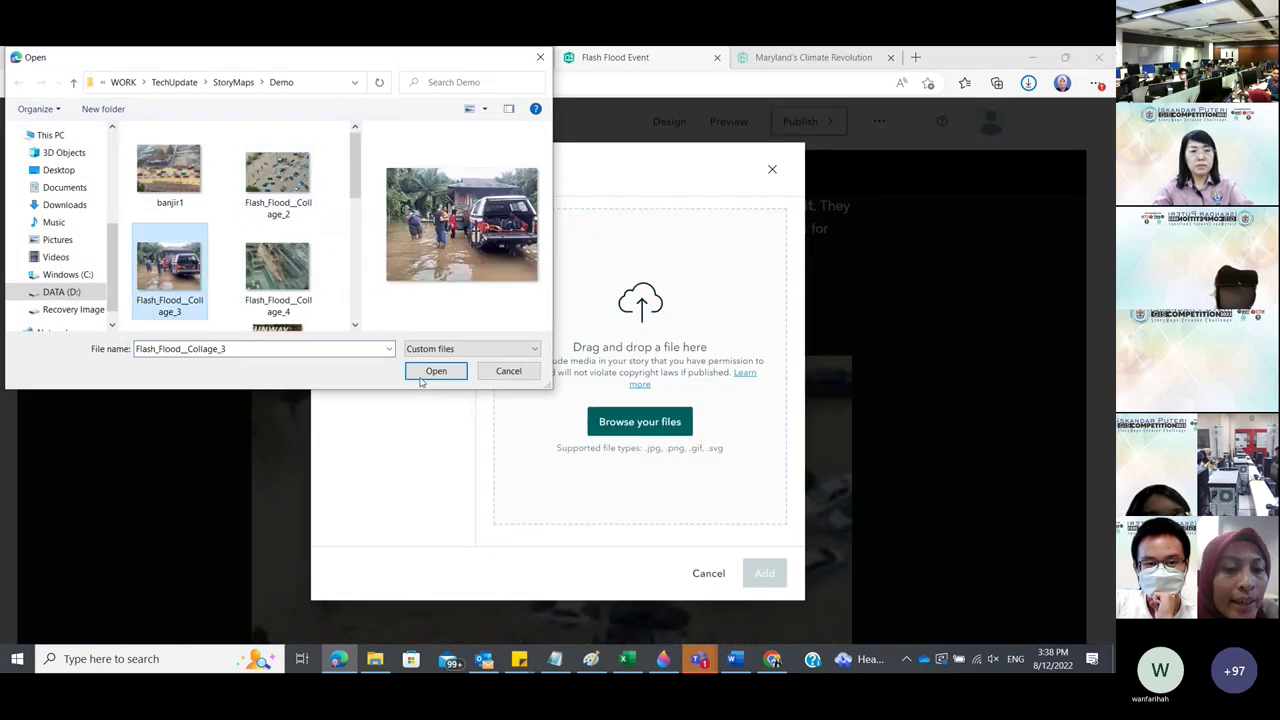
pyautogui.click(421, 378)
pyautogui.click(763, 572)
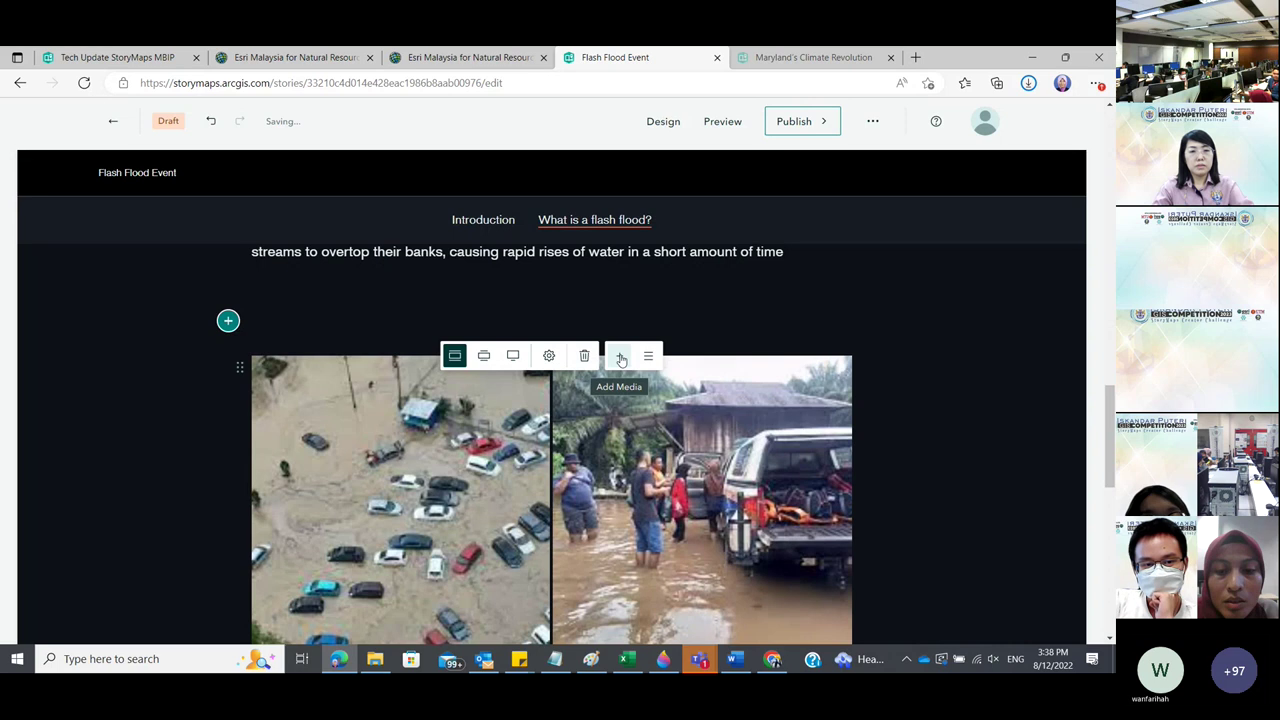
# Add the image Flash_Flood__Collage_4 to the gallery as its third picture.
pyautogui.click(620, 359)
pyautogui.click(285, 272)
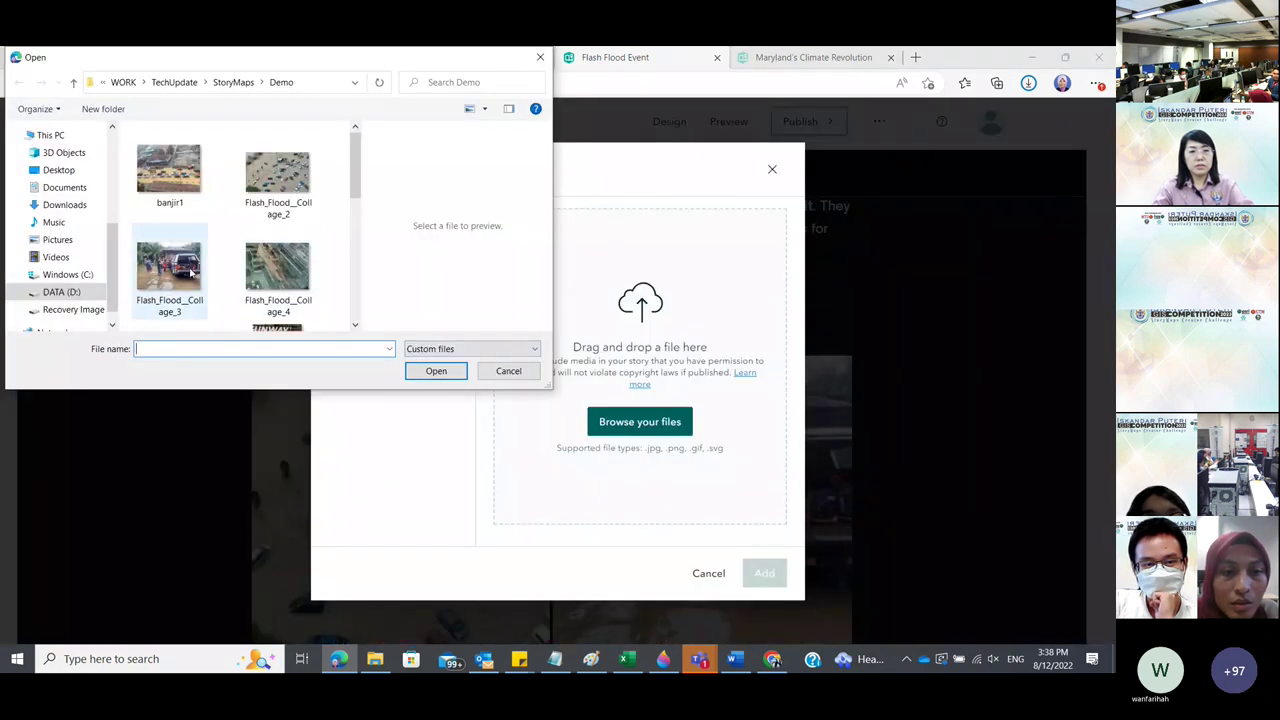
pyautogui.click(436, 371)
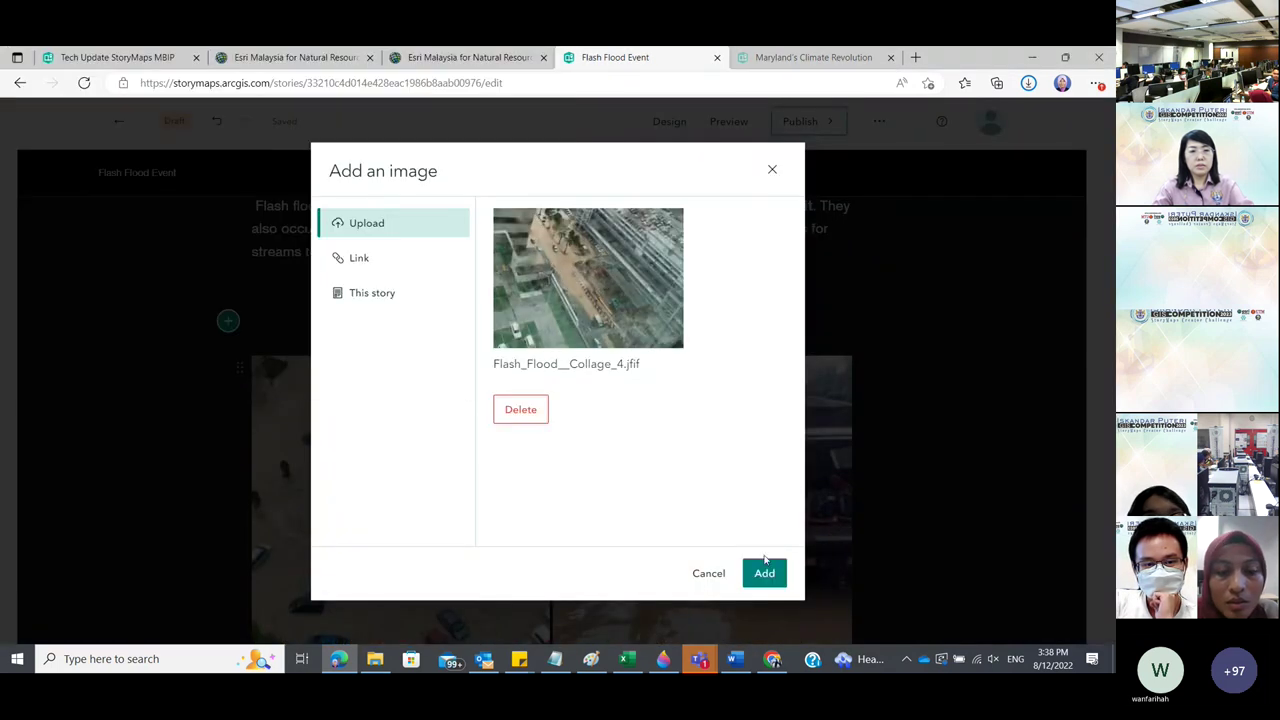
pyautogui.click(764, 572)
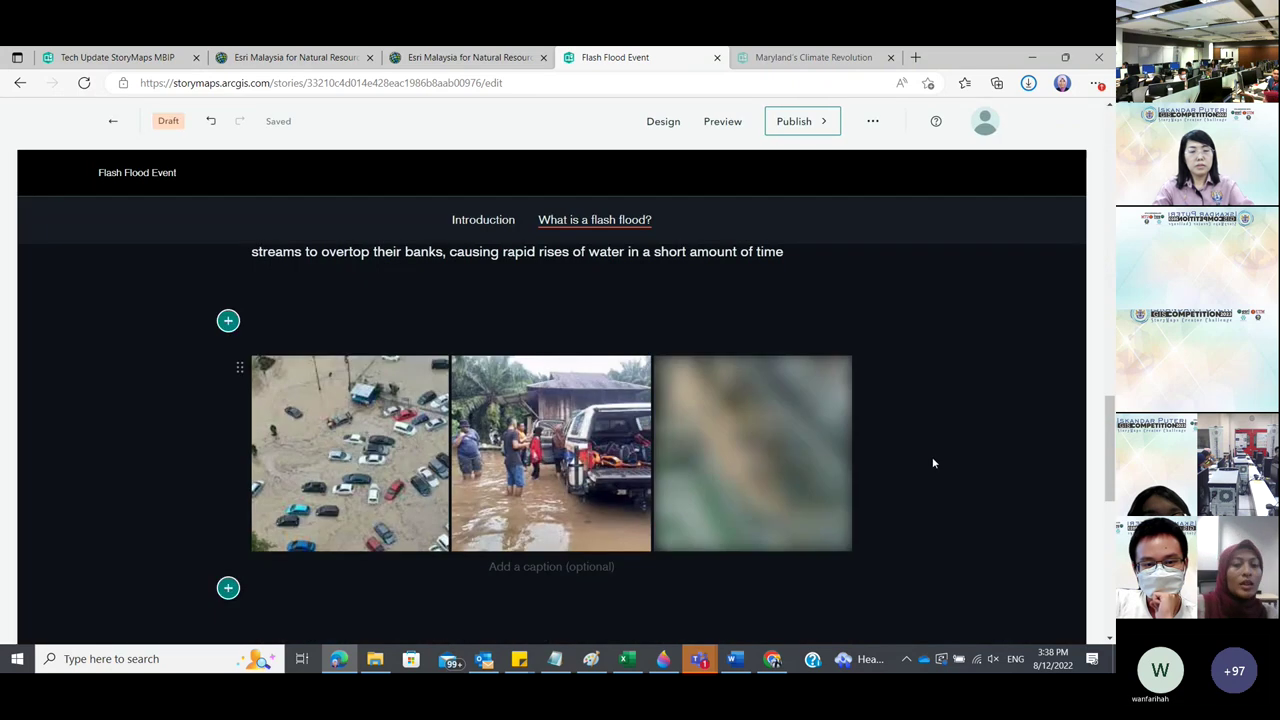
pyautogui.moveTo(834, 406)
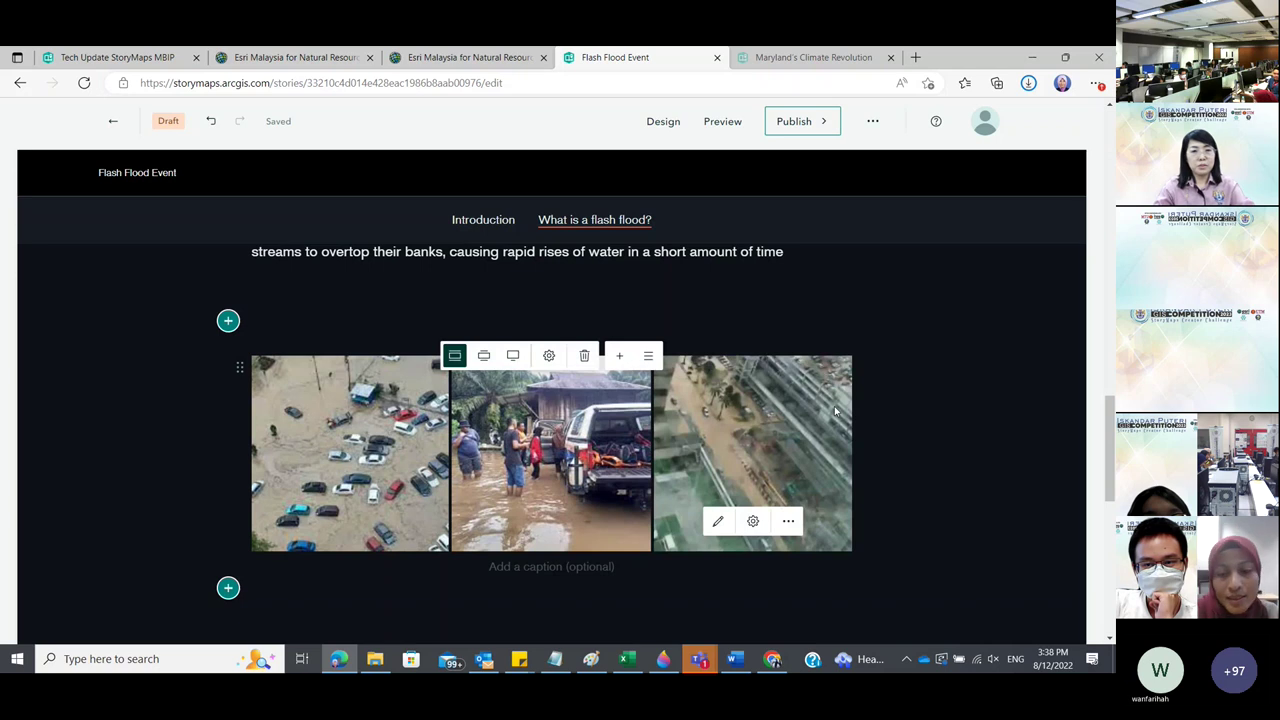
# Check the DEMO_MBIP document in Word for the items that follow the image gallery, and return to the story.
pyautogui.scroll(-1, 834, 406)
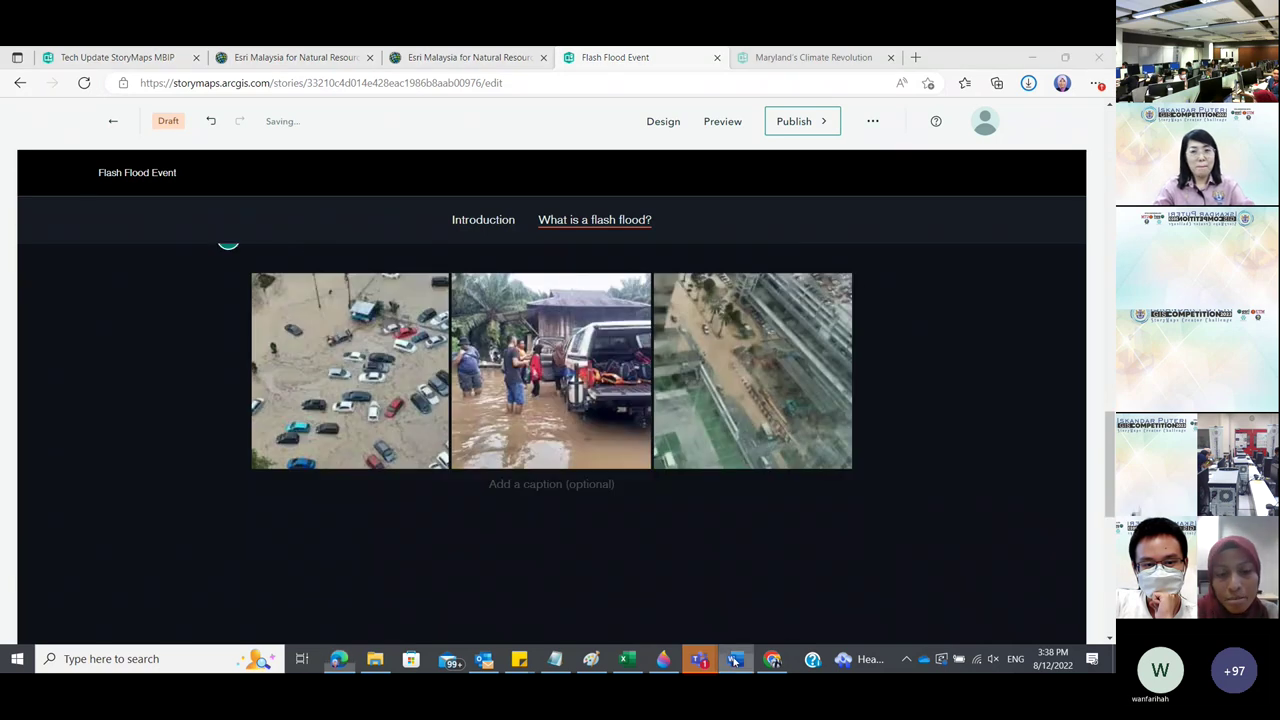
pyautogui.click(735, 661)
pyautogui.scroll(-5, 647, 468)
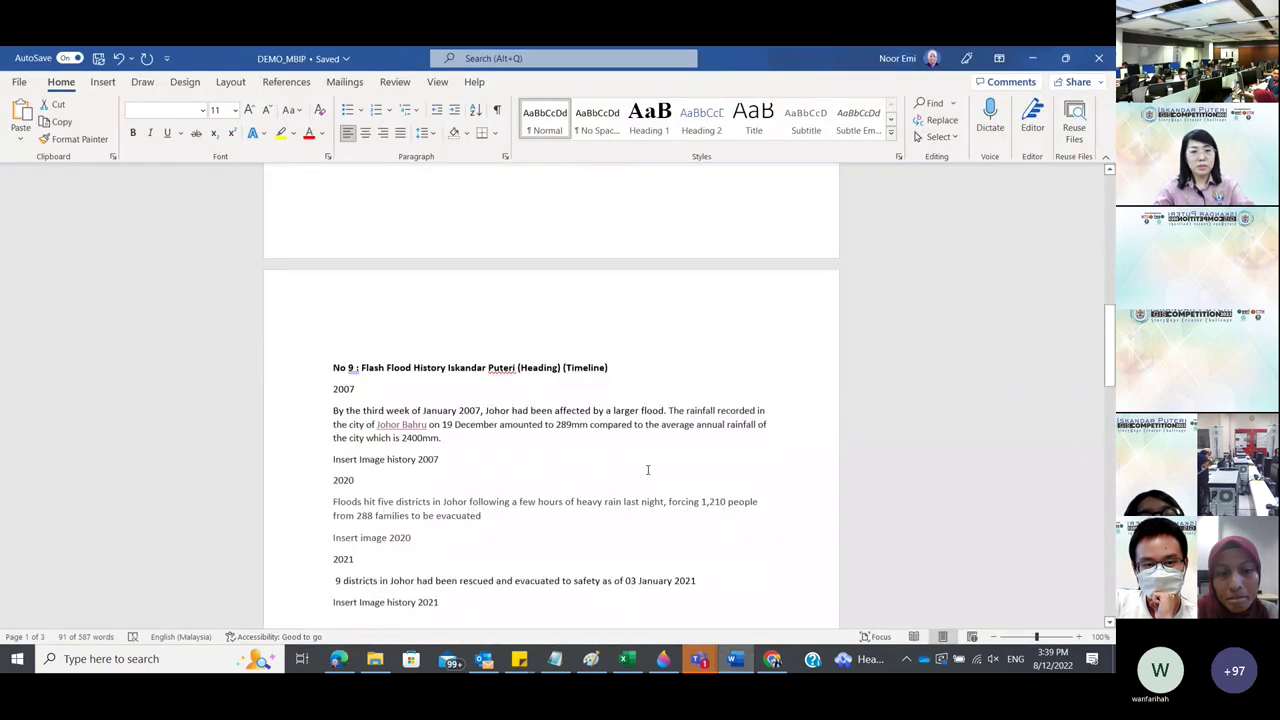
pyautogui.click(1034, 58)
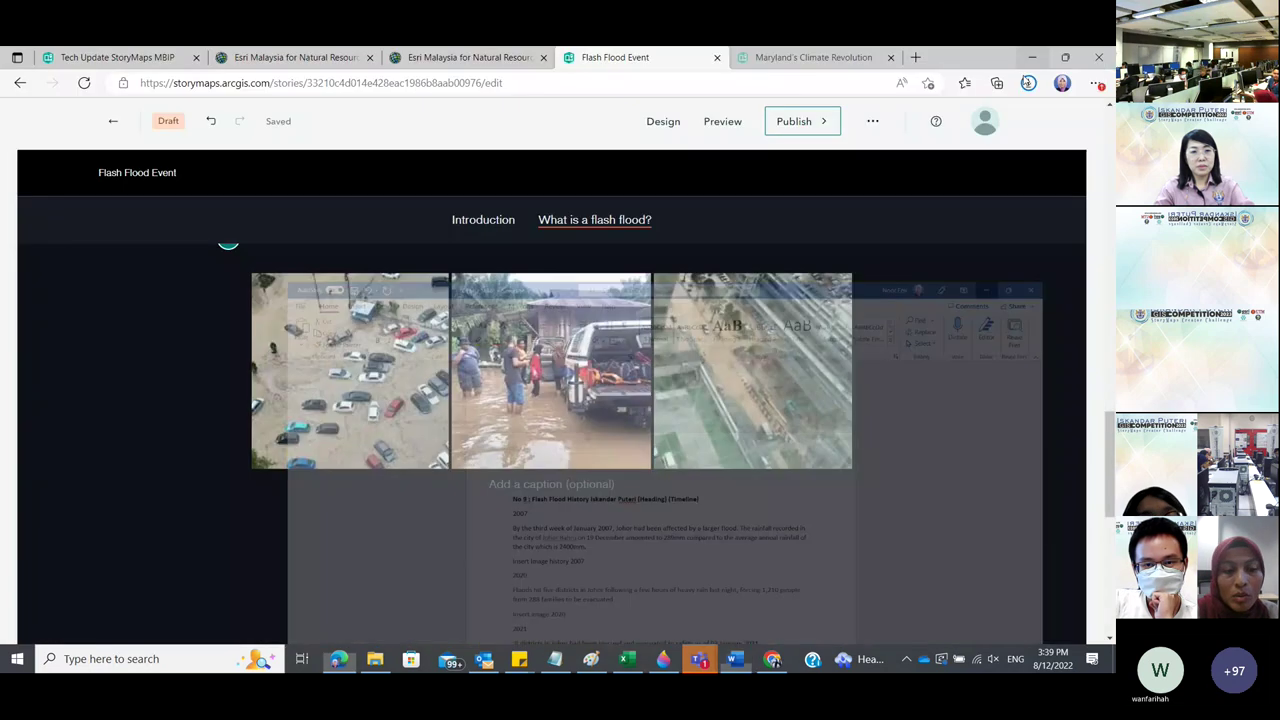
pyautogui.click(228, 504)
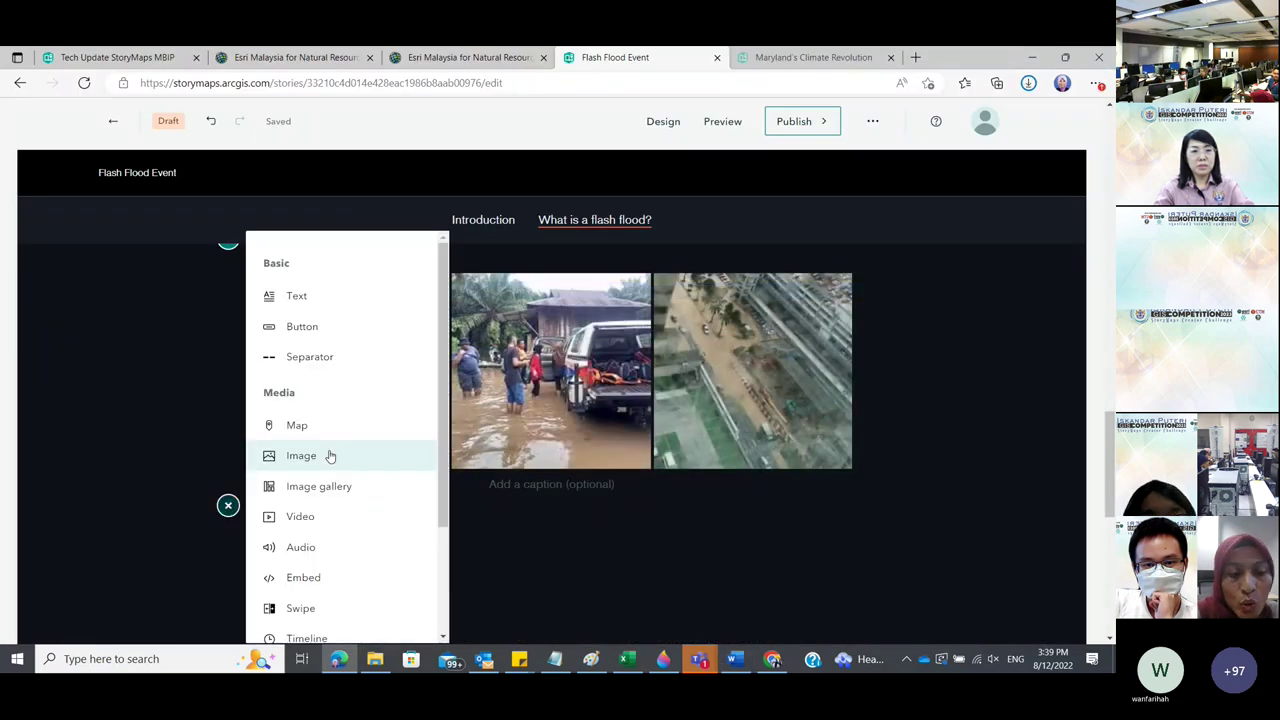
pyautogui.scroll(-1, 329, 452)
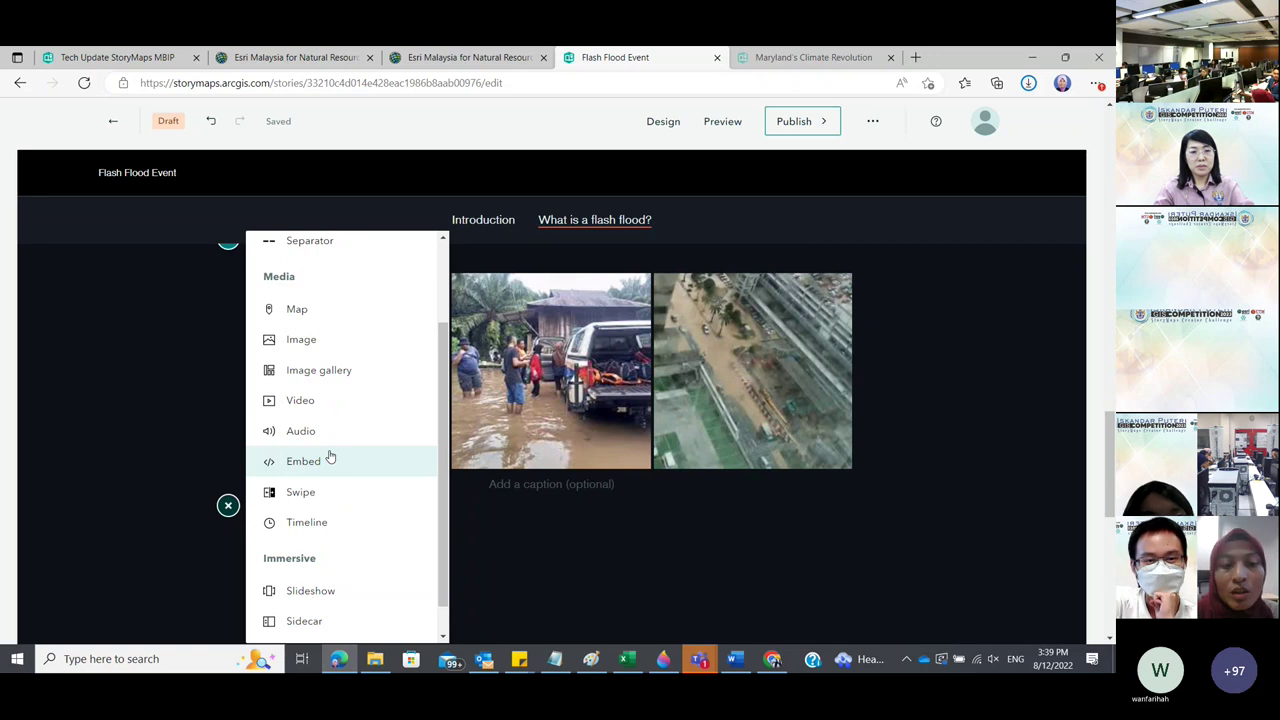
pyautogui.click(318, 522)
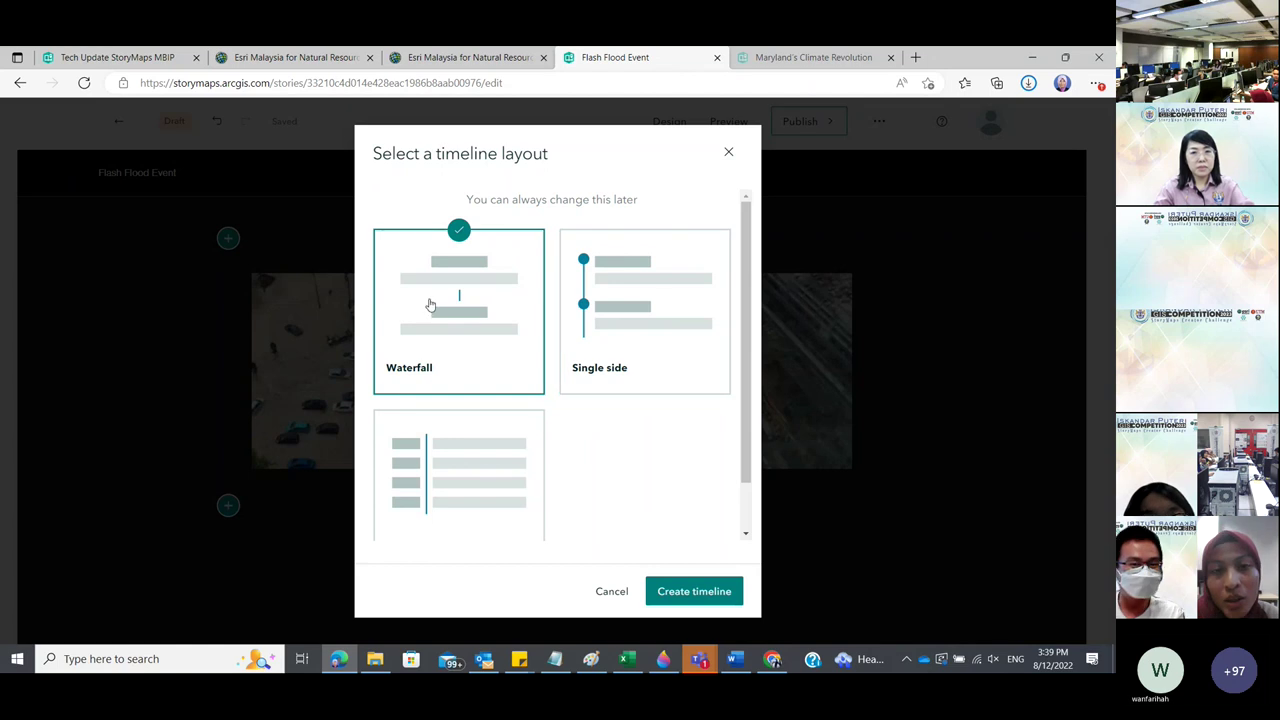
pyautogui.click(728, 152)
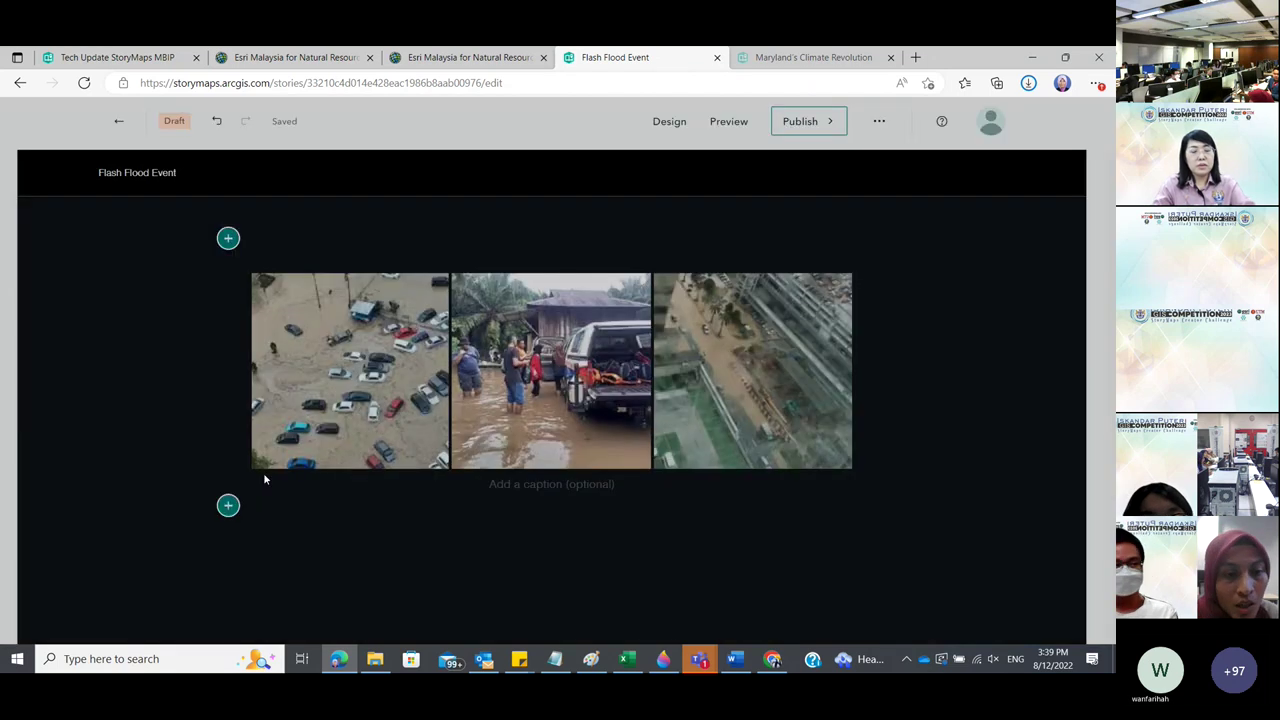
# Insert a timeline block with the Single side layout below the image gallery.
pyautogui.click(228, 505)
pyautogui.scroll(-3, 335, 450)
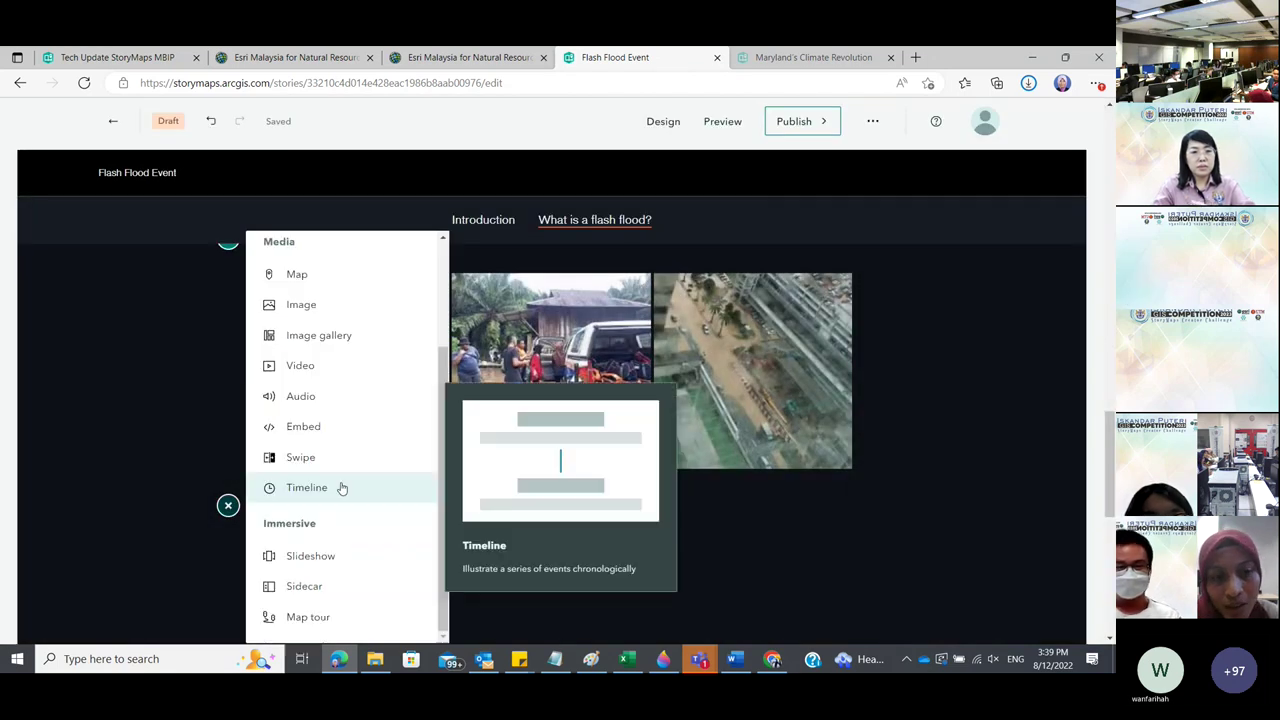
pyautogui.click(341, 487)
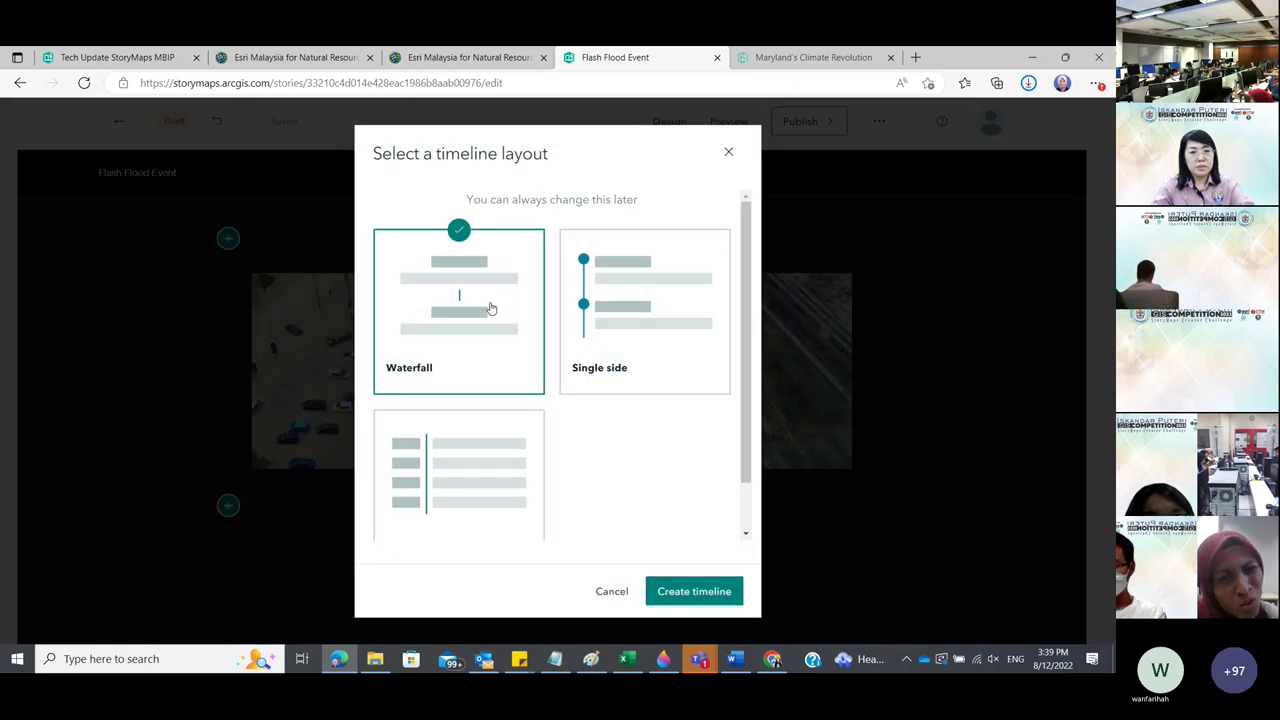
pyautogui.click(621, 315)
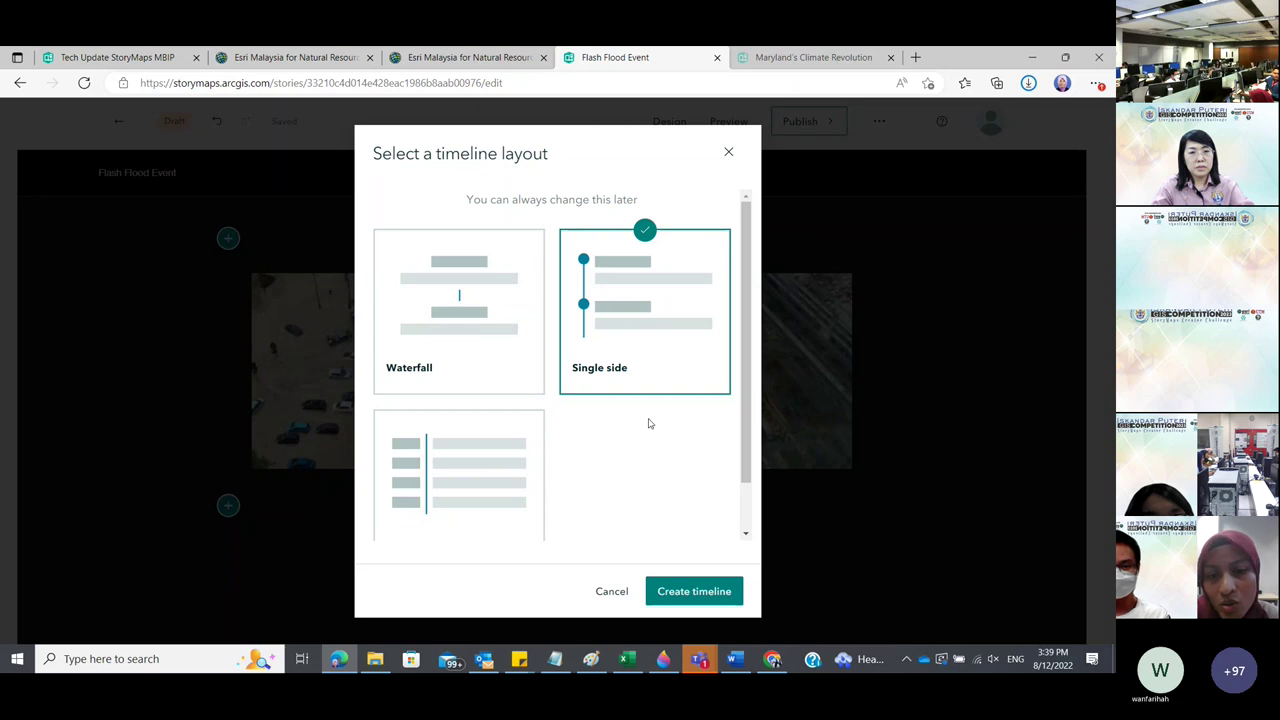
pyautogui.click(671, 592)
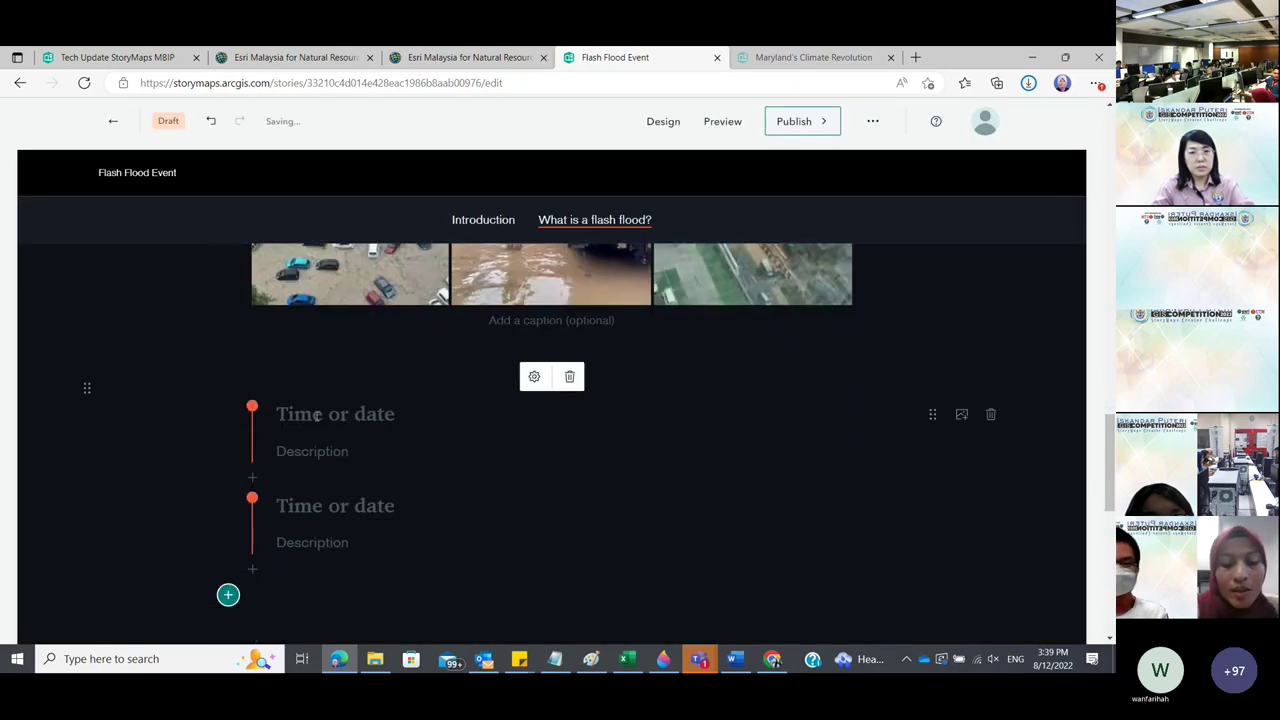
# Title the first two timeline events 2007 and 2020, and add a third event titled 2021.
pyautogui.click(316, 416)
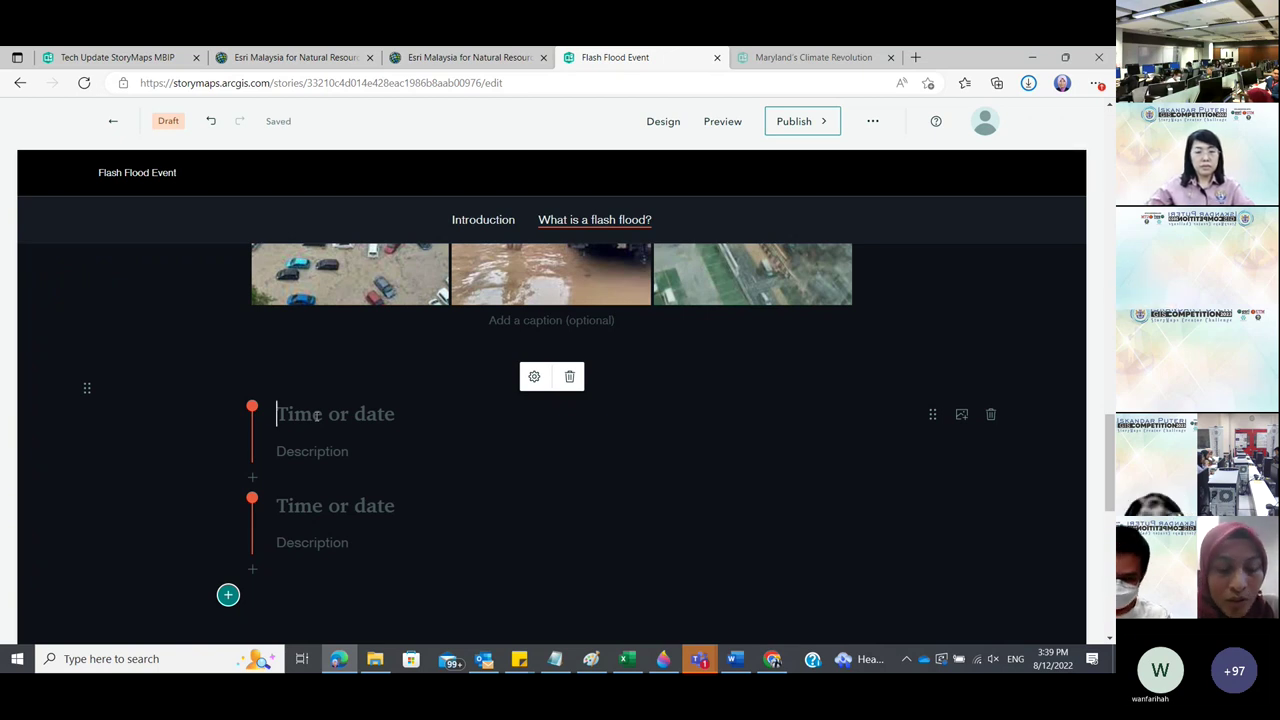
pyautogui.write('2007')
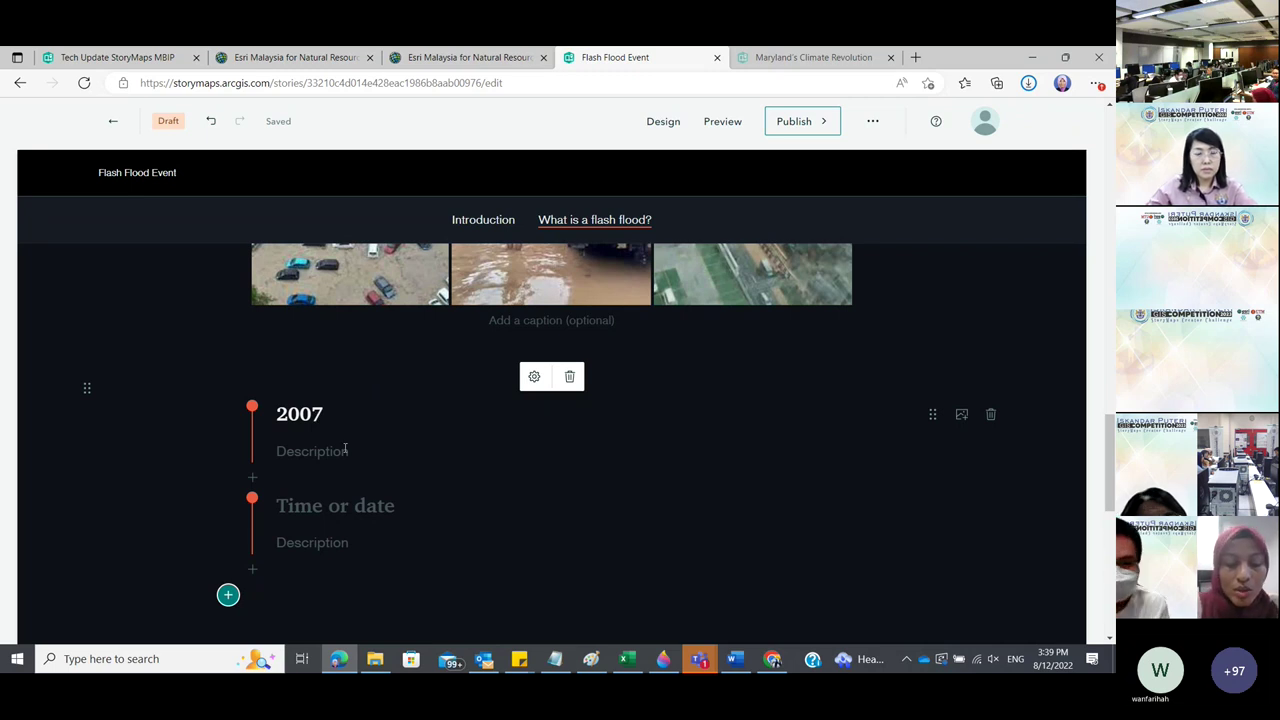
pyautogui.click(317, 505)
pyautogui.write('2020')
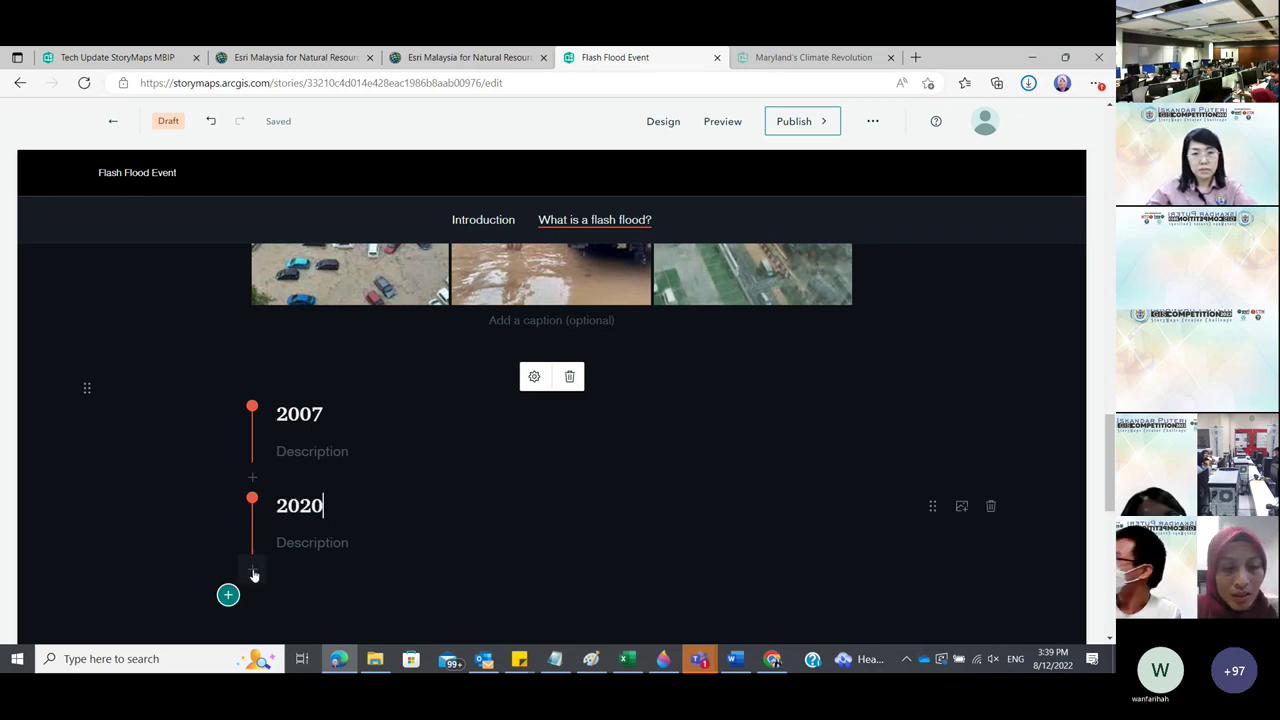
pyautogui.click(252, 569)
pyautogui.click(275, 497)
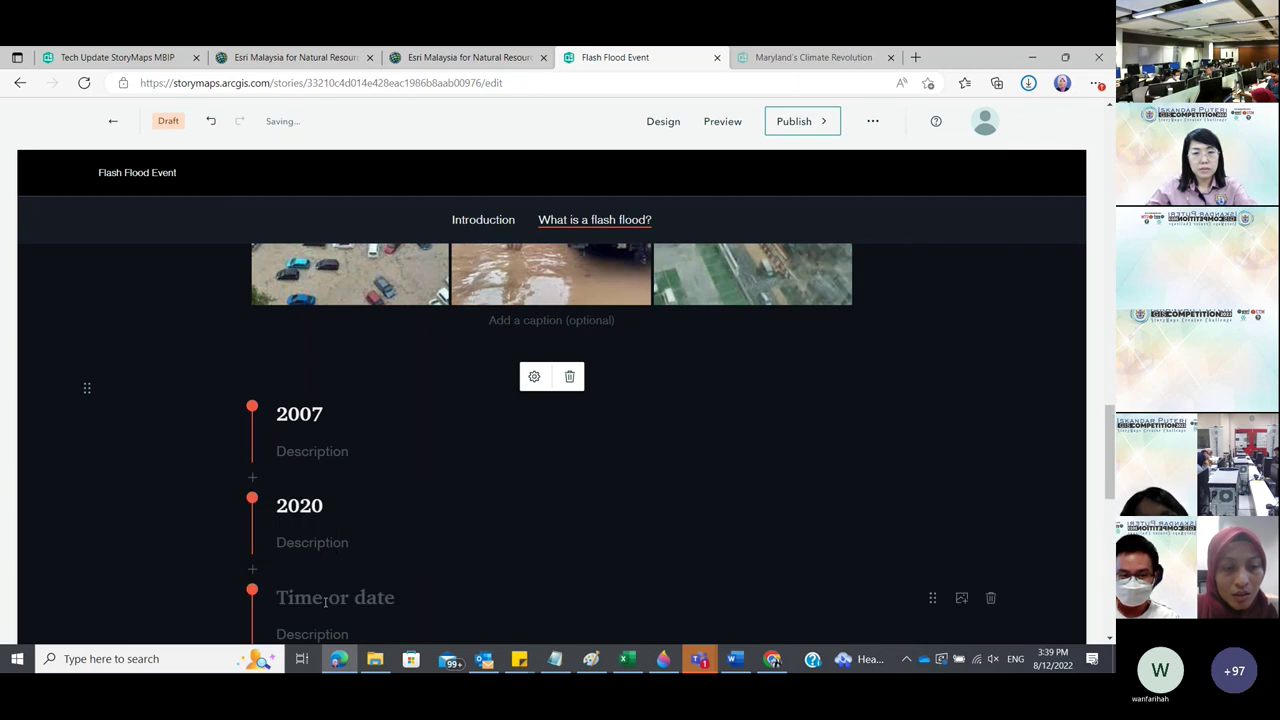
pyautogui.click(326, 600)
pyautogui.write('2021')
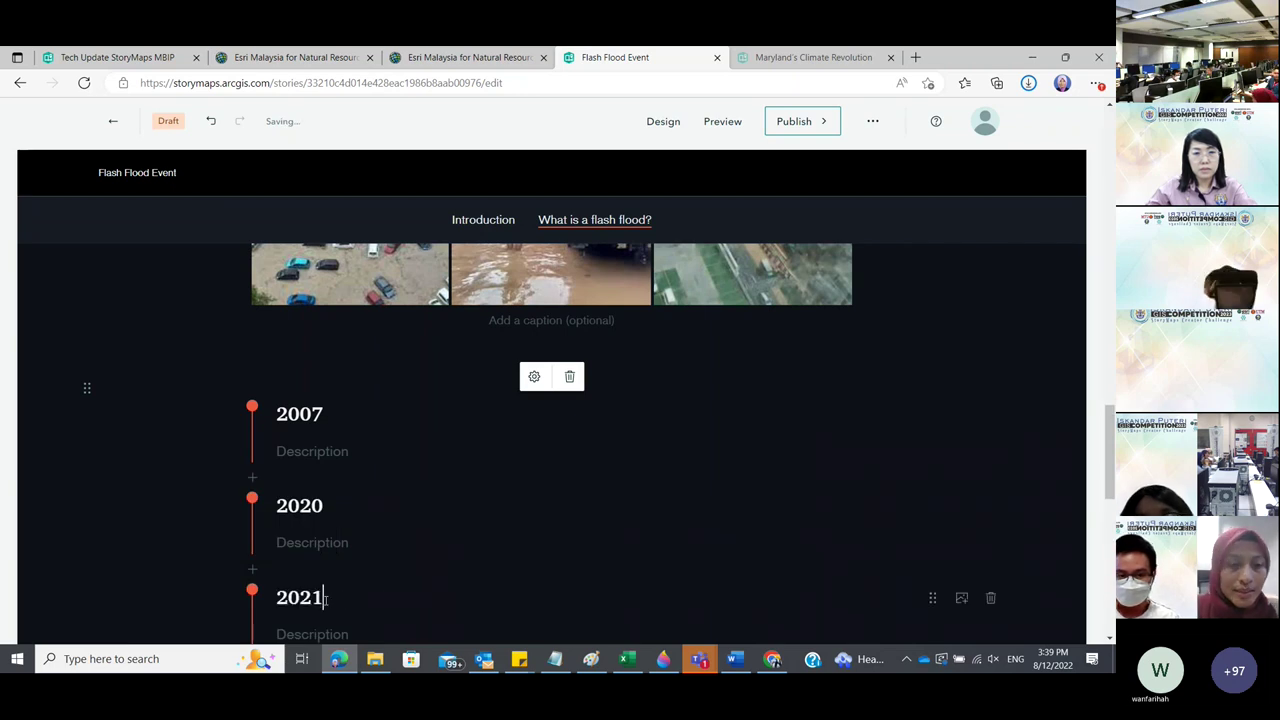
# Copy the 2007 flood paragraph from the DEMO_MBIP document in Word into the description of the story's 2007 timeline event.
pyautogui.hotkey('alt', 'Tab')
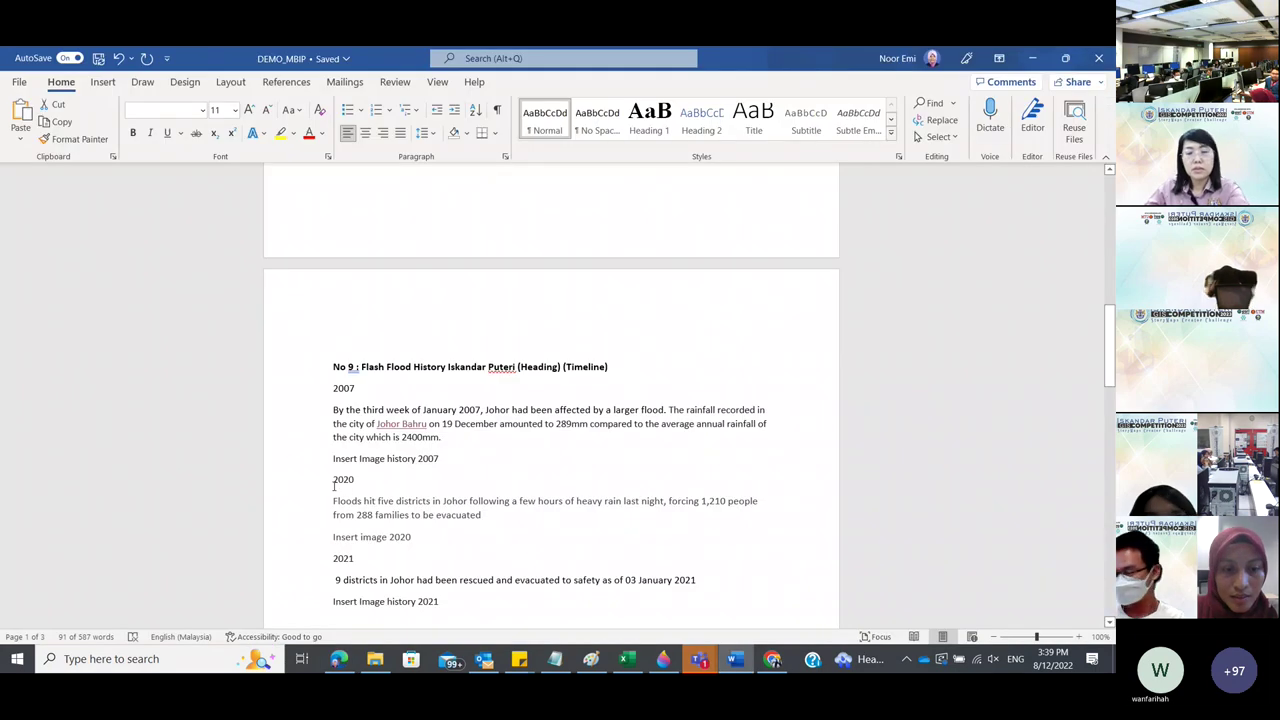
pyautogui.tripleClick(400, 423)
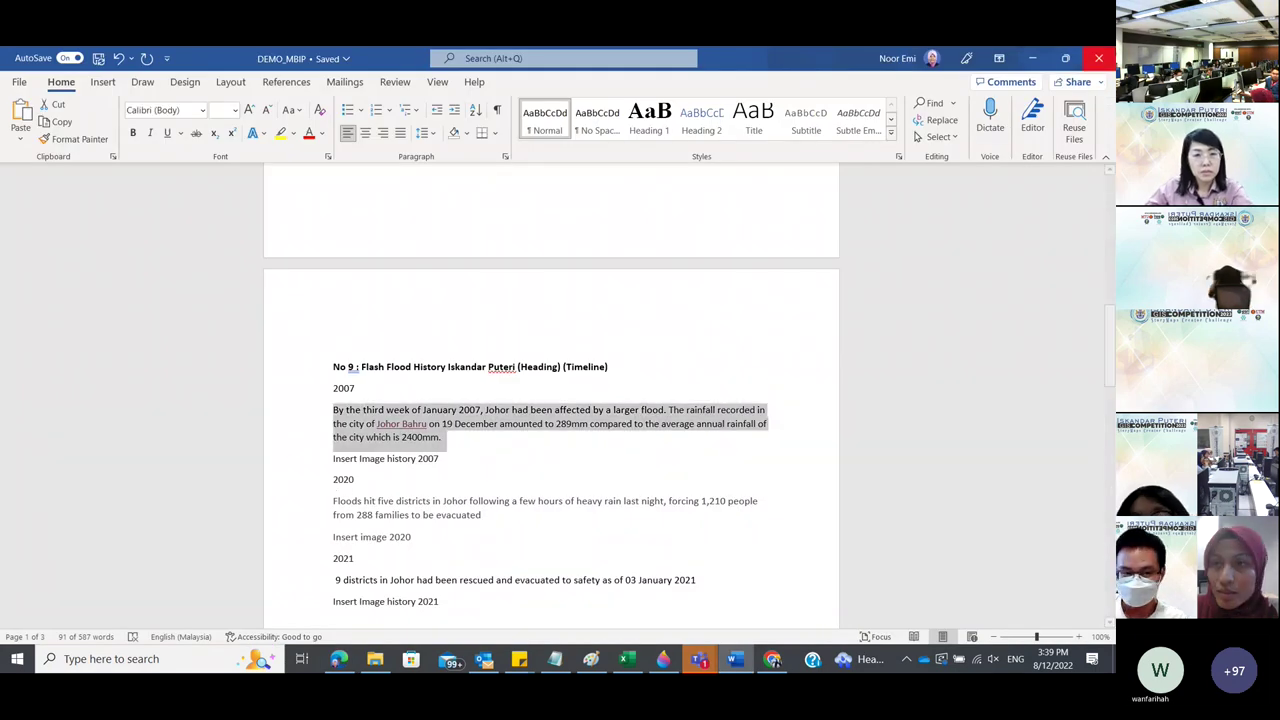
pyautogui.hotkey('ctrl', 'c')
pyautogui.hotkey('alt', 'Tab')
pyautogui.click(353, 379)
pyautogui.hotkey('ctrl', 'v')
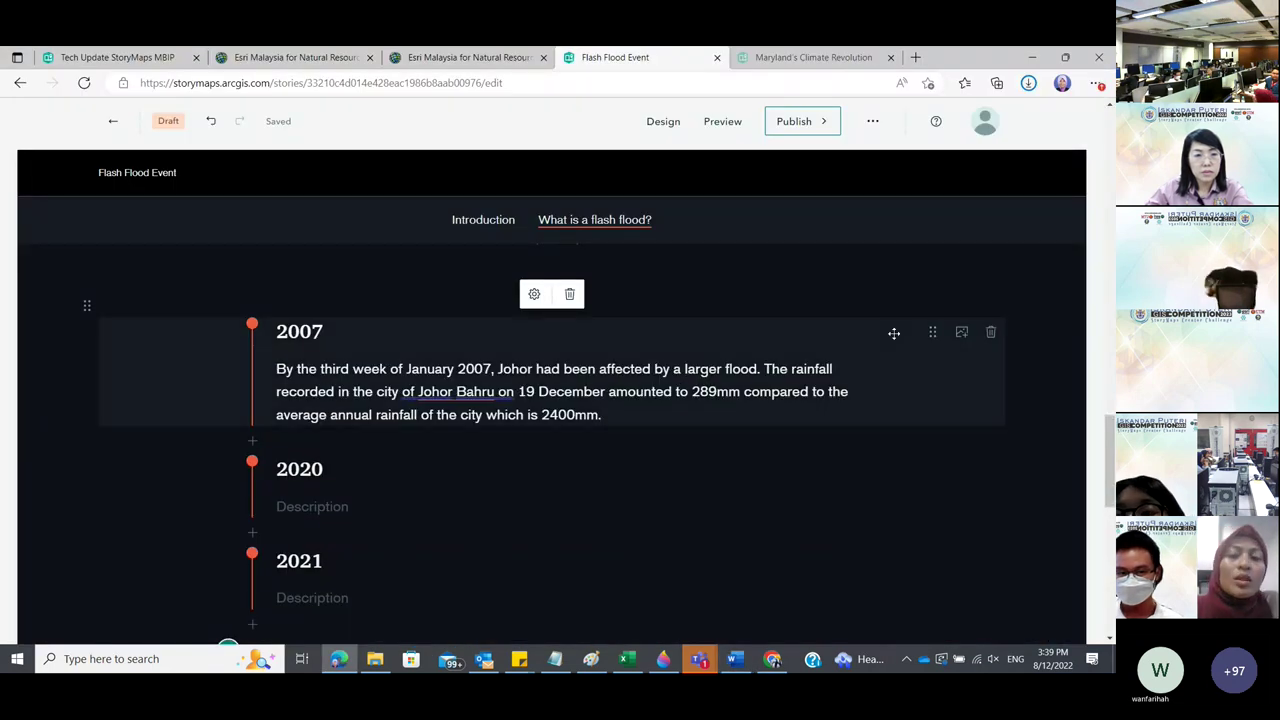
# Add the image History_Flood_2007 from the Demo folder to the 2007 timeline event.
pyautogui.click(961, 333)
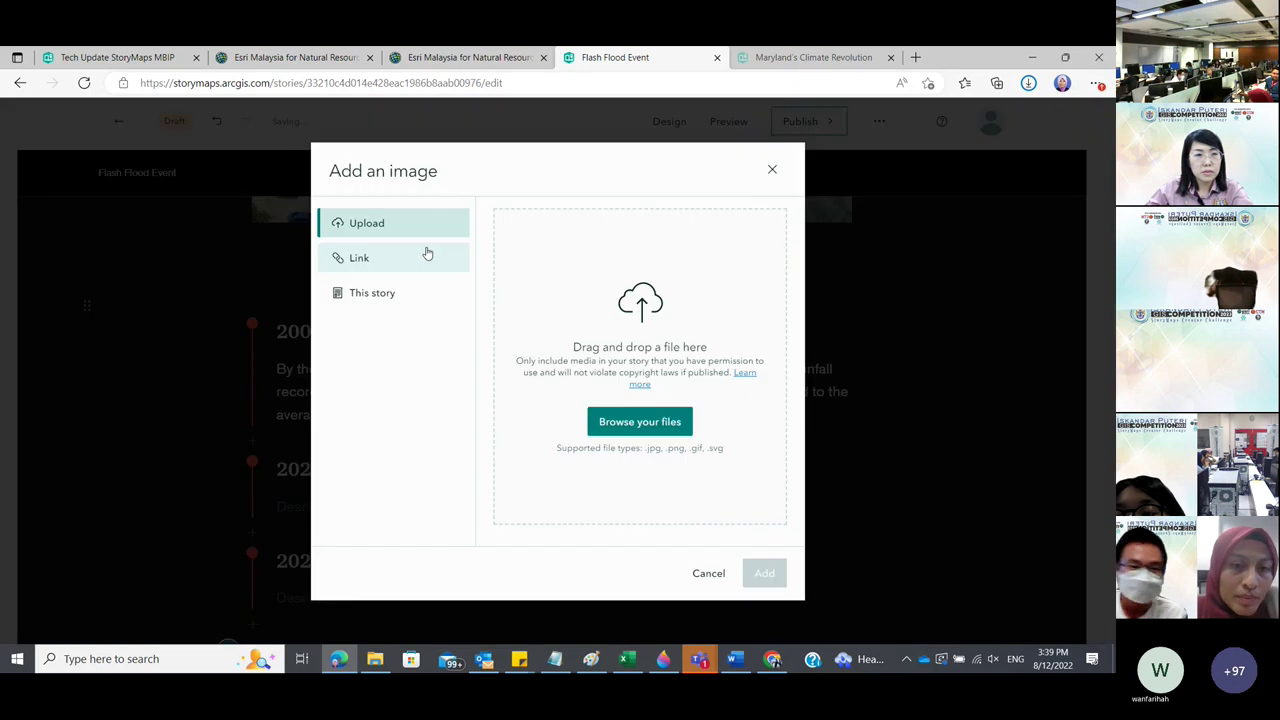
pyautogui.click(665, 428)
pyautogui.scroll(-5, 240, 230)
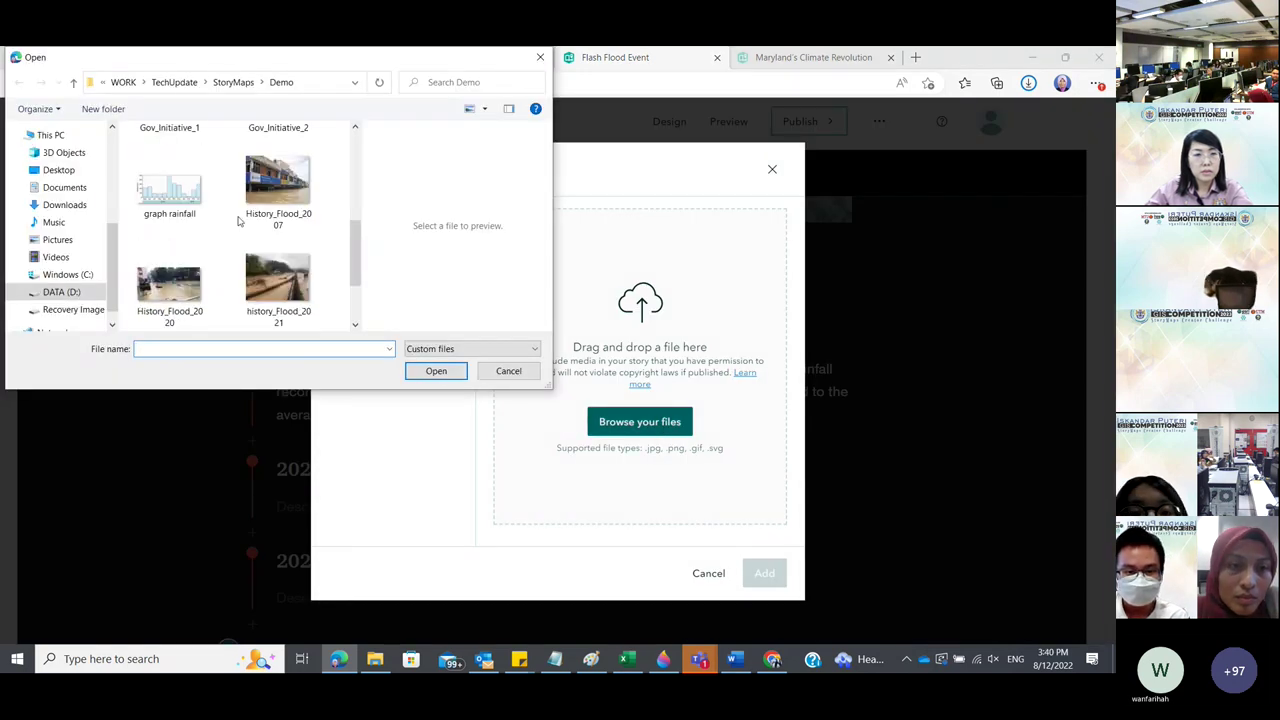
pyautogui.click(278, 185)
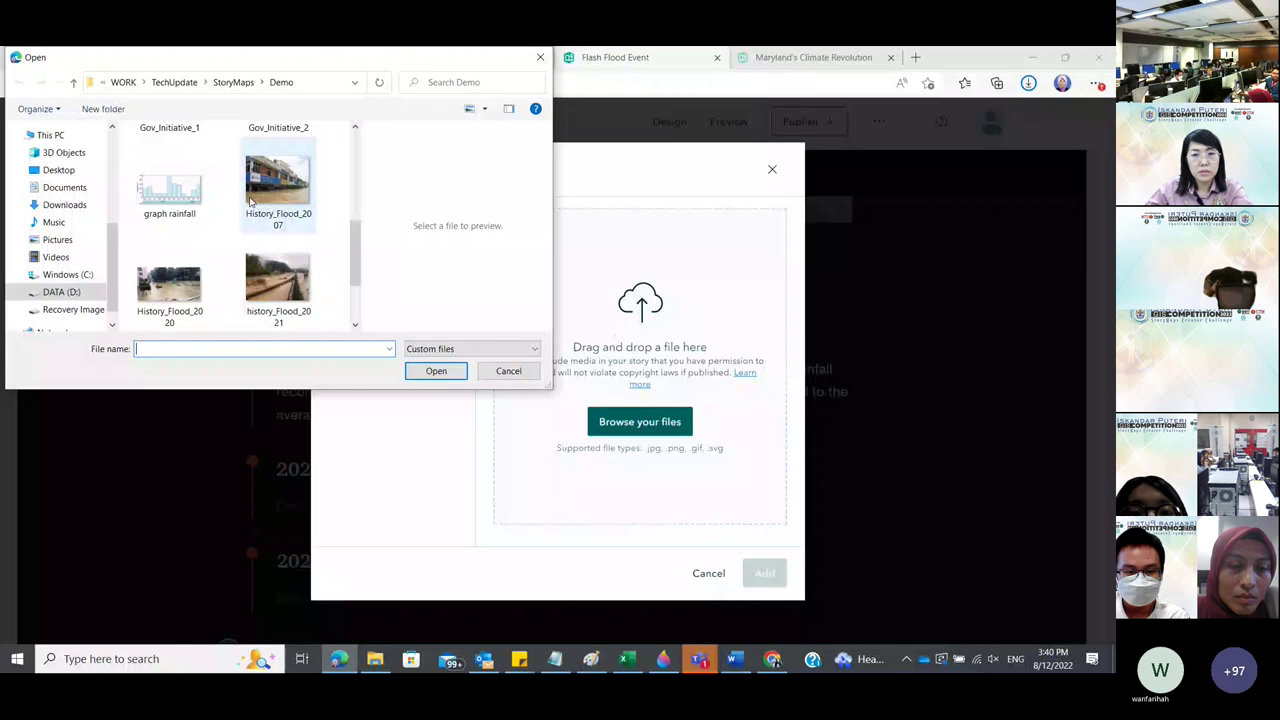
pyautogui.click(426, 374)
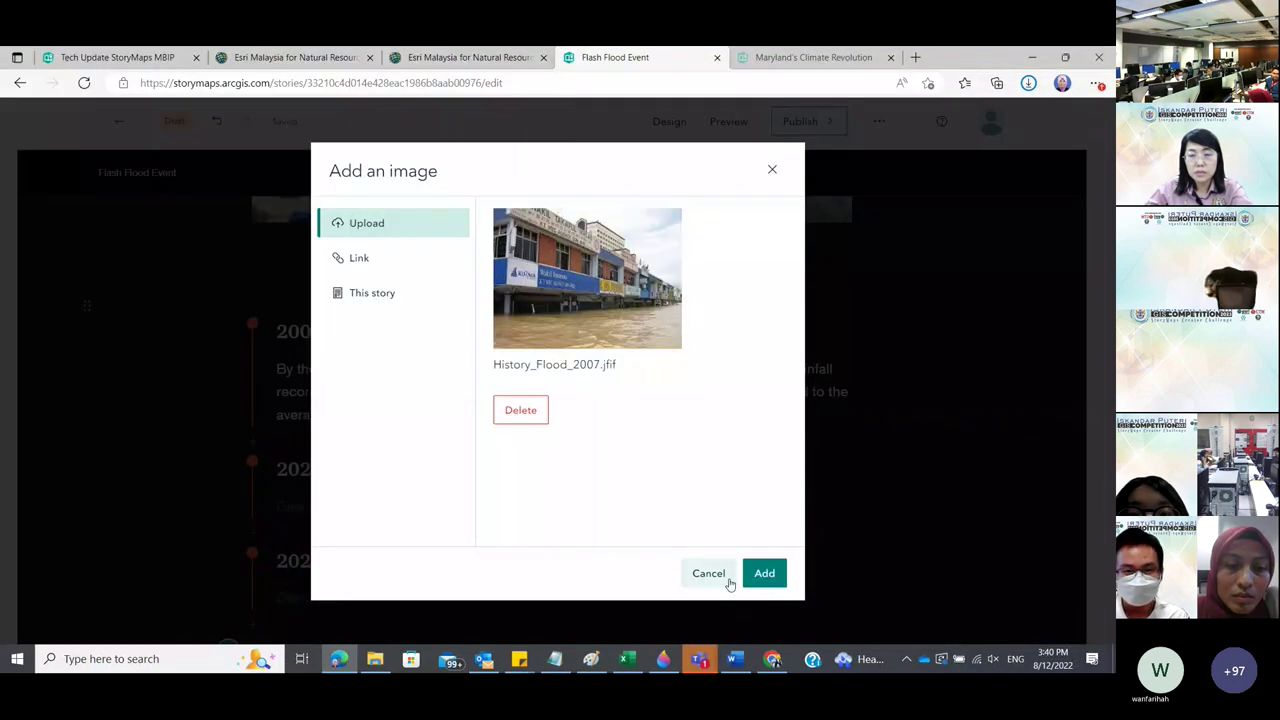
pyautogui.click(752, 574)
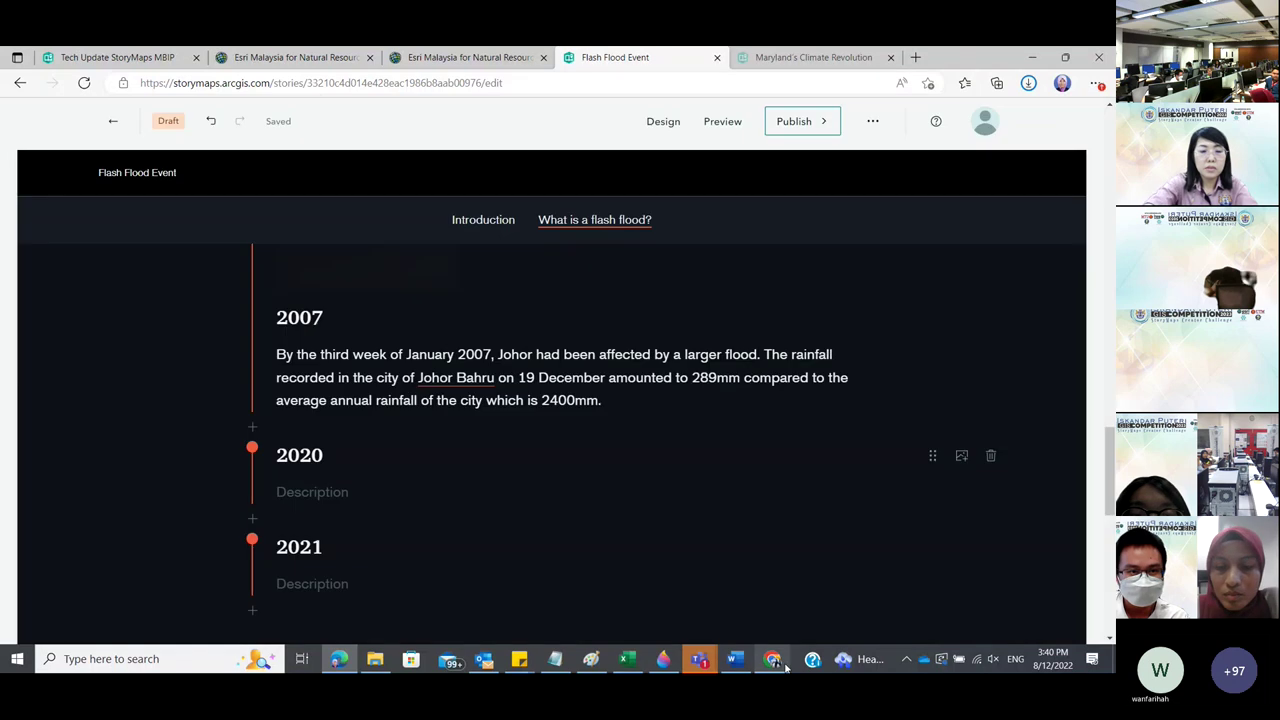
# Copy the 2020 paragraph about floods in five Johor districts from the Word document into the 2020 event's description in the story.
pyautogui.hotkey('alt', 'Tab')
pyautogui.scroll(-1, 431, 455)
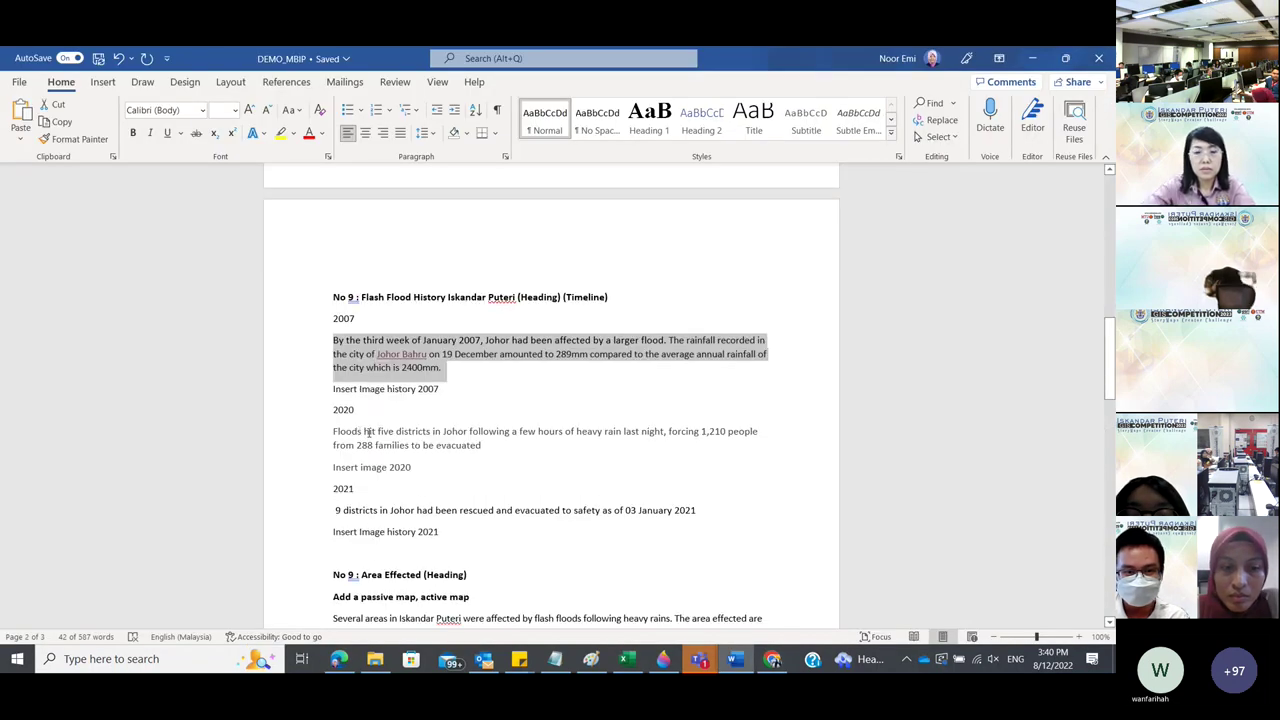
pyautogui.tripleClick(367, 431)
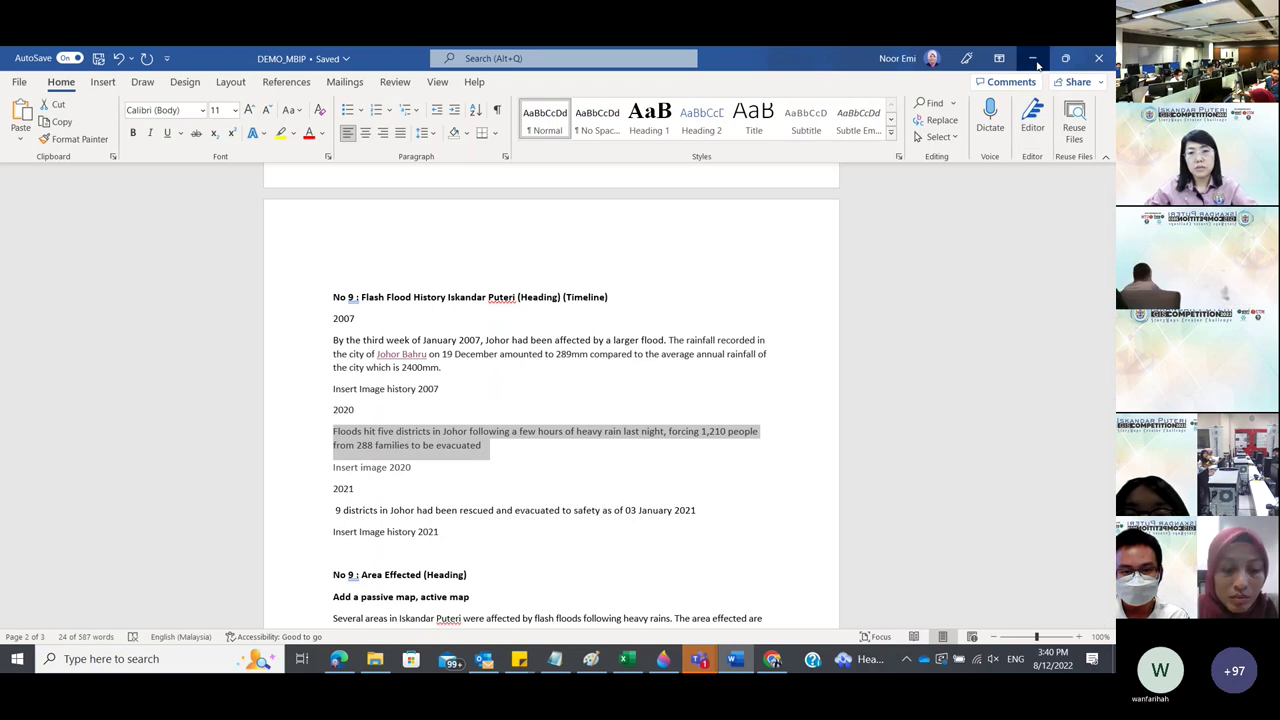
pyautogui.click(1034, 60)
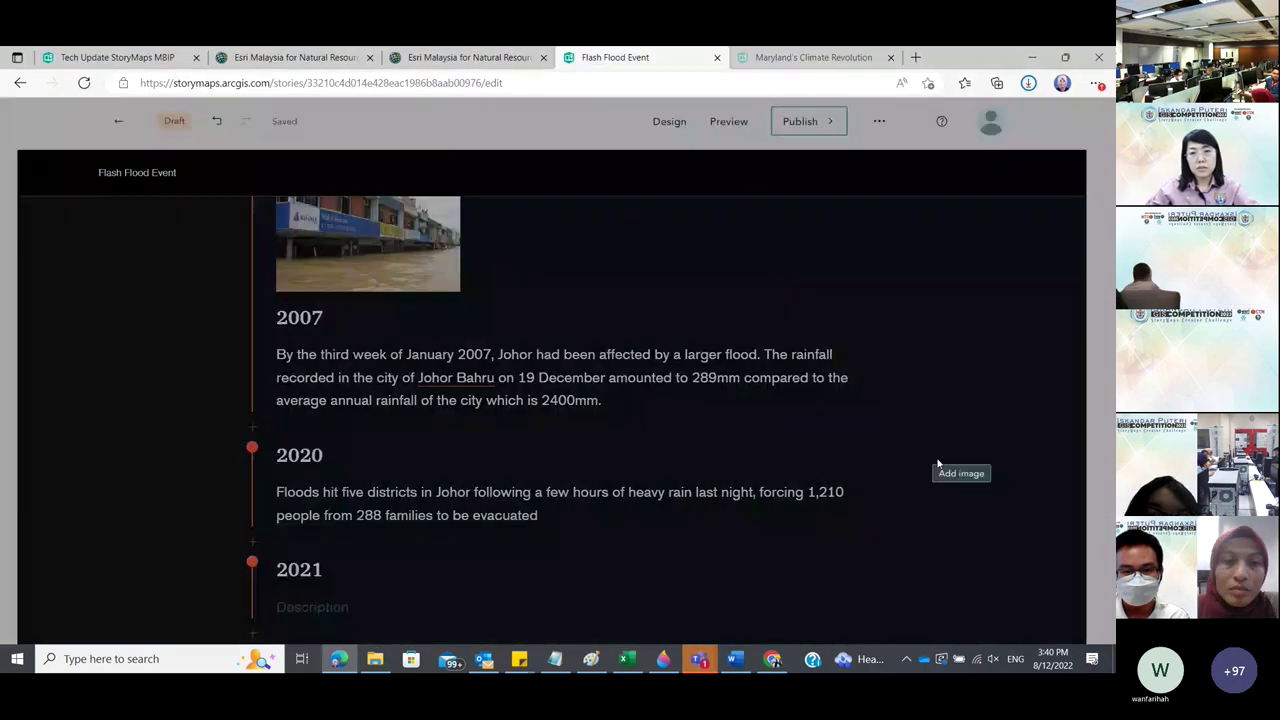
# Add the image History_Flood_2020 from the Demo folder to the 2020 timeline event.
pyautogui.click(938, 463)
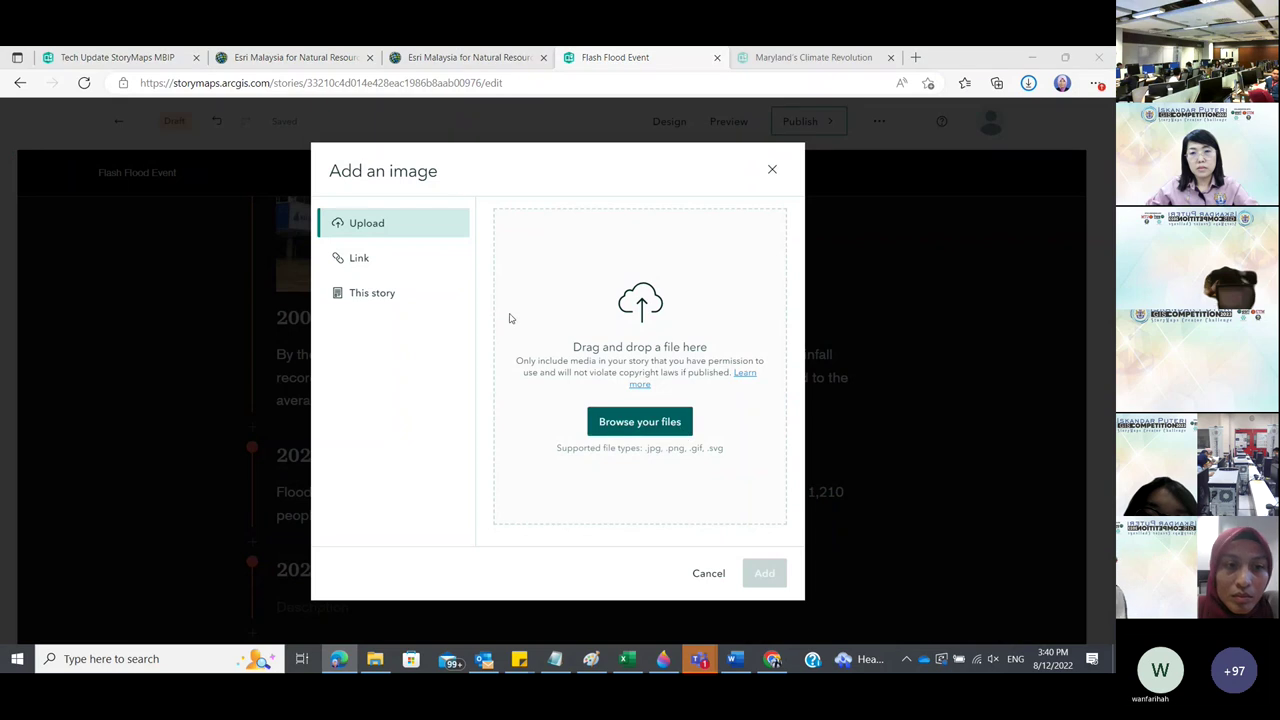
pyautogui.click(509, 318)
pyautogui.scroll(-3, 235, 270)
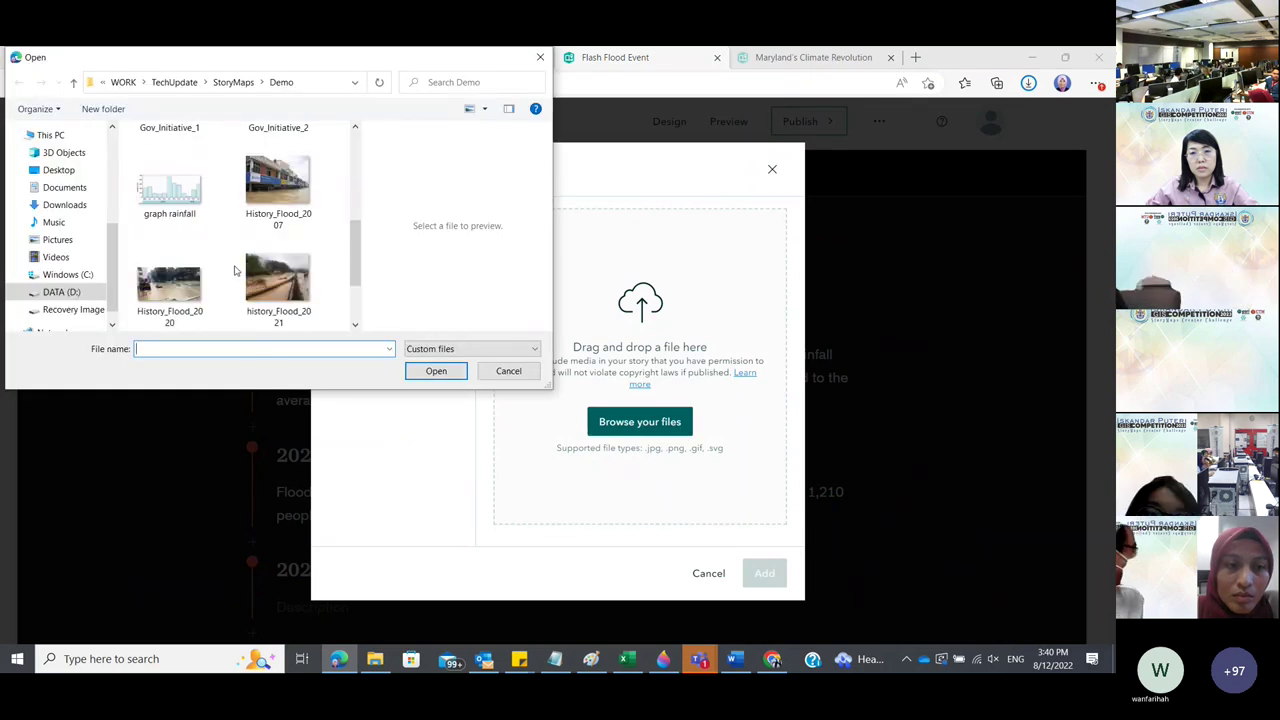
pyautogui.click(169, 200)
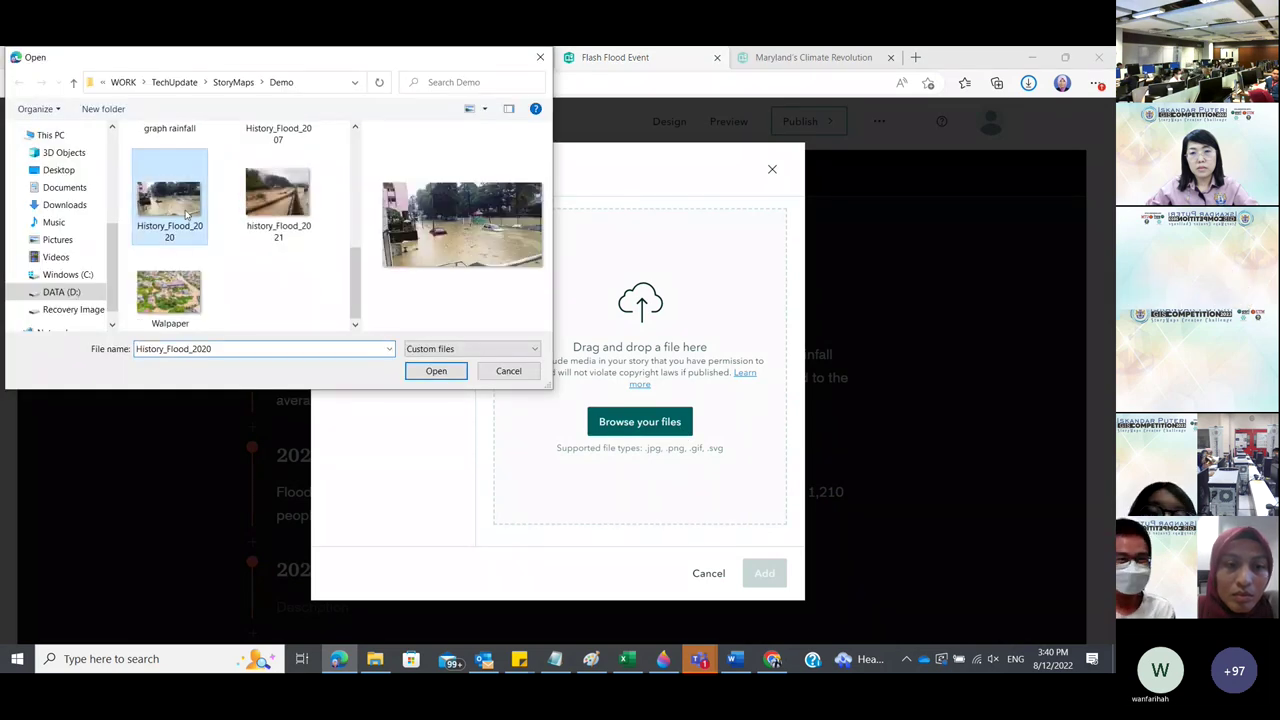
pyautogui.click(450, 371)
pyautogui.click(765, 573)
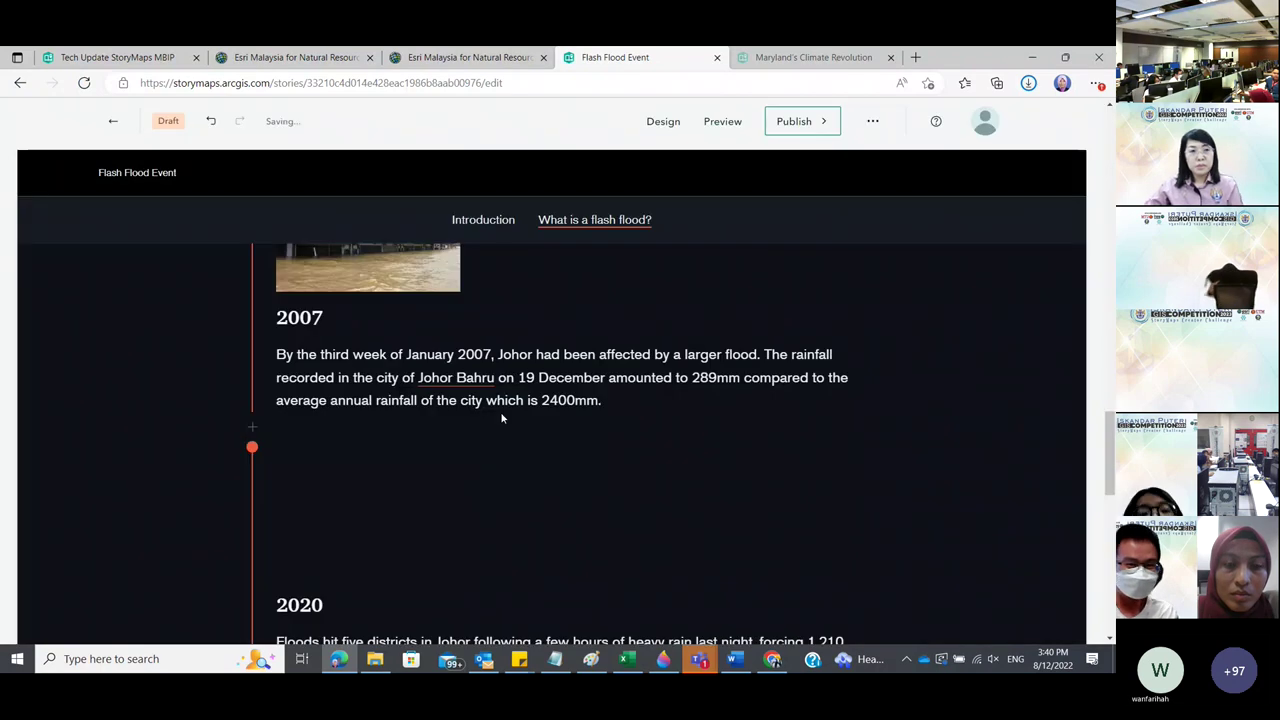
# Copy the 2021 sentence and the "Insert Image history 2021" line from the Word document into the 2021 event's description in the story.
pyautogui.scroll(-2, 500, 420)
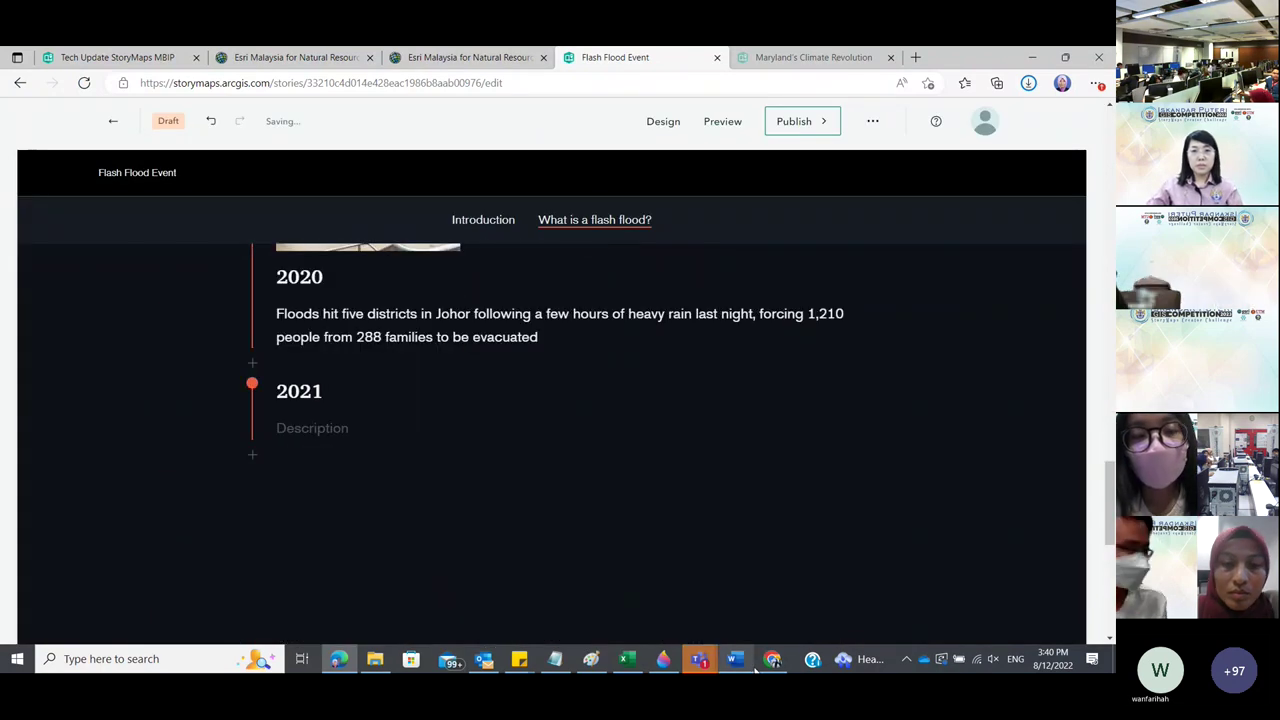
pyautogui.click(735, 658)
pyautogui.moveTo(335, 510); pyautogui.dragTo(438, 532)
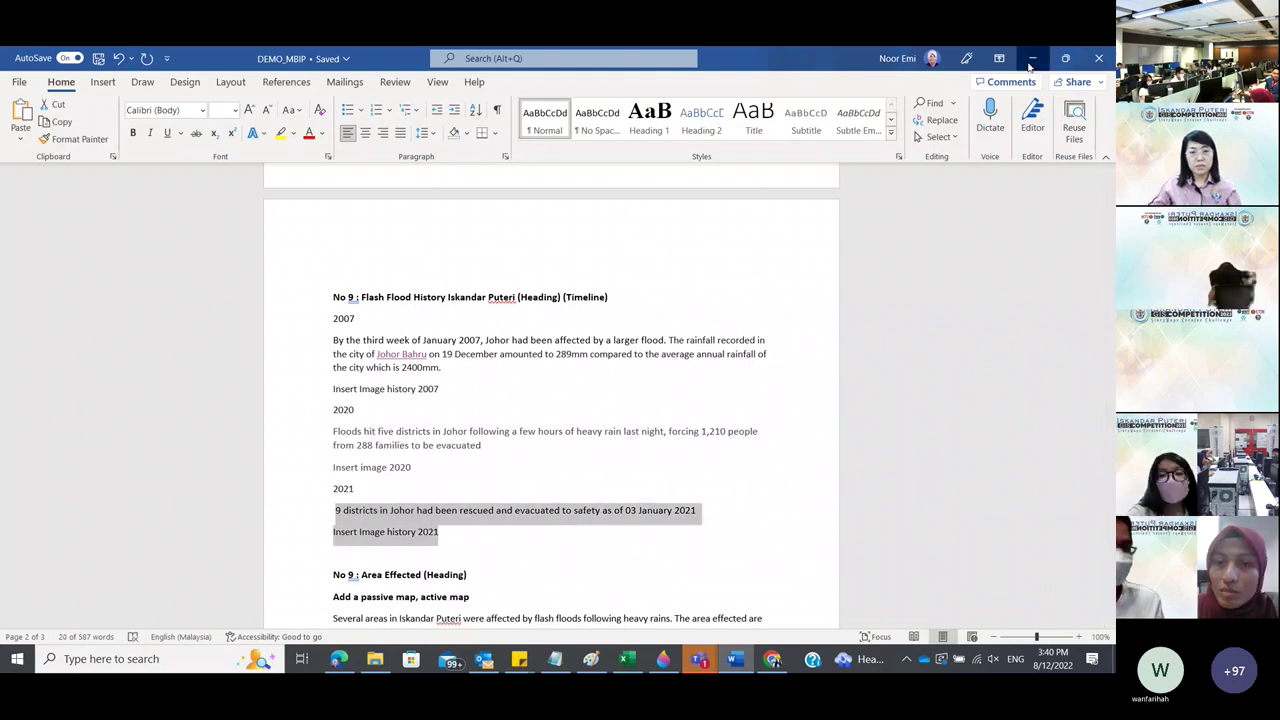
pyautogui.hotkey('alt', 'Tab')
pyautogui.click(289, 420)
pyautogui.hotkey('ctrl', 'v')
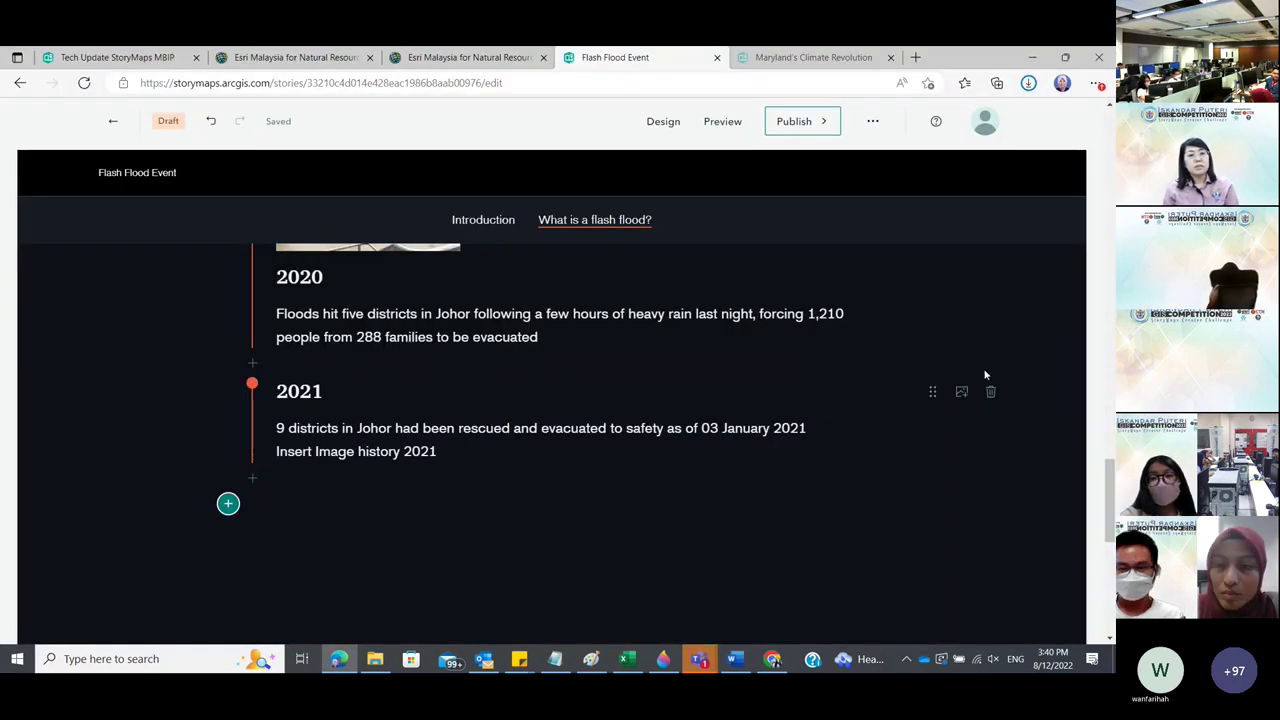
# Add the image history_Flood_2021 from the Demo folder to the 2021 timeline event.
pyautogui.click(962, 394)
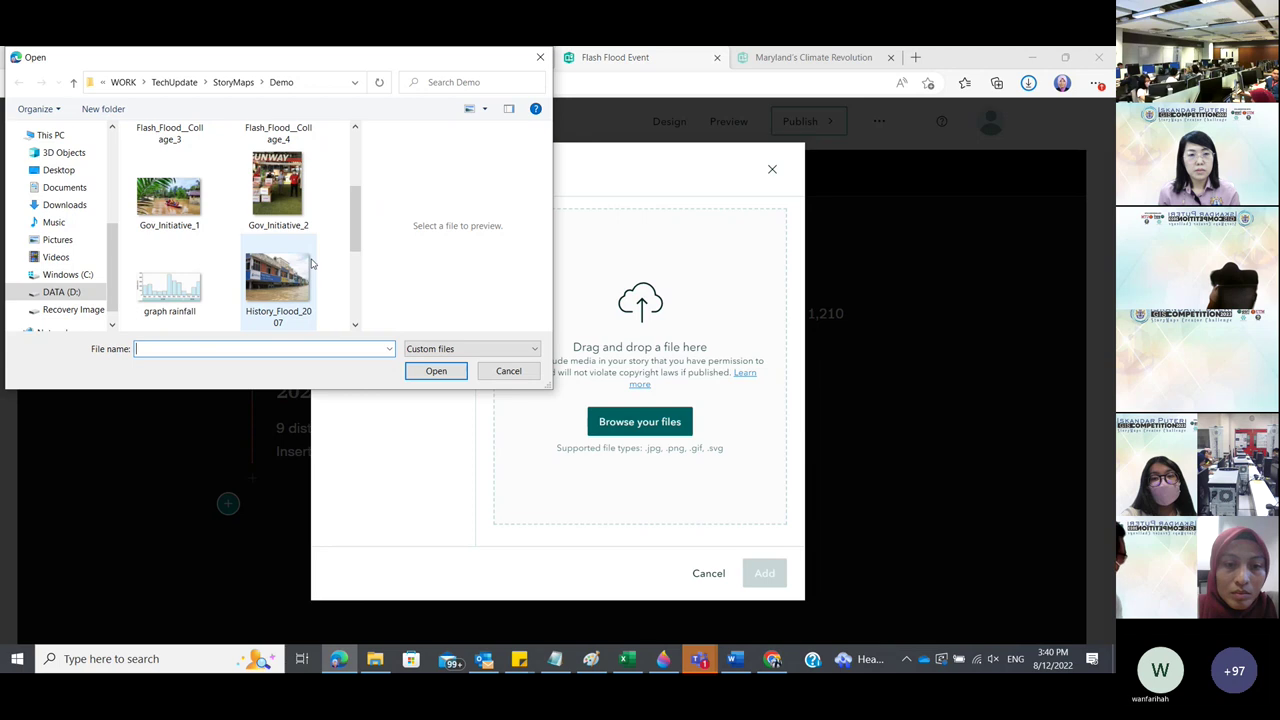
pyautogui.doubleClick(278, 280)
pyautogui.click(751, 569)
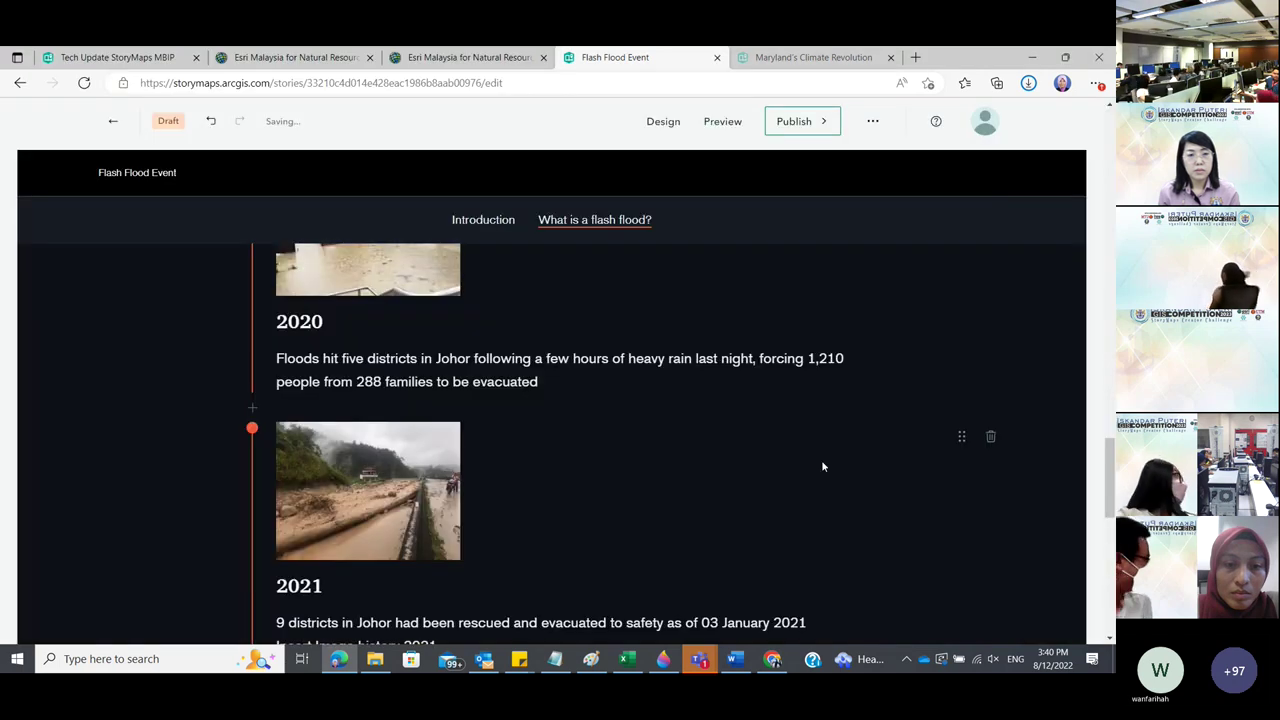
# Review the story from the introduction down to the flood history timeline and check the section after the timeline in the Word document.
pyautogui.scroll(10, 822, 466)
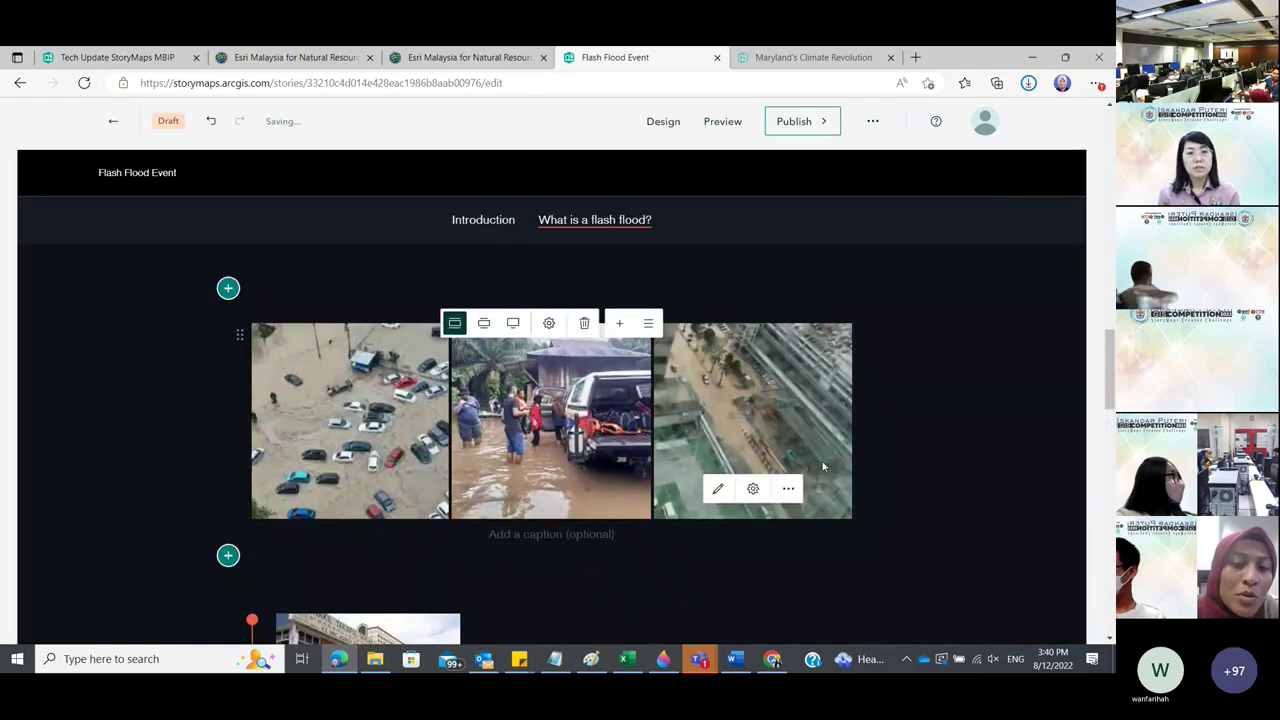
pyautogui.scroll(10, 822, 461)
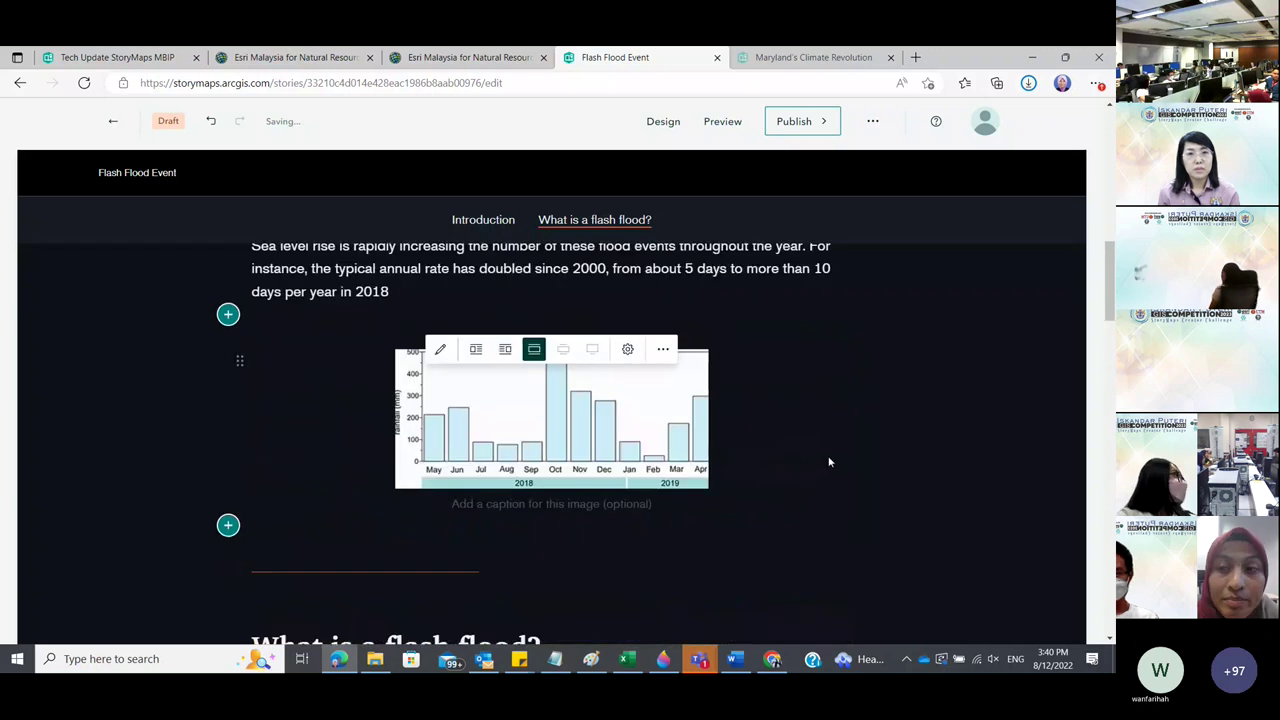
pyautogui.scroll(1, 828, 462)
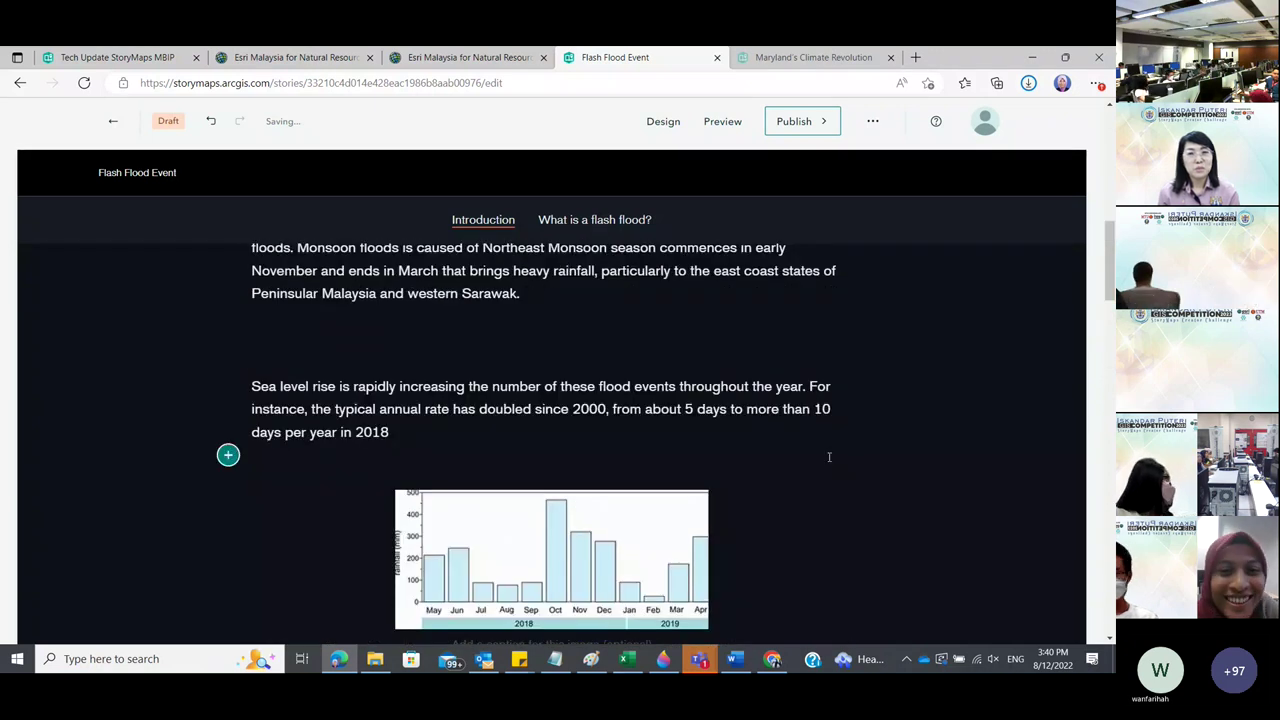
pyautogui.scroll(-3, 829, 457)
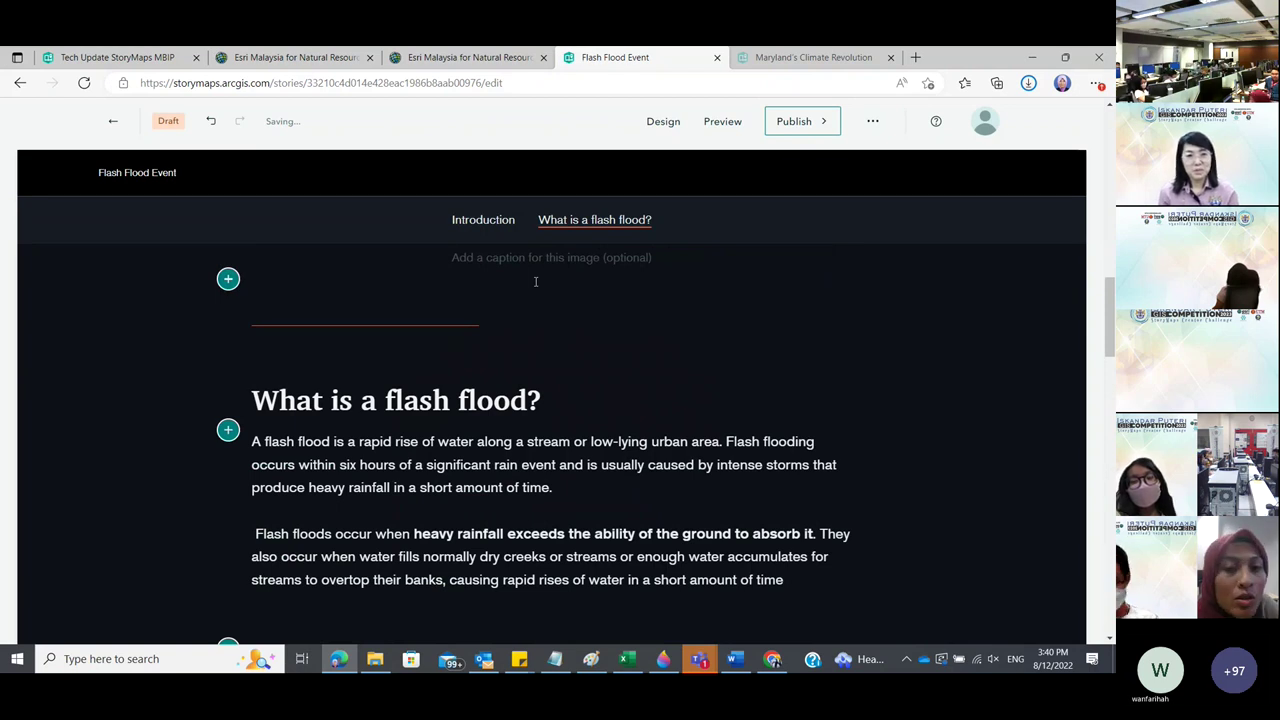
pyautogui.scroll(-1, 607, 450)
pyautogui.scroll(-1, 607, 450)
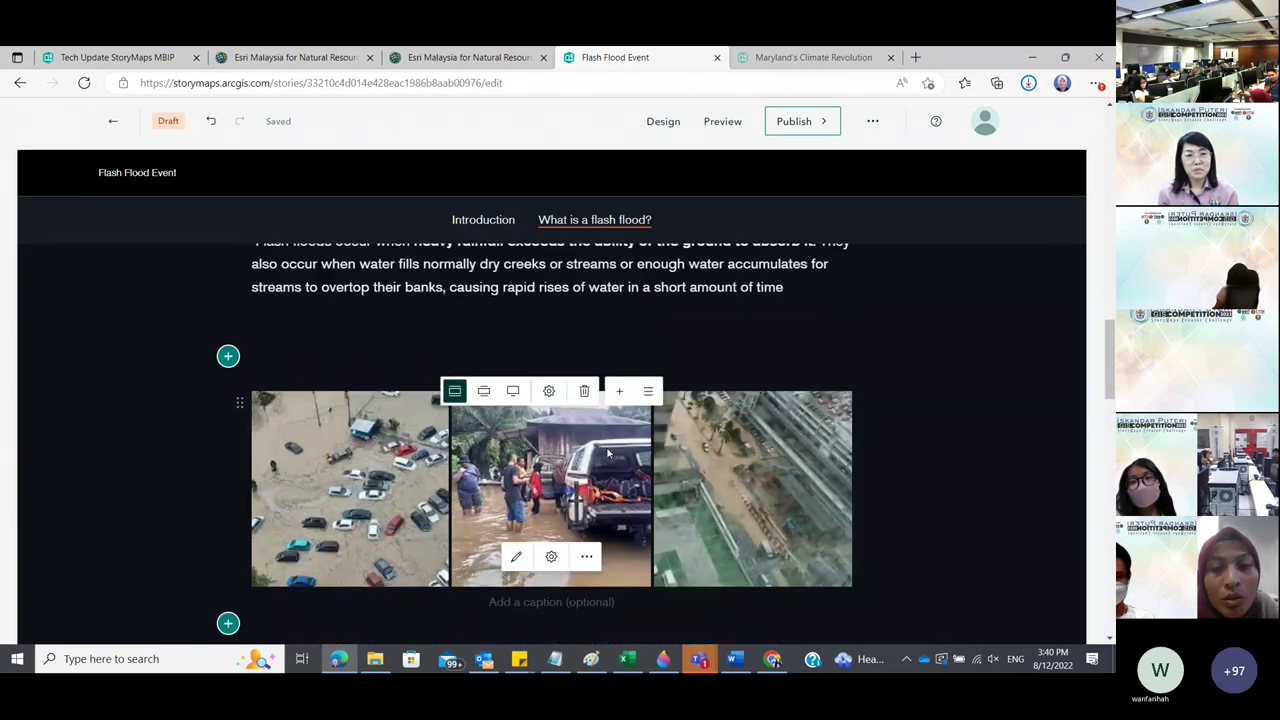
pyautogui.scroll(-4, 606, 453)
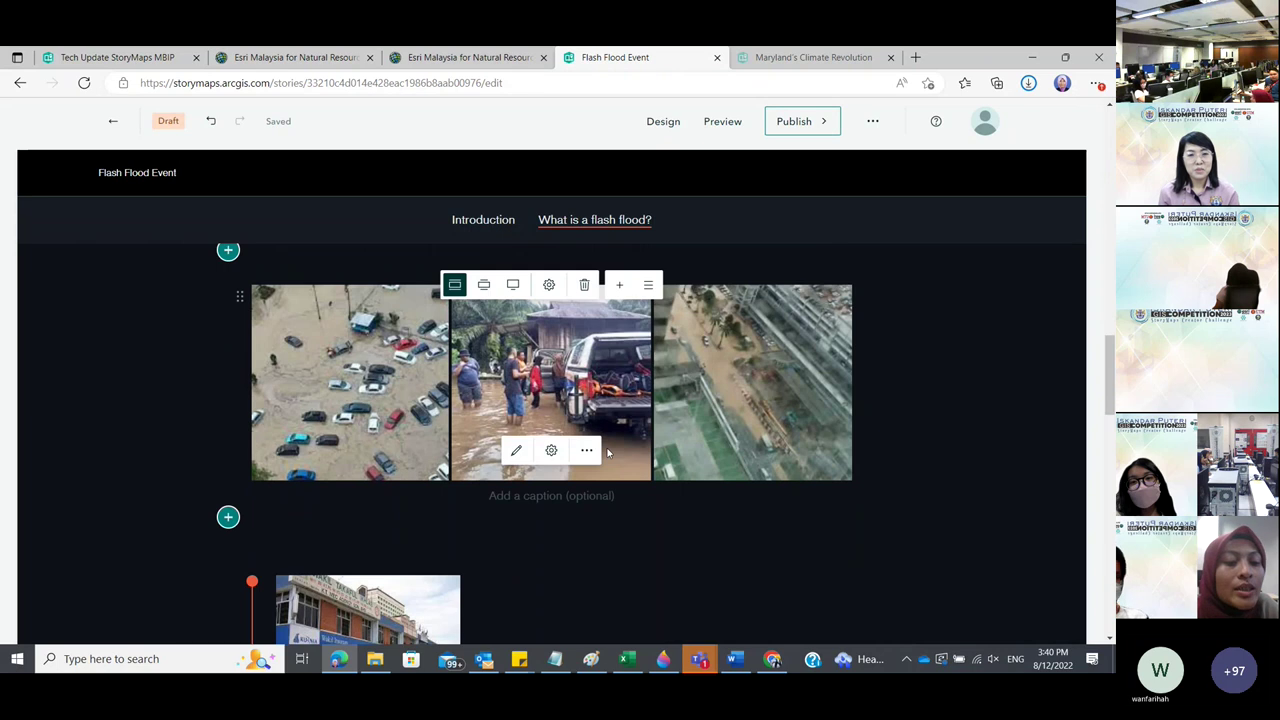
pyautogui.scroll(-4, 606, 452)
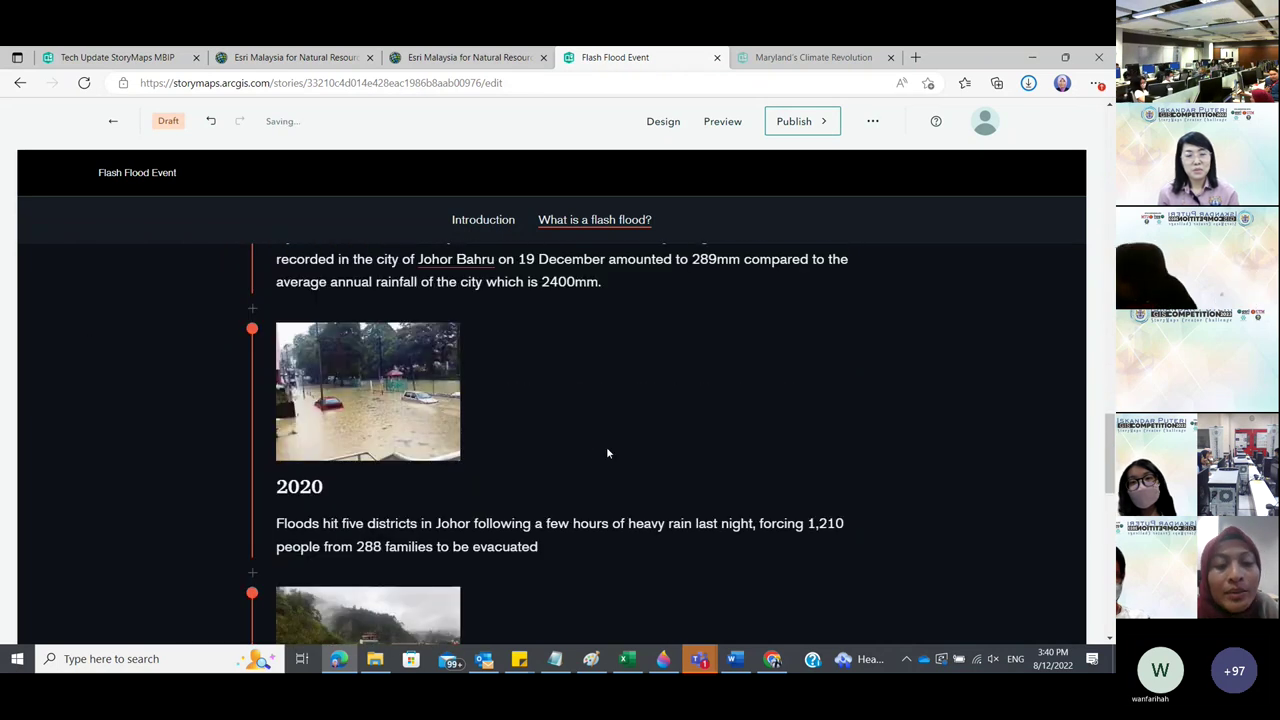
pyautogui.click(733, 659)
pyautogui.scroll(-3, 608, 489)
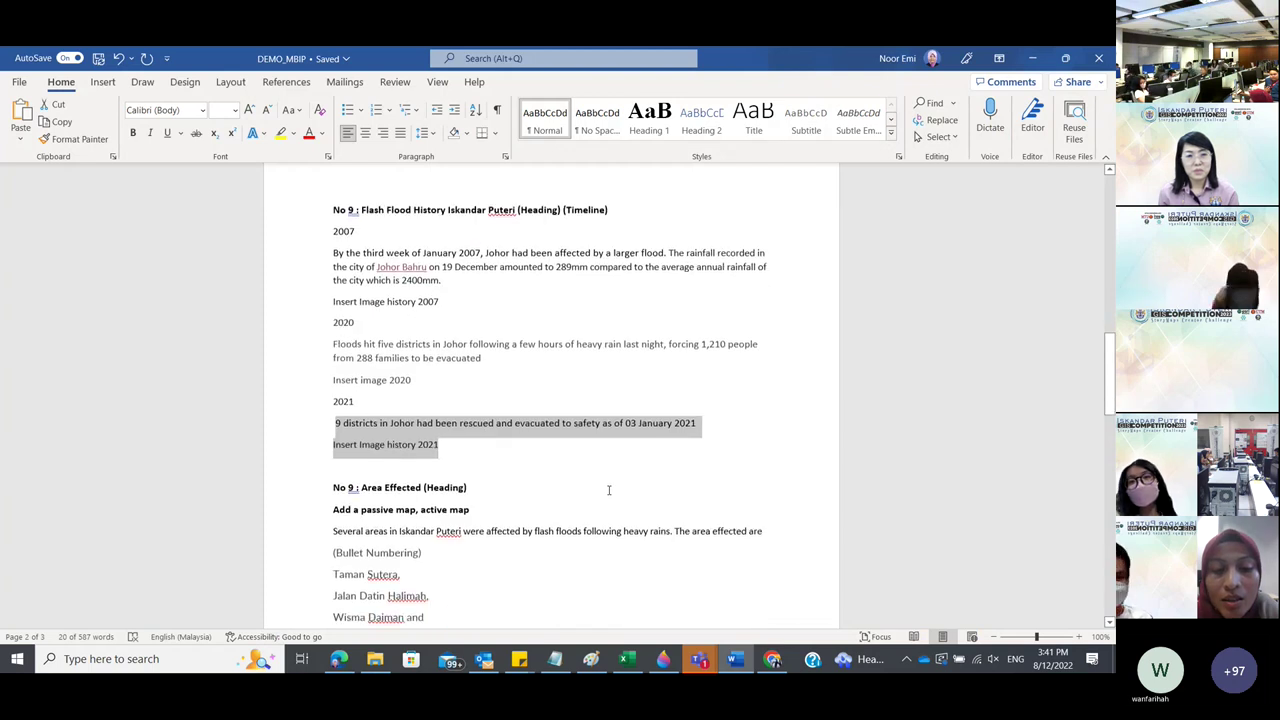
pyautogui.click(1030, 58)
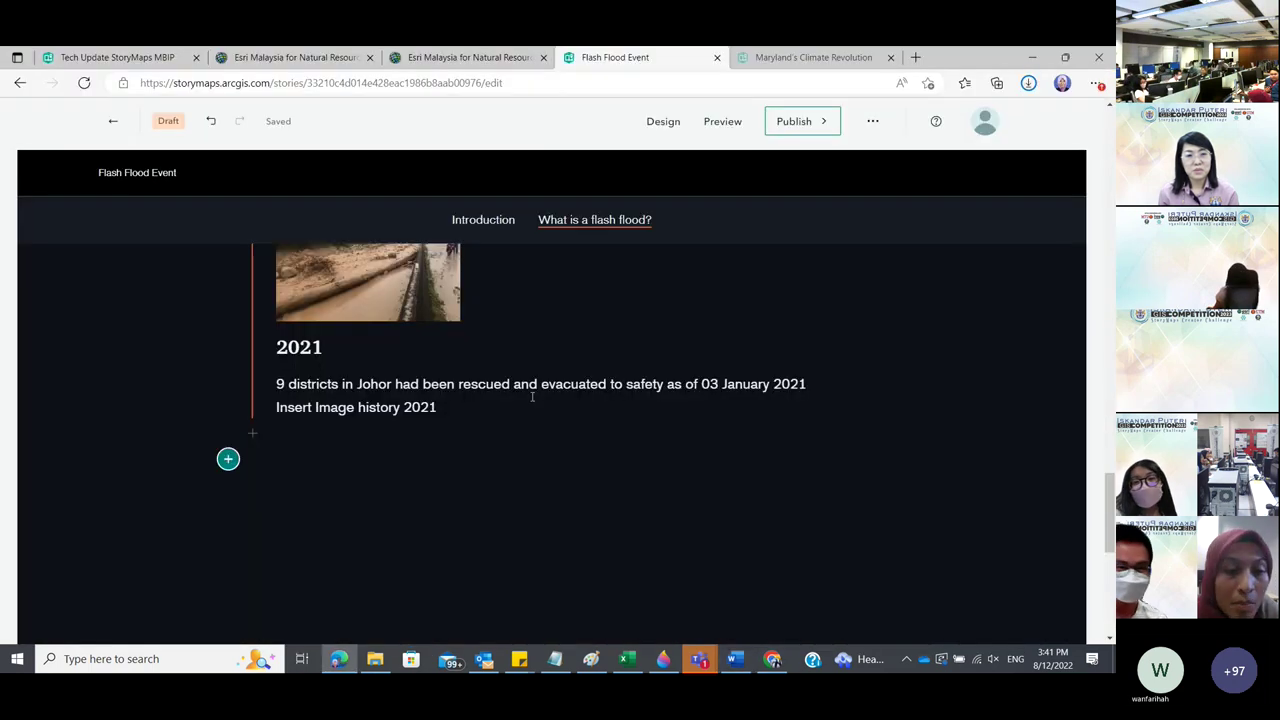
# Add a guided map tour with the media-focused layout below the 2021 event of the flood history timeline.
pyautogui.click(228, 443)
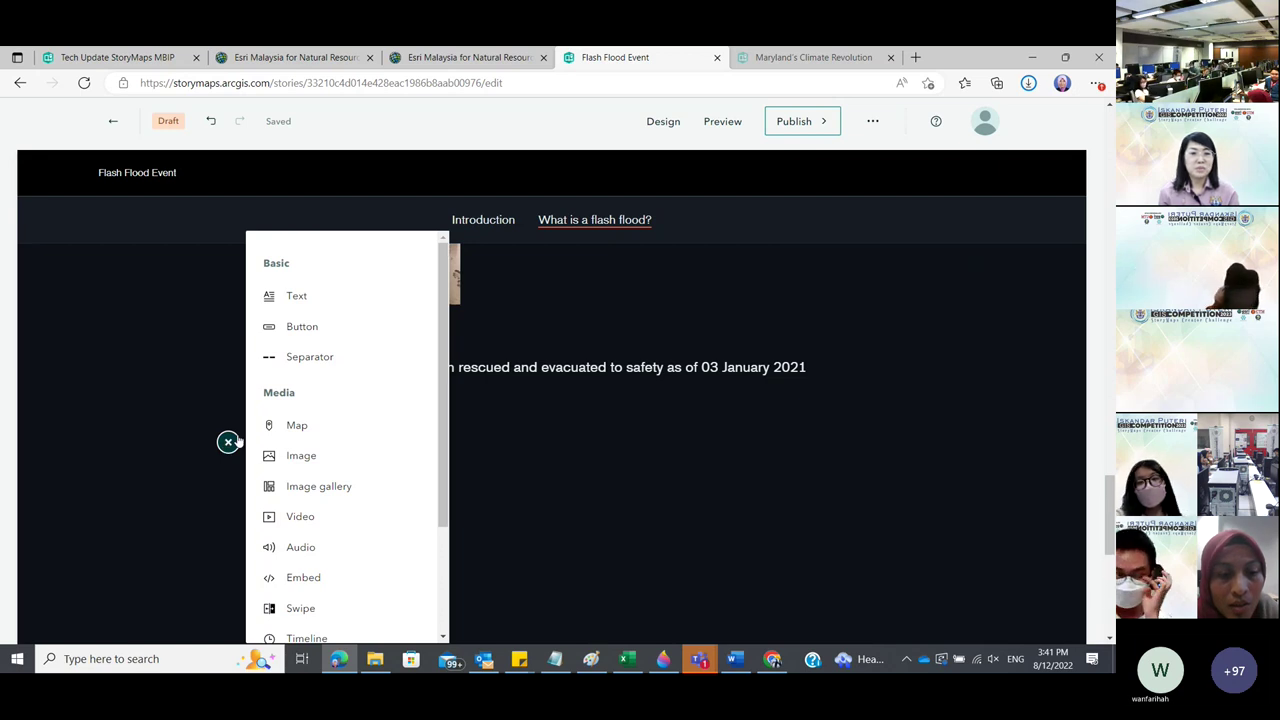
pyautogui.scroll(-5, 340, 520)
pyautogui.click(380, 586)
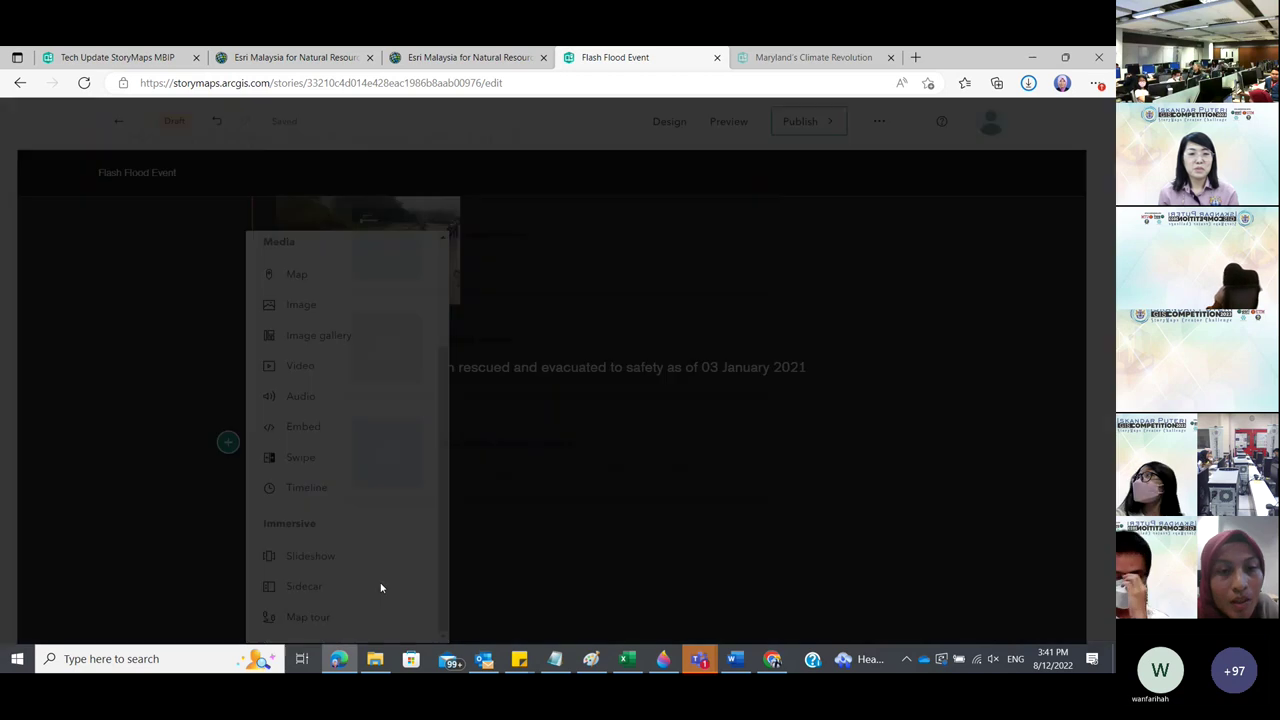
pyautogui.click(489, 244)
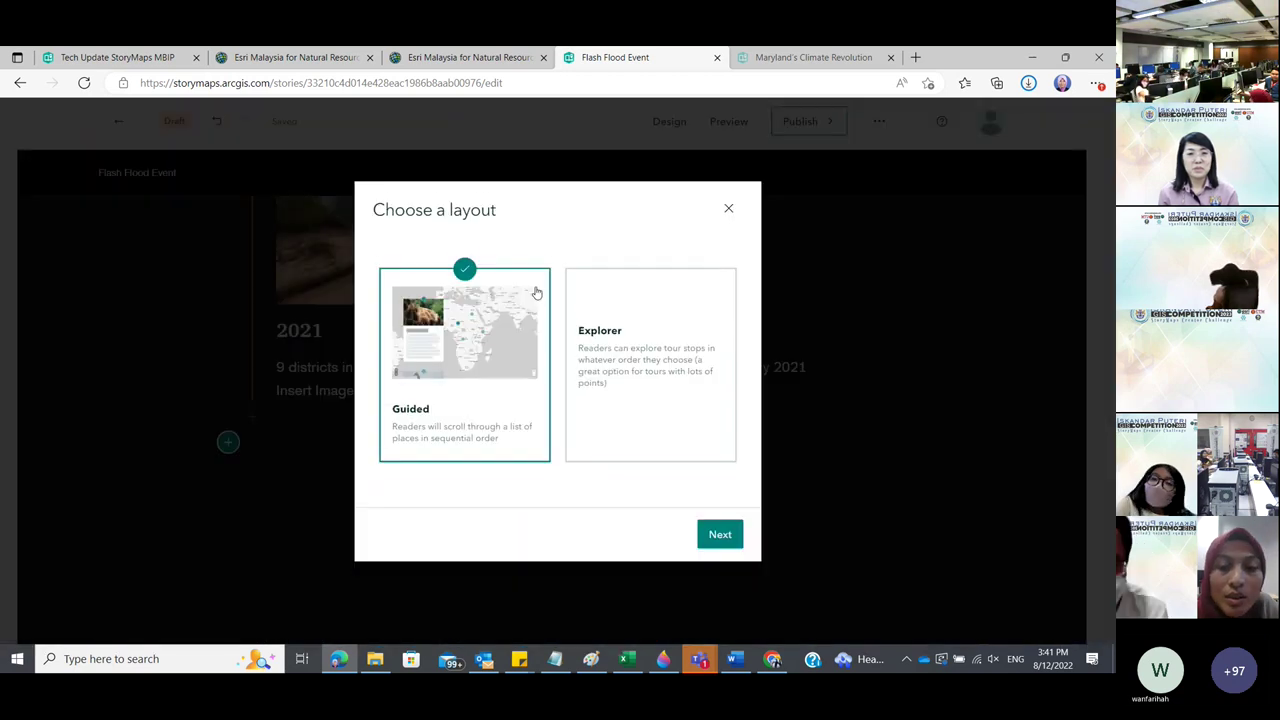
pyautogui.click(717, 546)
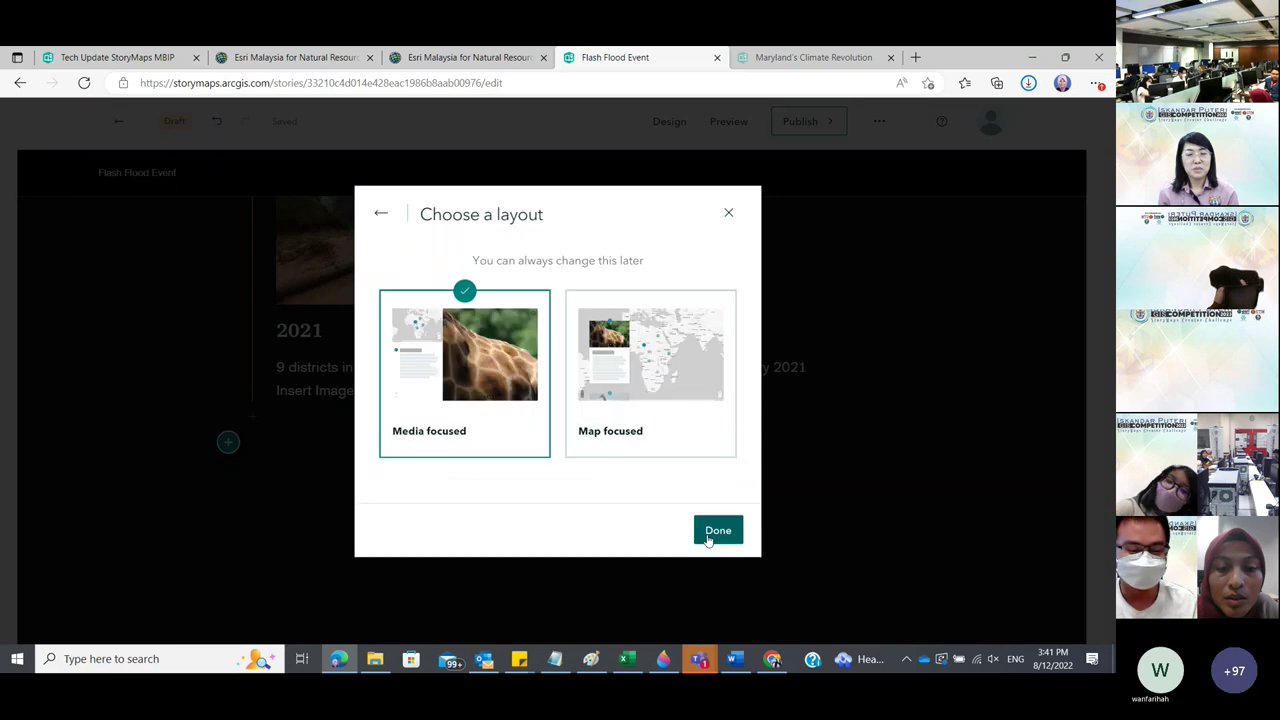
pyautogui.click(650, 370)
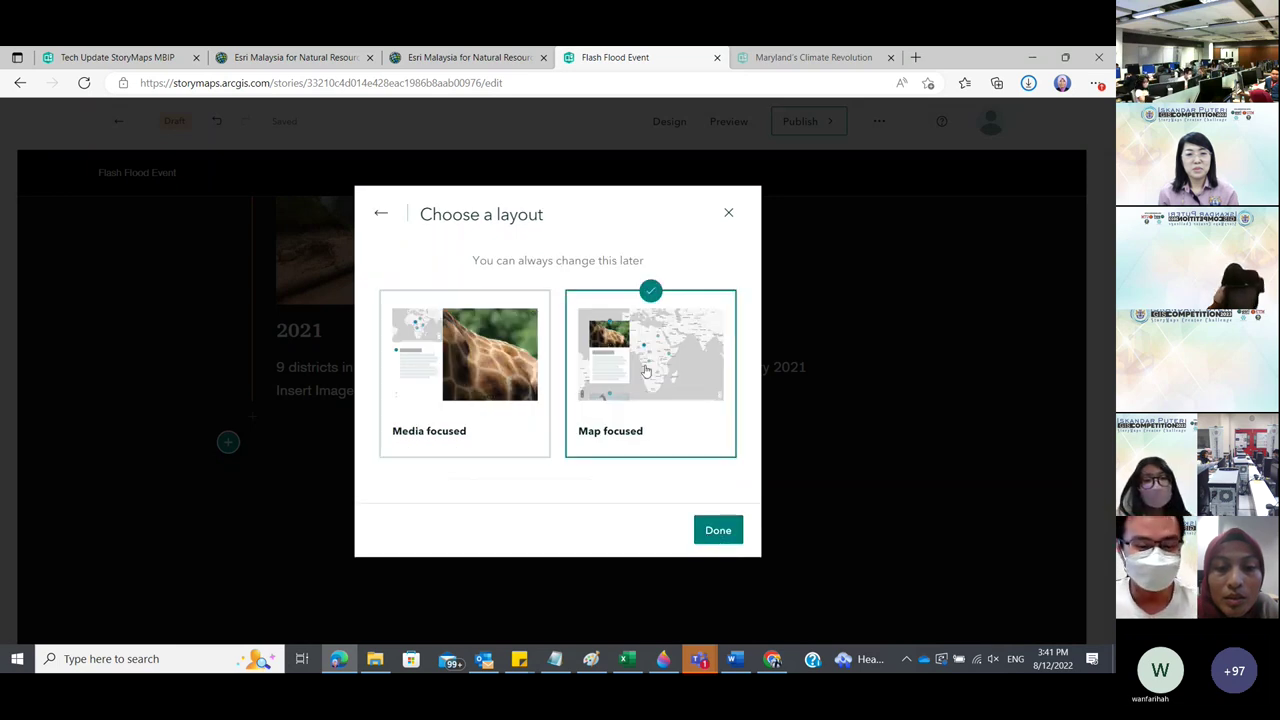
pyautogui.click(516, 405)
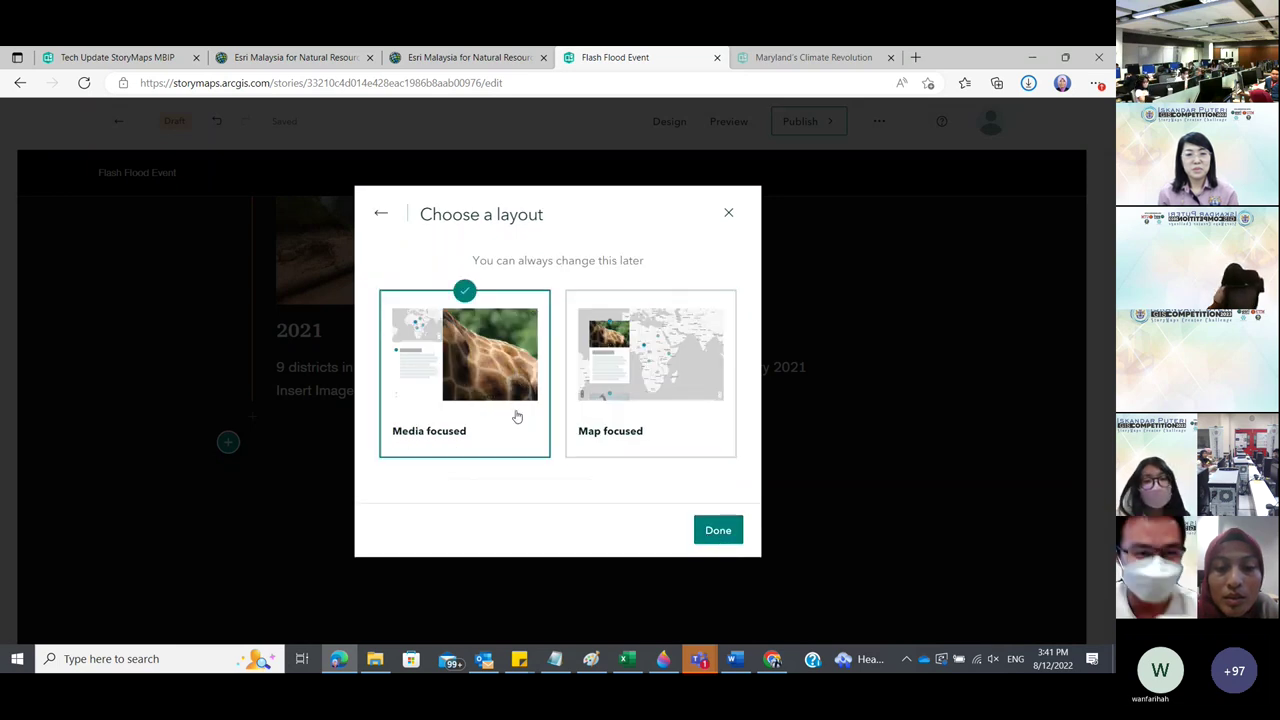
pyautogui.click(718, 531)
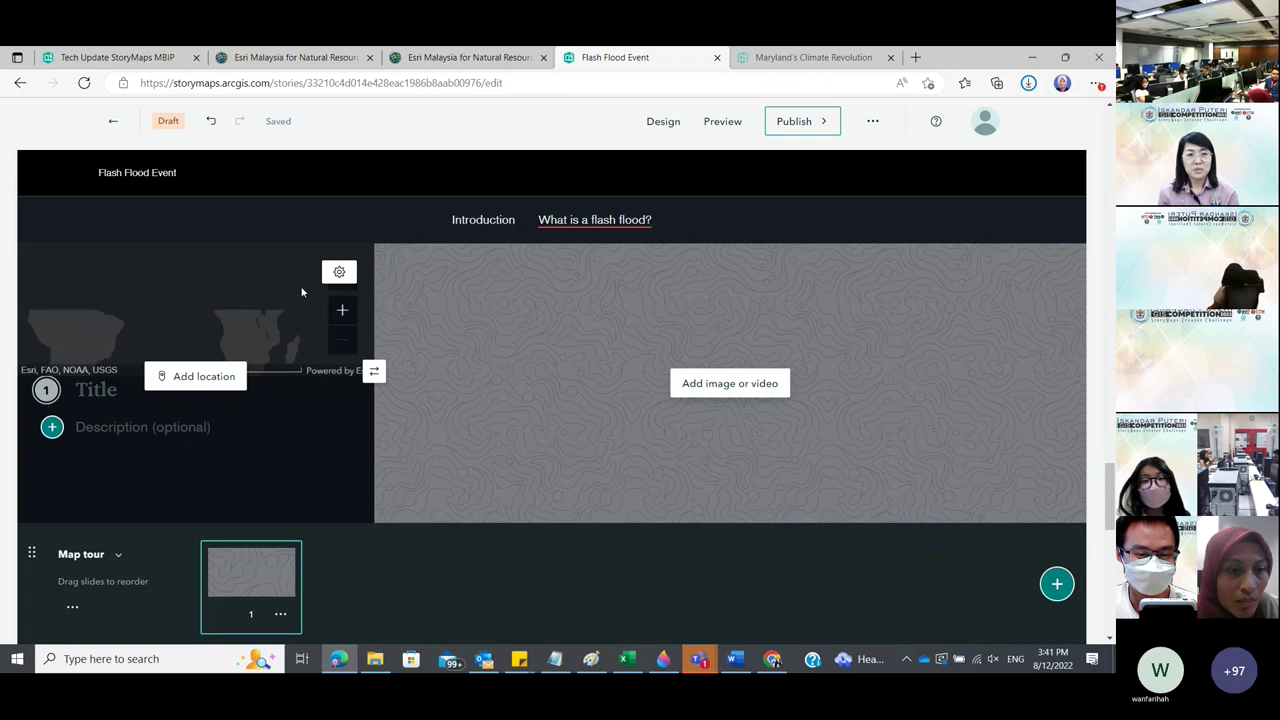
# Start adding a location to the map tour's first point and search for "universiti reading".
pyautogui.click(197, 377)
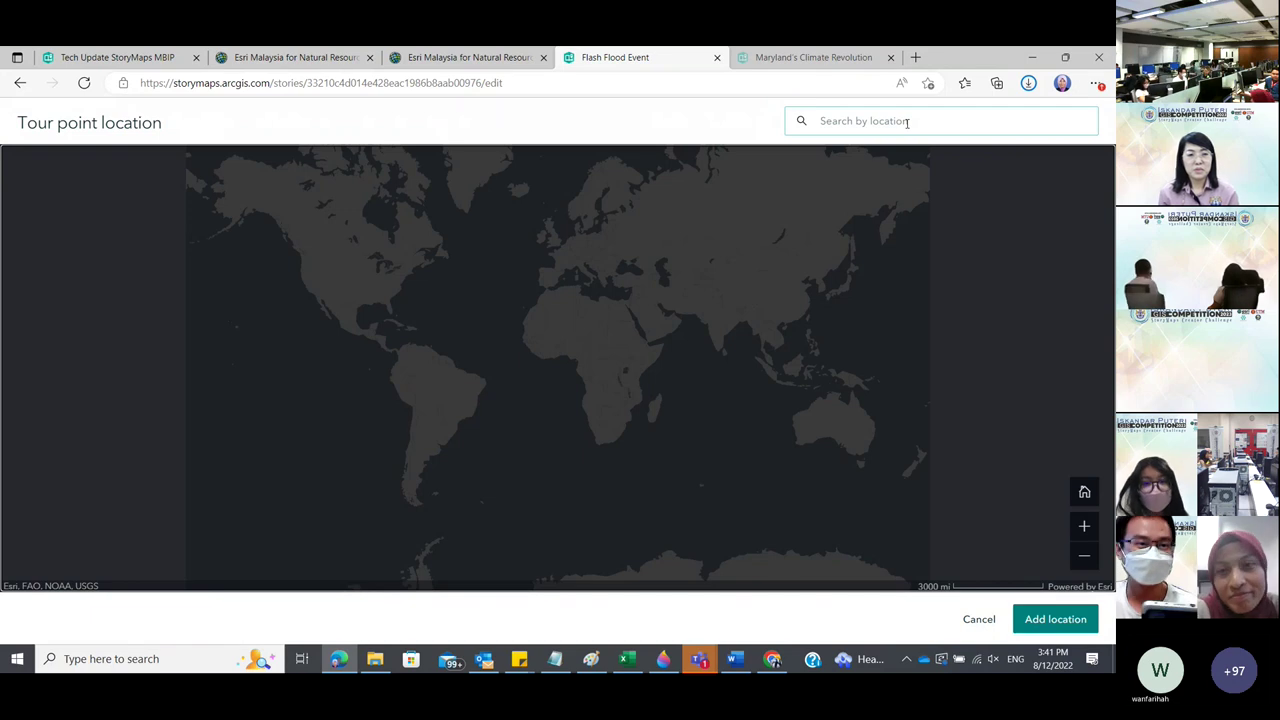
pyautogui.click(907, 121)
pyautogui.write('u')
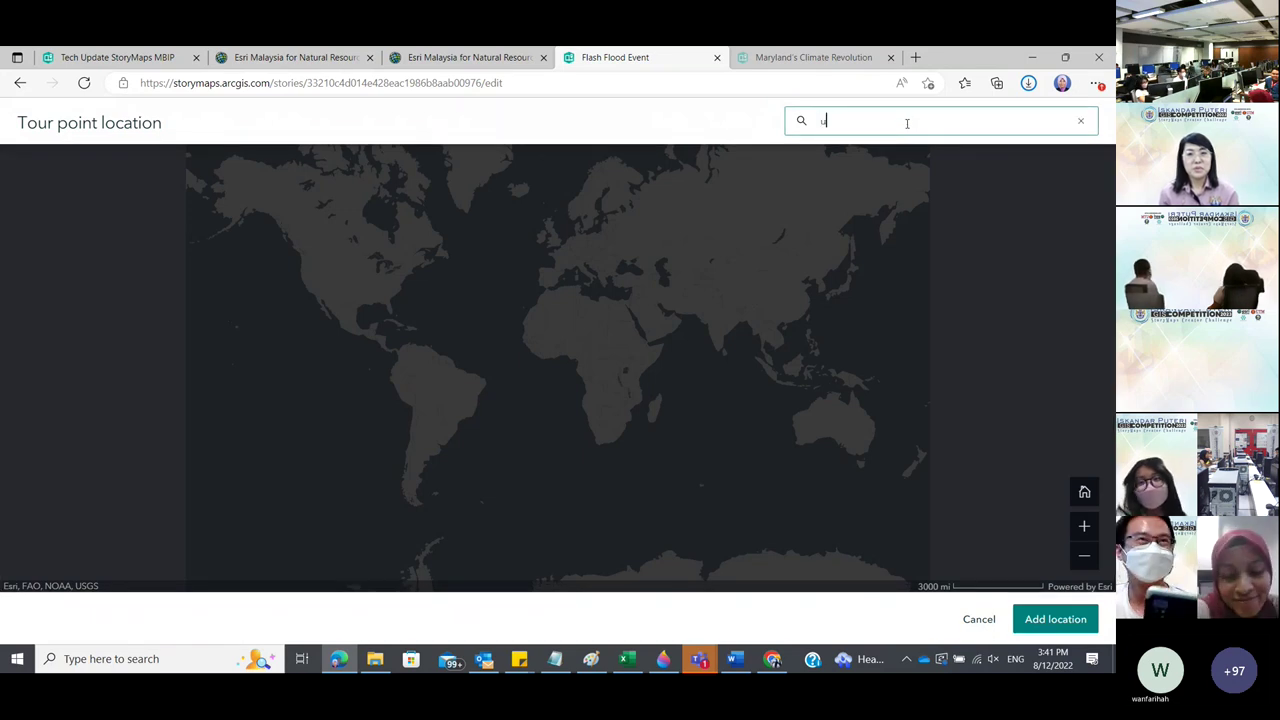
pyautogui.write('niversit')
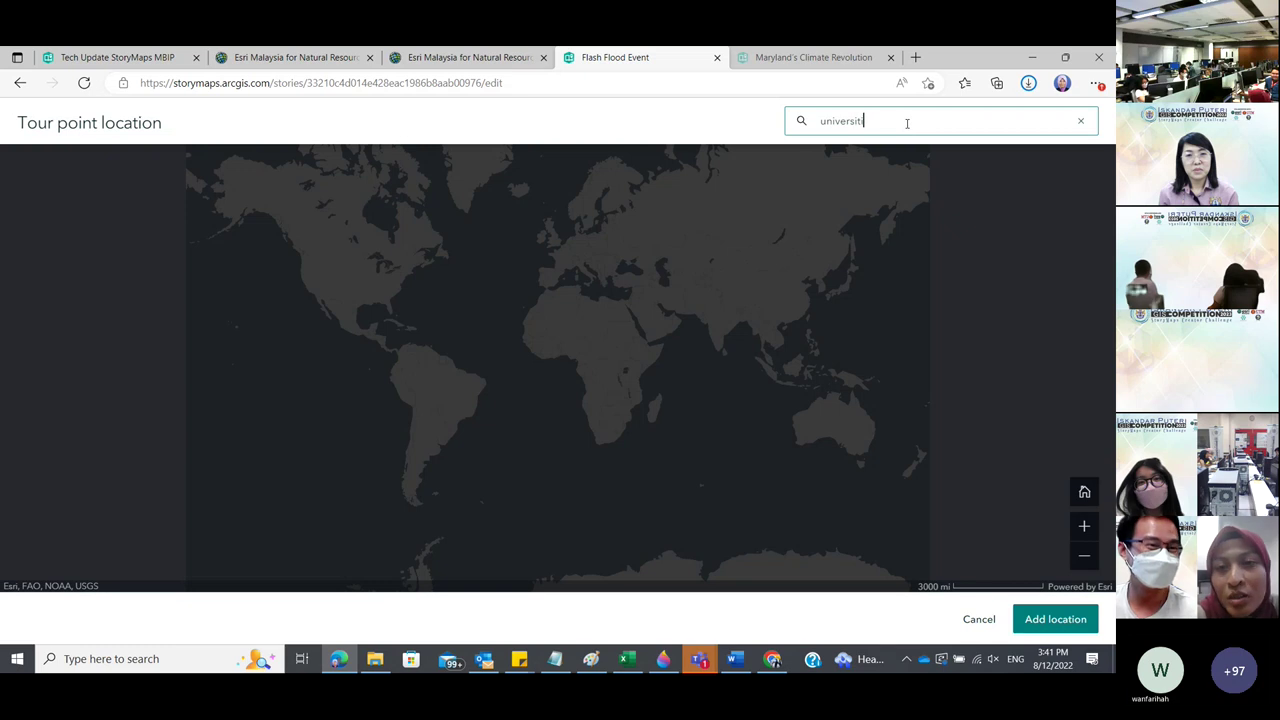
pyautogui.write('i')
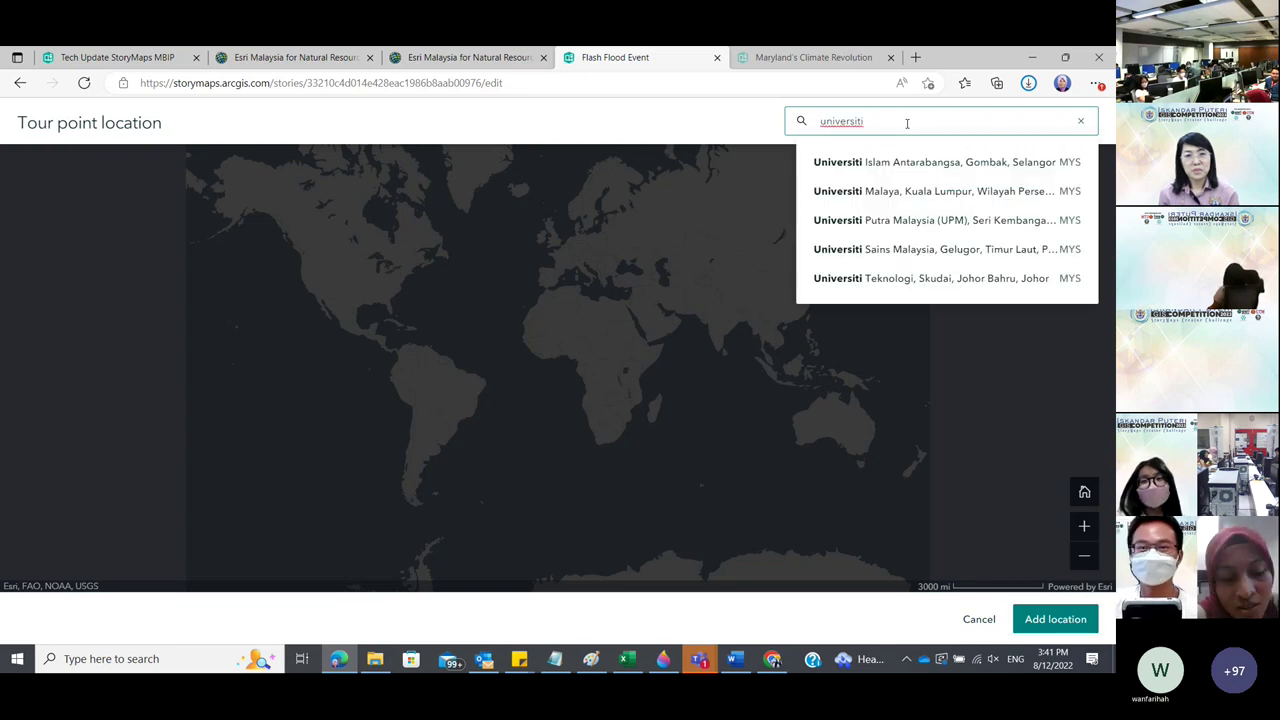
pyautogui.write(' reading')
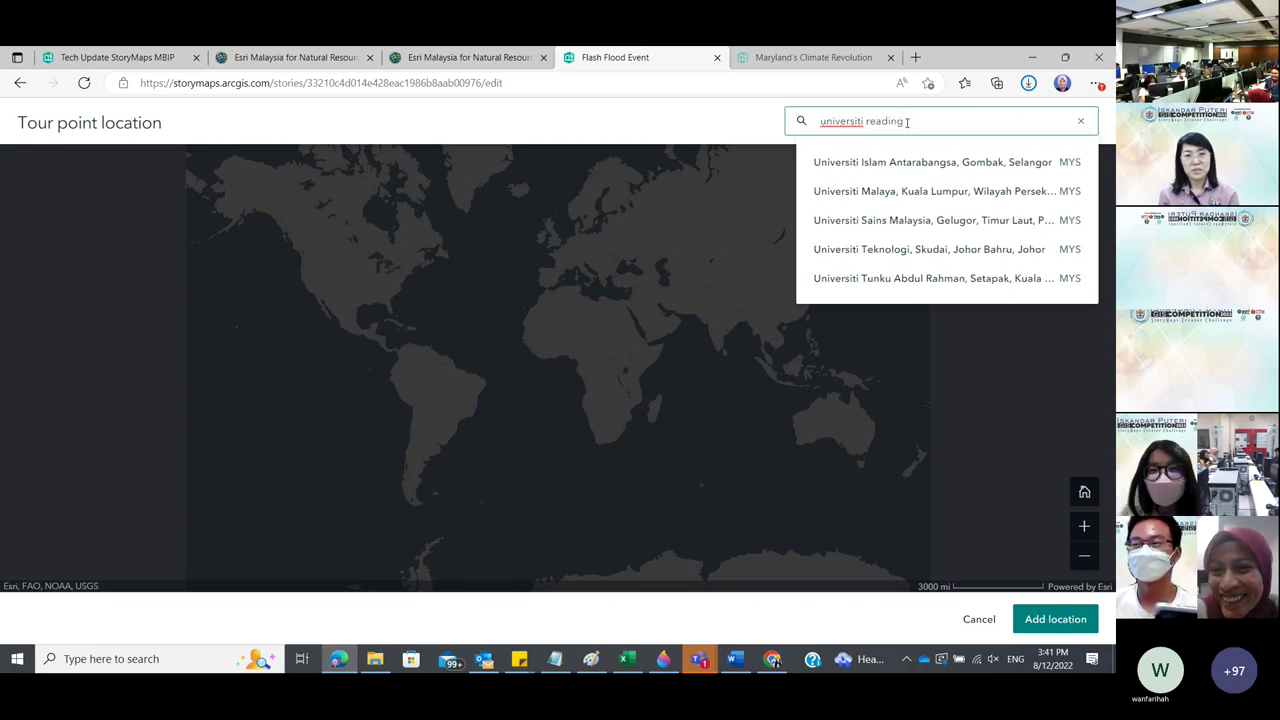
# Change the tour point's location search to "university".
pyautogui.press('BackSpace')
pyautogui.press('BackSpace')
pyautogui.press('BackSpace')
pyautogui.press('BackSpace')
pyautogui.press('BackSpace')
pyautogui.press('BackSpace')
pyautogui.press('BackSpace')
pyautogui.press('BackSpace')
pyautogui.press('BackSpace')
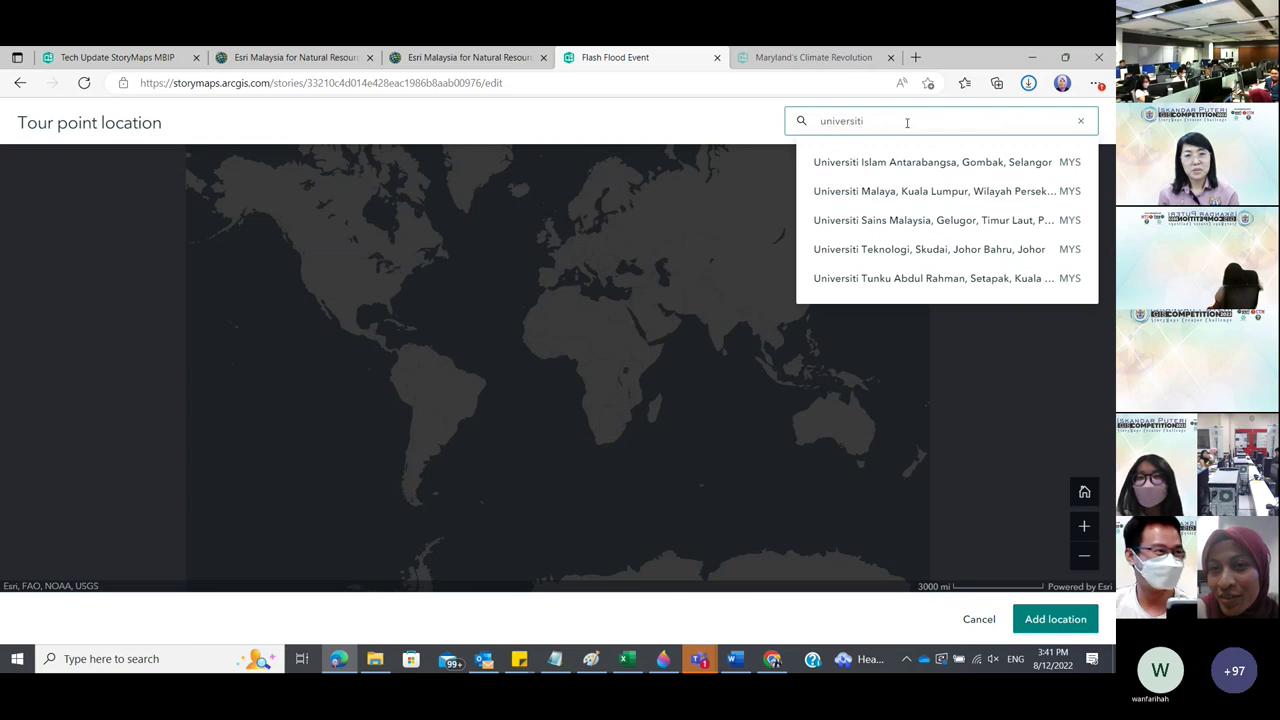
pyautogui.write('y')
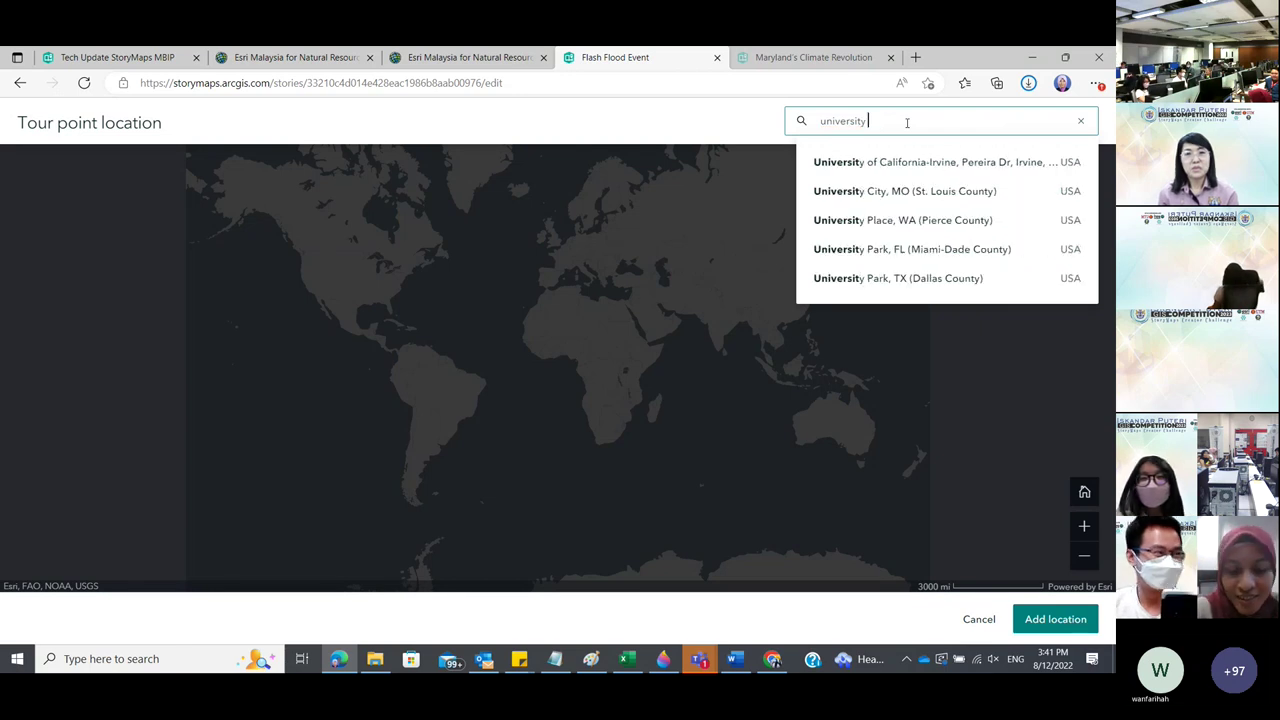
# Try to find "university of reading malaysia" as the tour point's location.
pyautogui.write(' of reading malaysia')
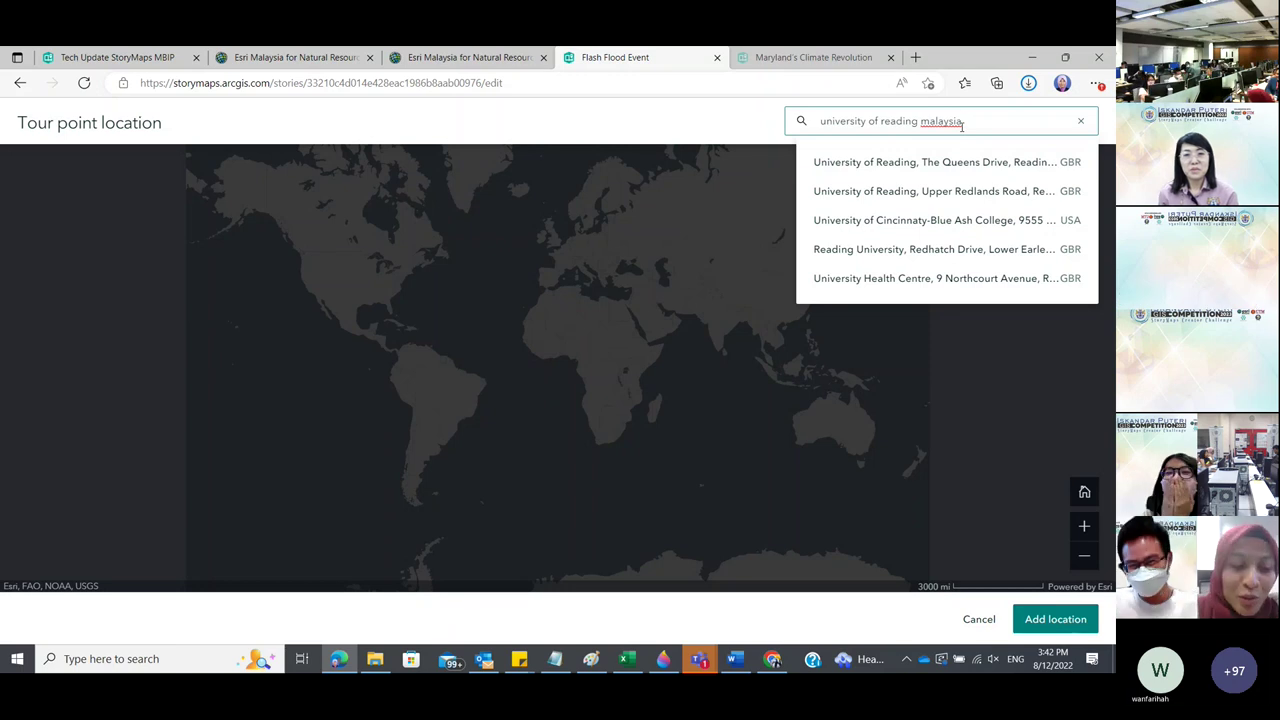
pyautogui.press('BackSpace')
pyautogui.press('BackSpace')
pyautogui.press('BackSpace')
pyautogui.press('BackSpace')
pyautogui.press('BackSpace')
pyautogui.press('BackSpace')
pyautogui.press('BackSpace')
pyautogui.press('BackSpace')
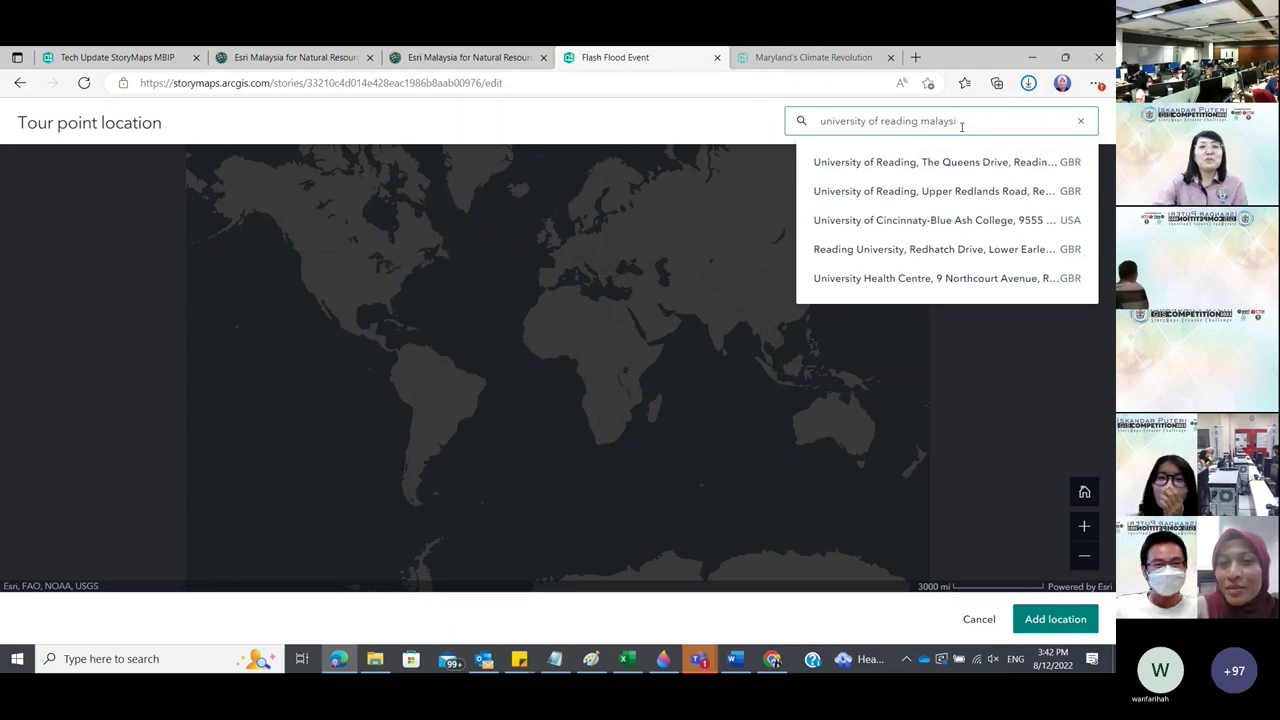
pyautogui.press('BackSpace')
pyautogui.press('BackSpace')
pyautogui.press('BackSpace')
pyautogui.press('BackSpace')
pyautogui.press('BackSpace')
pyautogui.press('BackSpace')
pyautogui.press('BackSpace')
pyautogui.press('BackSpace')
pyautogui.press('BackSpace')
pyautogui.press('BackSpace')
pyautogui.press('BackSpace')
pyautogui.press('BackSpace')
pyautogui.press('BackSpace')
pyautogui.press('BackSpace')
pyautogui.press('BackSpace')
pyautogui.press('BackSpace')
pyautogui.press('BackSpace')
pyautogui.press('BackSpace')
pyautogui.press('BackSpace')
pyautogui.press('BackSpace')
# Search for "universiti teknologi m" and add the Universiti Teknologi Malaysia result on Jalan Universiti as the first tour point's location.
pyautogui.write('u')
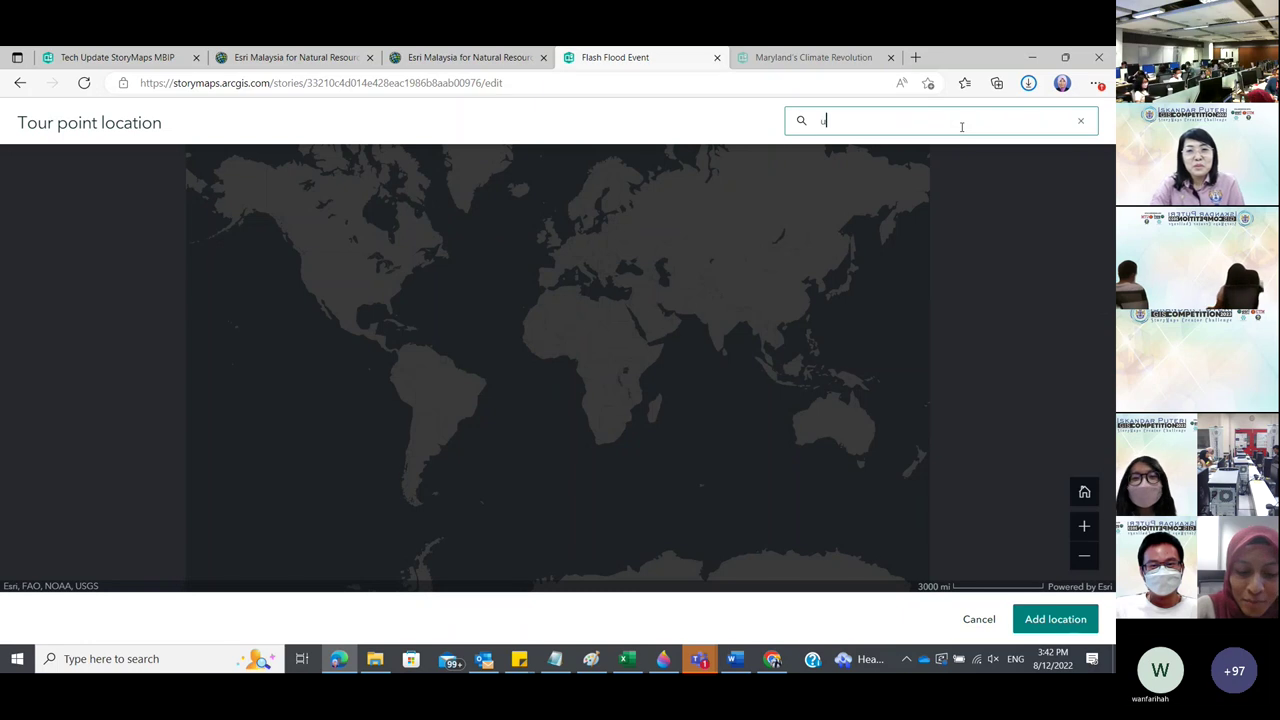
pyautogui.write('niversiti')
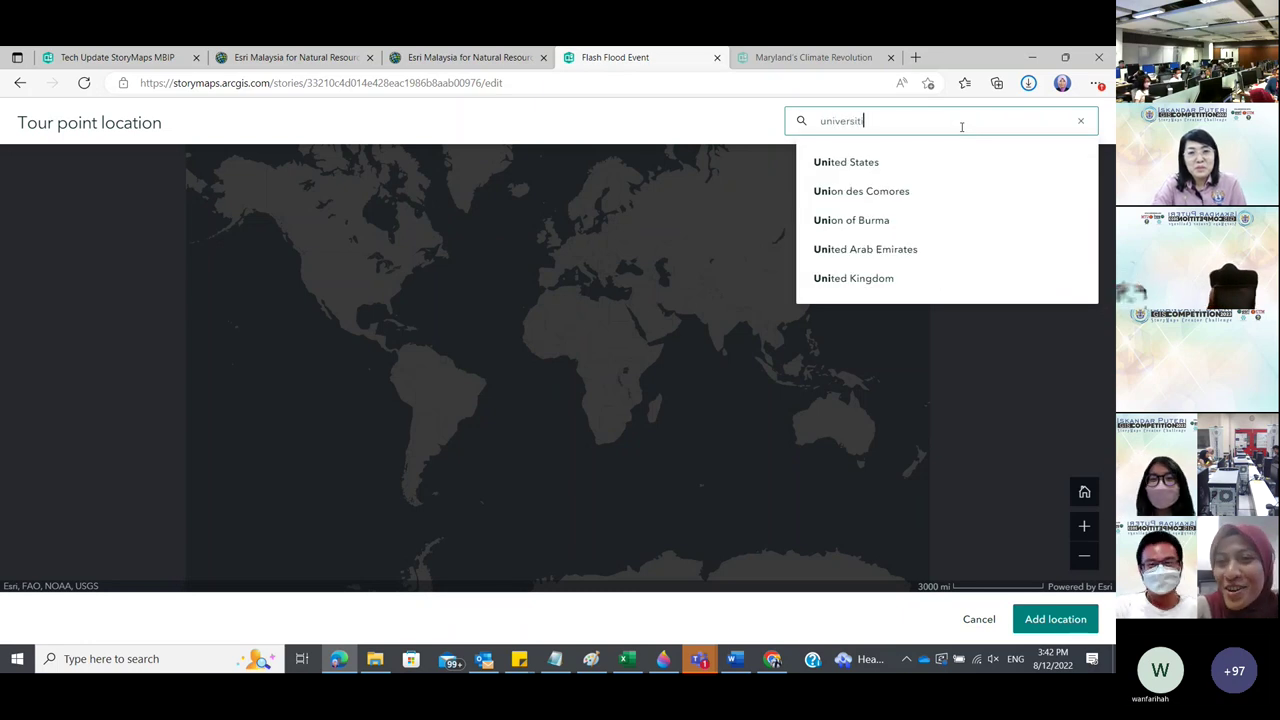
pyautogui.write(' teknol')
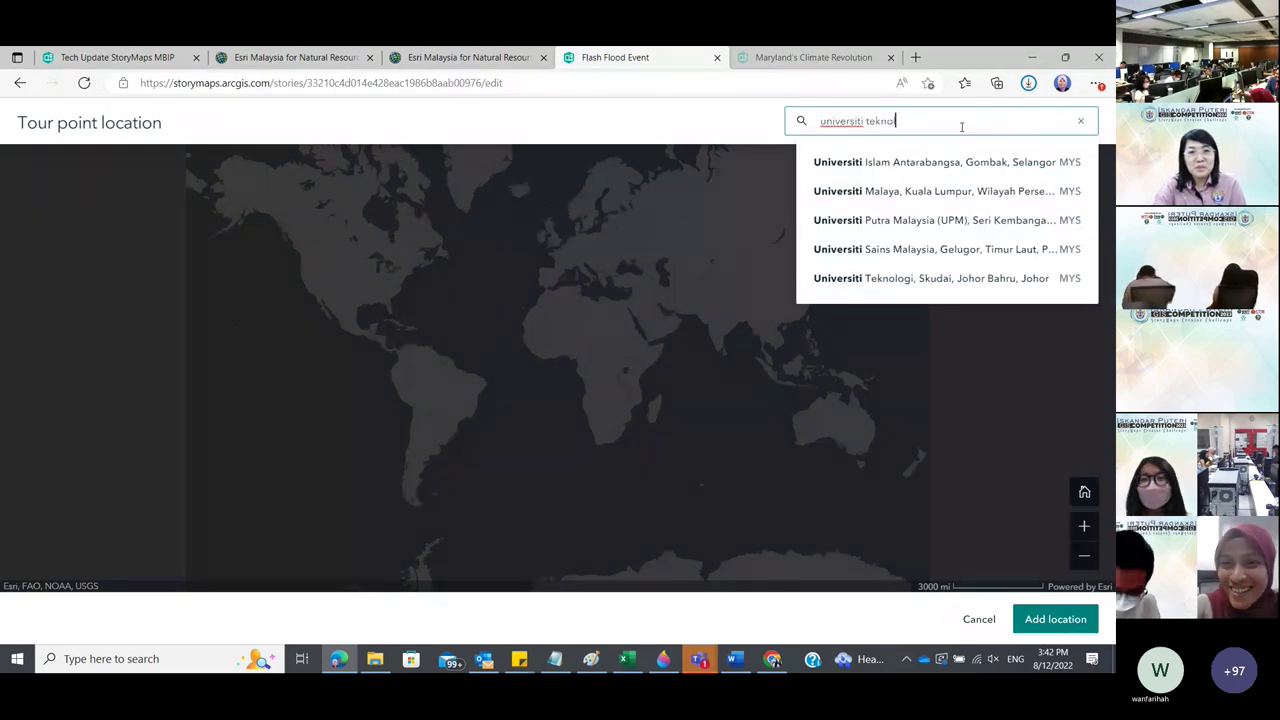
pyautogui.write('ogi m')
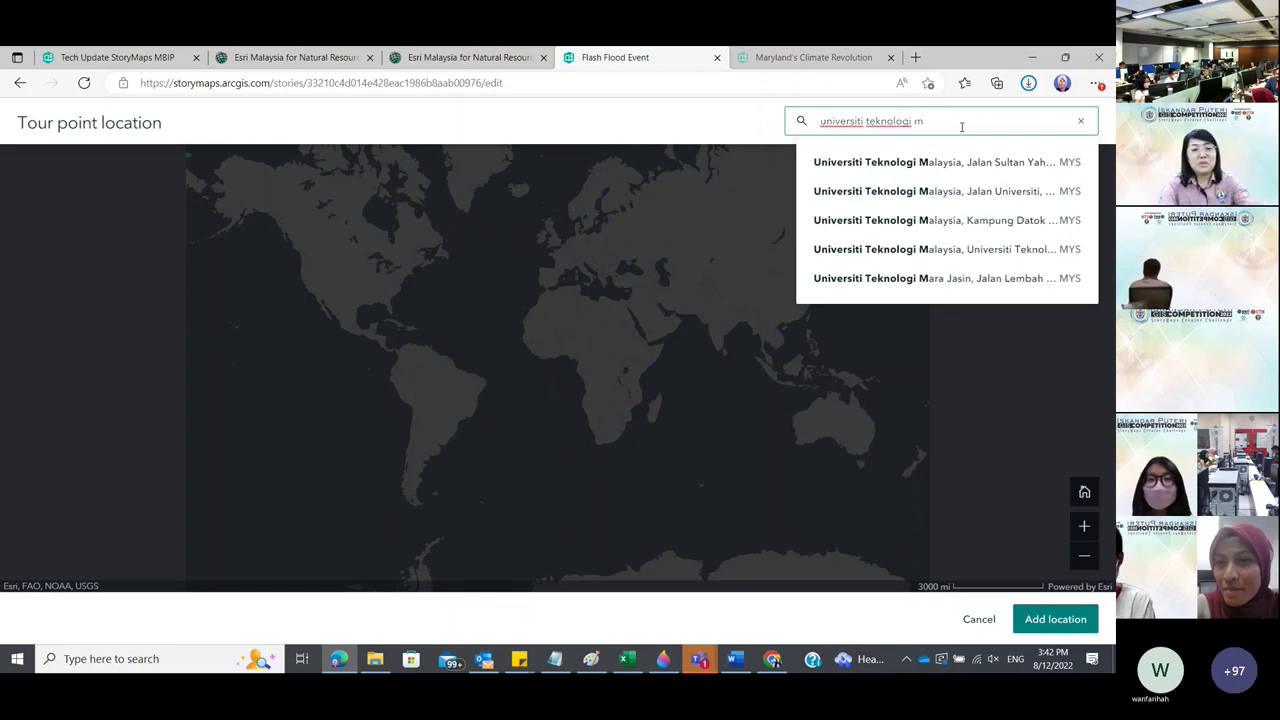
pyautogui.click(975, 192)
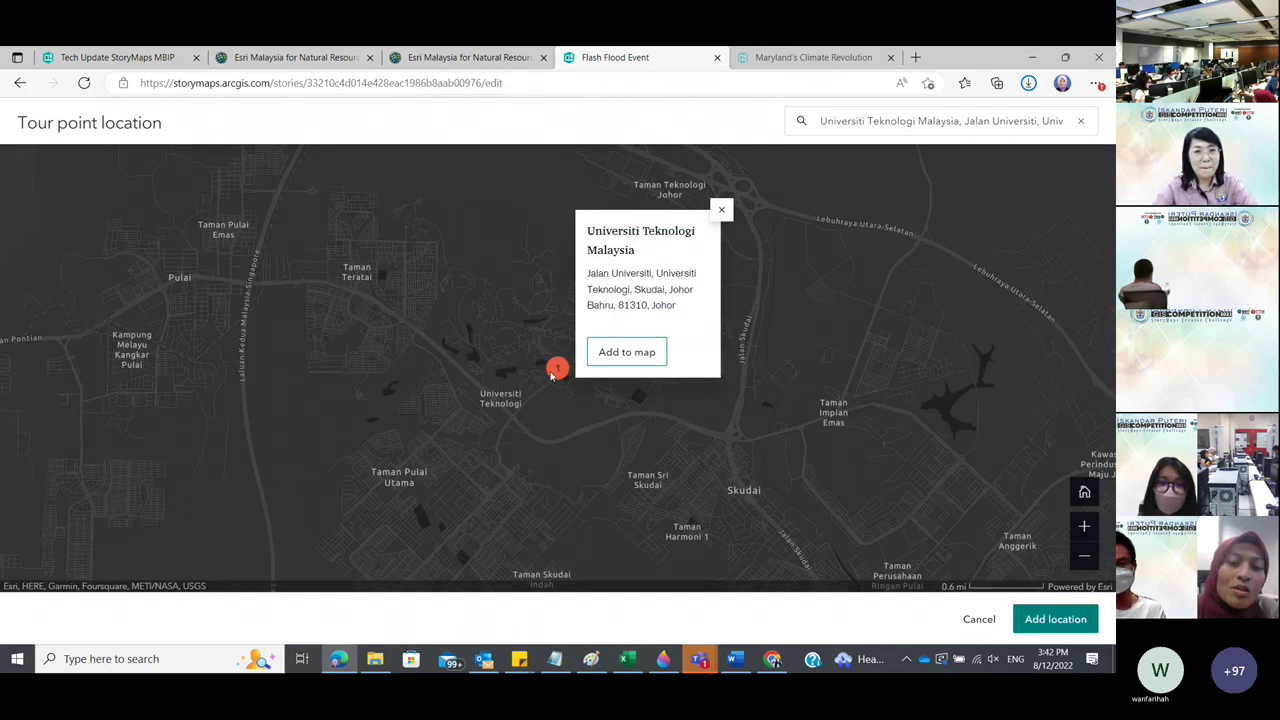
pyautogui.click(627, 352)
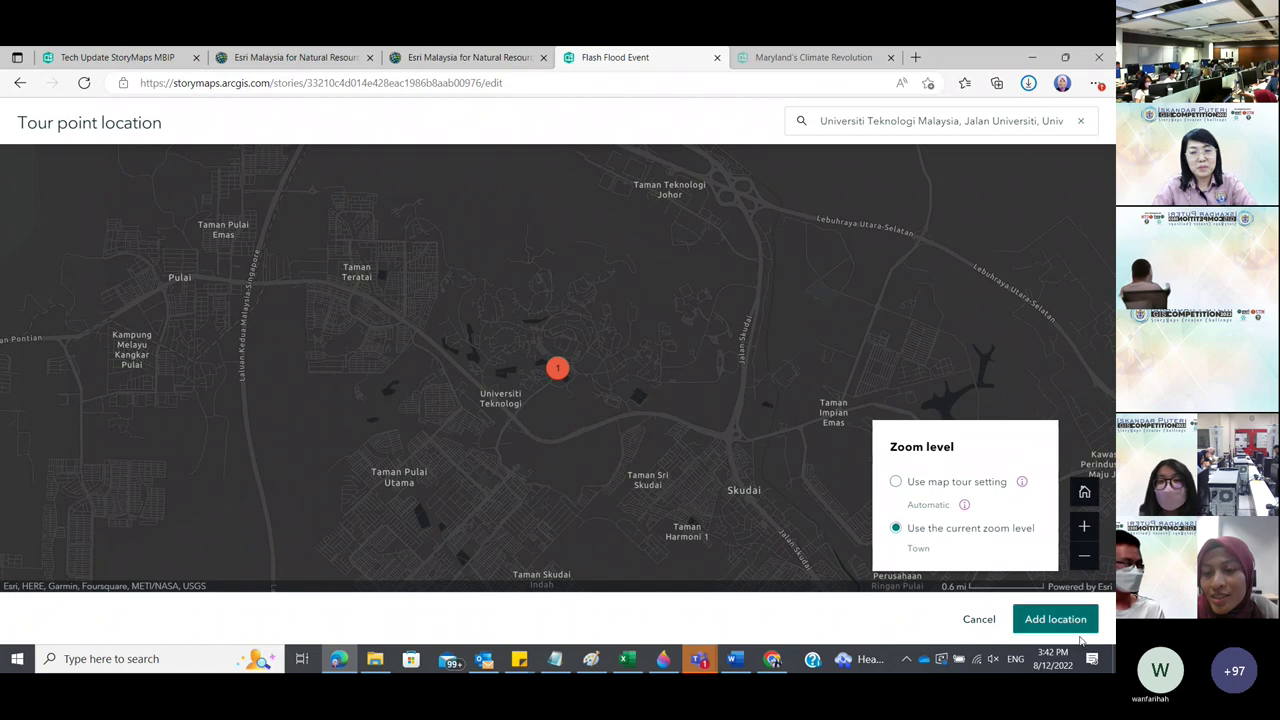
pyautogui.click(1055, 619)
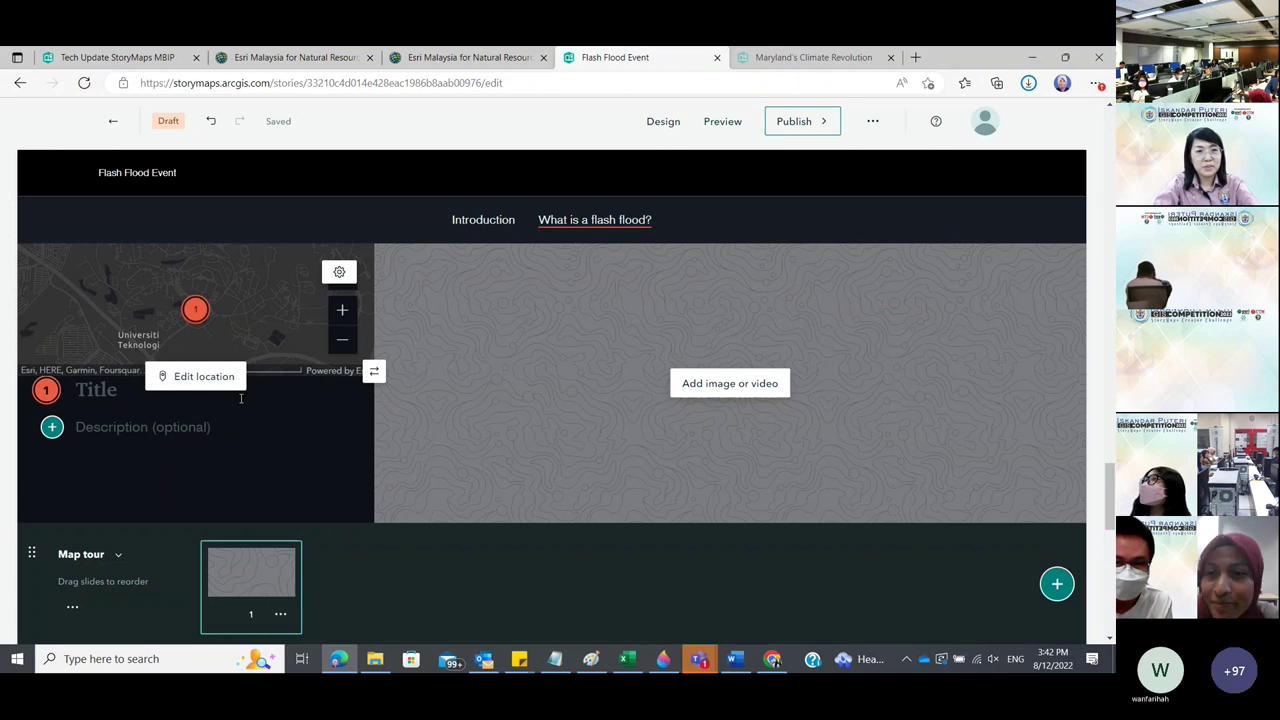
# Edit the first tour point's location by searching for "edu city", choosing Educity, Iskandar Puteri, Johor Bahru, and applying the edit.
pyautogui.click(210, 377)
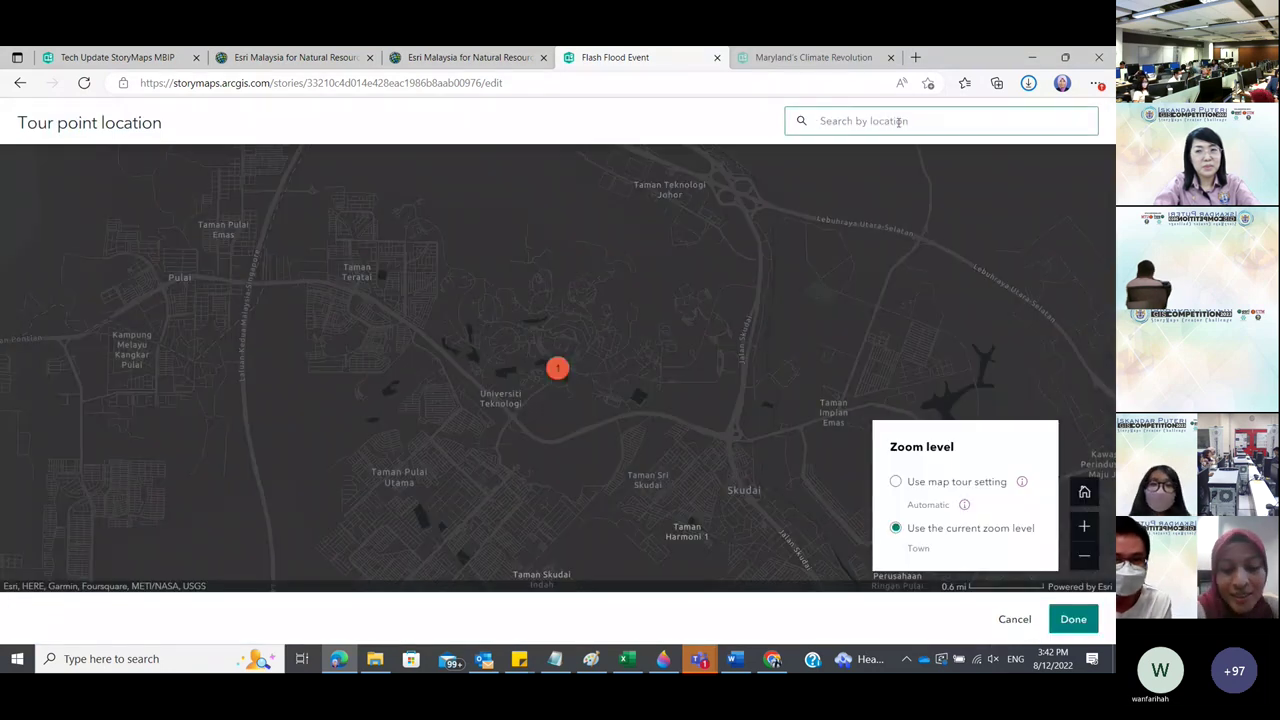
pyautogui.click(900, 121)
pyautogui.write('edu')
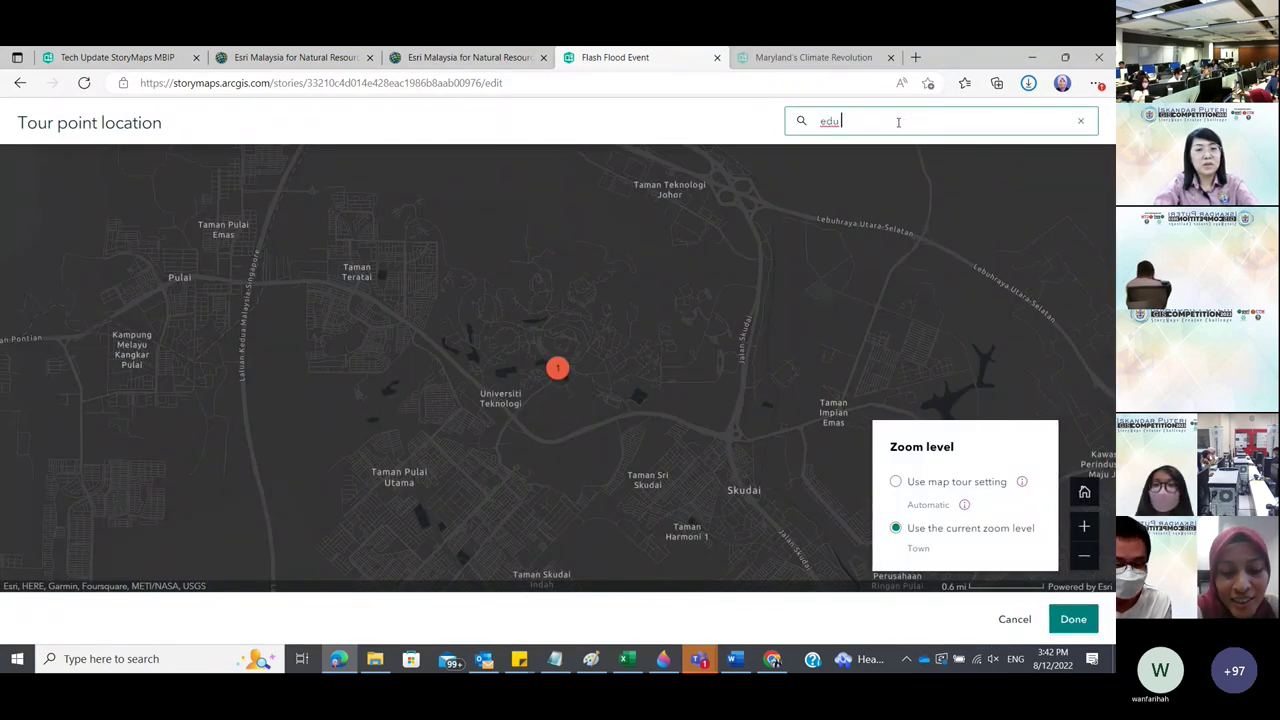
pyautogui.write(' city')
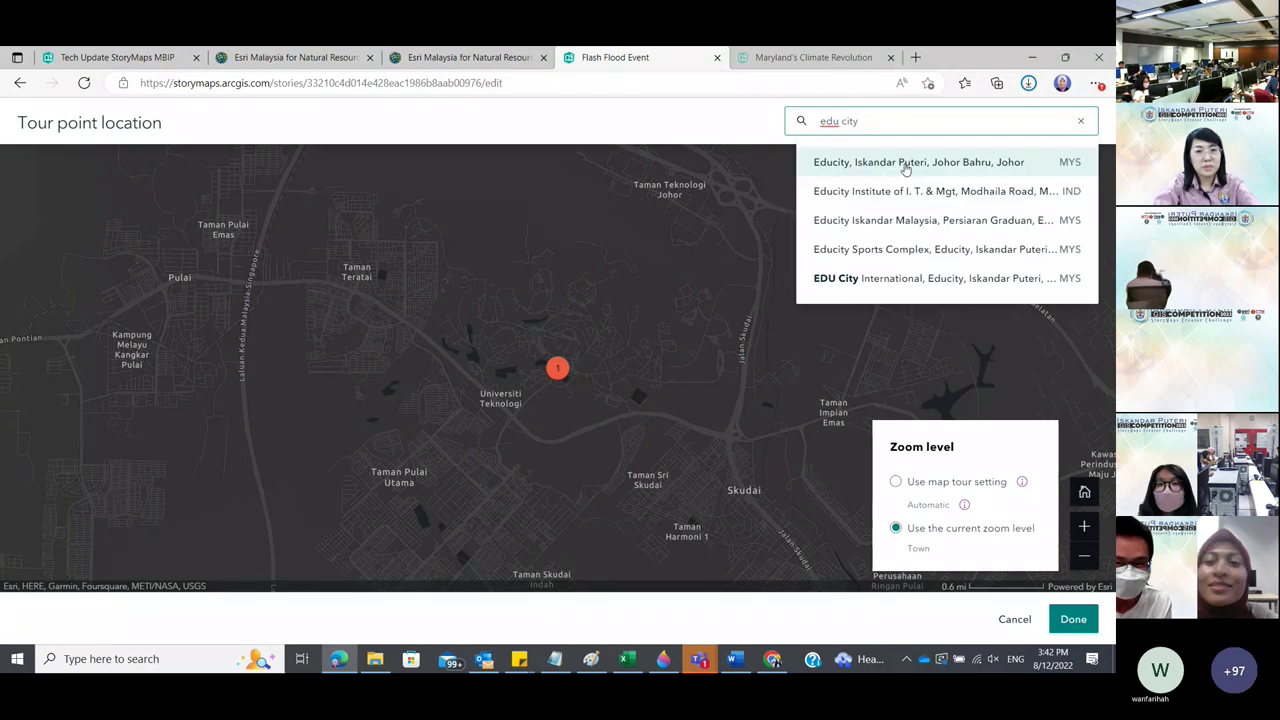
pyautogui.click(905, 163)
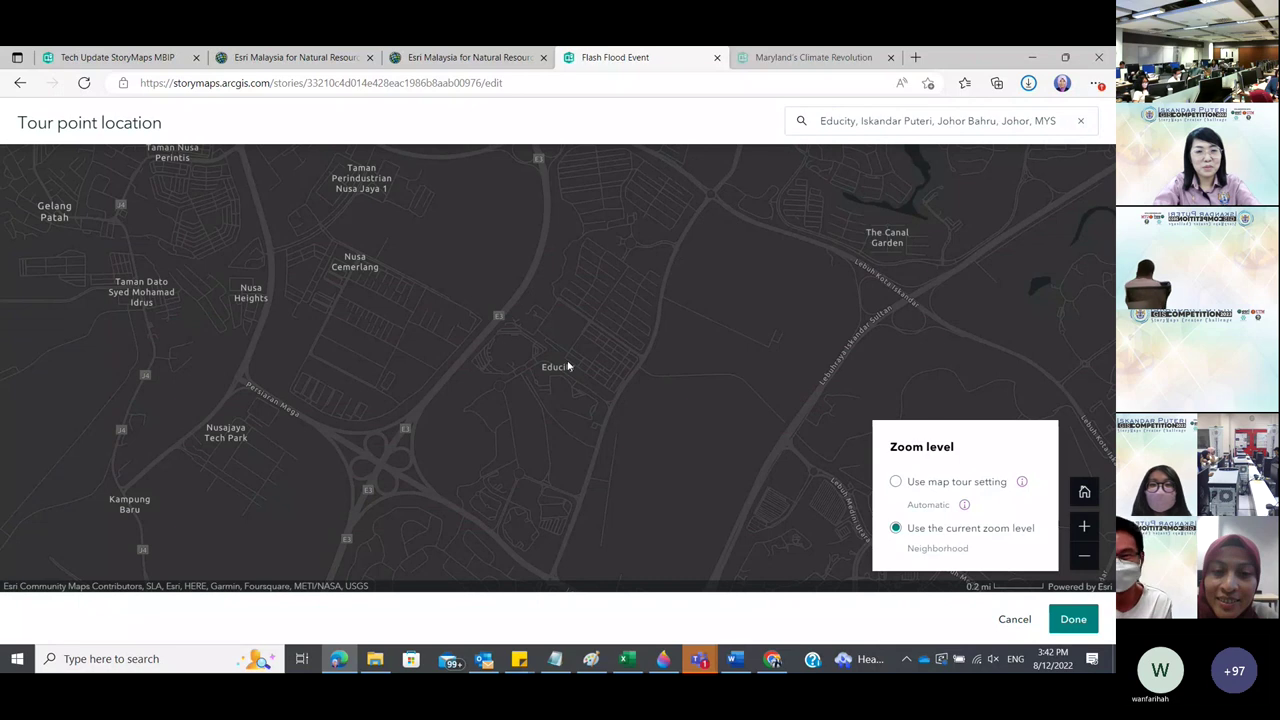
pyautogui.click(1073, 620)
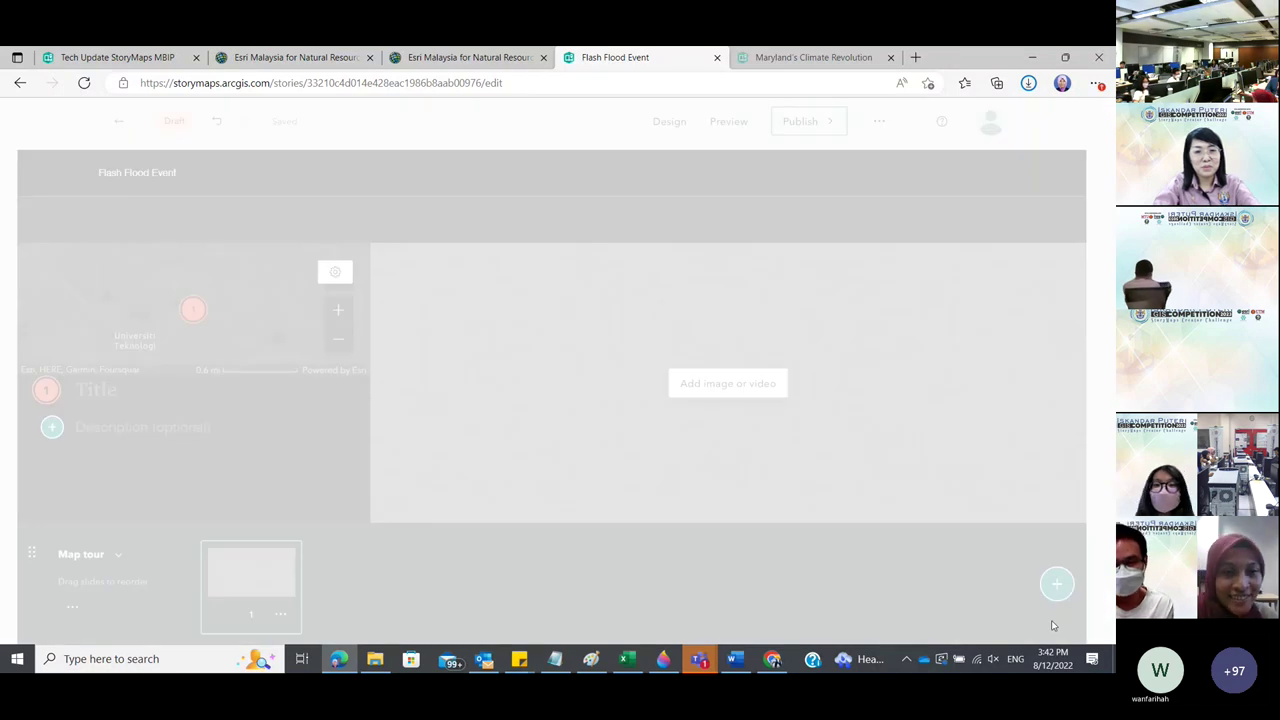
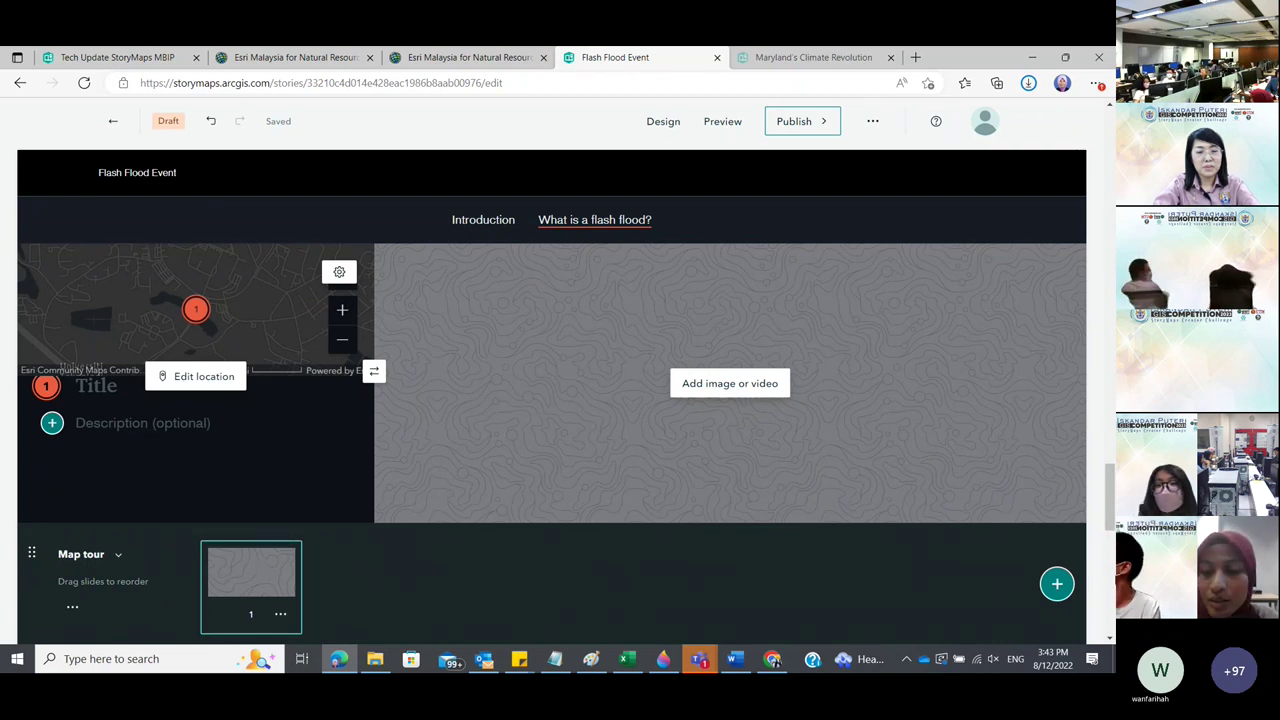
# Add a second slide to the map tour and search for "universiti" as its location.
pyautogui.click(1057, 585)
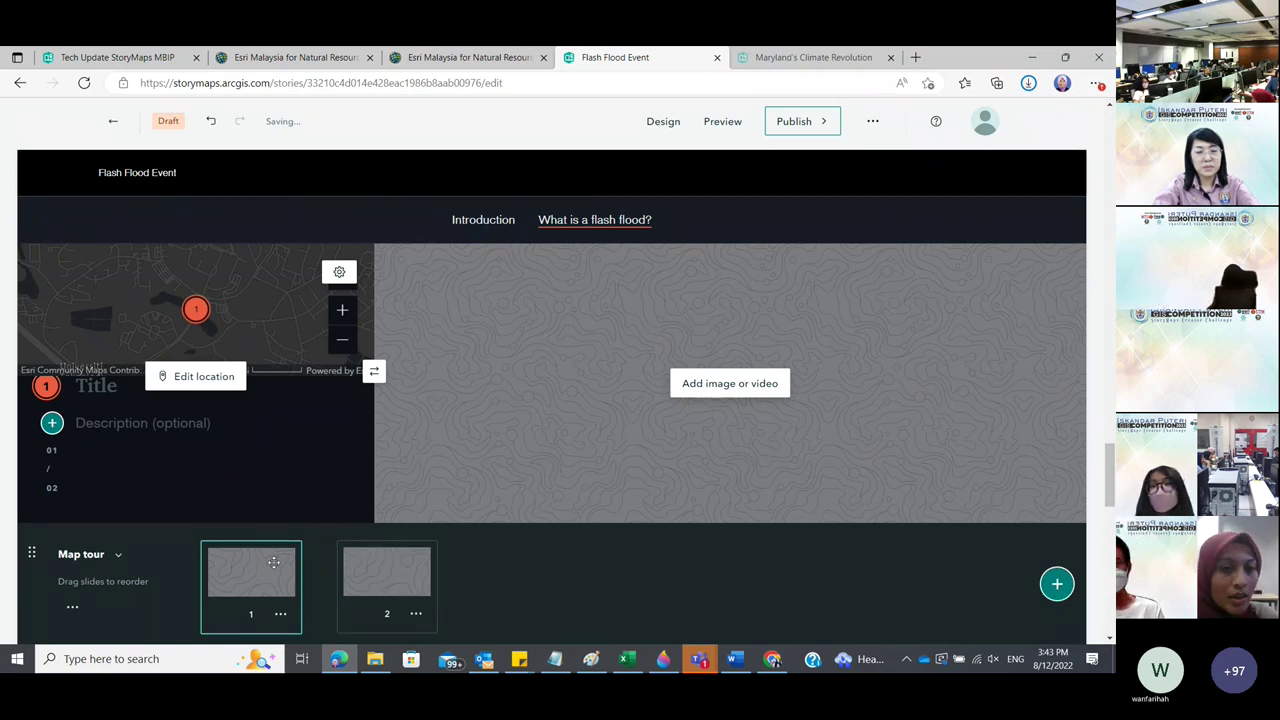
pyautogui.click(386, 575)
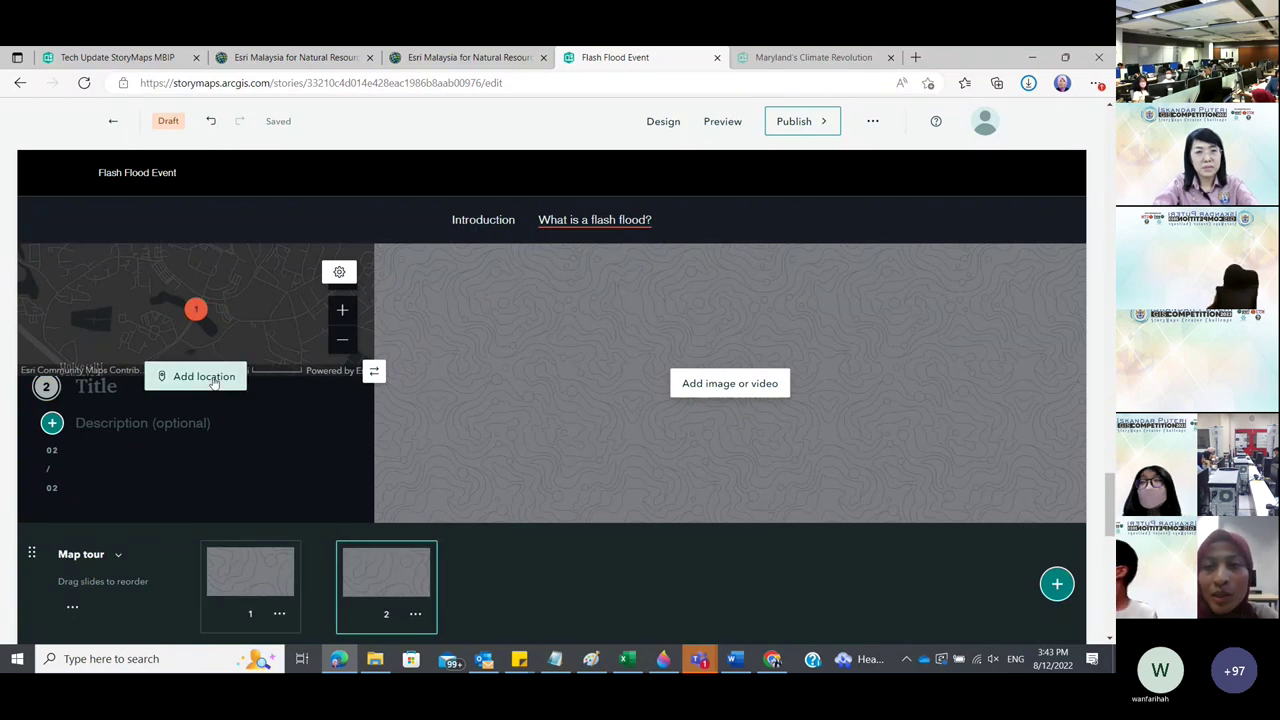
pyautogui.click(204, 377)
pyautogui.click(916, 121)
pyautogui.write('utm')
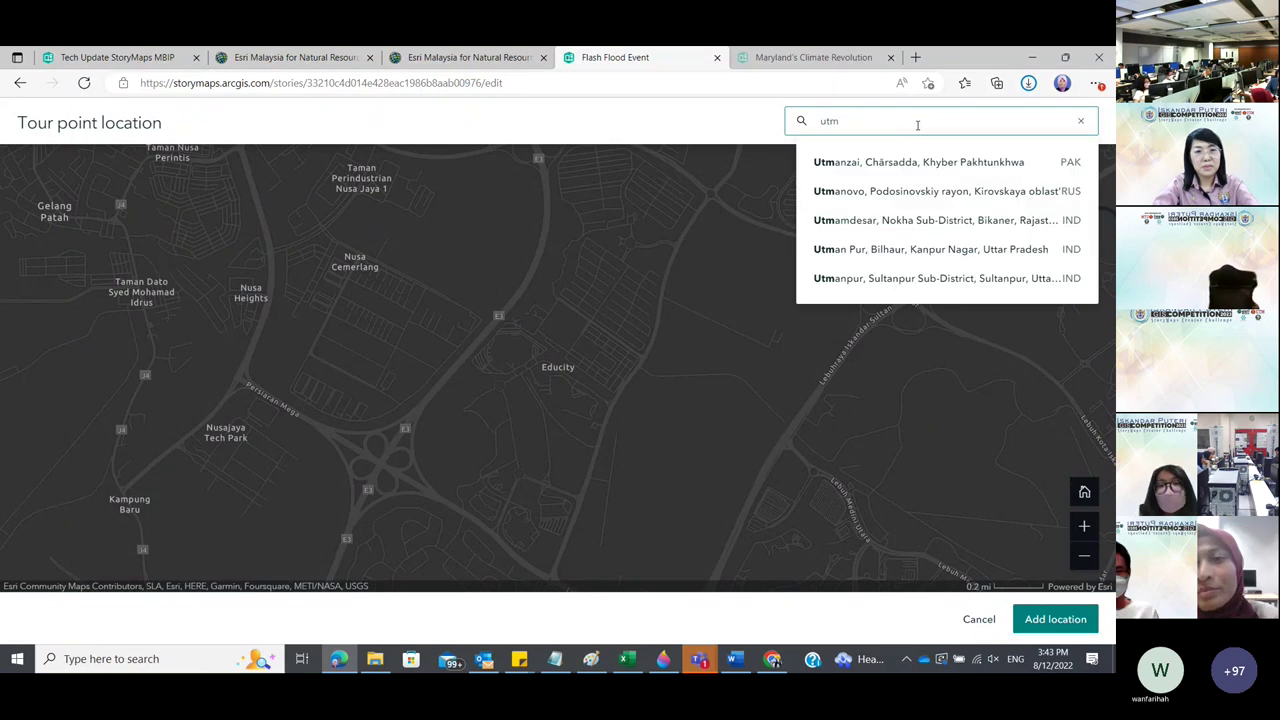
pyautogui.press('BackSpace')
pyautogui.press('BackSpace')
pyautogui.write('n')
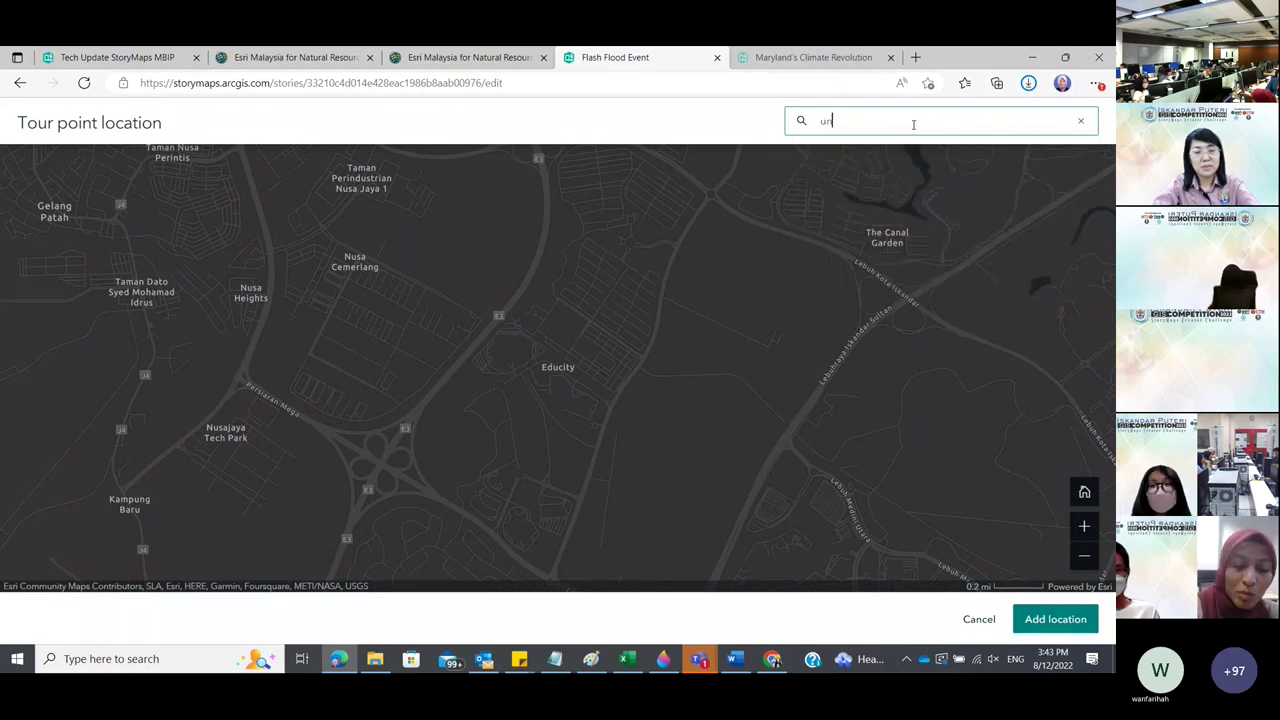
pyautogui.write('iversiti')
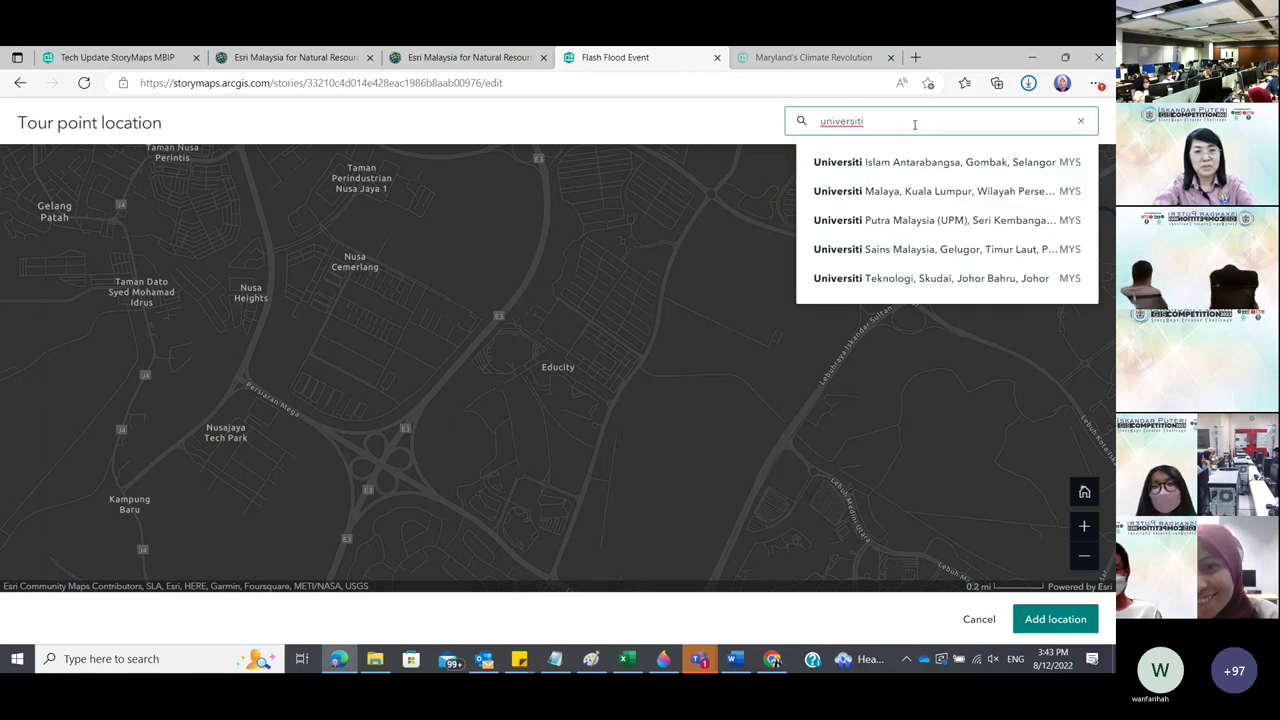
# Place the second tour point at Universiti Teknologi, Skudai, Johor Bahru, using the current zoom level.
pyautogui.click(916, 280)
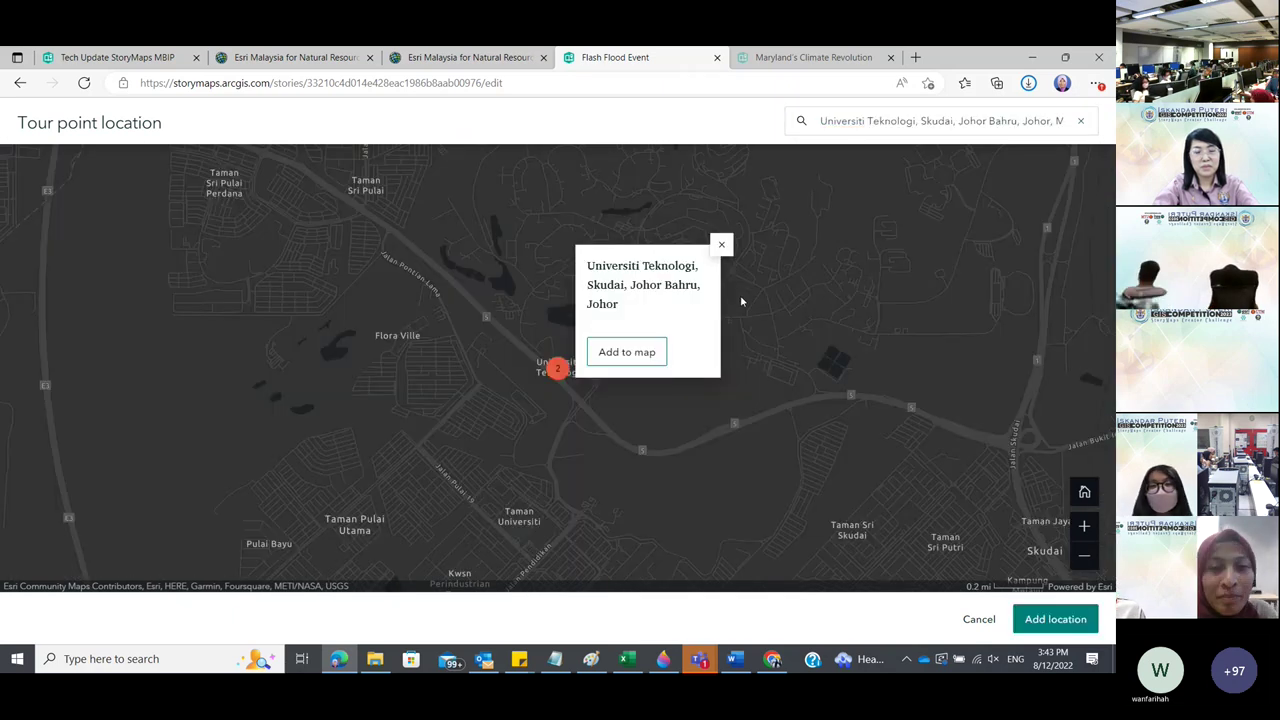
pyautogui.click(633, 358)
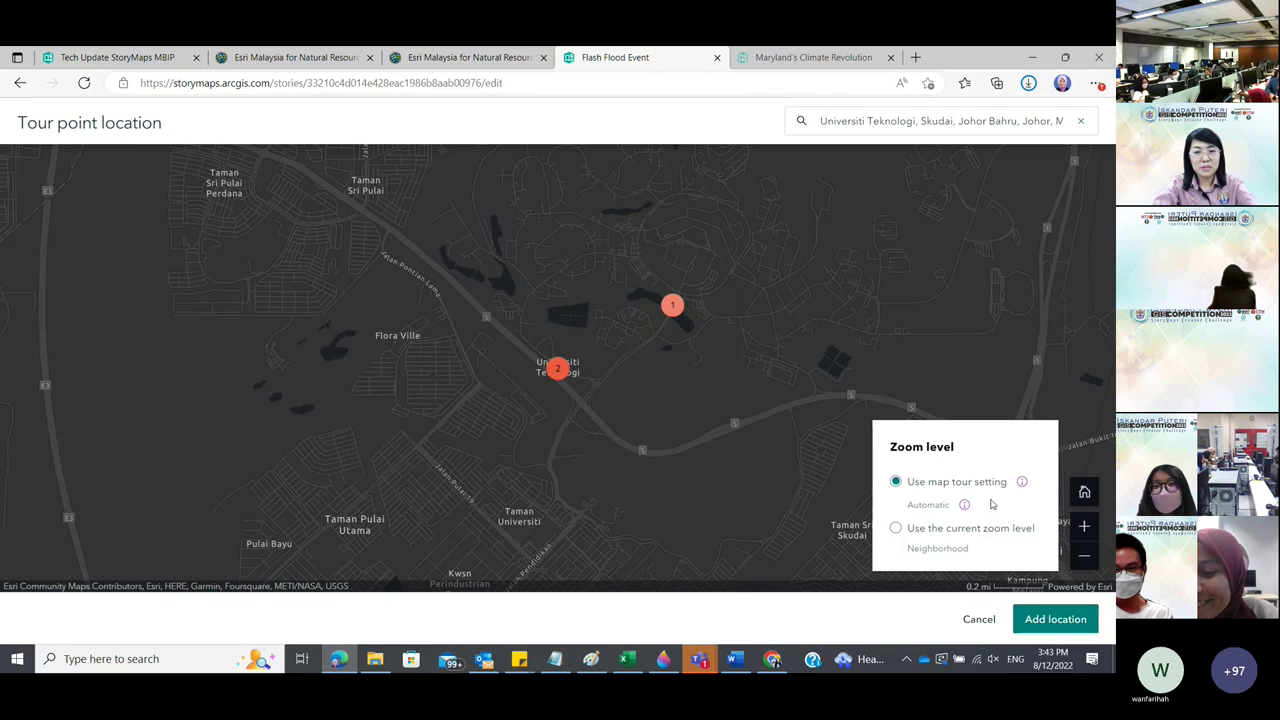
pyautogui.click(974, 528)
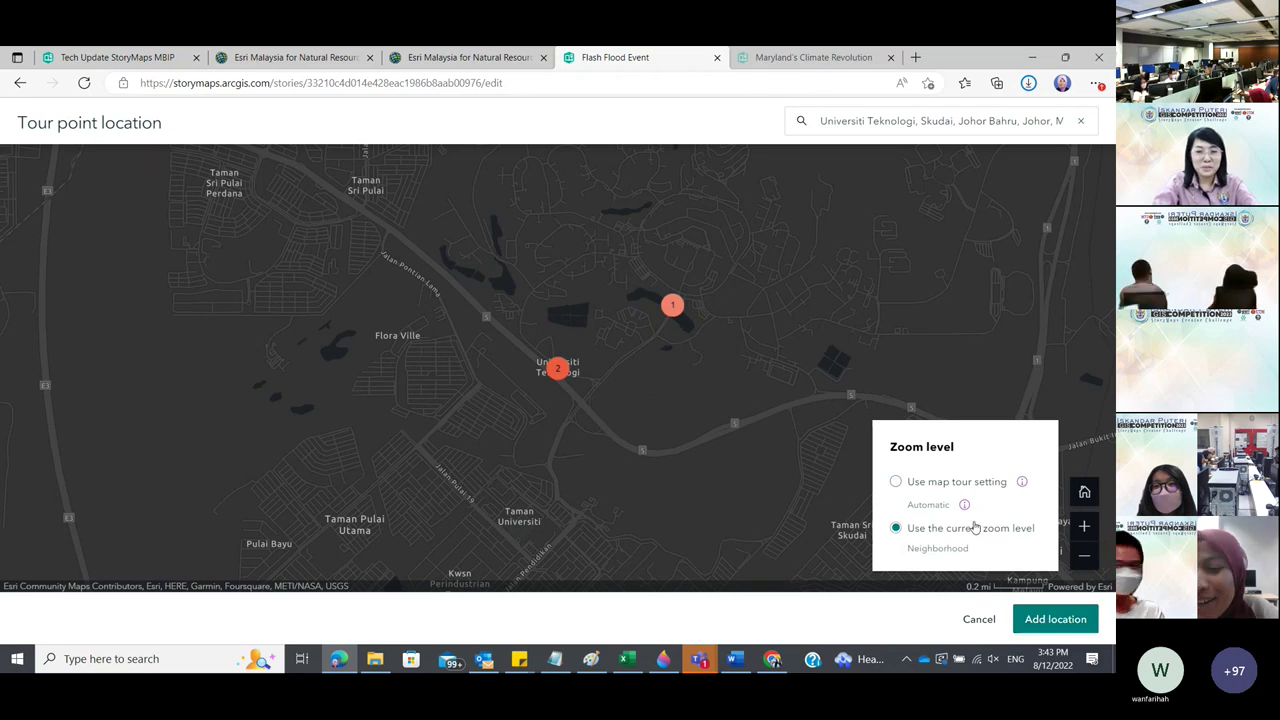
pyautogui.click(1040, 622)
# Check the map positions of both tour points by switching between slides 1 and 2.
pyautogui.click(271, 578)
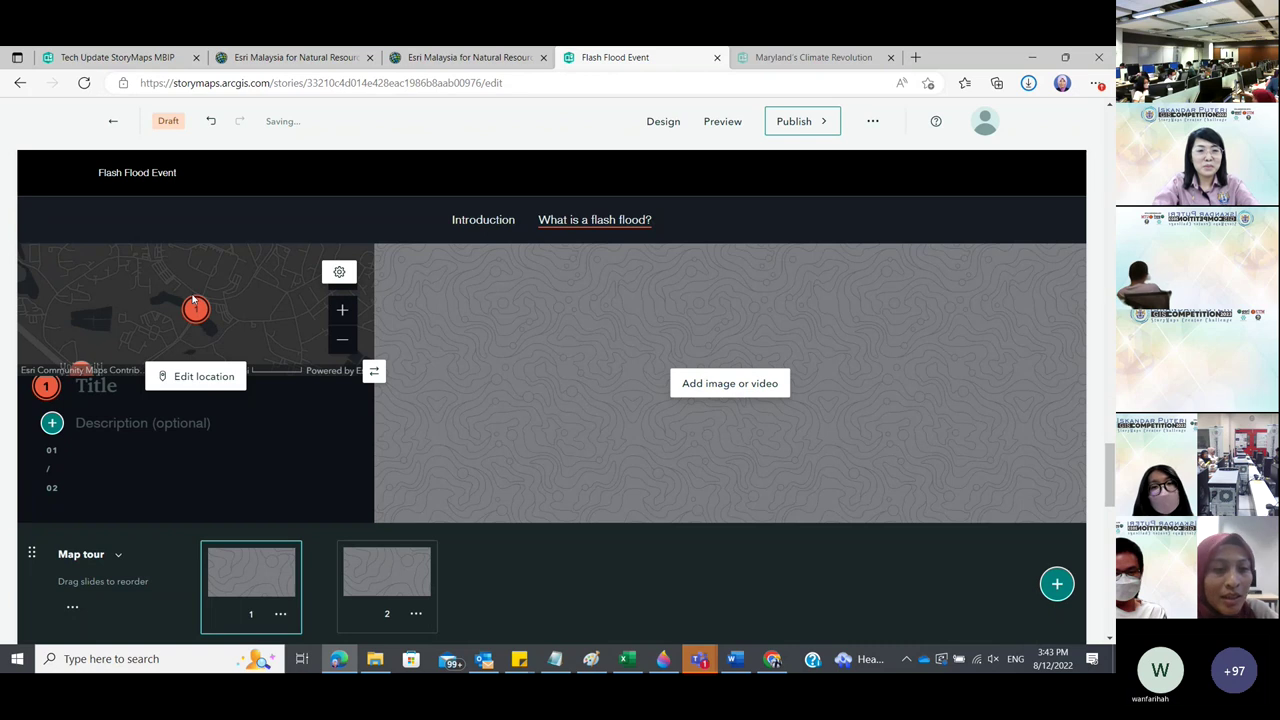
pyautogui.press('Right')
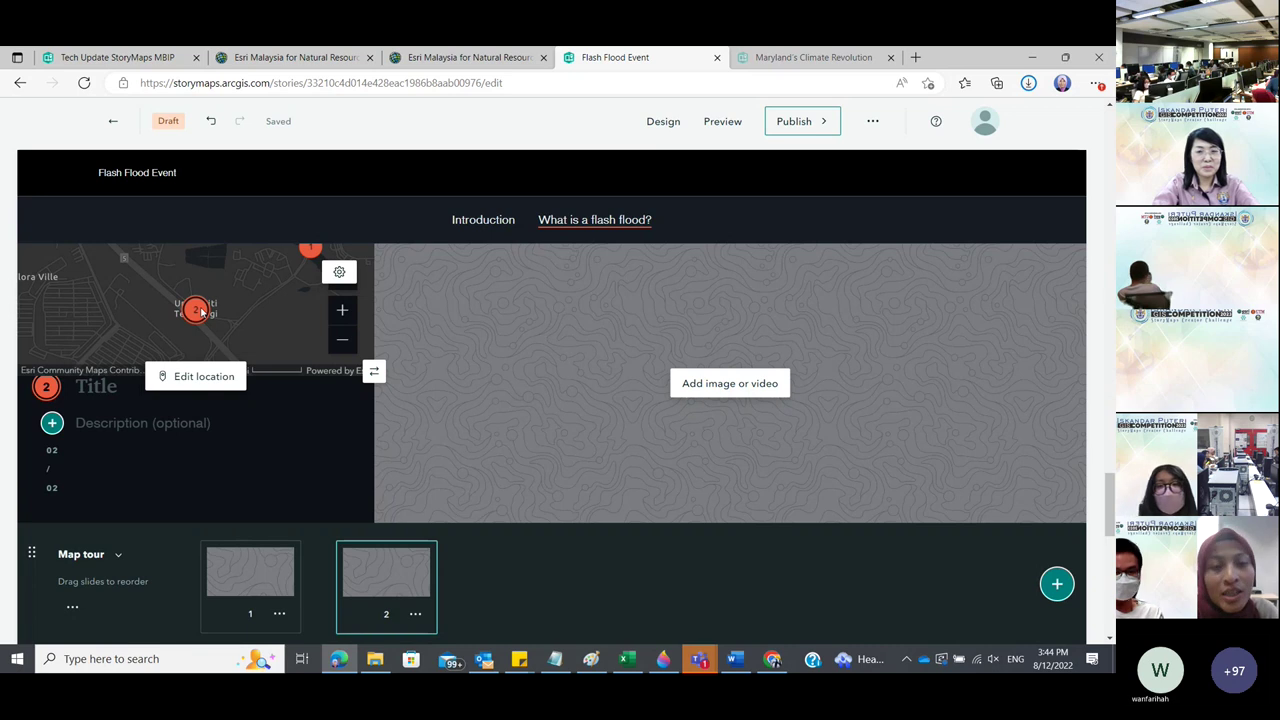
pyautogui.press('Left')
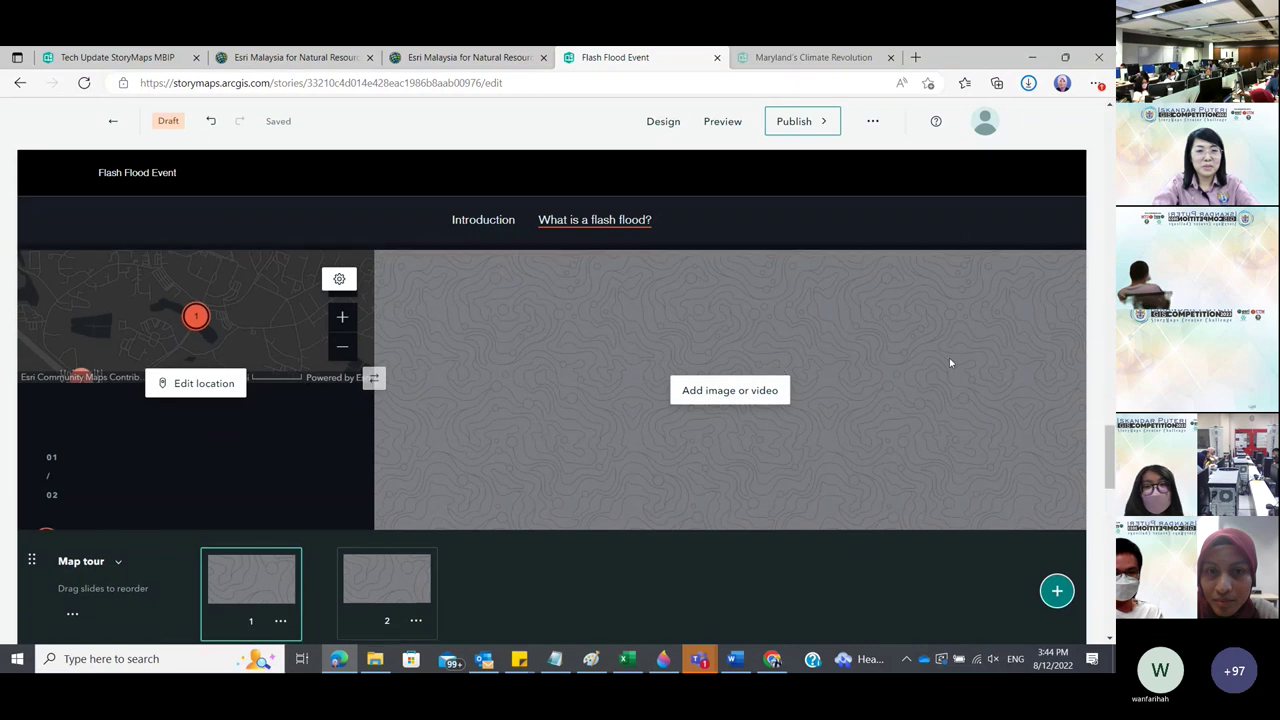
# Insert a text block between the timeline and the map tour, formatted as a heading reading "Location".
pyautogui.scroll(3, 946, 360)
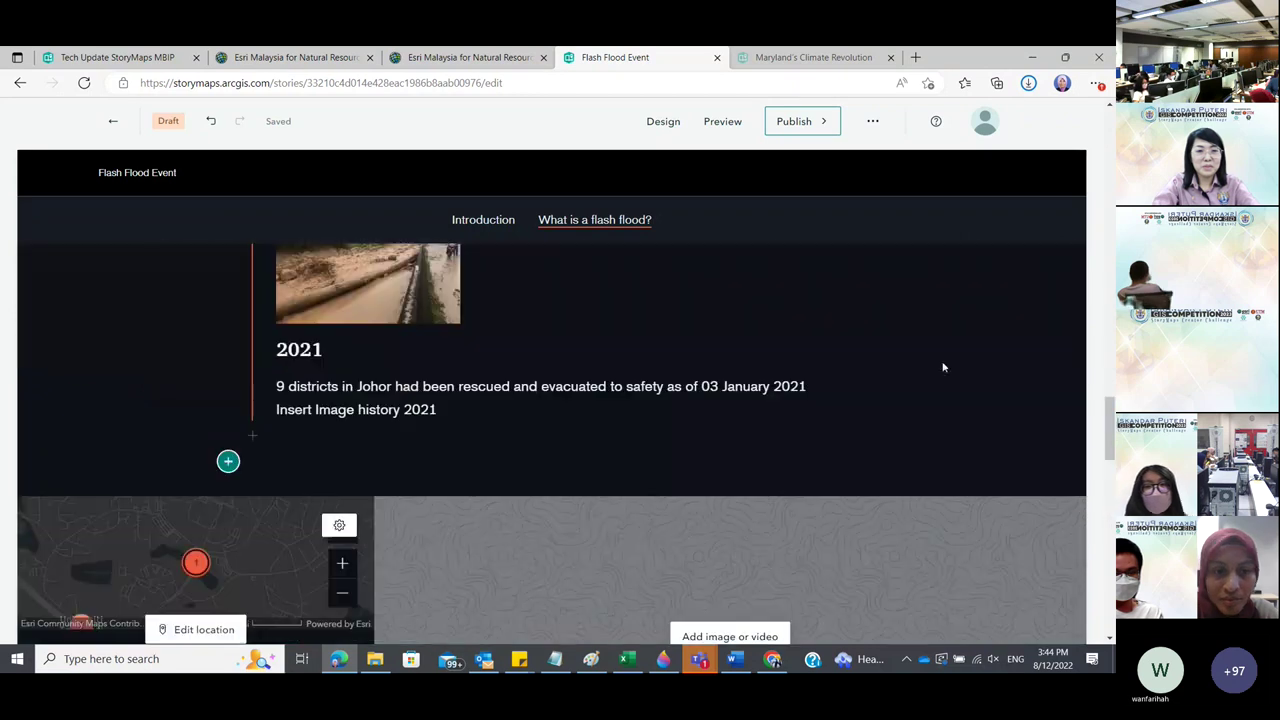
pyautogui.click(228, 462)
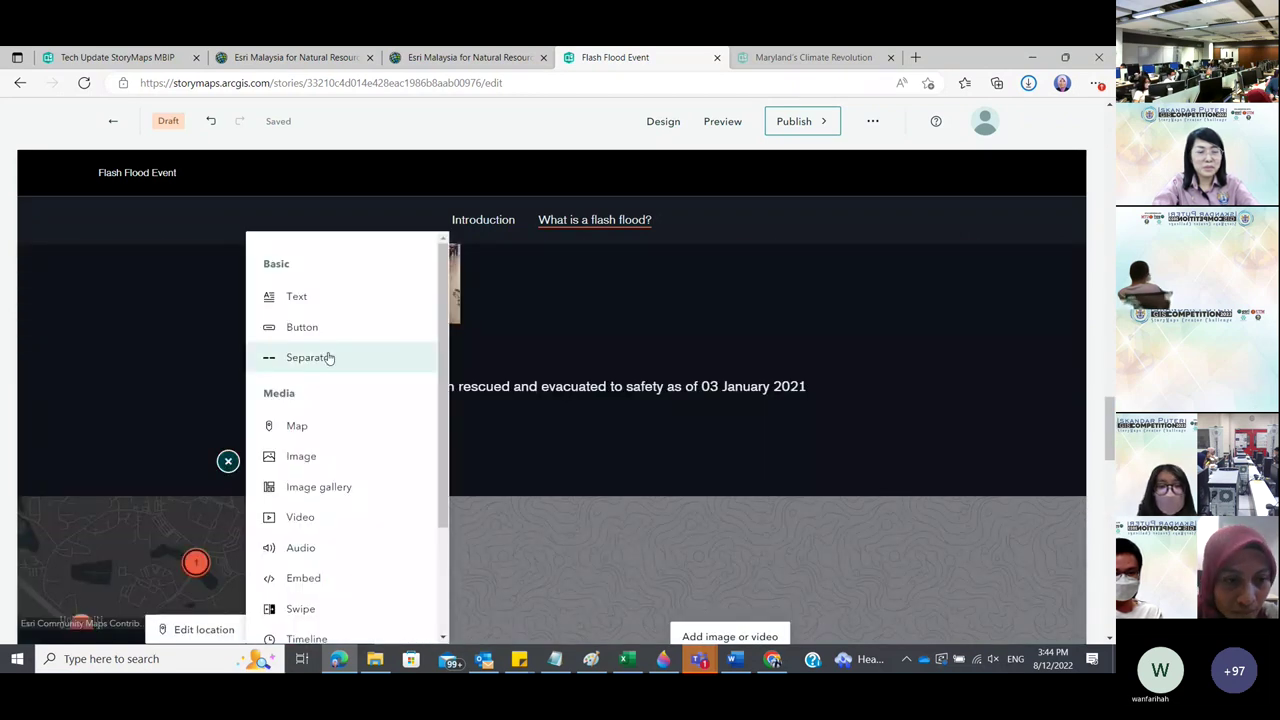
pyautogui.click(228, 461)
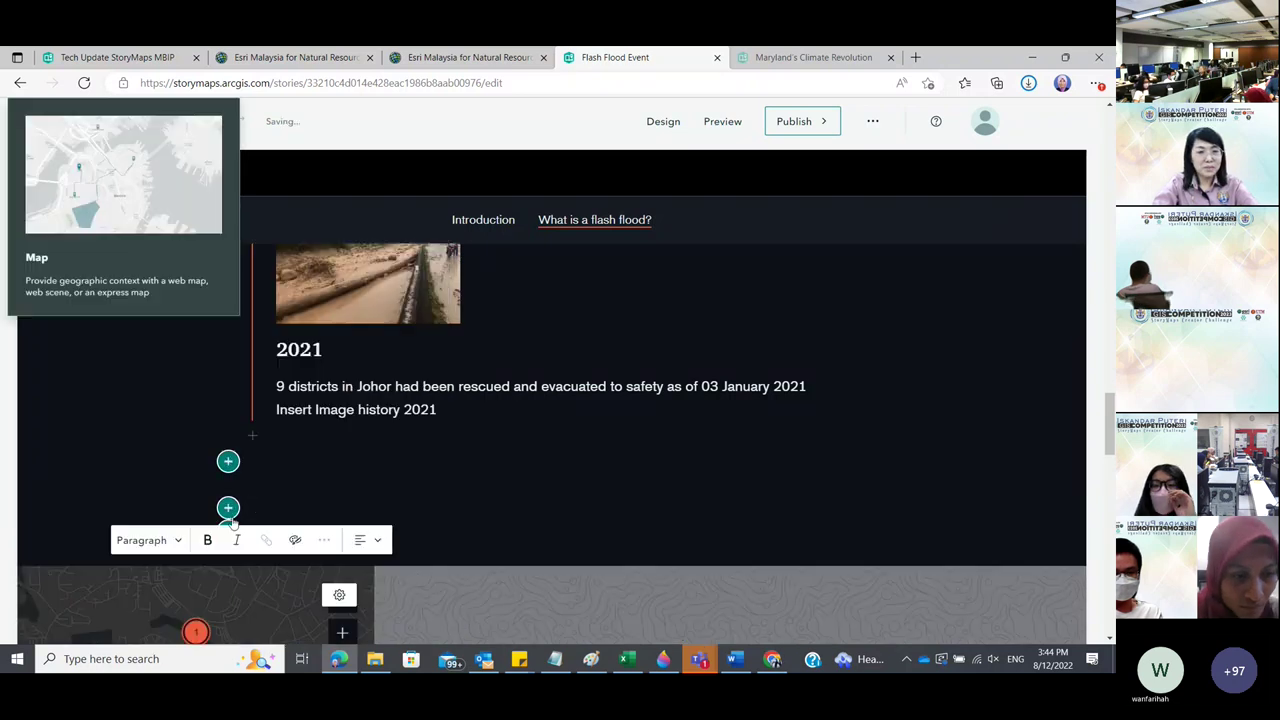
pyautogui.click(145, 540)
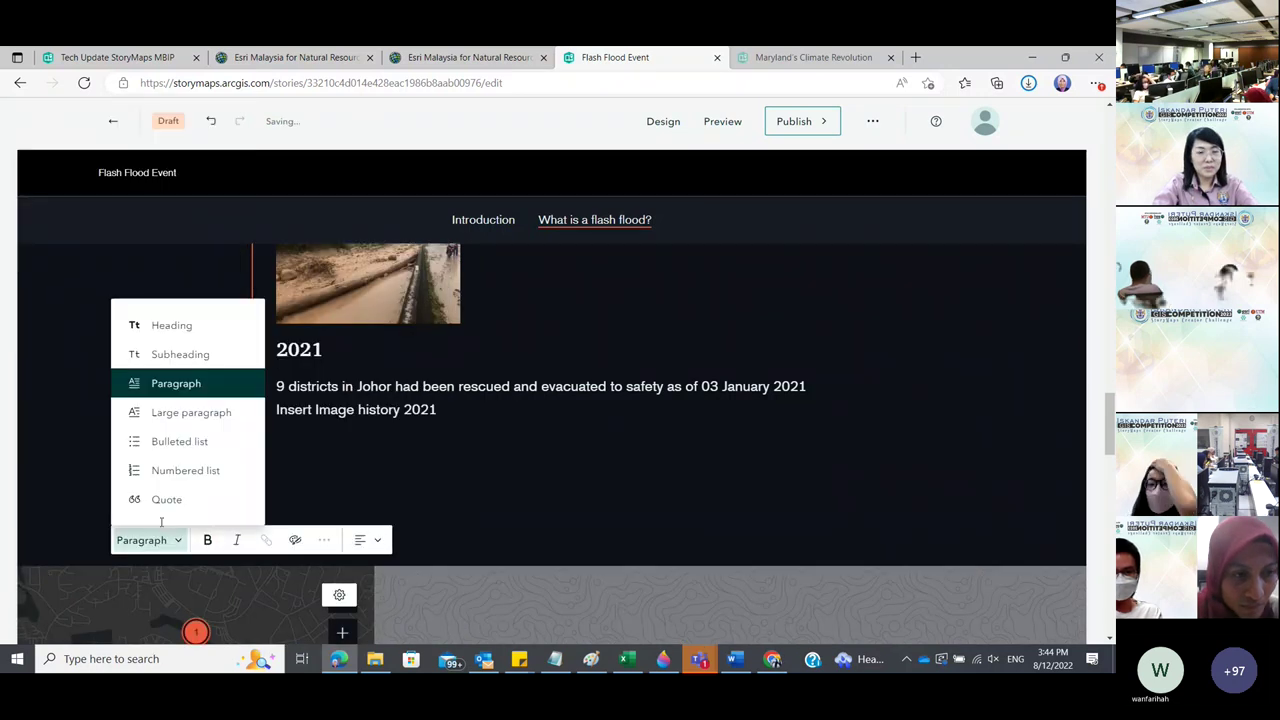
pyautogui.click(190, 333)
pyautogui.write('Locatio')
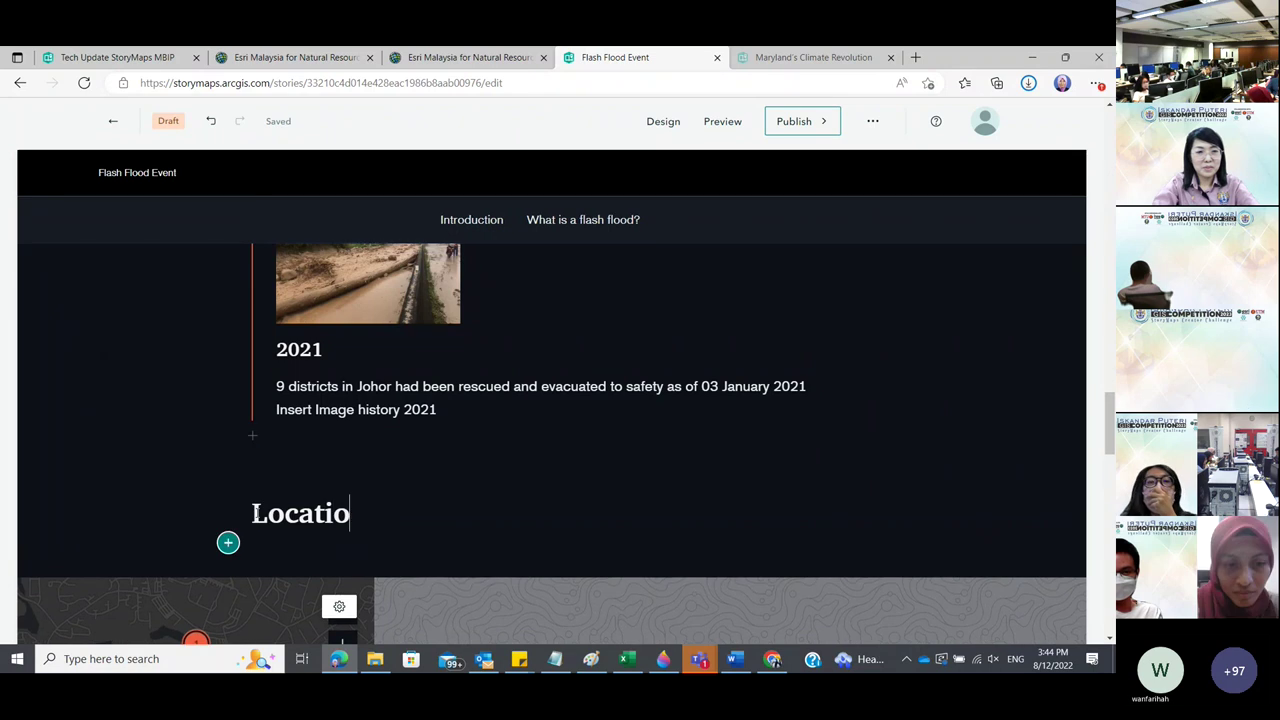
pyautogui.write('n')
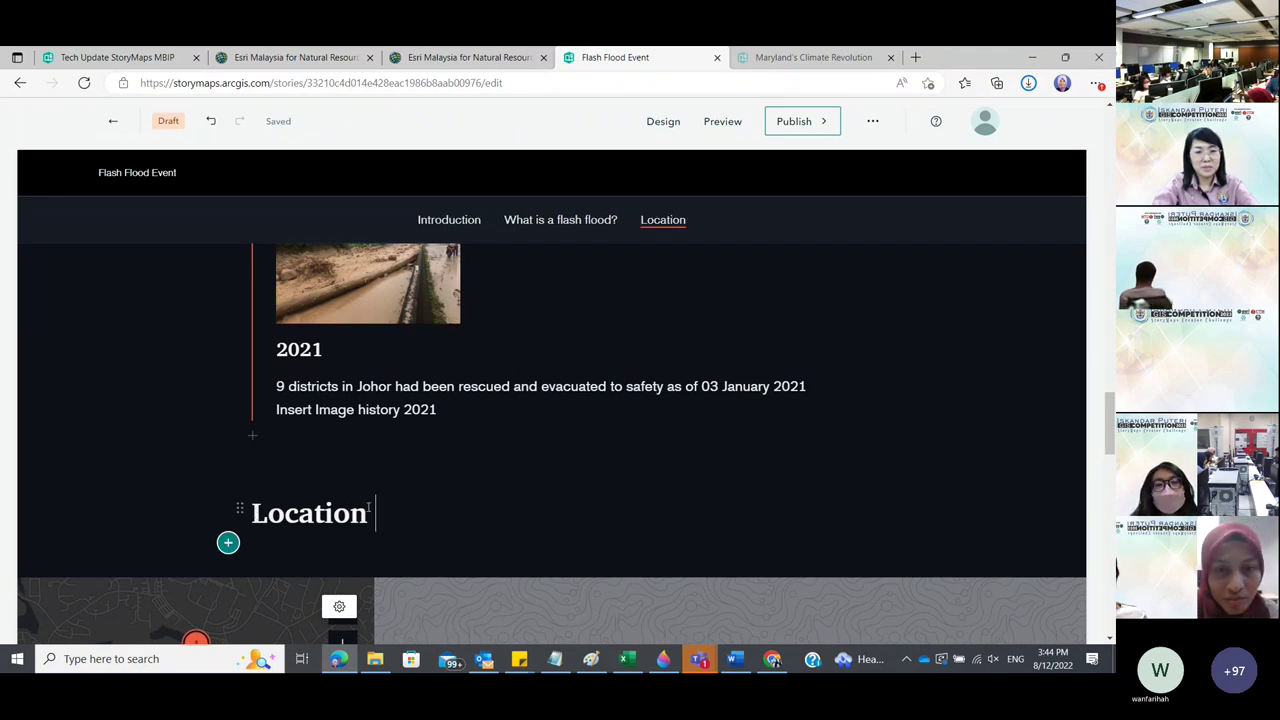
# Copy the heading text "Government Initiatives/ Task Force" from the DEMO_MBIP document in Word and return to the story.
pyautogui.scroll(-2, 370, 507)
pyautogui.click(743, 662)
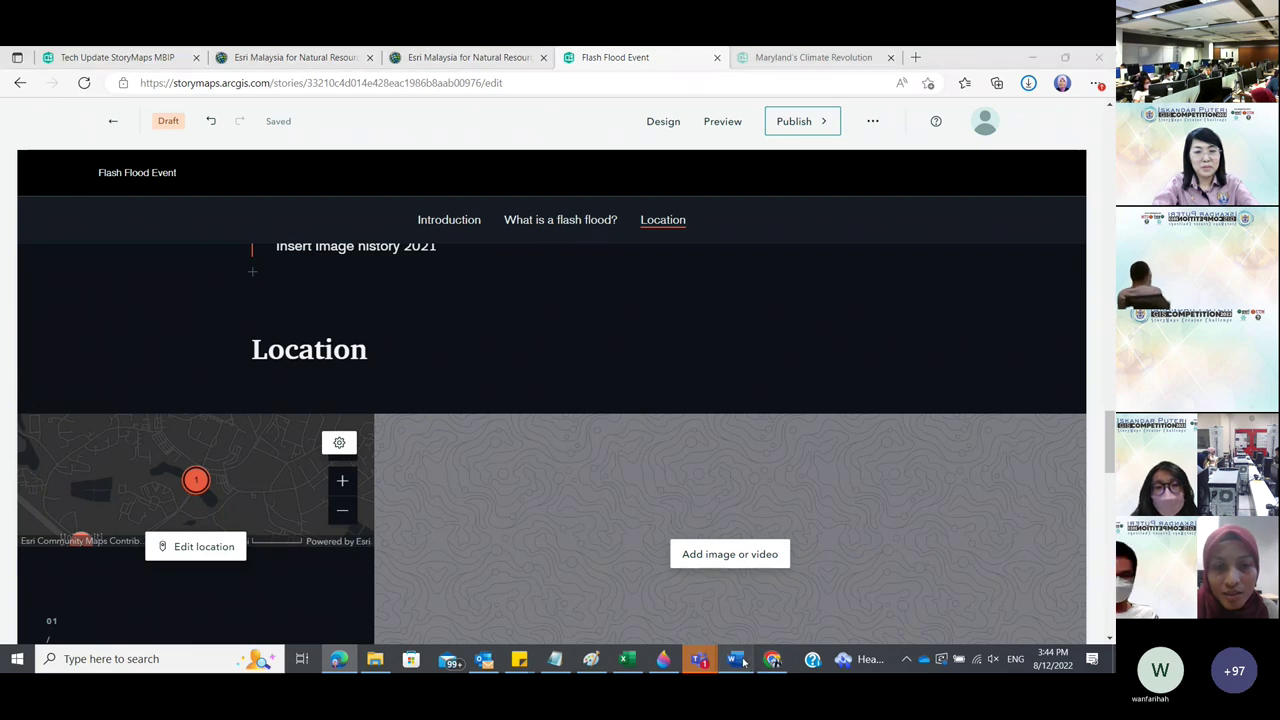
pyautogui.scroll(-2, 515, 477)
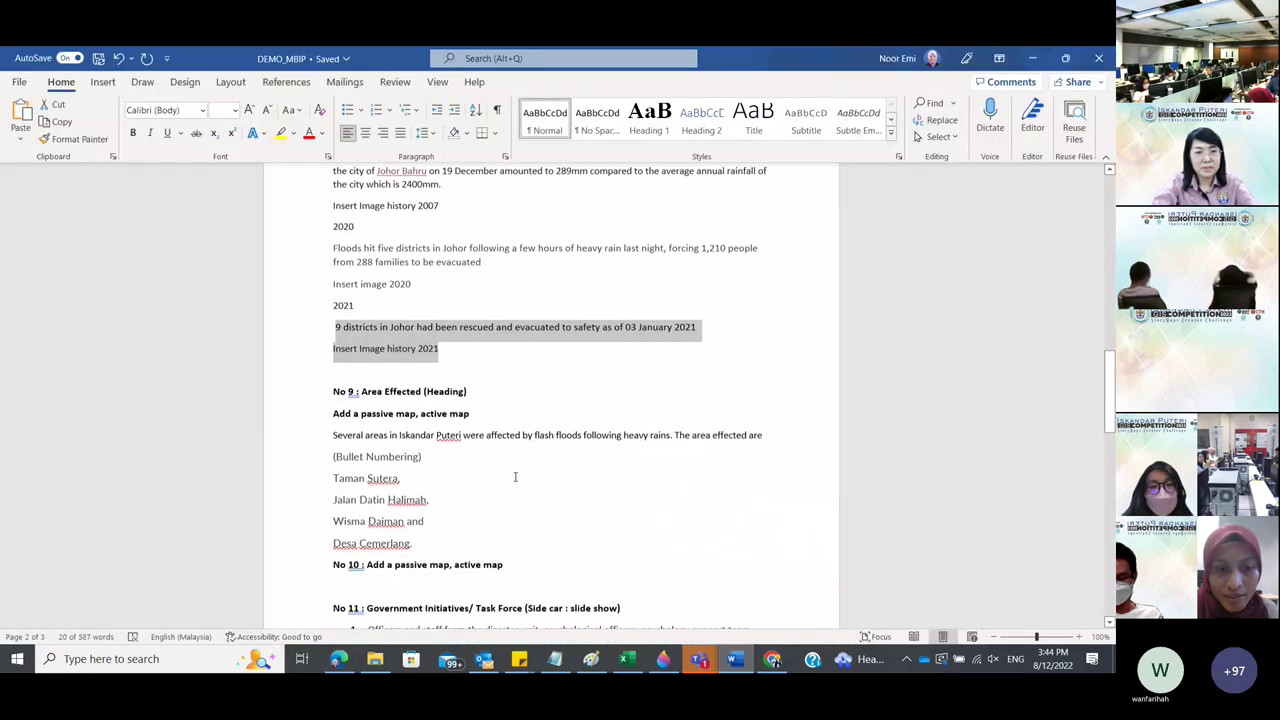
pyautogui.scroll(-2, 515, 477)
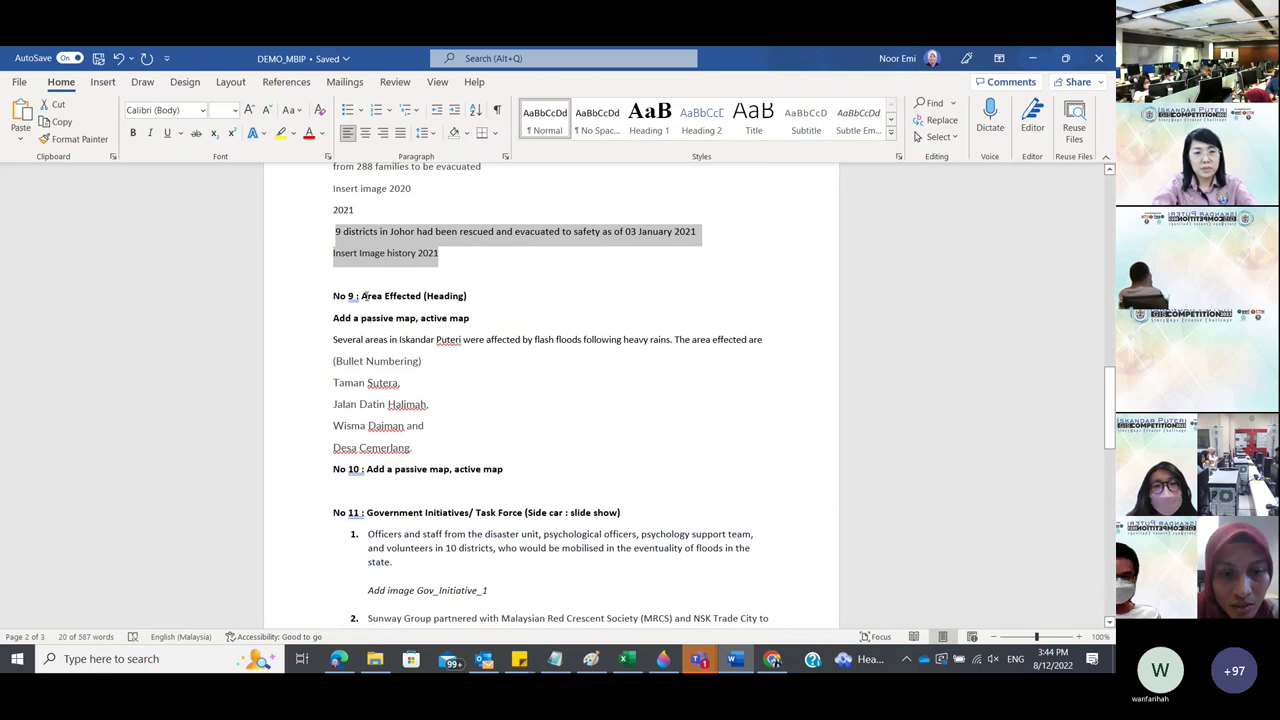
pyautogui.scroll(-5, 364, 296)
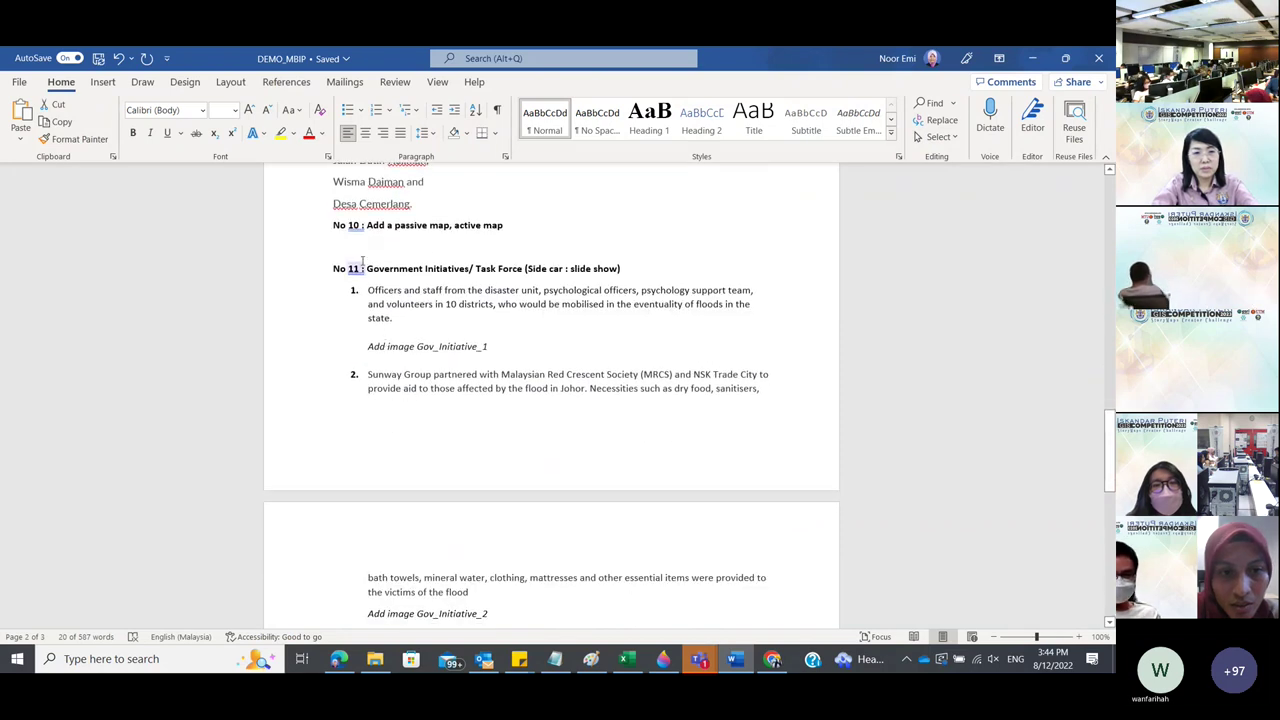
pyautogui.moveTo(366, 270); pyautogui.dragTo(522, 268)
pyautogui.hotkey('ctrl', 'c')
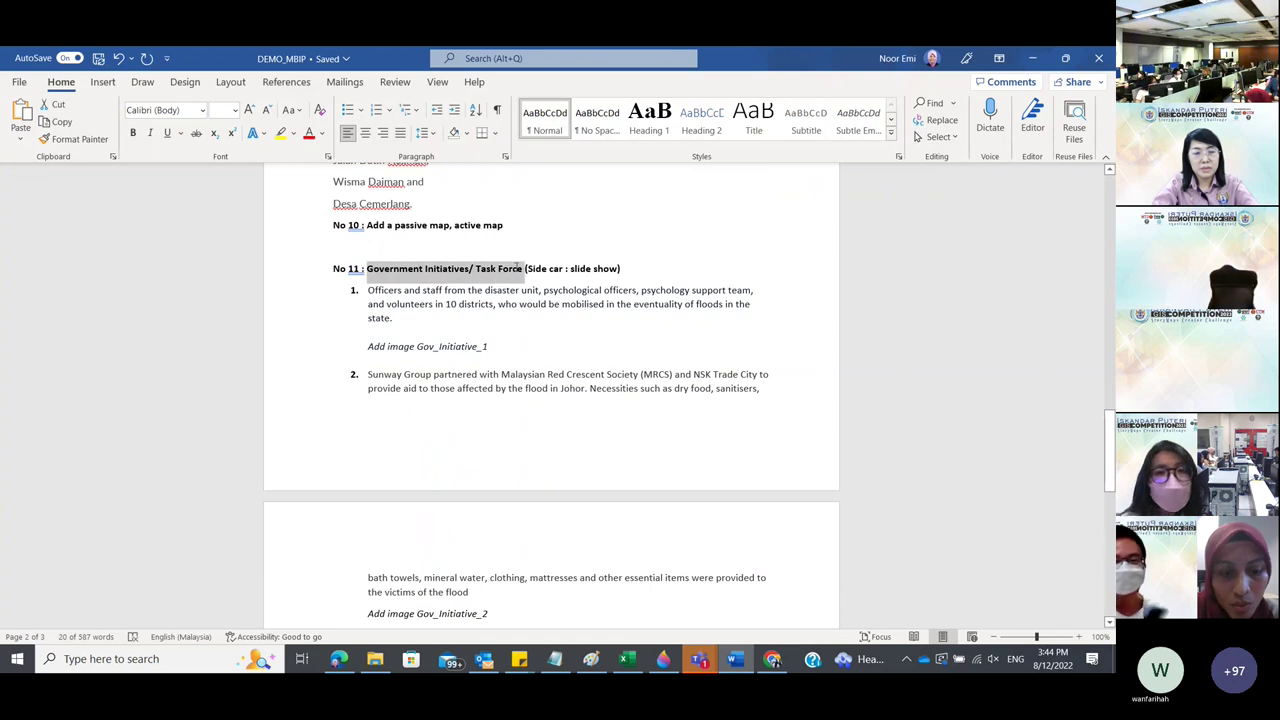
pyautogui.click(1041, 60)
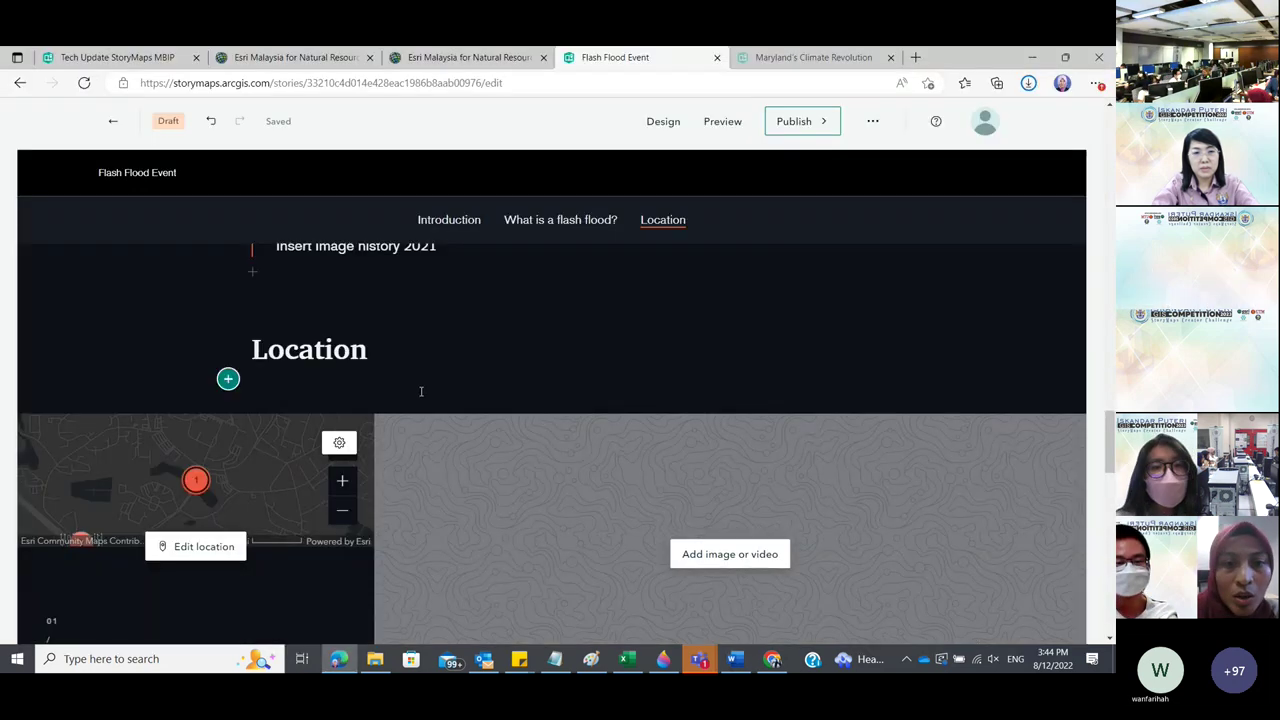
# Insert a text block below the map tour containing the copied text "Government Initiatives/ Task Force".
pyautogui.scroll(-2, 446, 376)
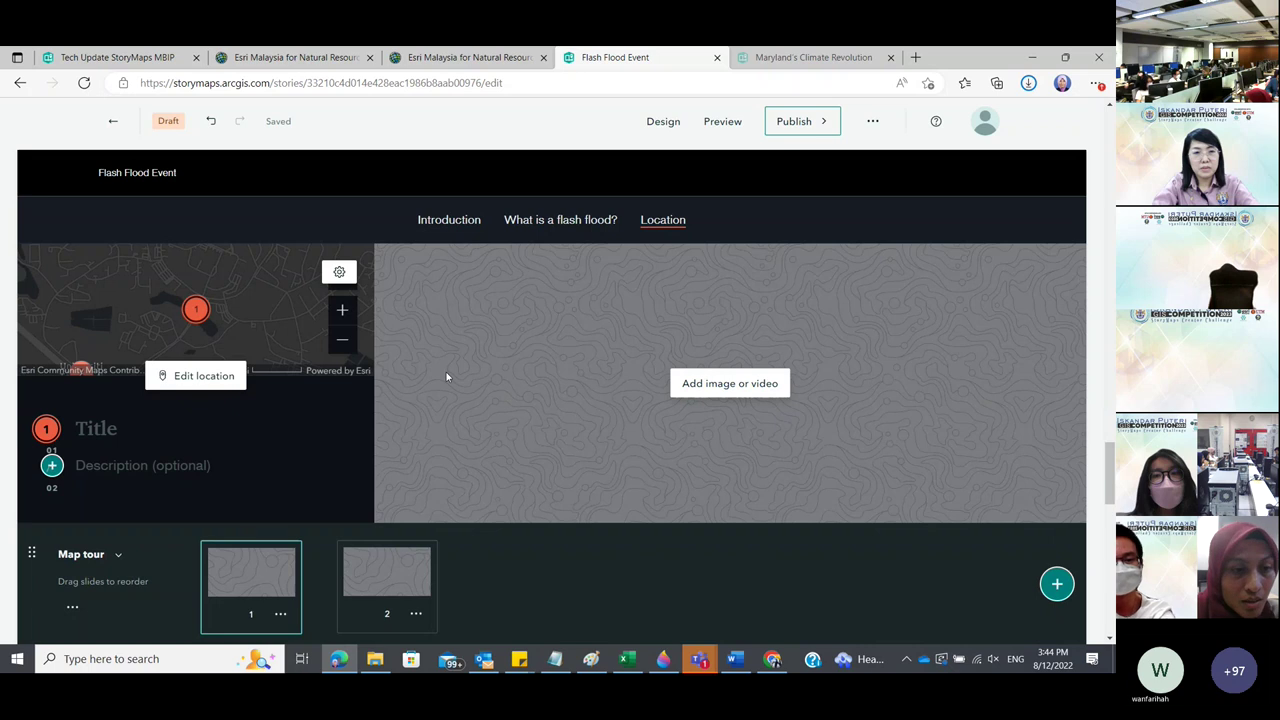
pyautogui.scroll(-3, 447, 376)
pyautogui.click(228, 400)
pyautogui.click(286, 294)
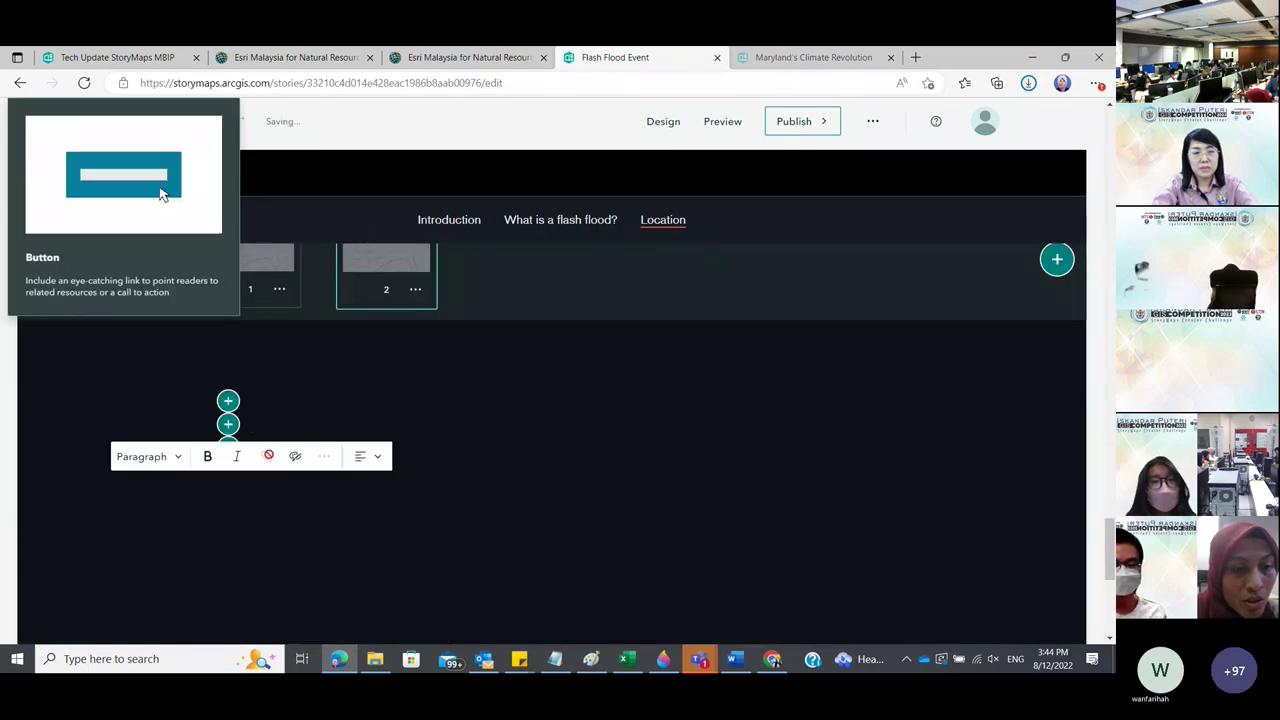
pyautogui.click(155, 457)
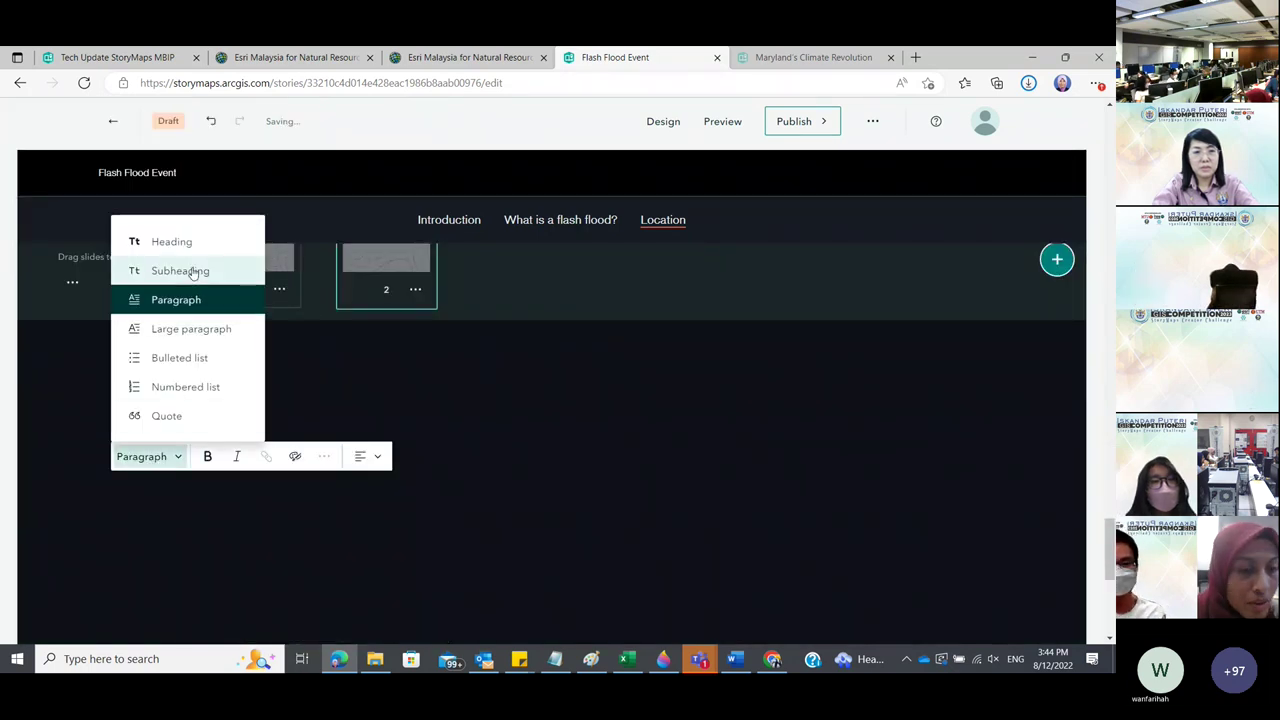
pyautogui.click(194, 243)
pyautogui.hotkey('ctrl', 'v')
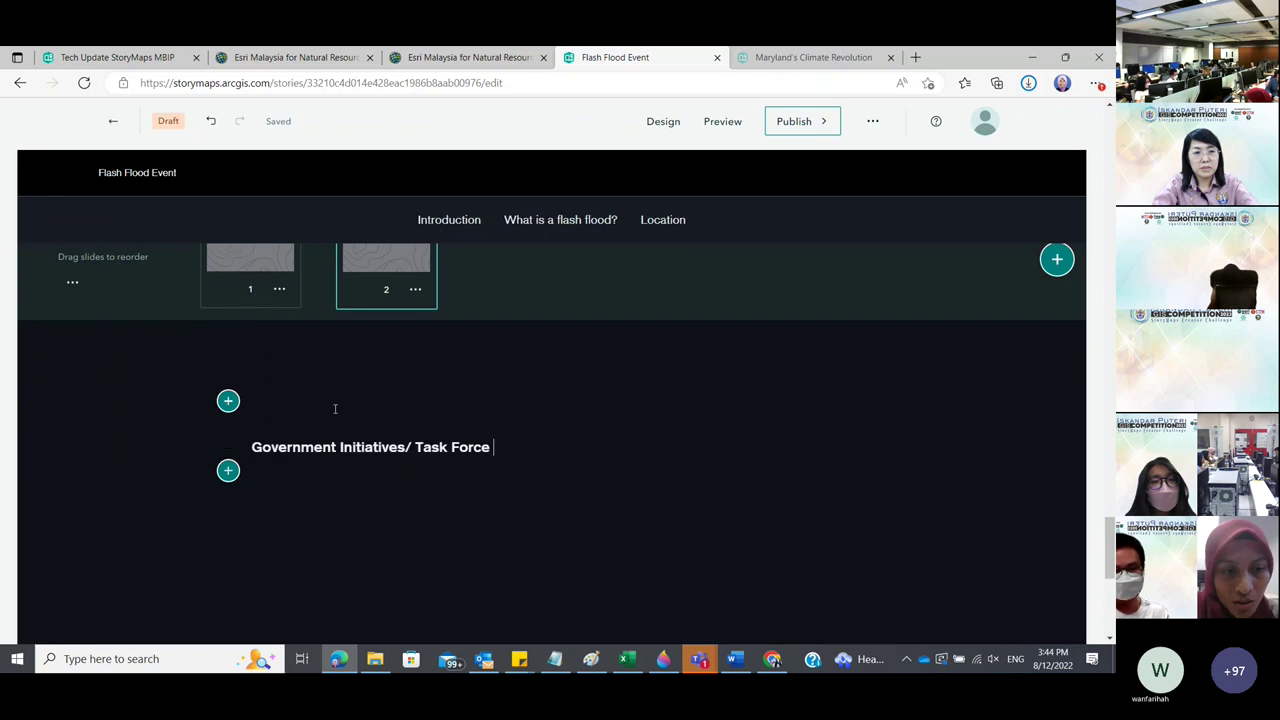
# Format the "Government Initiatives/ Task Force" text as a heading and start an empty line below it.
pyautogui.moveTo(244, 425); pyautogui.dragTo(492, 424)
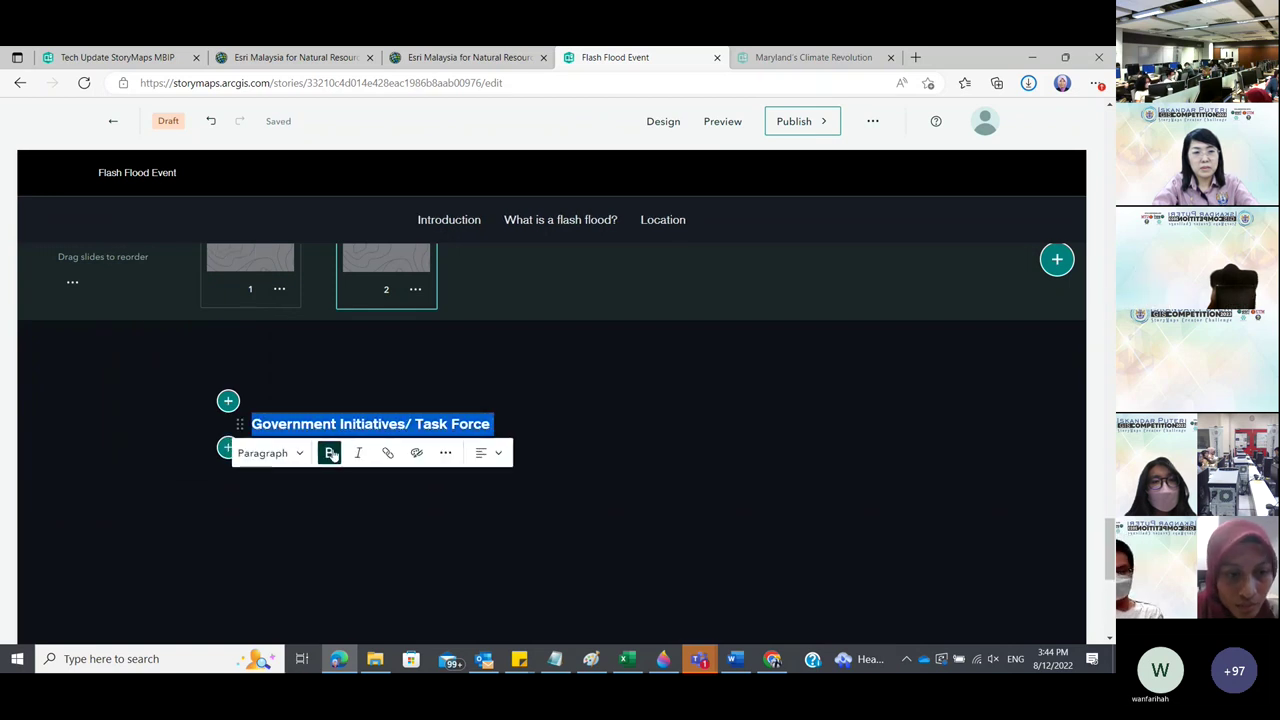
pyautogui.click(268, 453)
pyautogui.click(275, 240)
pyautogui.click(769, 451)
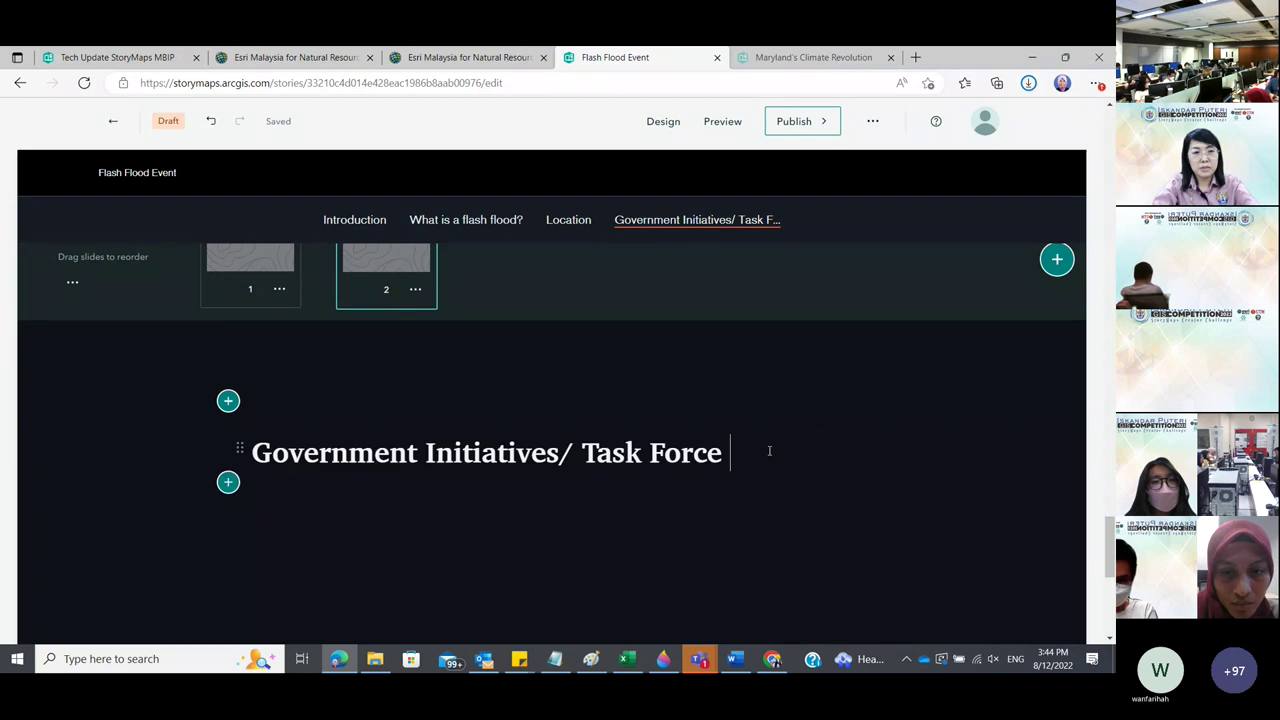
pyautogui.press('Return')
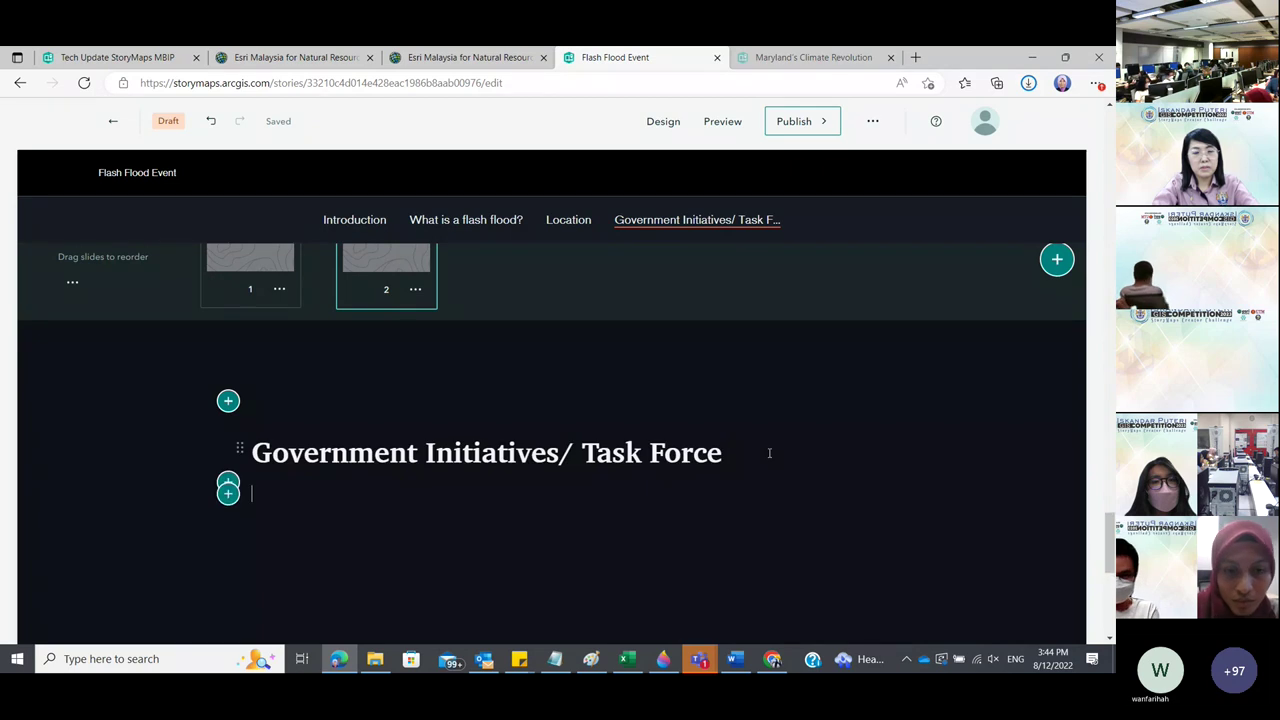
# Copy the first initiative's paragraph from the DEMO_MBIP document, then insert a sidecar with the Floating layout below the Government Initiatives heading.
pyautogui.click(736, 660)
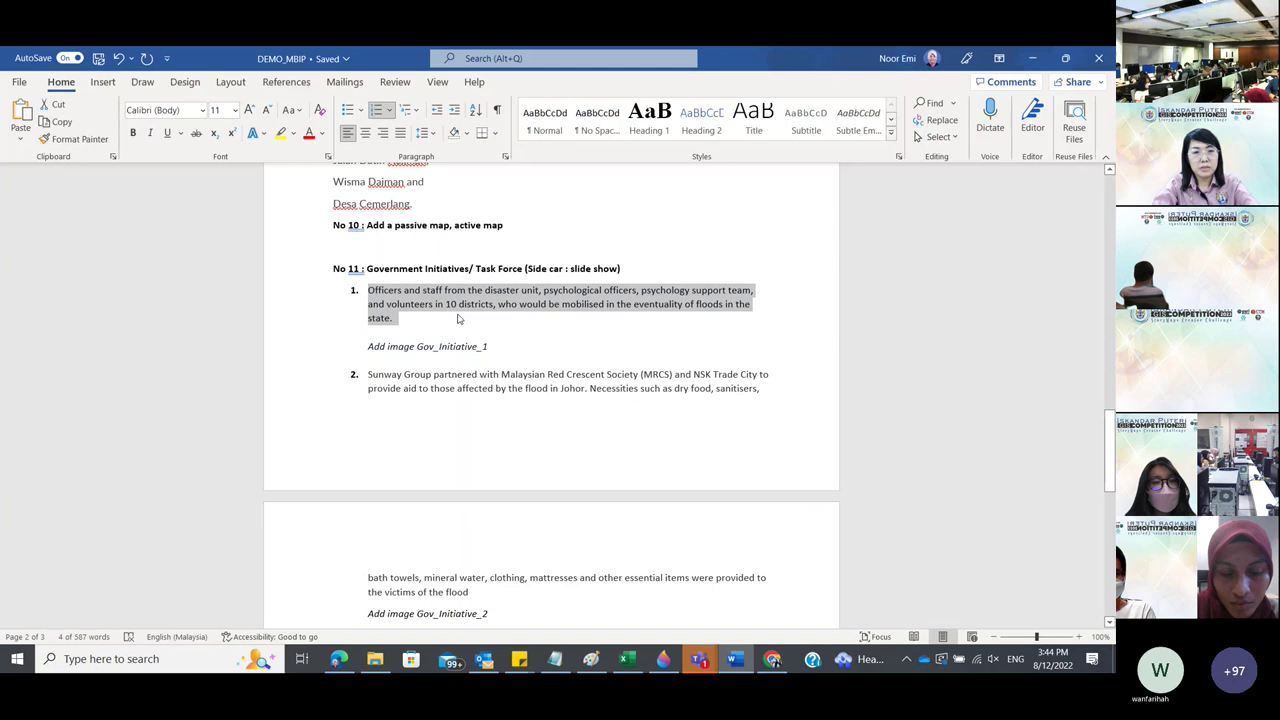
pyautogui.click(1034, 58)
pyautogui.click(228, 481)
pyautogui.scroll(-3, 280, 437)
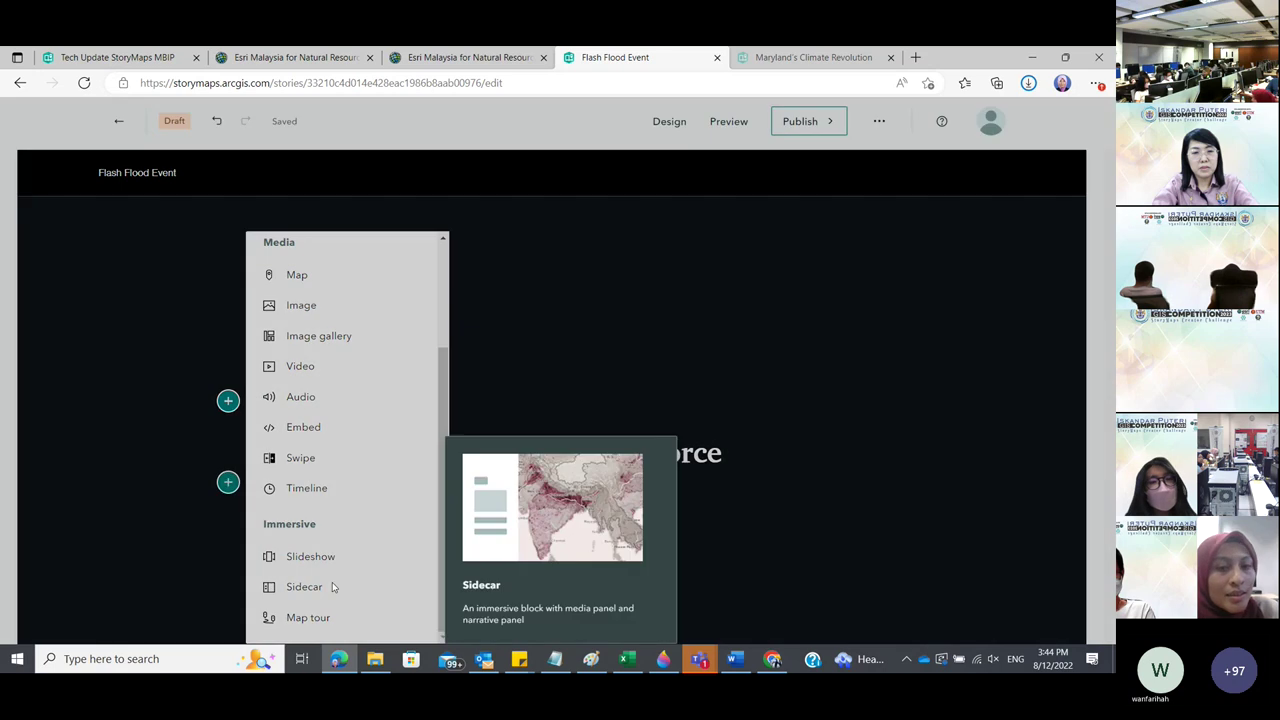
pyautogui.click(333, 588)
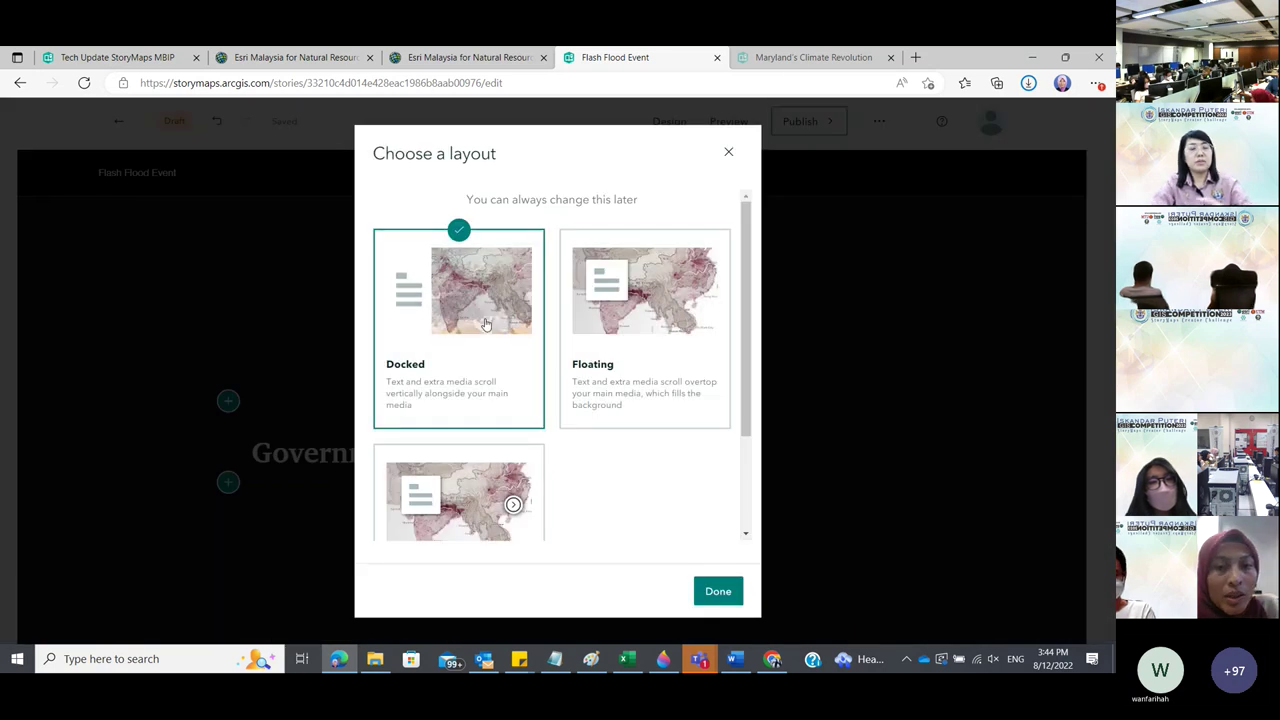
pyautogui.click(630, 385)
pyautogui.click(716, 592)
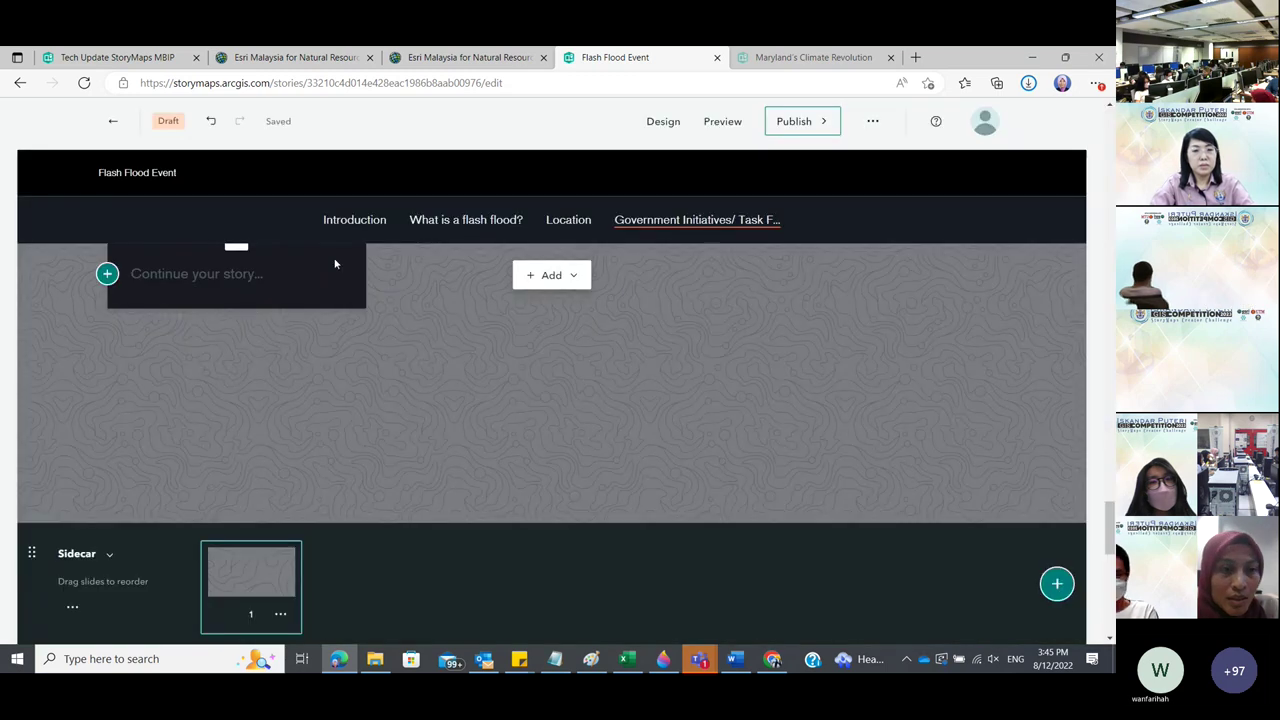
# Start a new express map as the background media of the sidecar's first slide.
pyautogui.click(545, 280)
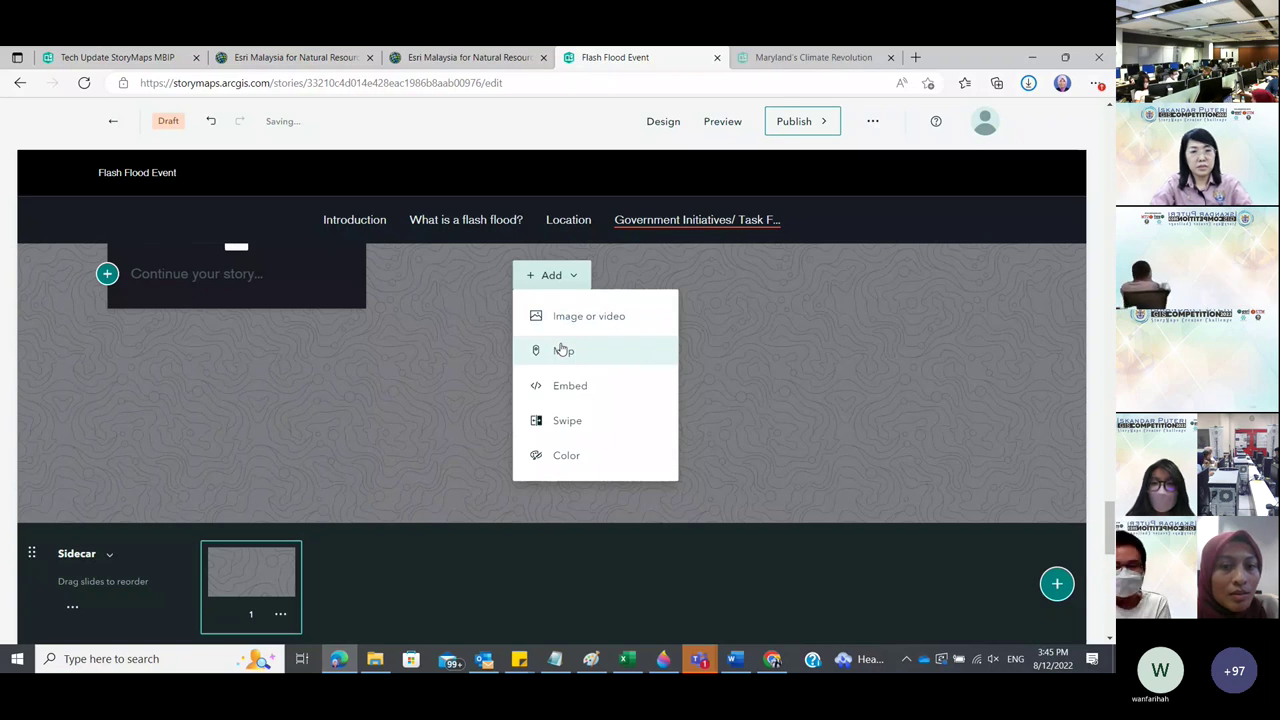
pyautogui.click(563, 350)
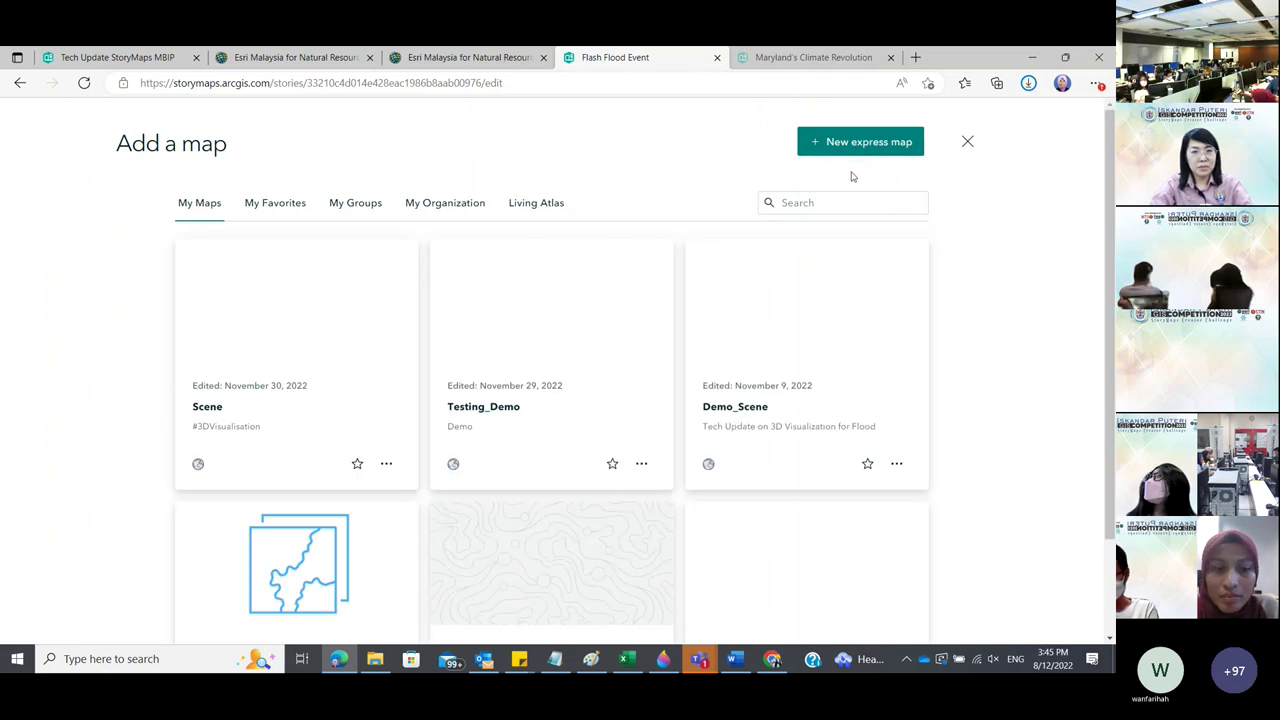
pyautogui.scroll(-1, 843, 280)
pyautogui.scroll(1, 848, 200)
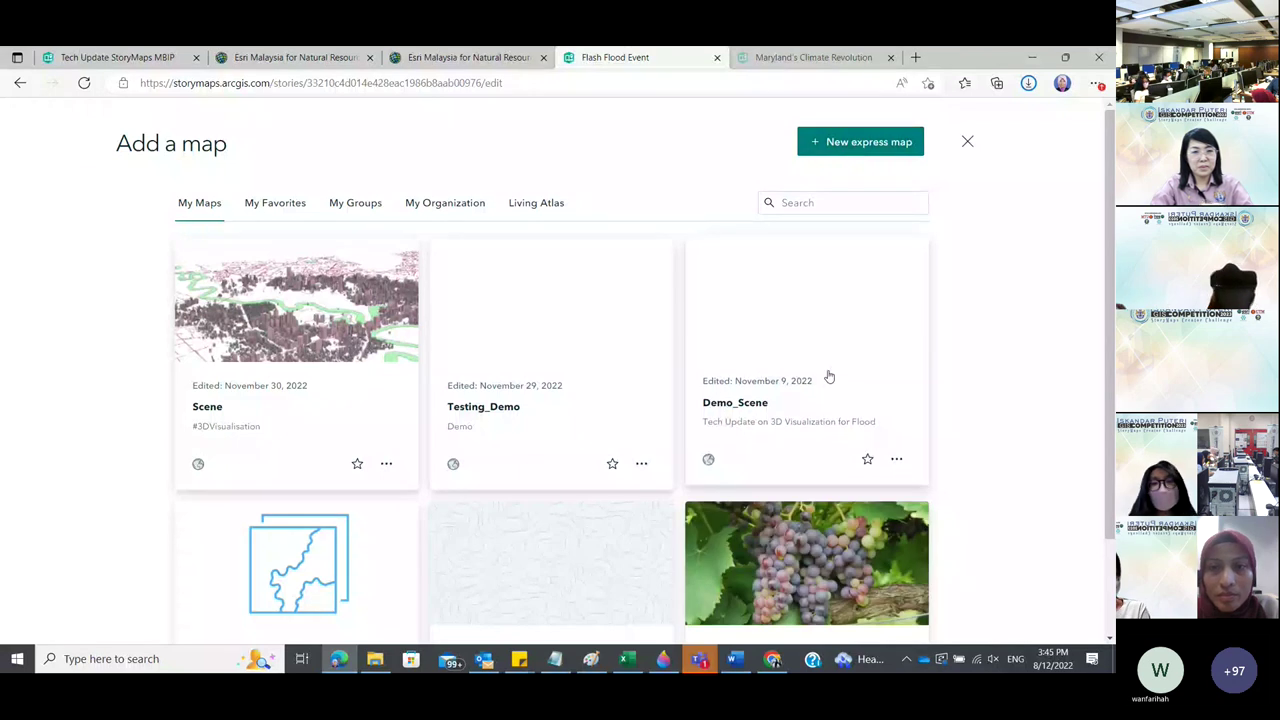
pyautogui.click(860, 141)
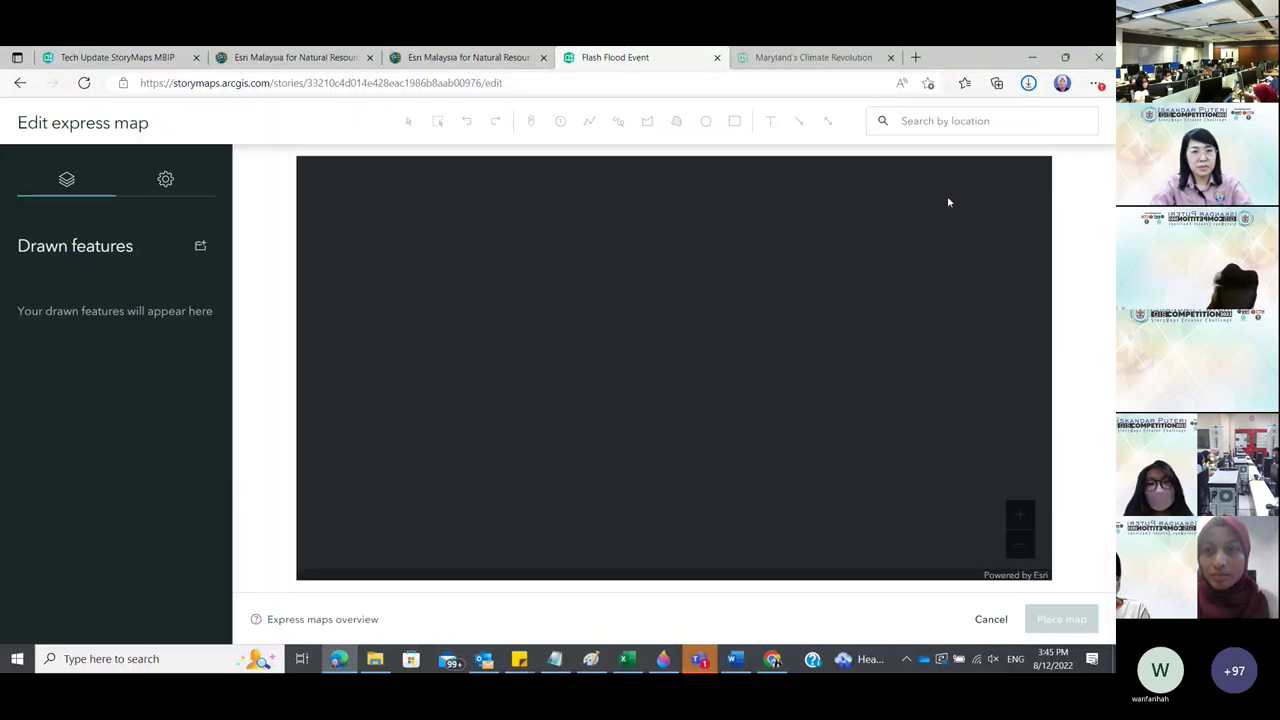
# Search the express map for the location "majlis bandaraya iskandar puteri".
pyautogui.click(966, 121)
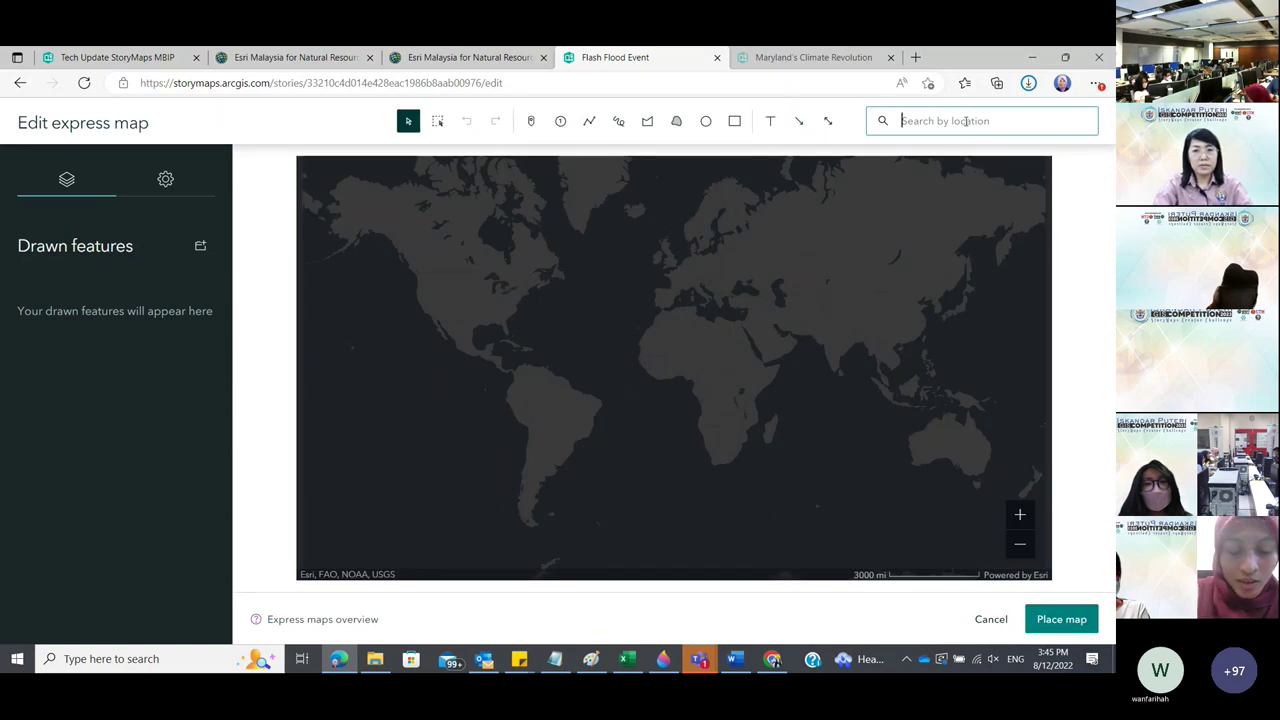
pyautogui.write('mbip')
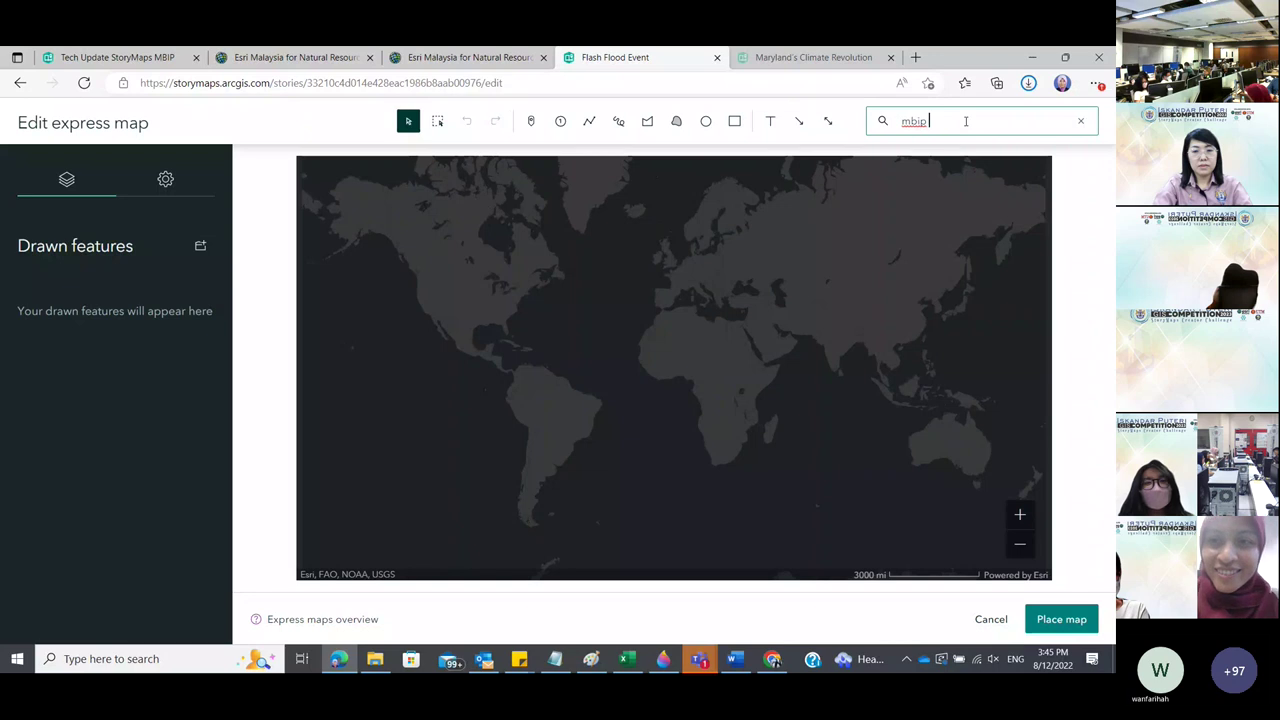
pyautogui.press('BackSpace')
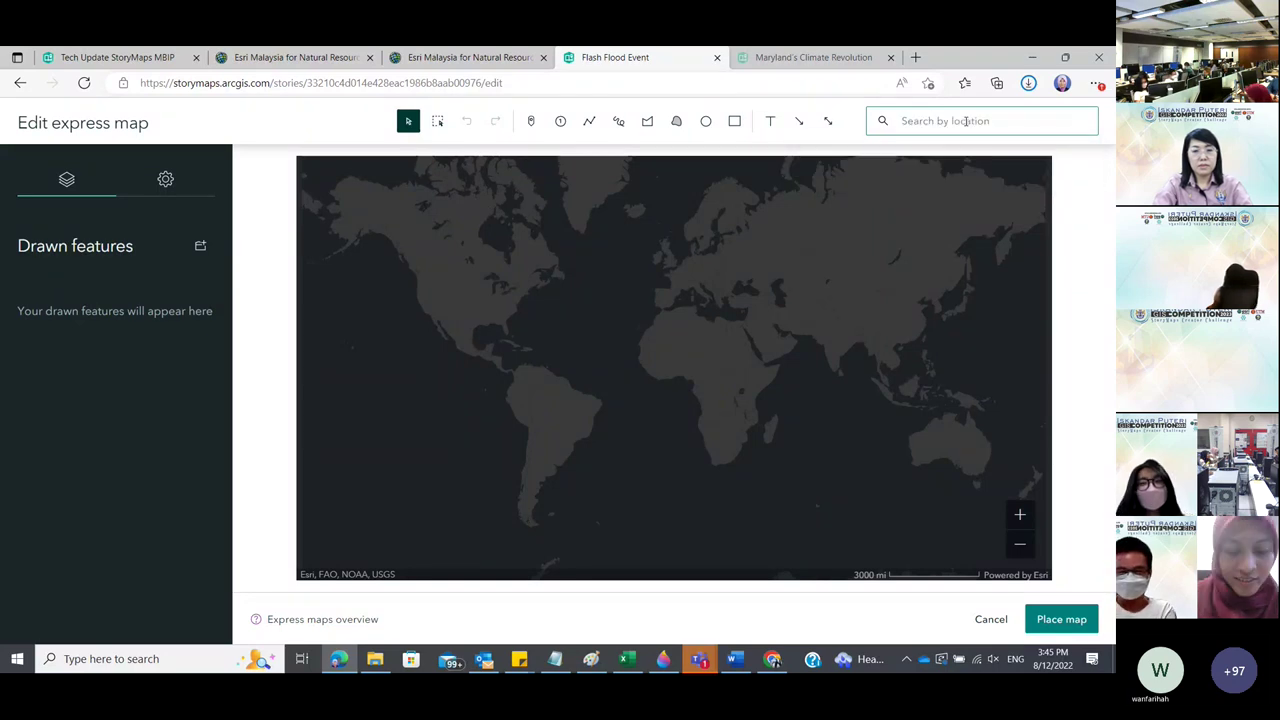
pyautogui.write('majlis')
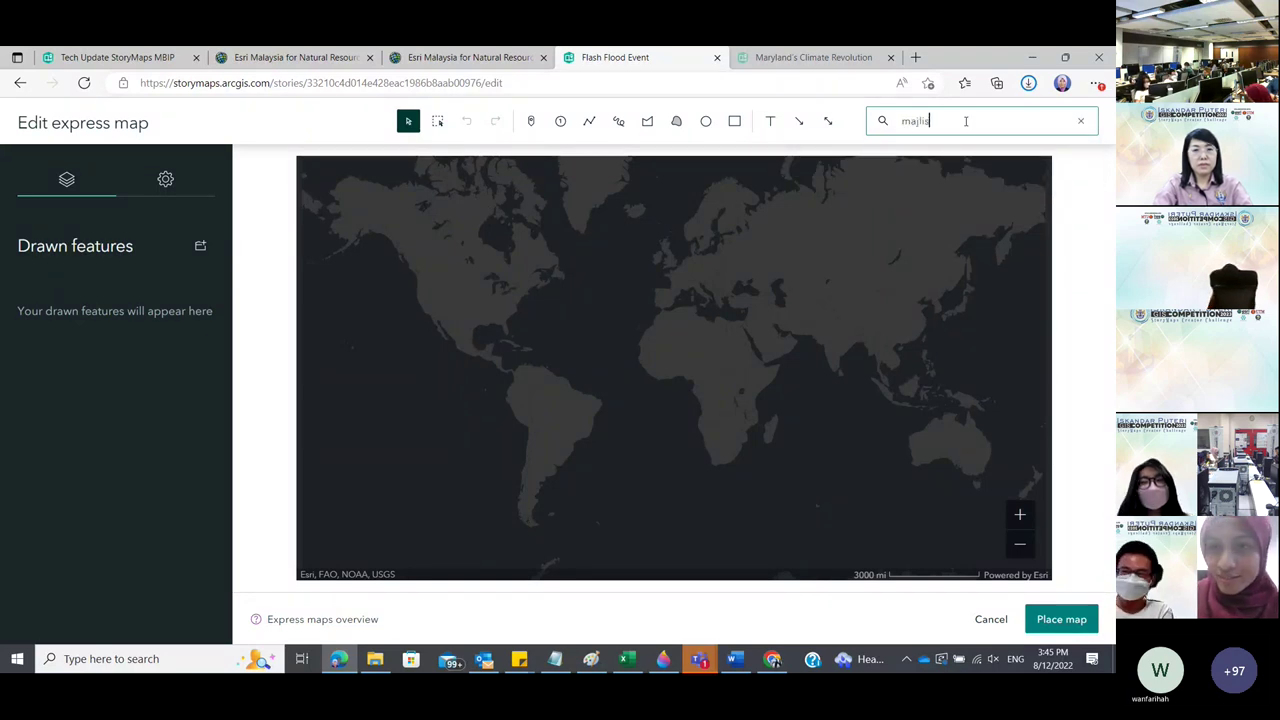
pyautogui.write(' perbanda')
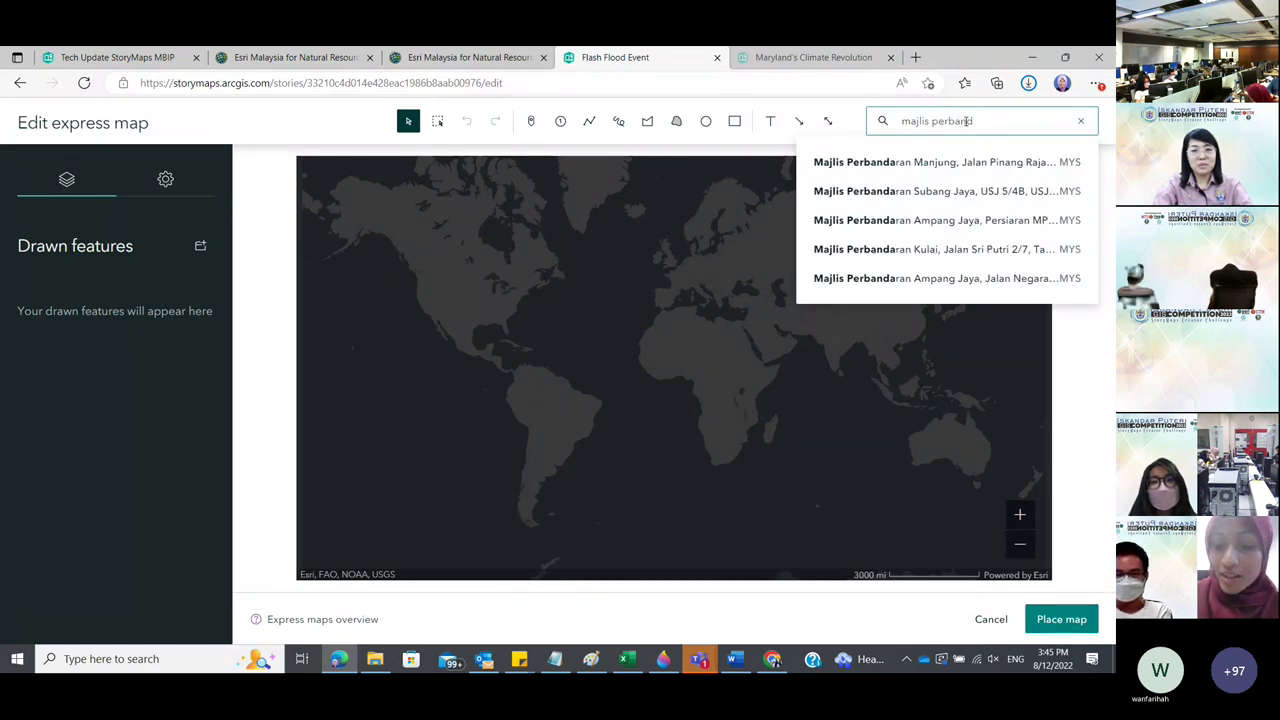
pyautogui.press('BackSpace')
pyautogui.press('BackSpace')
pyautogui.press('BackSpace')
pyautogui.press('BackSpace')
pyautogui.press('BackSpace')
pyautogui.press('BackSpace')
pyautogui.press('BackSpace')
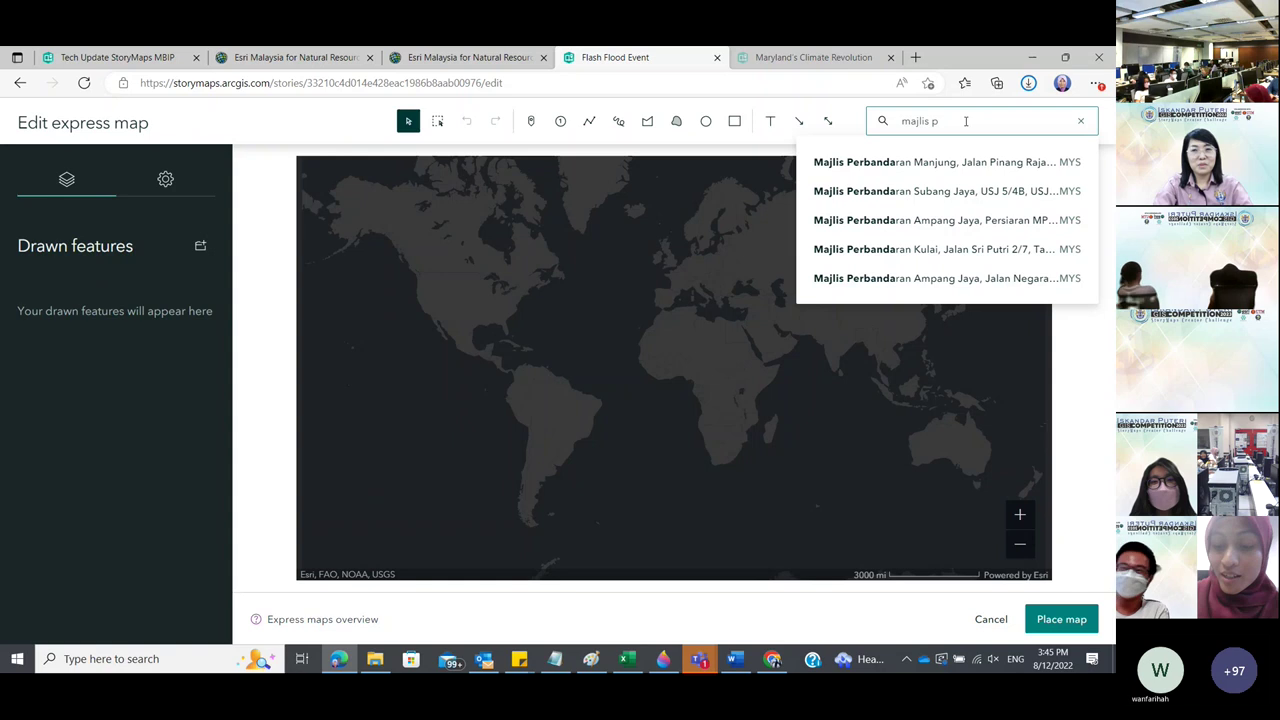
pyautogui.press('BackSpace')
pyautogui.press('BackSpace')
pyautogui.write('bandaraya')
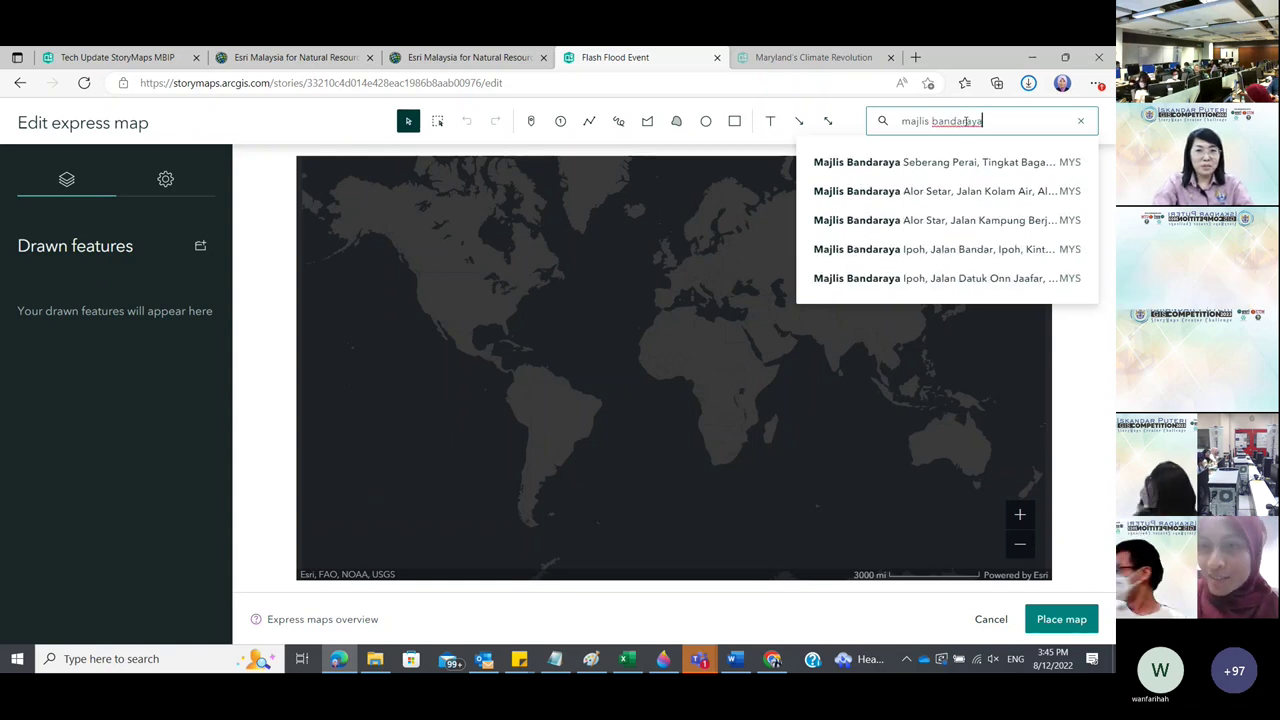
pyautogui.write(' iskanda')
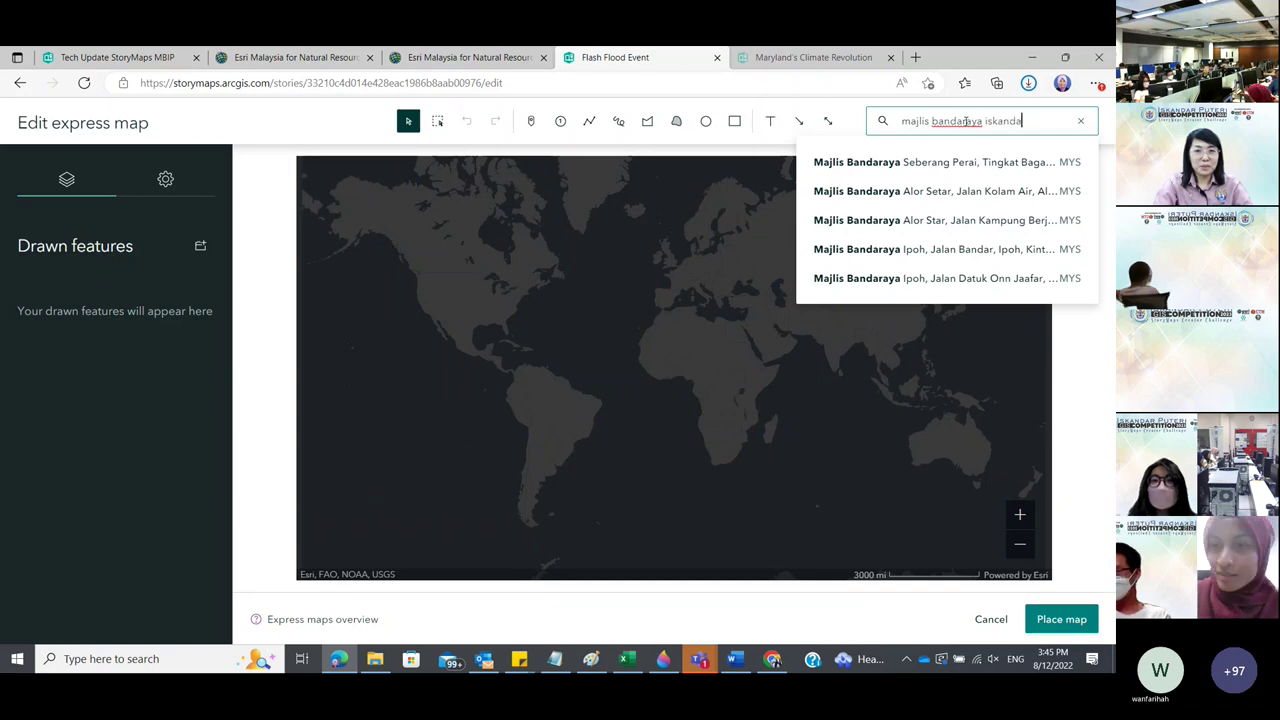
pyautogui.write('r puteri')
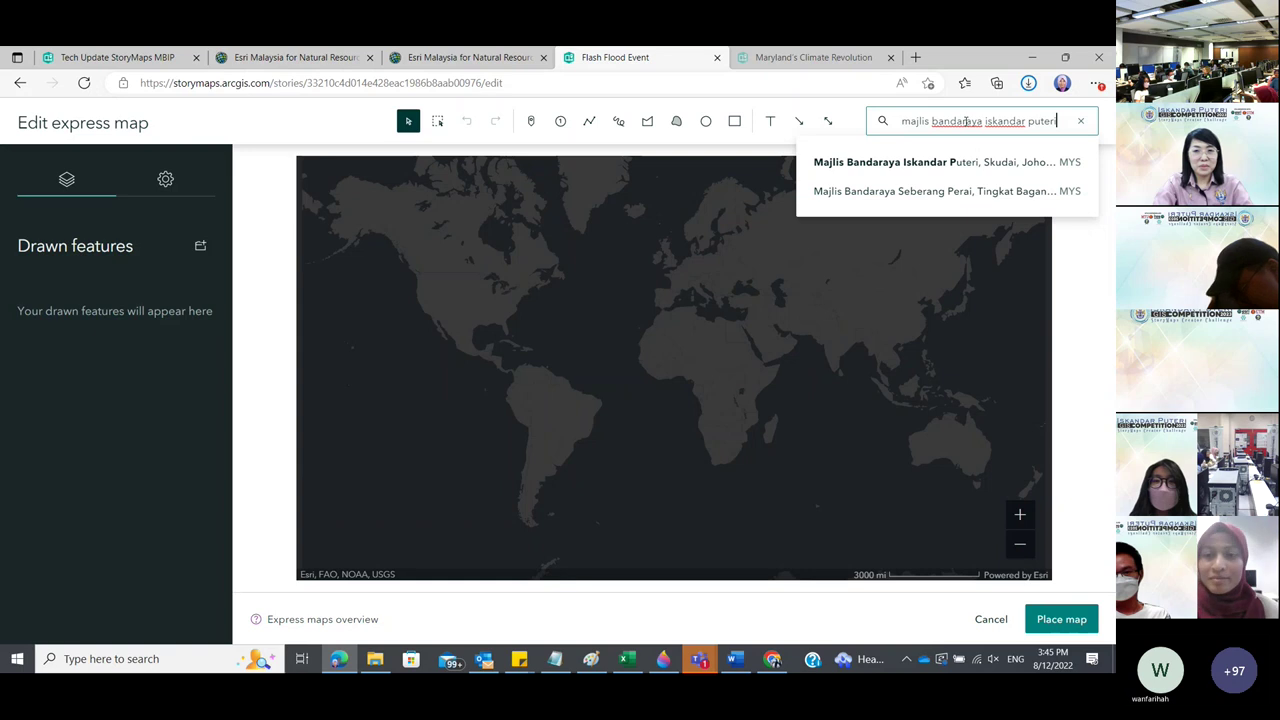
# Add the Majlis Bandaraya Iskandar Puteri location in Skudai to the express map and place the map in the sidecar.
pyautogui.click(945, 162)
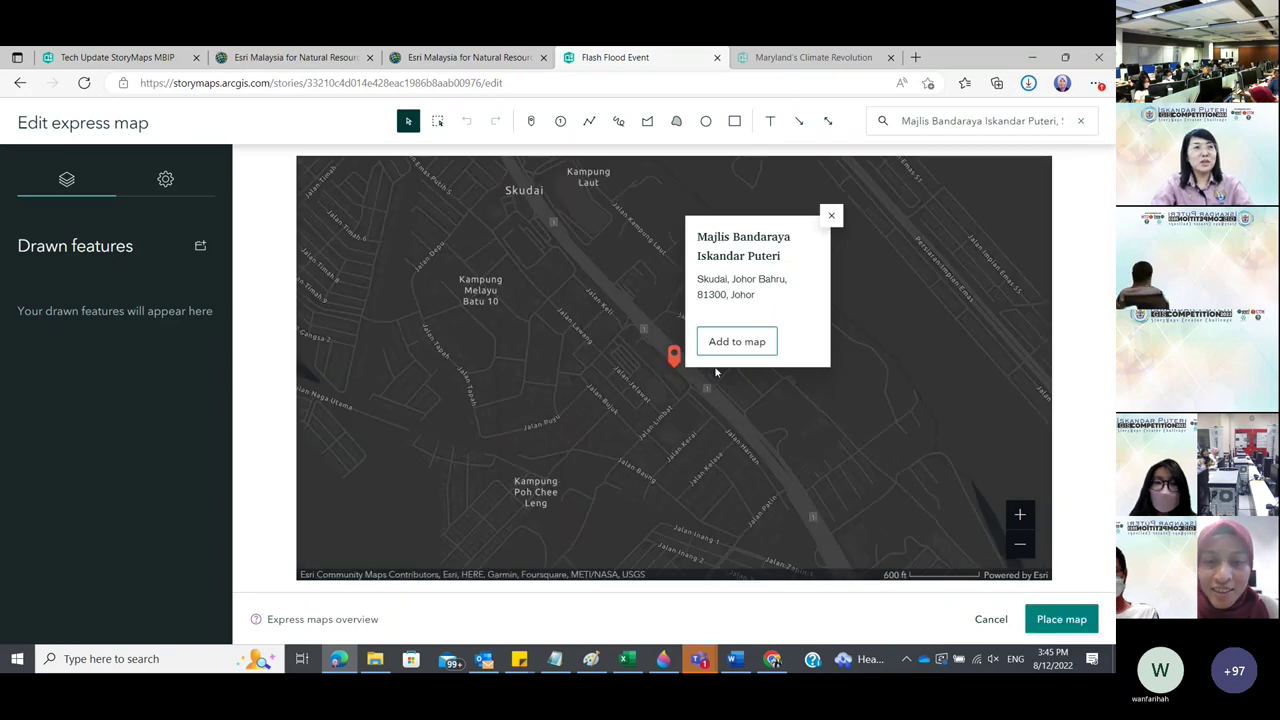
pyautogui.click(736, 341)
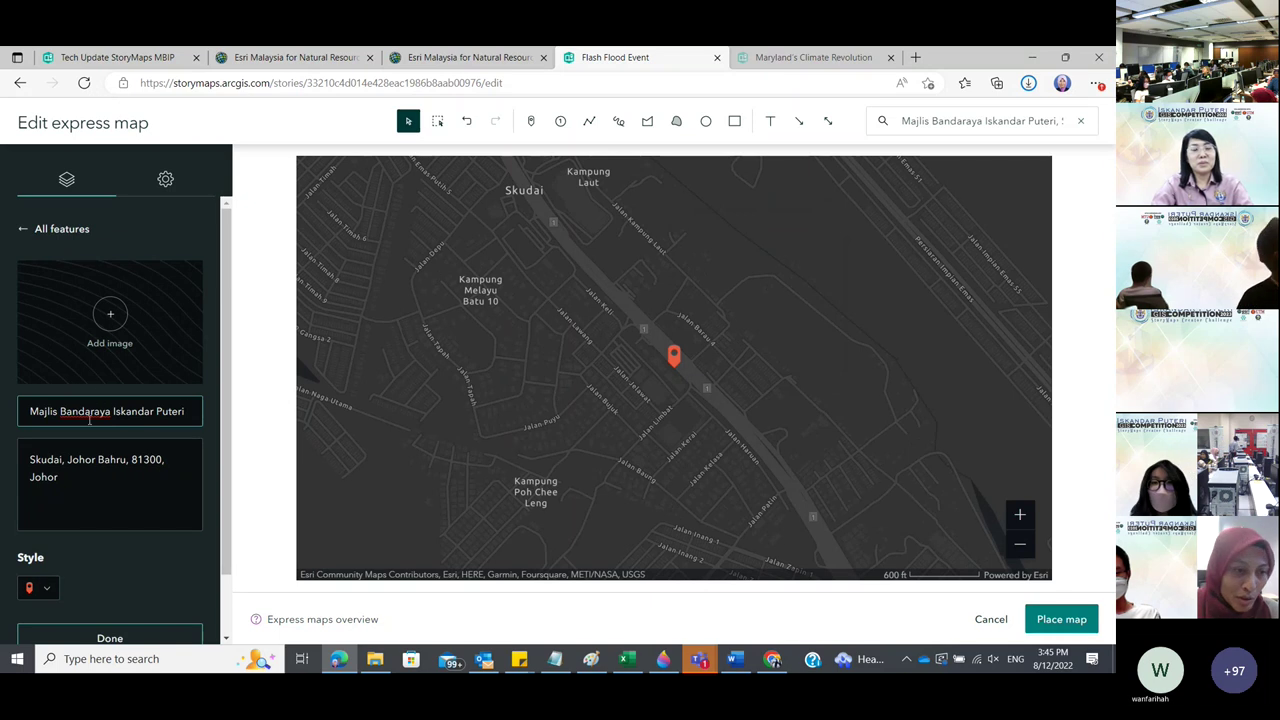
pyautogui.click(1044, 621)
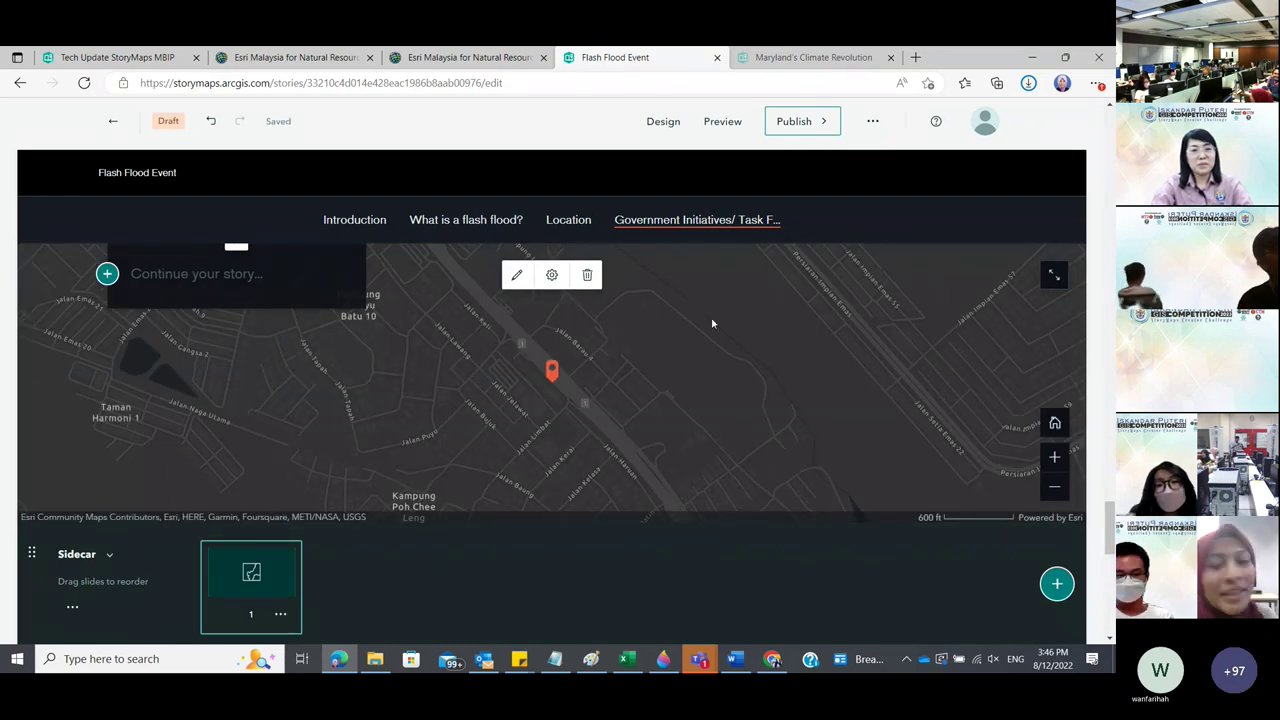
# Fill the first sidecar slide's text panel with the copied paragraph about disaster unit officers, numbered 1.
pyautogui.click(734, 658)
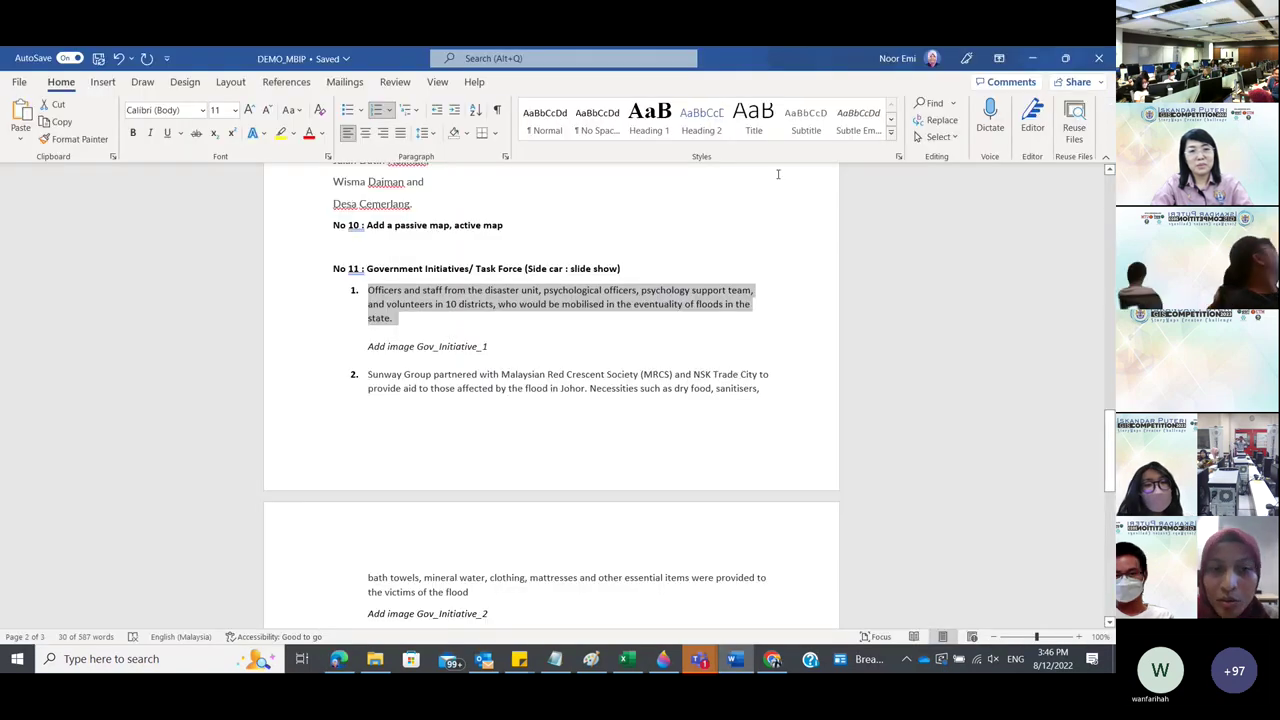
pyautogui.click(1035, 59)
pyautogui.scroll(2, 245, 330)
pyautogui.scroll(-2, 271, 394)
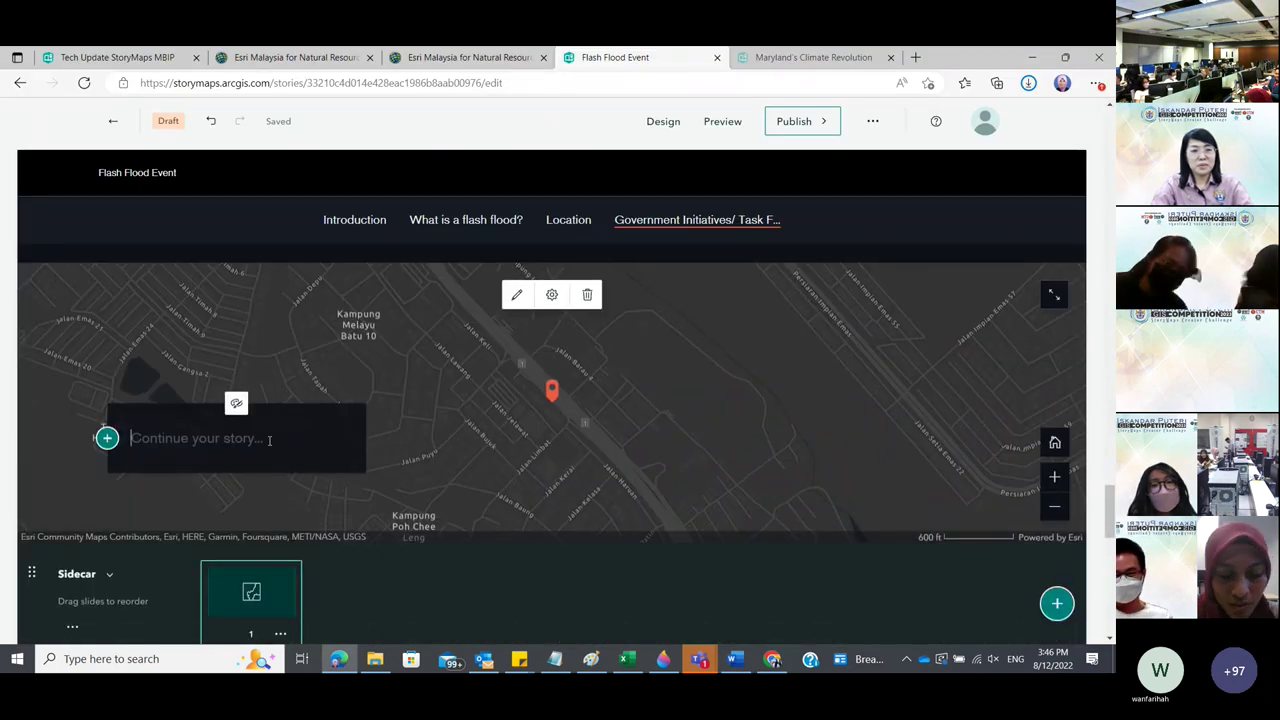
pyautogui.write('1.')
pyautogui.hotkey('ctrl', 'v')
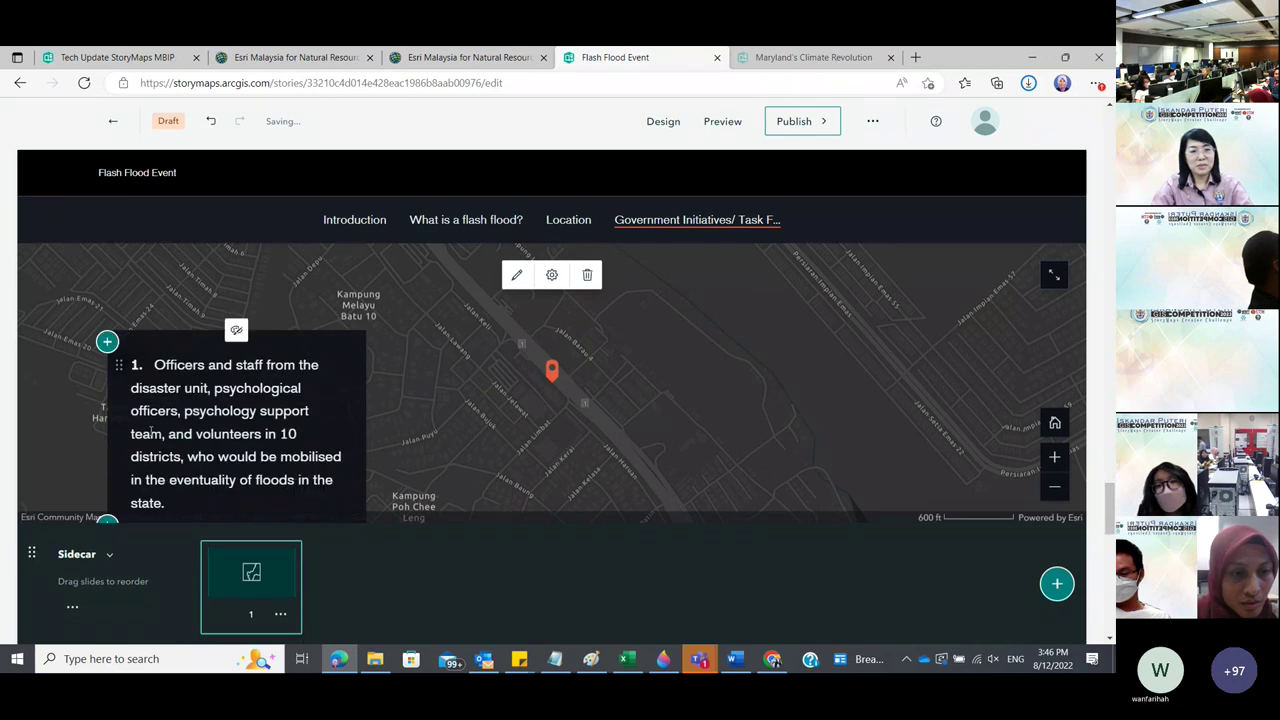
pyautogui.scroll(-3, 151, 432)
pyautogui.scroll(2, 206, 409)
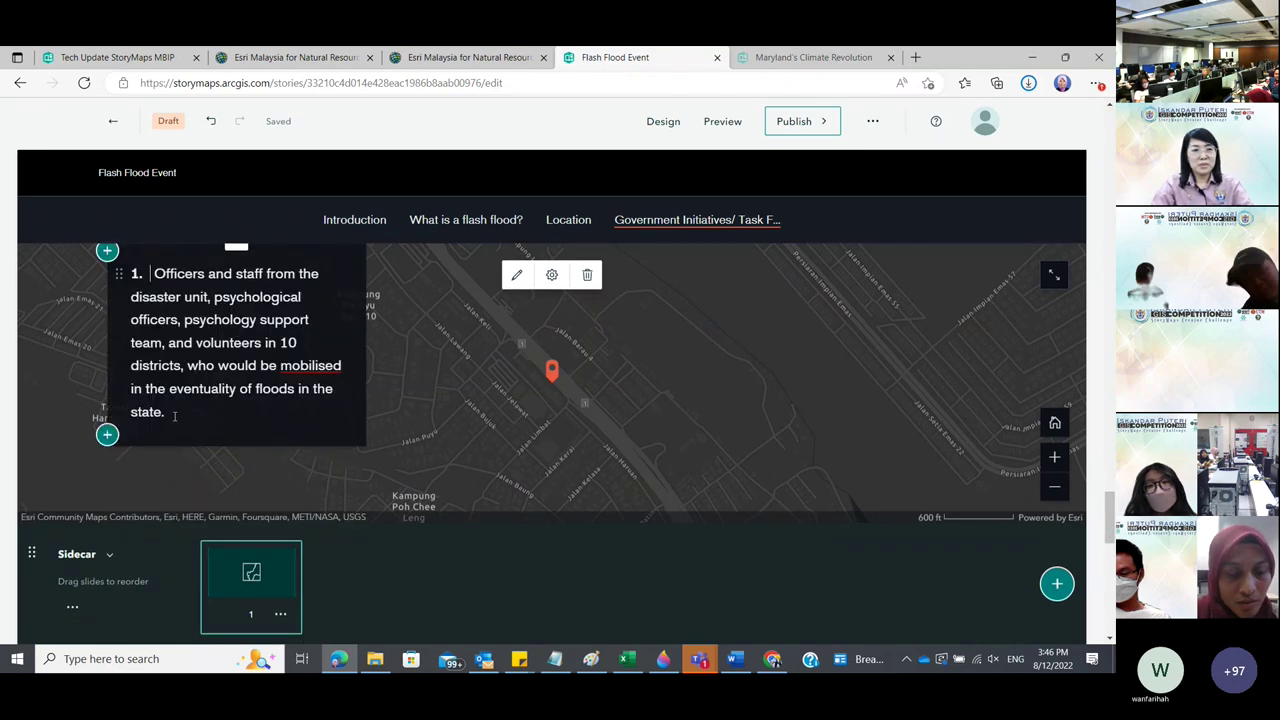
pyautogui.click(174, 415)
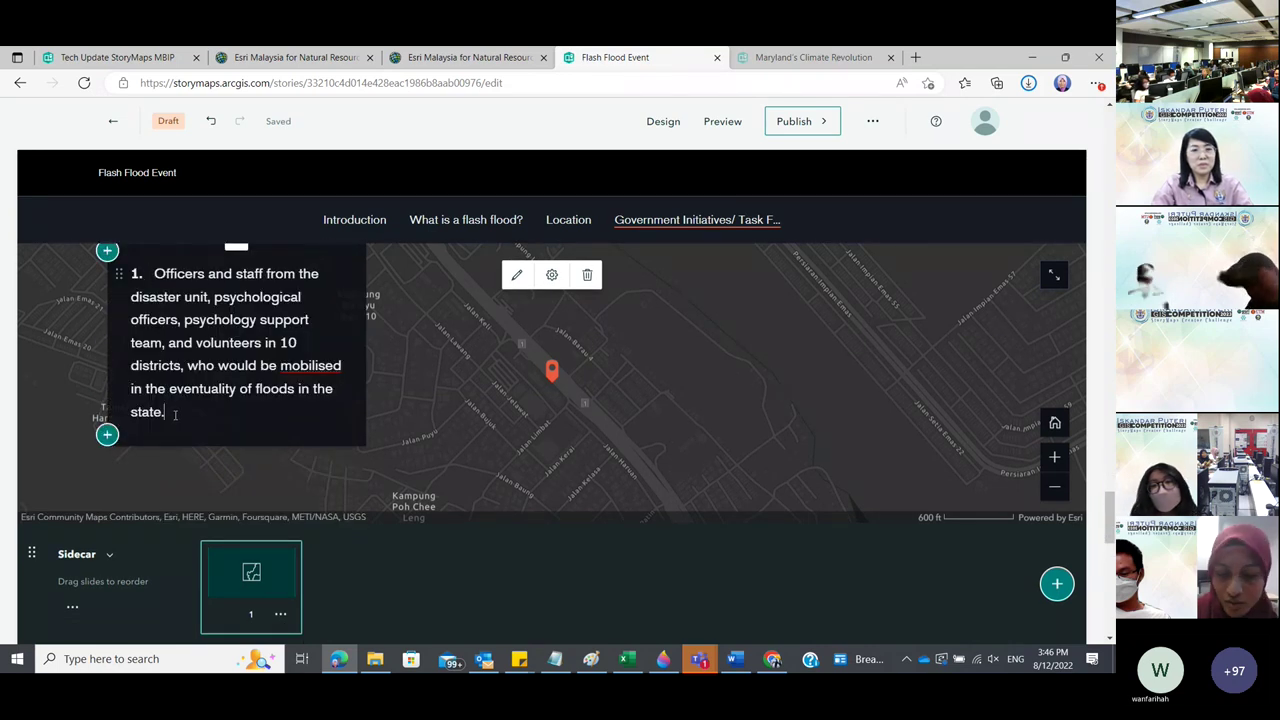
# Insert the image Gov_Initiative_1 from the Demo folder below the first initiative's paragraph in the sidecar panel.
pyautogui.click(106, 436)
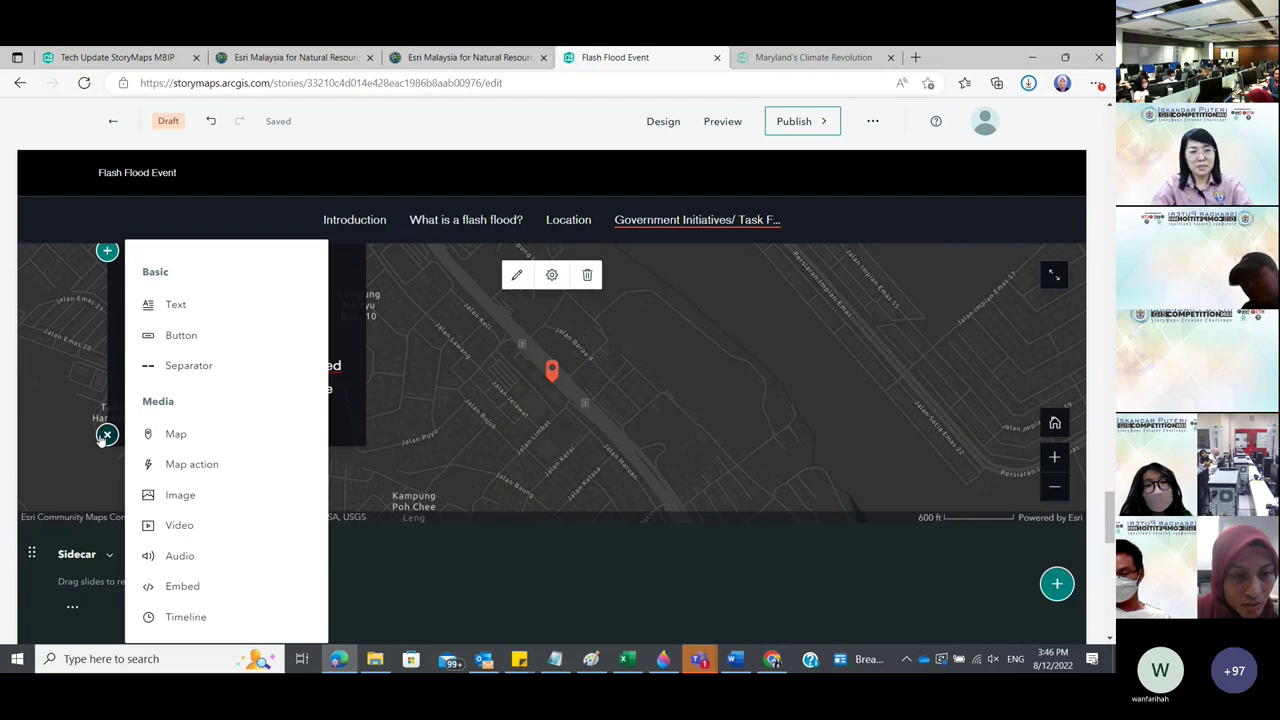
pyautogui.click(158, 440)
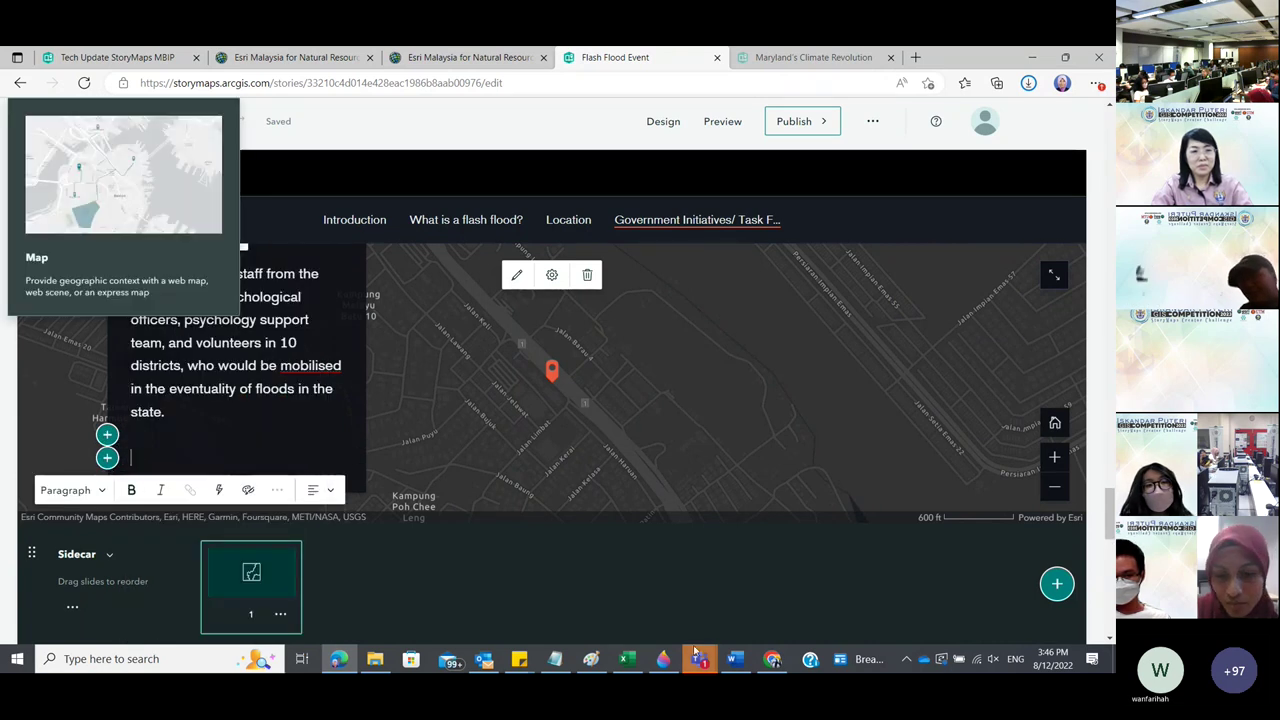
pyautogui.click(735, 659)
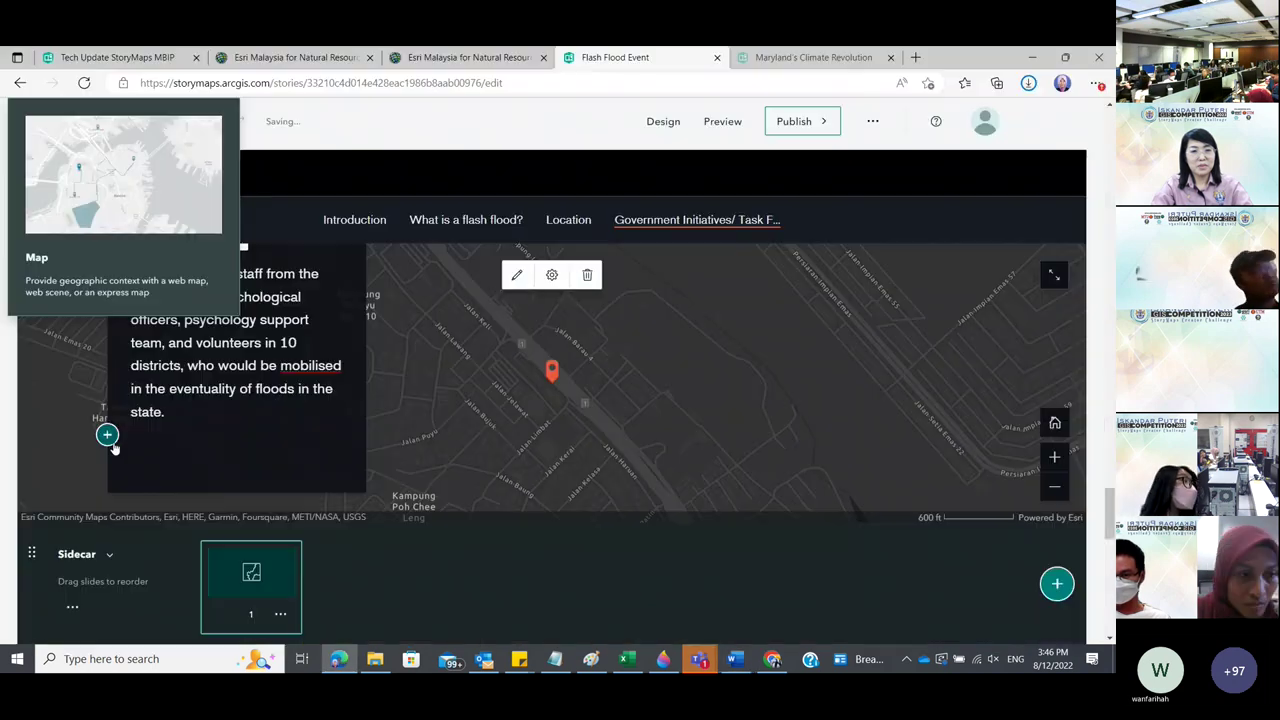
pyautogui.click(1032, 58)
pyautogui.click(107, 434)
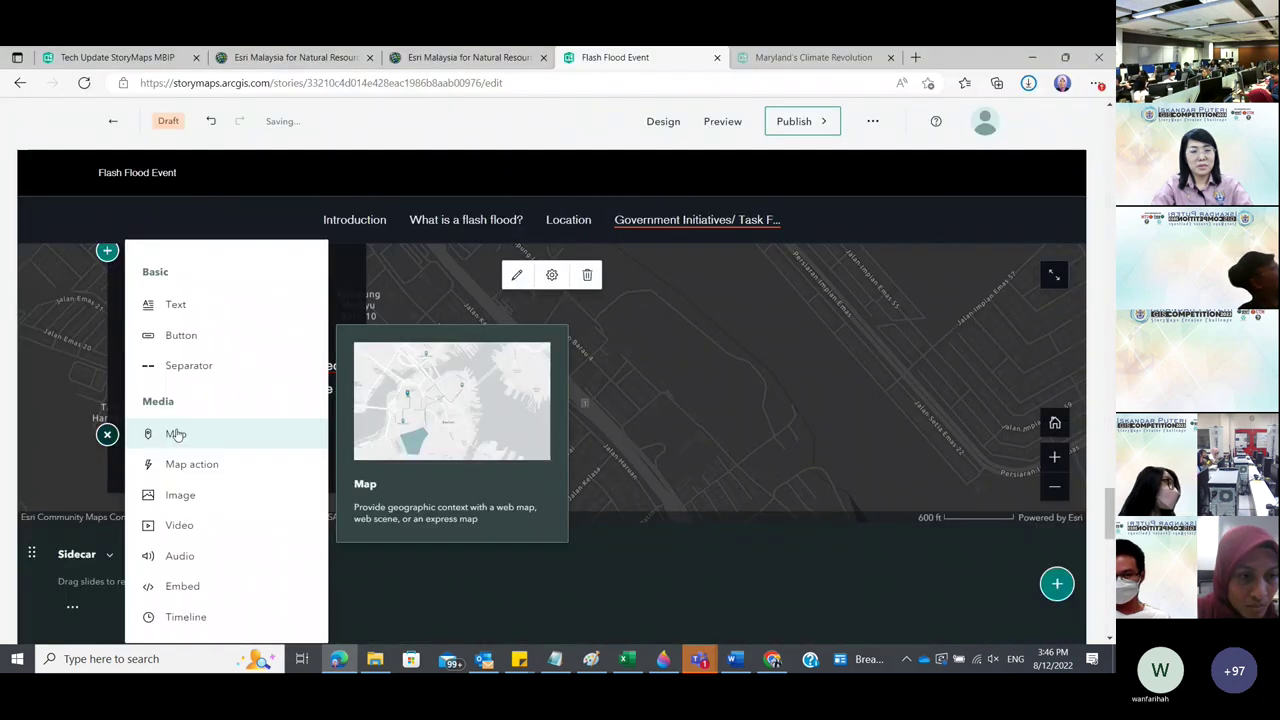
pyautogui.click(187, 493)
pyautogui.click(615, 422)
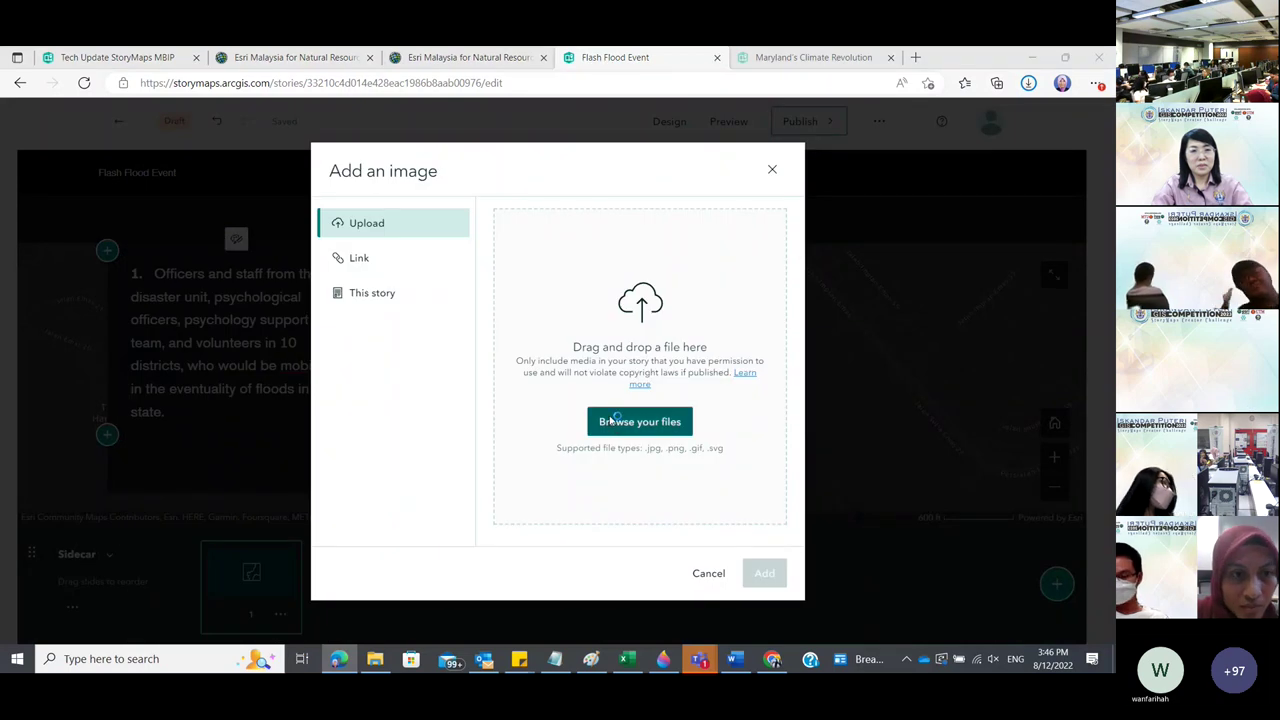
pyautogui.scroll(-2, 213, 242)
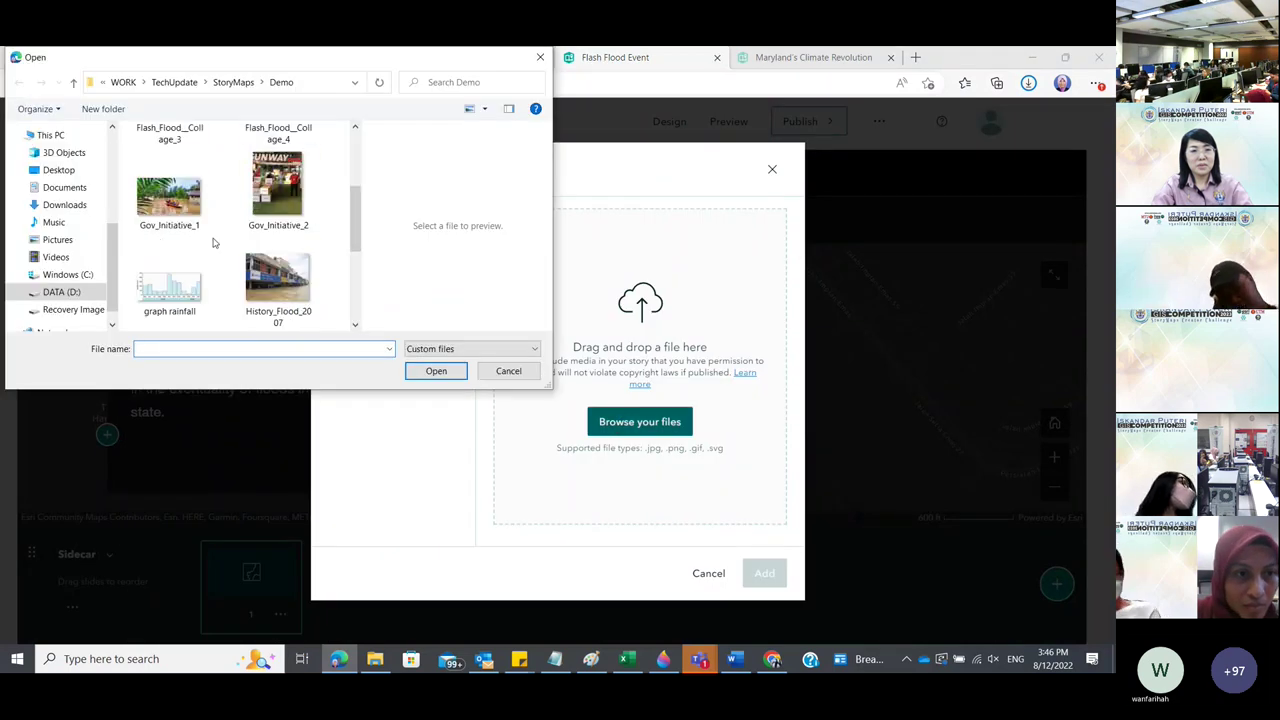
pyautogui.scroll(-1, 213, 242)
pyautogui.scroll(-1, 213, 242)
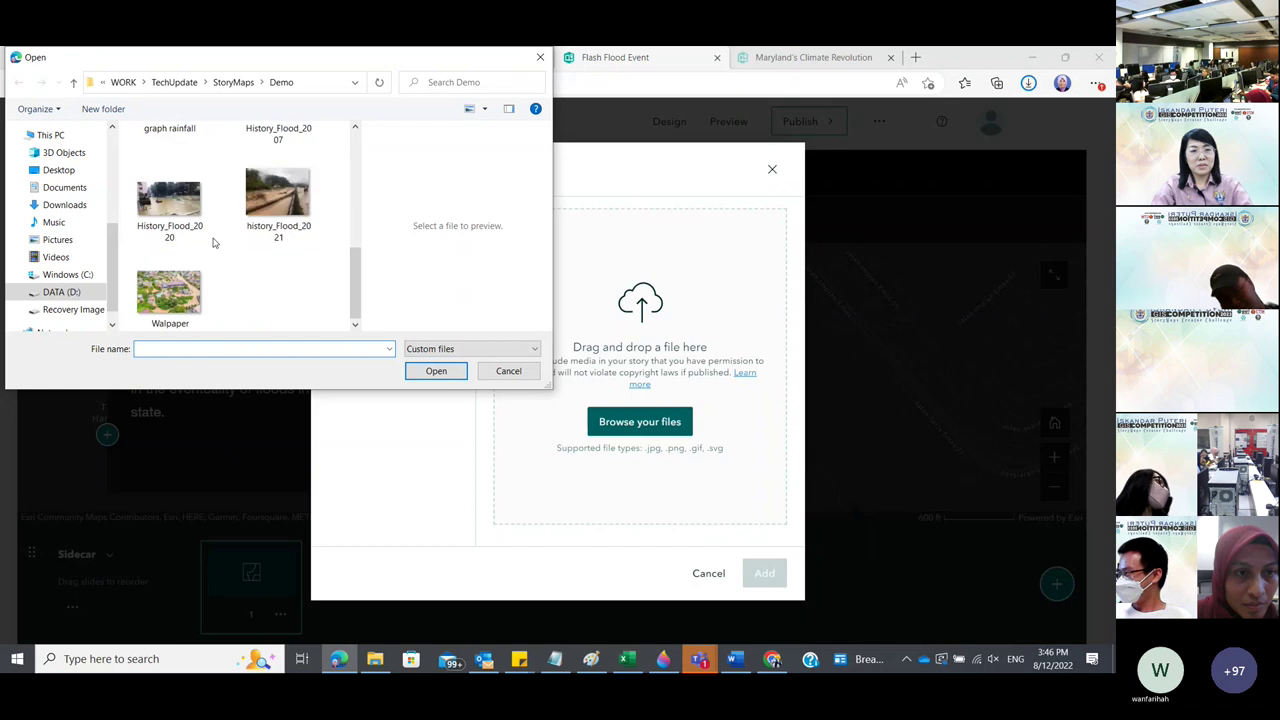
pyautogui.click(436, 371)
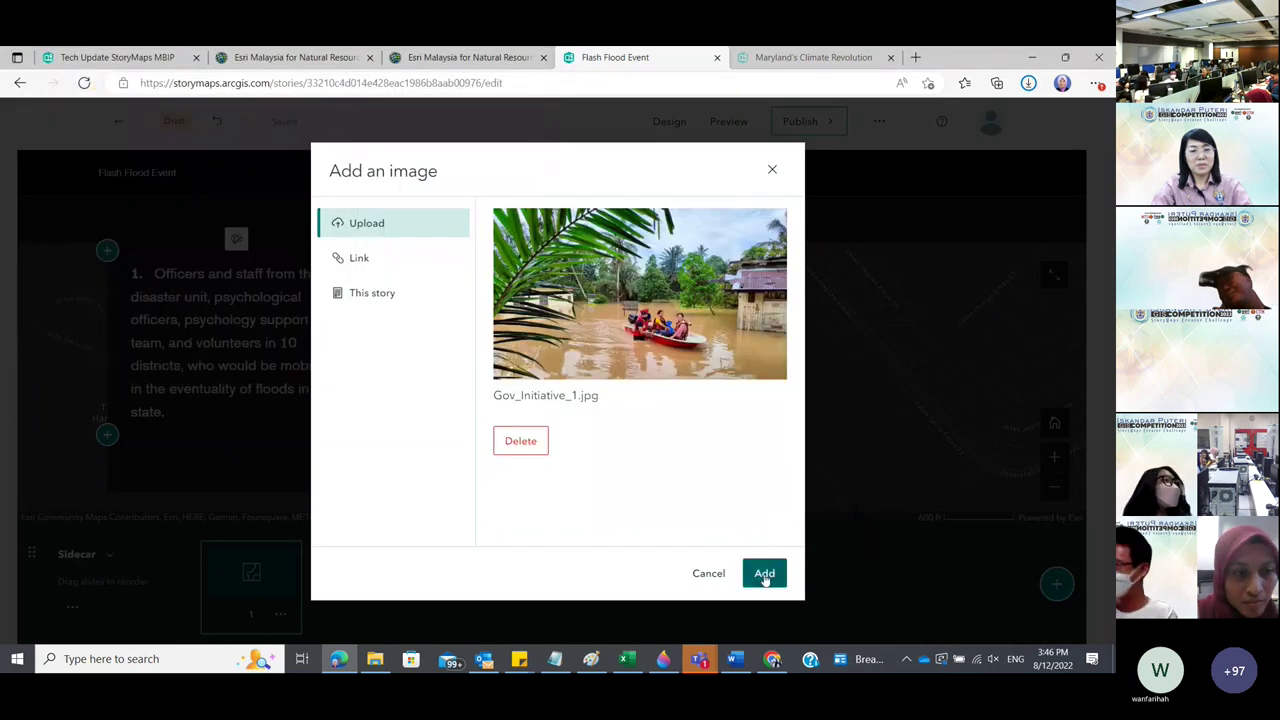
pyautogui.click(765, 575)
# Copy the Sunway Group paragraph from the DEMO_MBIP document into a new text block below the Gov_Initiative_1 image.
pyautogui.click(107, 452)
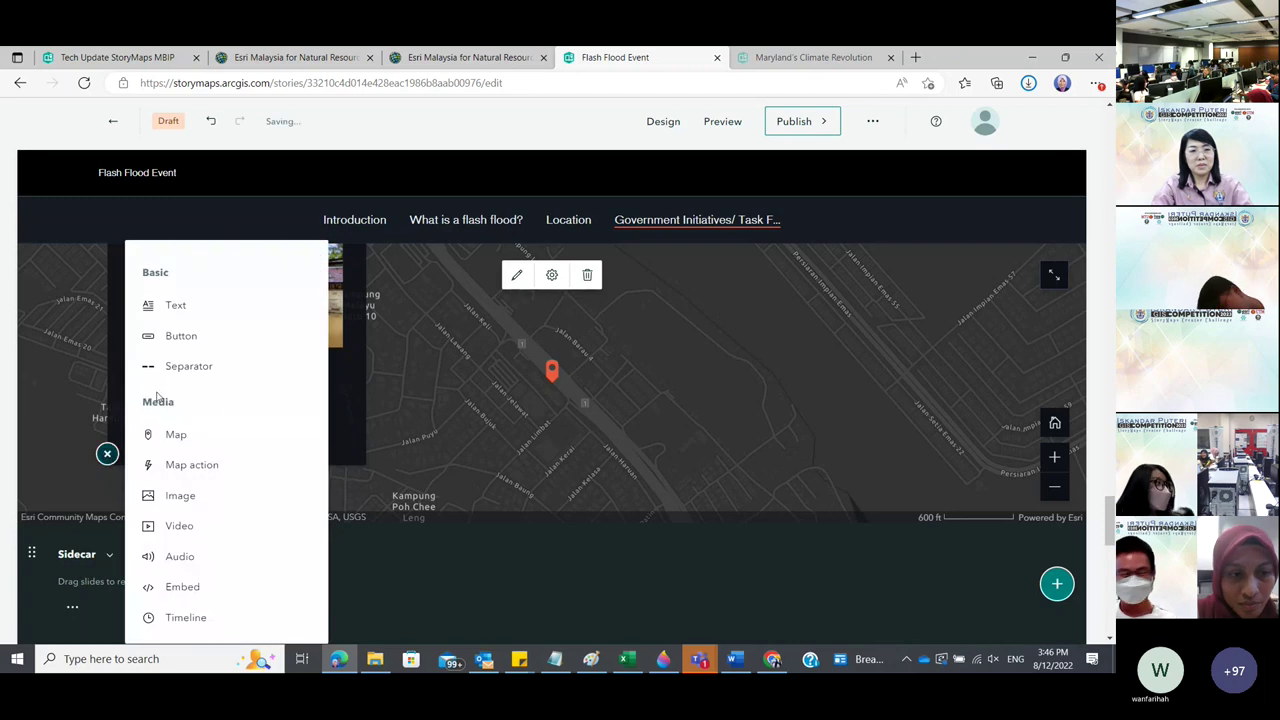
pyautogui.click(732, 659)
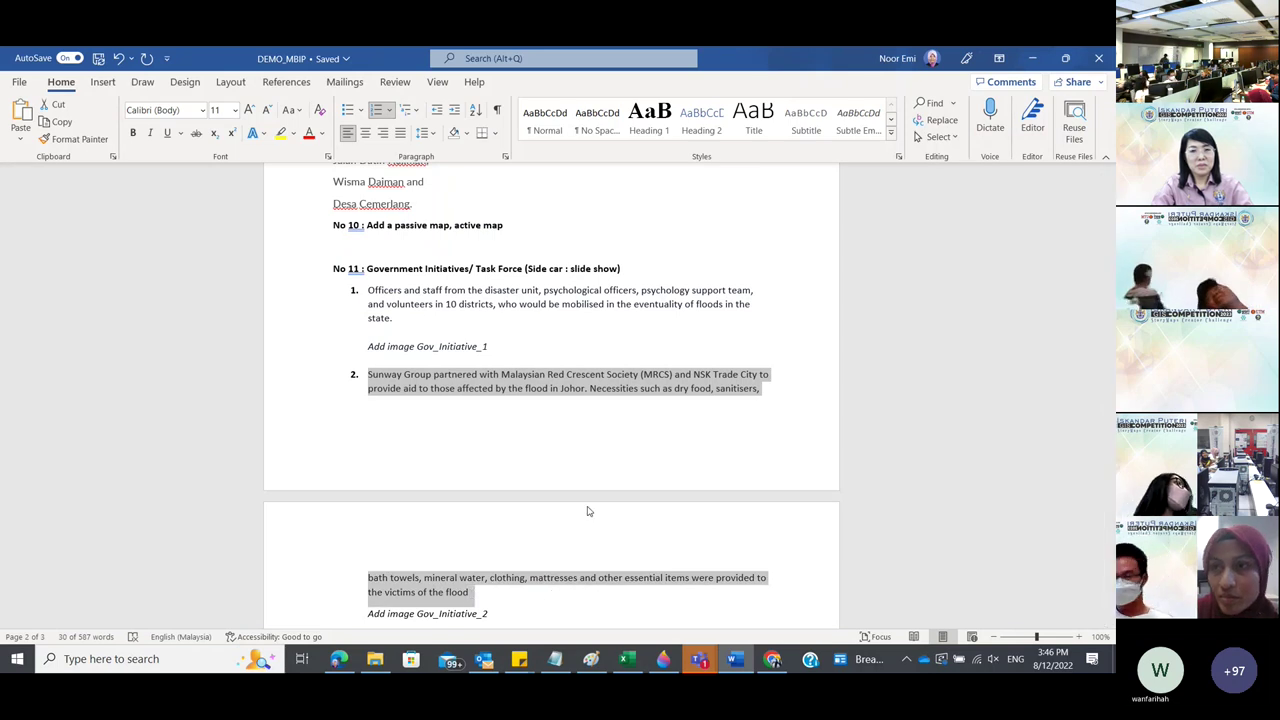
pyautogui.hotkey('alt', 'Tab')
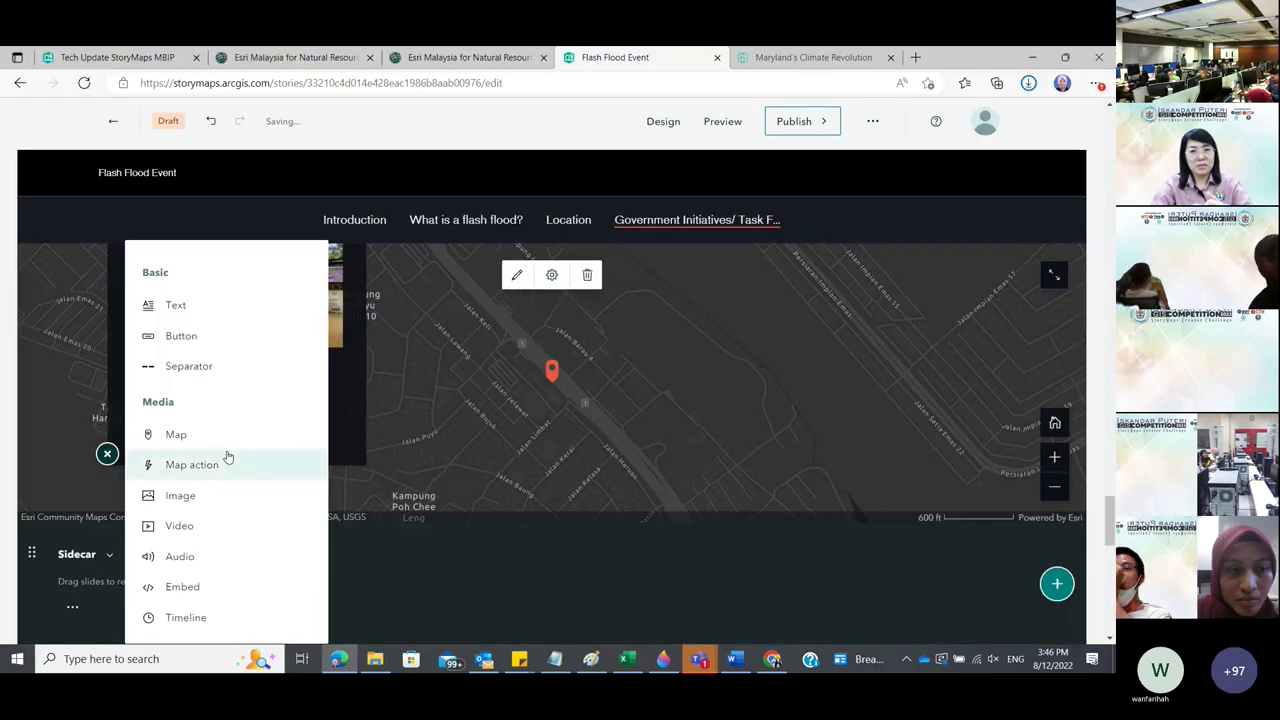
pyautogui.click(107, 453)
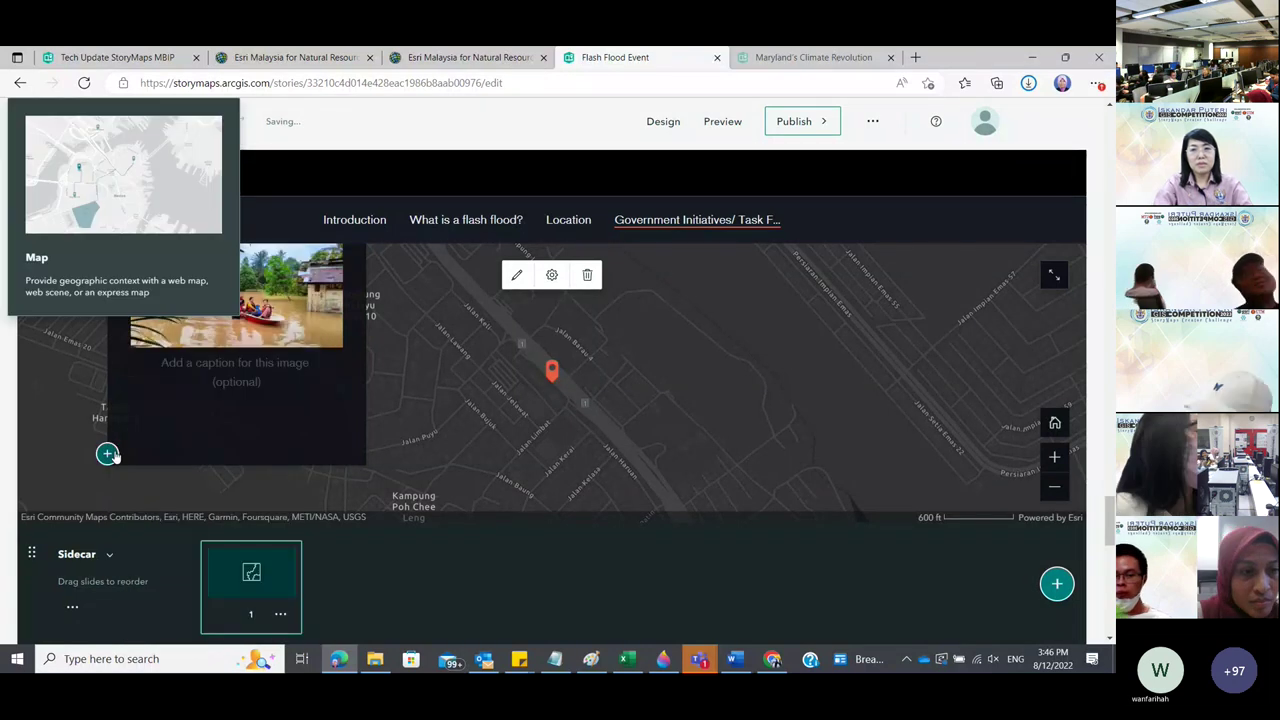
pyautogui.click(179, 306)
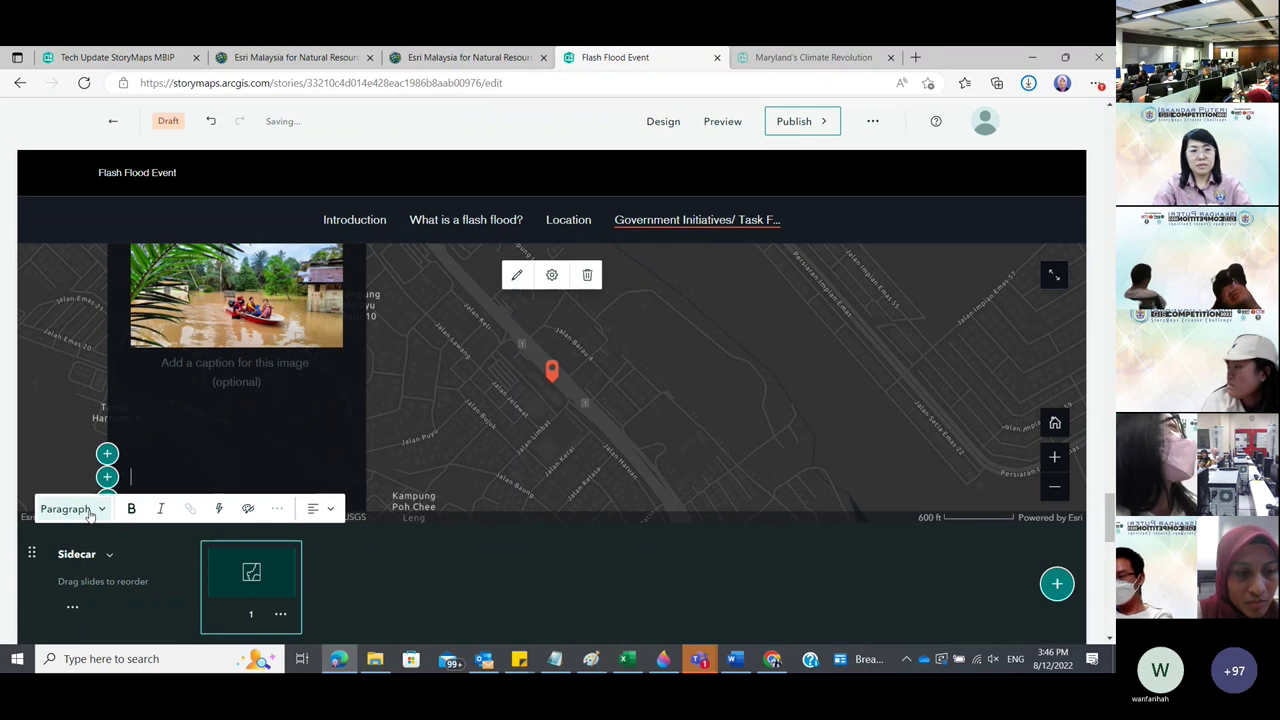
pyautogui.write('Necessities such as dry food, sanitisers, bath towels, mineral water, clothing, mattresses and other essential items were provided to the victims of the flood')
# Renumber the Sunway Group paragraph as 2. and remove the extra spaces before its text.
pyautogui.scroll(5, 166, 399)
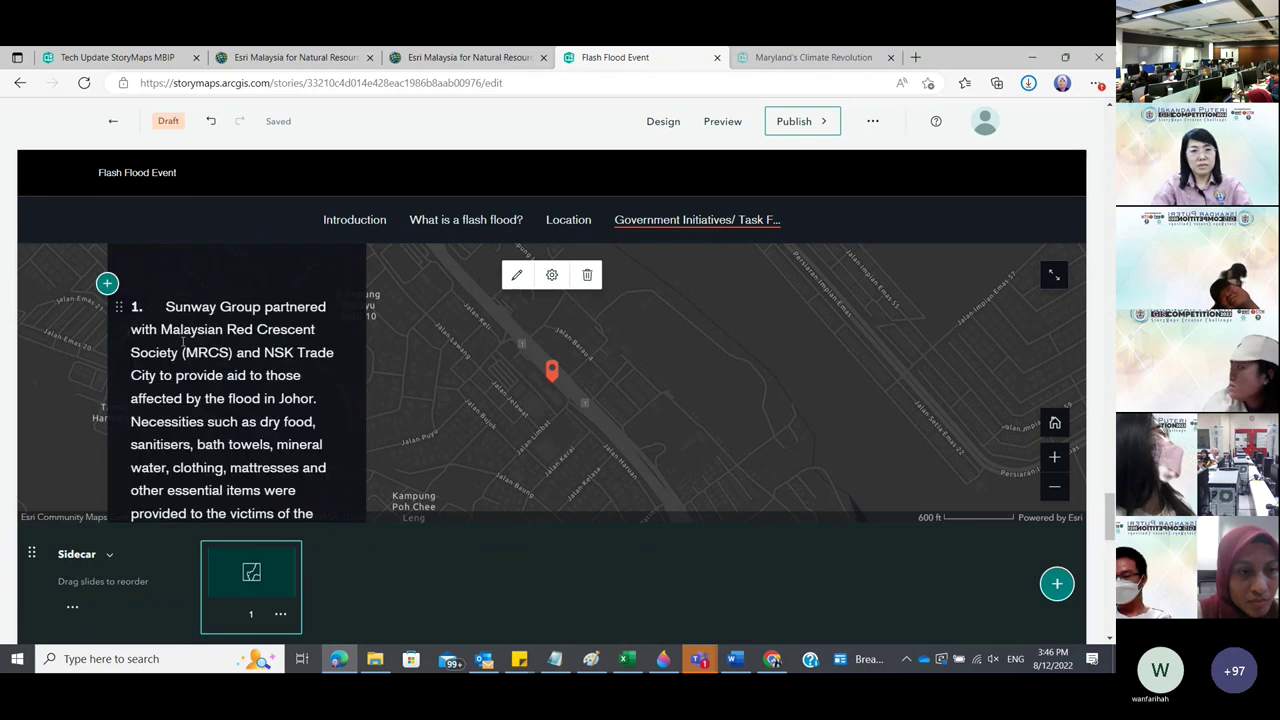
pyautogui.scroll(-2, 180, 420)
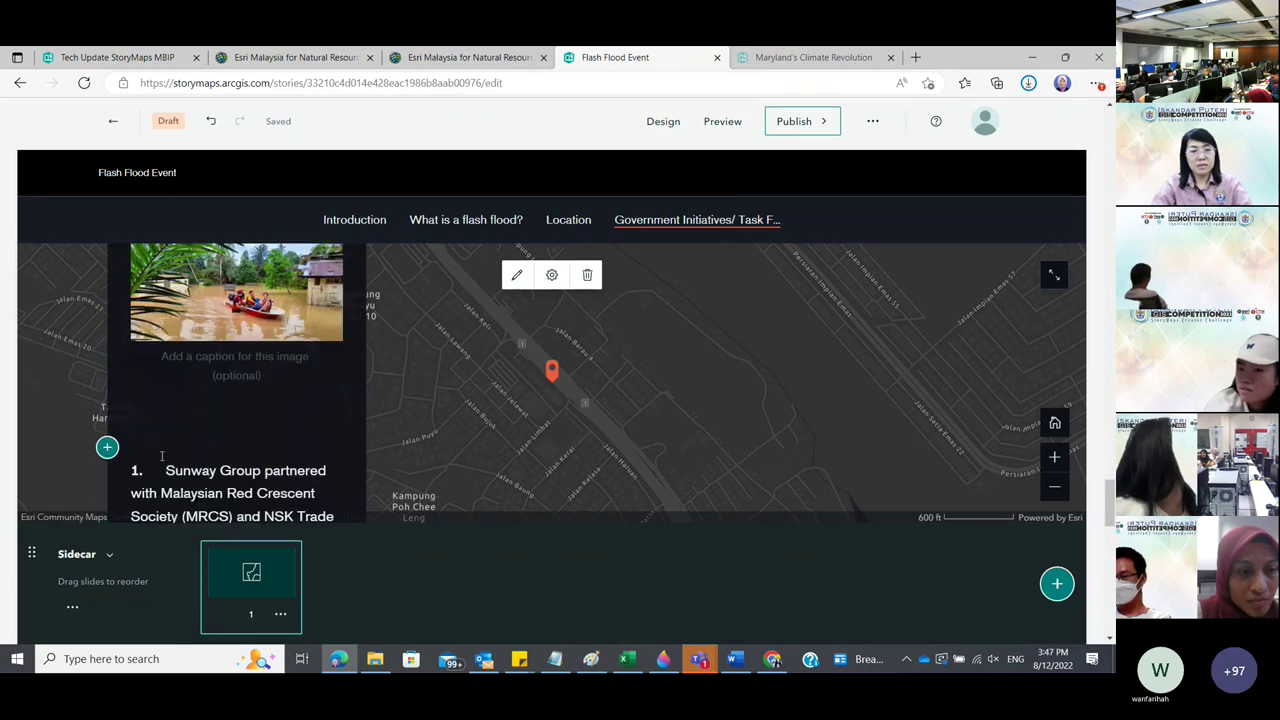
pyautogui.press('BackSpace')
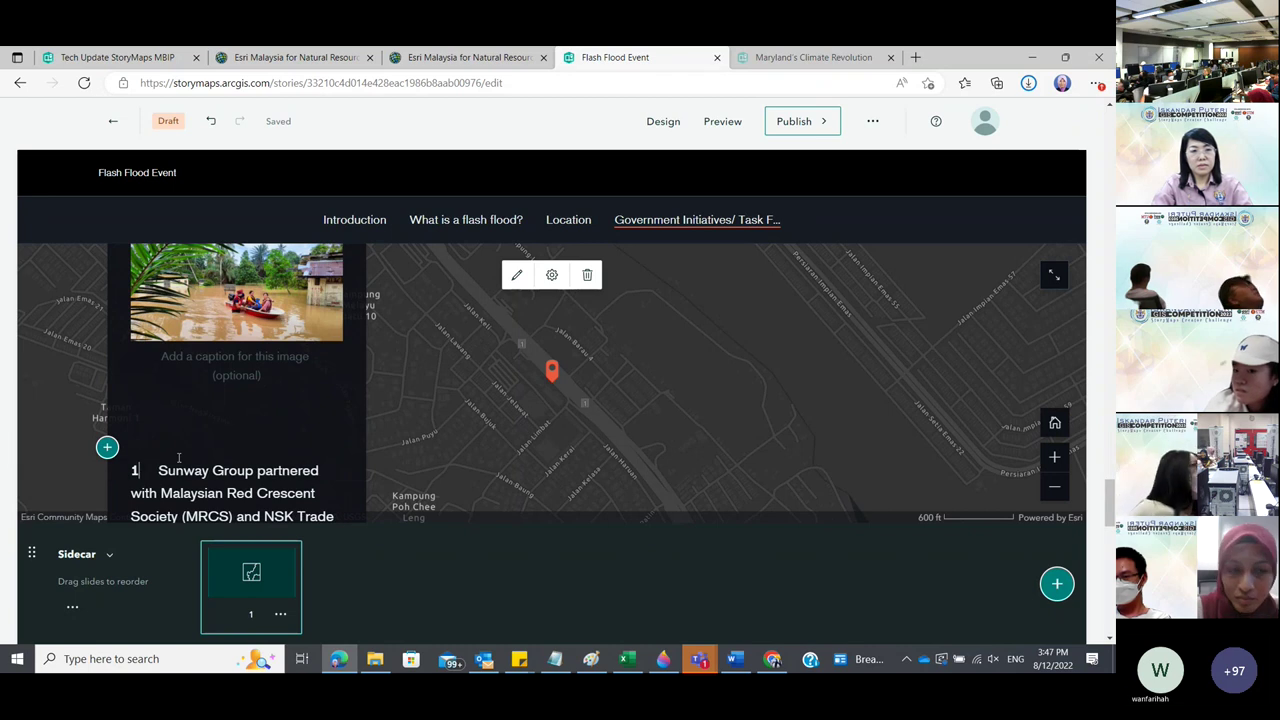
pyautogui.press('Delete')
pyautogui.press('Delete')
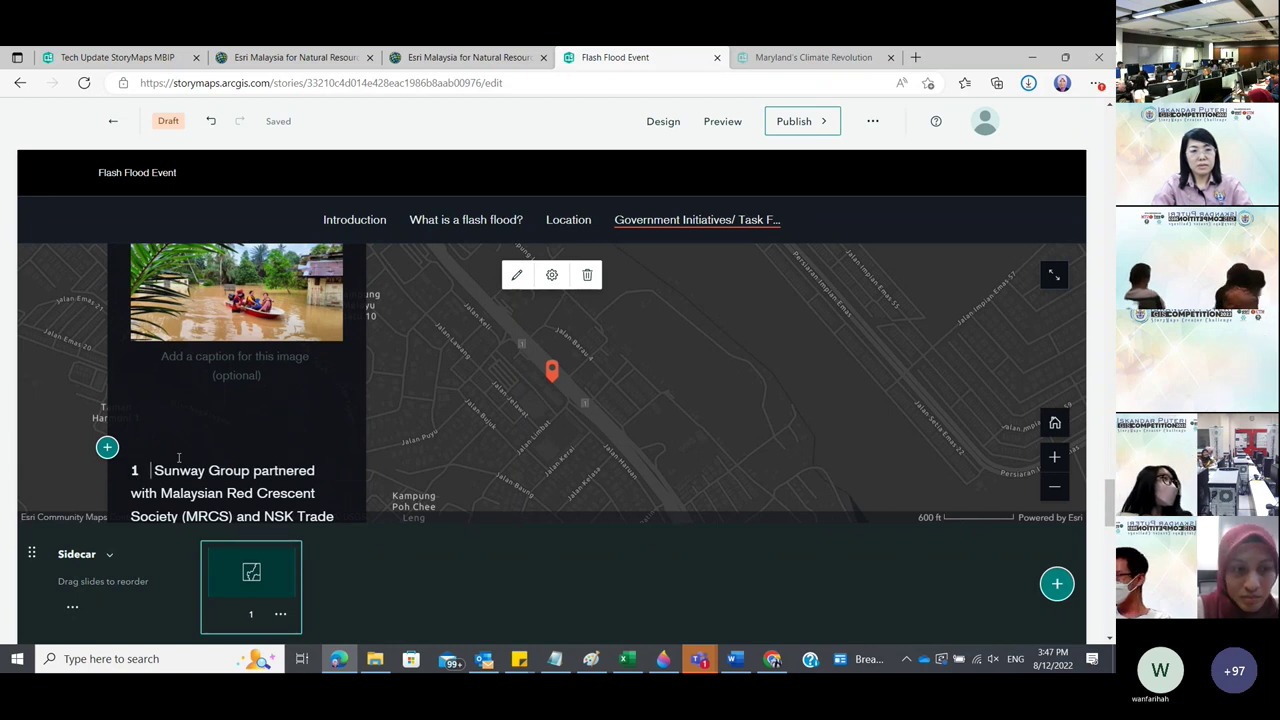
pyautogui.press('BackSpace')
pyautogui.write('2.')
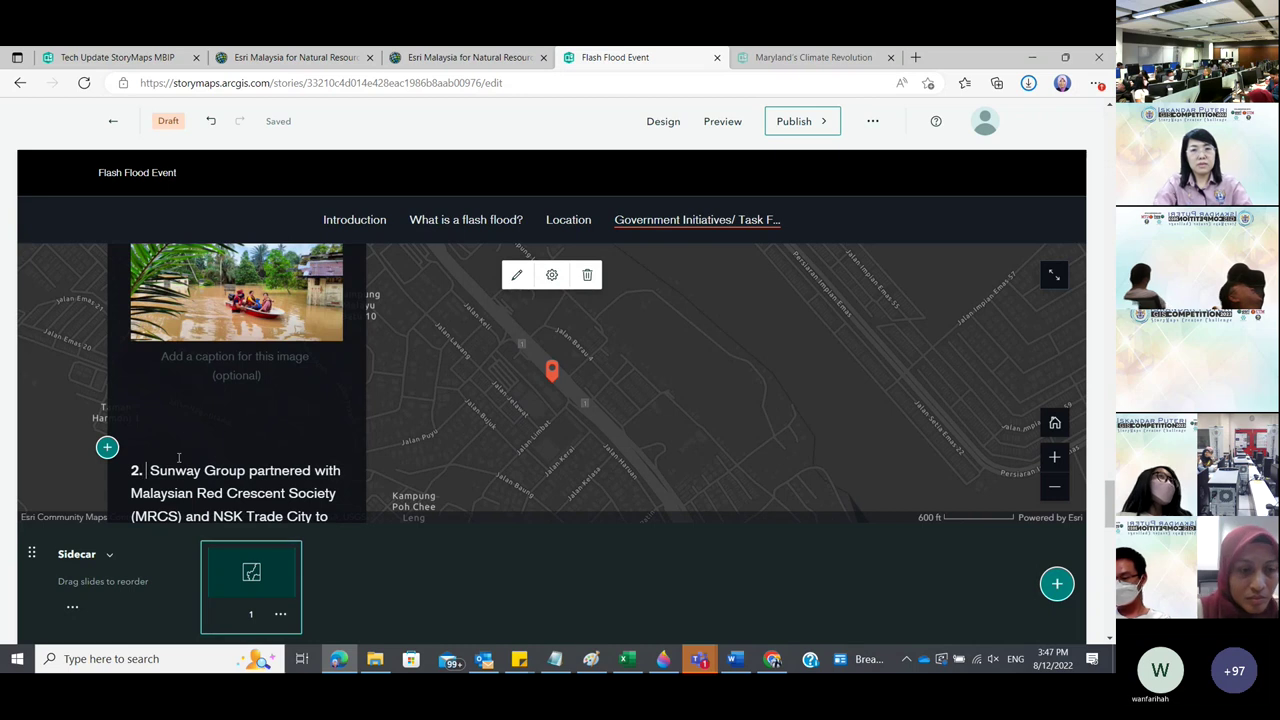
# Insert the image Gov_Initiative_2 from the Demo folder below the Sunway Group paragraph.
pyautogui.scroll(-2, 215, 424)
pyautogui.scroll(-2, 215, 424)
pyautogui.click(107, 372)
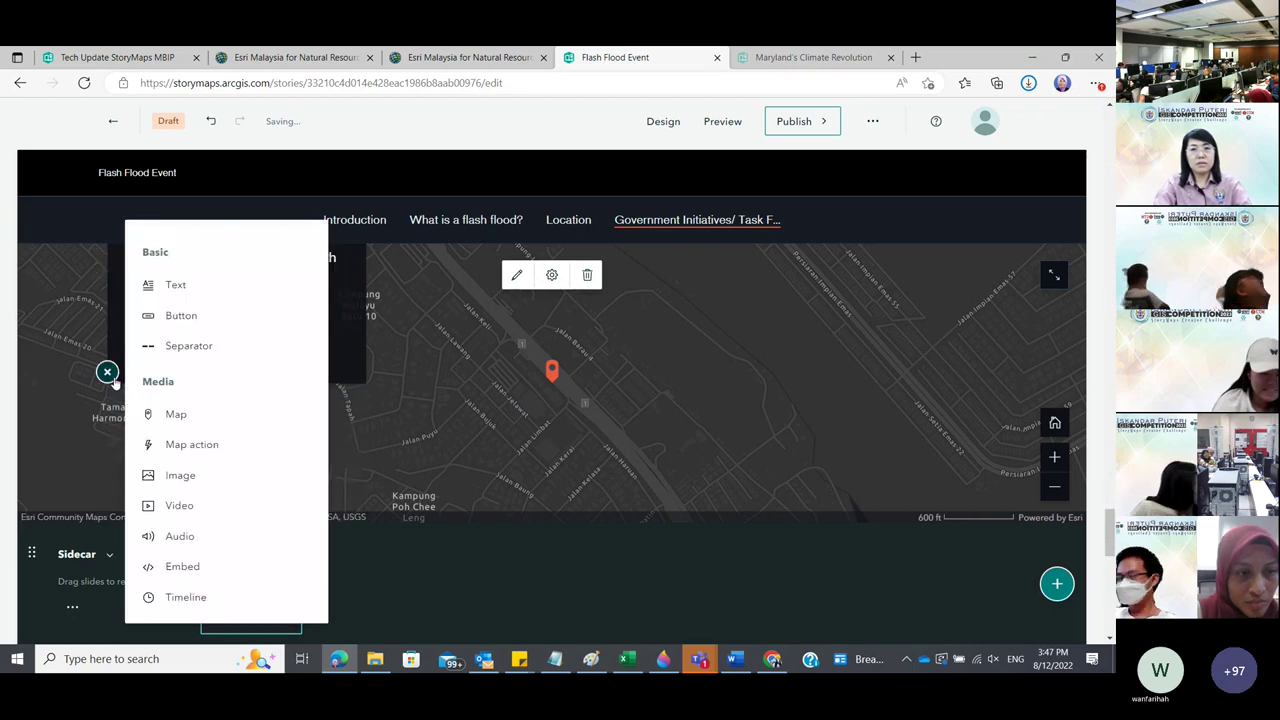
pyautogui.click(198, 478)
pyautogui.click(605, 425)
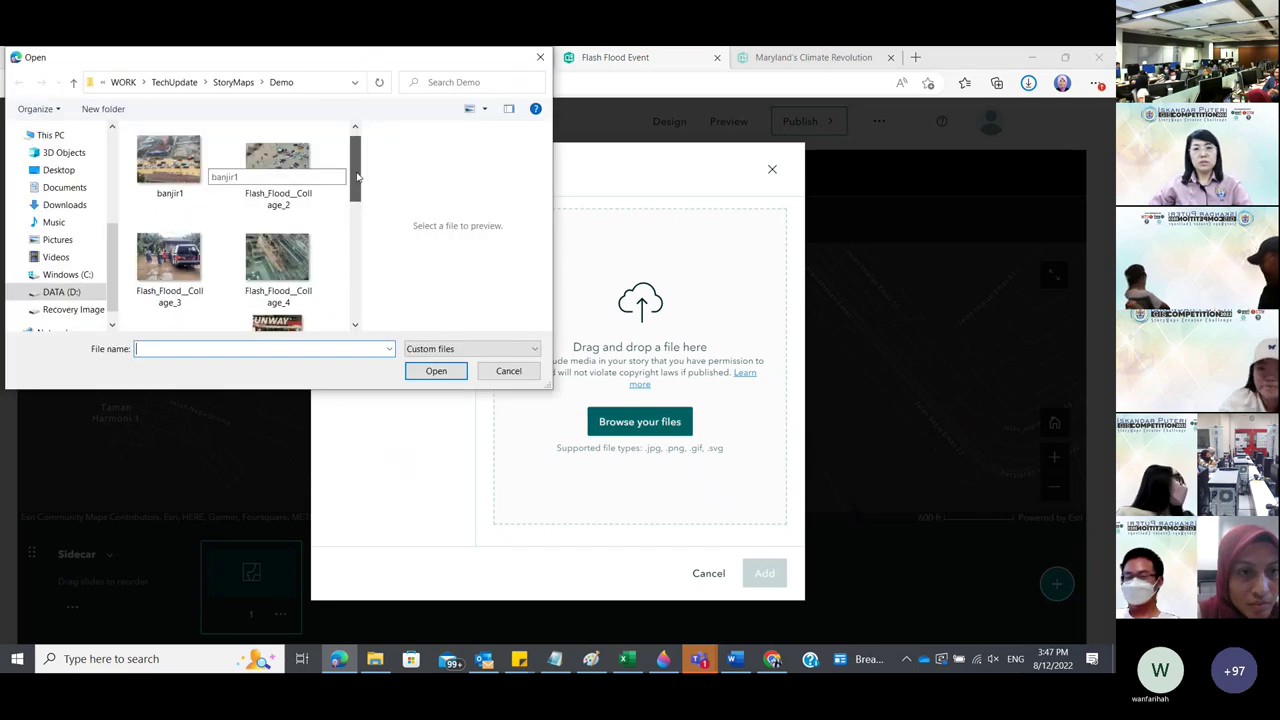
pyautogui.moveTo(356, 165); pyautogui.dragTo(355, 232)
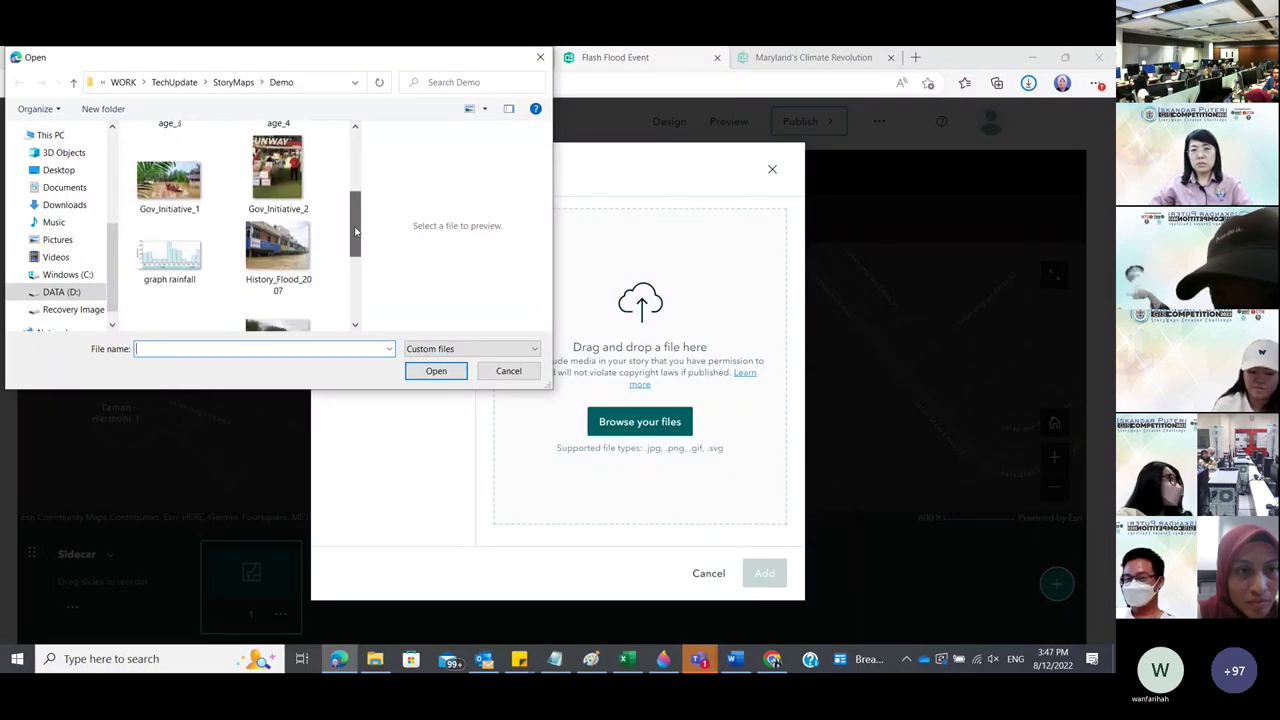
pyautogui.doubleClick(278, 170)
pyautogui.click(764, 573)
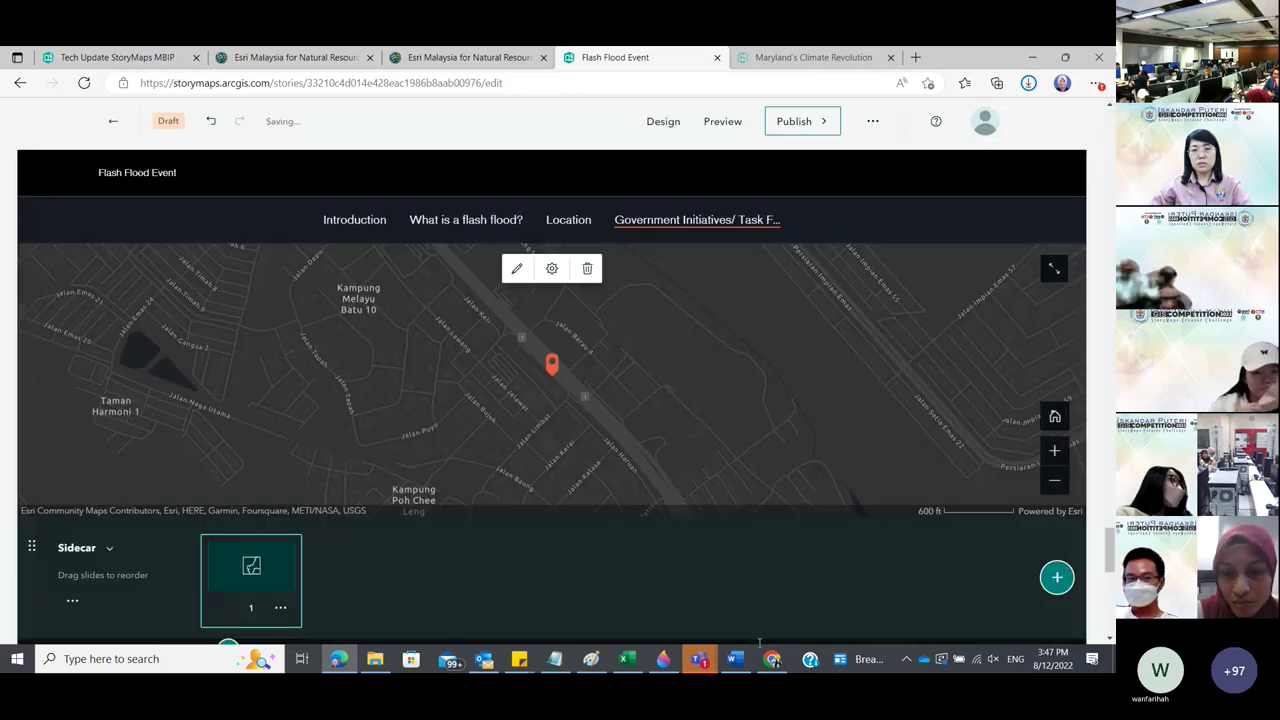
# Copy the paragraph on Johor's RM113 million river funding from DEMO_MBIP into a text block below the Gov_Initiative_2 image, numbered 3.
pyautogui.click(738, 663)
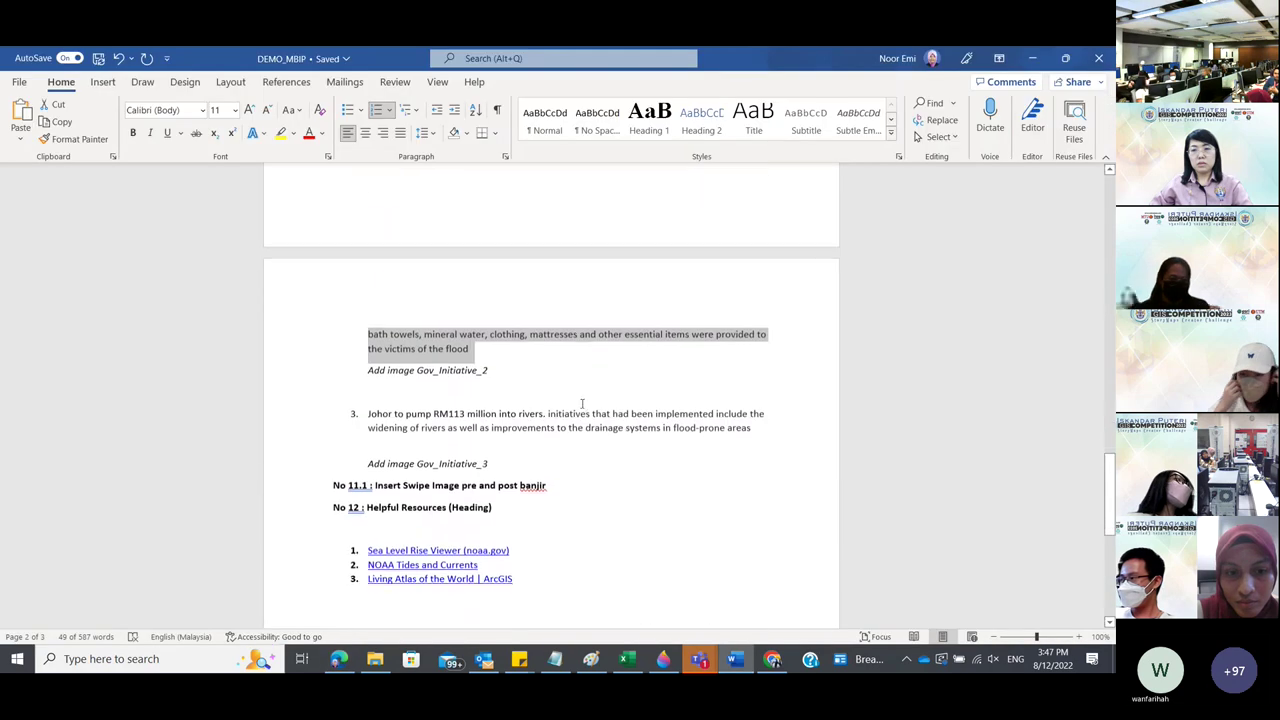
pyautogui.moveTo(366, 413); pyautogui.dragTo(755, 428)
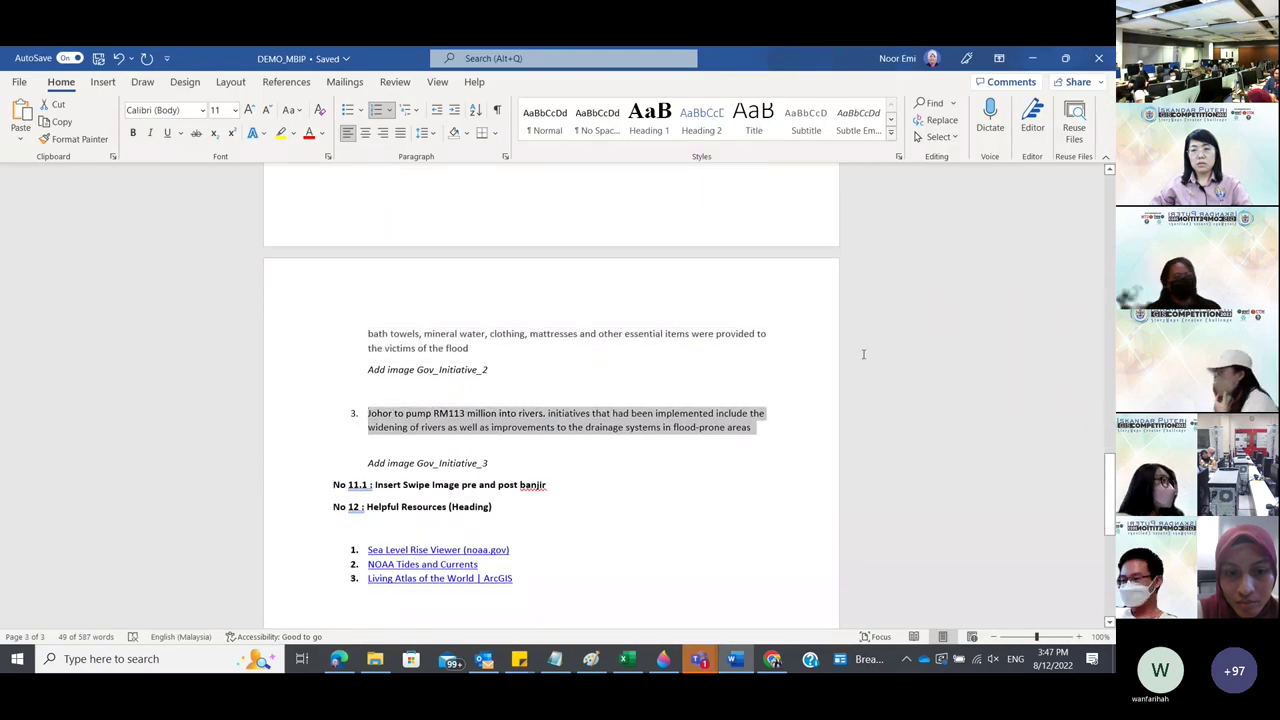
pyautogui.click(1035, 59)
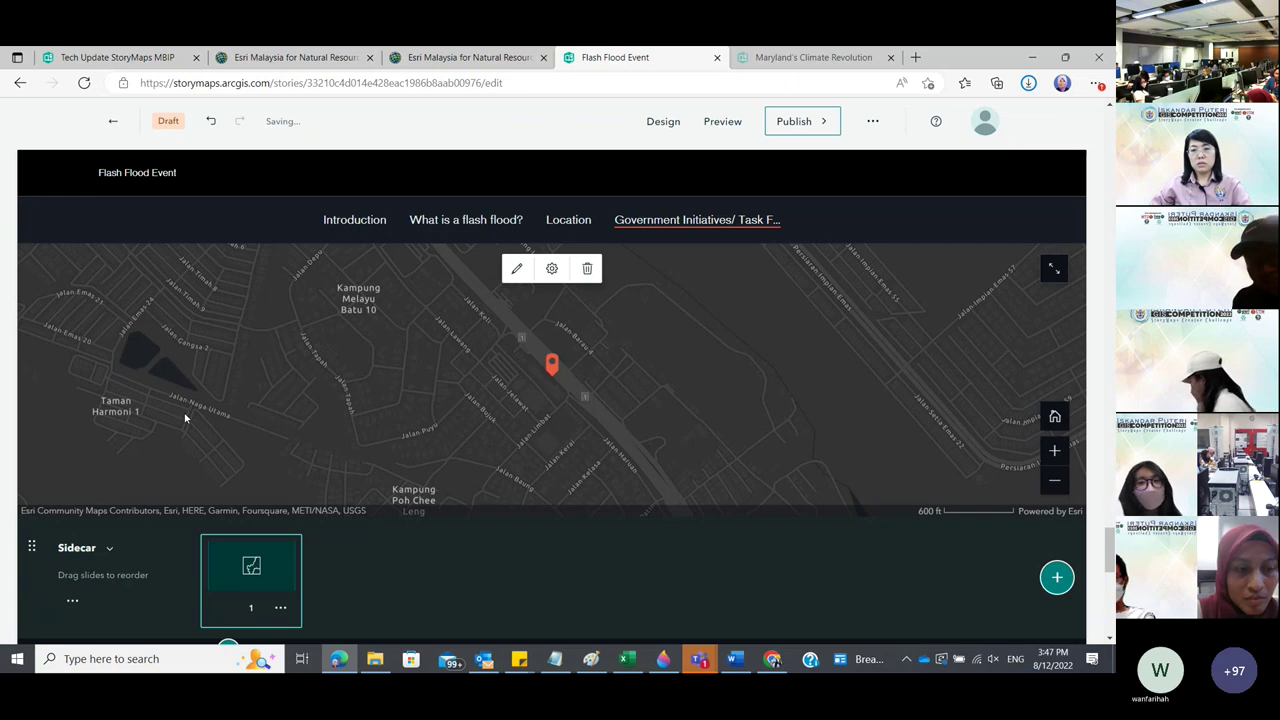
pyautogui.click(107, 471)
pyautogui.click(177, 302)
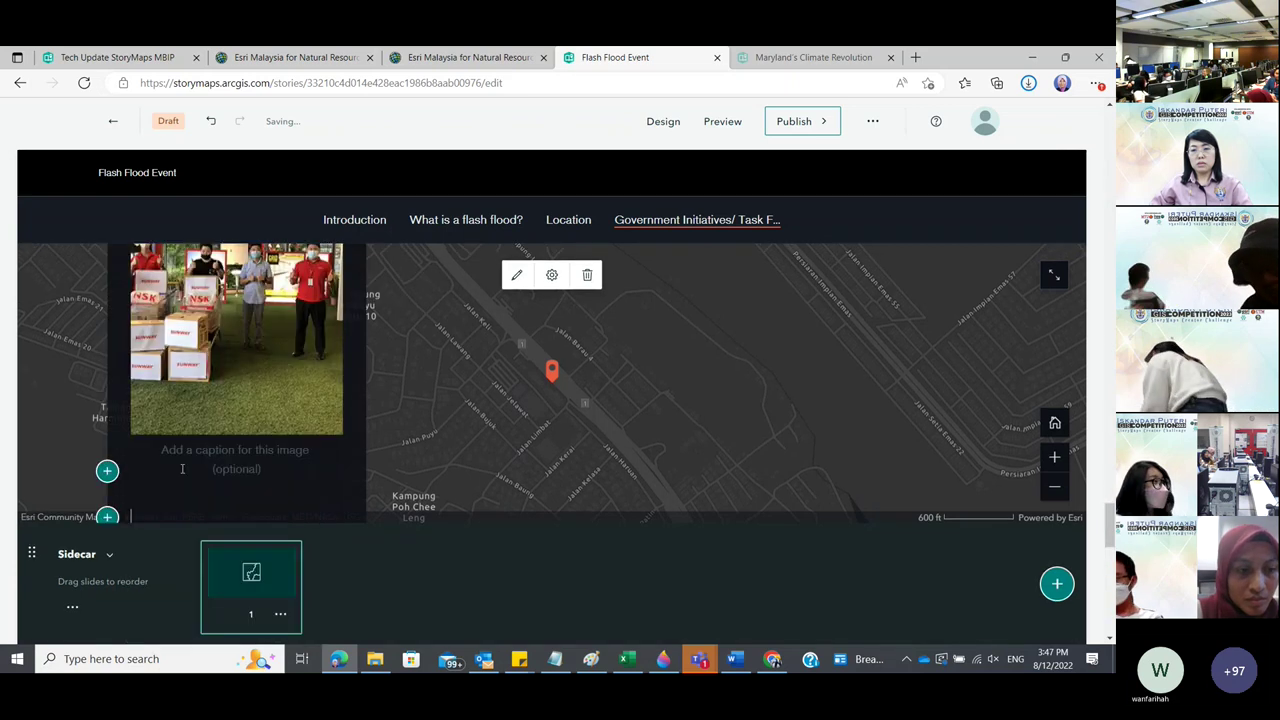
pyautogui.write('3.')
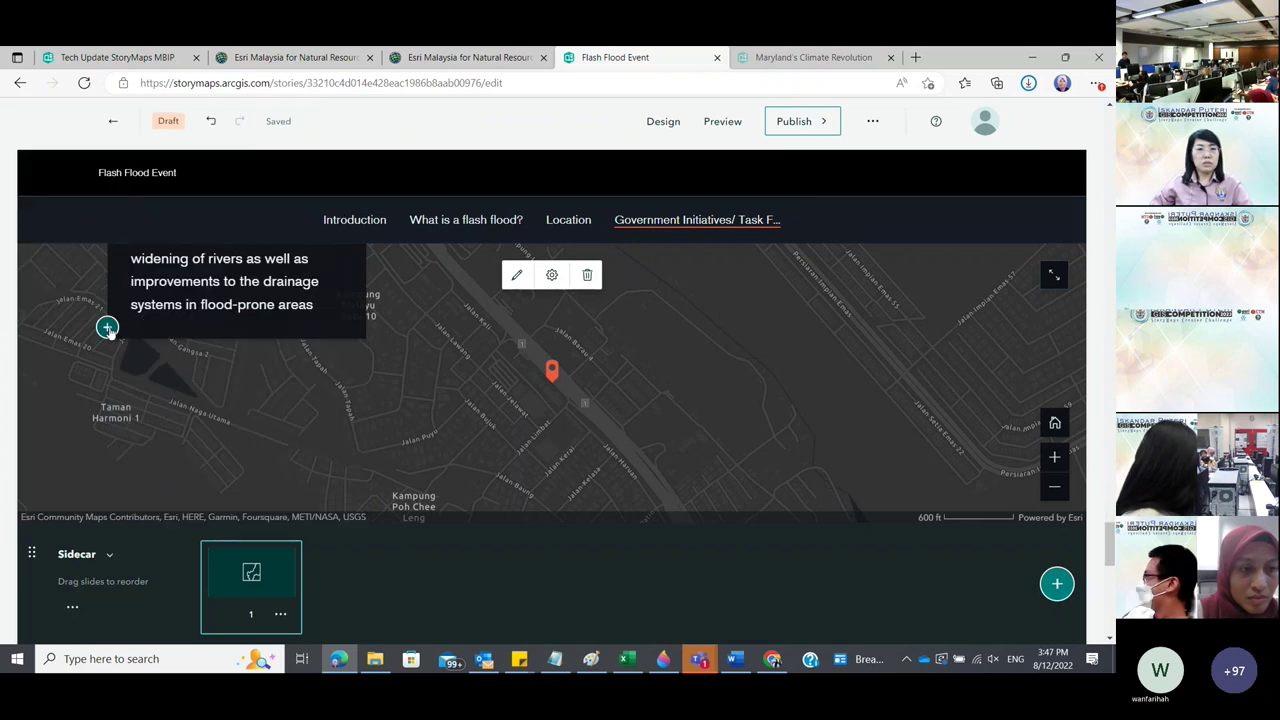
# Insert the image Flash_Flood__Collage_3 from the Demo folder below the third paragraph in the Government Initiatives sidecar.
pyautogui.click(106, 323)
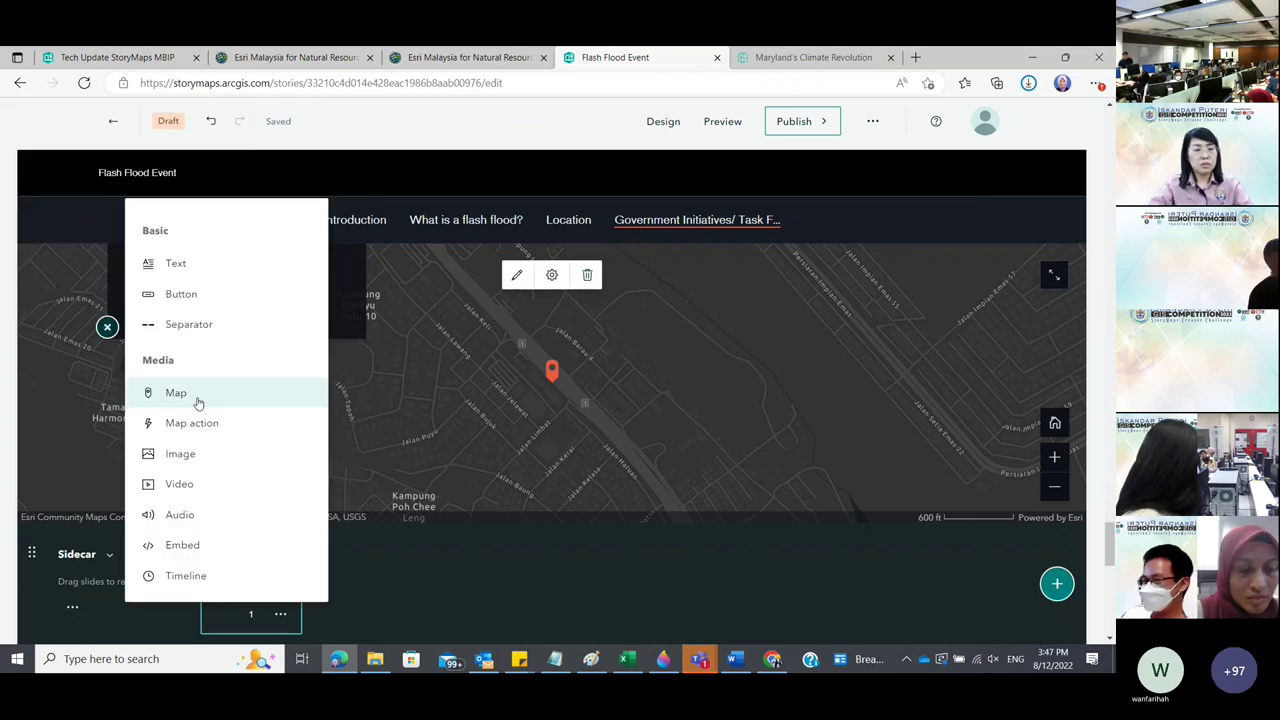
pyautogui.click(182, 453)
pyautogui.click(674, 430)
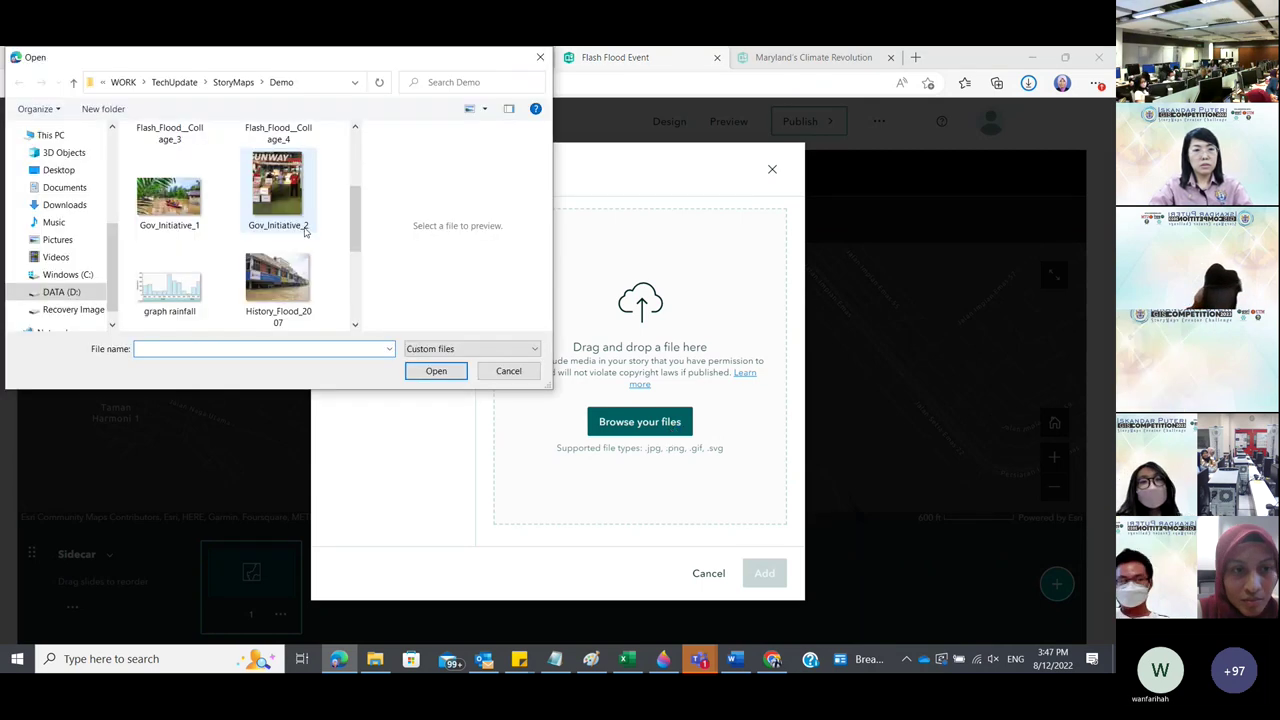
pyautogui.moveTo(358, 218); pyautogui.dragTo(363, 172)
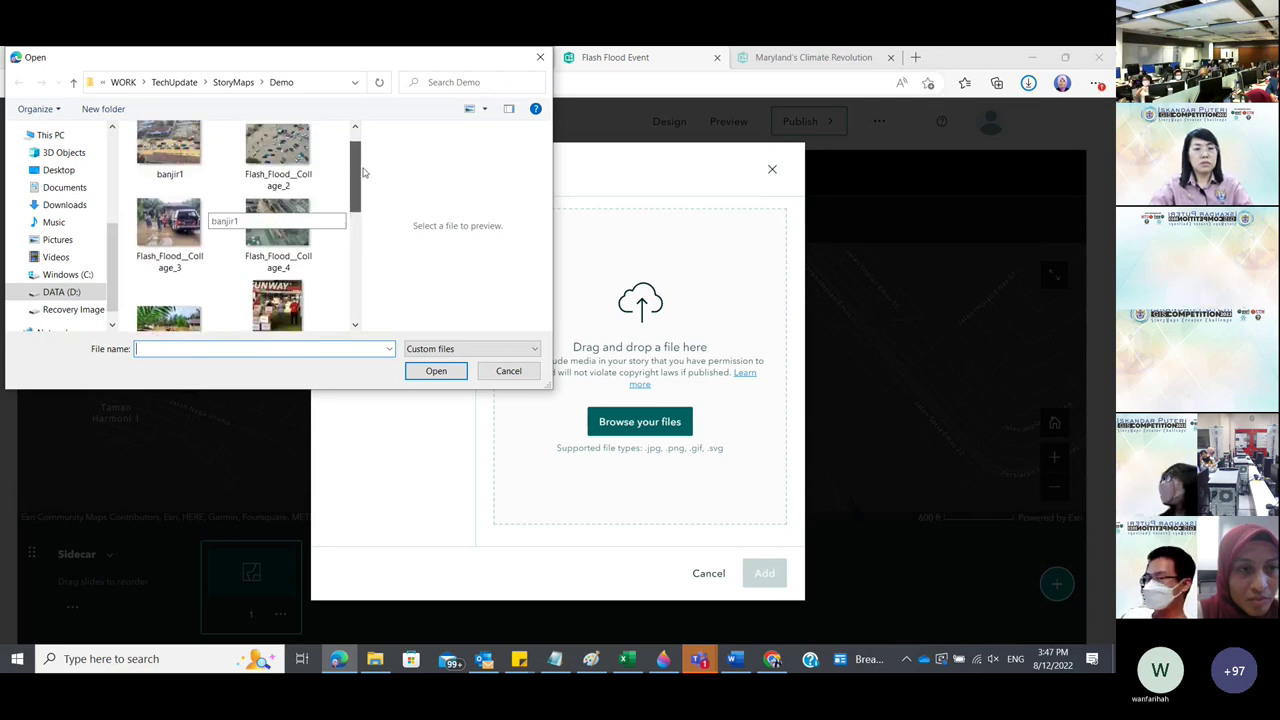
pyautogui.click(168, 222)
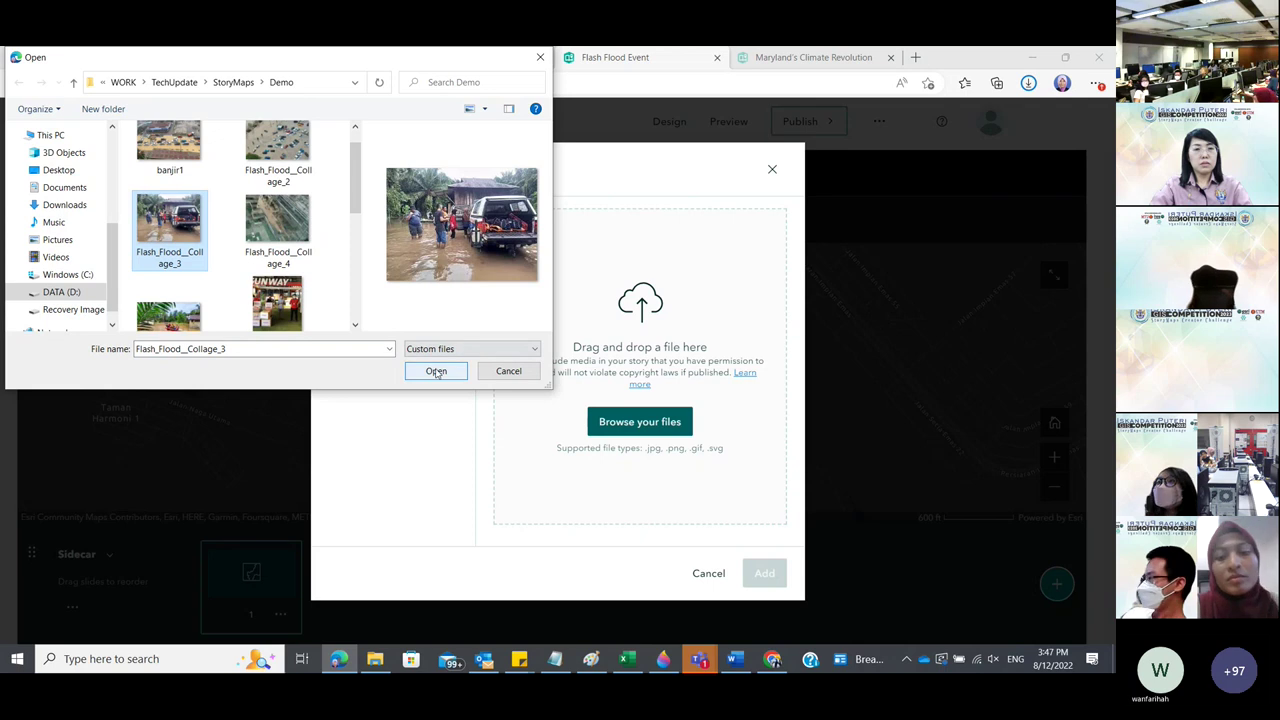
pyautogui.click(436, 371)
pyautogui.click(749, 573)
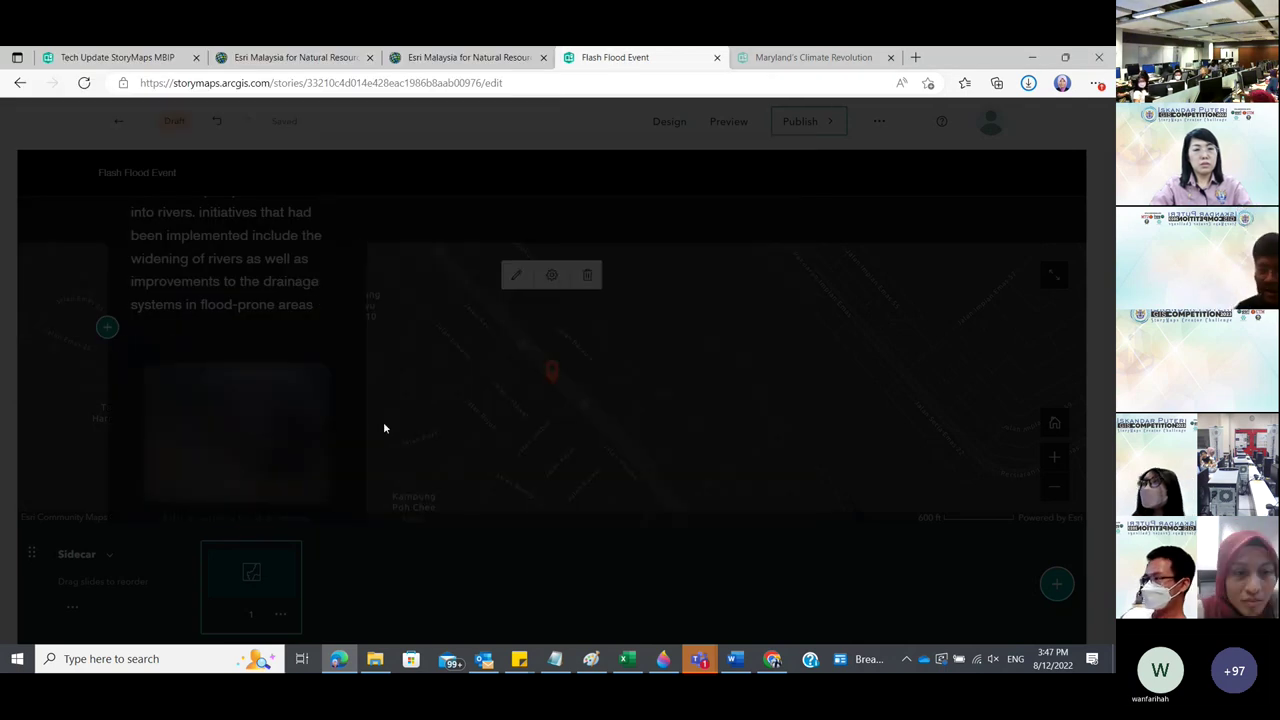
# Return to the story's Introduction section and open the story preview, accepting the reset of the undo history.
pyautogui.scroll(10, 276, 377)
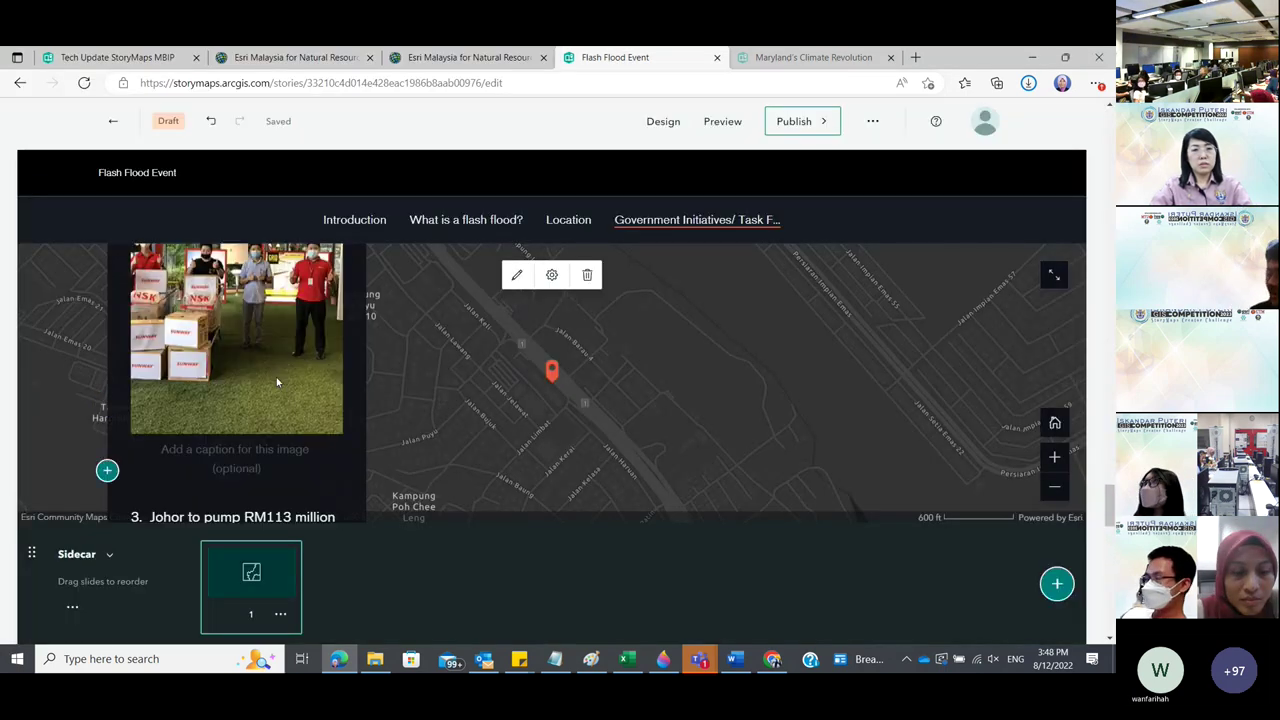
pyautogui.moveTo(1110, 497); pyautogui.dragTo(1112, 488)
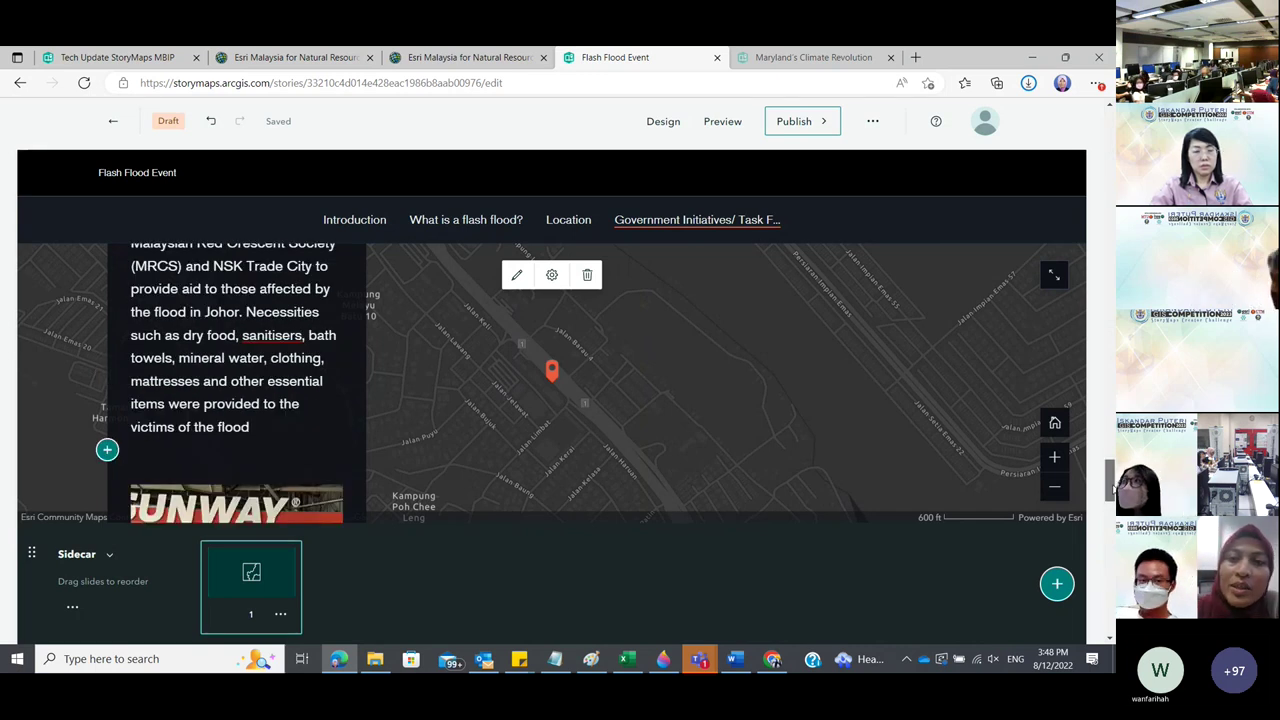
pyautogui.scroll(5, 594, 311)
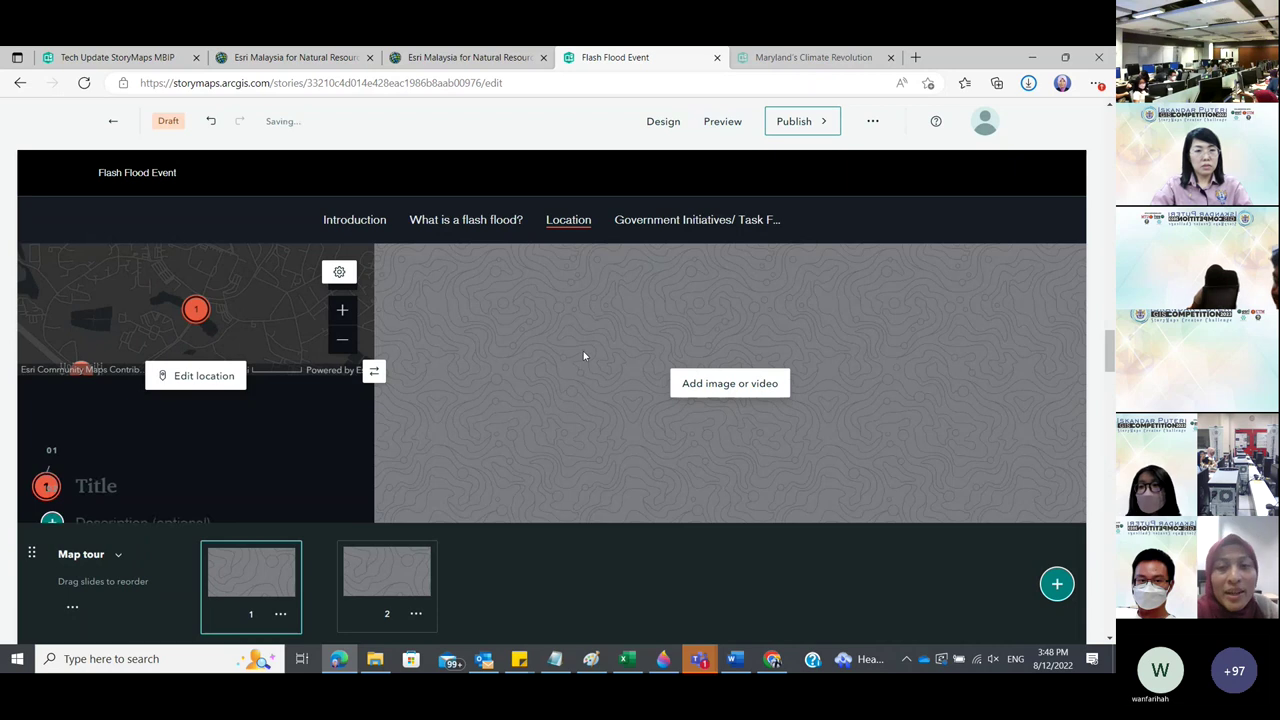
pyautogui.scroll(3, 500, 300)
pyautogui.click(354, 220)
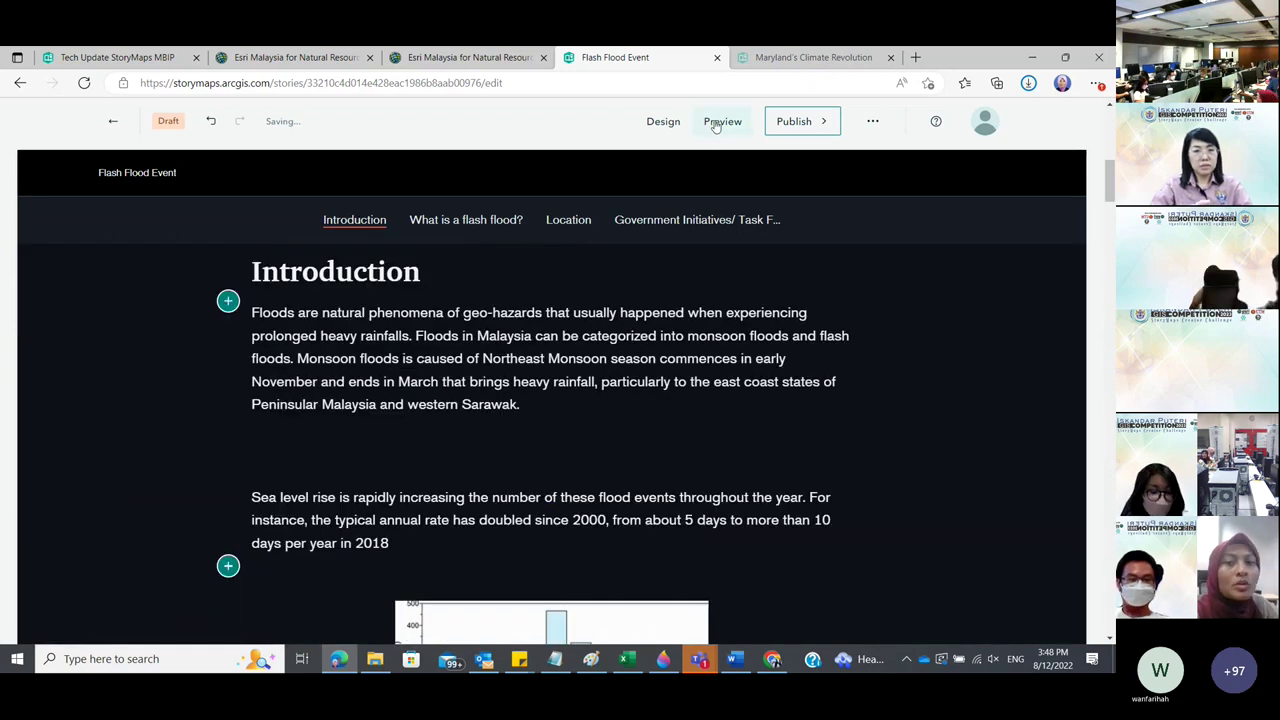
pyautogui.click(715, 123)
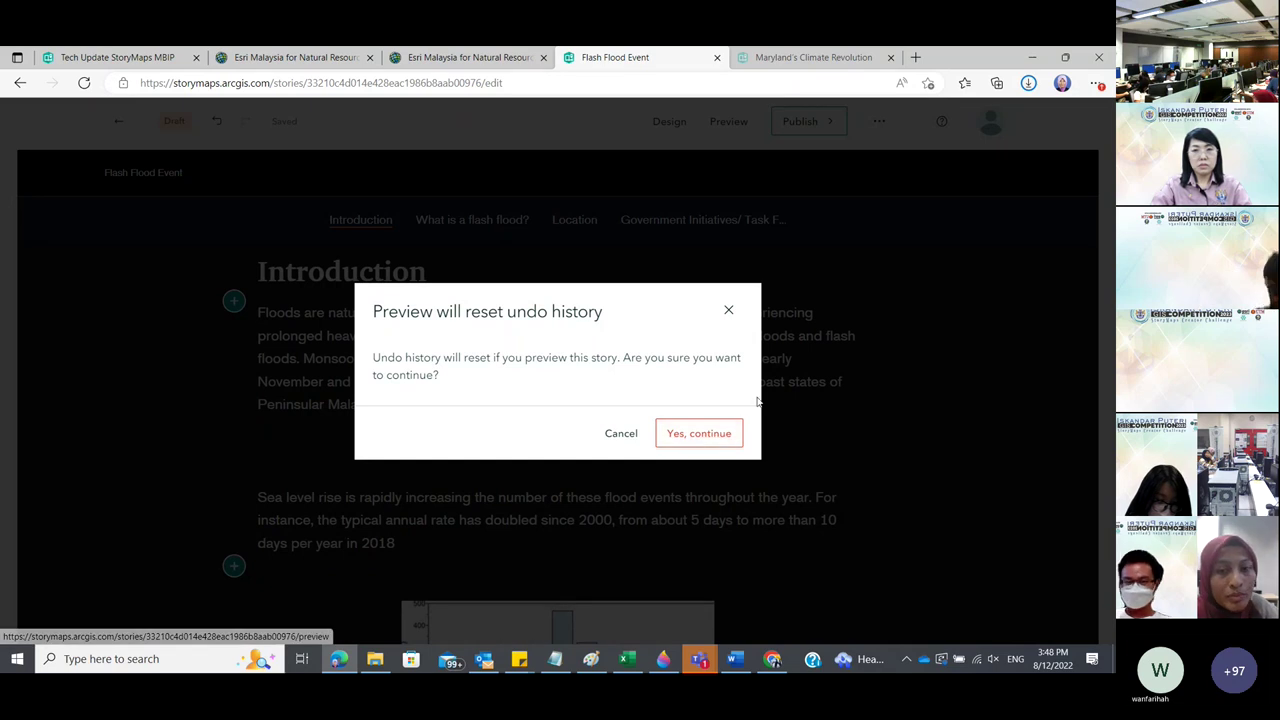
pyautogui.click(731, 436)
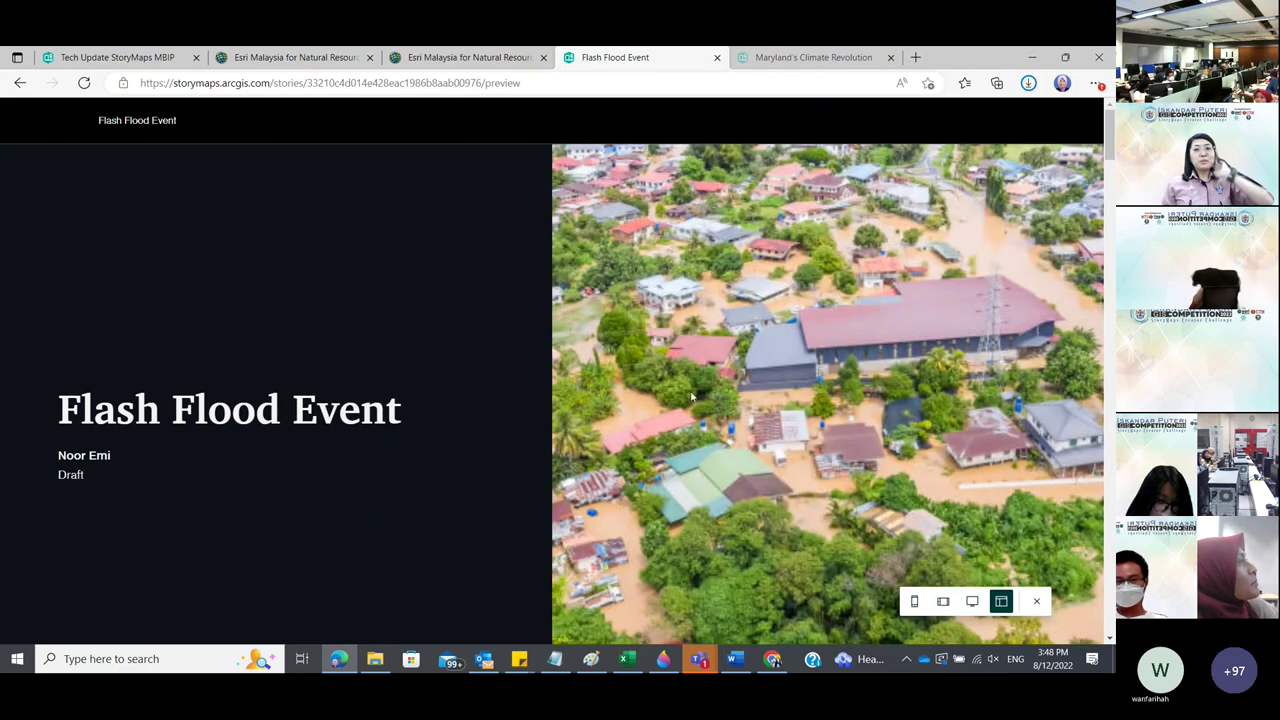
# Review the previewed story from the cover through the Introduction, flash flood images, timeline and Location map tour.
pyautogui.scroll(-2, 690, 397)
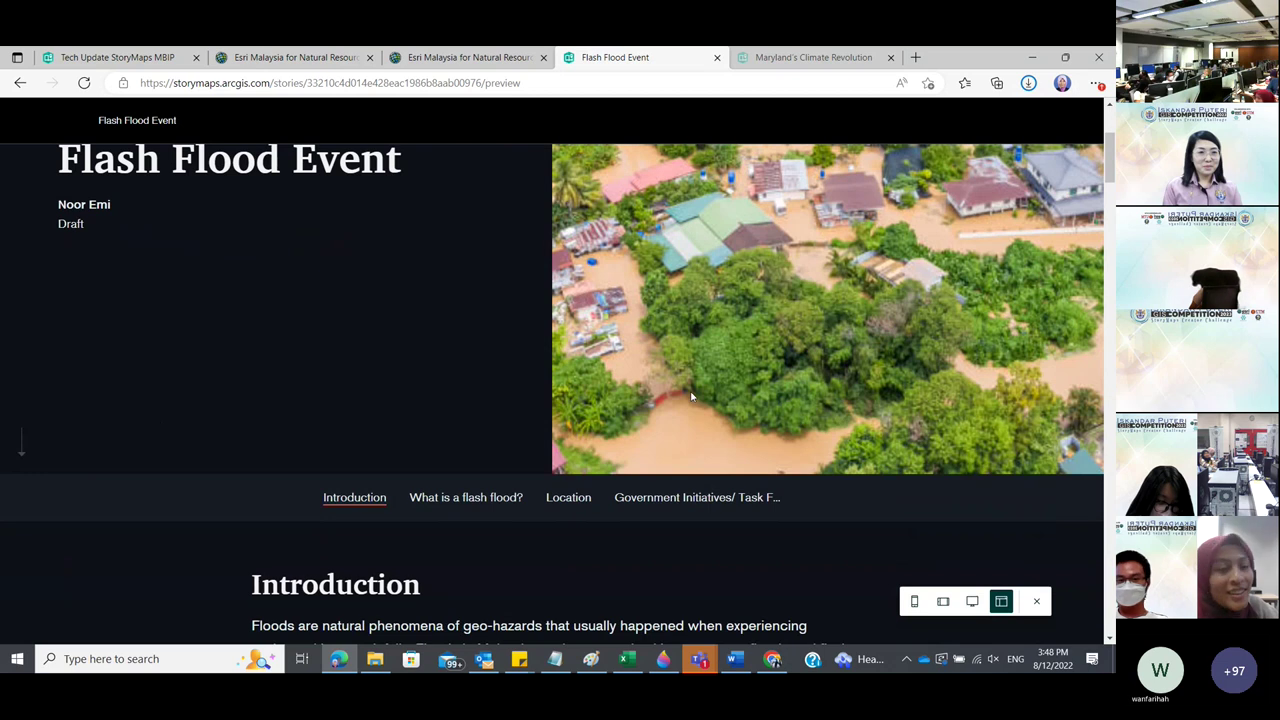
pyautogui.scroll(-4, 574, 288)
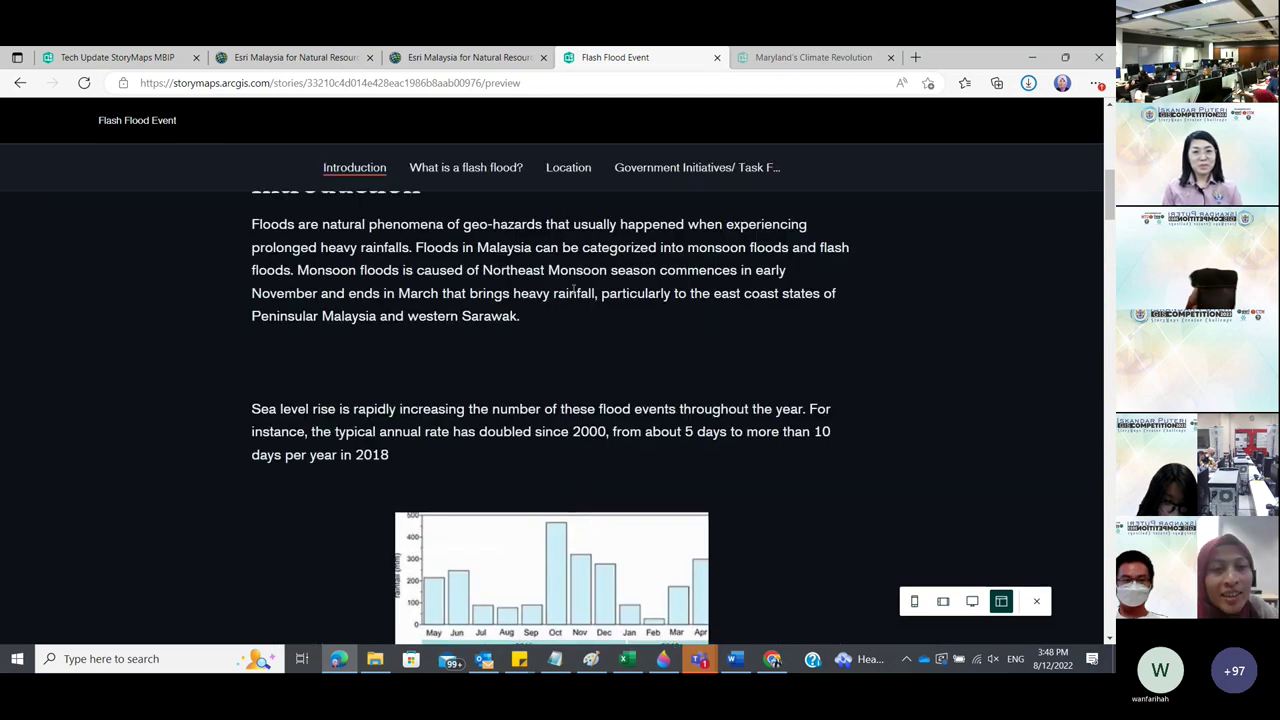
pyautogui.scroll(2, 395, 263)
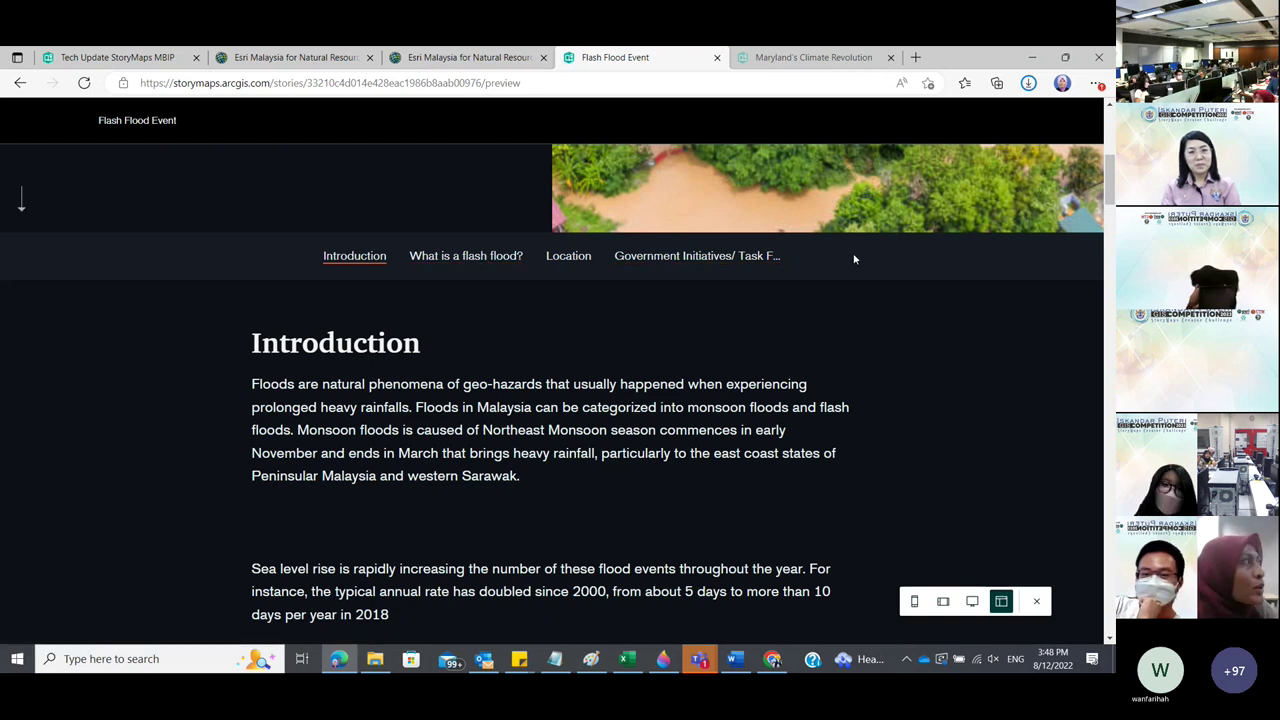
pyautogui.scroll(-2, 715, 306)
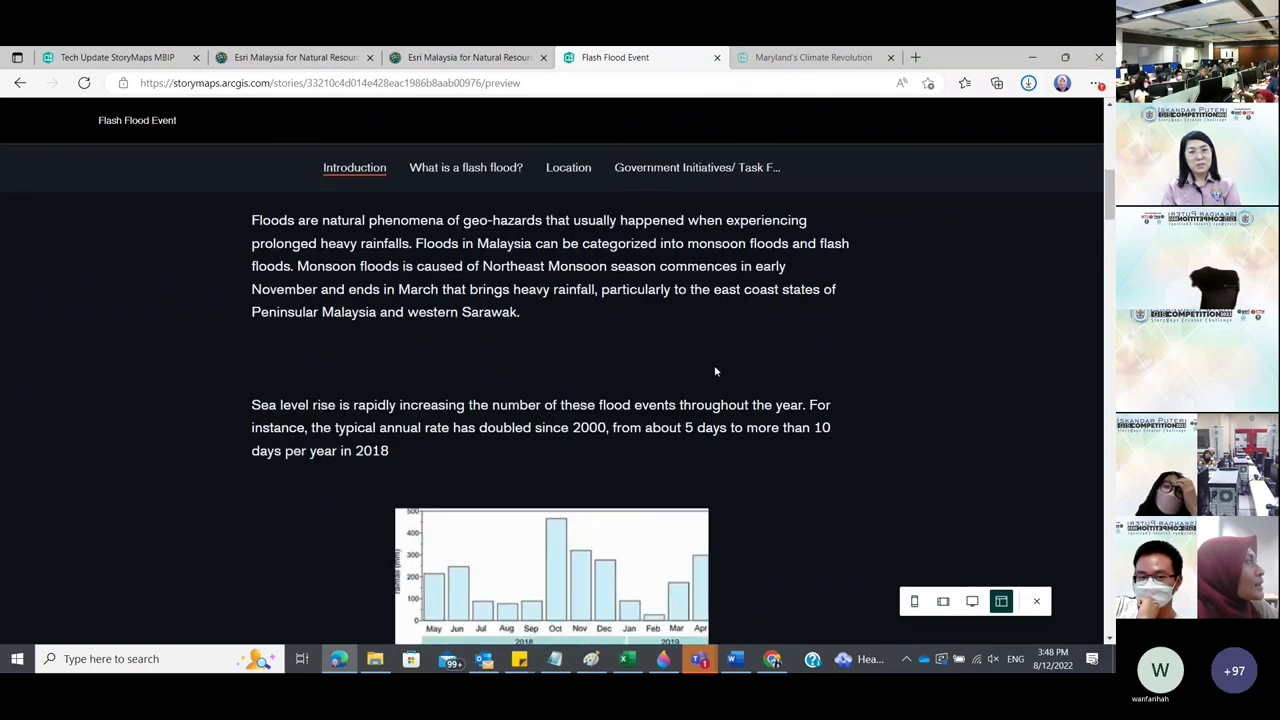
pyautogui.scroll(-2, 720, 377)
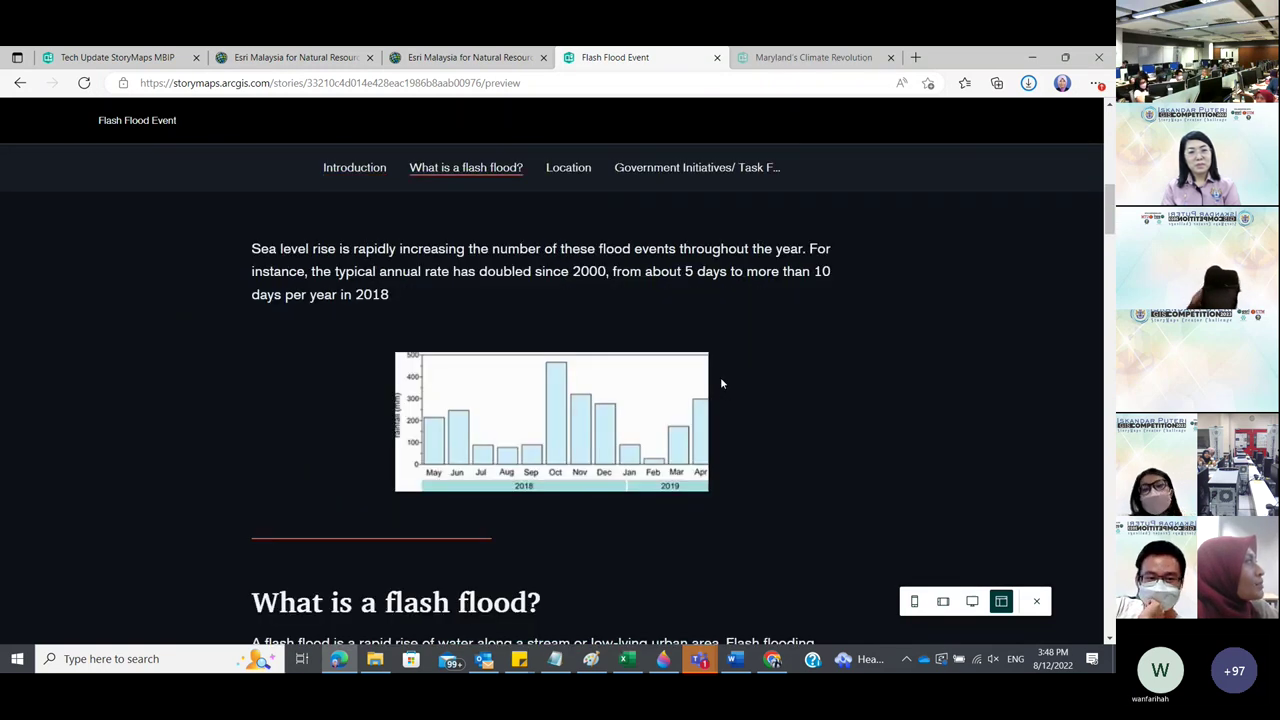
pyautogui.scroll(-10, 721, 383)
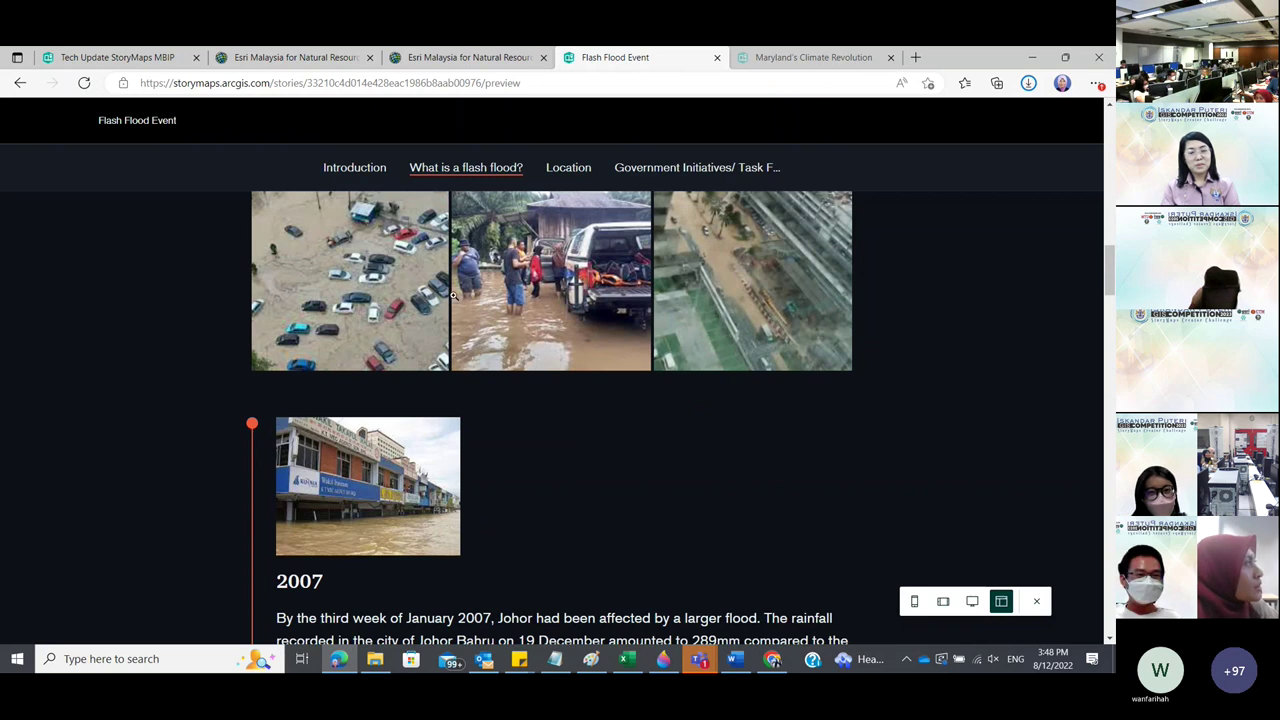
pyautogui.scroll(-2, 453, 295)
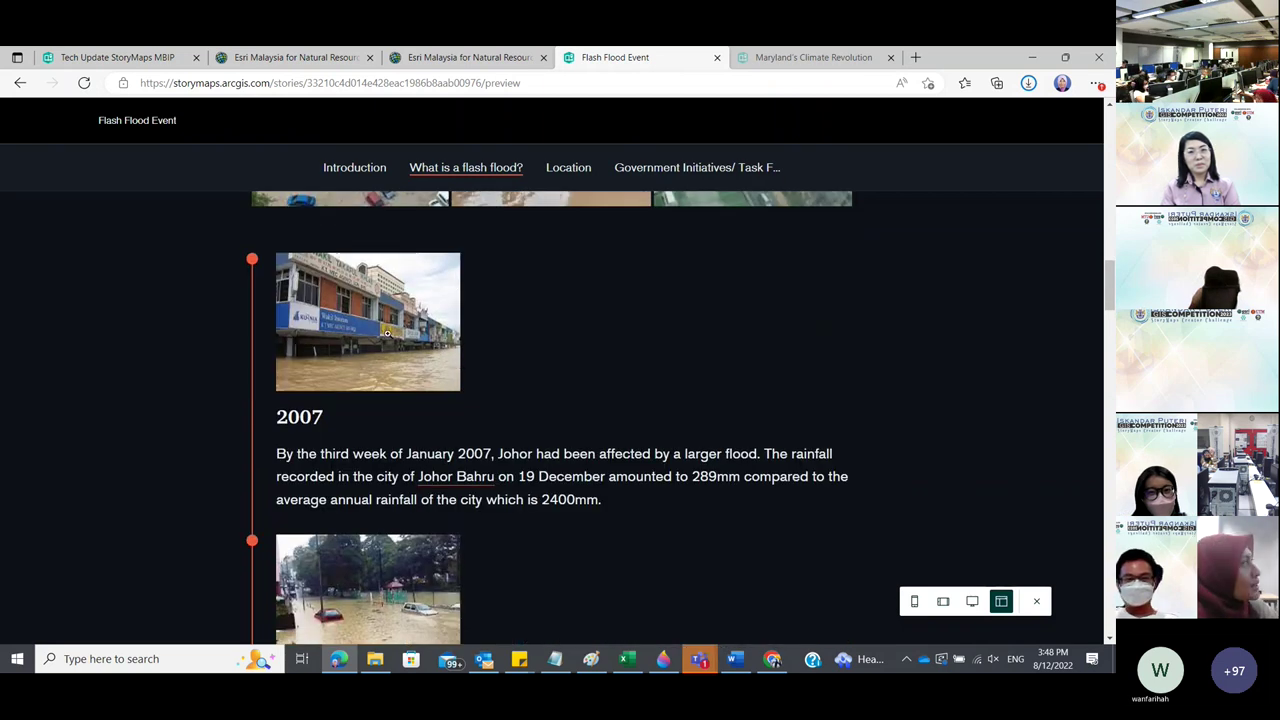
pyautogui.scroll(-3, 405, 408)
pyautogui.scroll(-3, 405, 408)
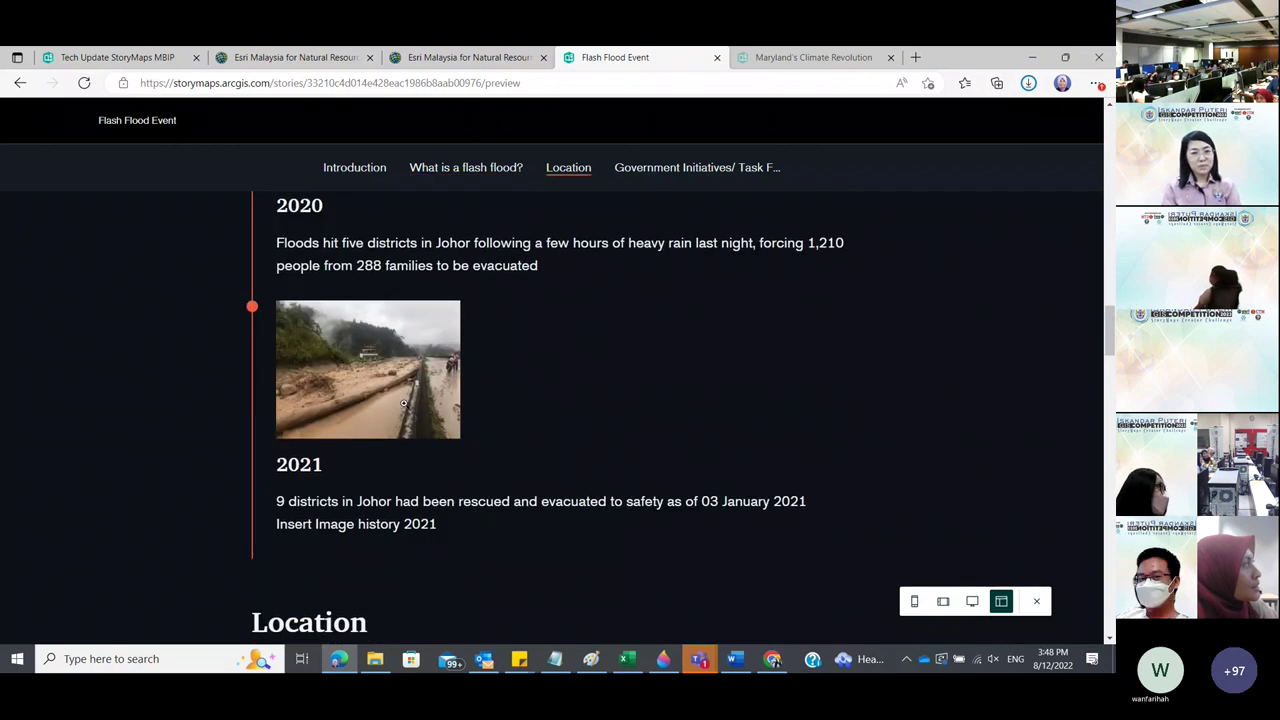
pyautogui.scroll(-3, 404, 403)
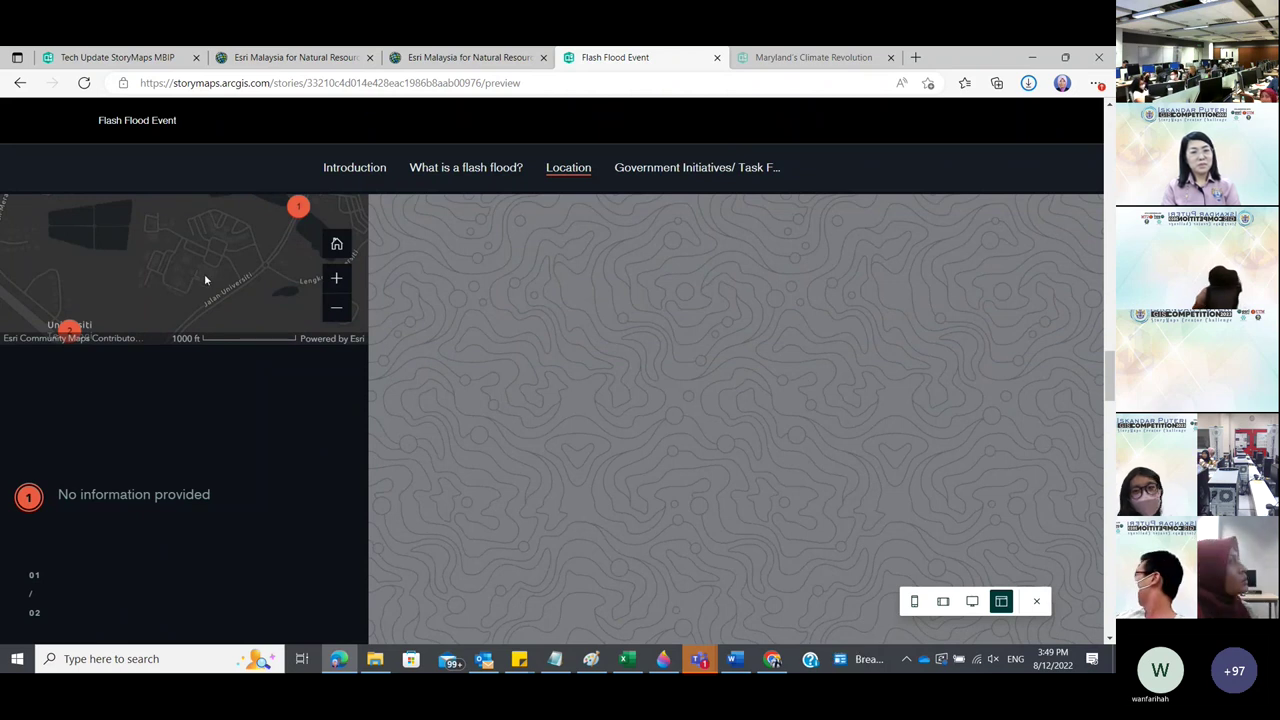
pyautogui.scroll(-2, 400, 333)
pyautogui.scroll(-10, 550, 319)
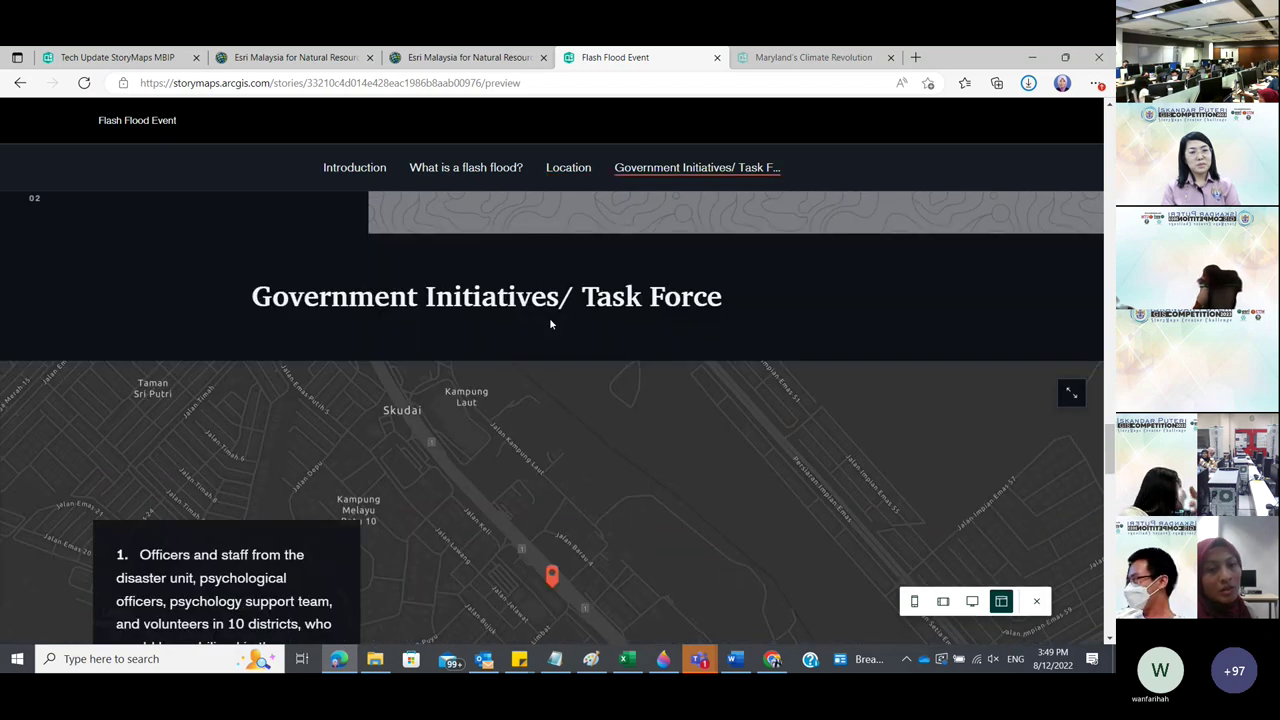
# Check the numbered paragraphs and images in the previewed Government Initiatives/ Task Force sidecar, and close the preview.
pyautogui.scroll(-2, 549, 323)
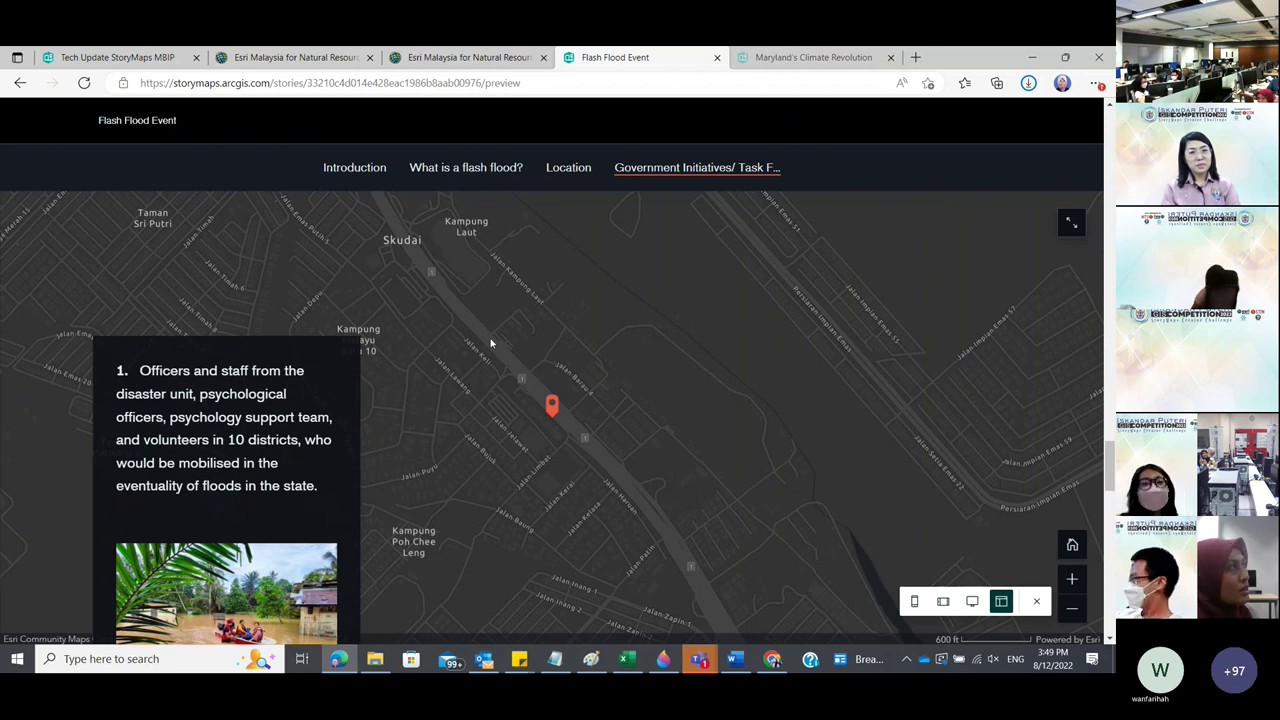
pyautogui.scroll(-6, 365, 333)
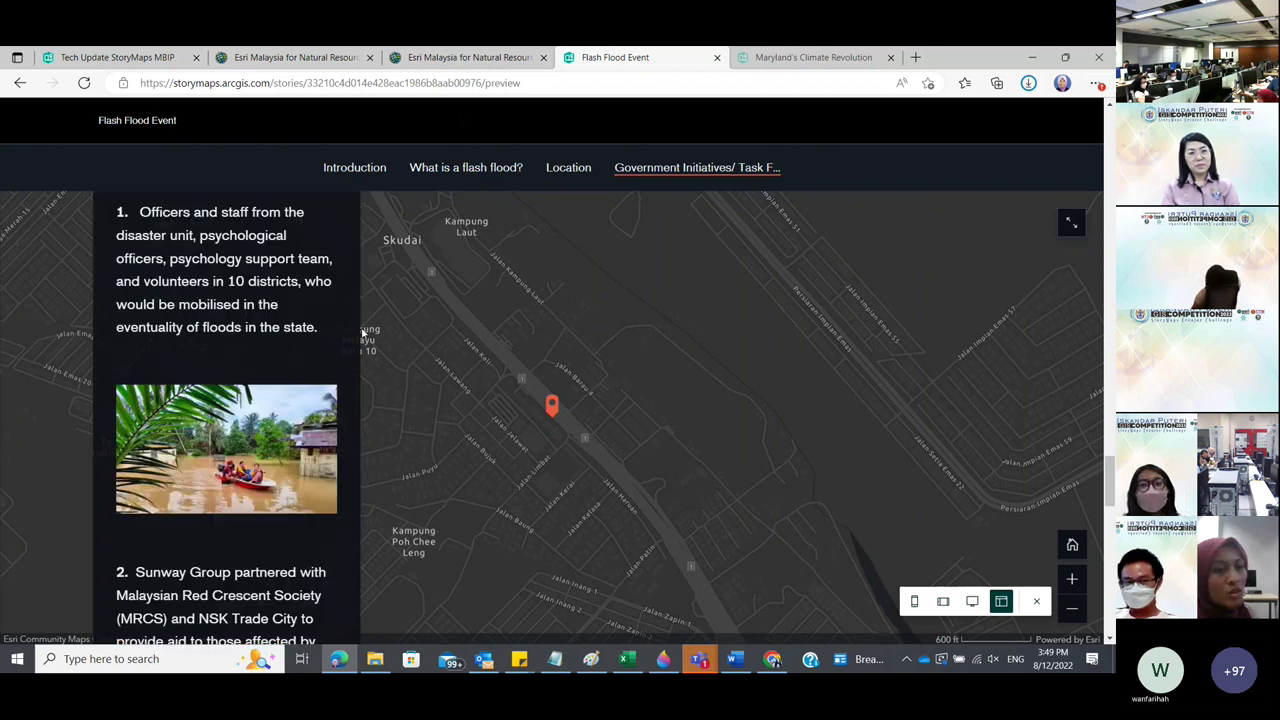
pyautogui.scroll(-2, 365, 333)
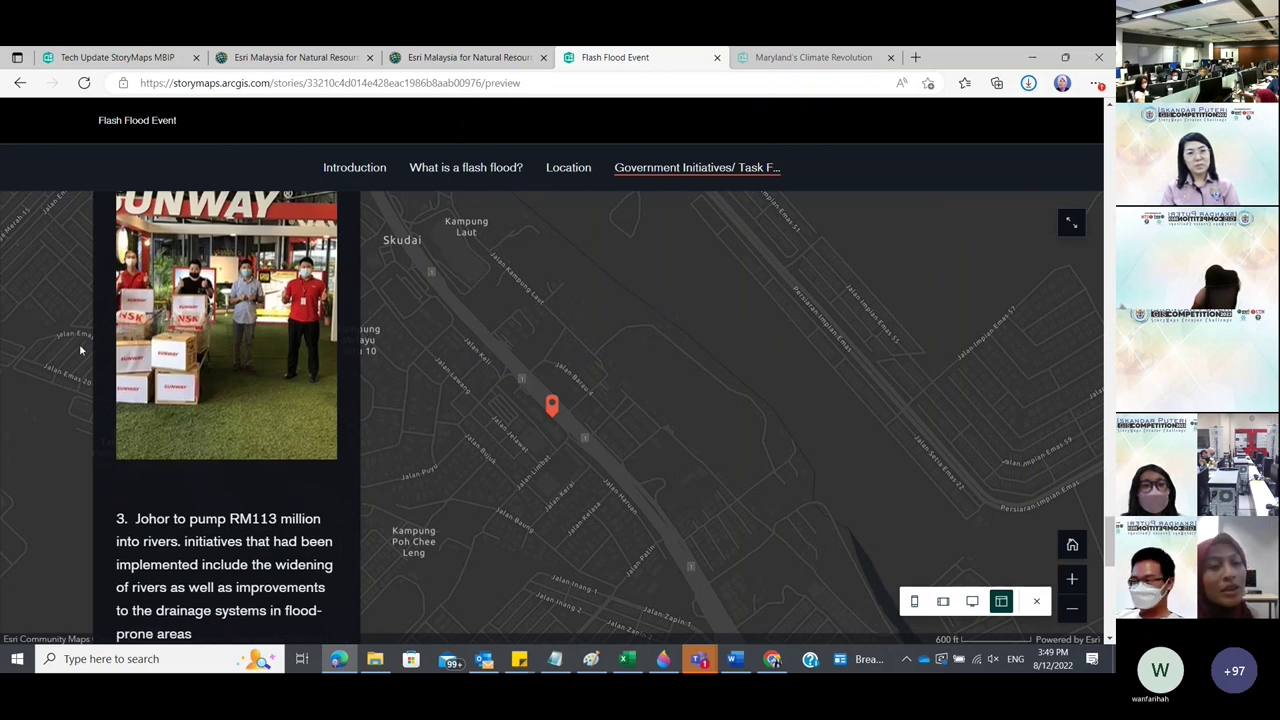
pyautogui.scroll(-2, 142, 326)
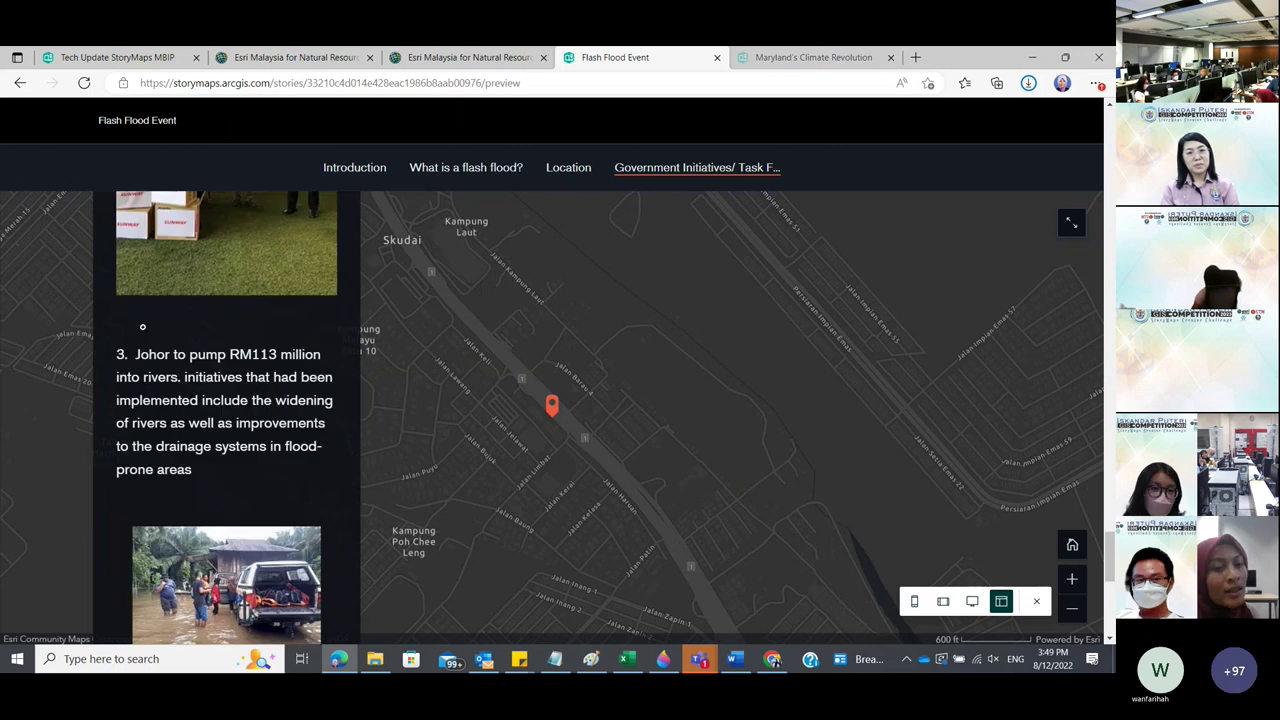
pyautogui.scroll(-2, 231, 300)
pyautogui.scroll(-2, 231, 300)
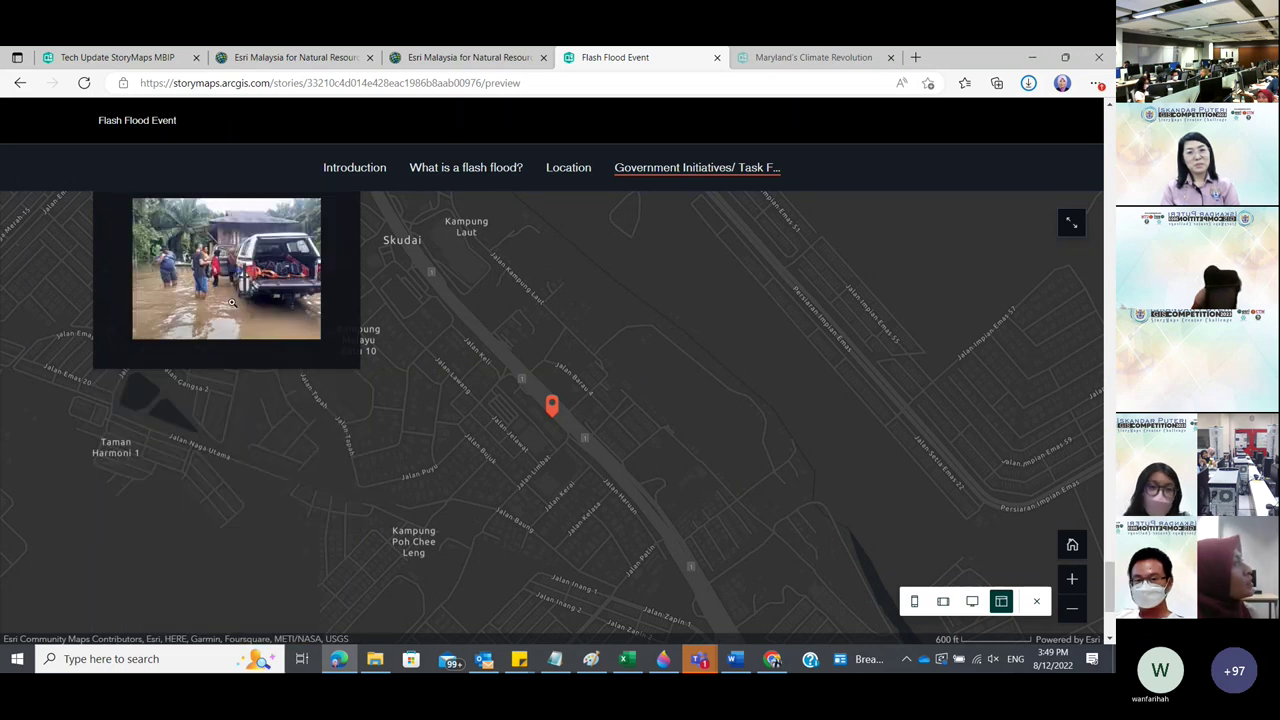
pyautogui.scroll(3, 231, 302)
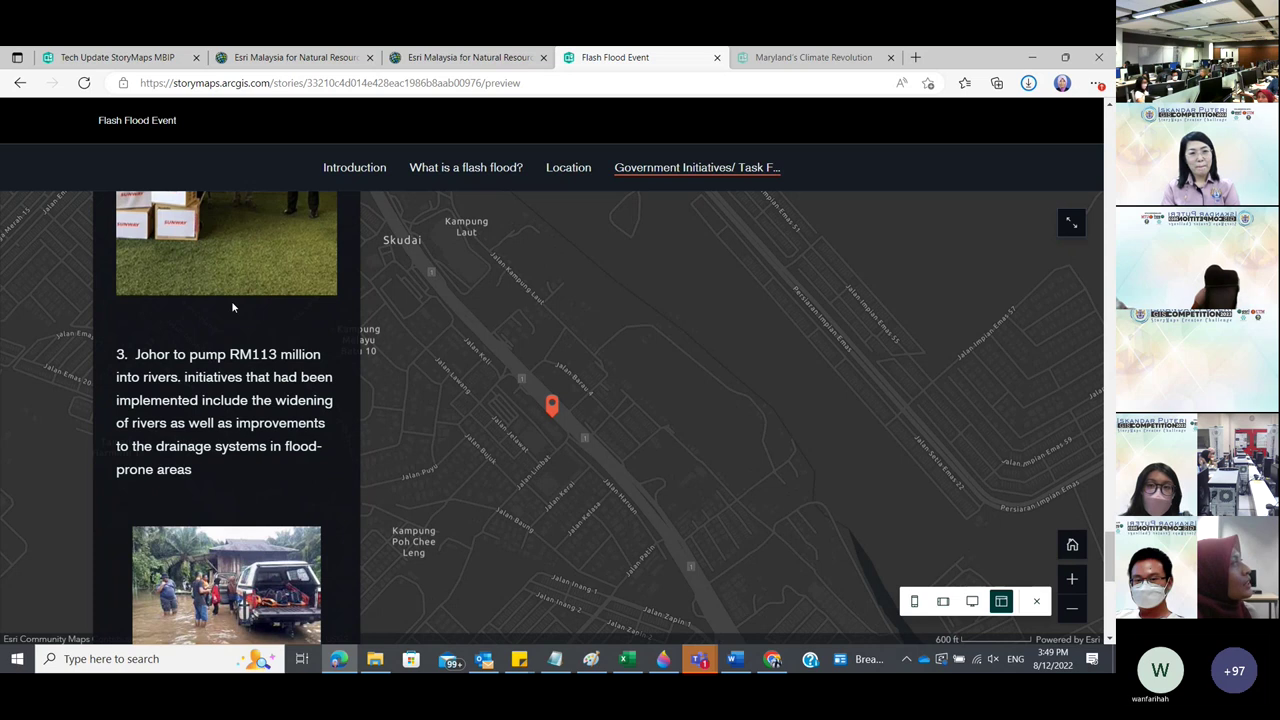
pyautogui.scroll(5, 231, 300)
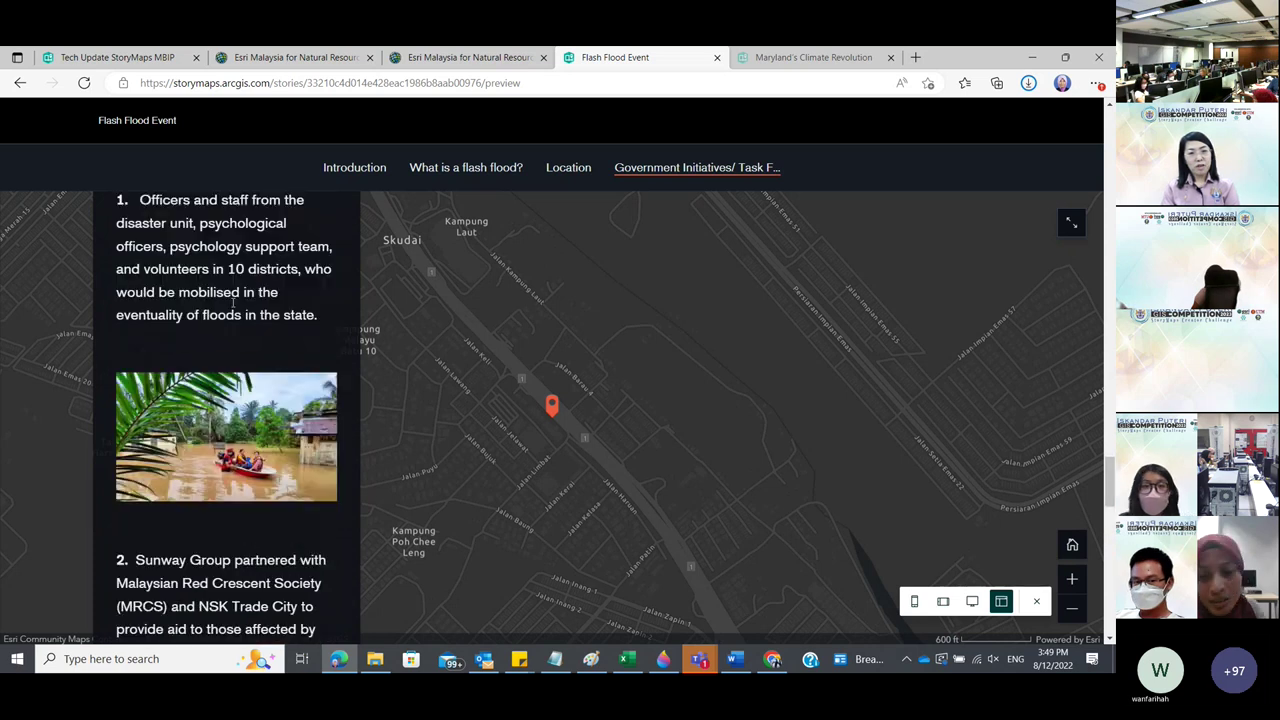
pyautogui.scroll(2, 233, 300)
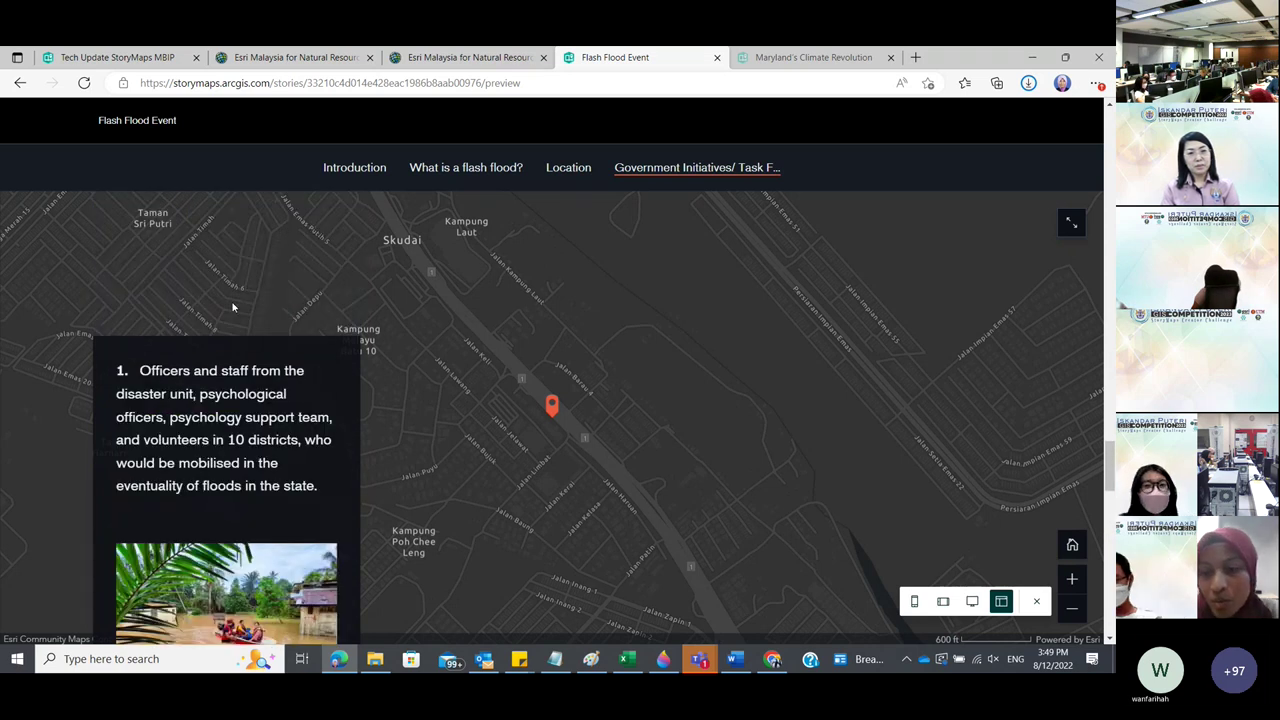
pyautogui.scroll(-8, 234, 306)
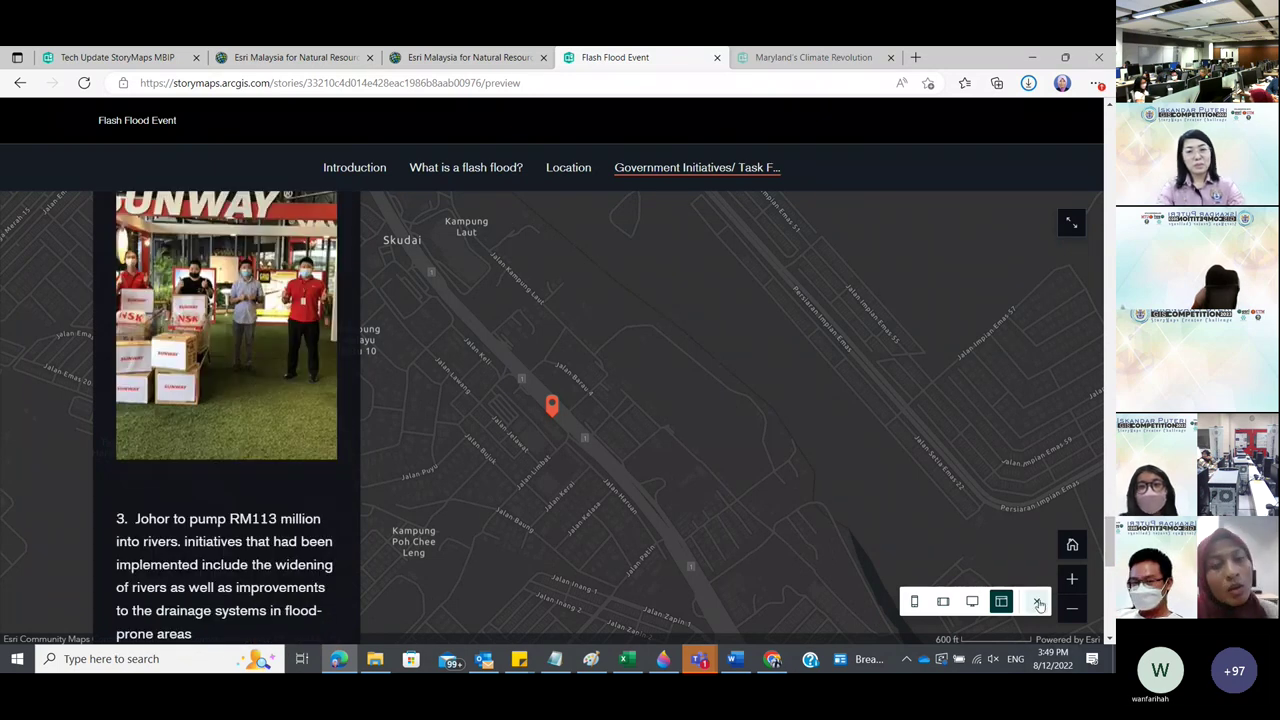
pyautogui.click(1039, 604)
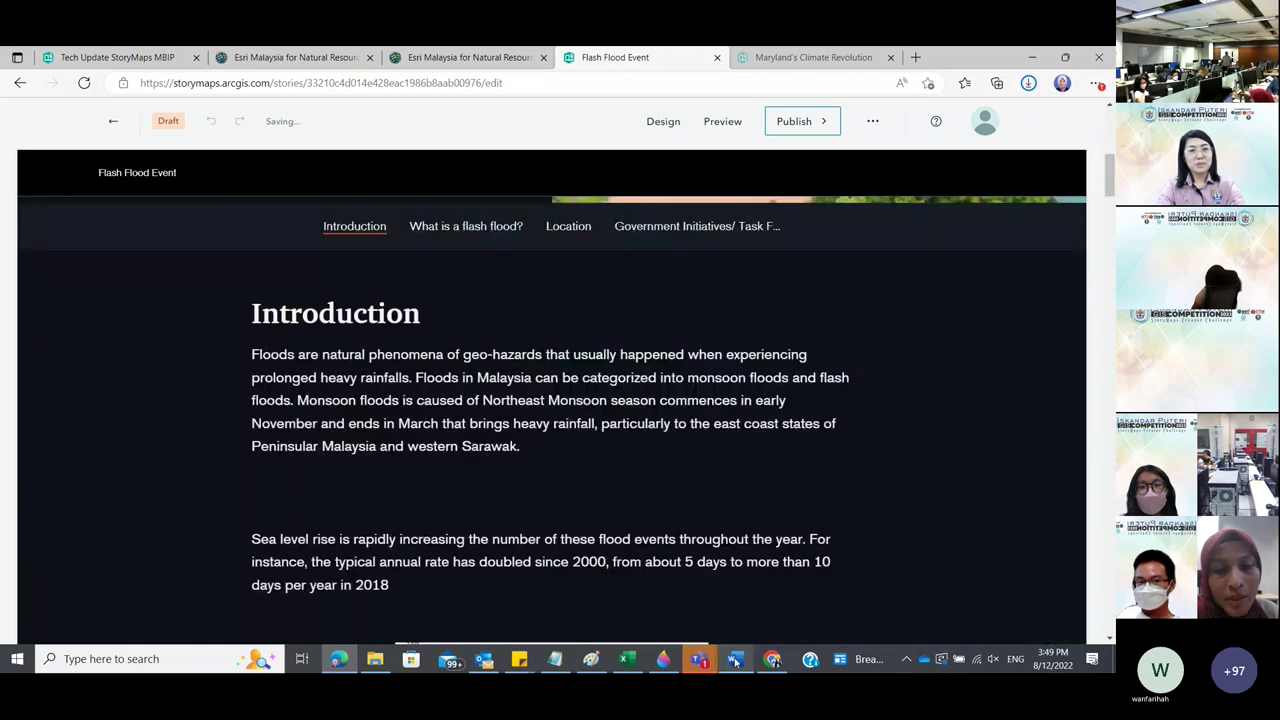
# Switch to the DEMO_MBIP document in Word to check which content follows the third initiative, and return to the story editor.
pyautogui.click(735, 660)
pyautogui.scroll(-3, 444, 426)
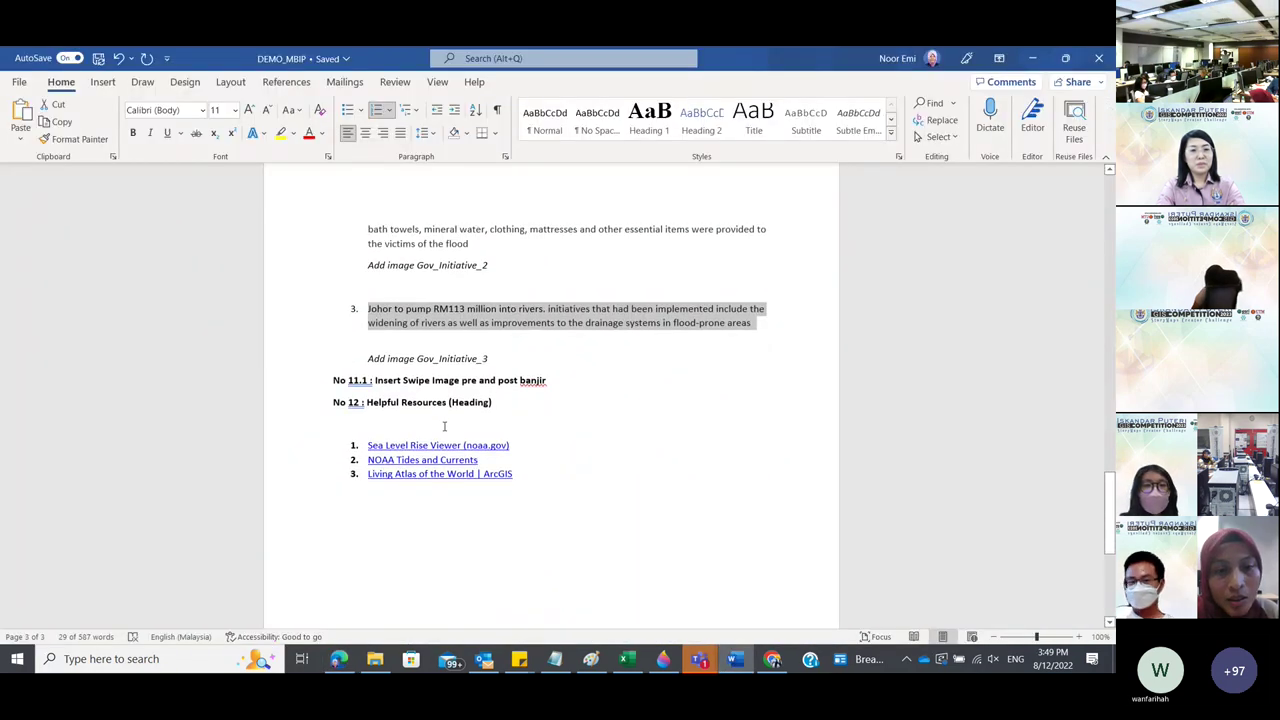
pyautogui.click(444, 426)
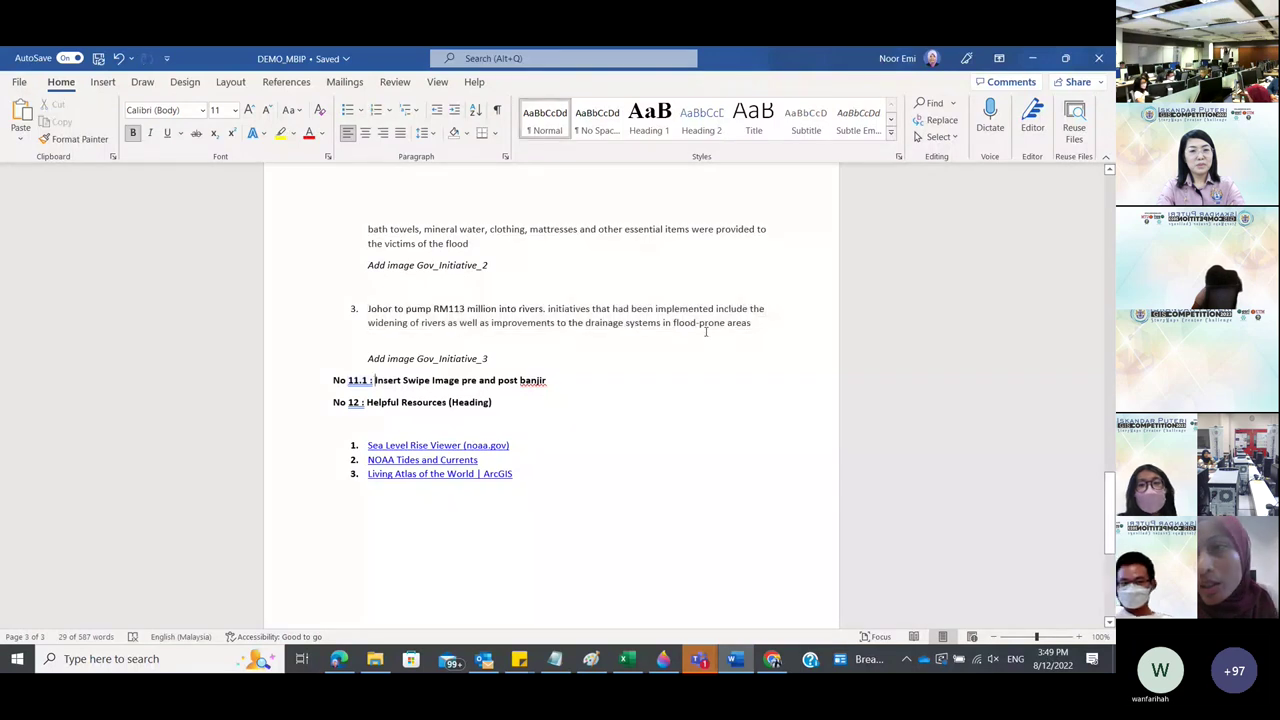
pyautogui.click(1033, 58)
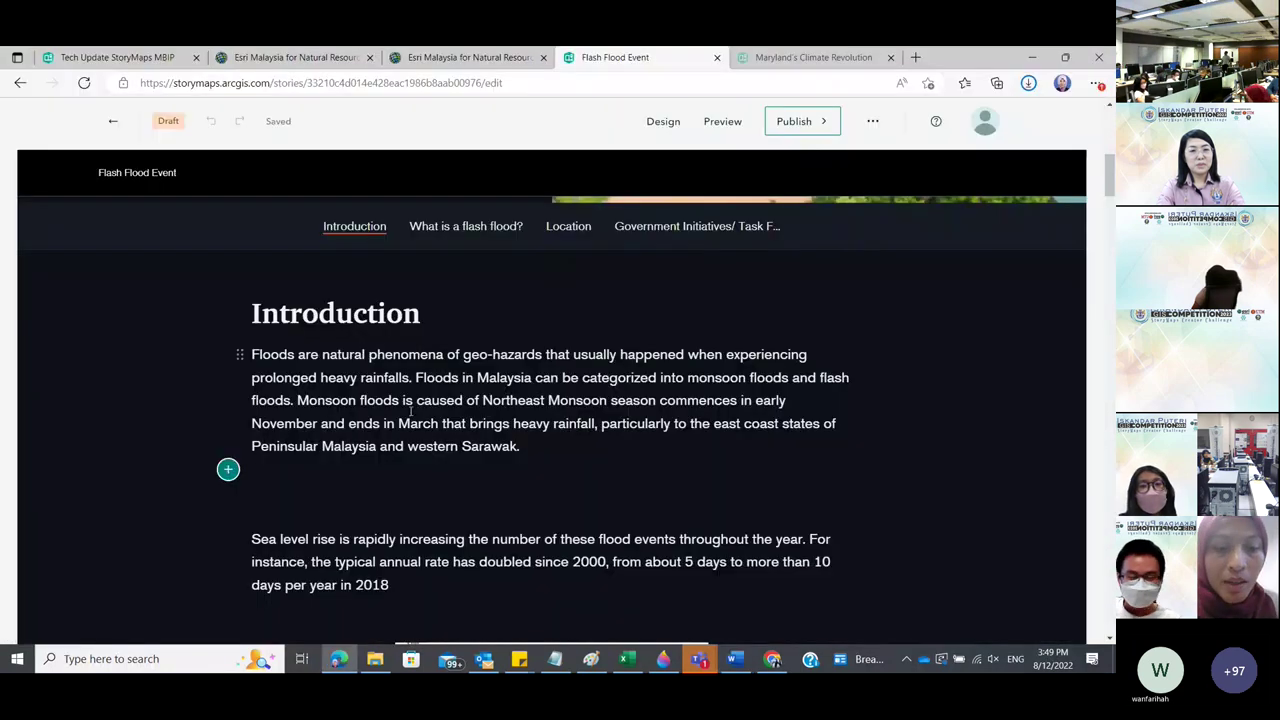
pyautogui.scroll(-20, 410, 410)
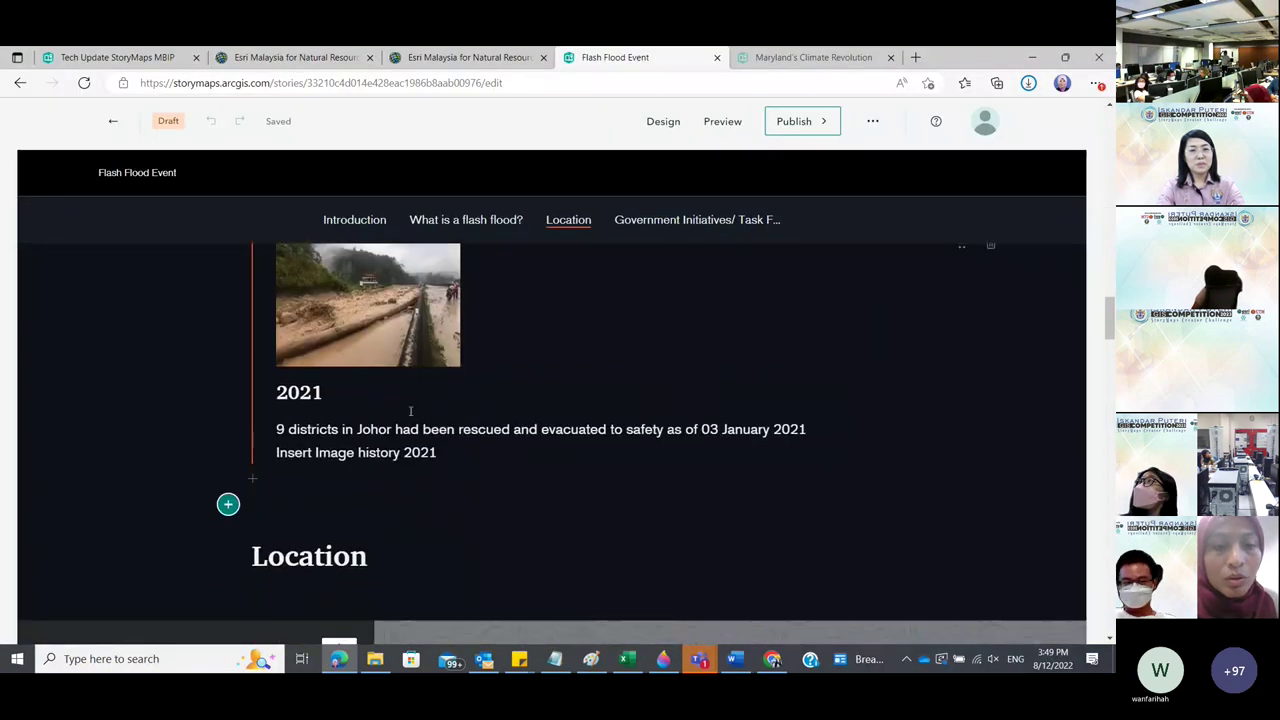
# Add a text block below the Government Initiatives/ Task Force sidecar reading "Pre Post Flood Image".
pyautogui.scroll(-5, 770, 389)
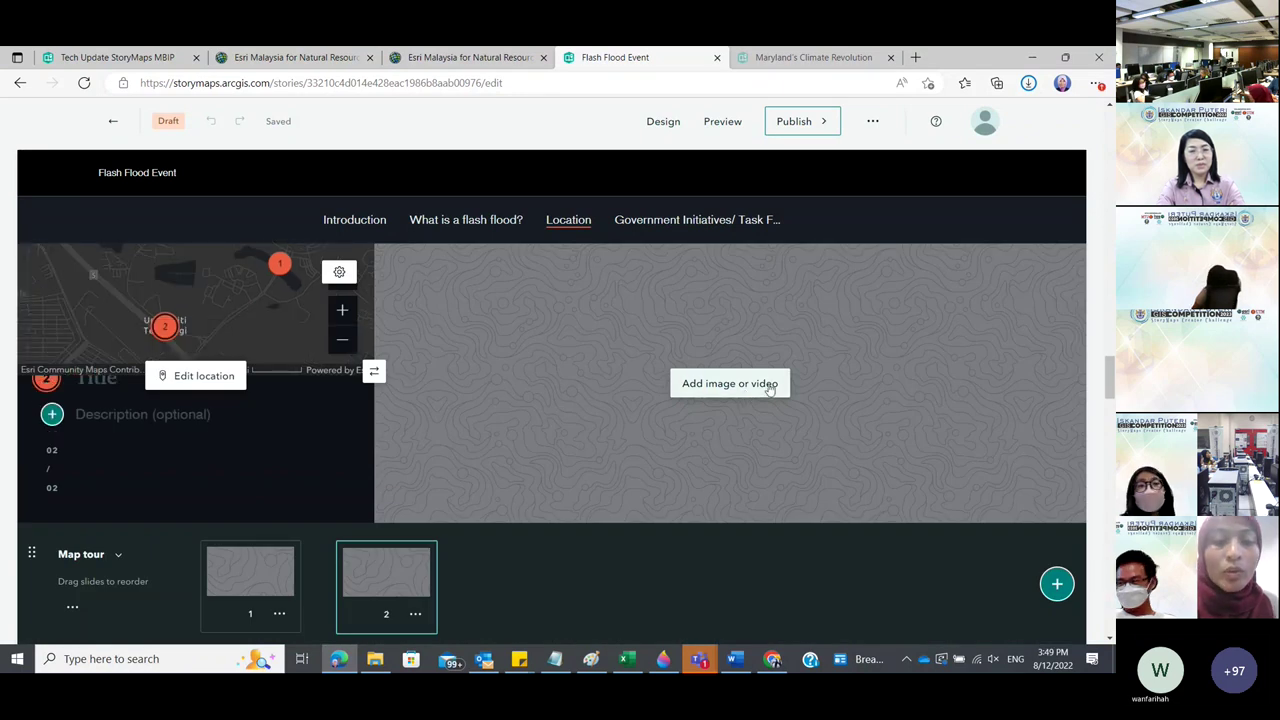
pyautogui.scroll(-8, 737, 418)
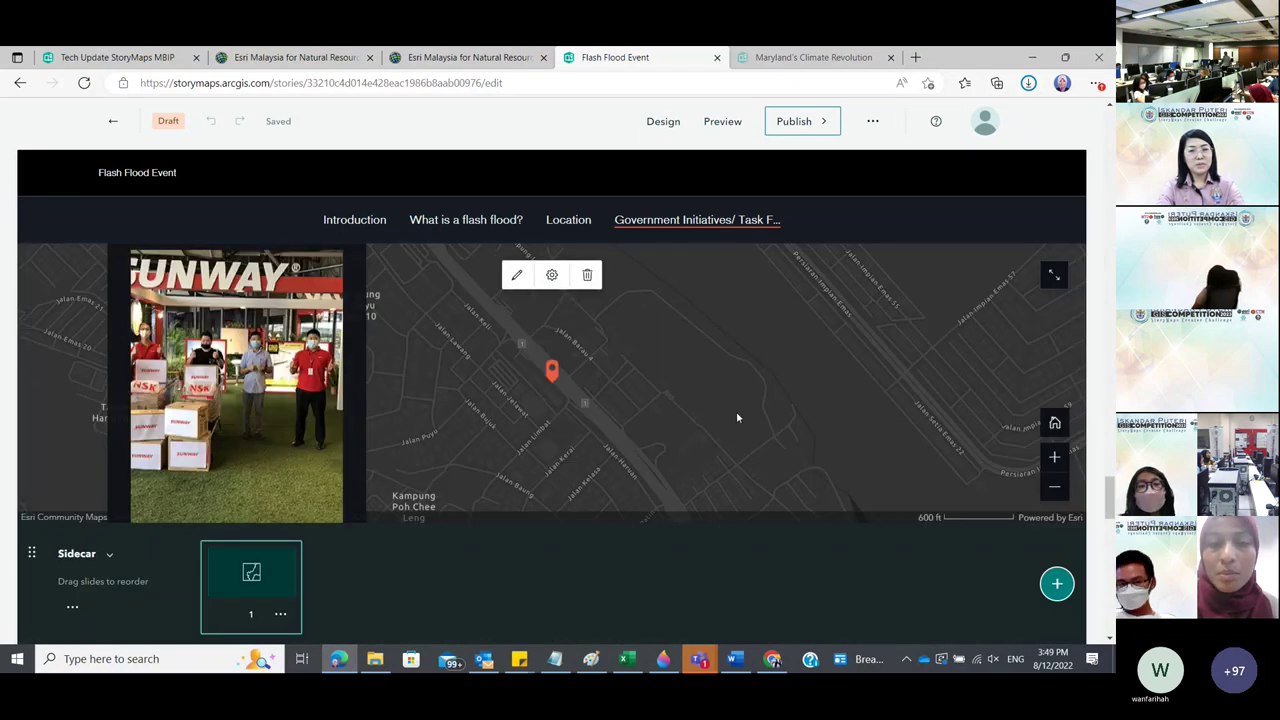
pyautogui.scroll(-5, 737, 418)
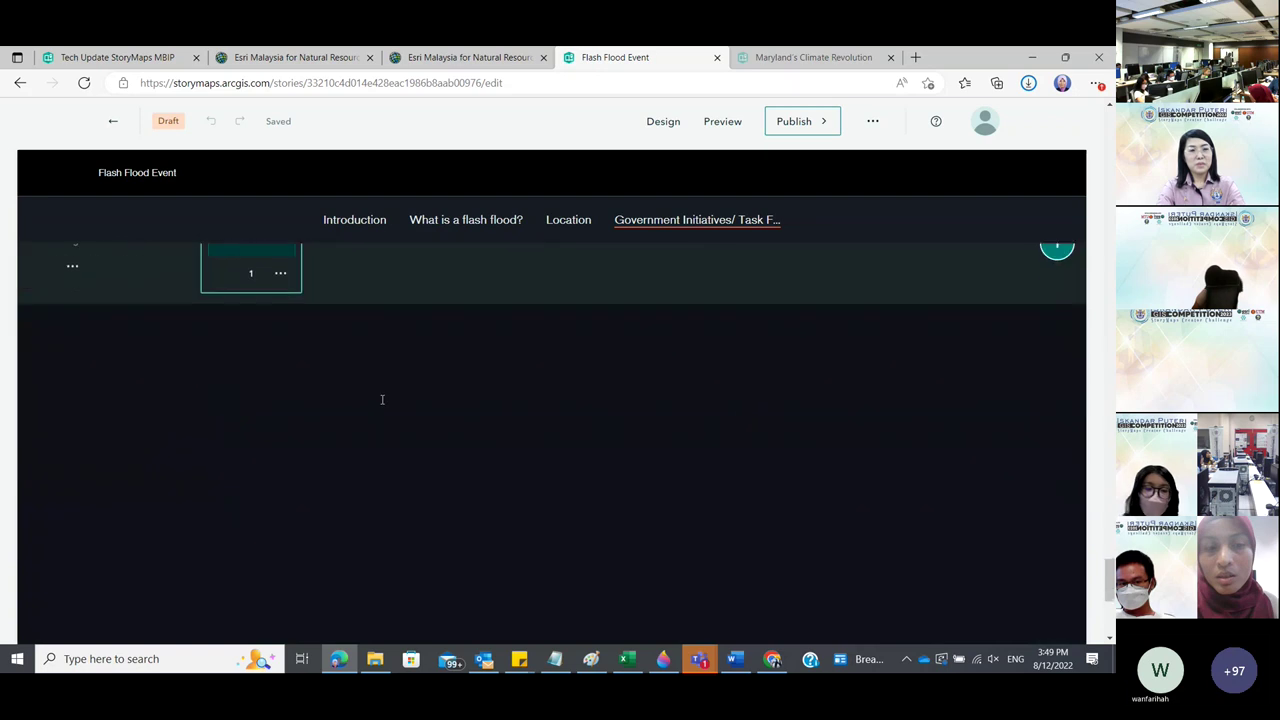
pyautogui.click(228, 384)
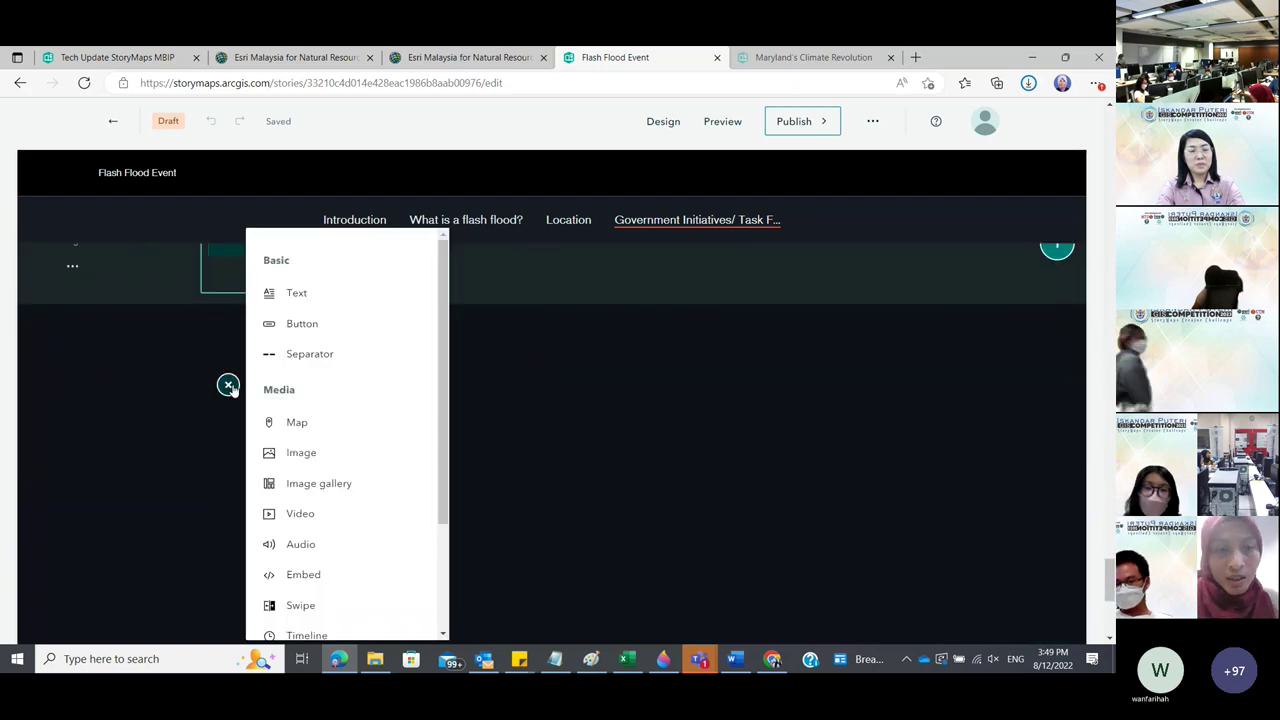
pyautogui.click(343, 291)
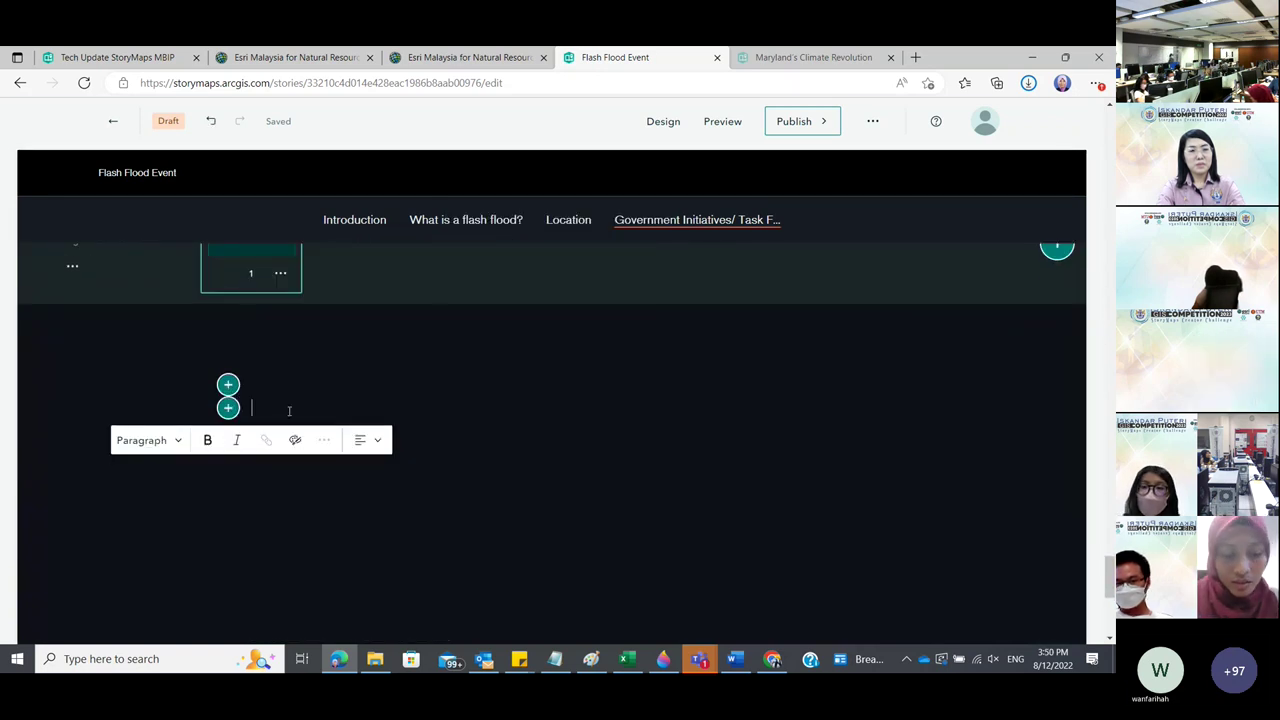
pyautogui.write('Pre Pos')
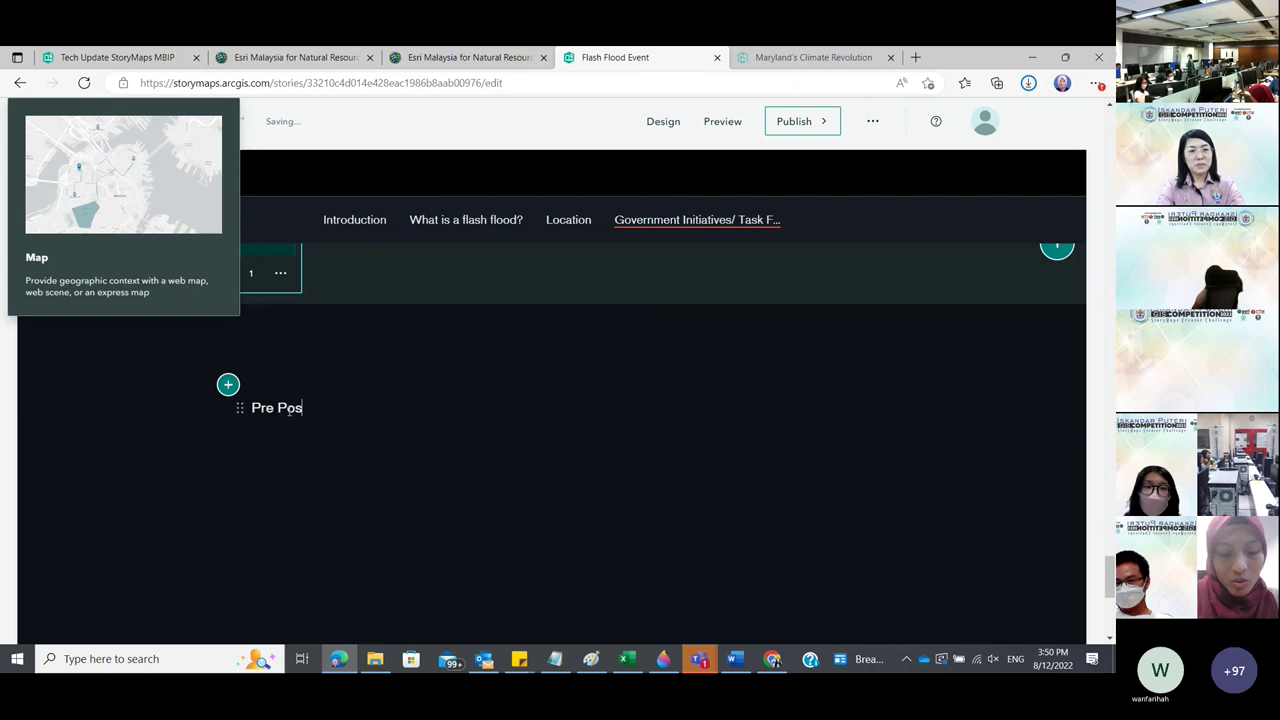
pyautogui.write('t Flood')
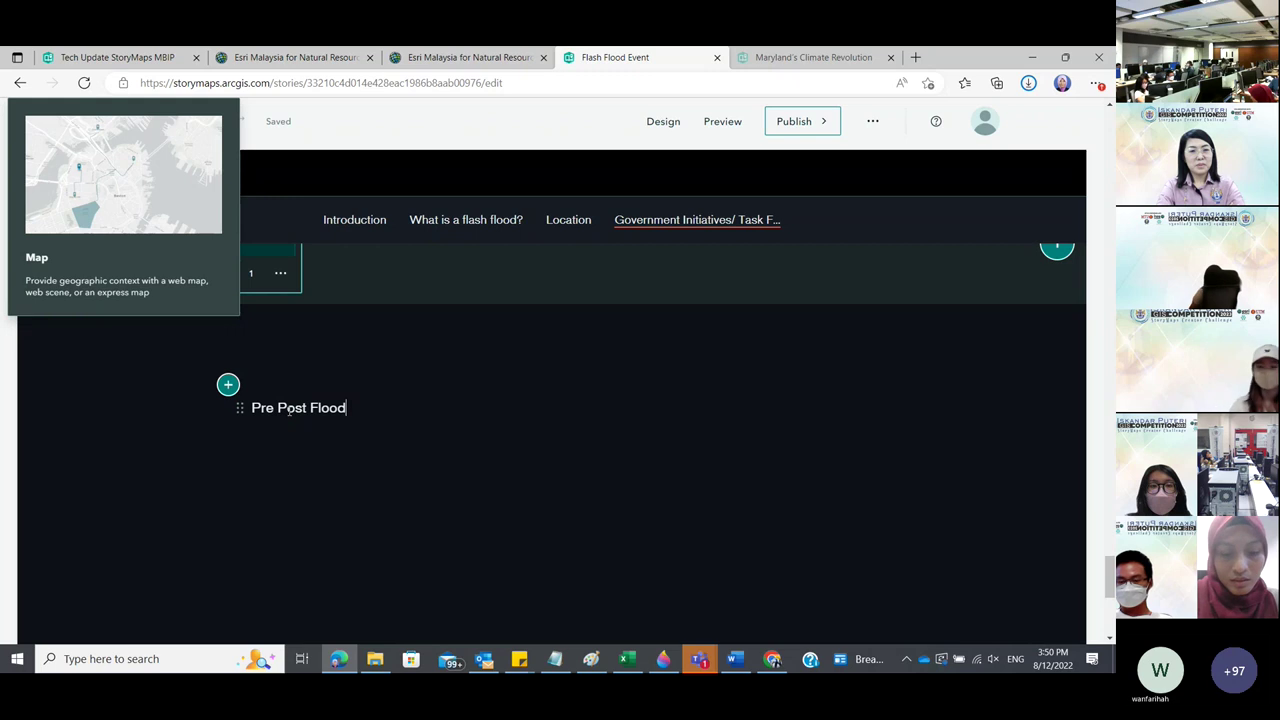
pyautogui.write(' Image')
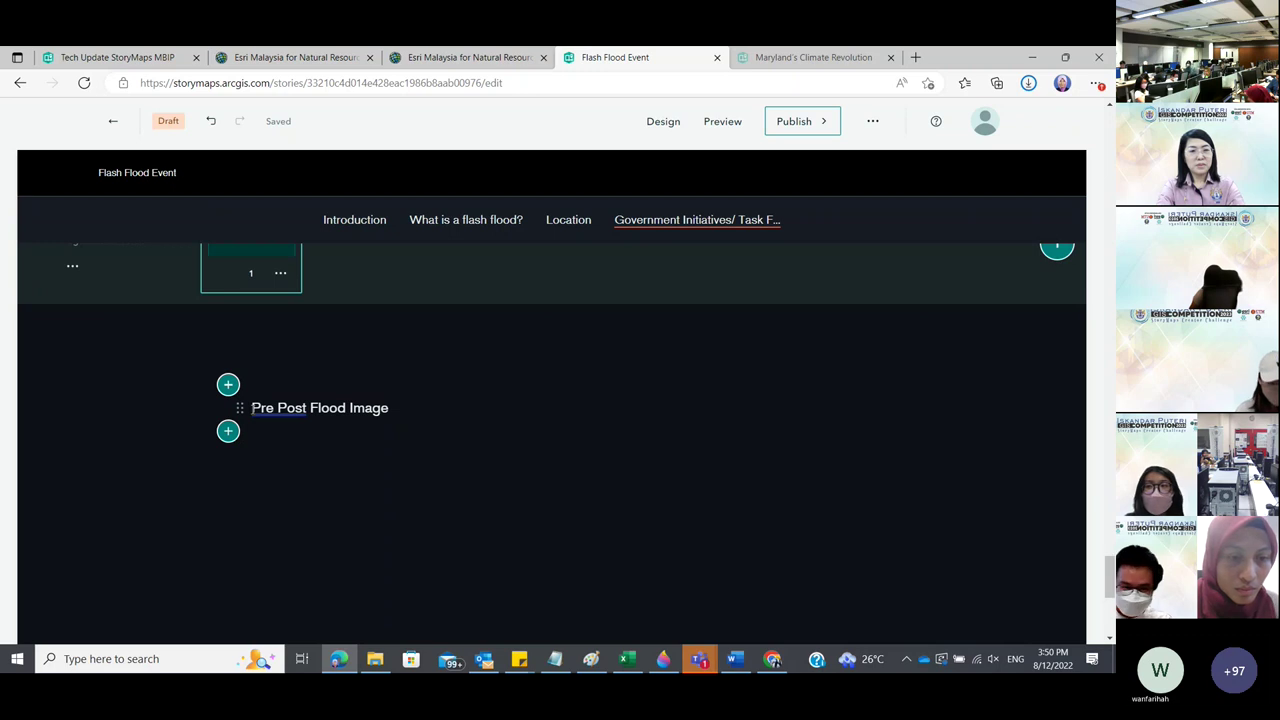
# Format the "Pre Post Flood Image" text as a heading.
pyautogui.tripleClick(320, 407)
pyautogui.click(238, 437)
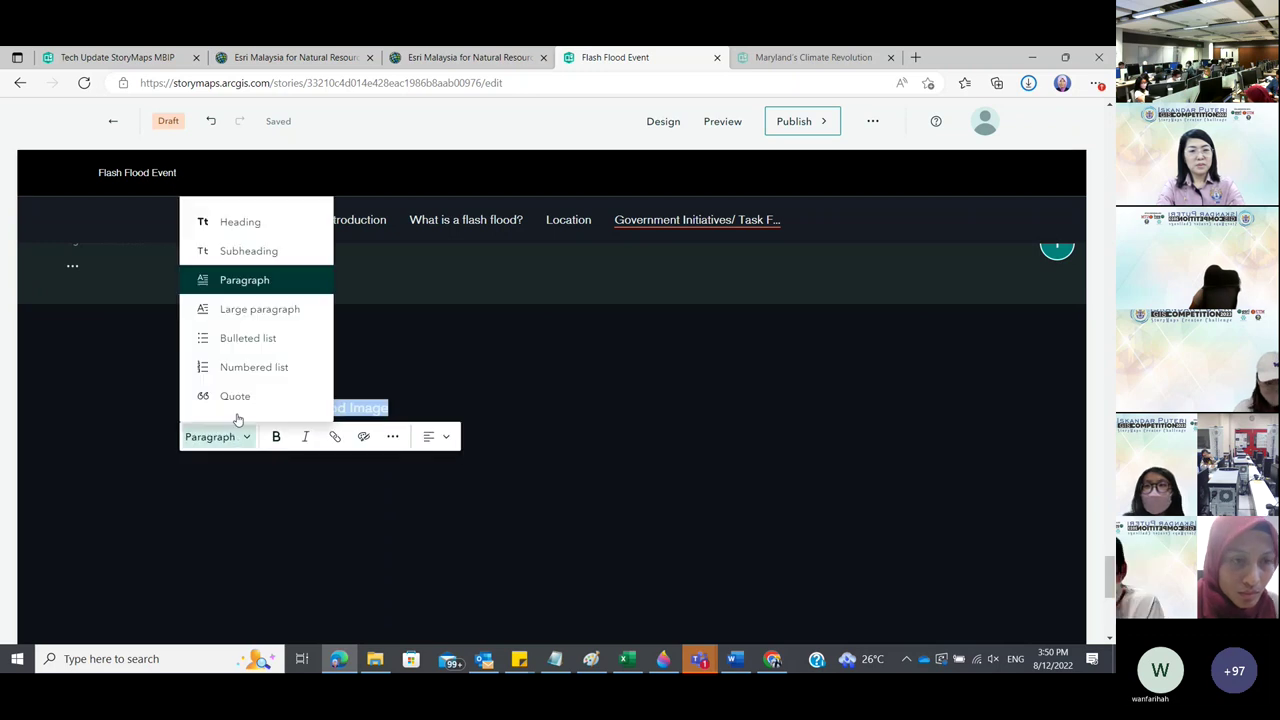
pyautogui.click(256, 251)
pyautogui.click(554, 437)
# Insert a swipe block directly below the Pre Post Flood Image heading.
pyautogui.press('Return')
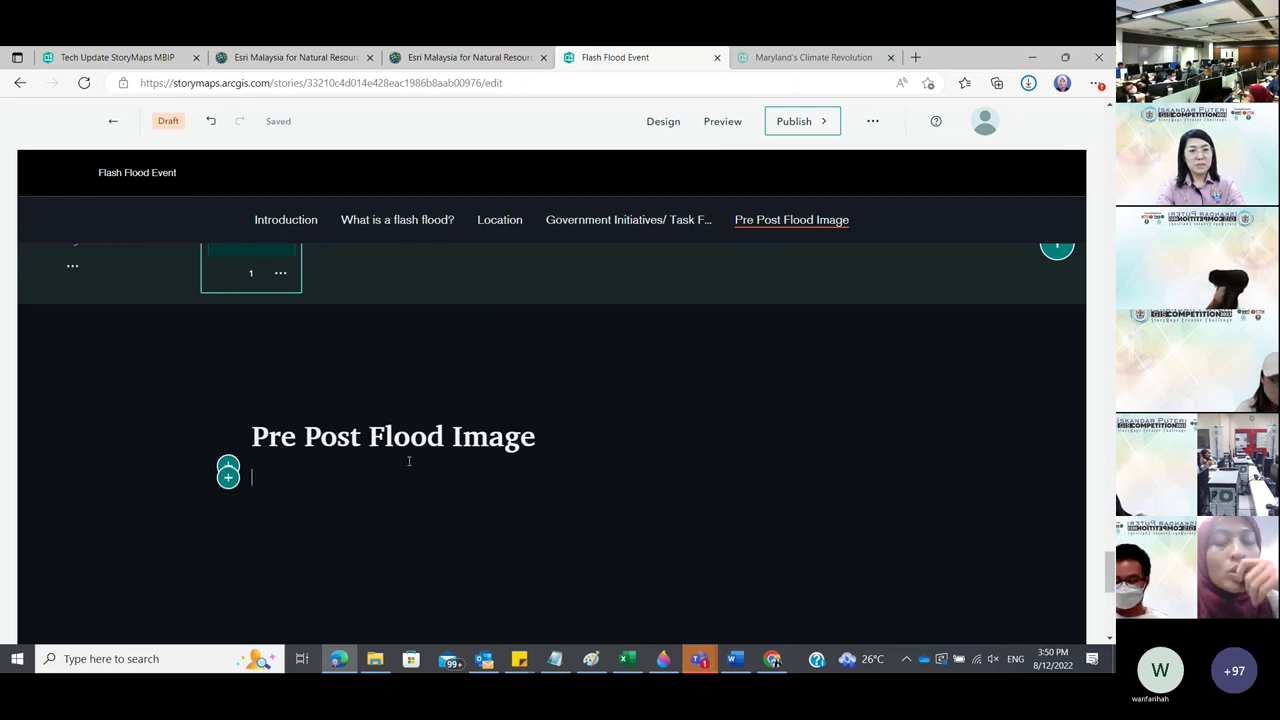
pyautogui.click(228, 478)
pyautogui.scroll(-1, 380, 457)
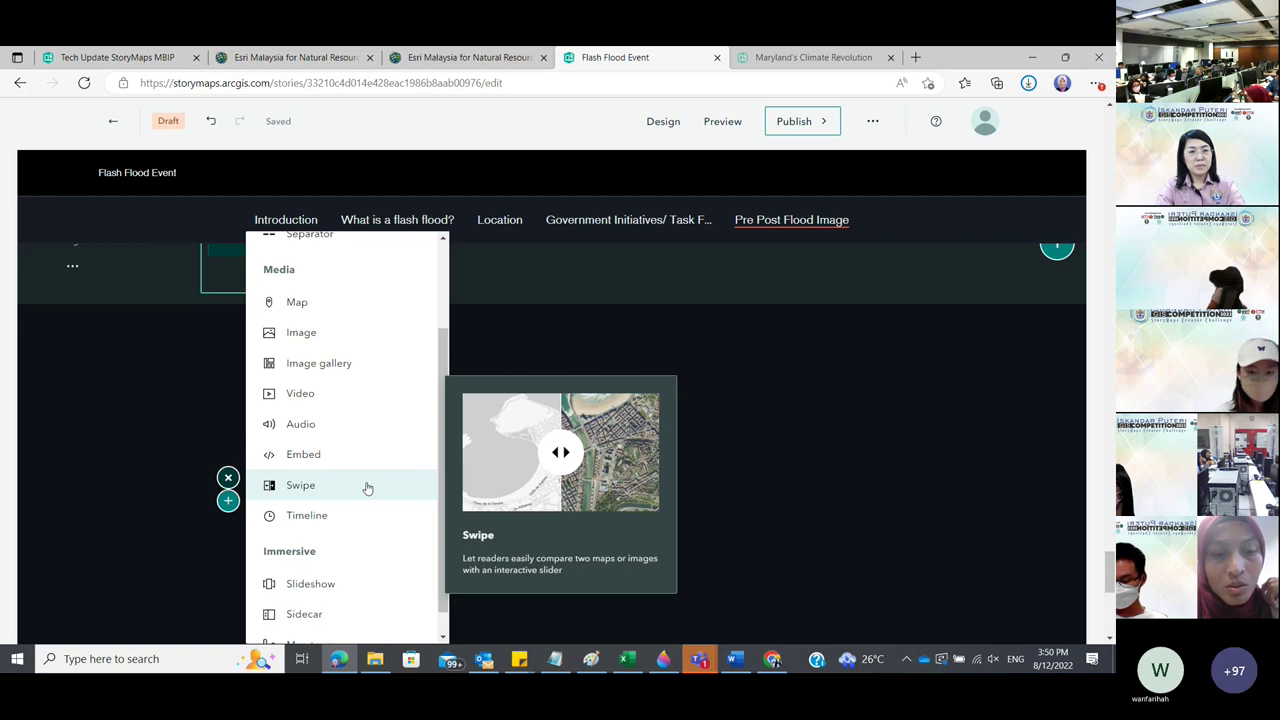
pyautogui.click(367, 487)
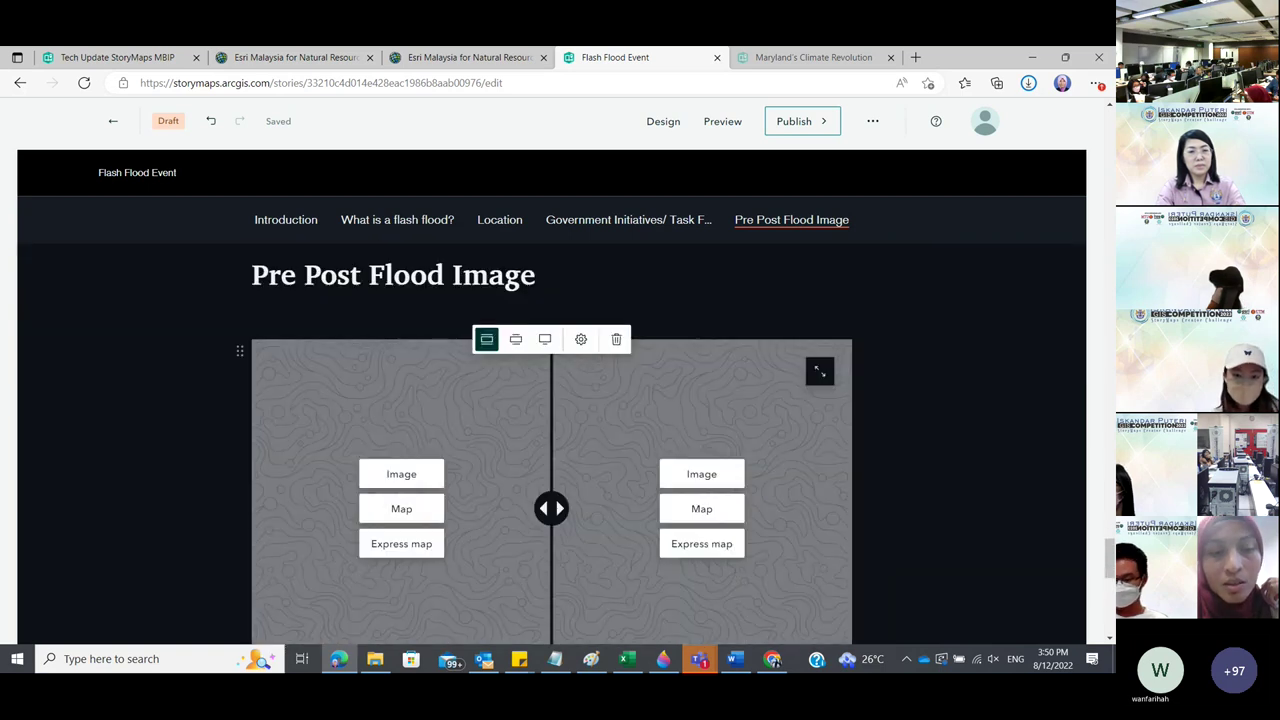
# Upload the before_flood image from the StoryMaps folder as the first image of the swipe.
pyautogui.click(363, 478)
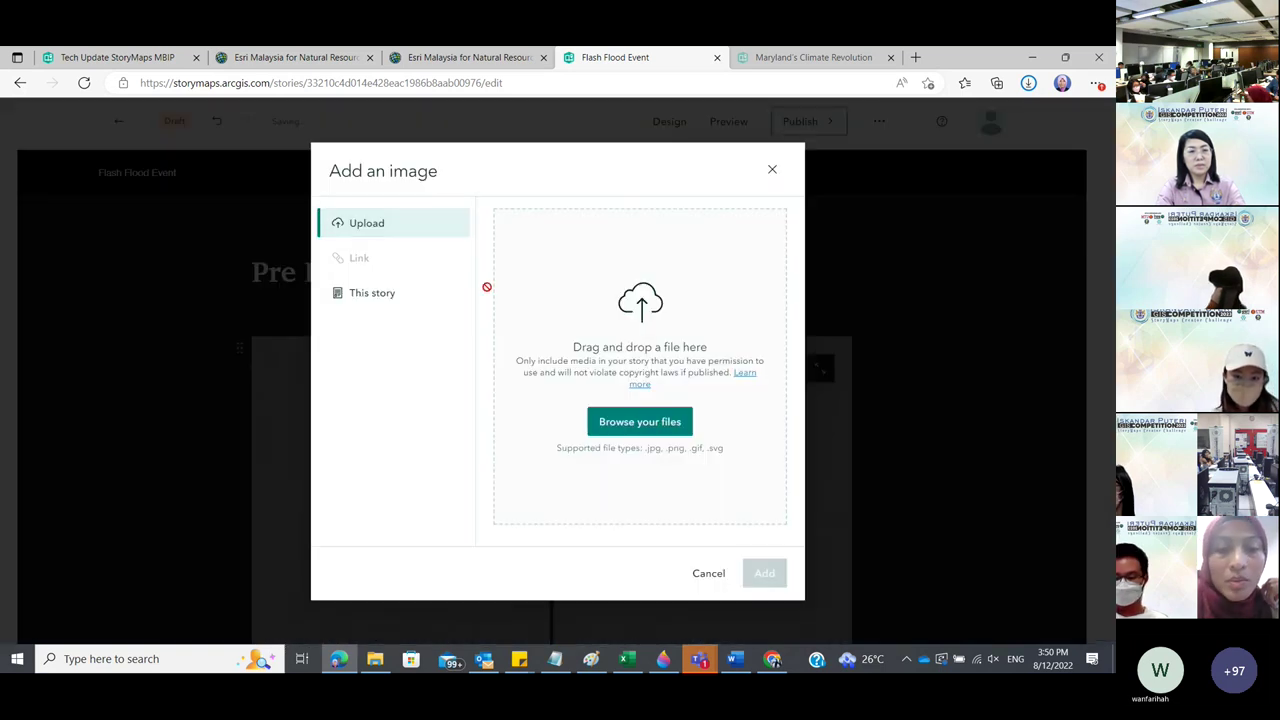
pyautogui.click(668, 421)
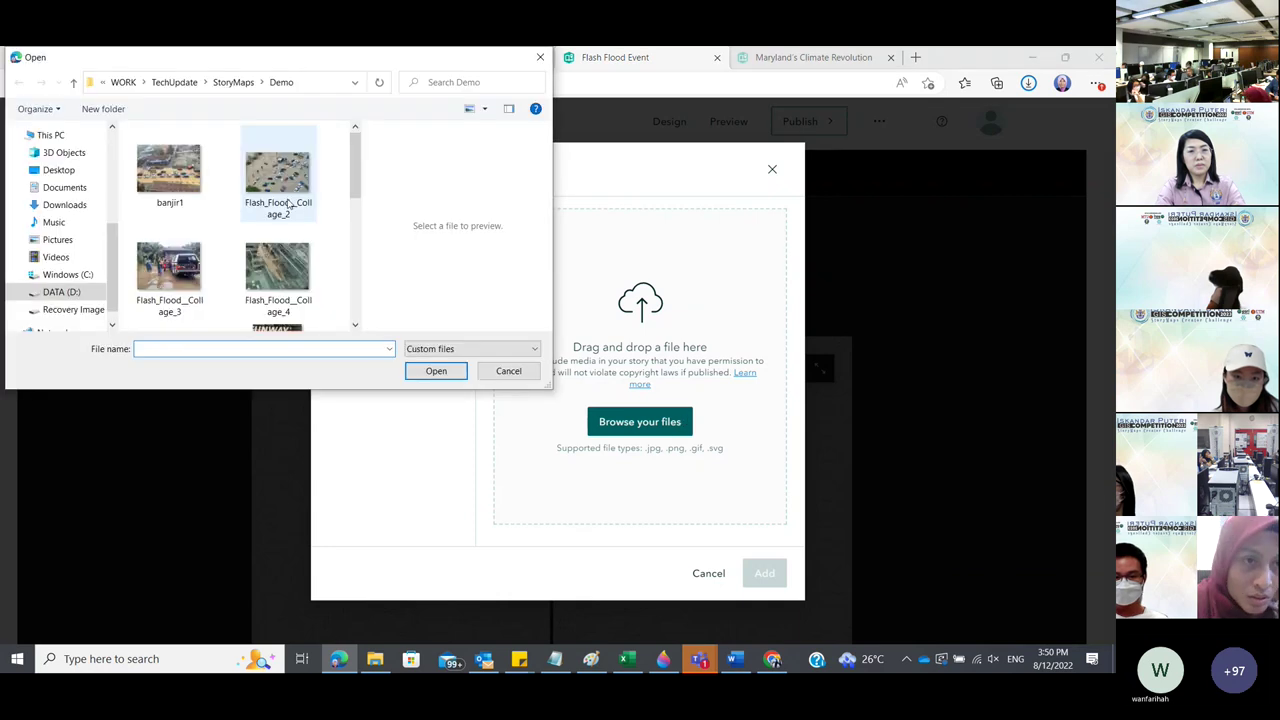
pyautogui.scroll(-5, 289, 203)
pyautogui.hotkey('alt', 'Up')
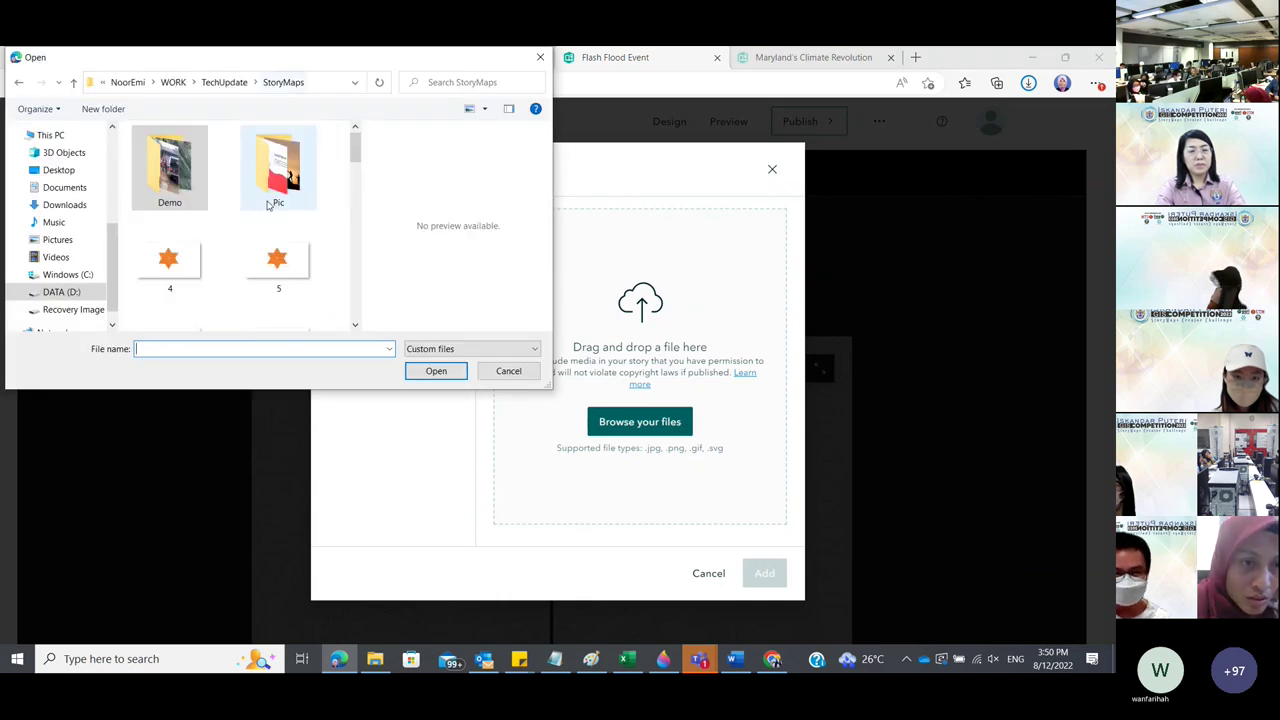
pyautogui.scroll(-3, 268, 205)
pyautogui.click(170, 282)
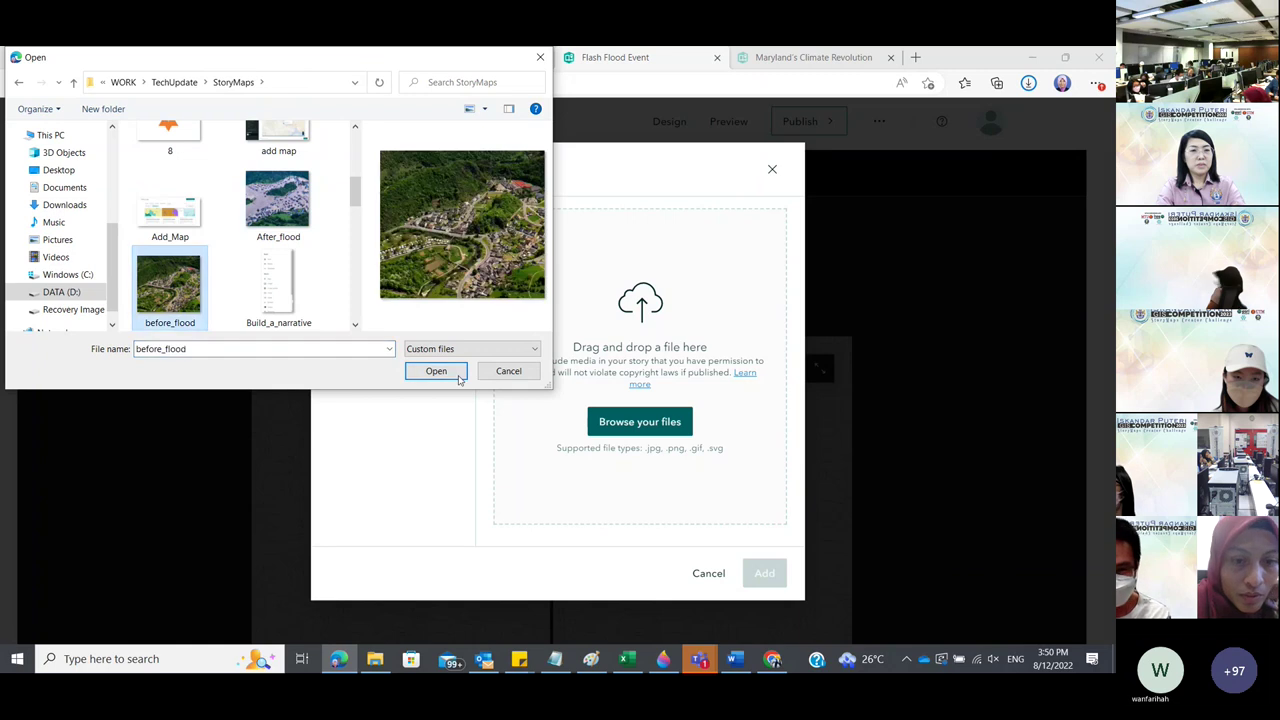
pyautogui.click(459, 377)
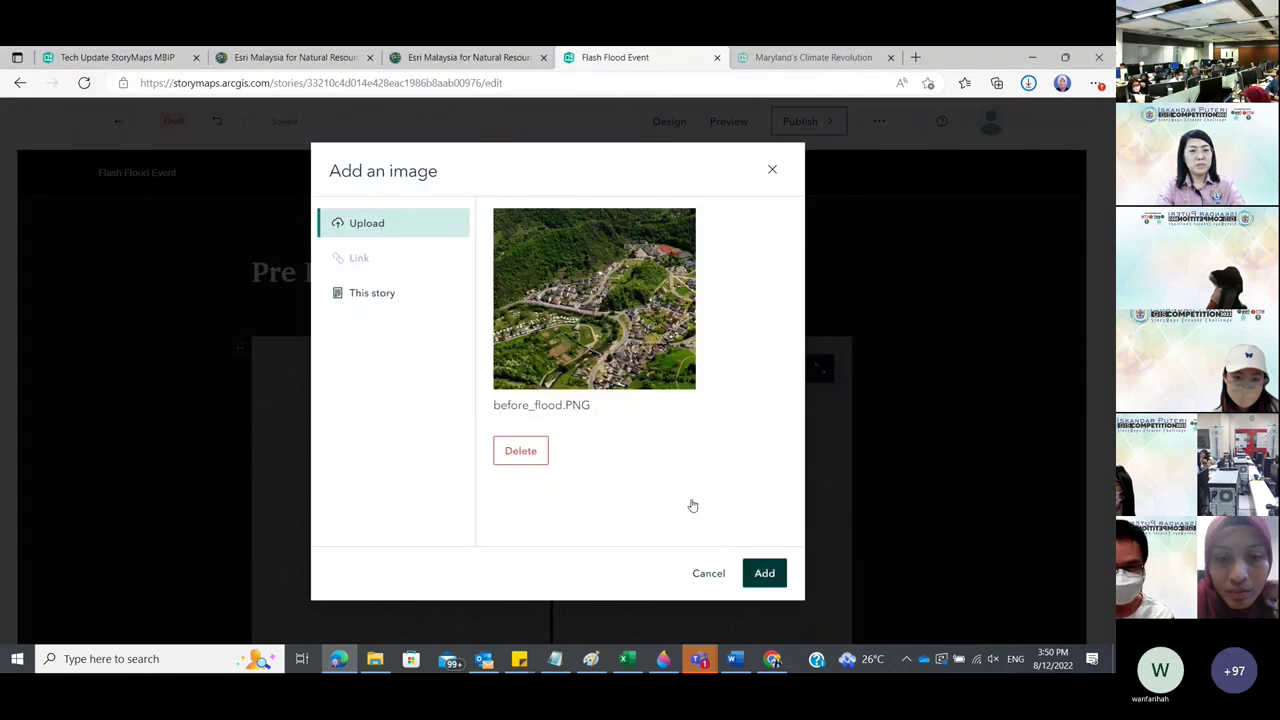
pyautogui.press('Return')
# Upload the After_flood image from the StoryMaps folder as the second image of the swipe, and test the slider.
pyautogui.click(700, 506)
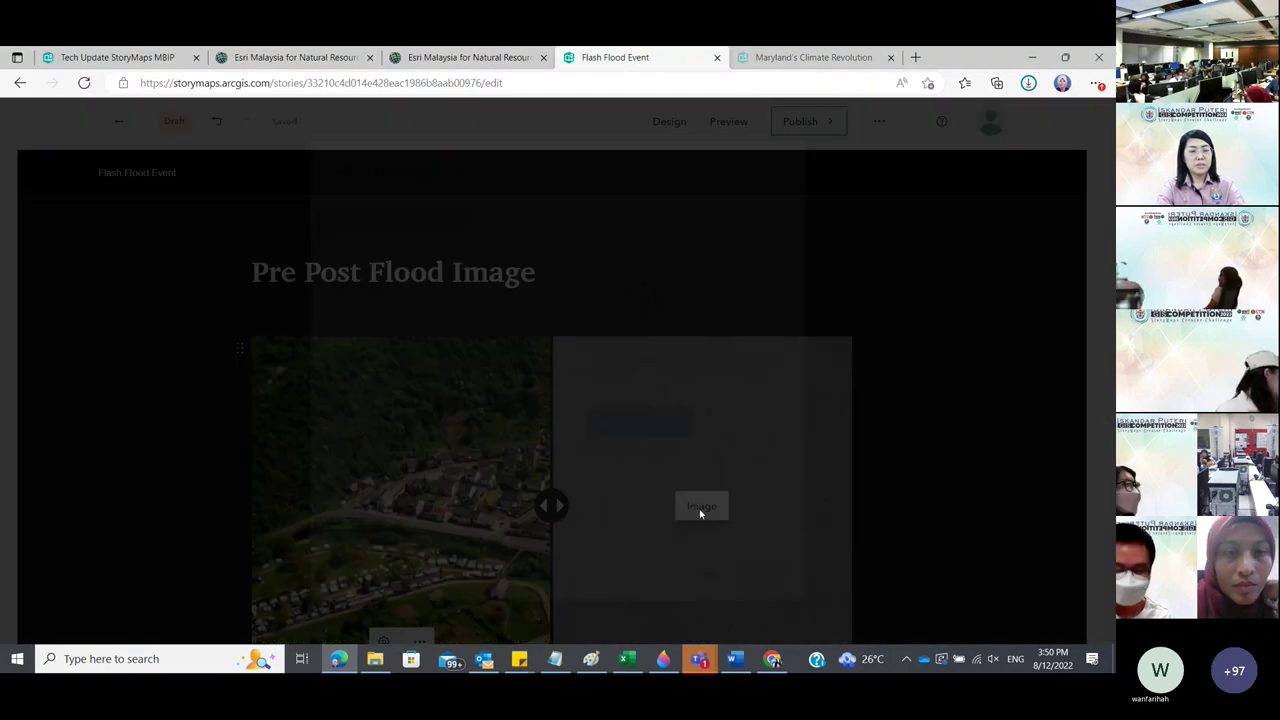
pyautogui.click(648, 428)
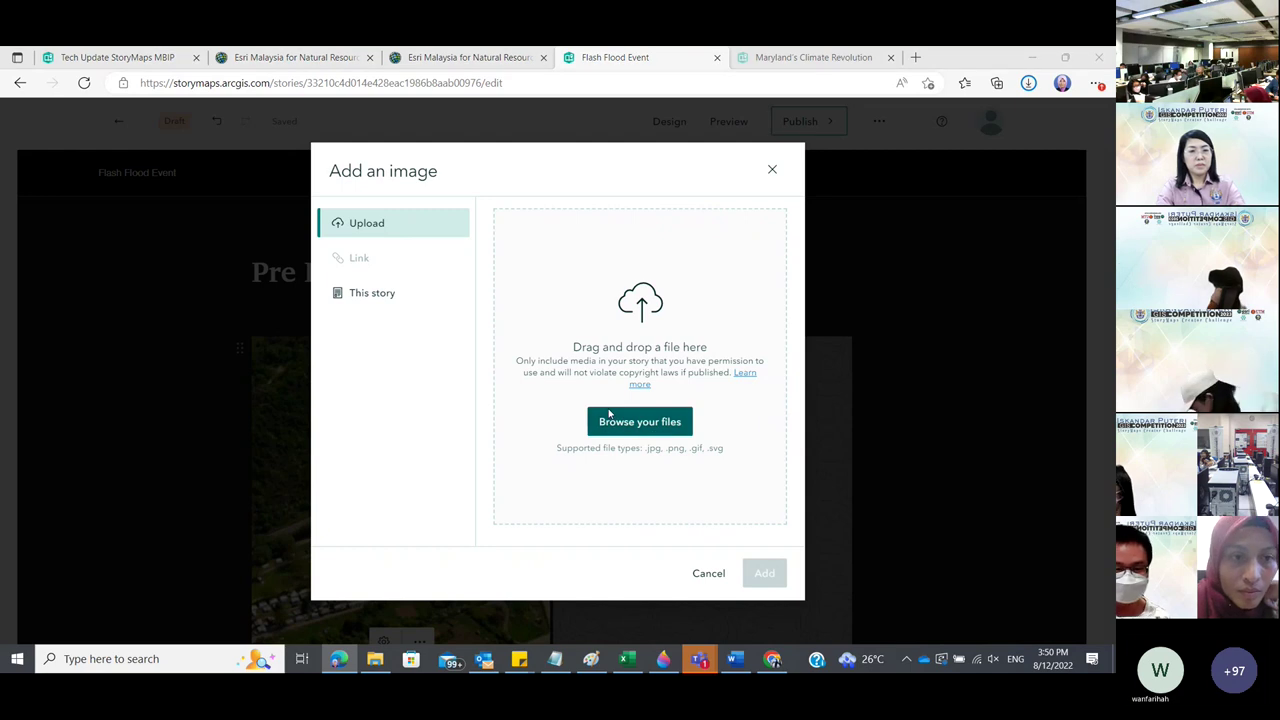
pyautogui.scroll(-2, 290, 232)
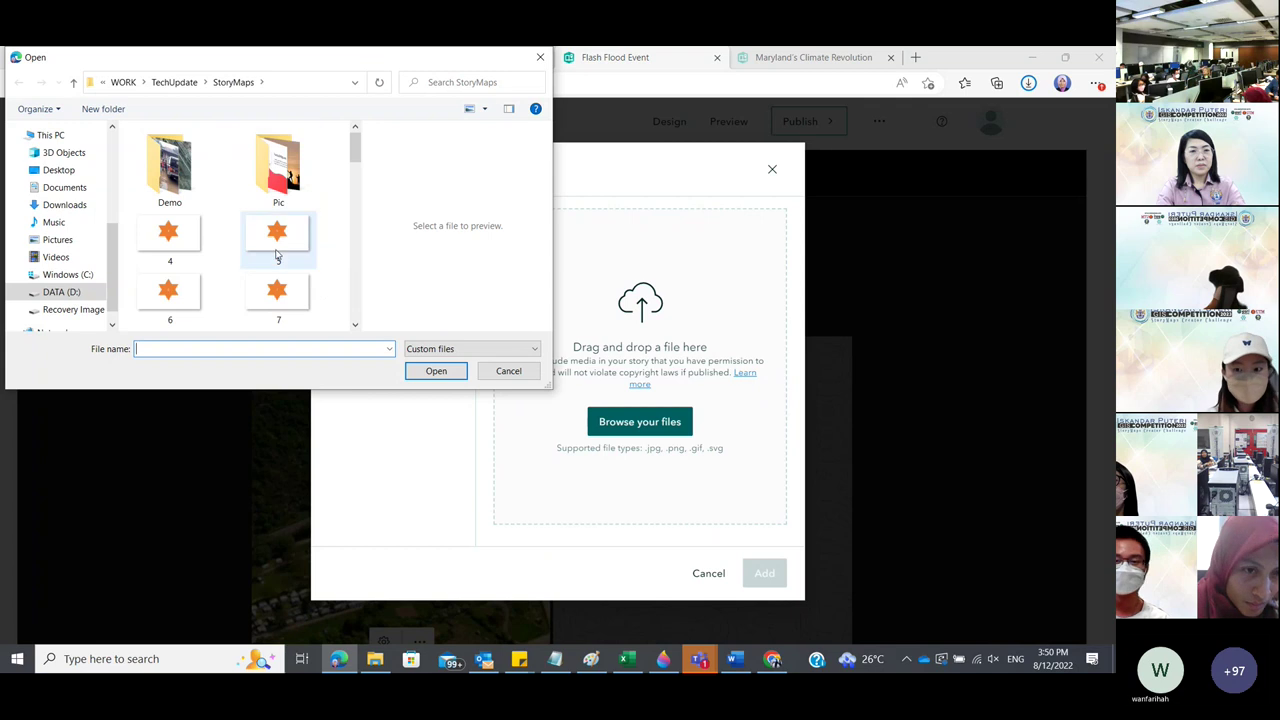
pyautogui.scroll(-3, 277, 253)
pyautogui.scroll(-1, 277, 253)
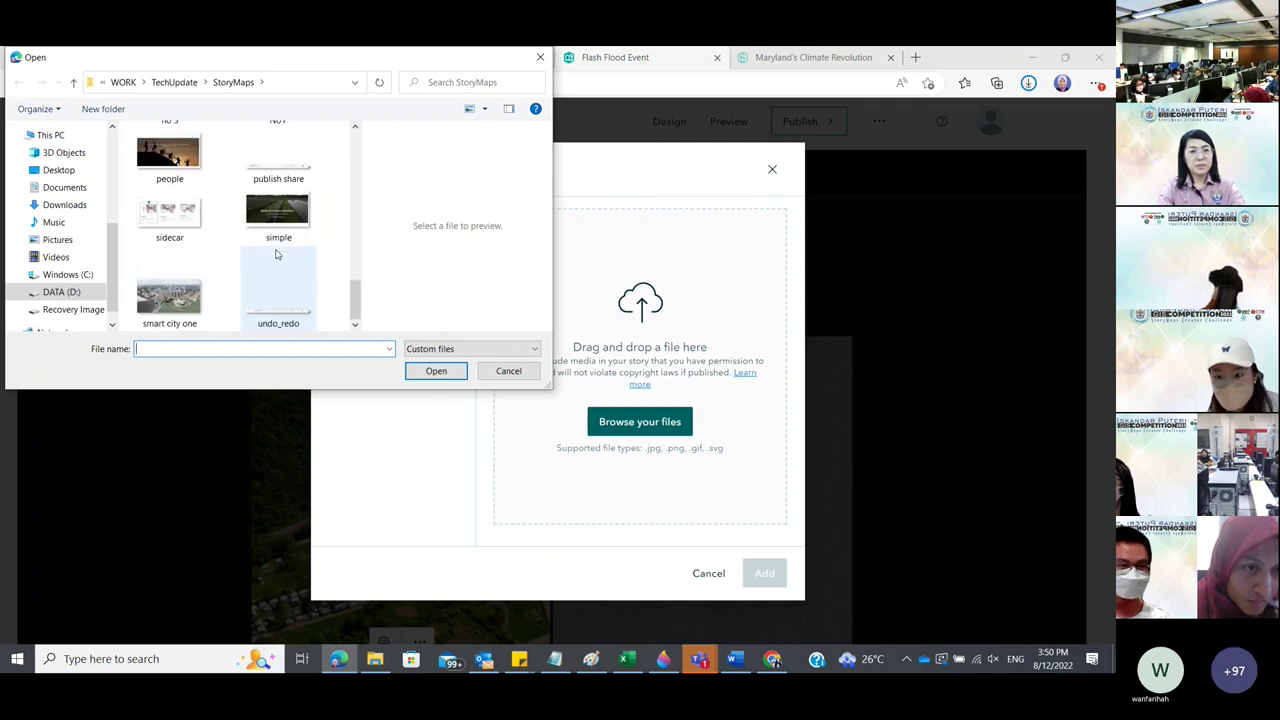
pyautogui.scroll(2, 277, 253)
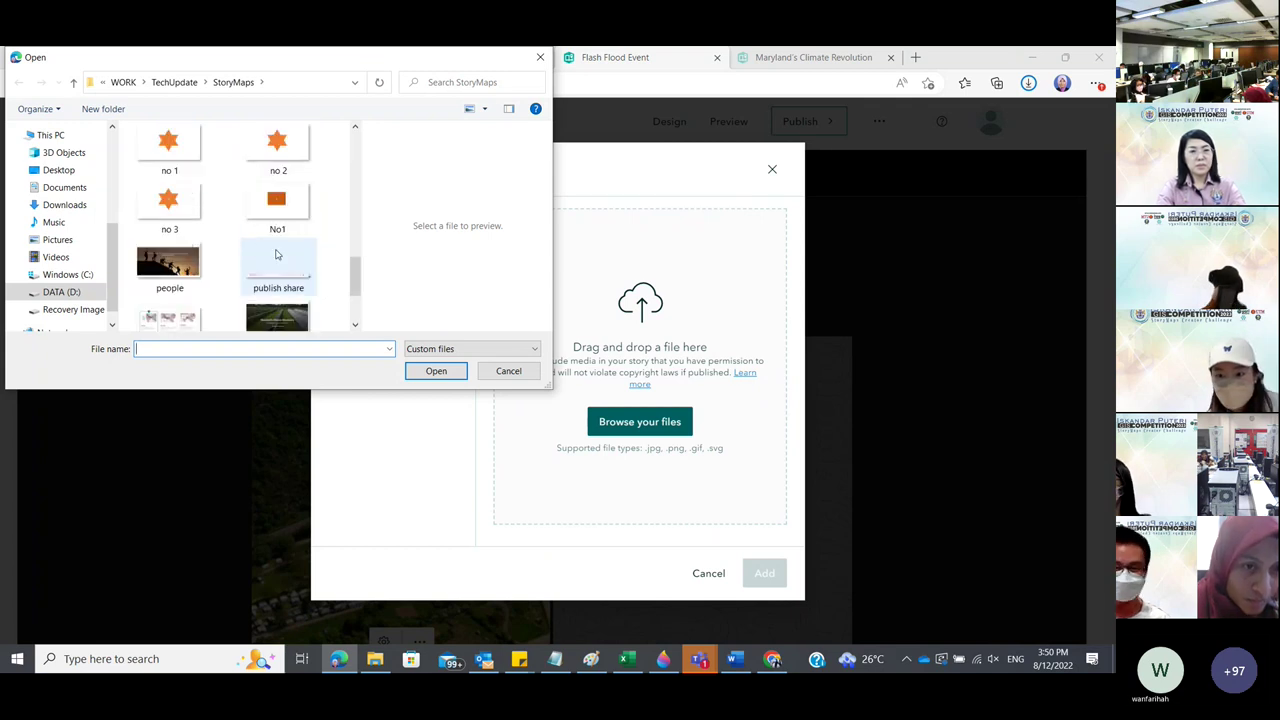
pyautogui.click(356, 127)
pyautogui.click(356, 127)
pyautogui.click(356, 127)
pyautogui.click(356, 127)
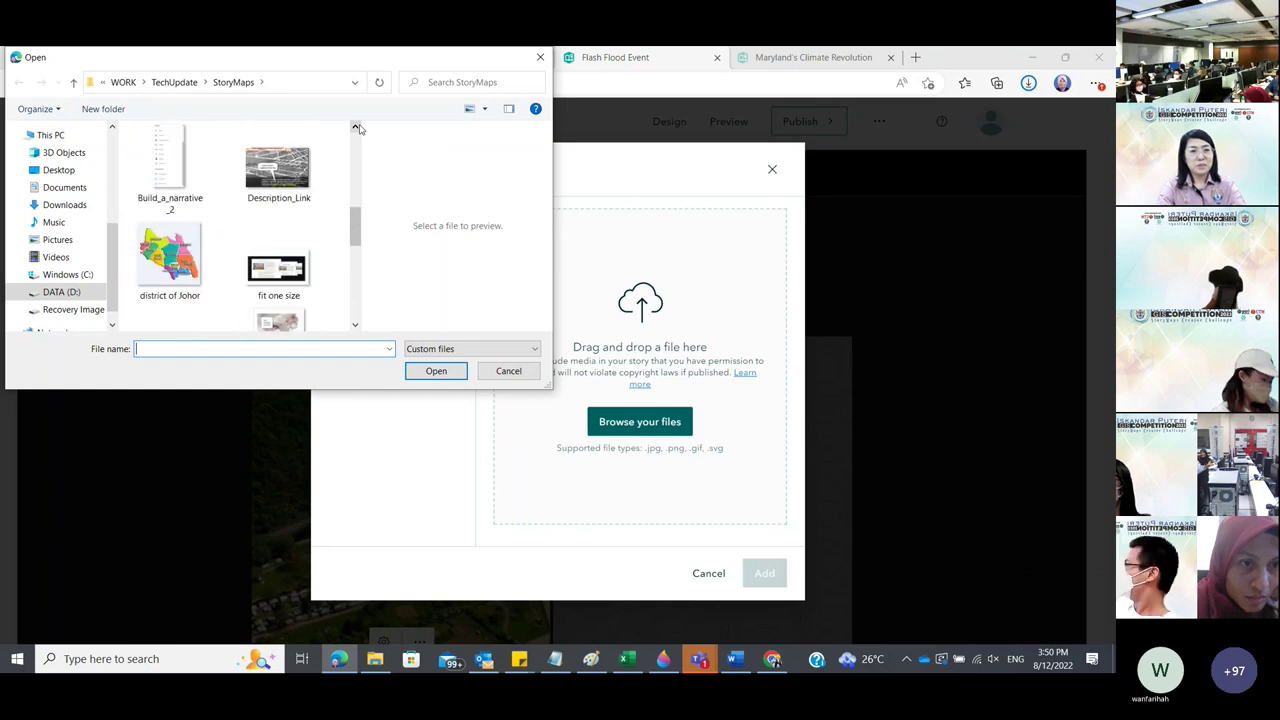
pyautogui.click(356, 127)
pyautogui.click(356, 127)
pyautogui.click(277, 152)
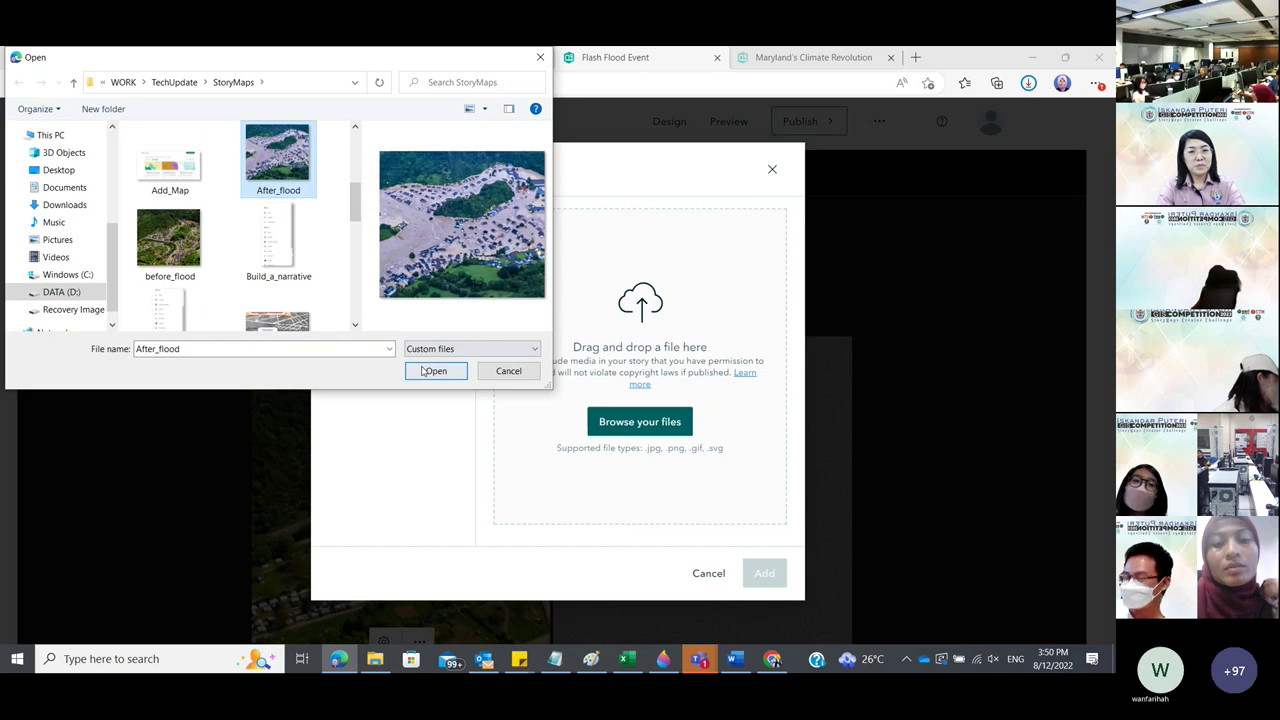
pyautogui.click(423, 371)
pyautogui.scroll(-1, 618, 352)
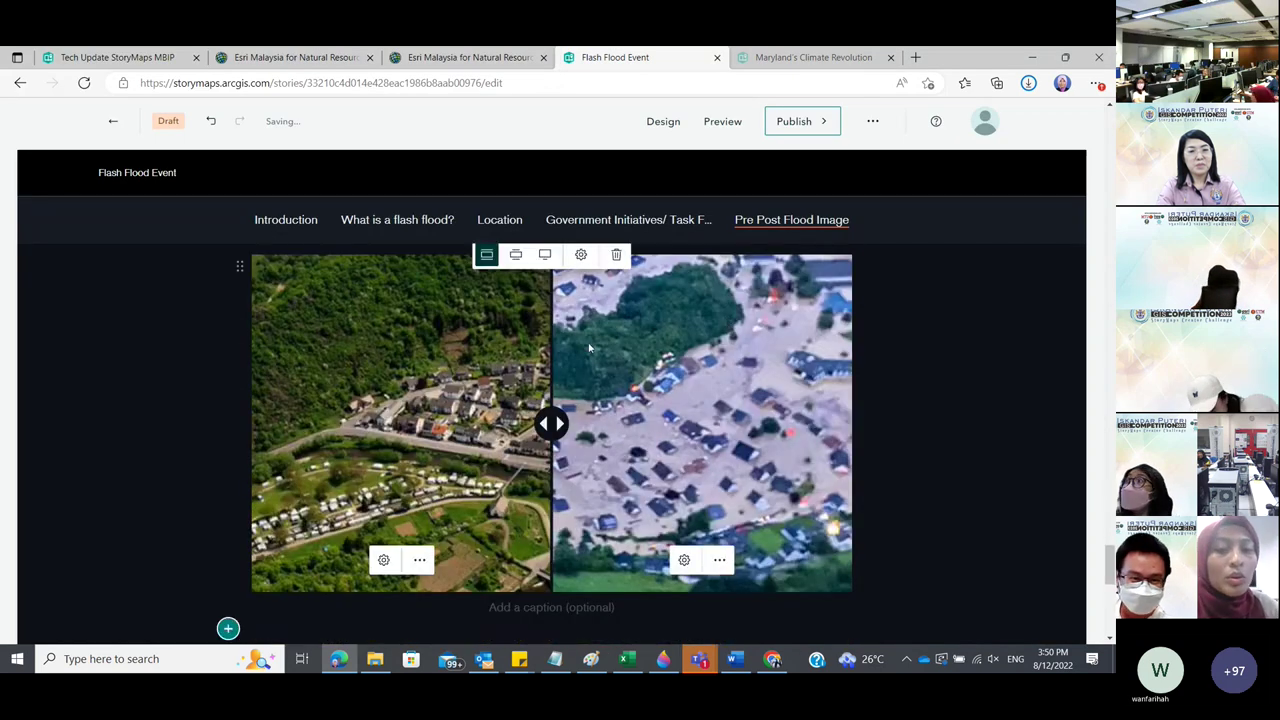
pyautogui.moveTo(551, 424)
pyautogui.mouseDown()
pyautogui.moveTo(769, 424)
pyautogui.moveTo(328, 424)
pyautogui.moveTo(553, 424)
pyautogui.mouseUp()
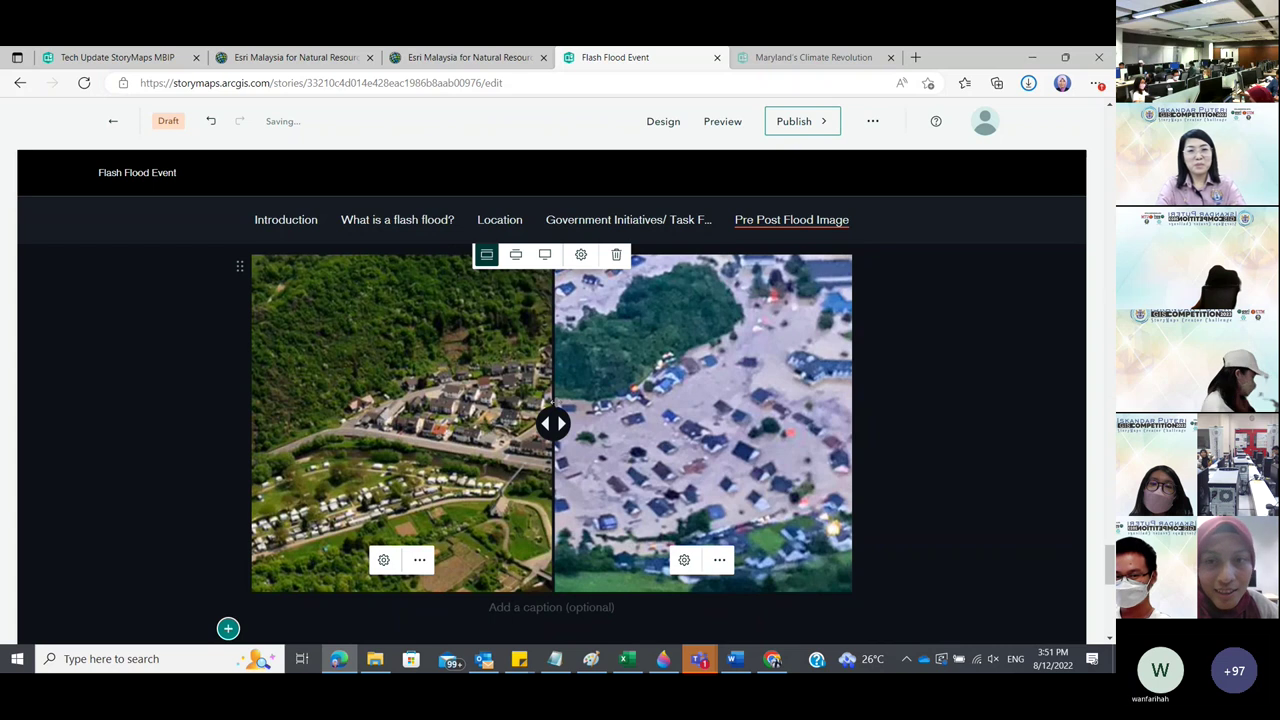
# Copy "Helpful Resources (Heading)" from the DEMO_MBIP document in Word into a new paragraph below the swipe, followed by an empty line.
pyautogui.scroll(-3, 744, 434)
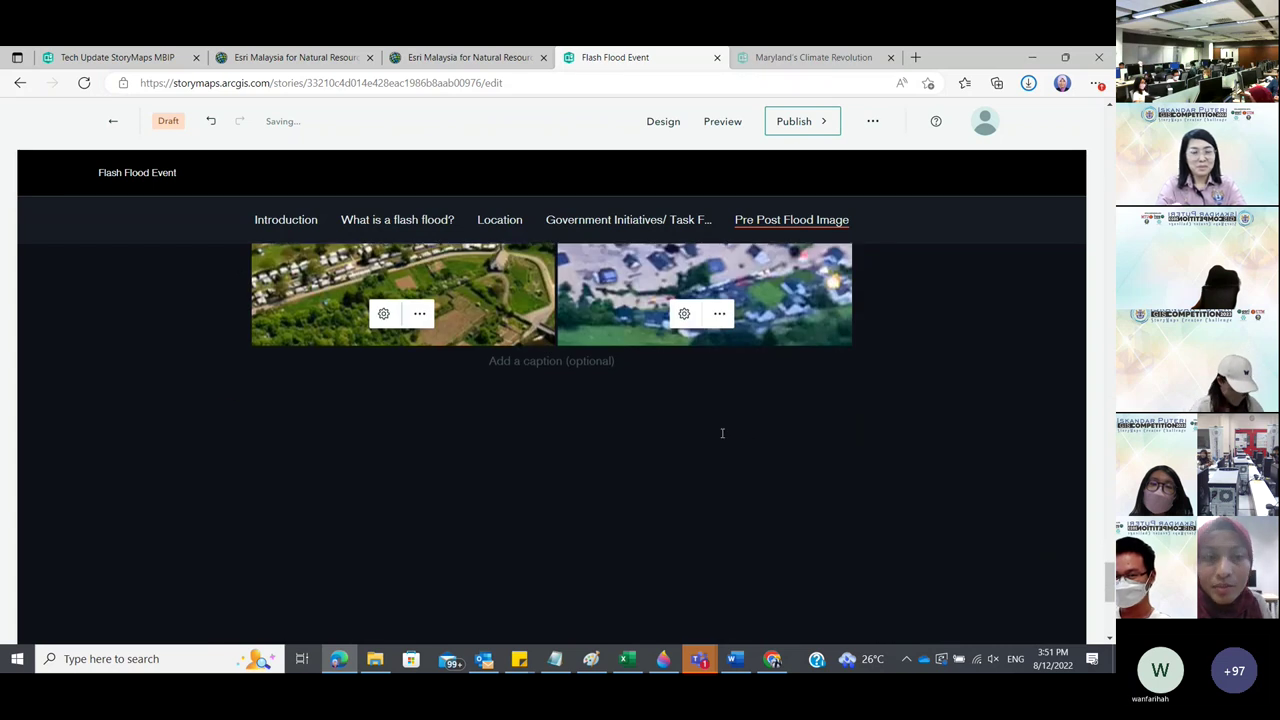
pyautogui.click(736, 660)
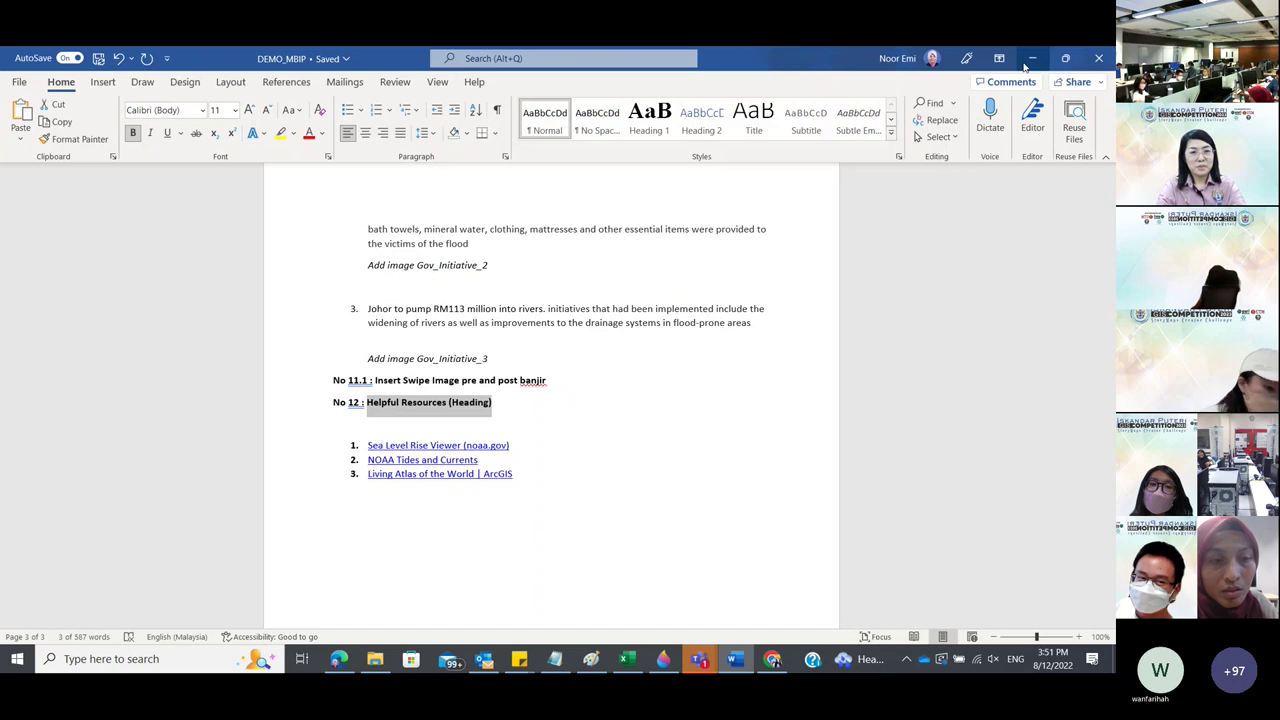
pyautogui.click(1031, 59)
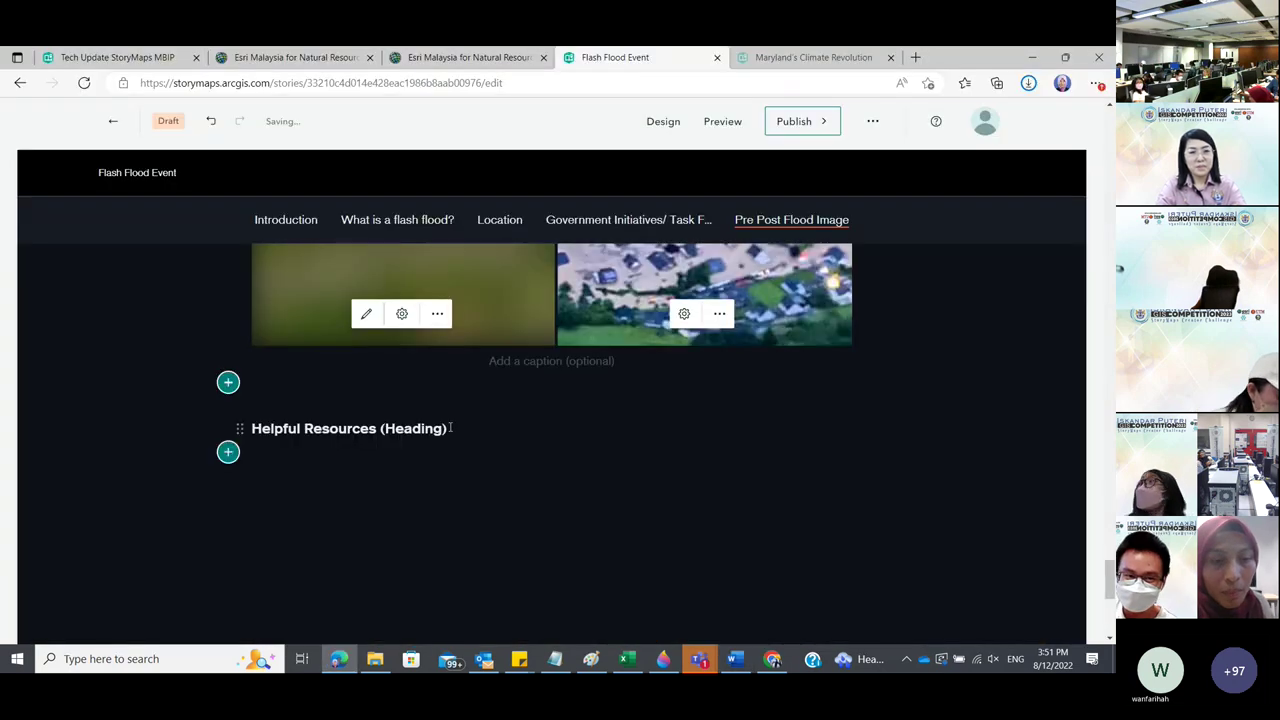
pyautogui.press('Return')
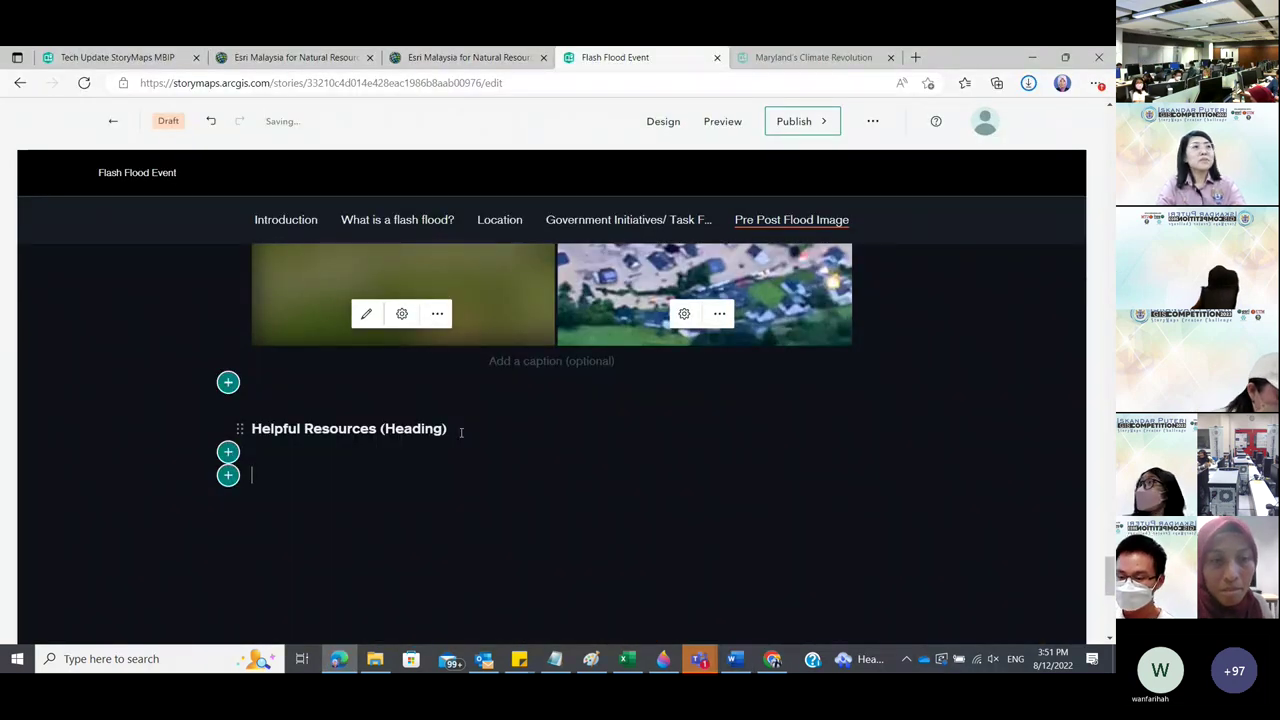
# Look back through the Government Initiatives/ Task Force sidecar and the flood timeline entries in the story editor.
pyautogui.scroll(2, 474, 430)
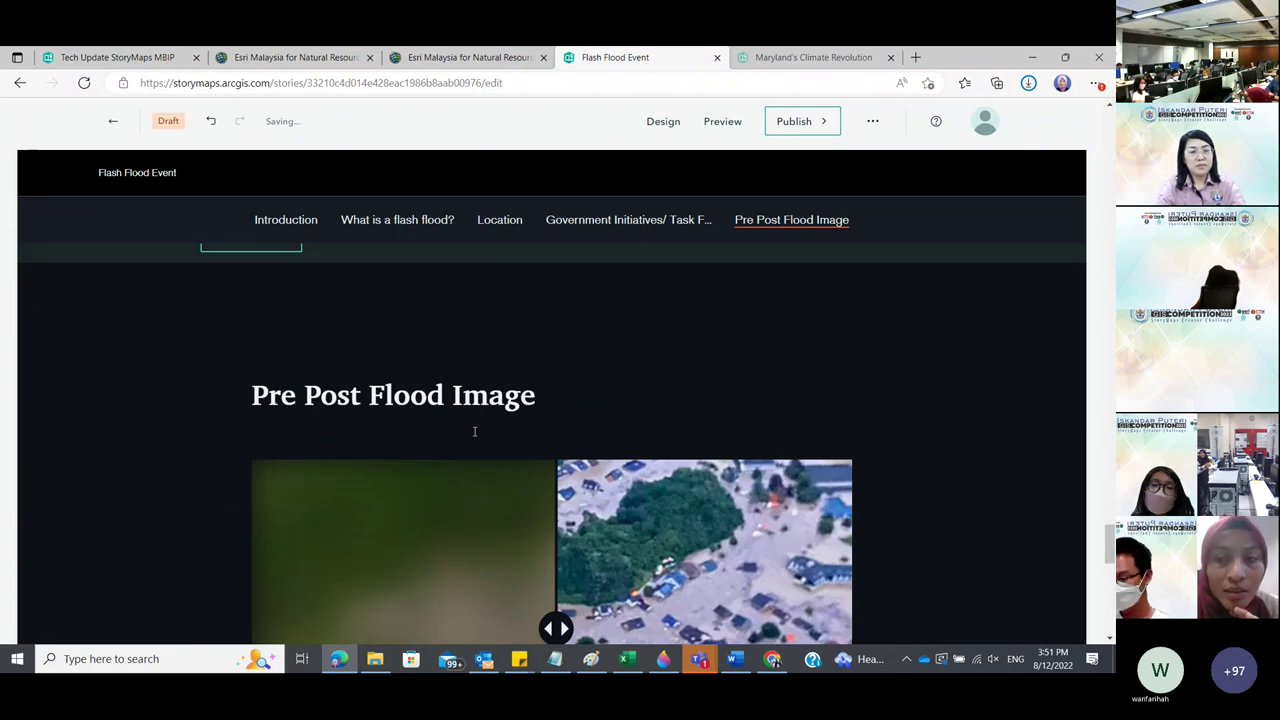
pyautogui.scroll(10, 474, 431)
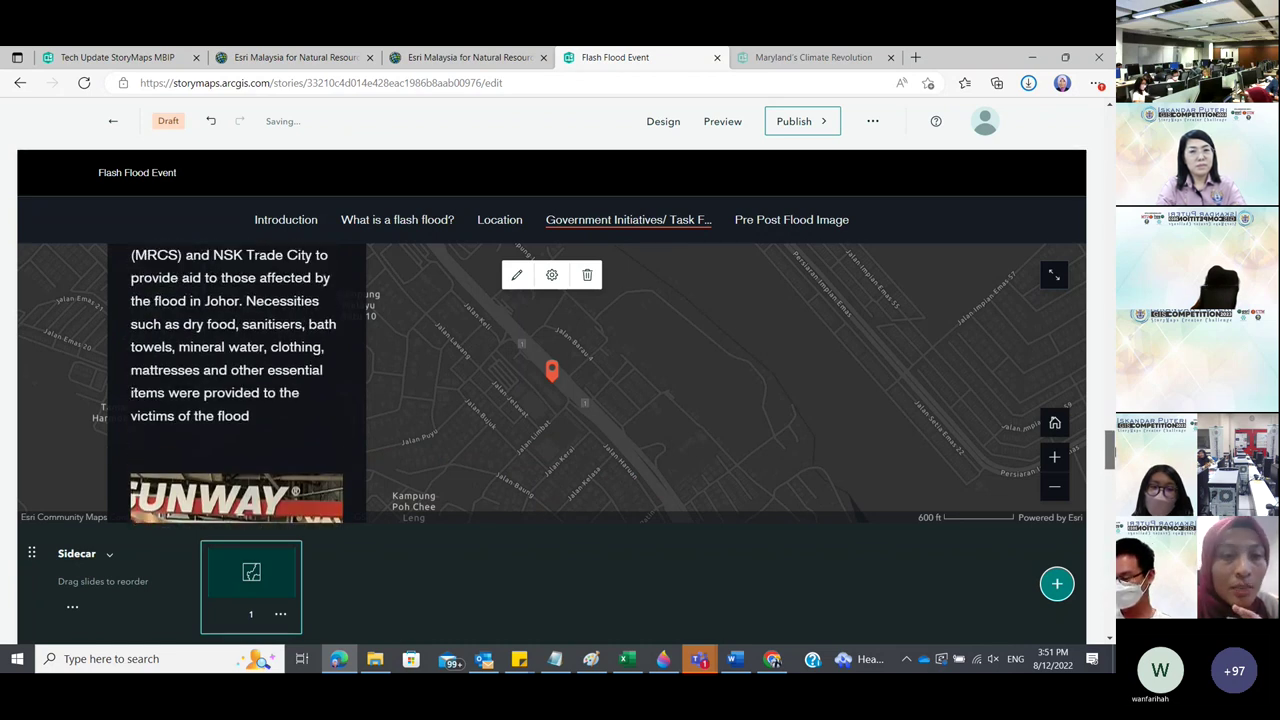
pyautogui.scroll(2, 330, 353)
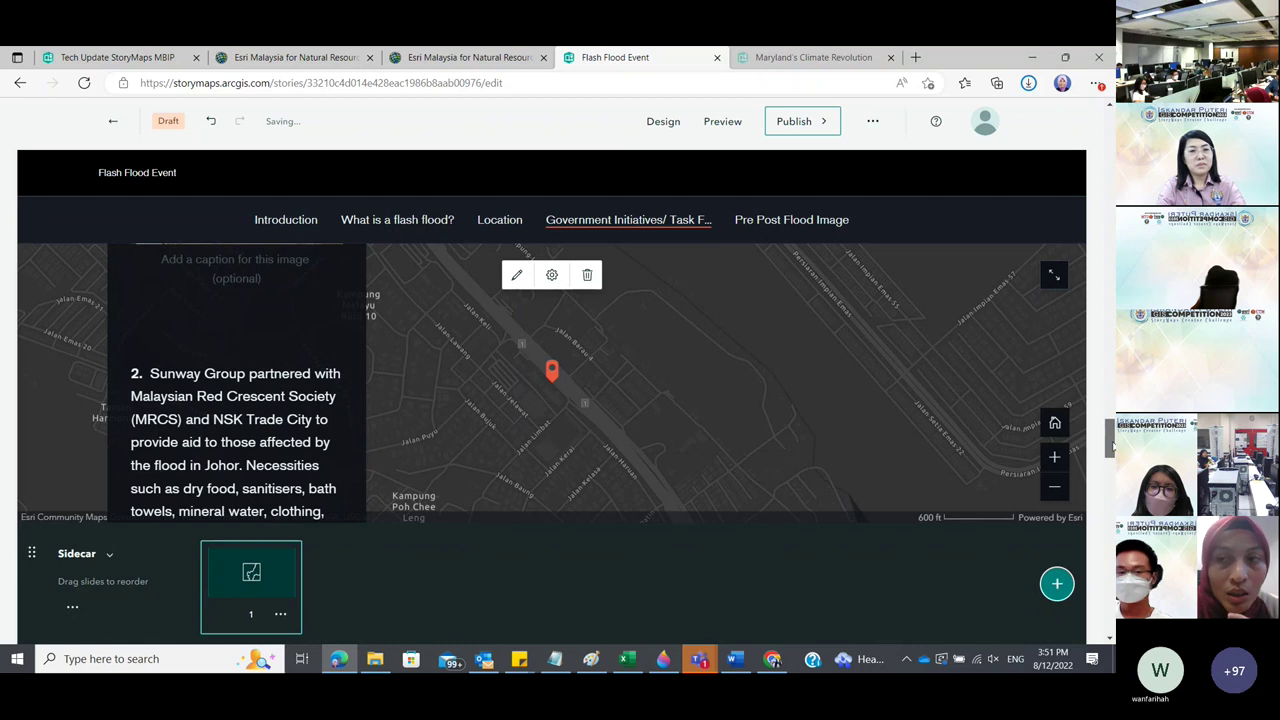
pyautogui.scroll(-3, 1112, 447)
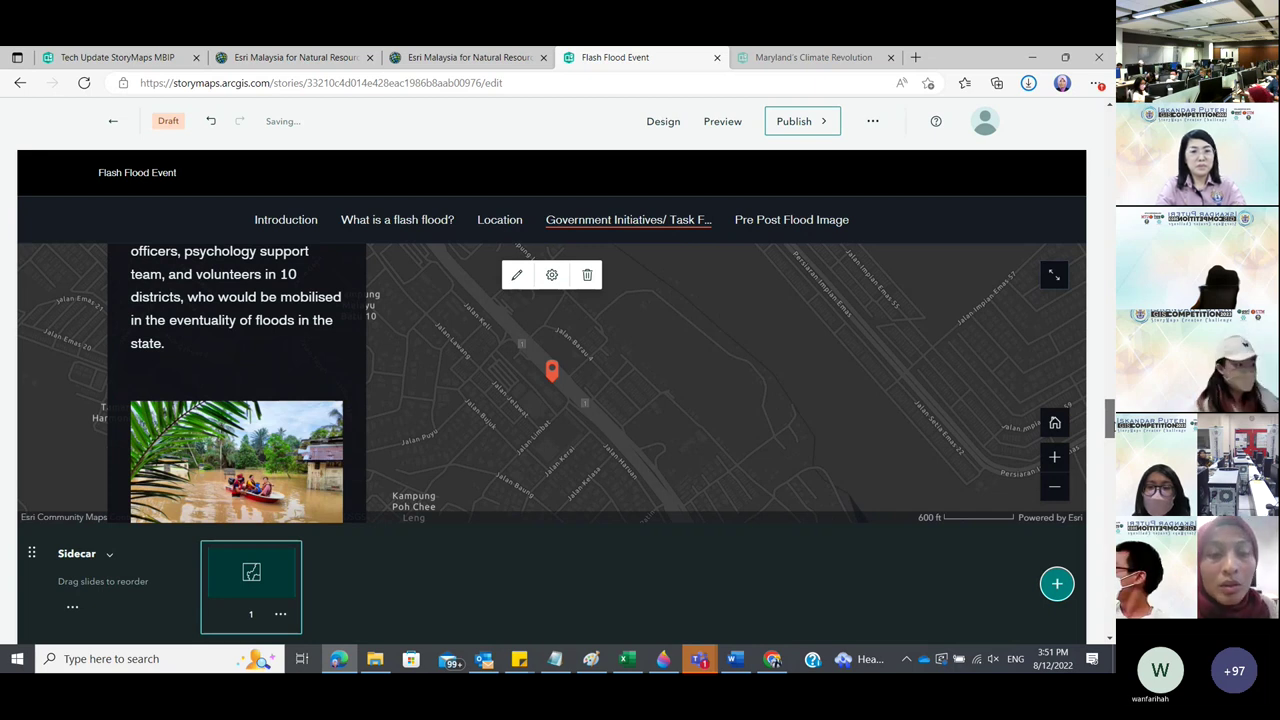
pyautogui.scroll(10, 474, 316)
pyautogui.click(474, 316)
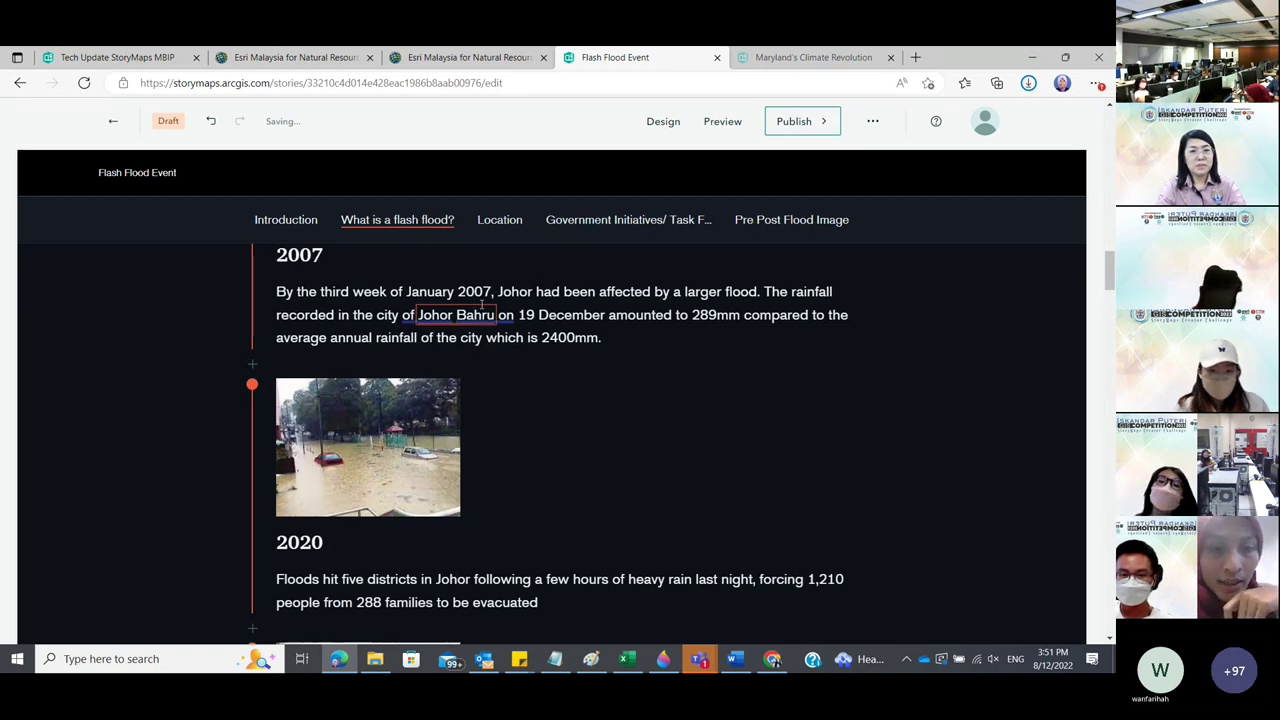
# Remove the existing link from "Johor Bahru" in the 2007 timeline entry and start a new link on the same words.
pyautogui.moveTo(494, 315)
pyautogui.mouseDown()
pyautogui.moveTo(422, 315)
pyautogui.moveTo(494, 315)
pyautogui.mouseUp()
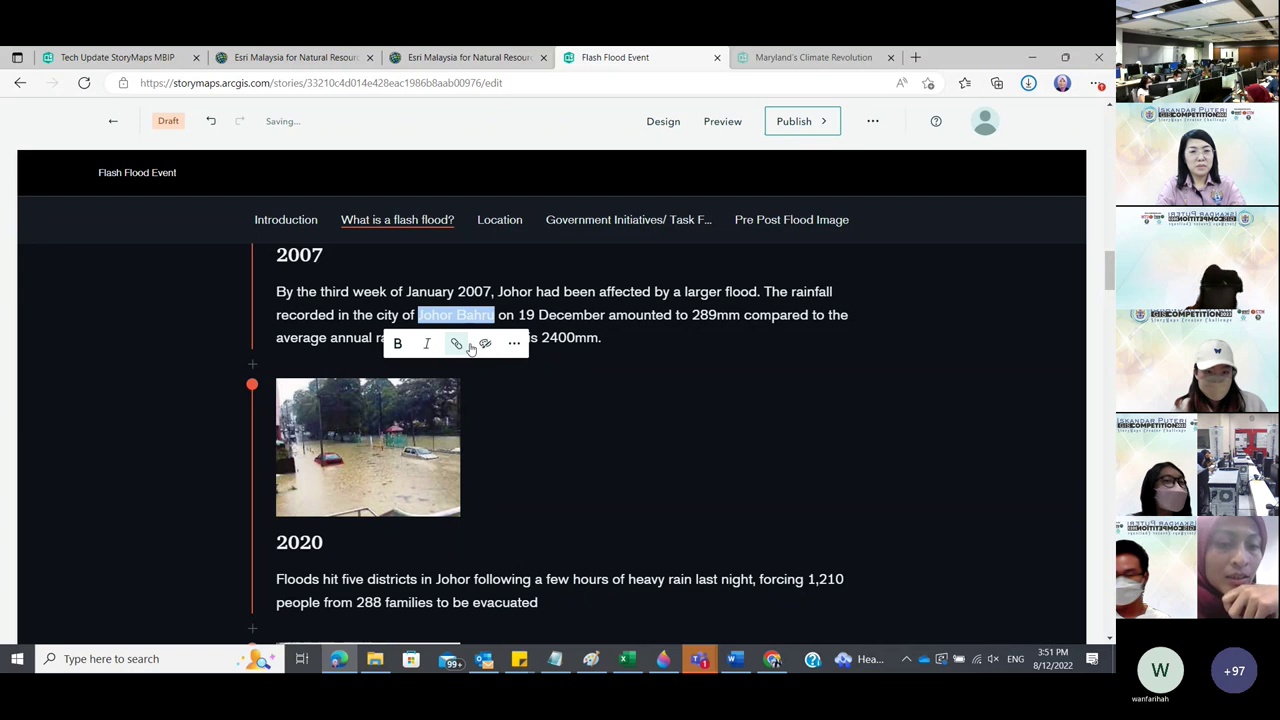
pyautogui.click(459, 340)
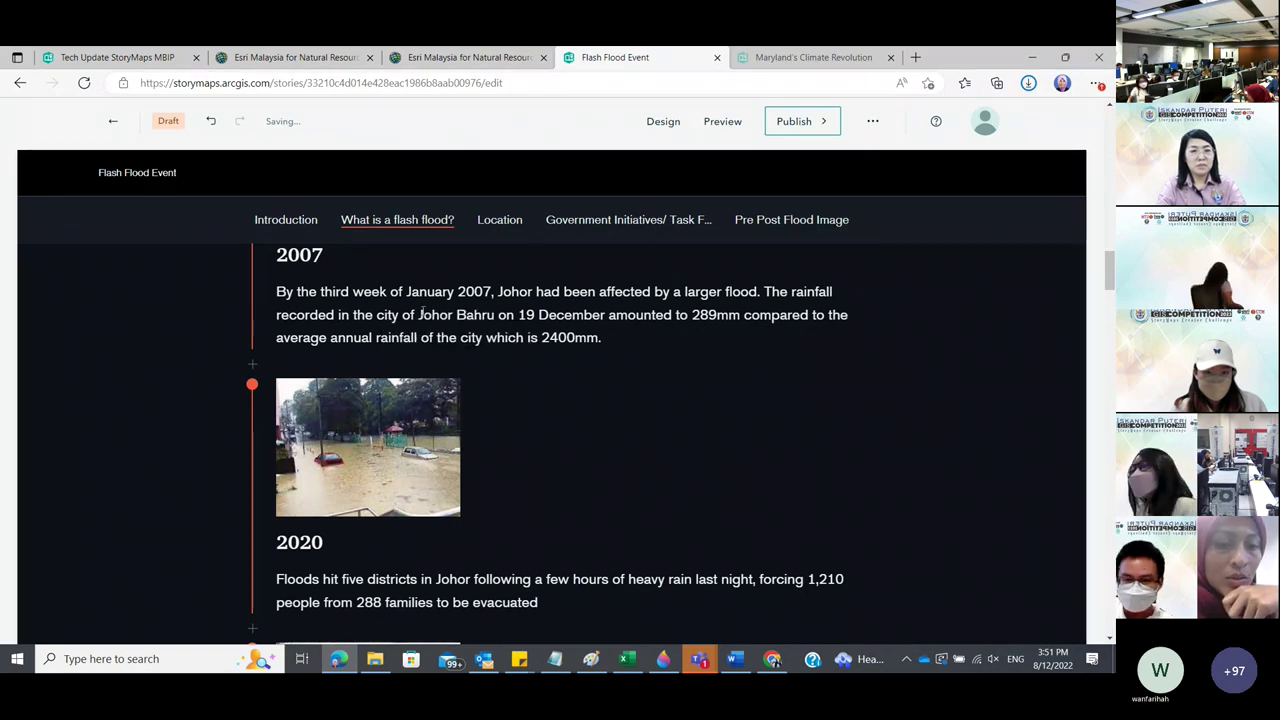
pyautogui.moveTo(419, 315); pyautogui.dragTo(491, 316)
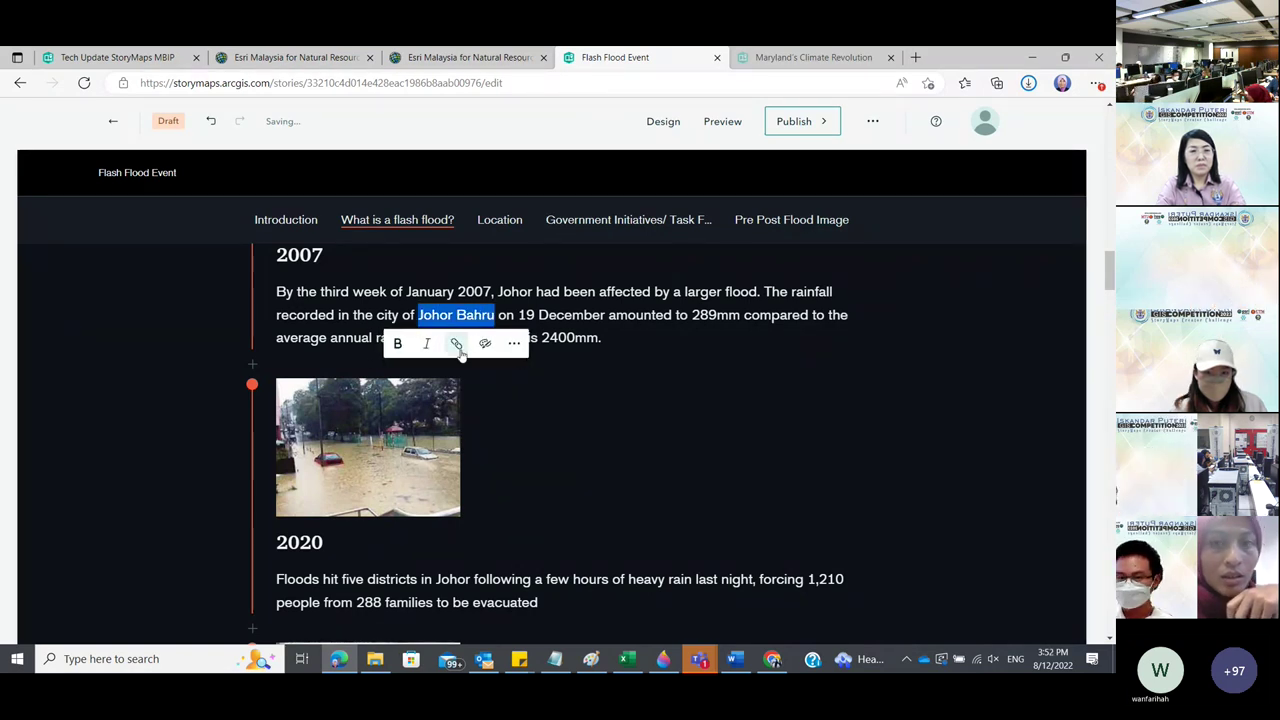
pyautogui.click(452, 343)
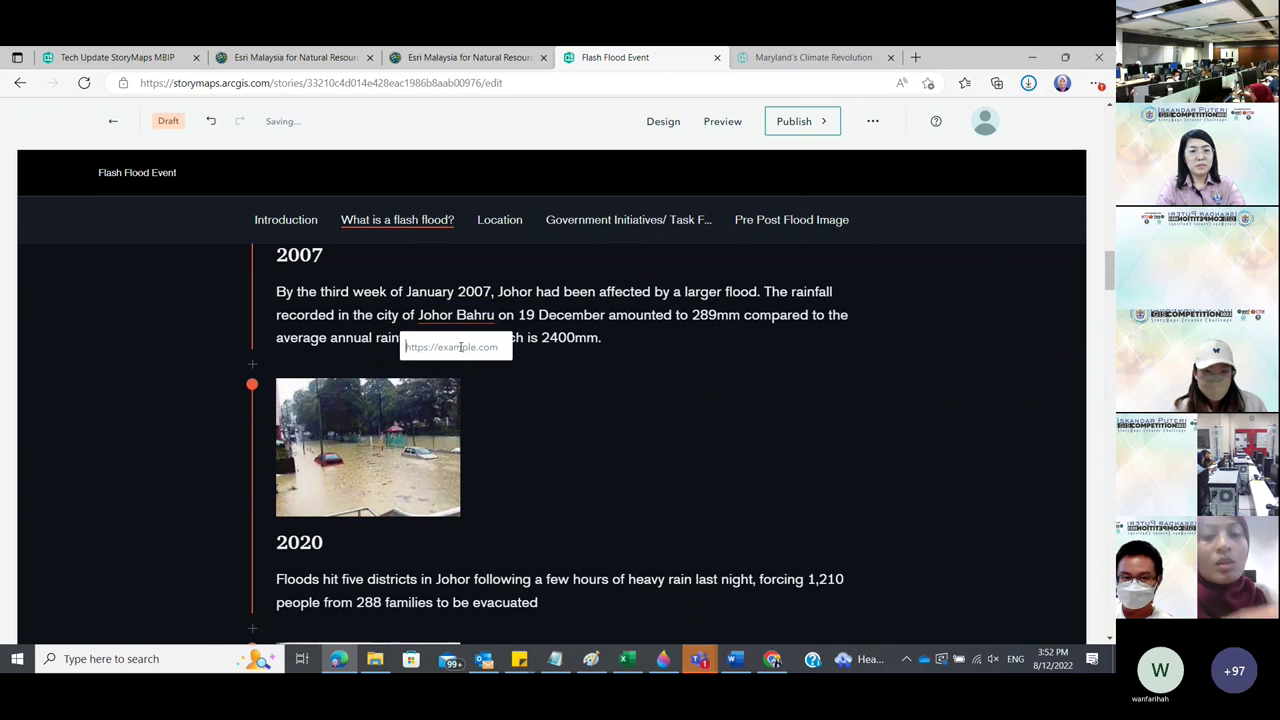
# Search the web for "johor bharu wikipedia" in a new browser tab, open the Johor Bahru Wikipedia article and select its address for copying.
pyautogui.click(915, 57)
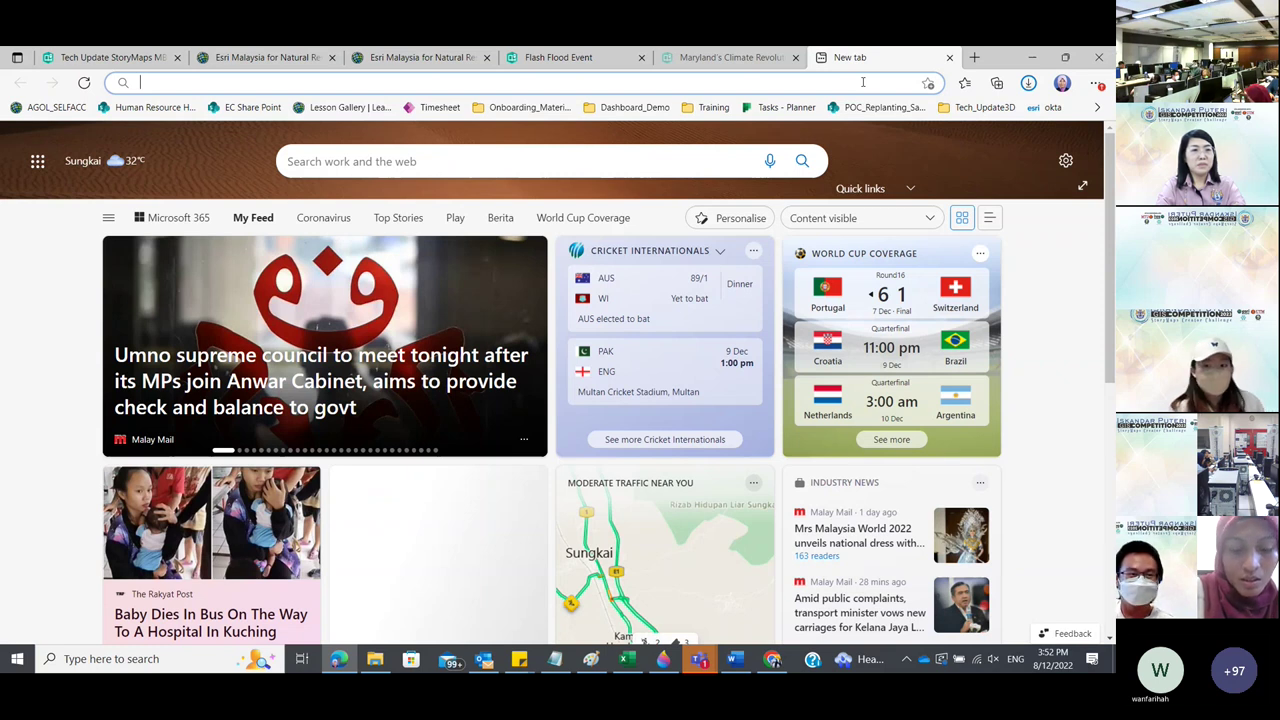
pyautogui.write('johor bharu wikipedia')
pyautogui.press('Return')
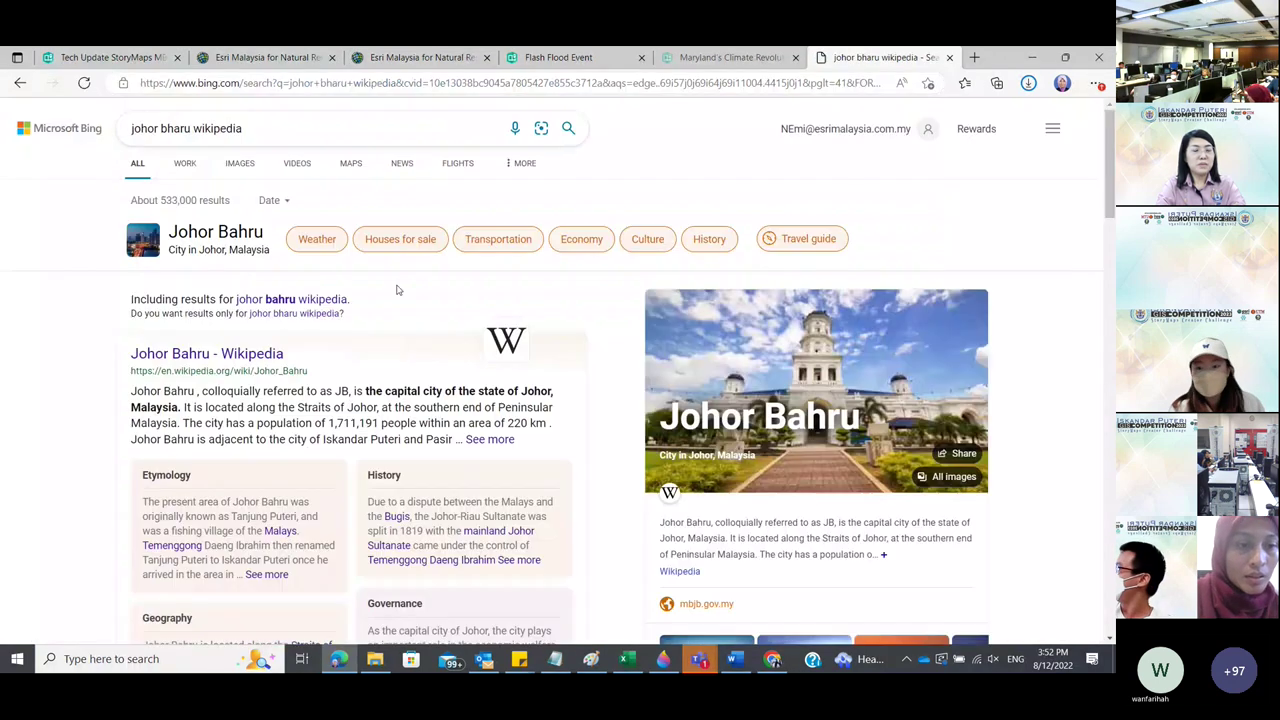
pyautogui.click(238, 356)
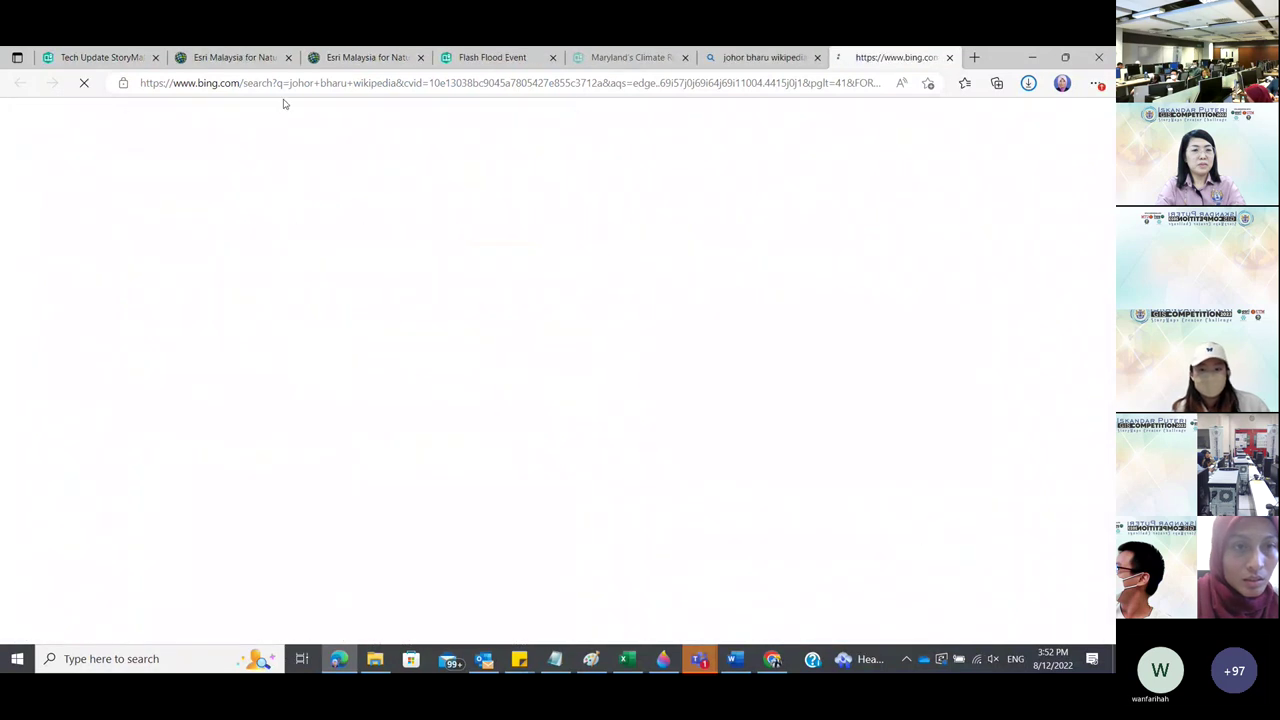
pyautogui.click(296, 82)
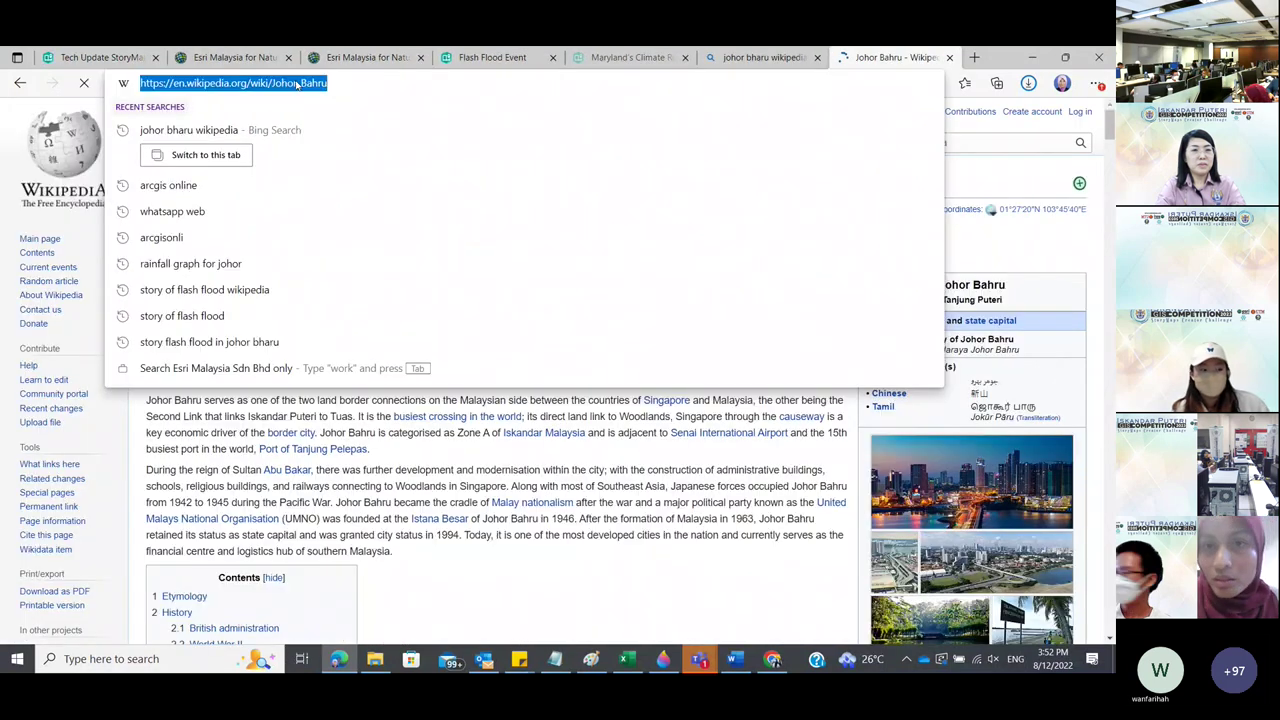
pyautogui.click(204, 150)
pyautogui.click(103, 58)
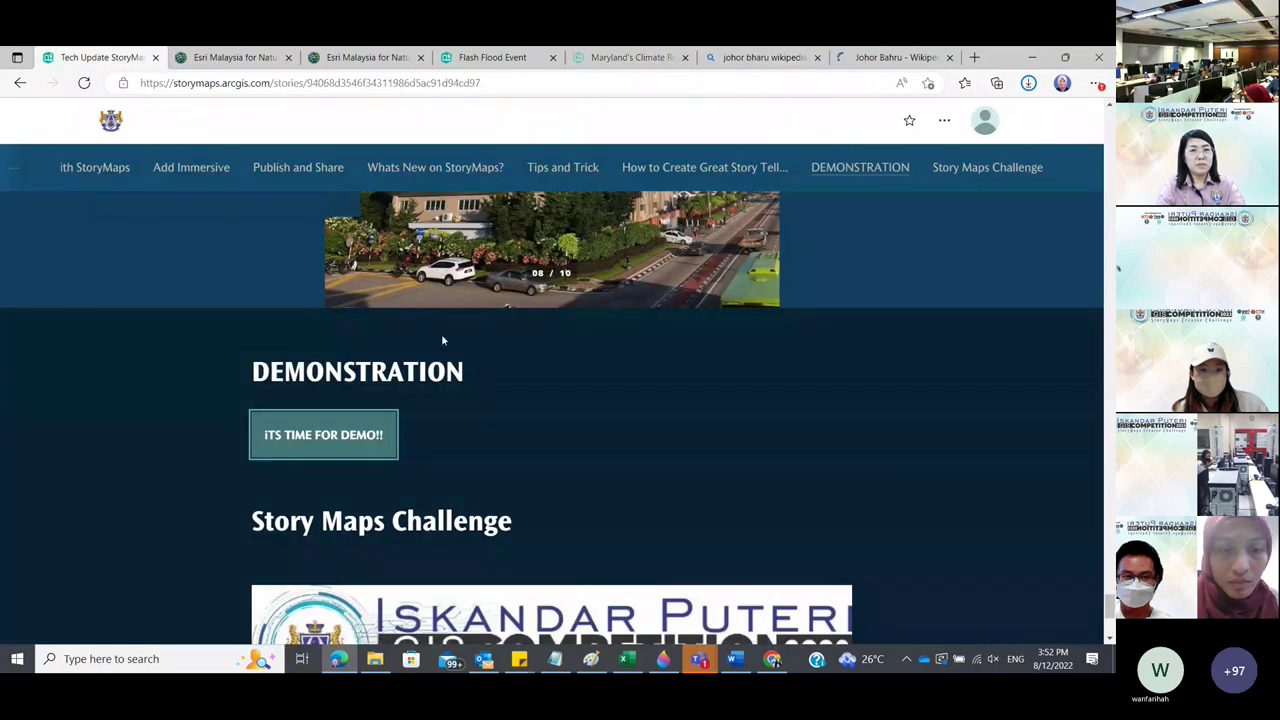
pyautogui.scroll(1, 441, 333)
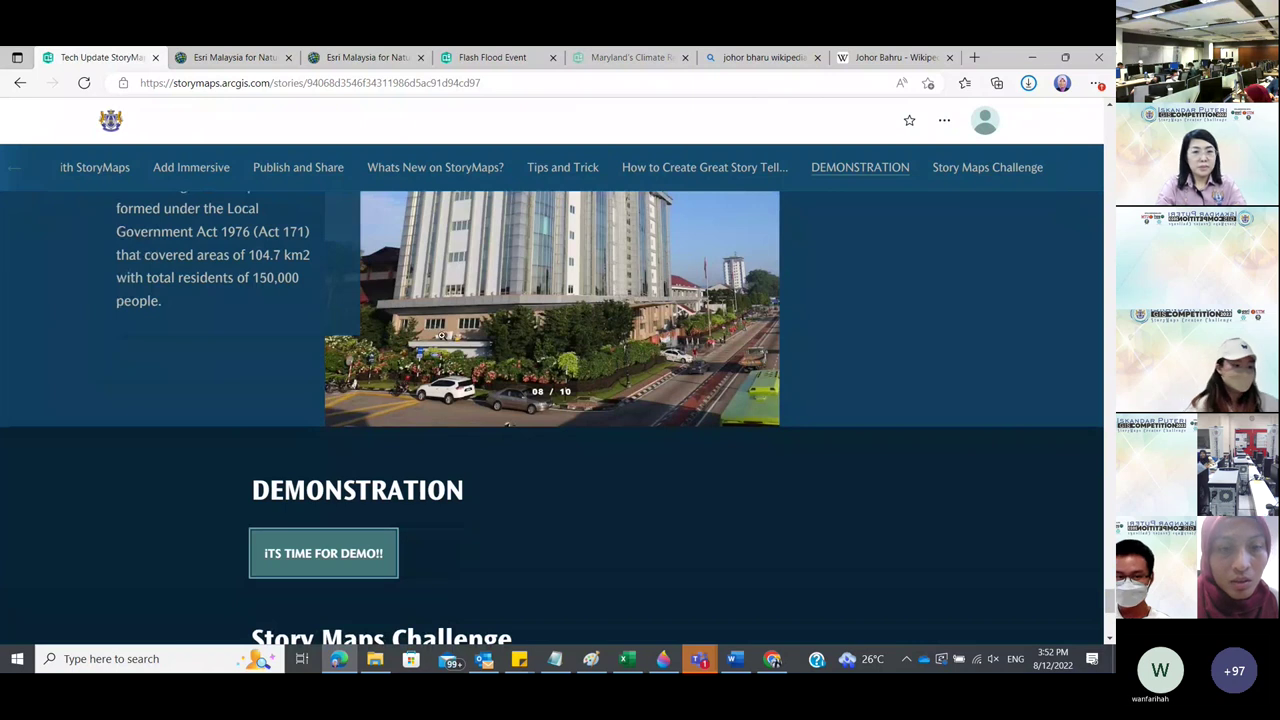
pyautogui.hotkey('ctrl', '4')
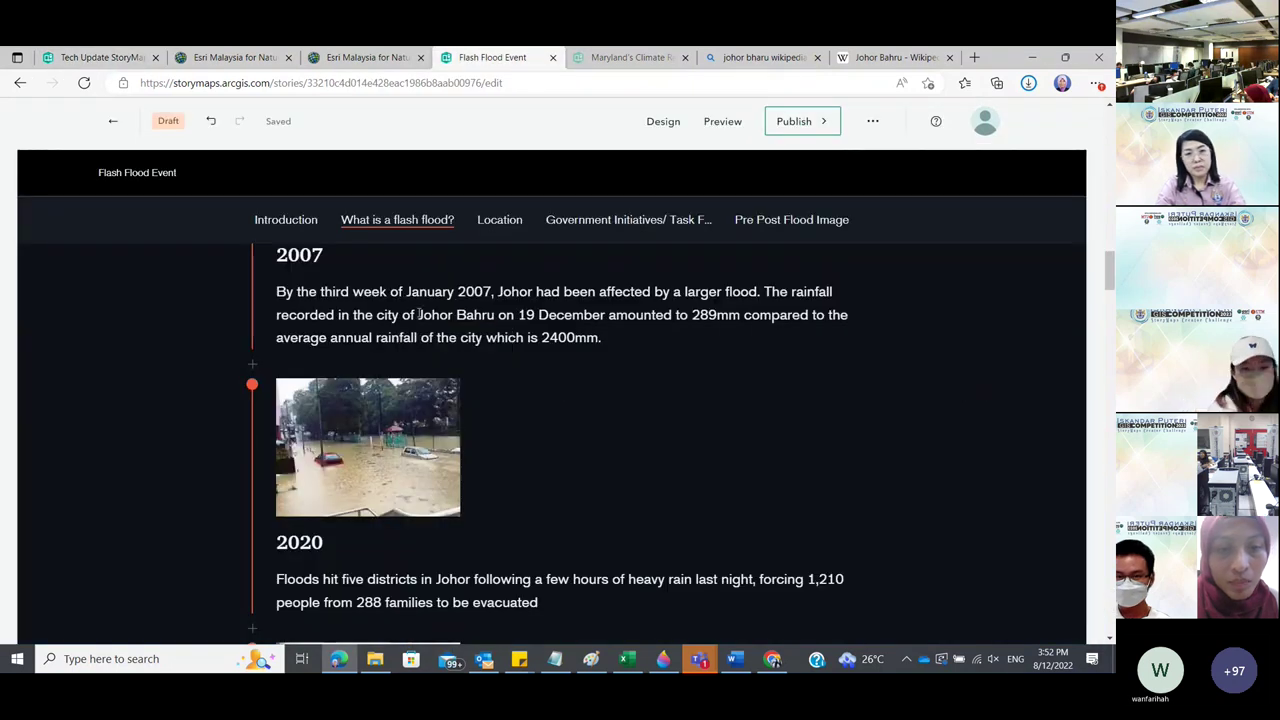
pyautogui.moveTo(419, 315); pyautogui.dragTo(495, 315)
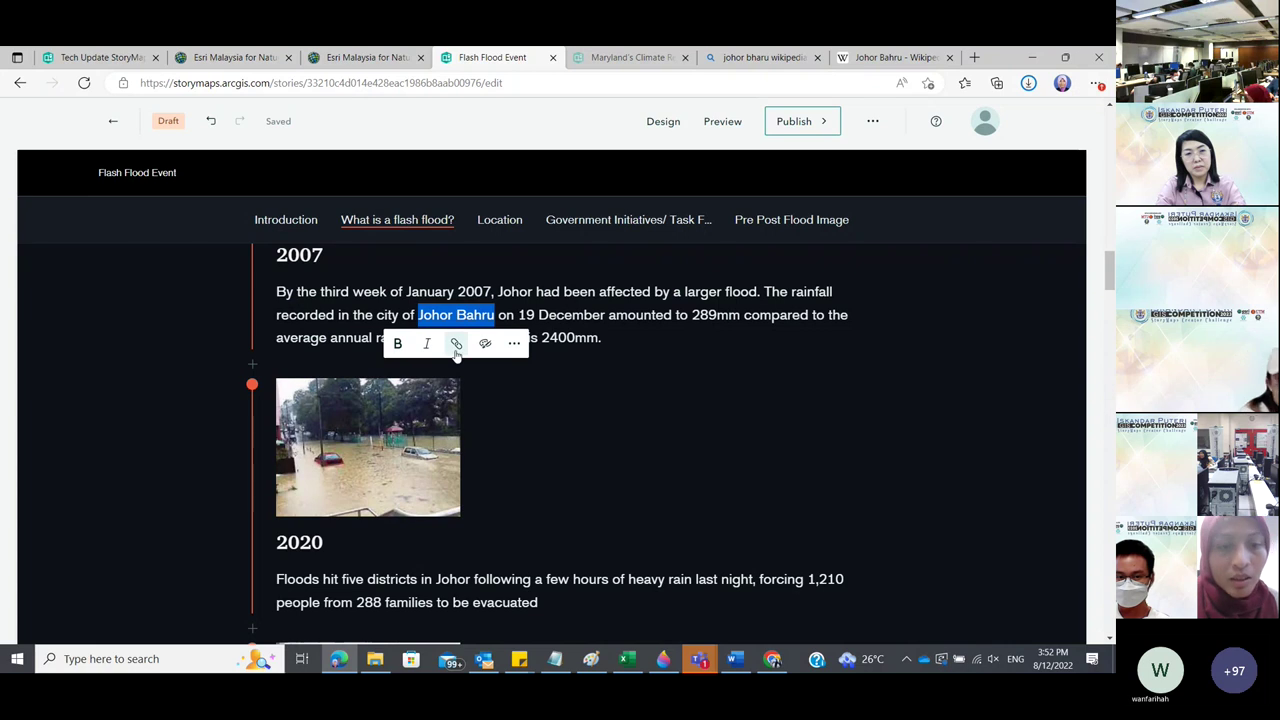
pyautogui.click(455, 344)
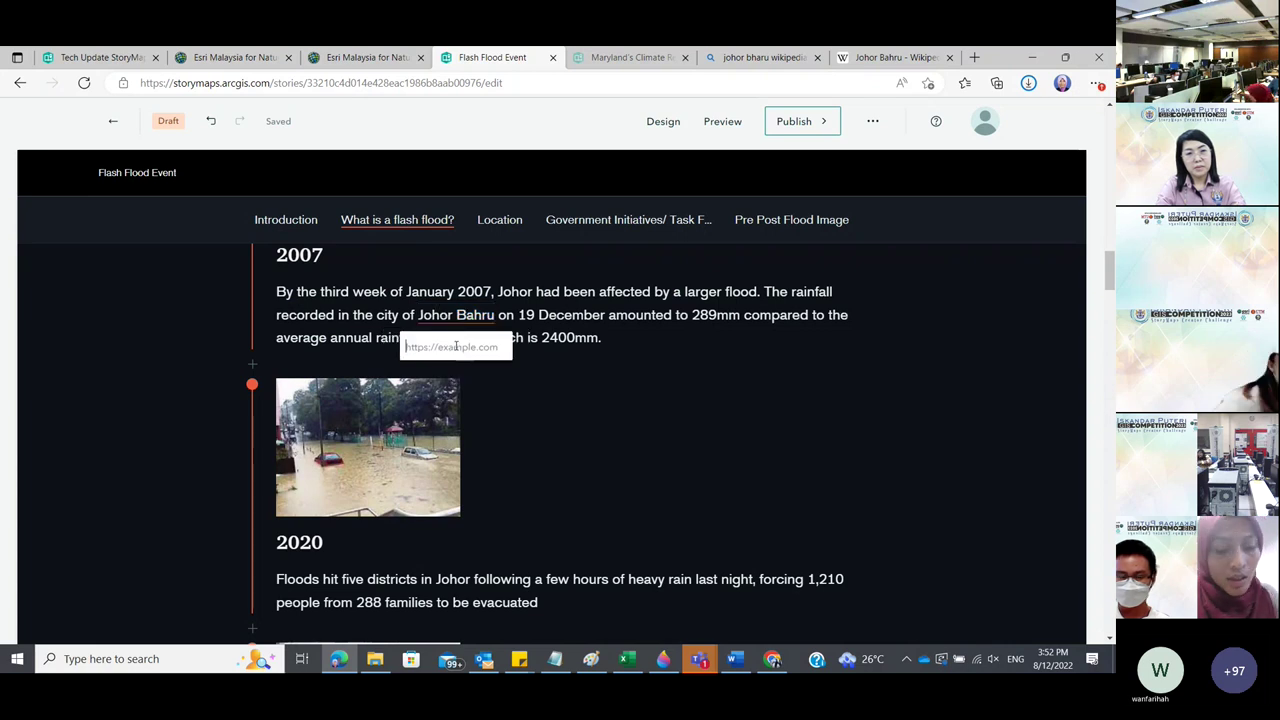
pyautogui.write('https://en.wikipedia.org/wiki/Johor_Bahru')
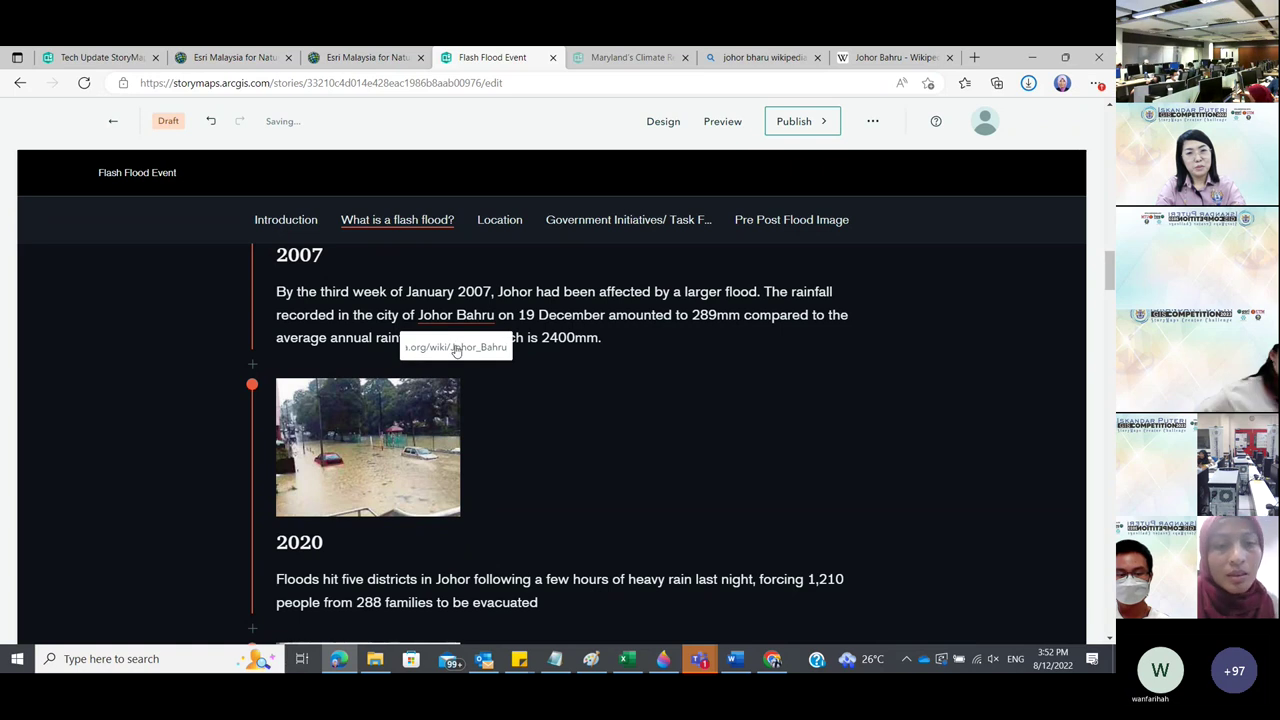
pyautogui.press('Return')
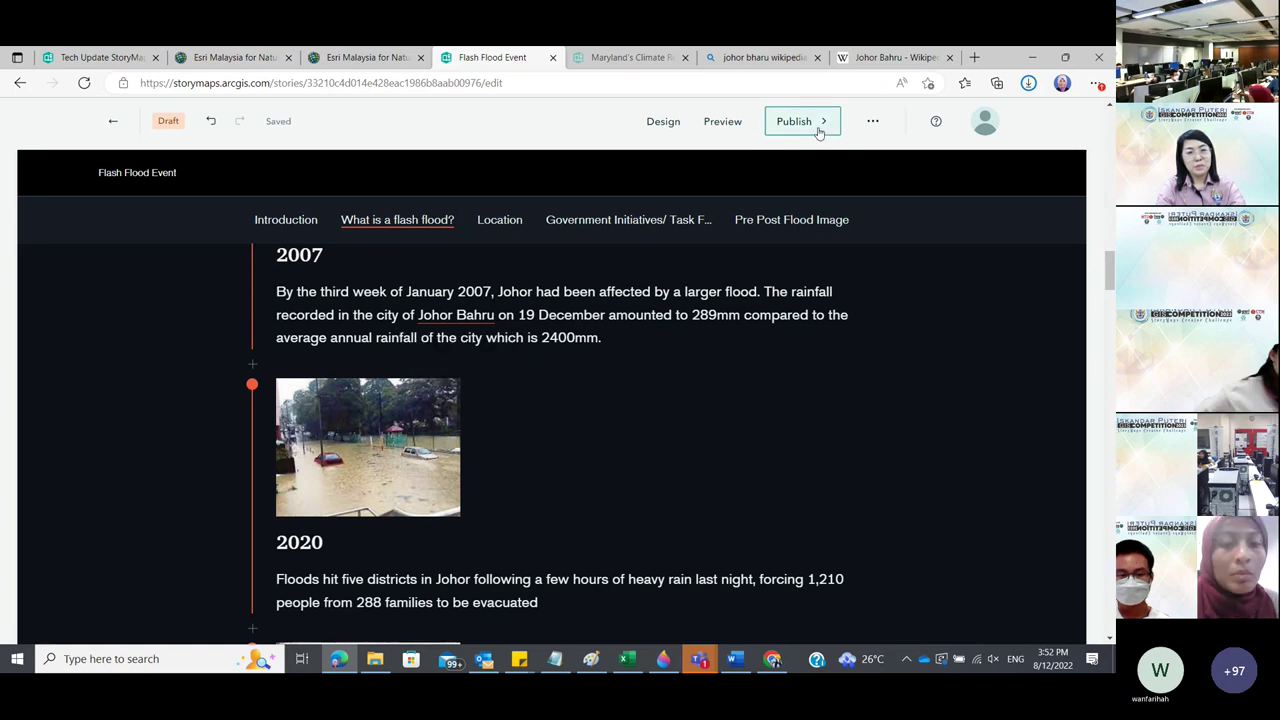
pyautogui.click(453, 321)
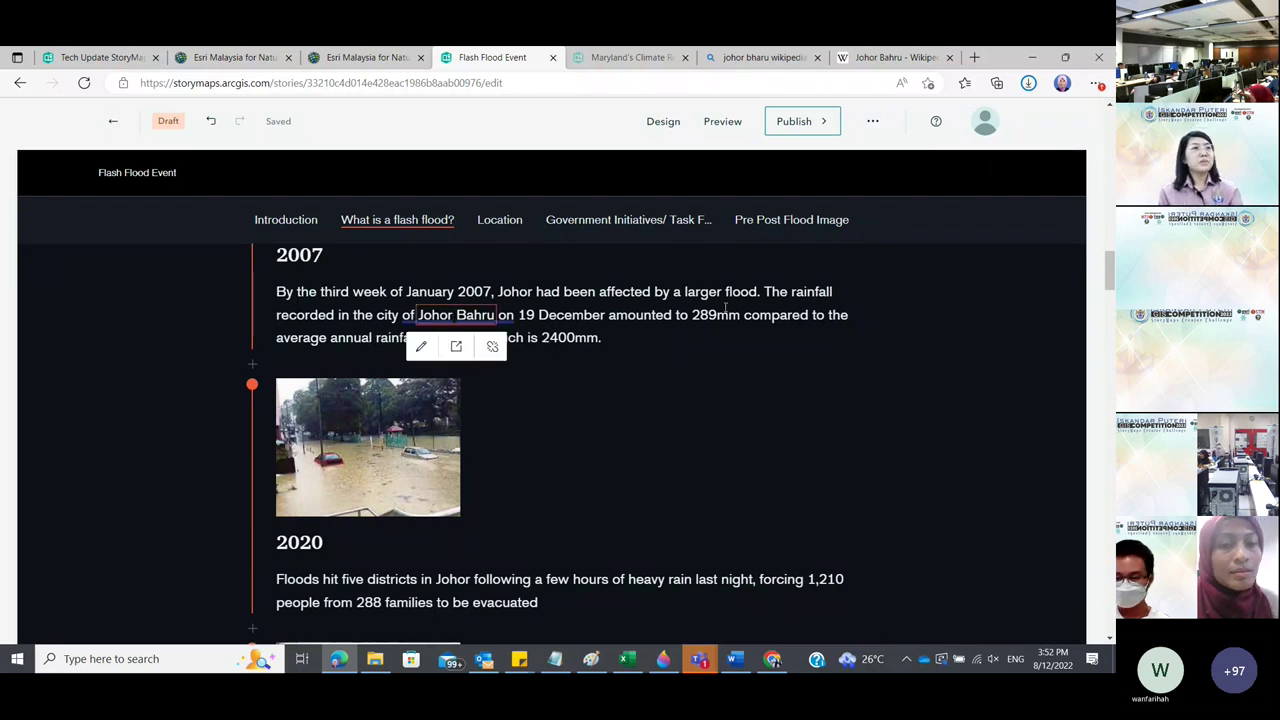
# Check the resource list in DEMO_MBIP in Word and start an empty paragraph below "Helpful Resources (Heading)" in the story.
pyautogui.scroll(-1, 725, 307)
pyautogui.scroll(-5, 725, 307)
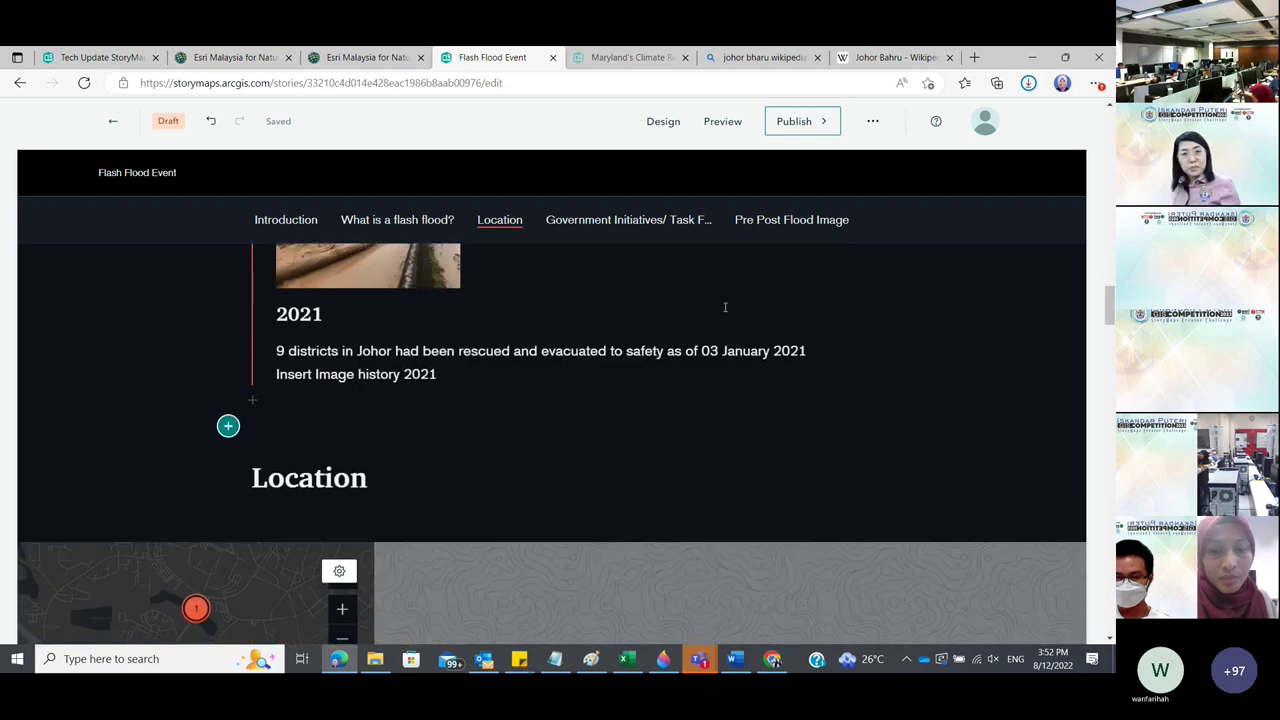
pyautogui.scroll(-5, 725, 307)
pyautogui.scroll(-6, 725, 307)
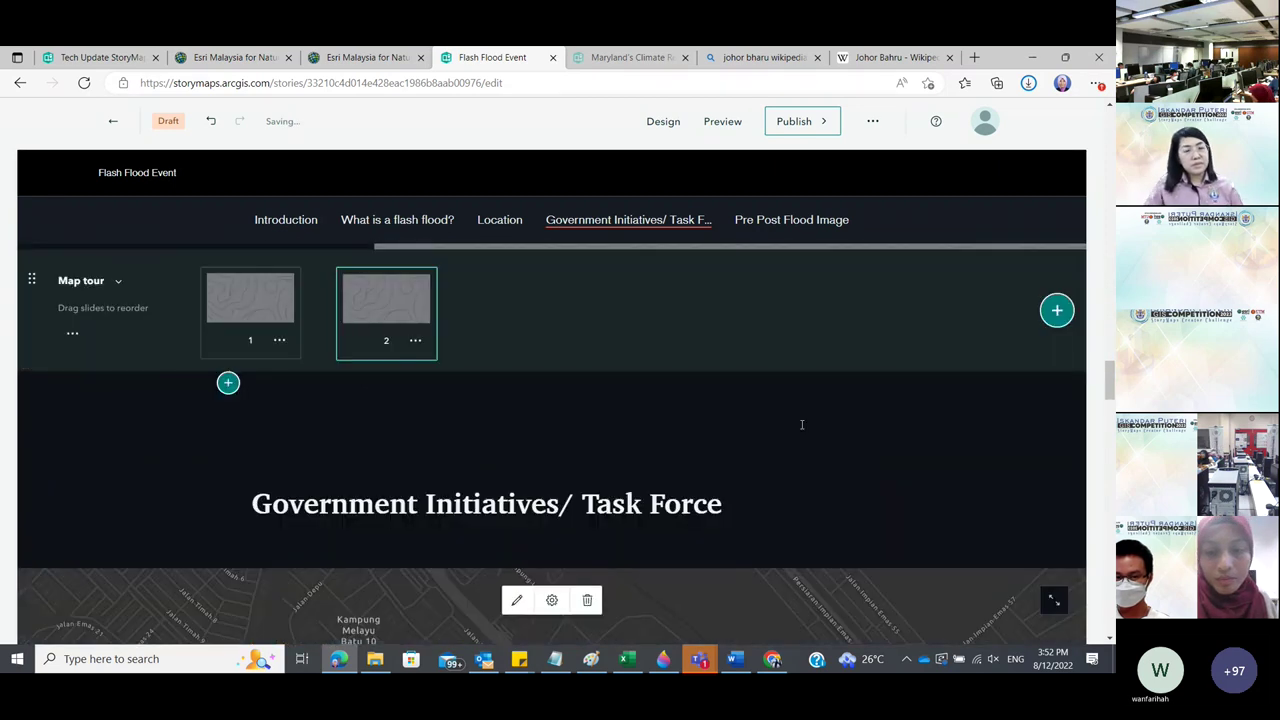
pyautogui.scroll(-6, 801, 429)
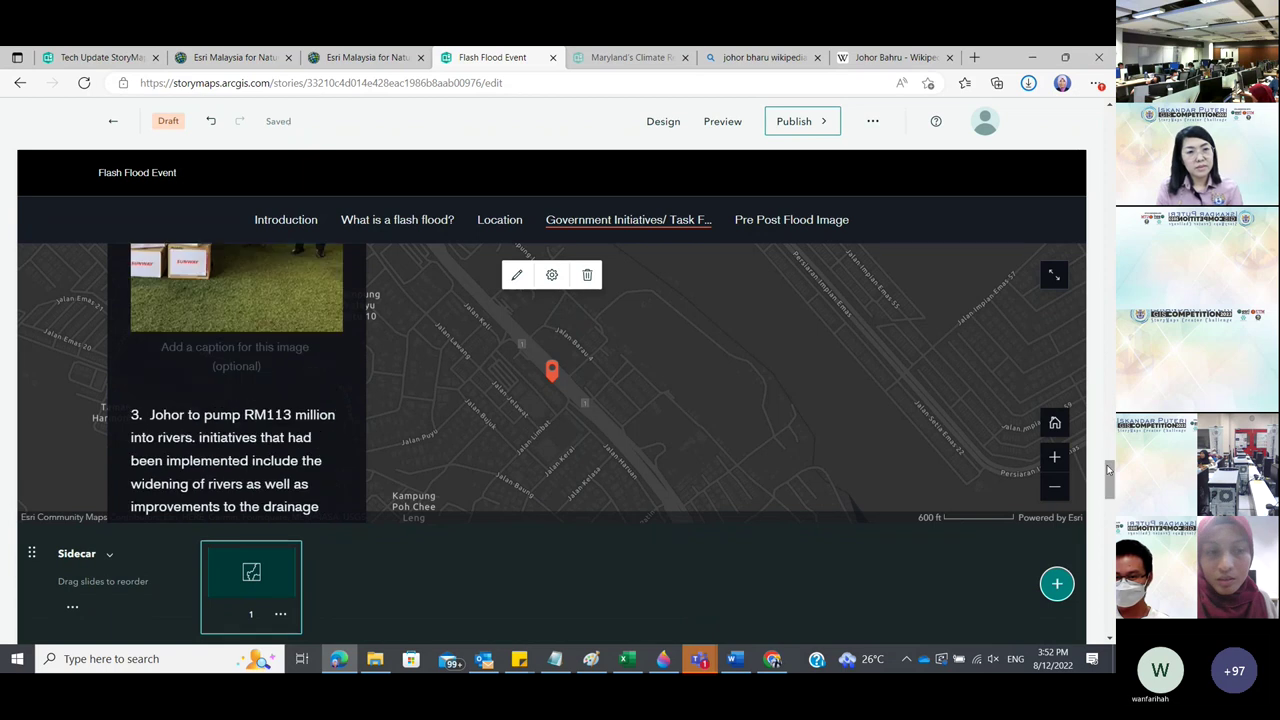
pyautogui.scroll(-10, 1108, 470)
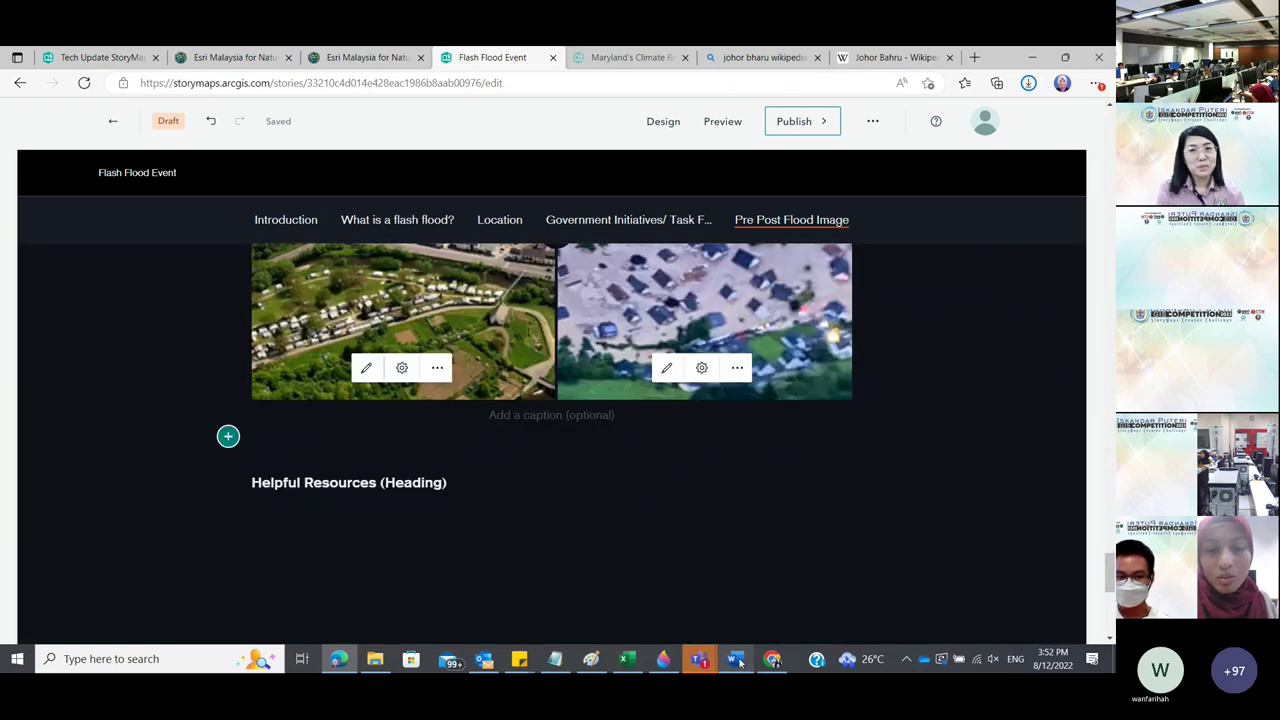
pyautogui.moveTo(737, 662)
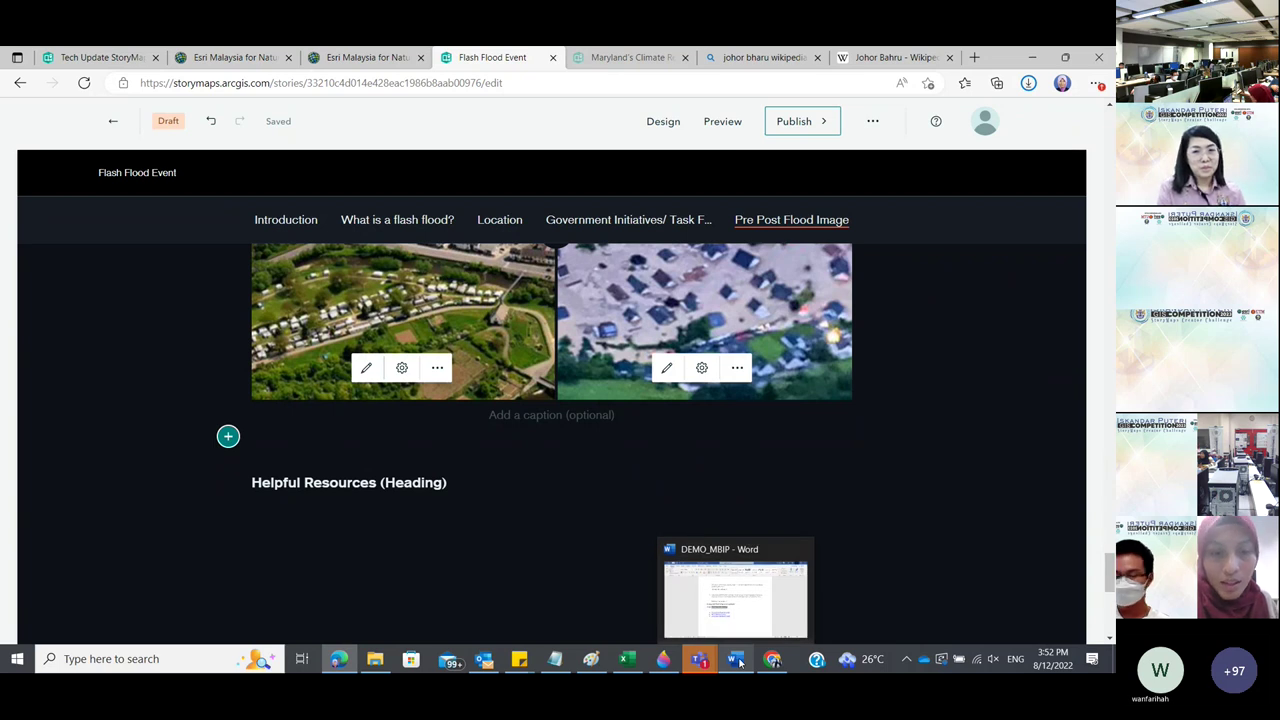
pyautogui.click(739, 663)
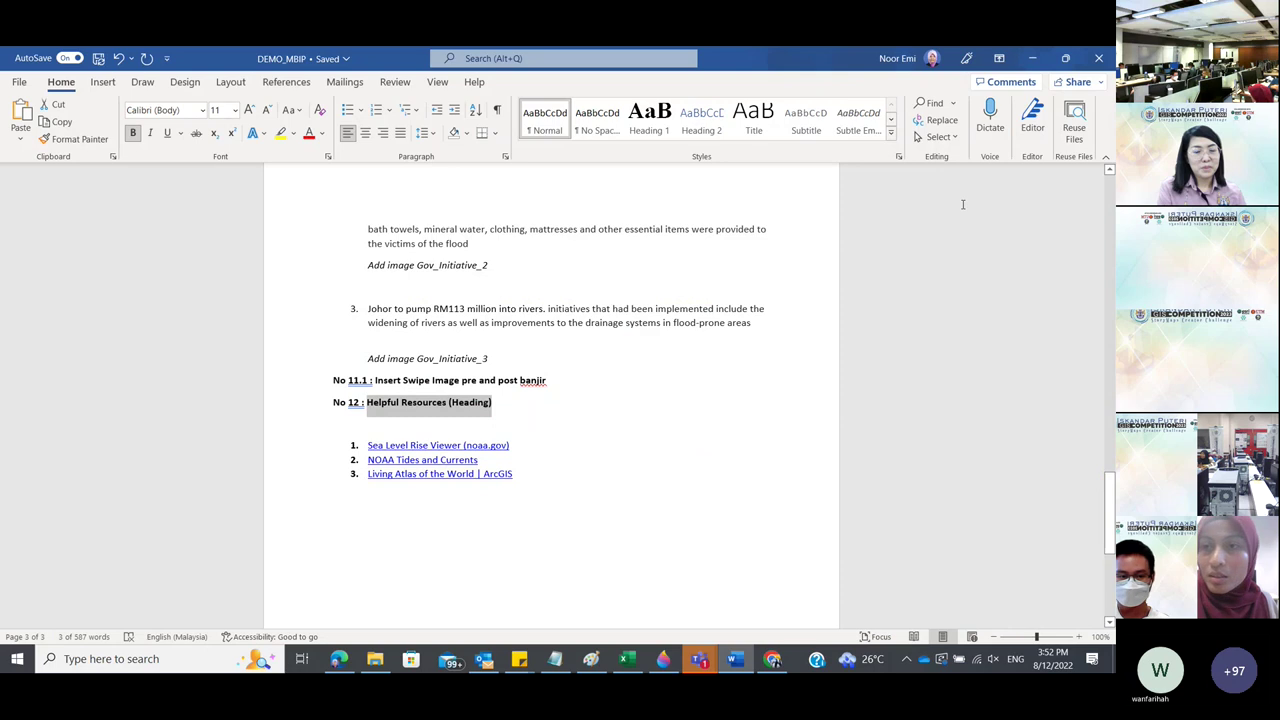
pyautogui.hotkey('alt', 'Tab')
pyautogui.click(228, 506)
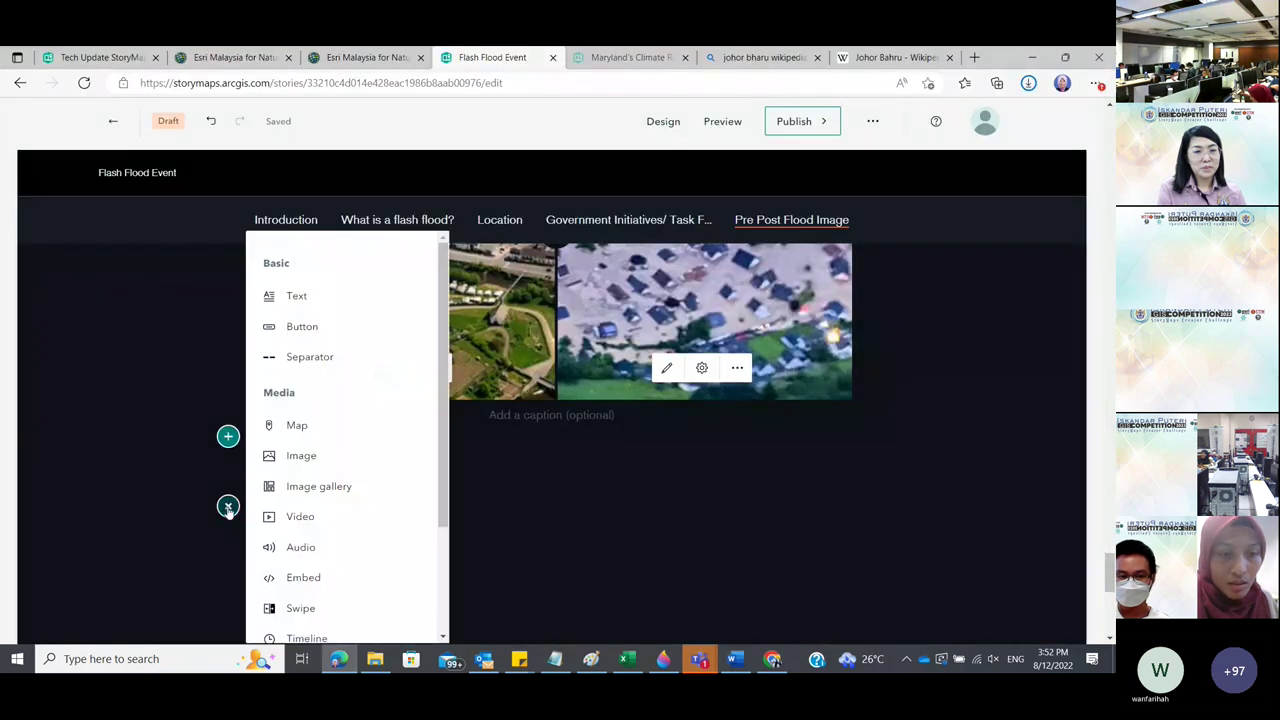
pyautogui.click(228, 506)
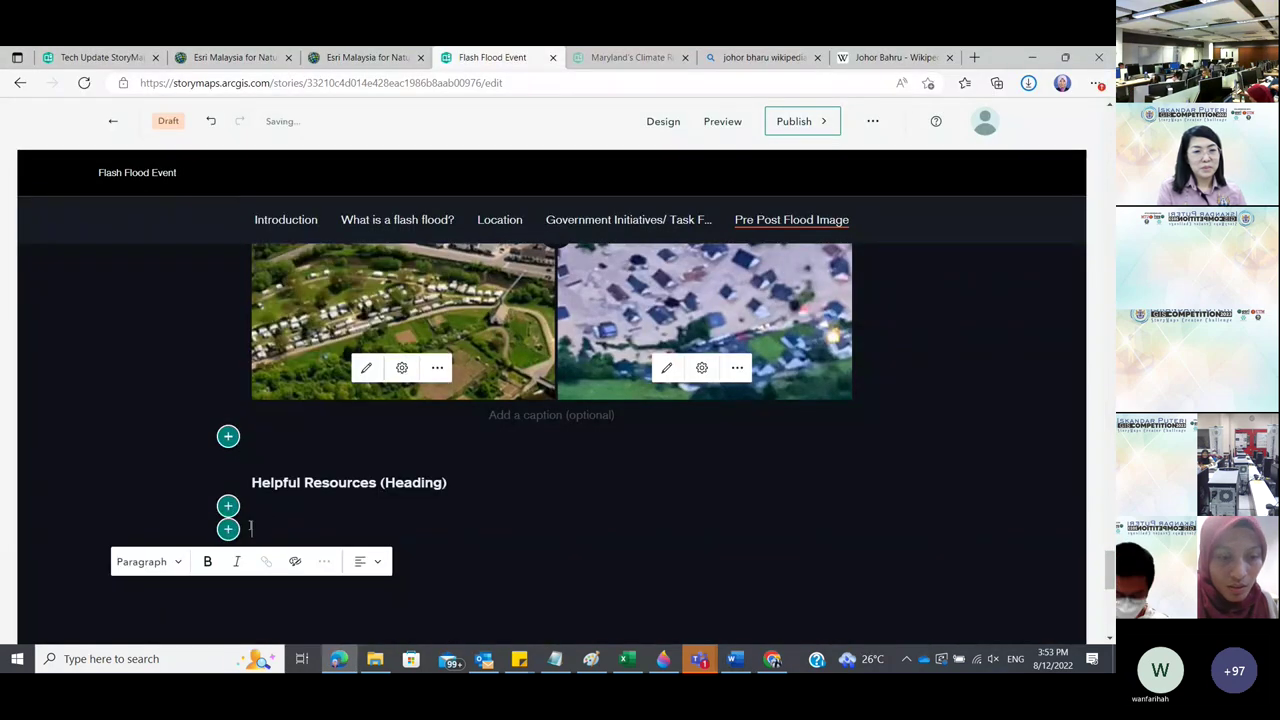
# Copy the words "Sea Level Rise Viewer" from the first resource in the DEMO_MBIP document in Word.
pyautogui.click(735, 660)
pyautogui.click(487, 446)
pyautogui.moveTo(487, 446); pyautogui.dragTo(355, 446)
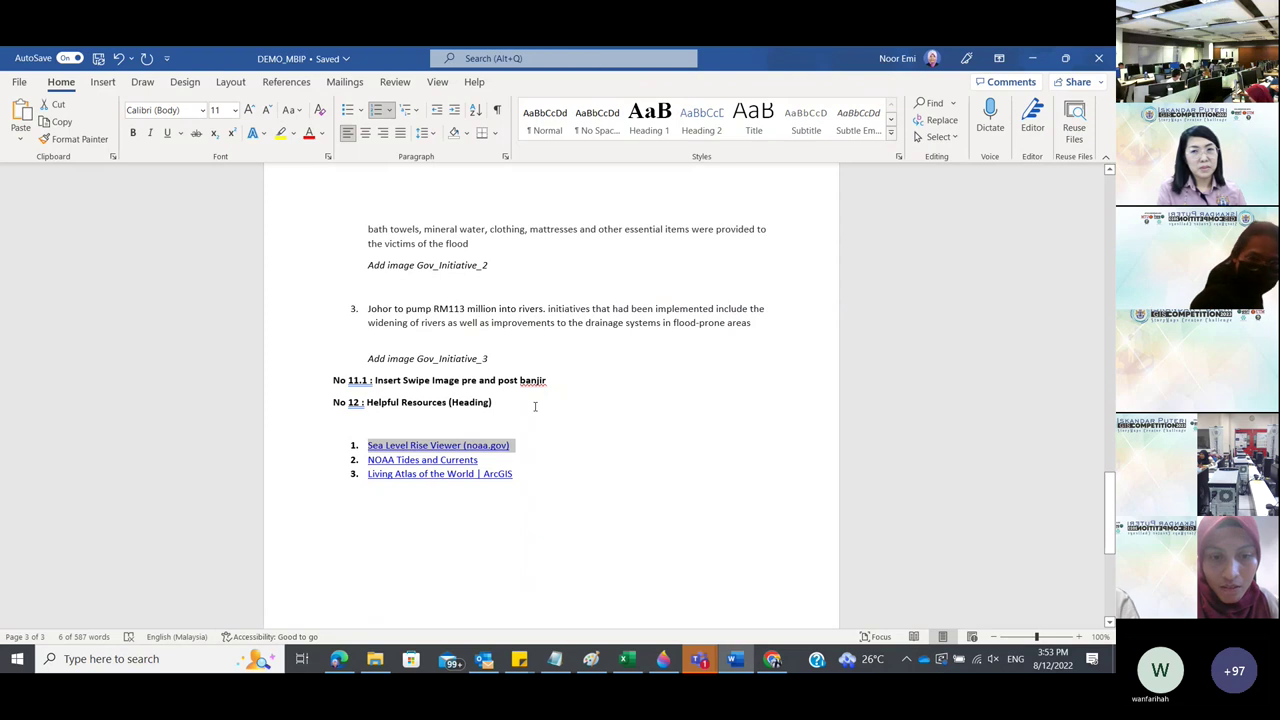
pyautogui.click(490, 451)
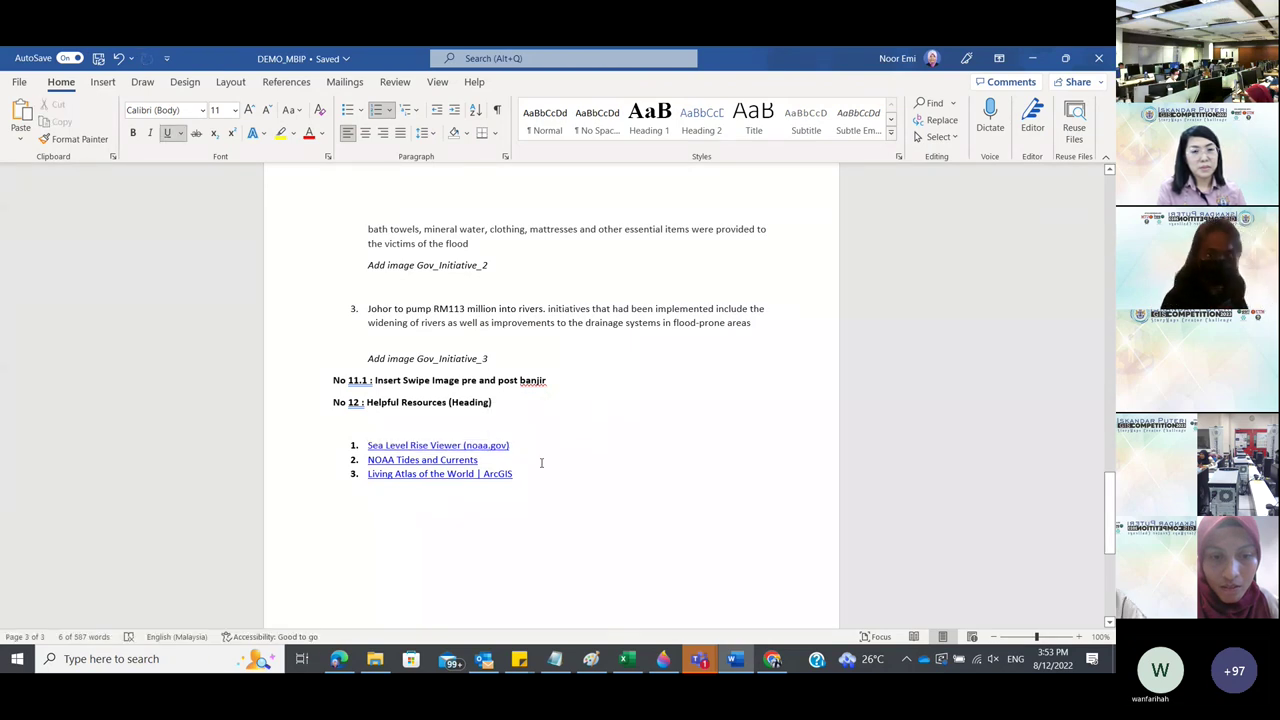
pyautogui.moveTo(383, 446); pyautogui.dragTo(460, 446)
pyautogui.hotkey('ctrl', 'c')
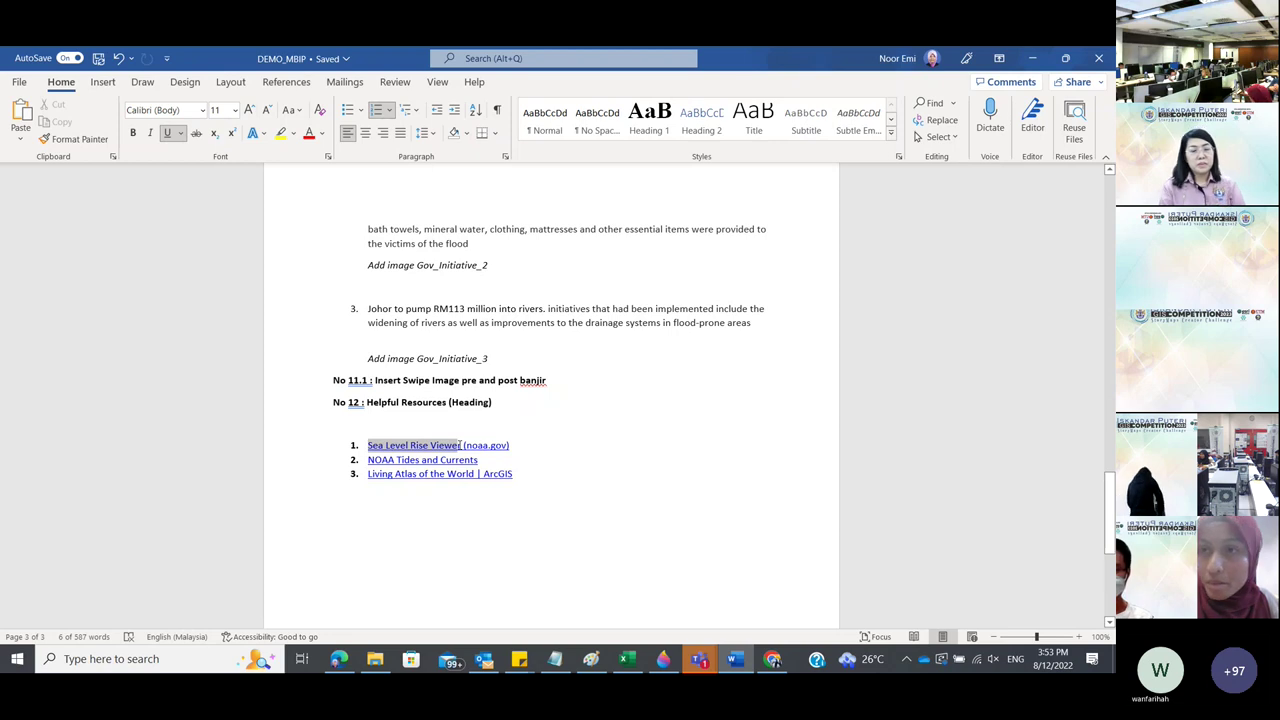
# Paste "Sea Level Rise Viewer" as a new paragraph below "Helpful Resources (Heading)" in the story.
pyautogui.click(1033, 57)
pyautogui.click(258, 508)
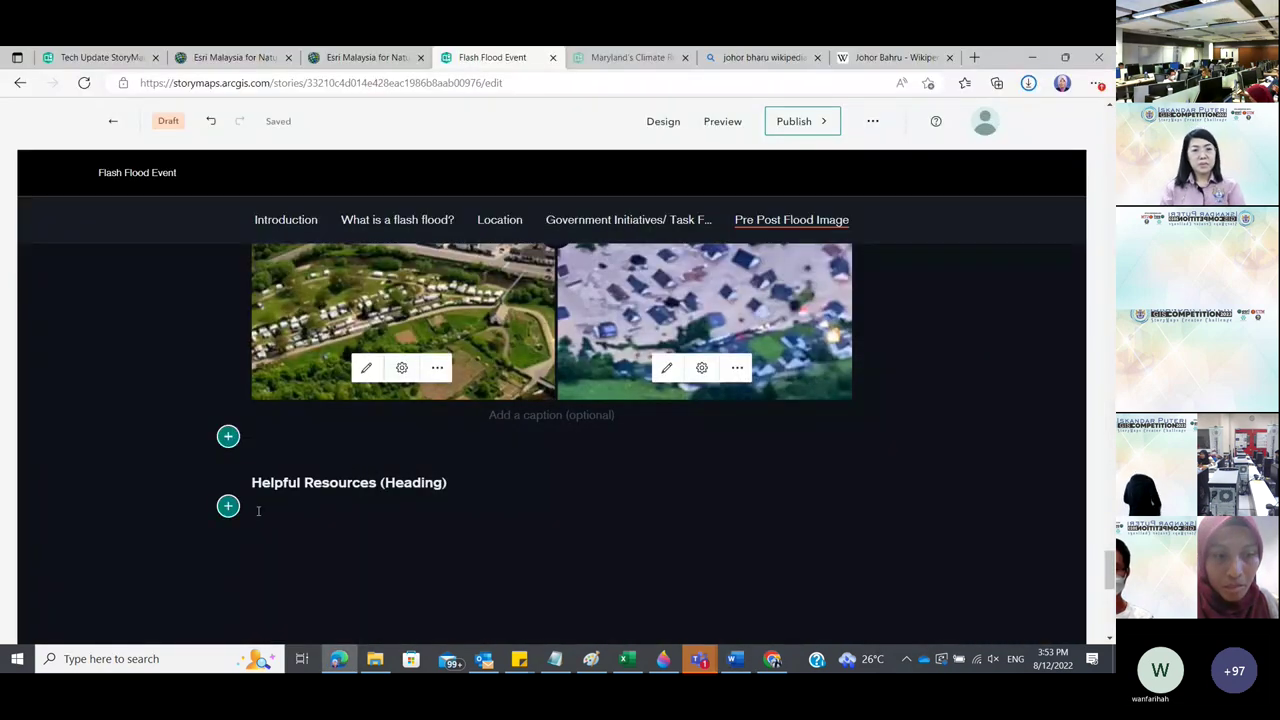
pyautogui.click(228, 506)
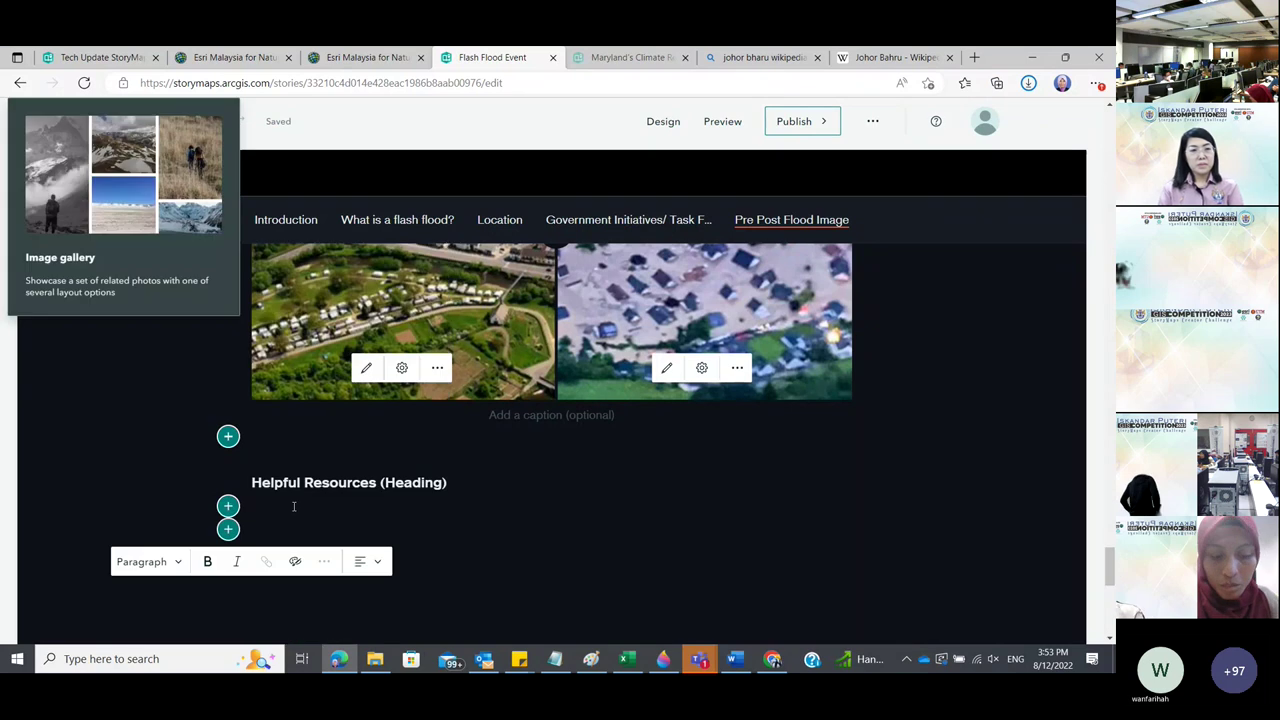
pyautogui.click(291, 506)
pyautogui.hotkey('ctrl', 'v')
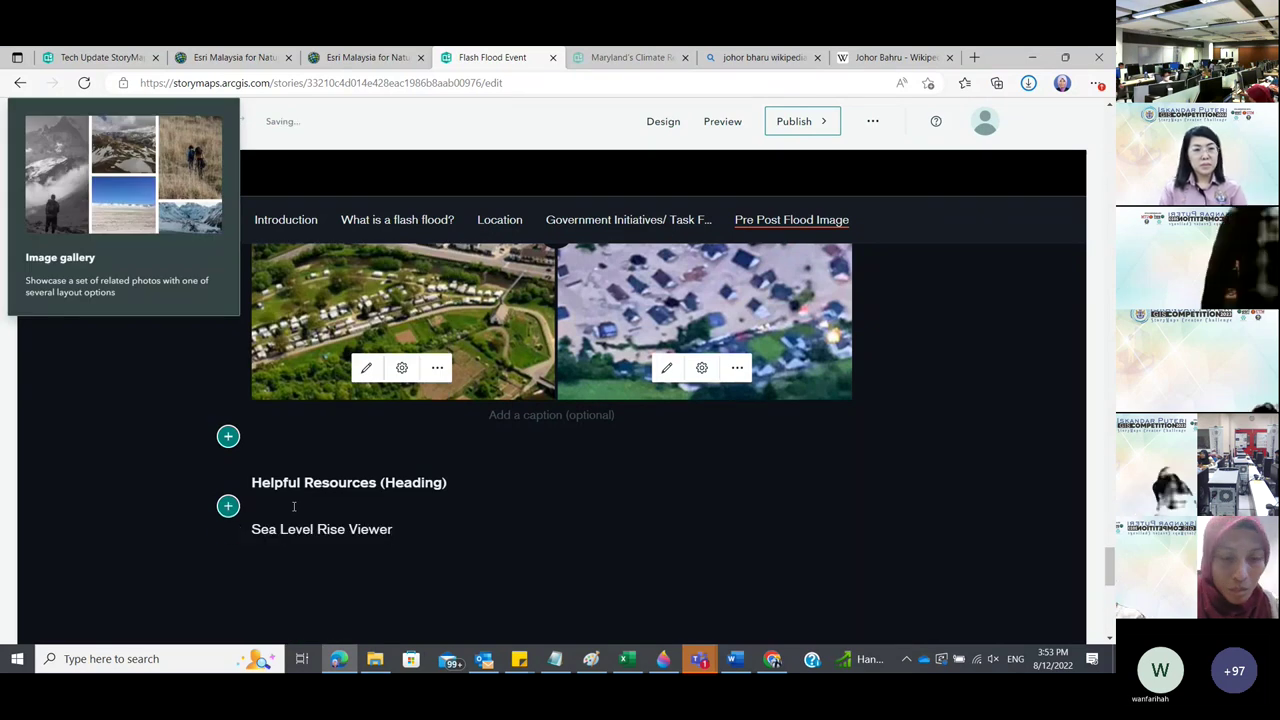
pyautogui.moveTo(395, 530); pyautogui.dragTo(251, 529)
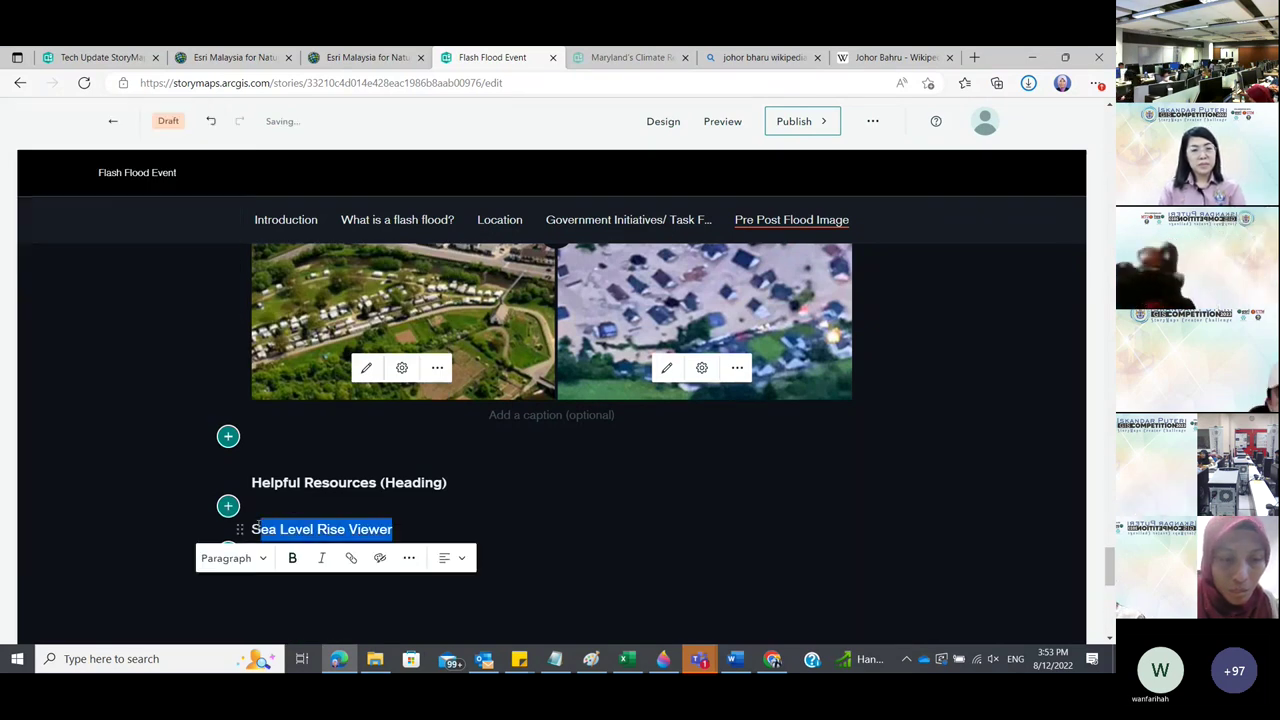
pyautogui.click(350, 558)
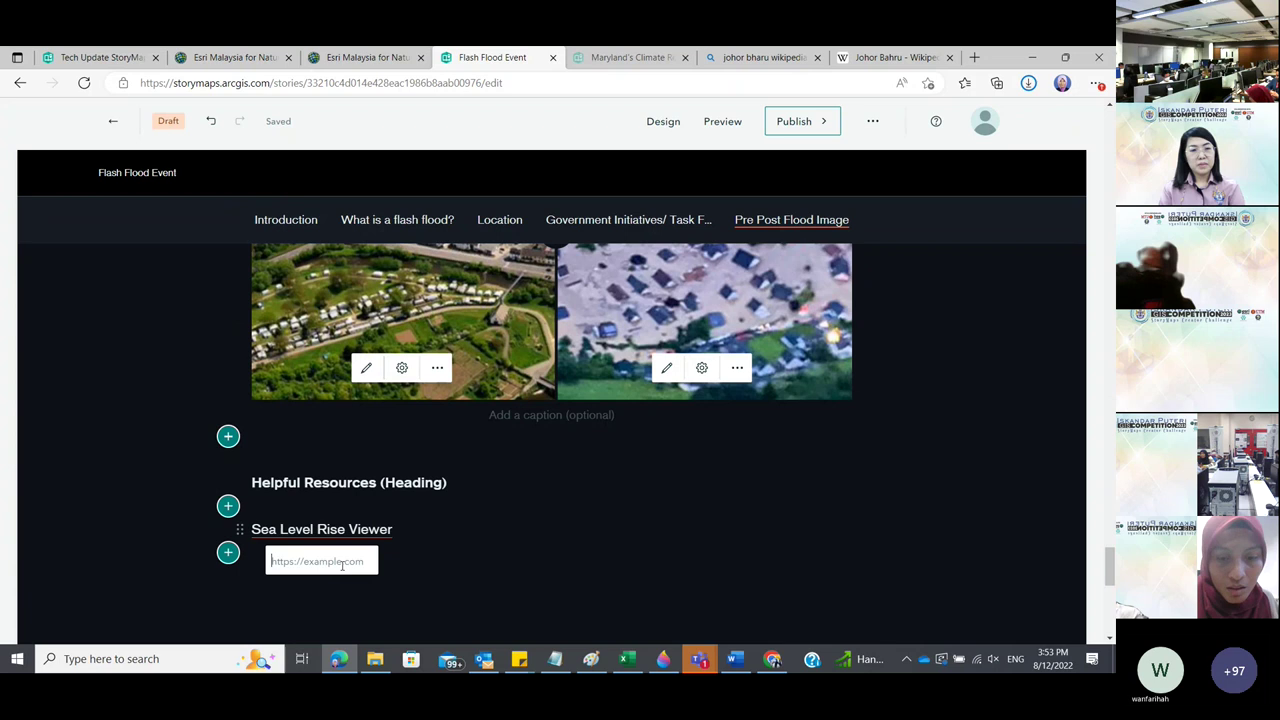
pyautogui.click(731, 665)
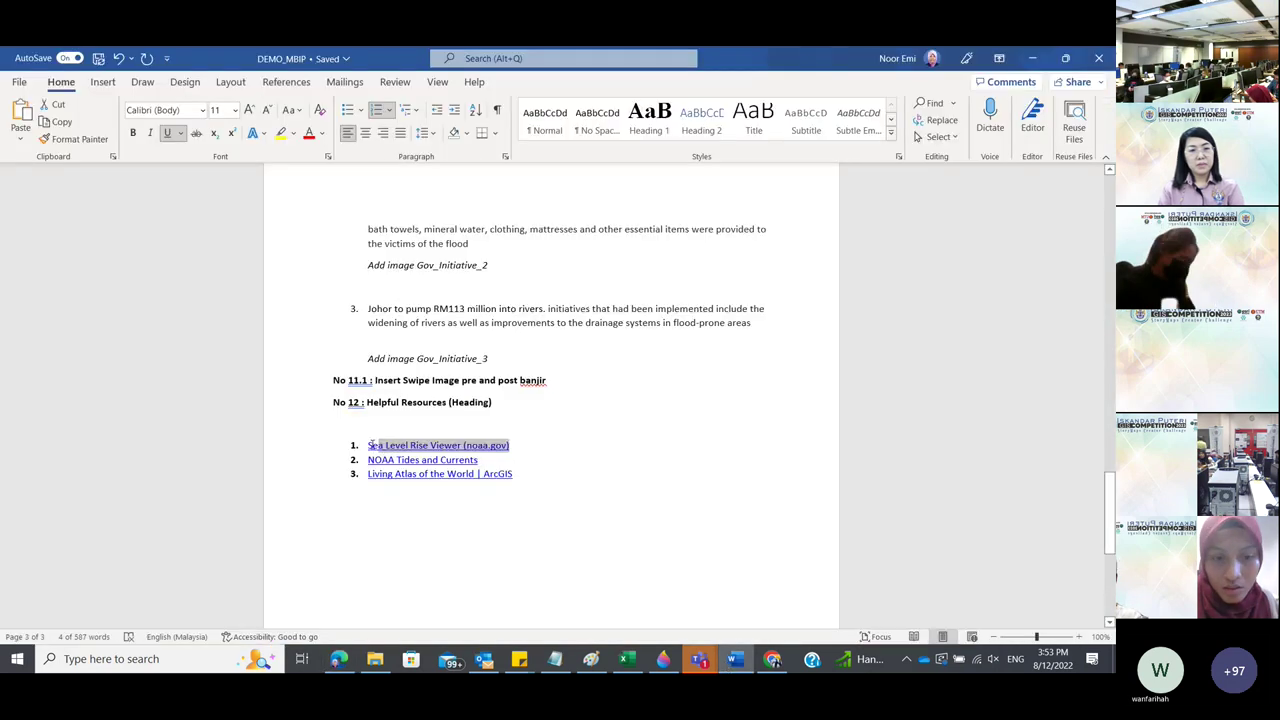
pyautogui.keyDown('ctrl'); pyautogui.click(484, 452); pyautogui.keyUp('ctrl')
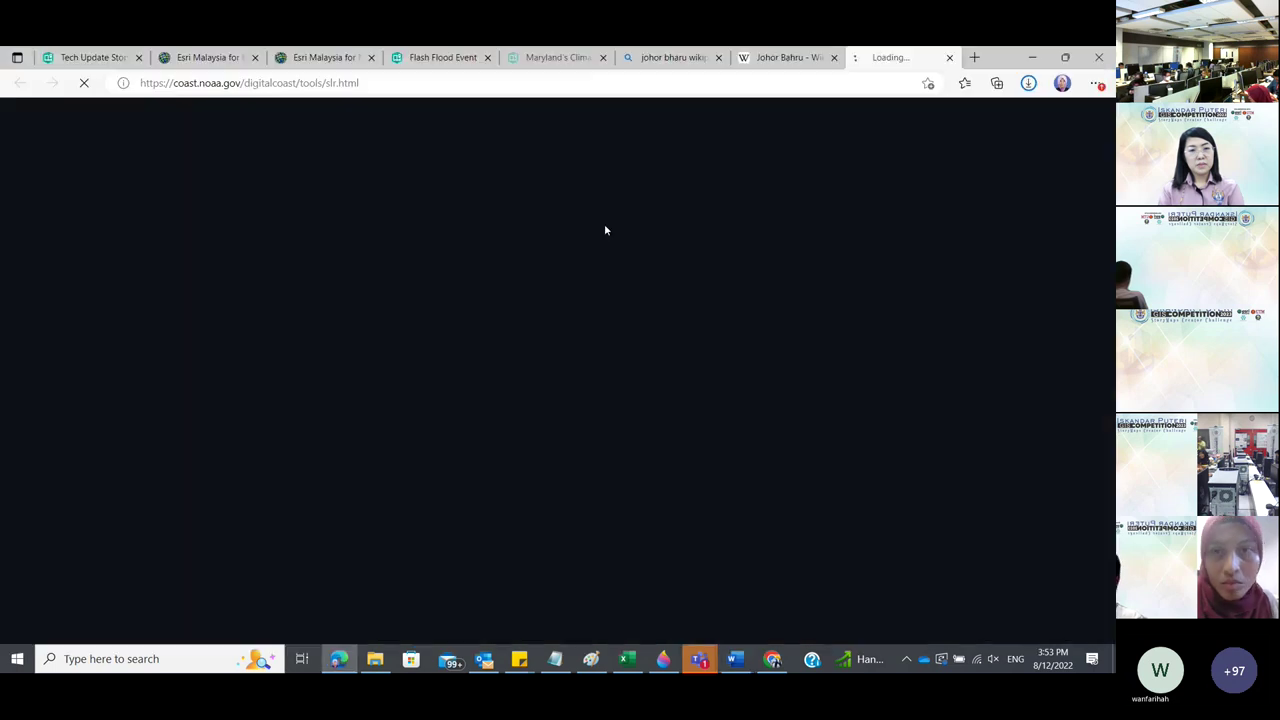
pyautogui.click(775, 83)
pyautogui.hotkey('ctrl', 'c')
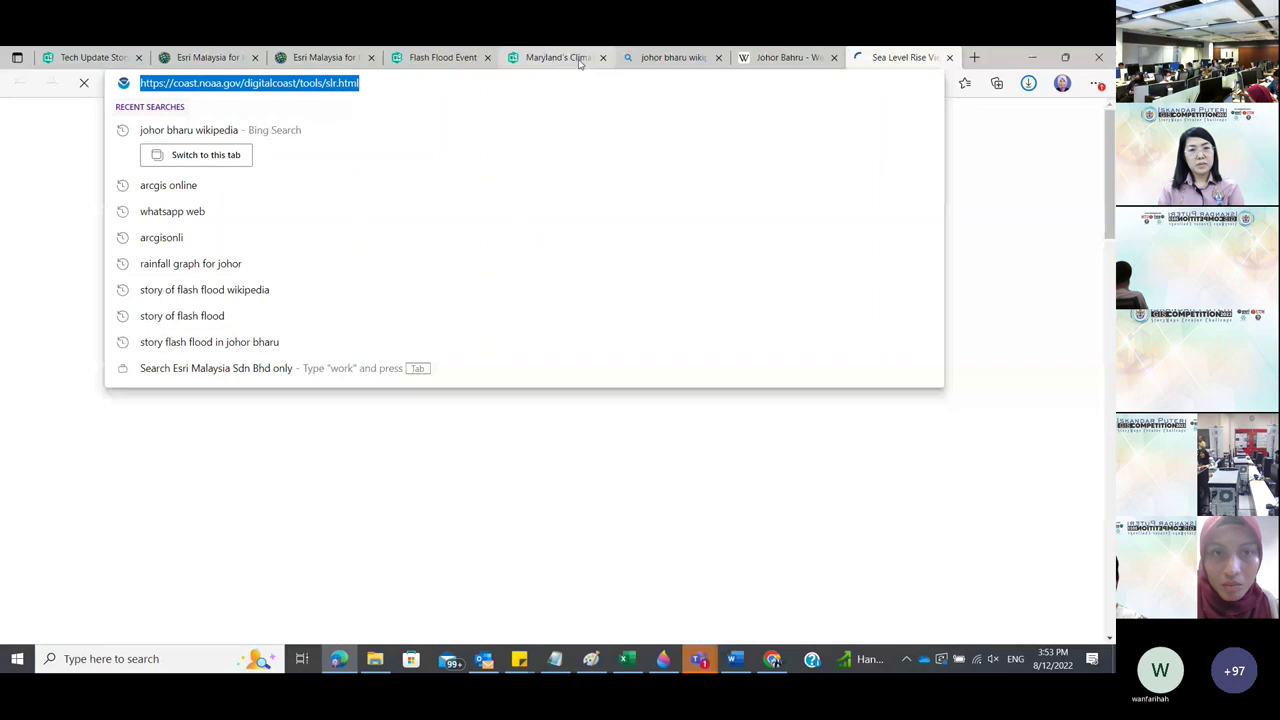
pyautogui.click(443, 57)
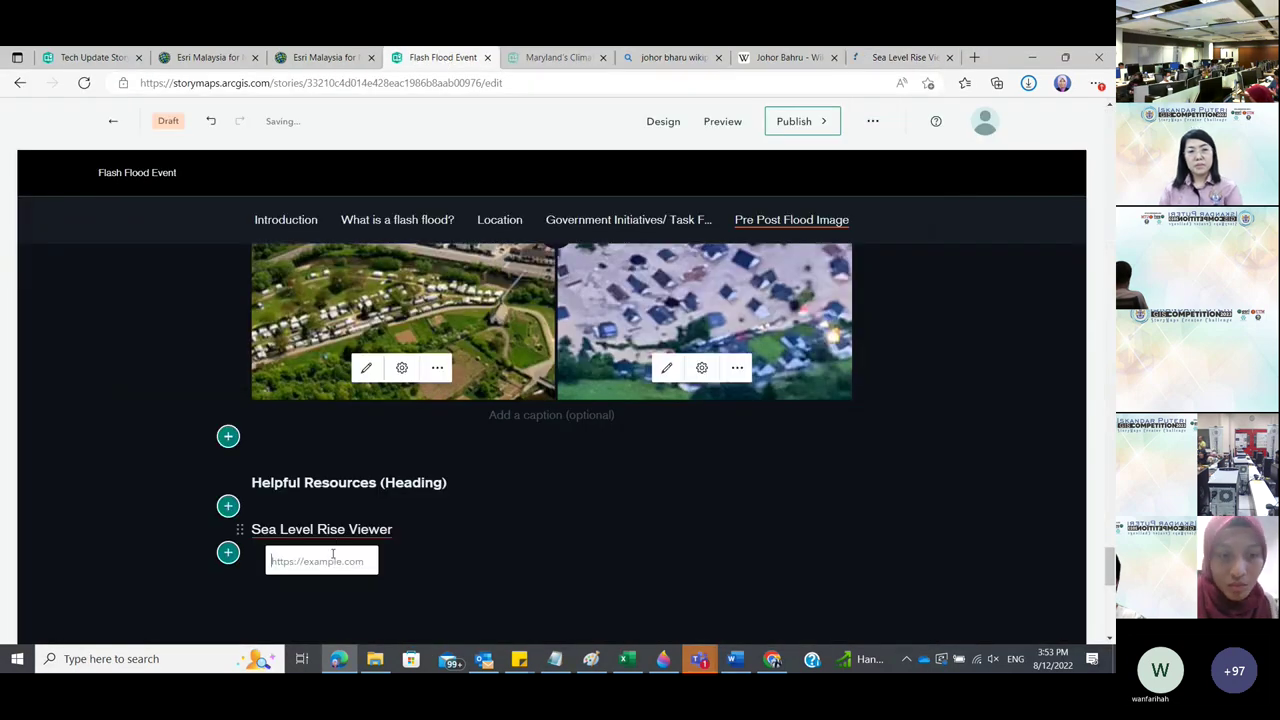
pyautogui.hotkey('ctrl', 'v')
pyautogui.press('Return')
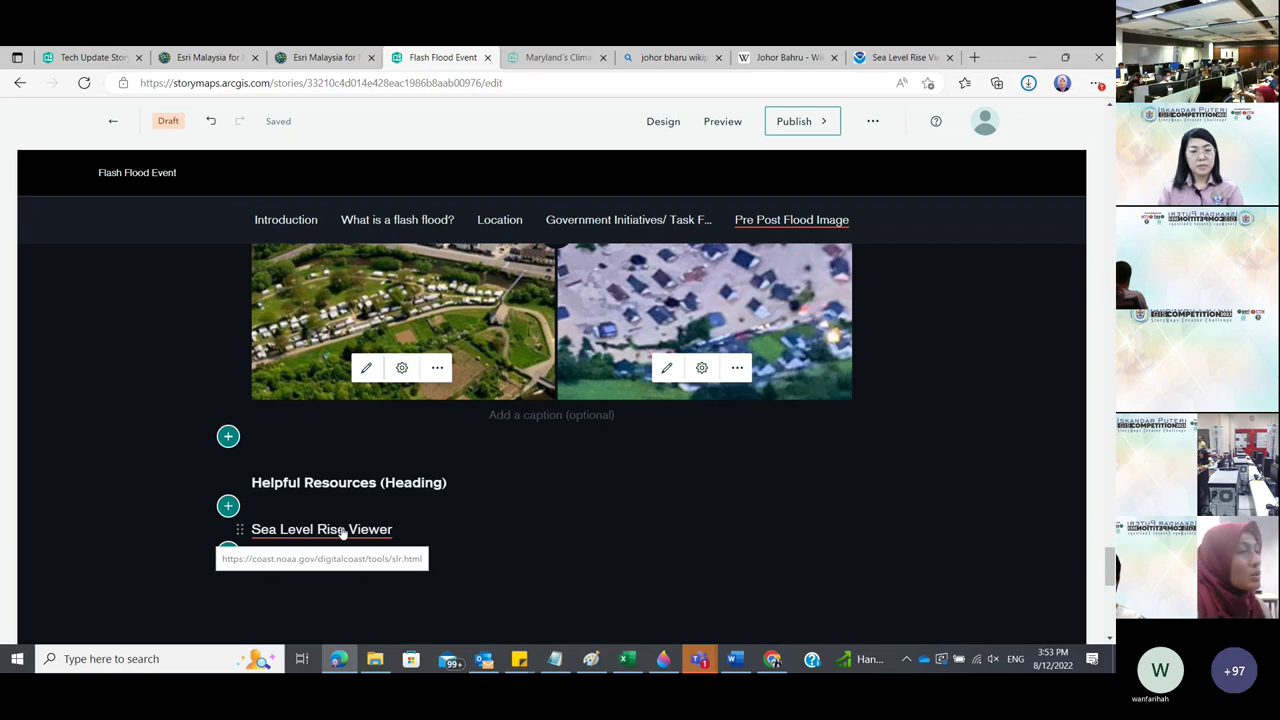
pyautogui.click(341, 532)
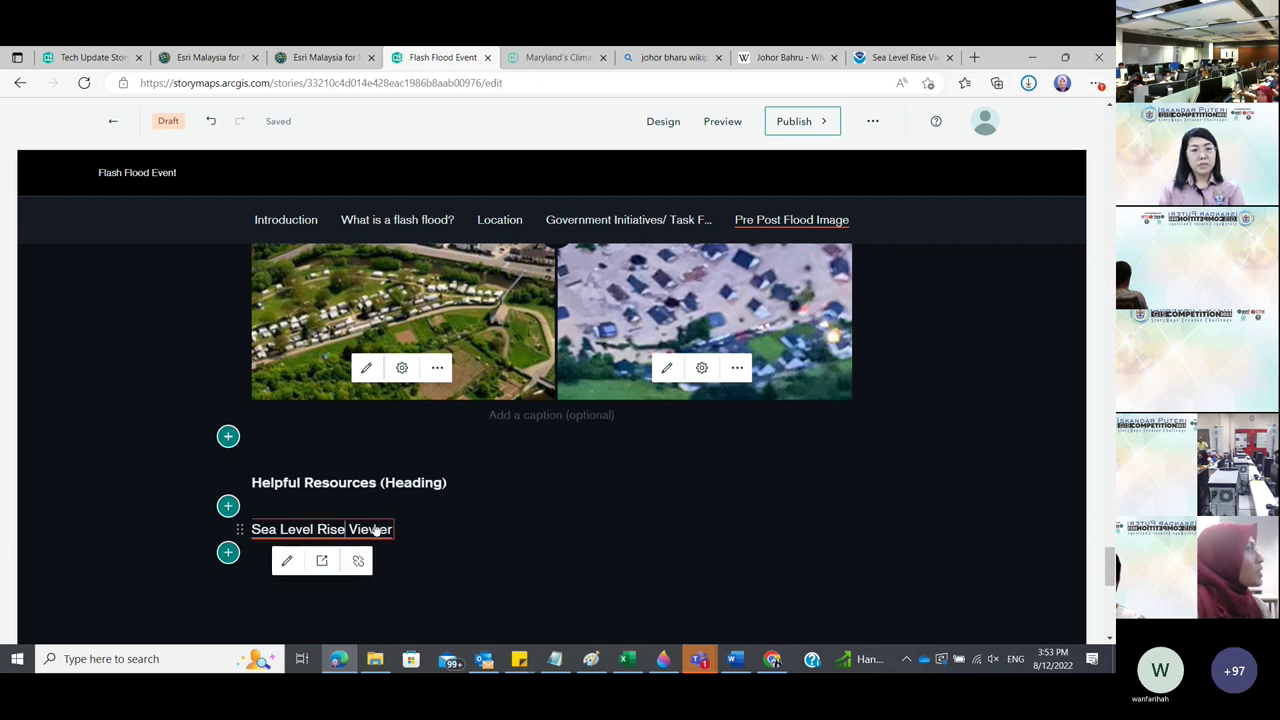
# Publish the Flash Flood Event story with Private sharing and review the published version down to Helpful Resources.
pyautogui.click(804, 121)
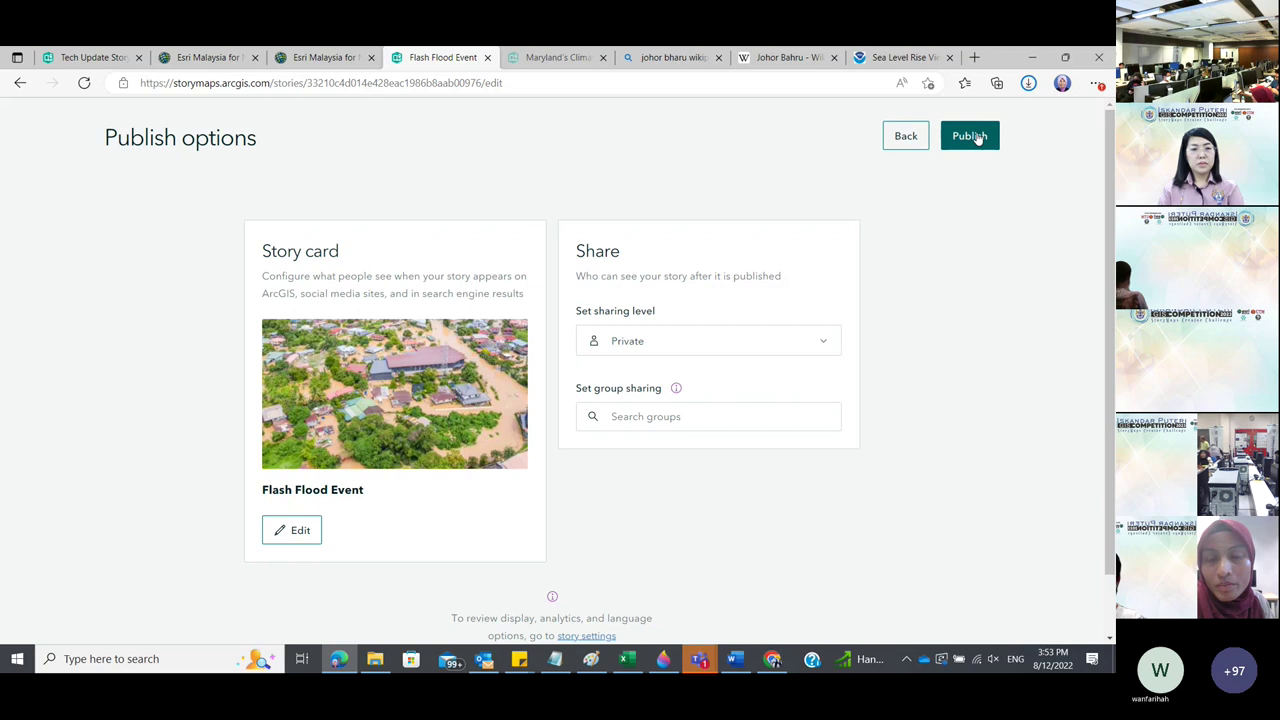
pyautogui.click(970, 136)
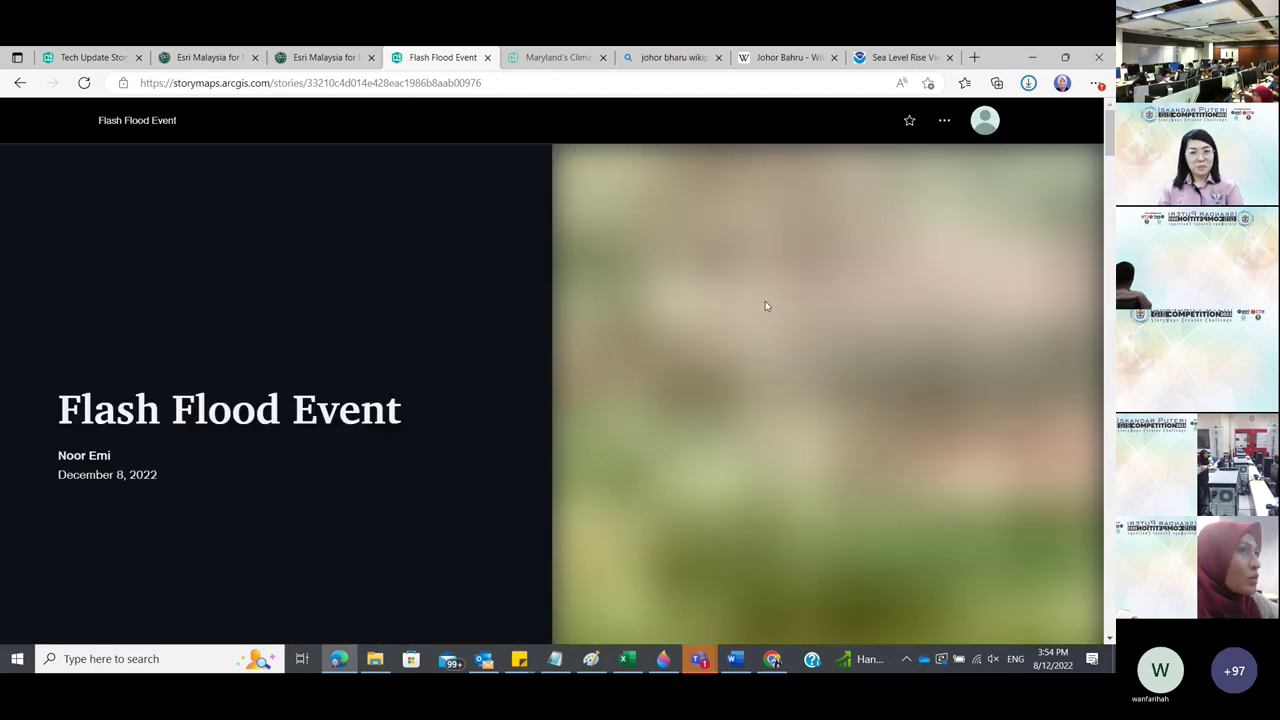
pyautogui.scroll(-5, 765, 306)
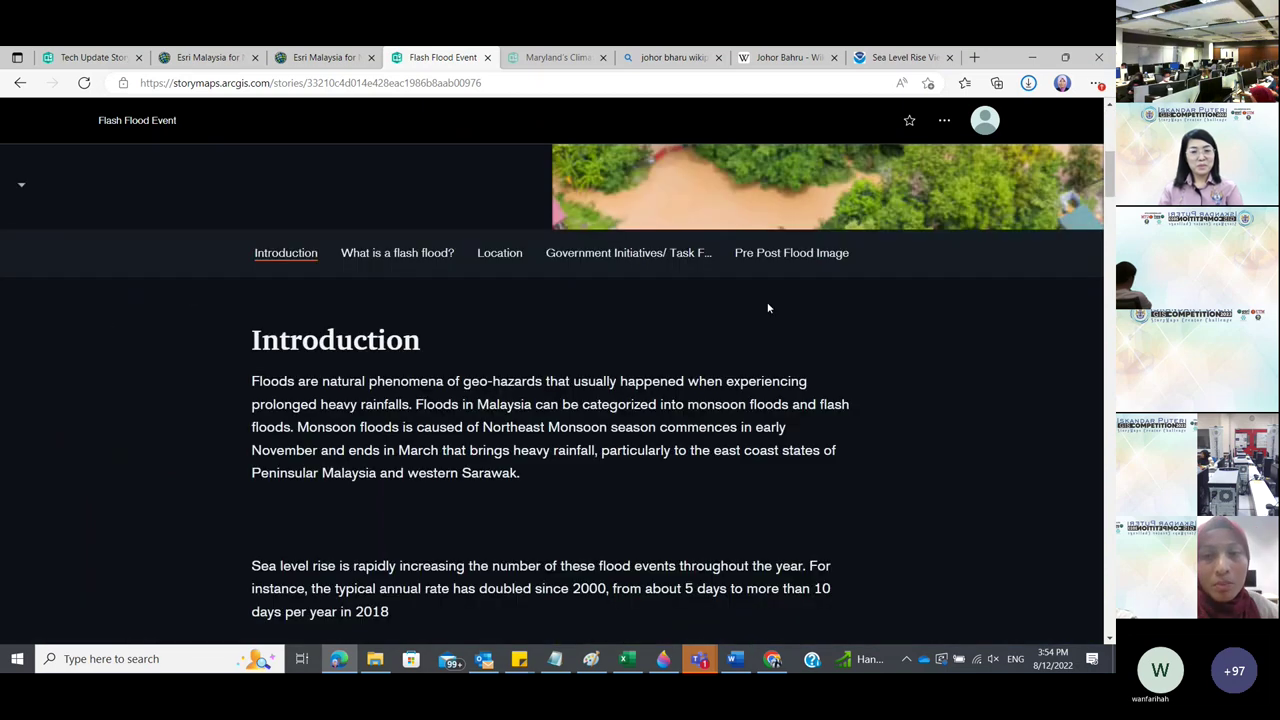
pyautogui.scroll(-10, 768, 308)
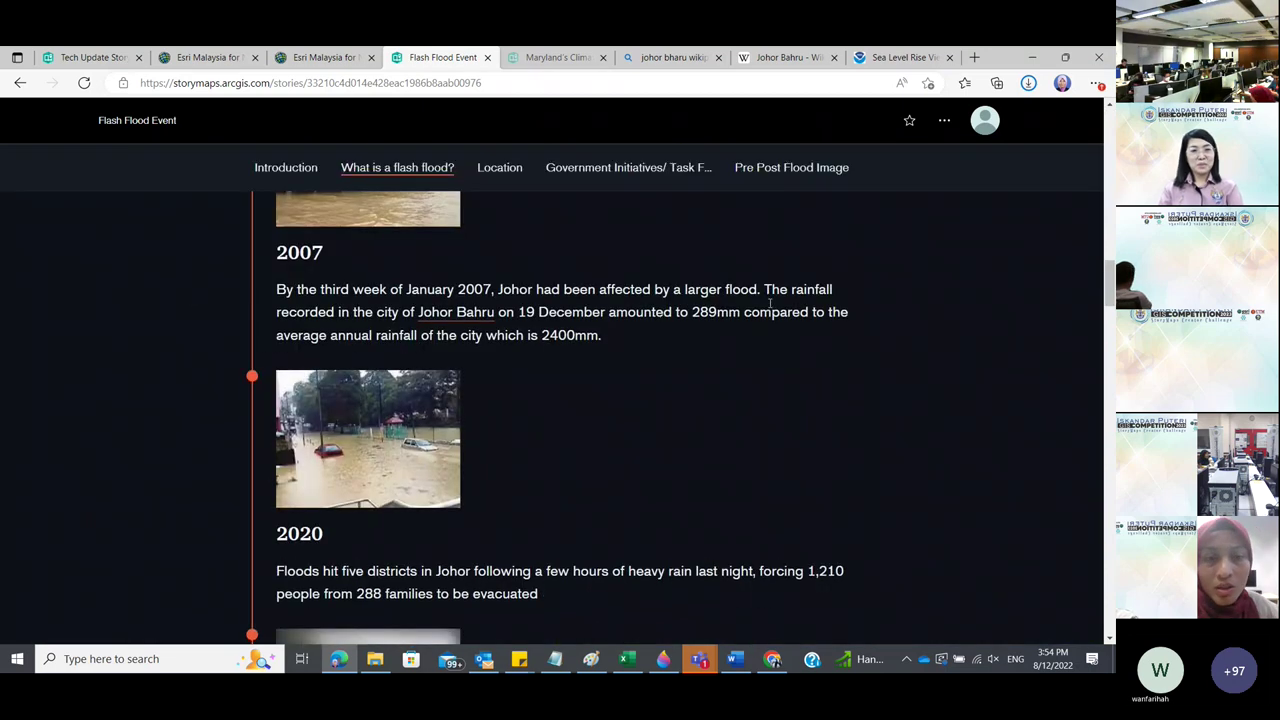
pyautogui.scroll(-10, 768, 308)
pyautogui.scroll(-2, 770, 308)
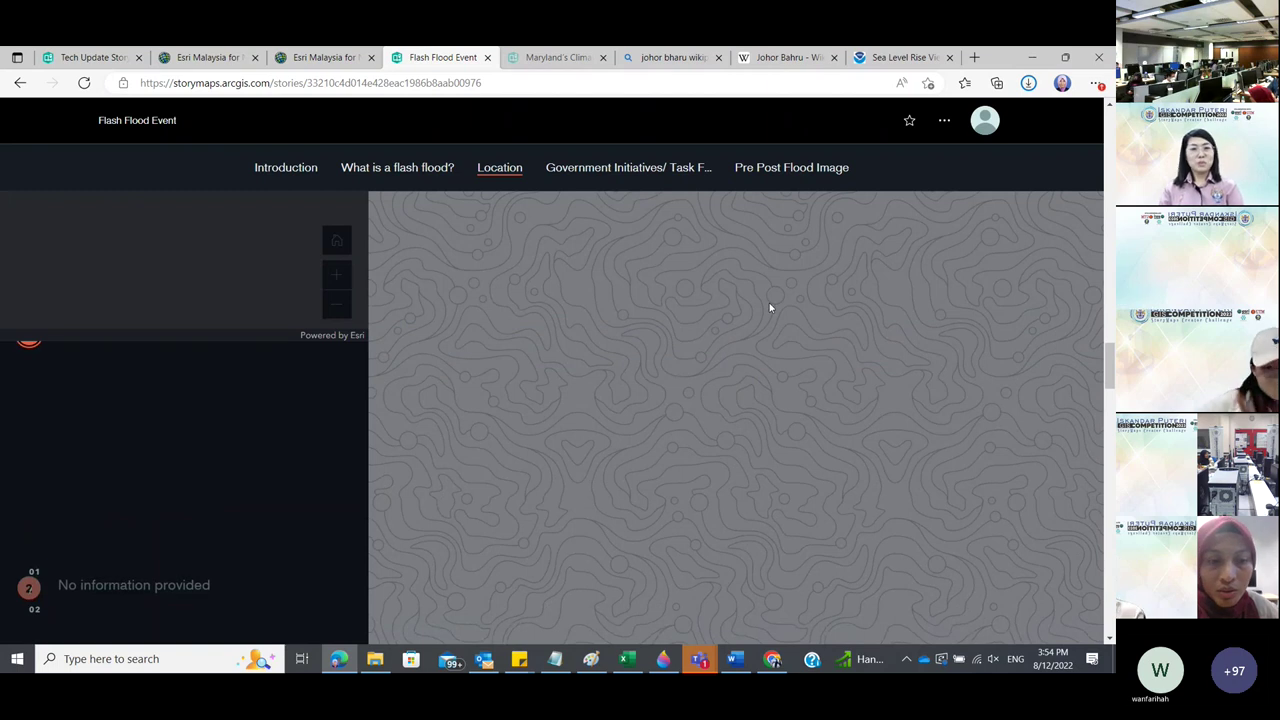
pyautogui.scroll(-10, 769, 309)
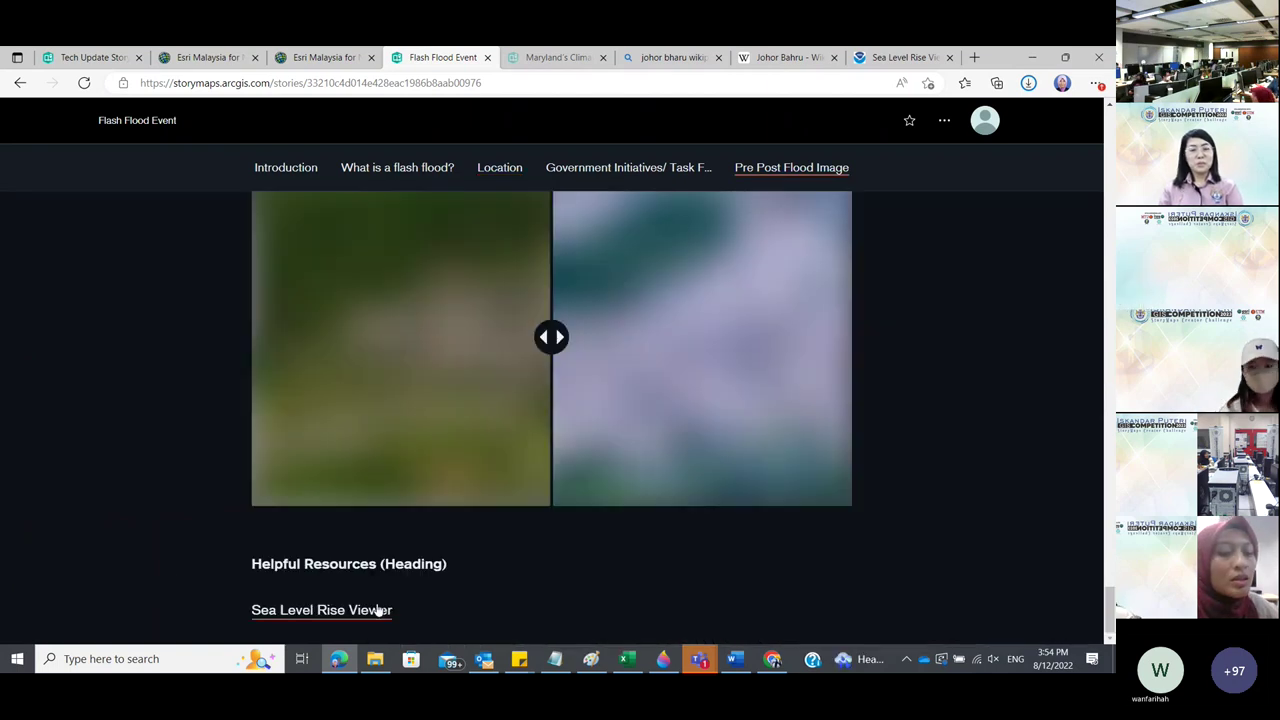
# Test the Sea Level Rise Viewer link in the published story, and return to the story's cover.
pyautogui.click(374, 614)
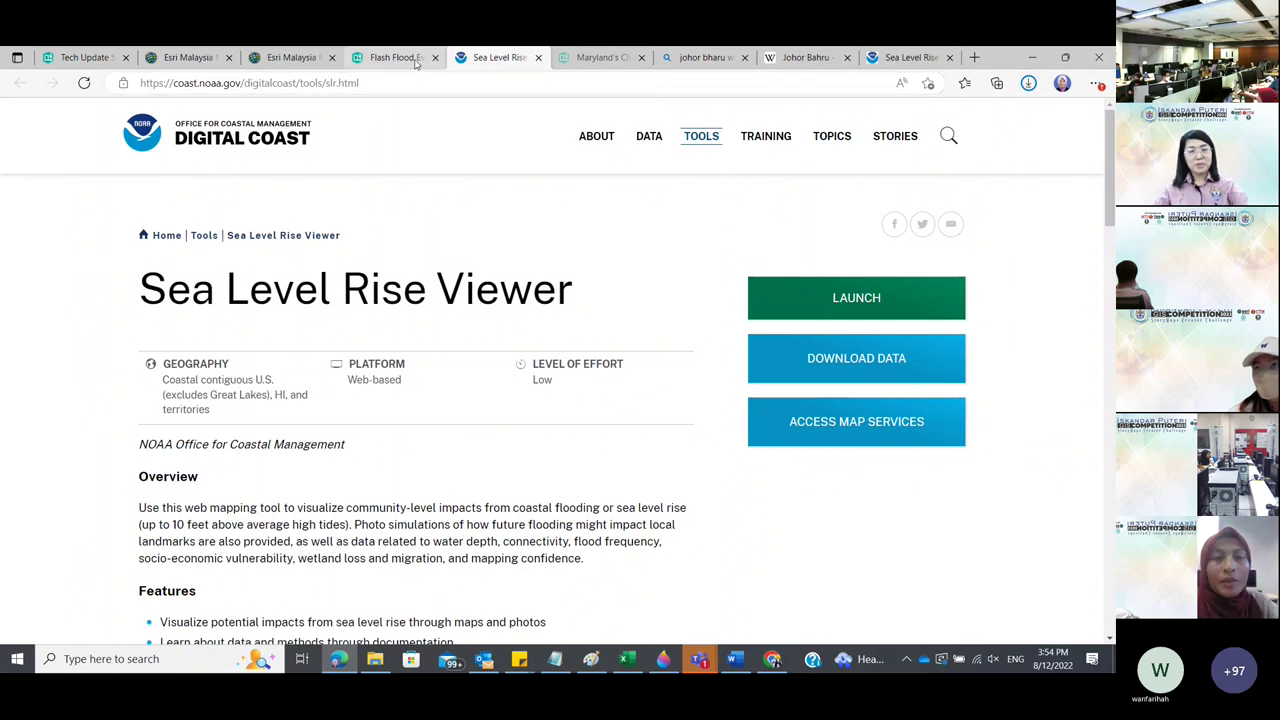
pyautogui.moveTo(412, 60)
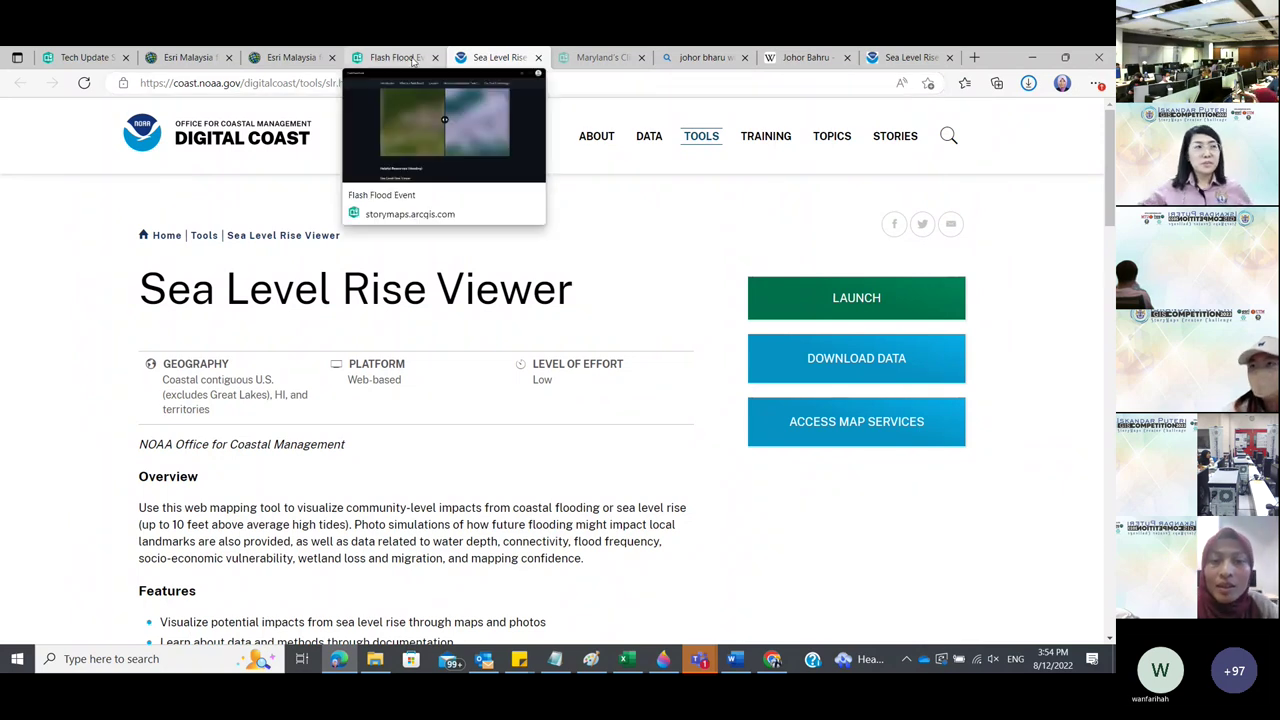
pyautogui.click(413, 61)
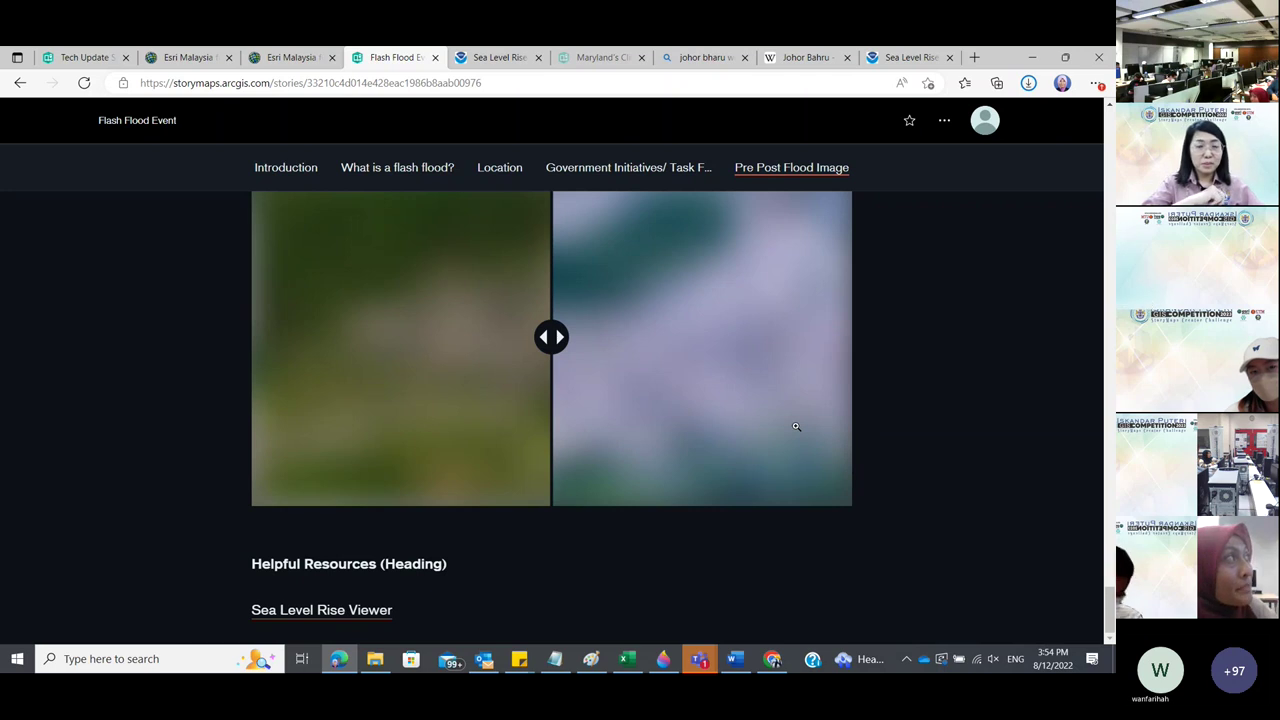
pyautogui.scroll(5, 796, 427)
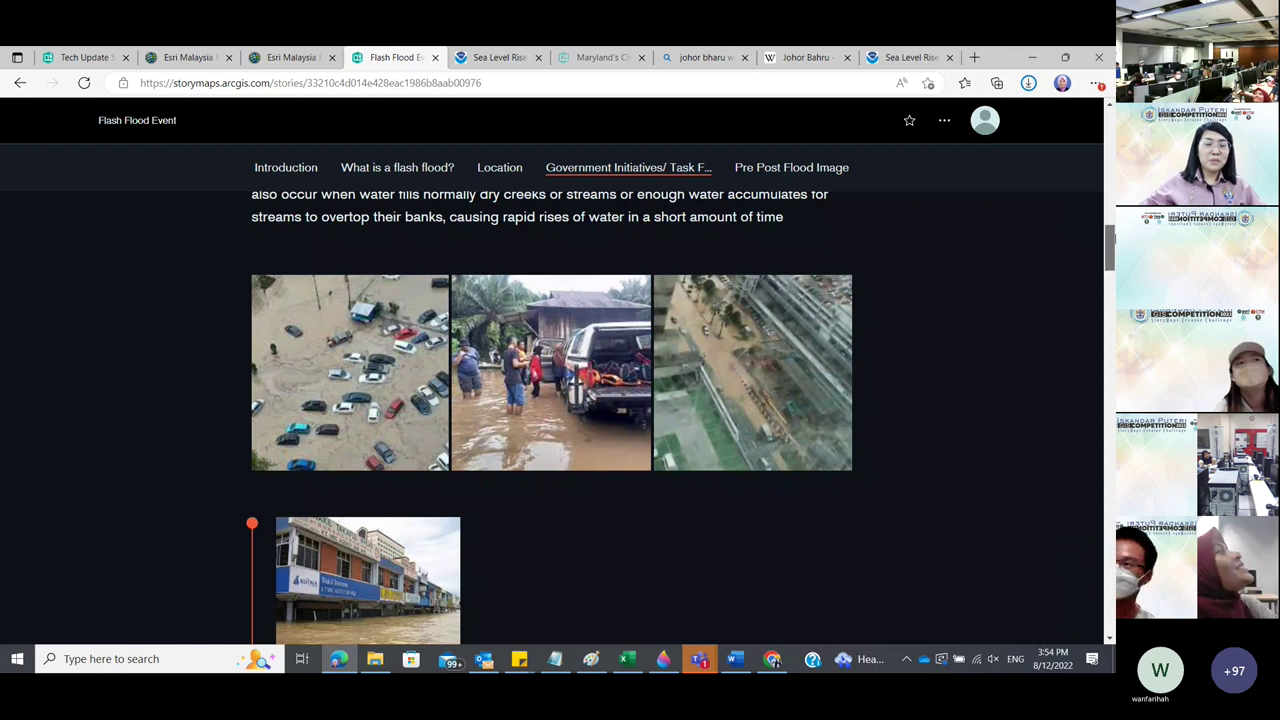
pyautogui.press('Home')
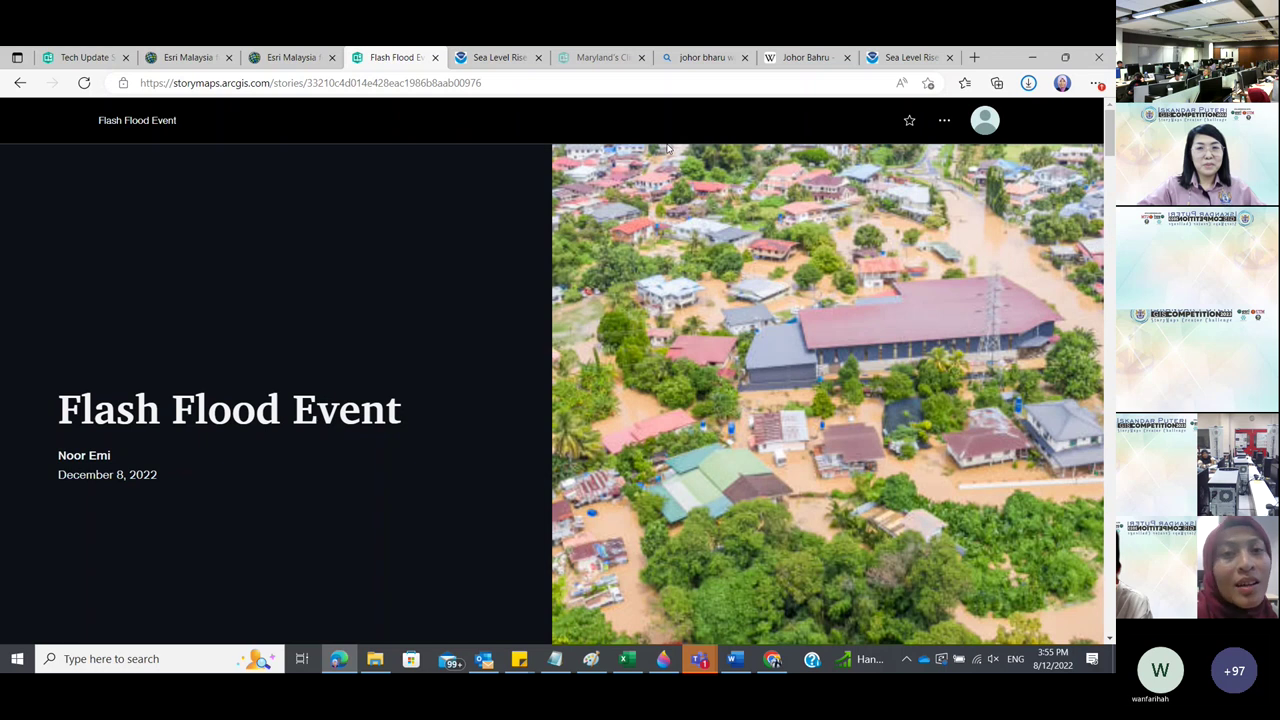
# Open the Maryland's Climate Revolution story and examine its cover, navigation and the start of the Climate Impacts map tour.
pyautogui.click(597, 60)
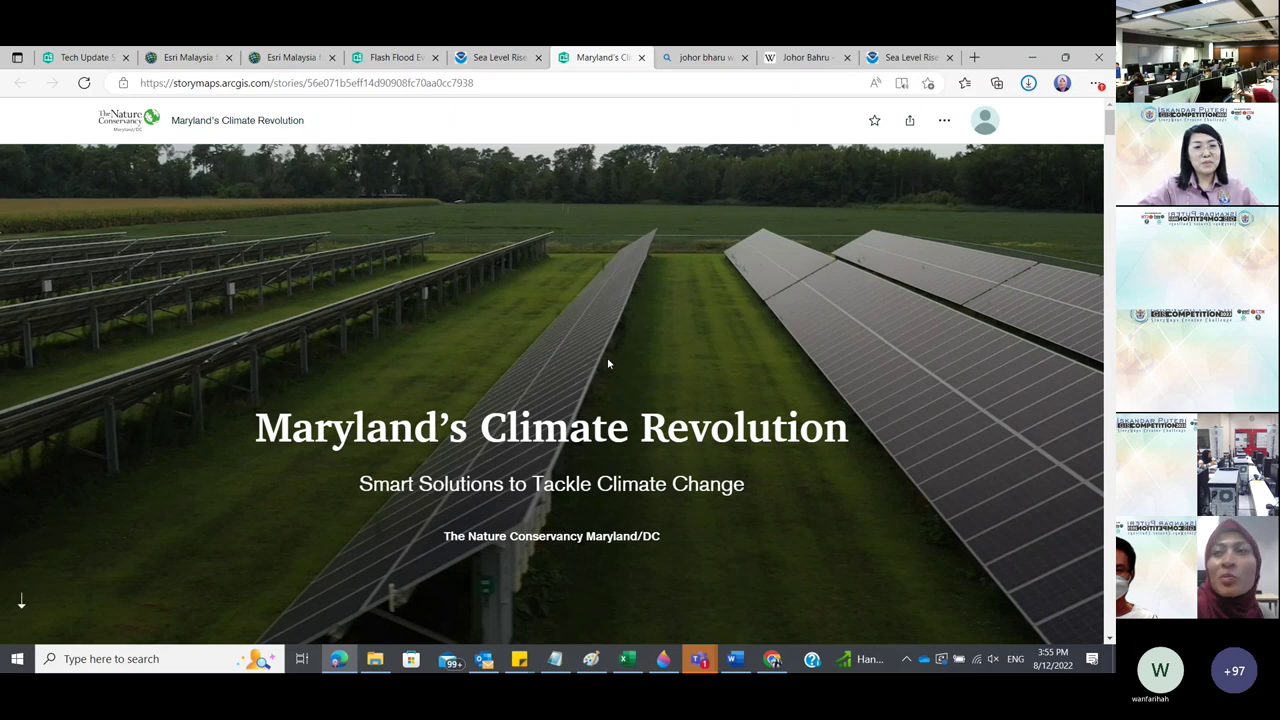
pyautogui.scroll(-5, 607, 363)
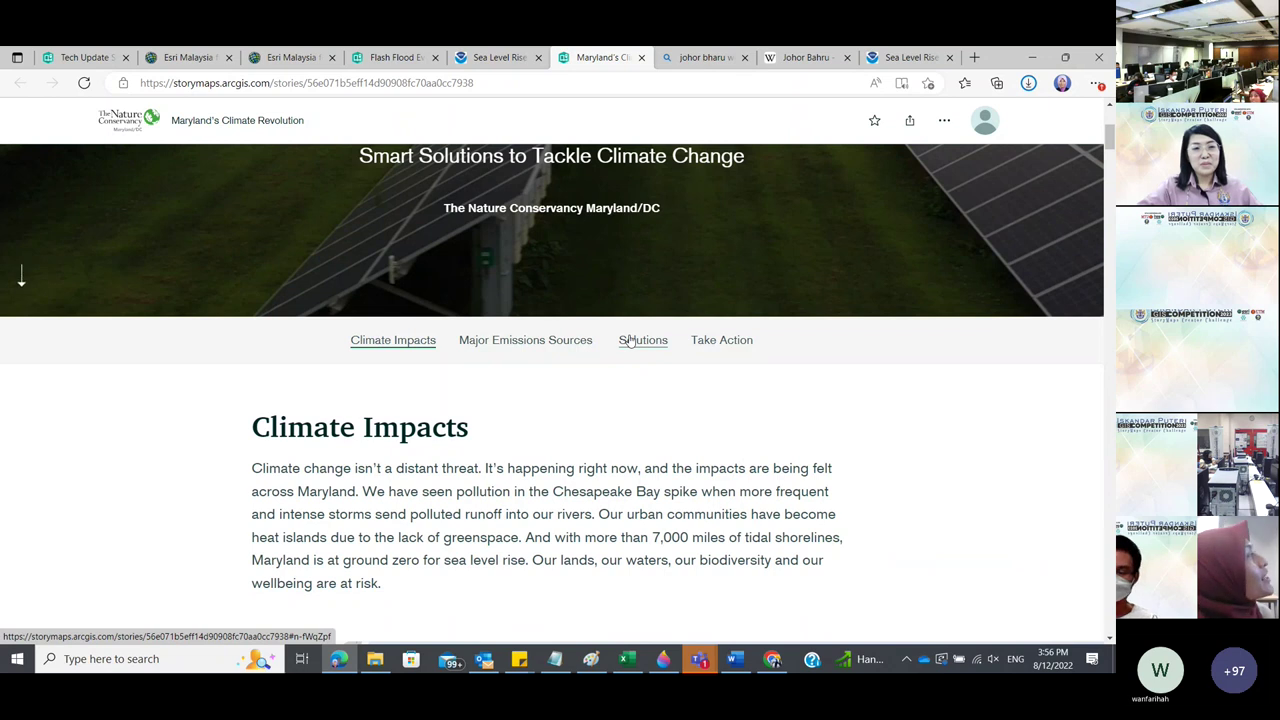
pyautogui.scroll(-2, 630, 342)
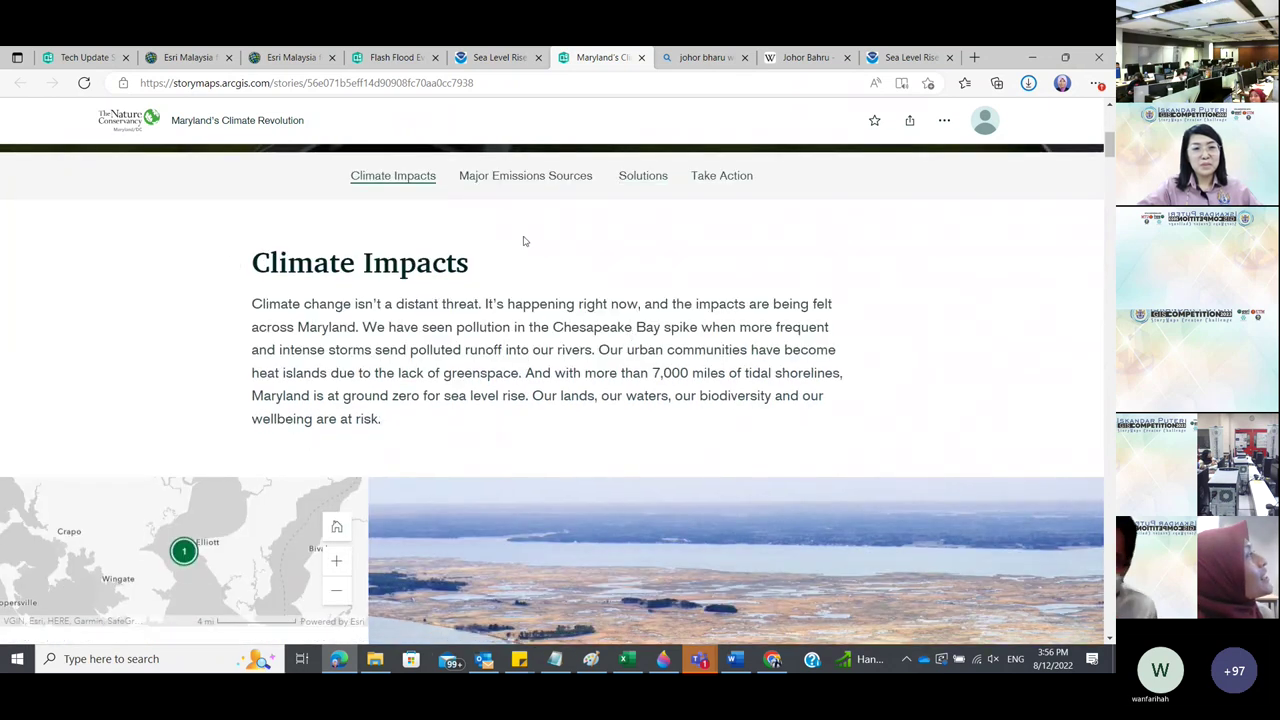
pyautogui.scroll(-2, 523, 250)
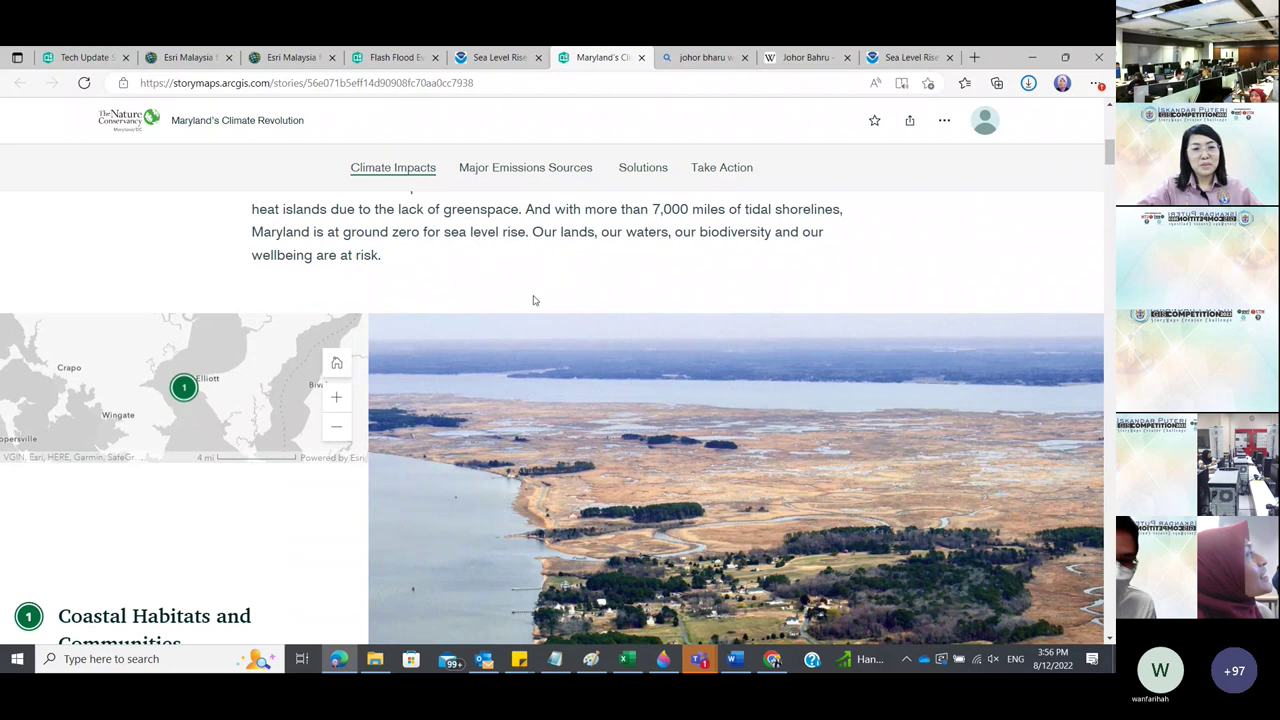
pyautogui.scroll(-1, 533, 300)
pyautogui.scroll(-1, 533, 297)
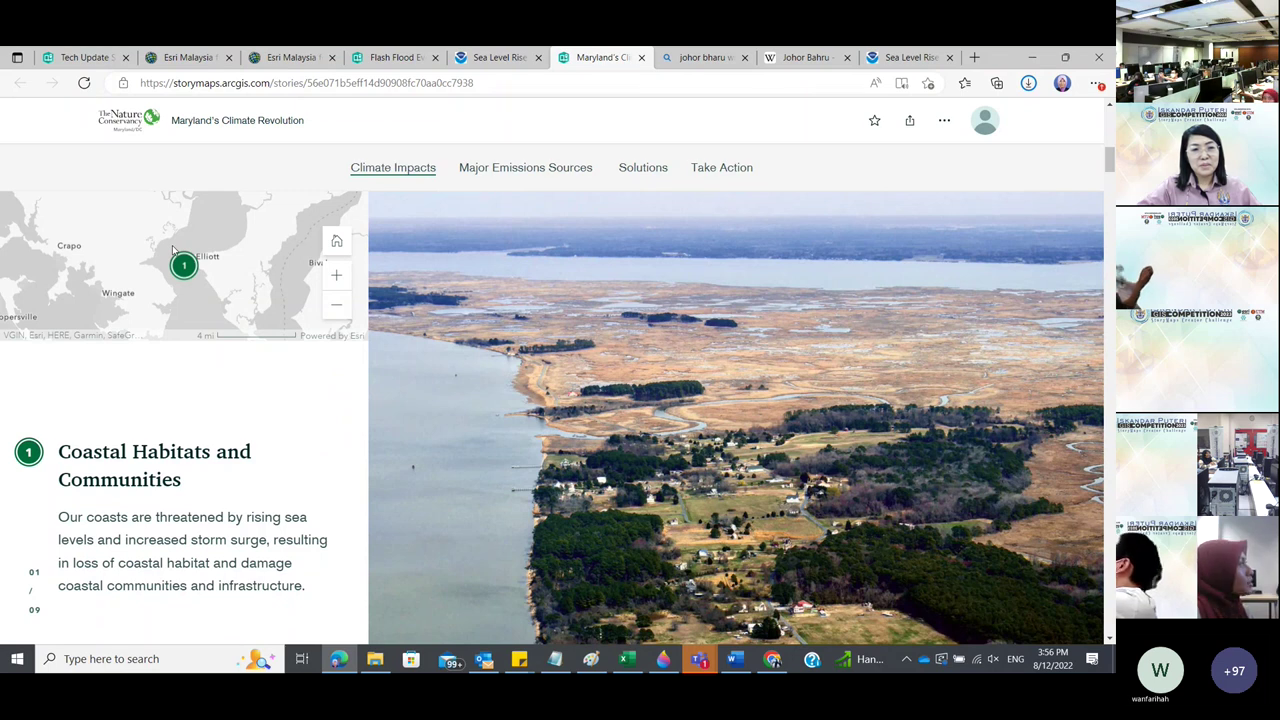
# Examine how the map and photo follow each stop of the Climate Impacts tour, from Saltwater Intrusion to Public Health.
pyautogui.scroll(-5, 172, 250)
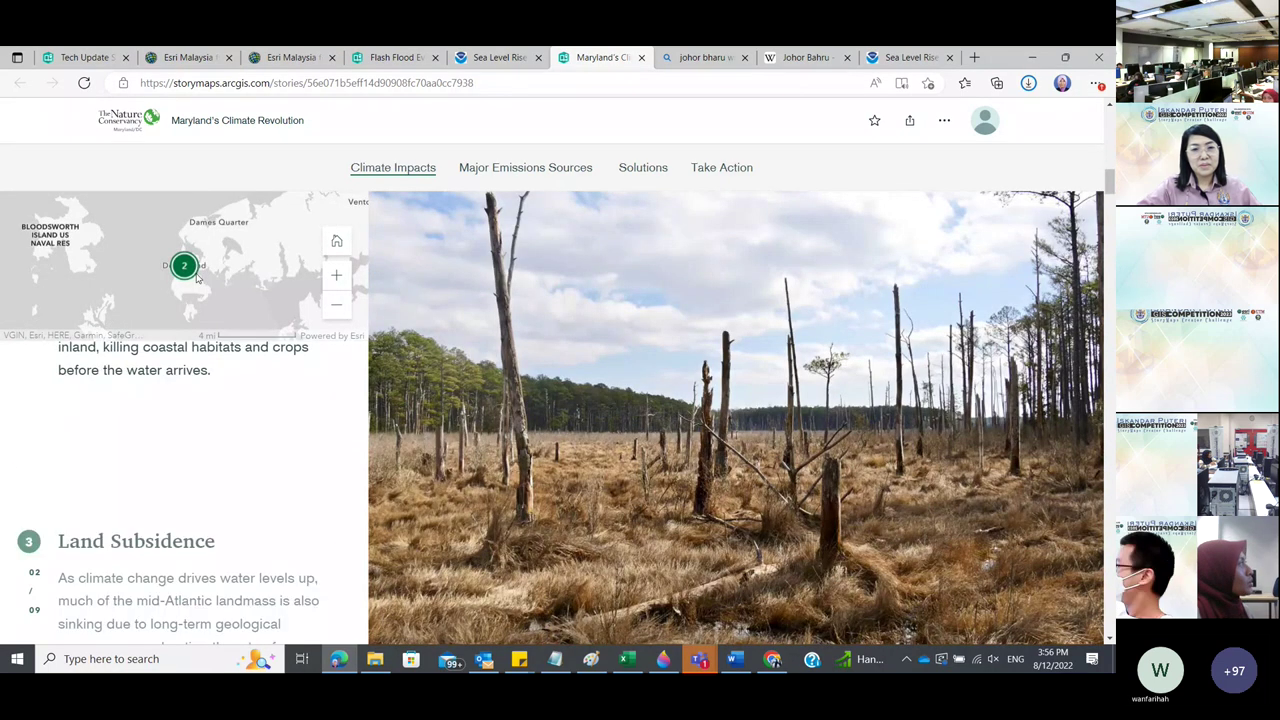
pyautogui.scroll(3, 176, 340)
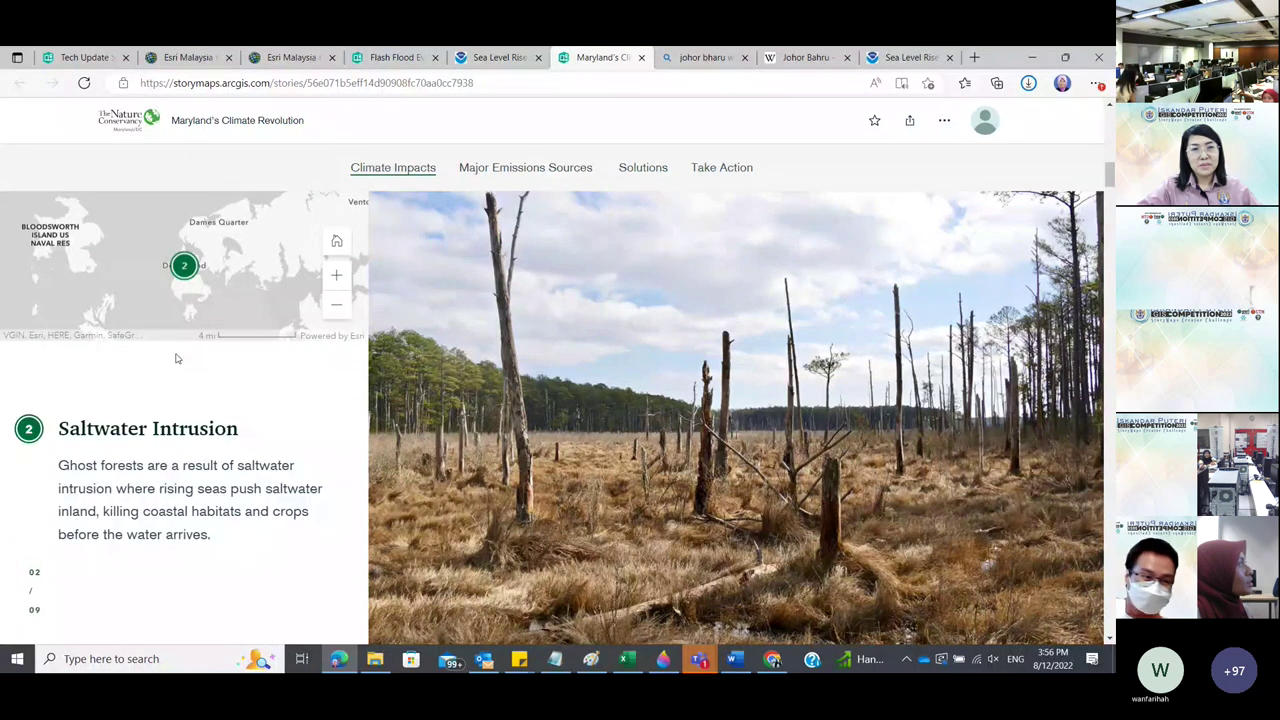
pyautogui.scroll(2, 176, 358)
pyautogui.scroll(-1, 178, 366)
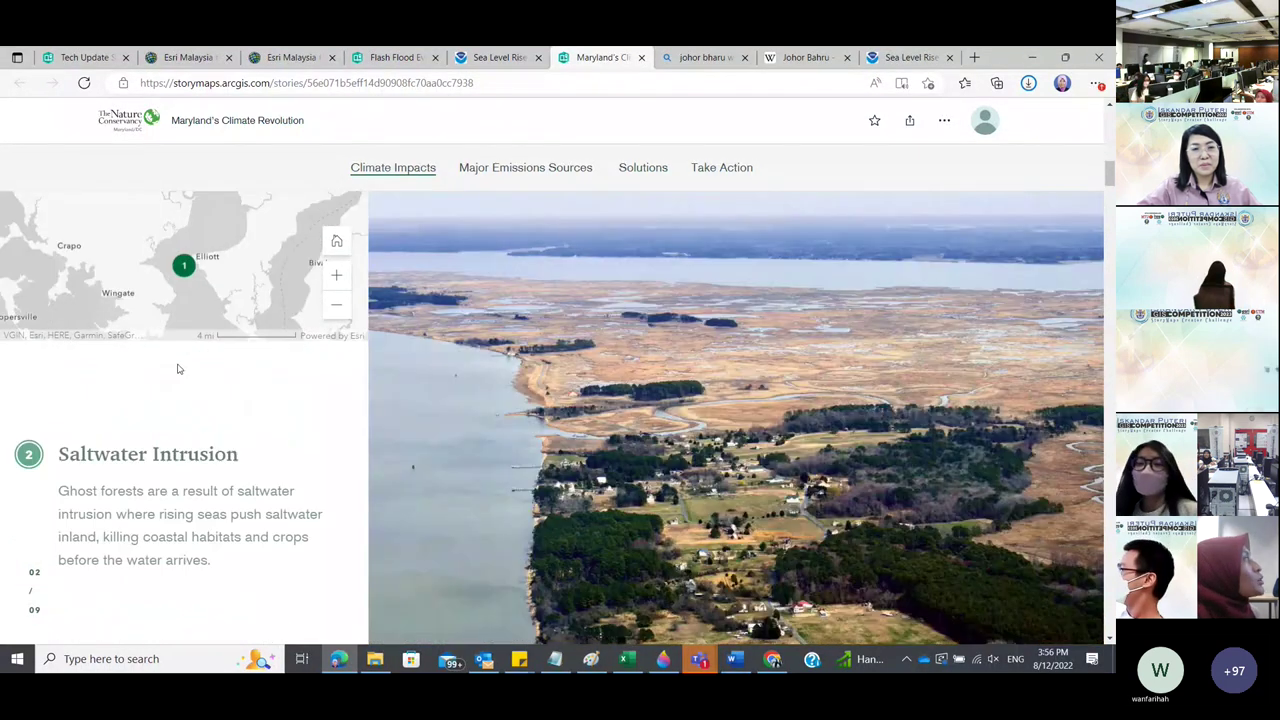
pyautogui.scroll(-1, 178, 369)
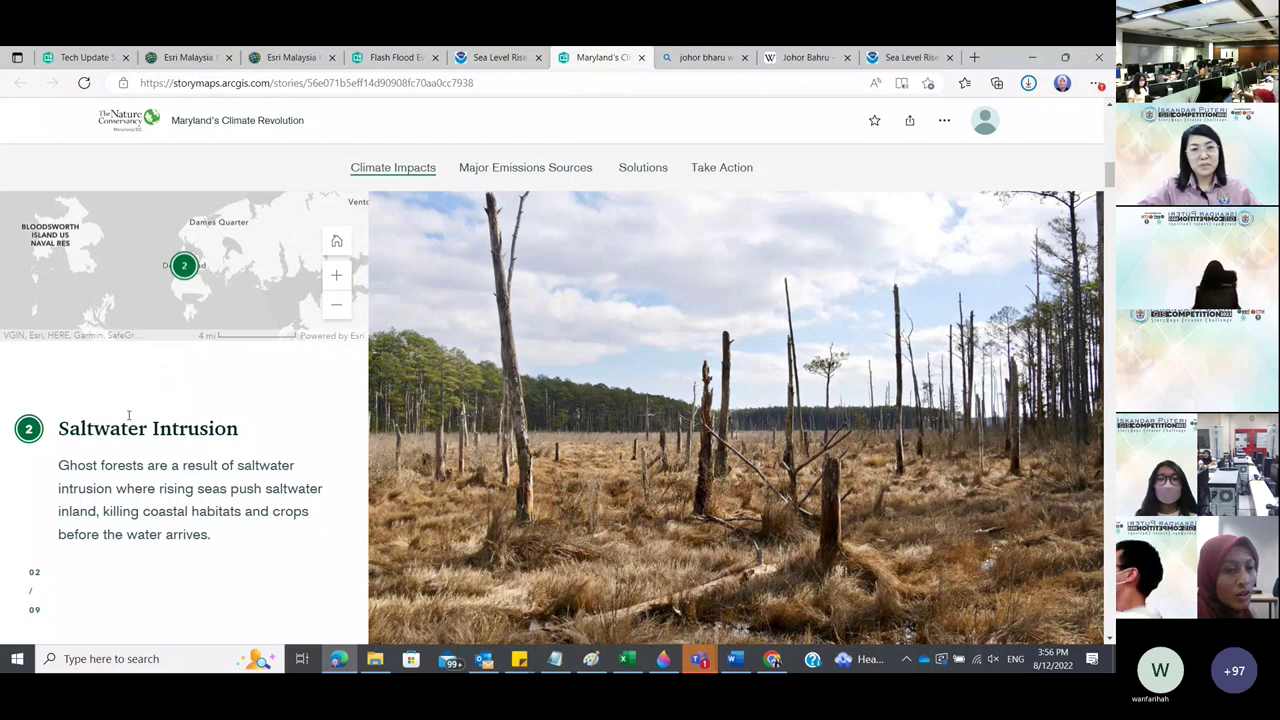
pyautogui.scroll(-1, 150, 400)
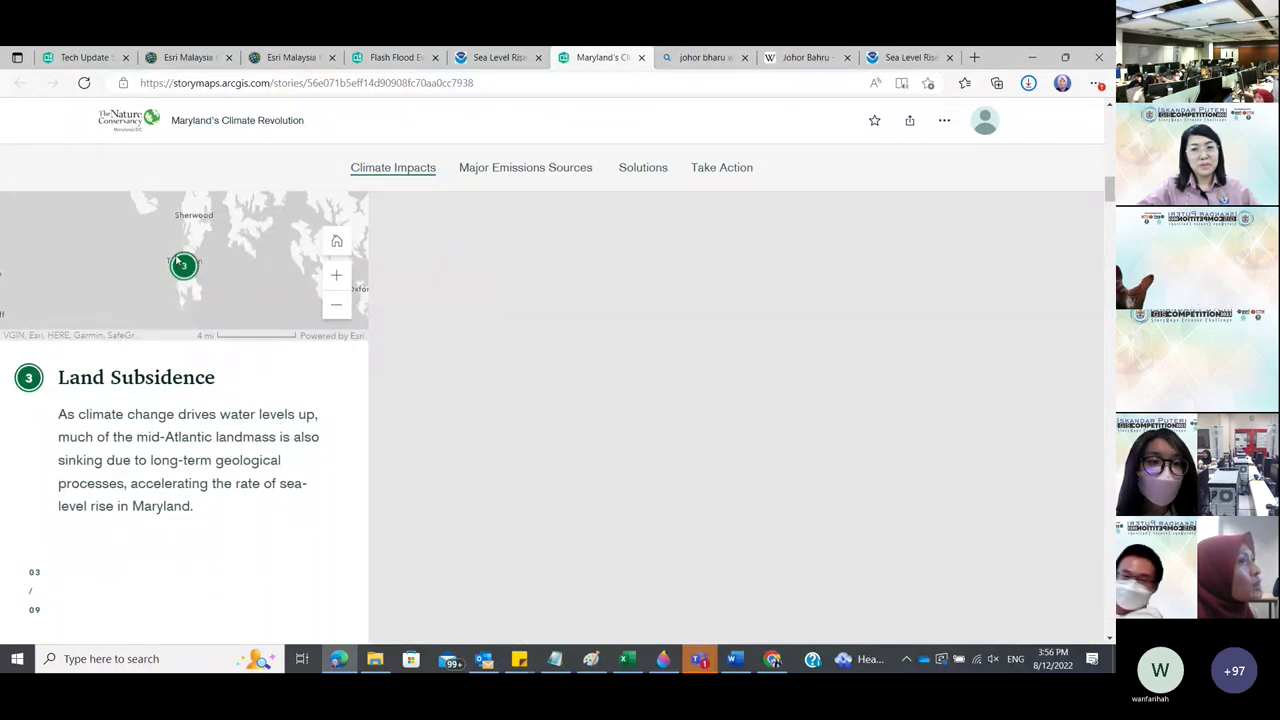
pyautogui.scroll(-1, 177, 260)
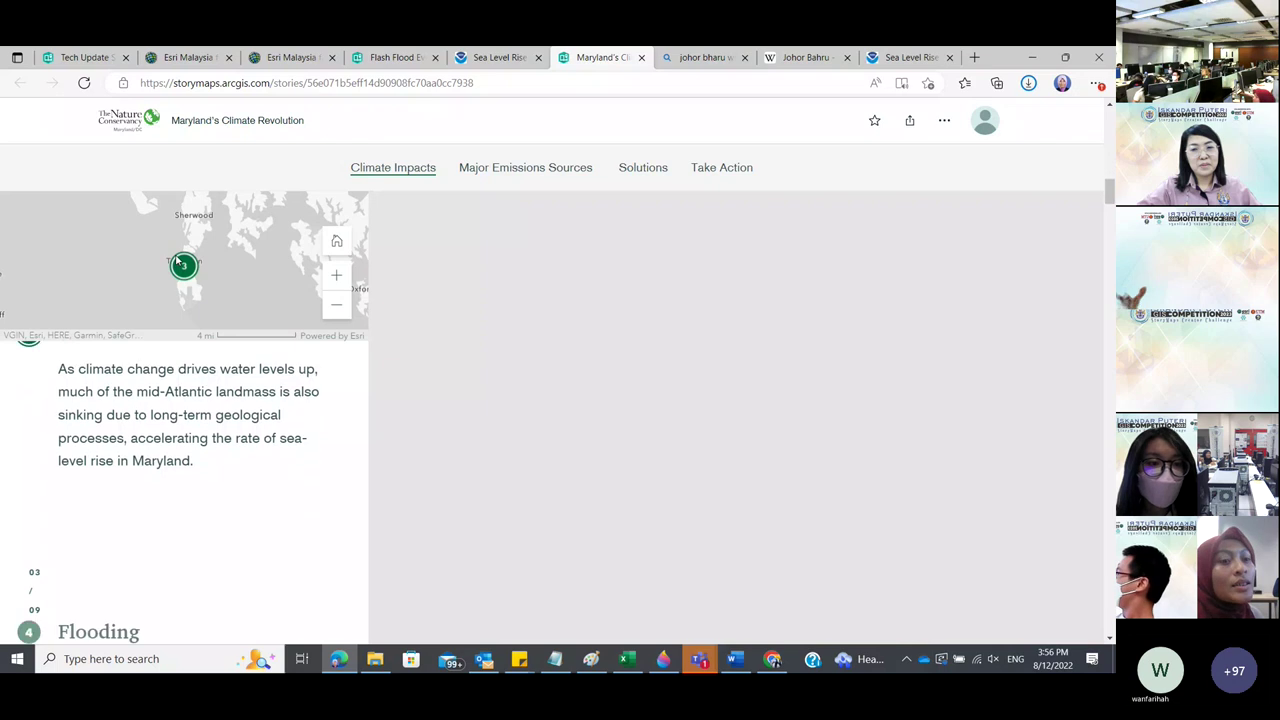
pyautogui.scroll(-2, 176, 260)
pyautogui.scroll(-1, 176, 260)
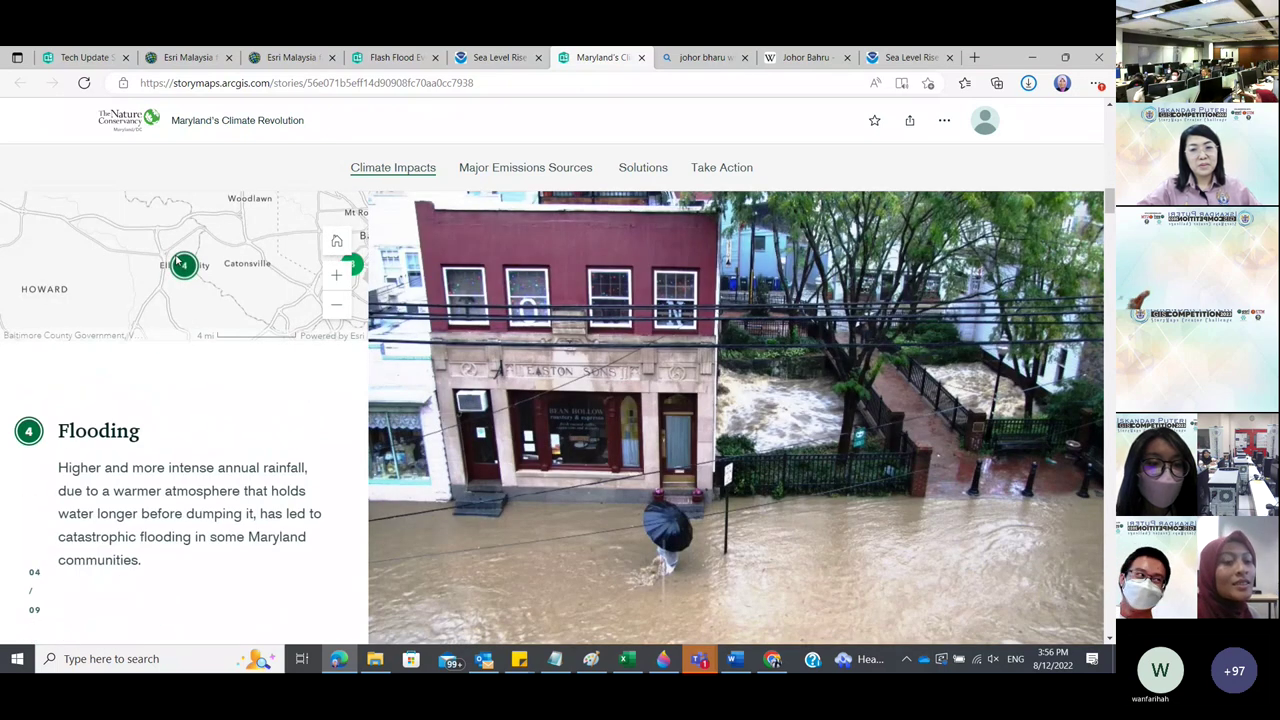
pyautogui.scroll(-3, 176, 260)
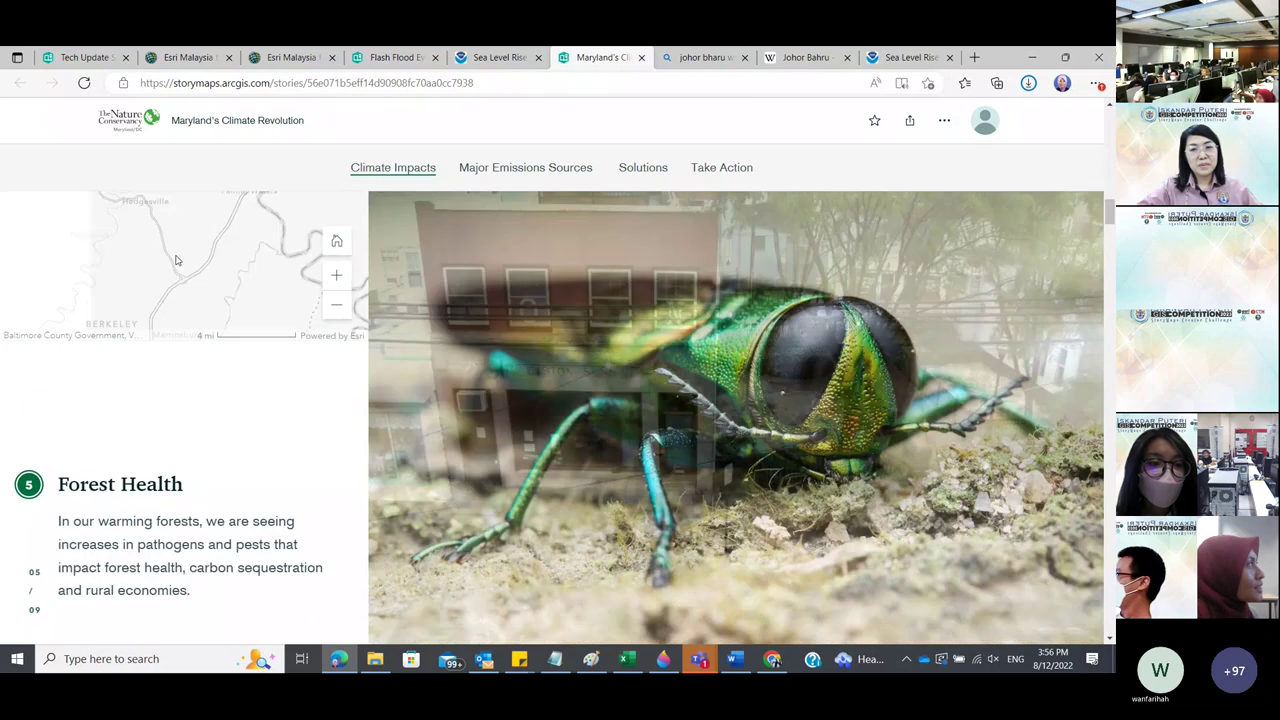
pyautogui.scroll(-2, 176, 260)
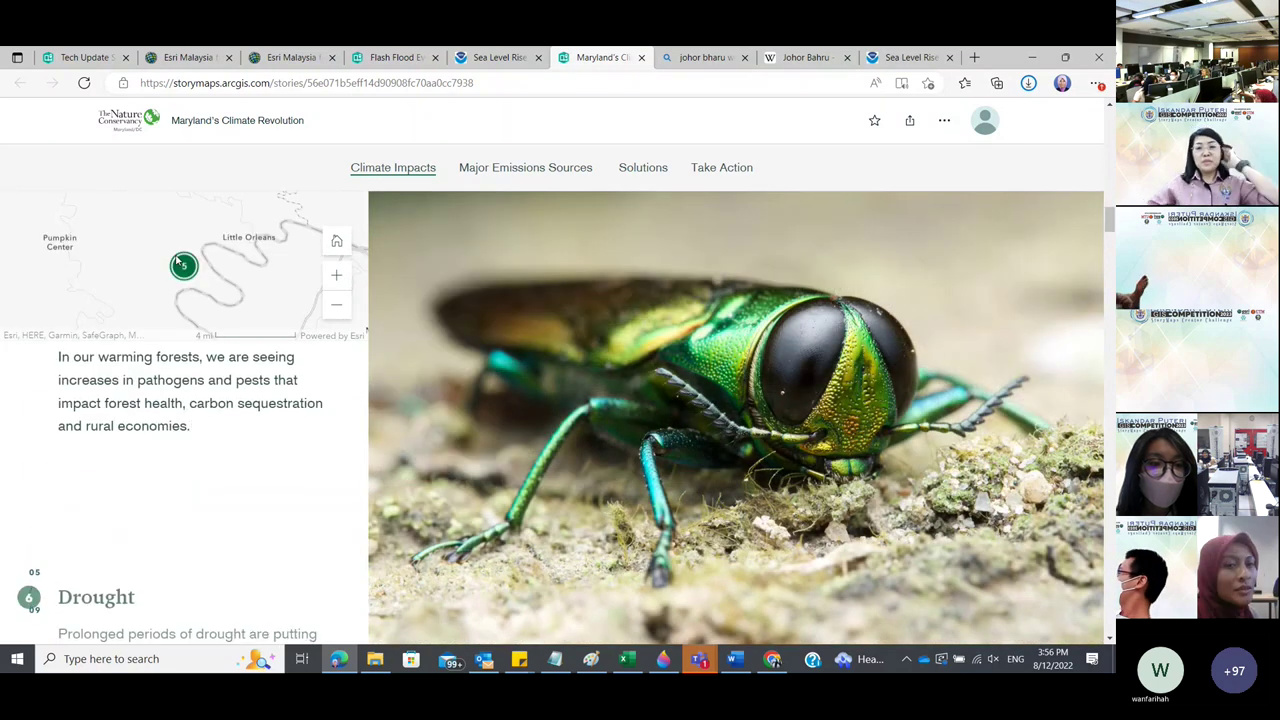
pyautogui.scroll(-4, 176, 260)
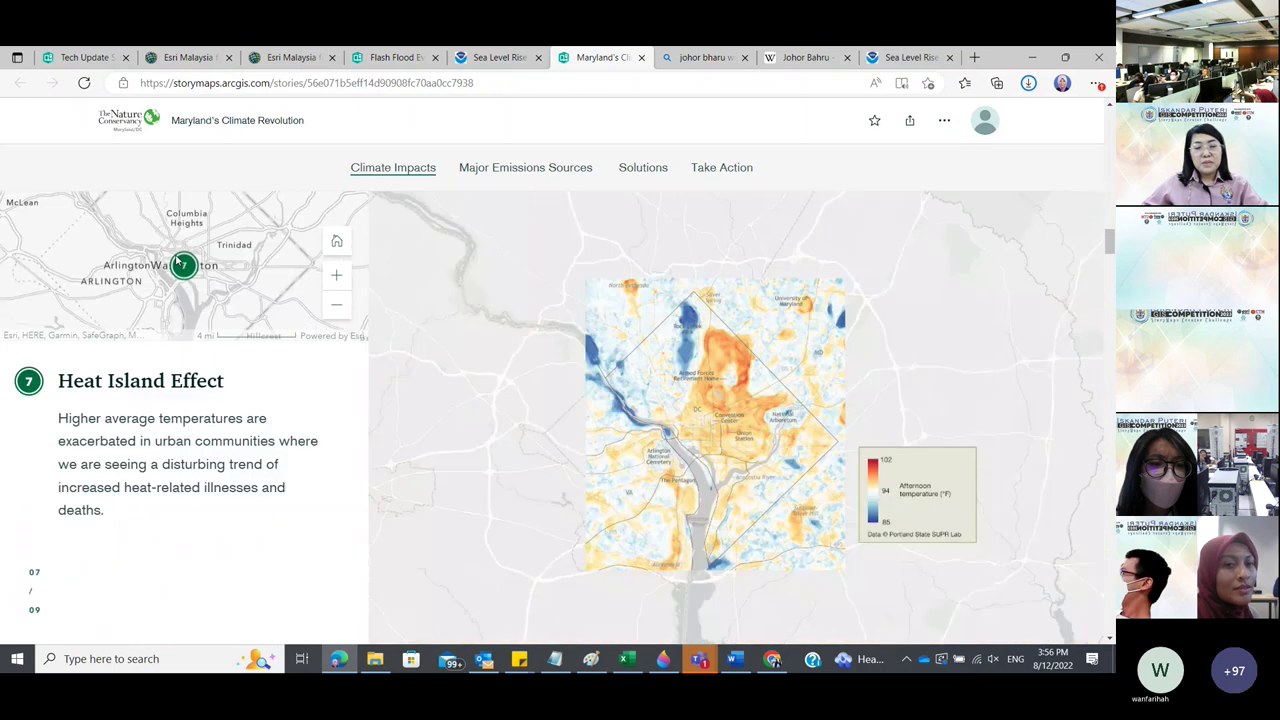
pyautogui.scroll(-2, 176, 260)
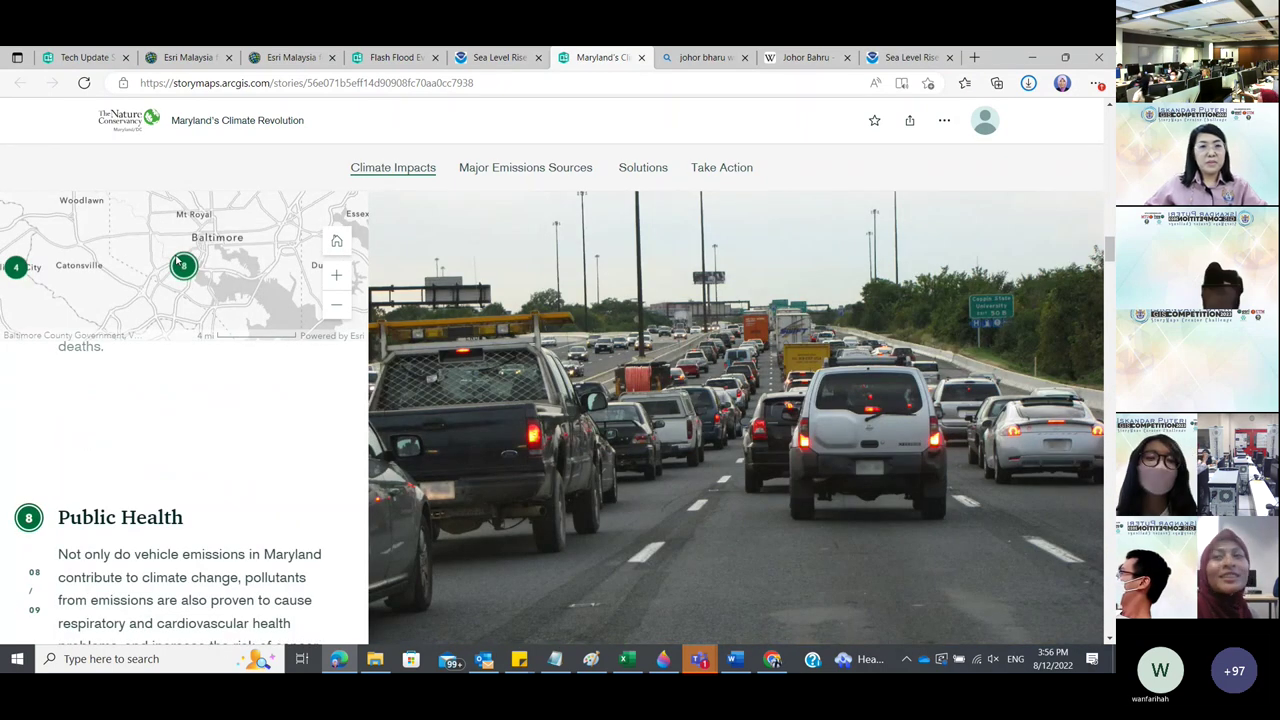
# Review the last Climate Impacts tour stops and the Major Emissions Sources section with its pie chart and sector write-ups.
pyautogui.scroll(-2, 176, 260)
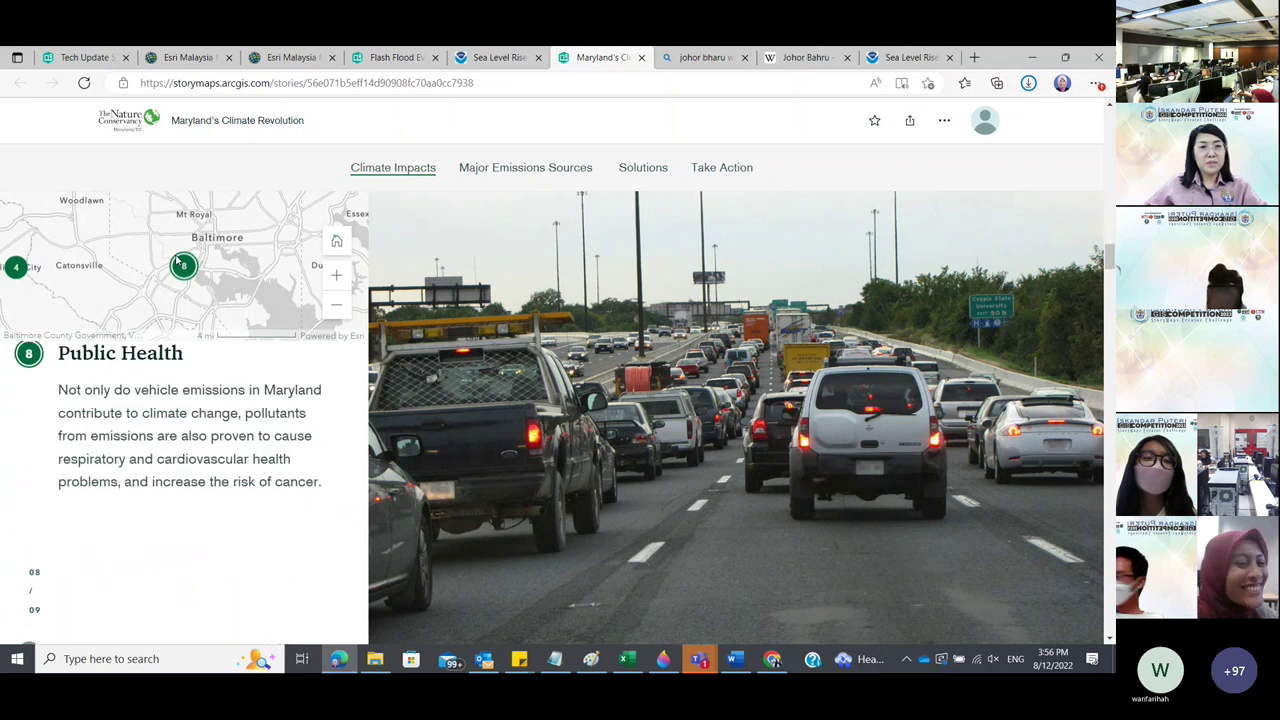
pyautogui.scroll(-2, 176, 260)
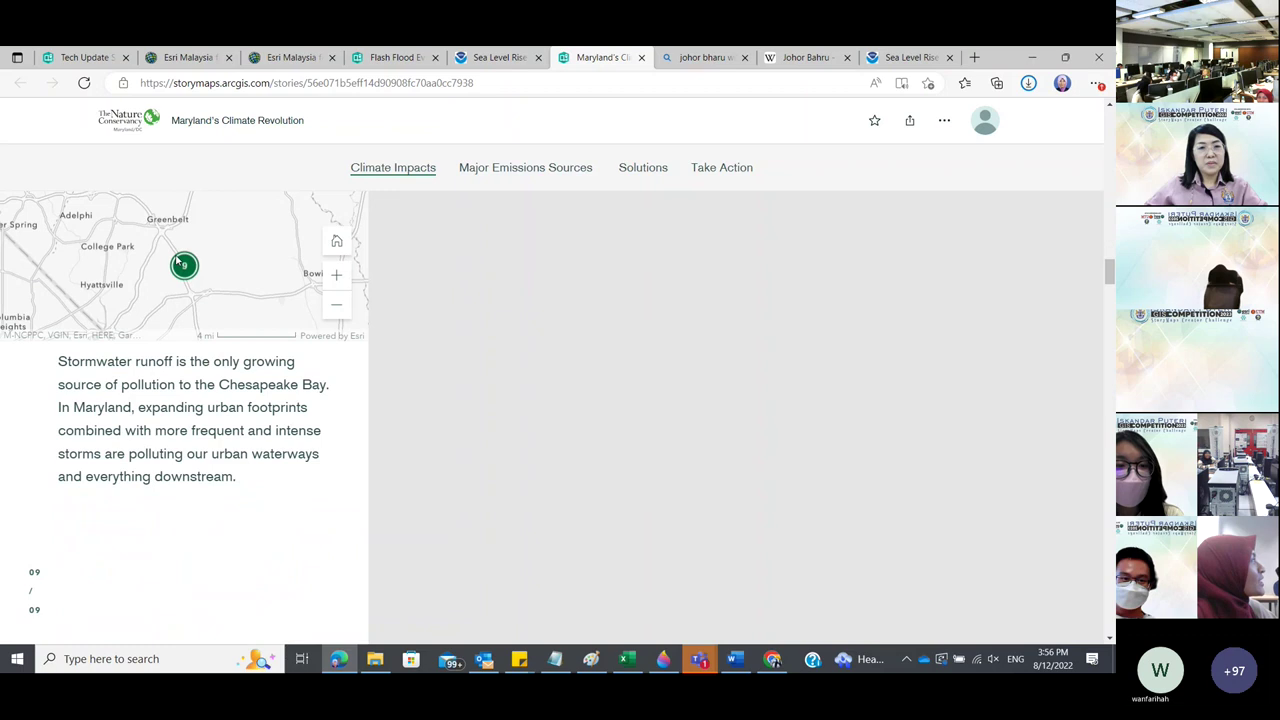
pyautogui.scroll(-3, 176, 260)
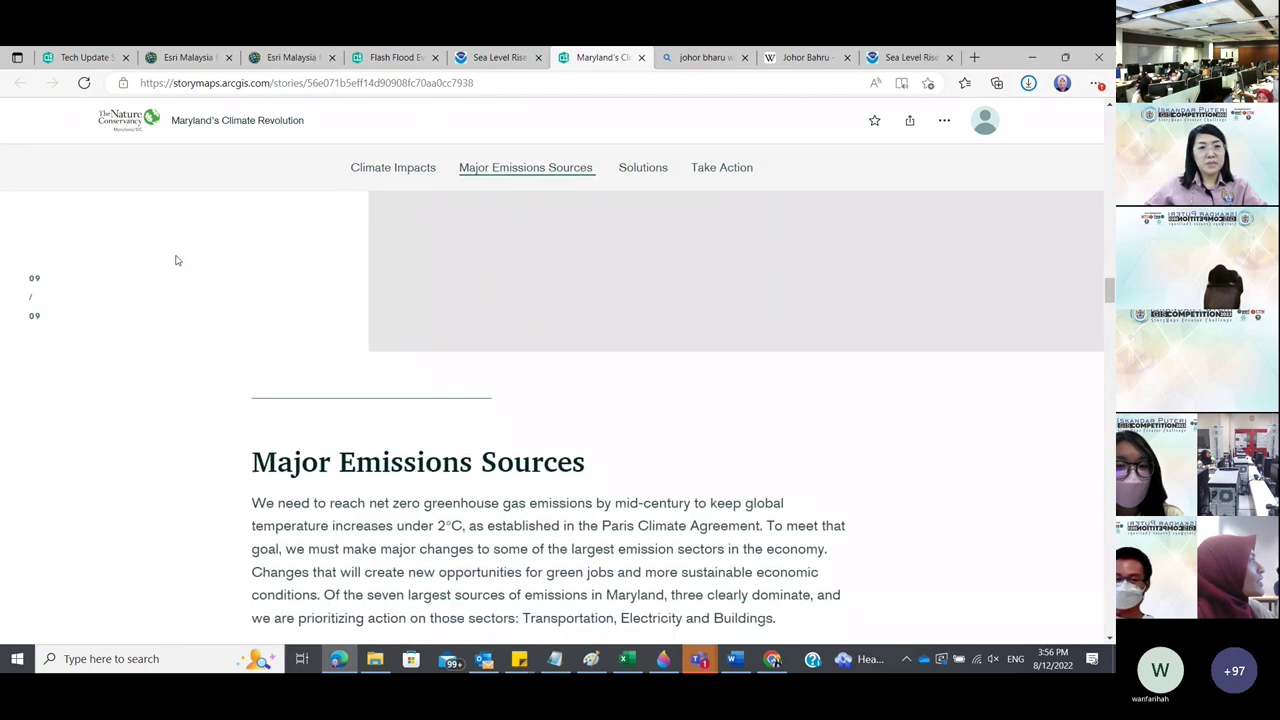
pyautogui.scroll(-1, 356, 299)
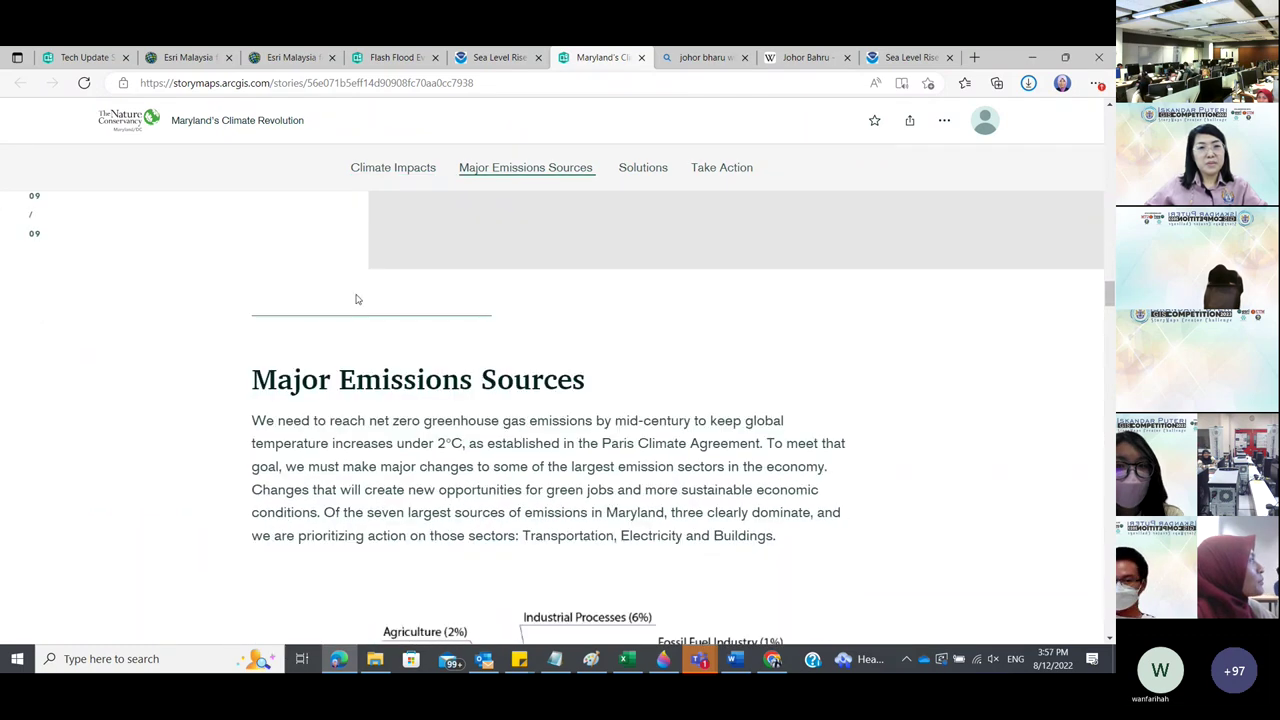
pyautogui.scroll(-2, 356, 299)
pyautogui.scroll(-1, 356, 294)
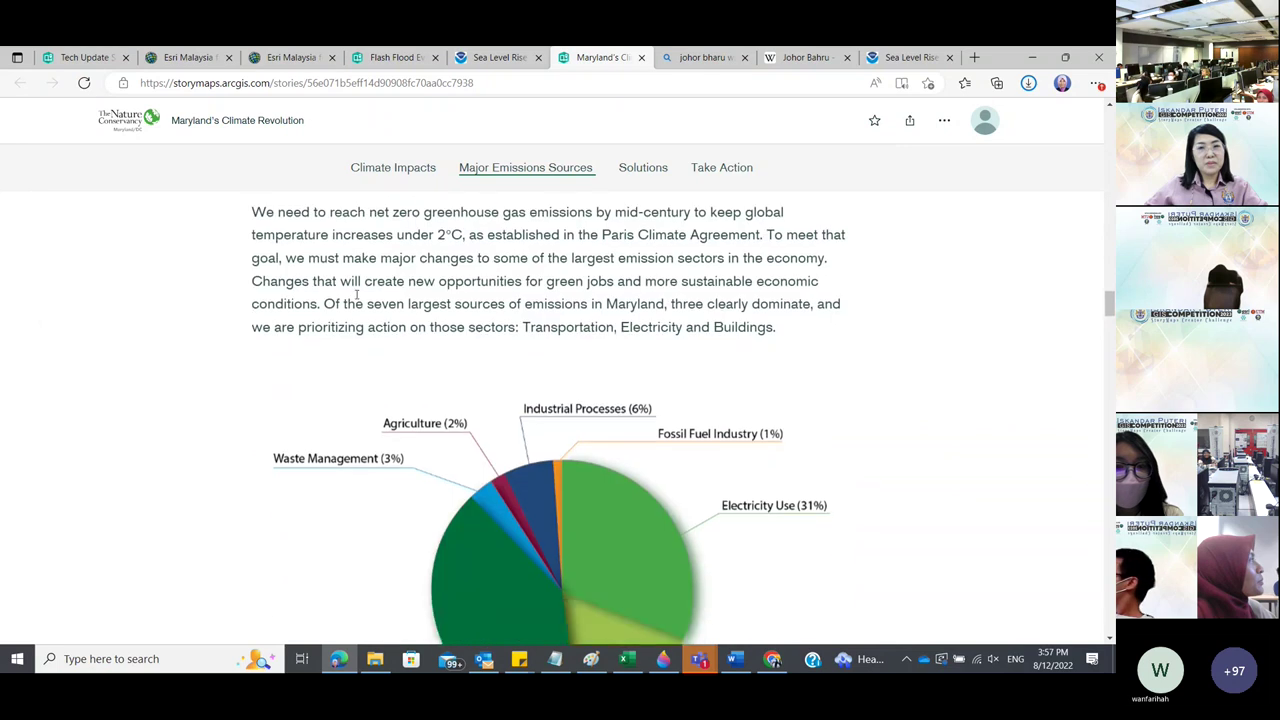
pyautogui.scroll(-4, 356, 294)
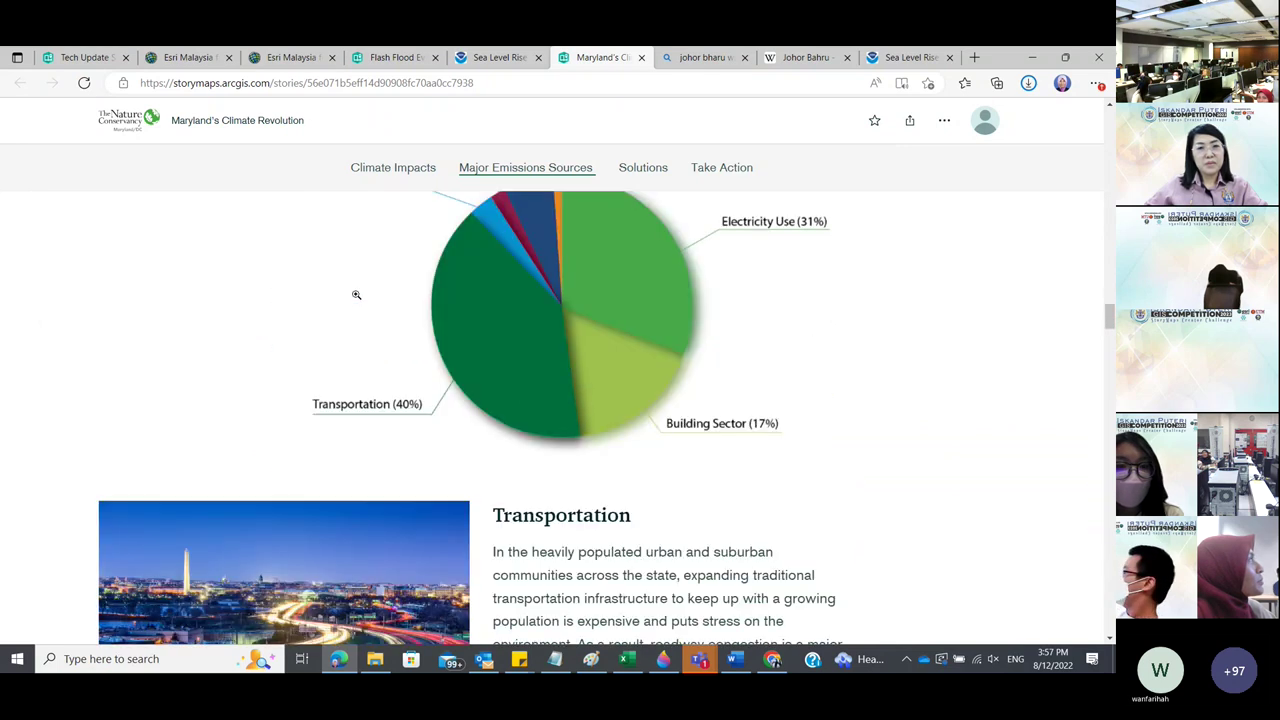
pyautogui.scroll(-4, 356, 294)
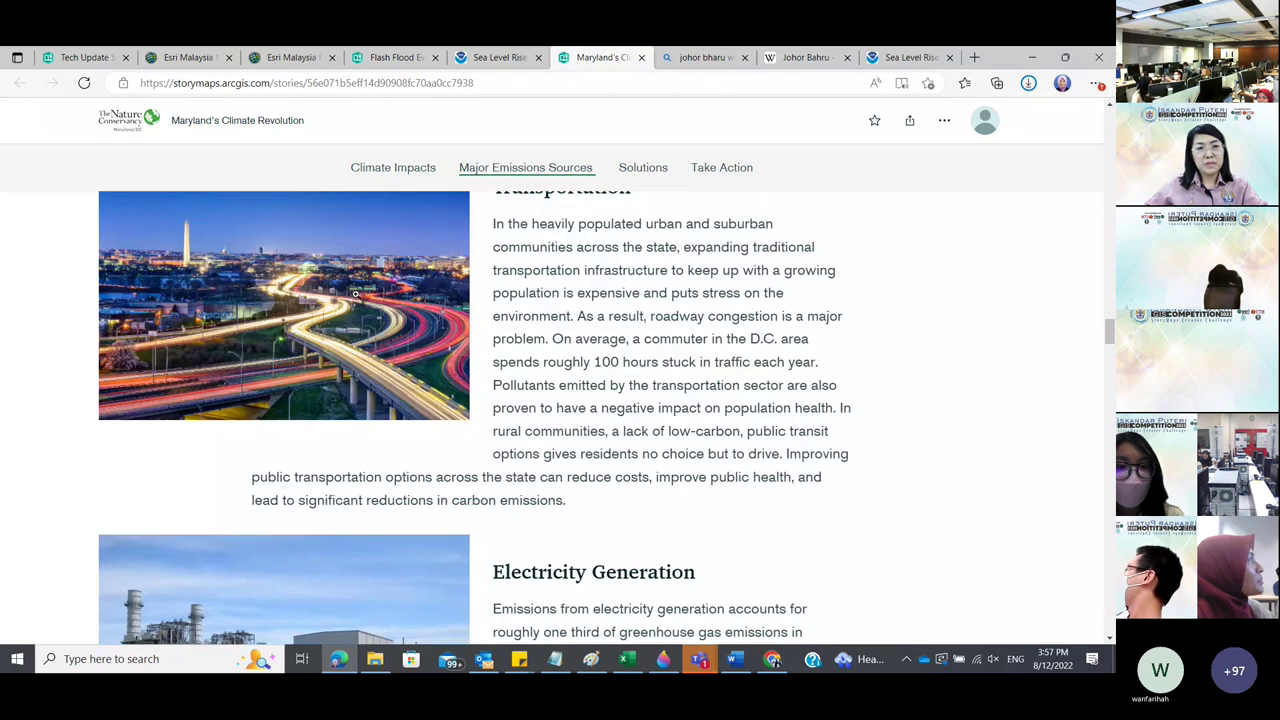
pyautogui.scroll(-1, 356, 294)
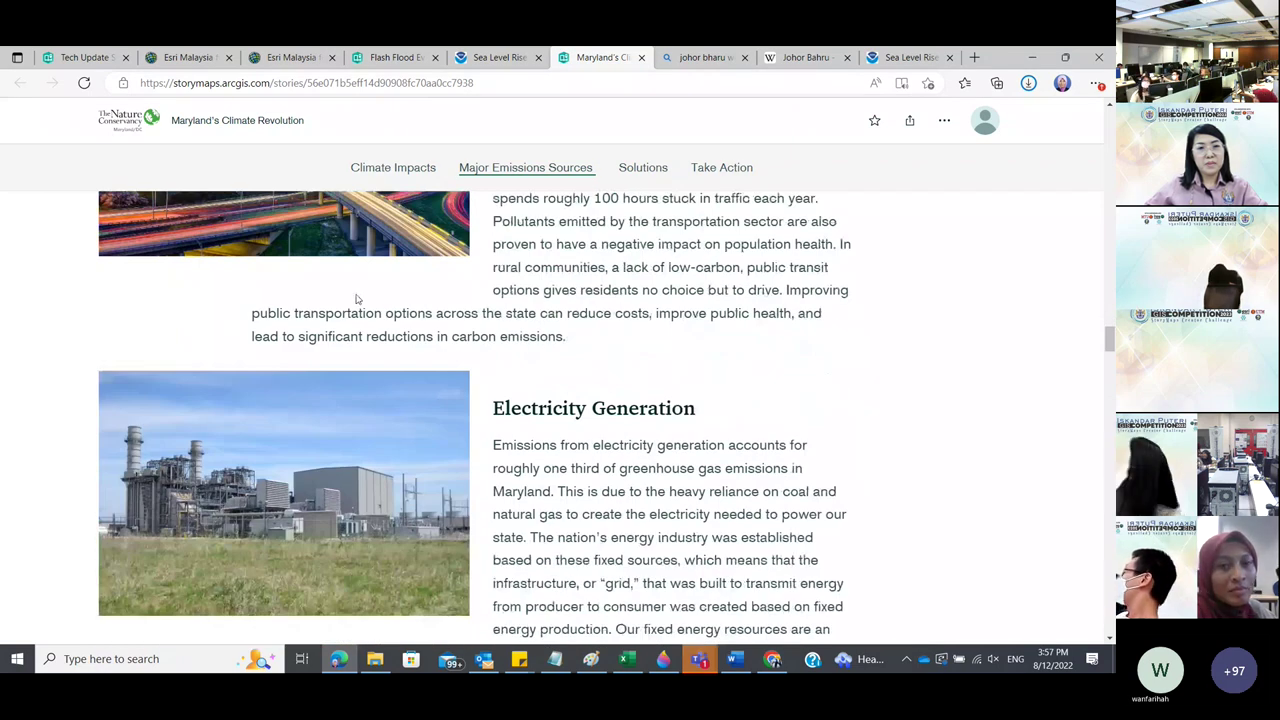
# Review the Solutions section down to the start of the Examples of Best Practices Across Maryland map tour.
pyautogui.scroll(-7, 356, 298)
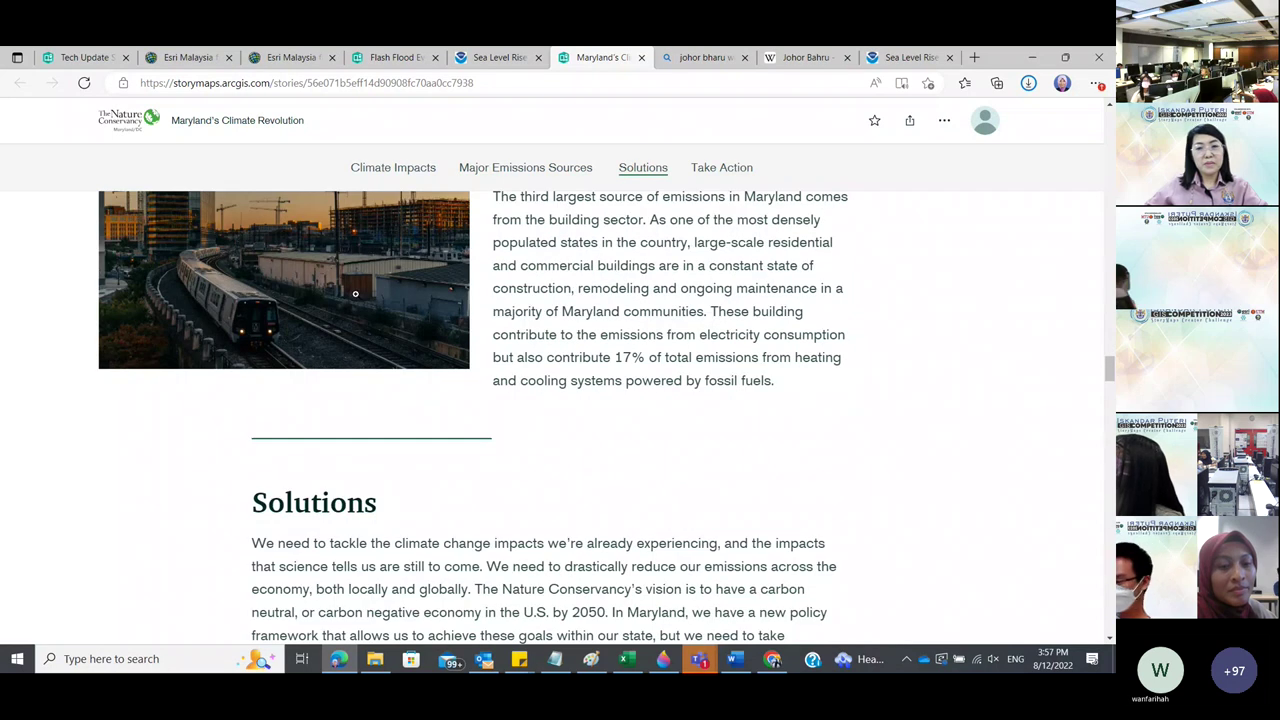
pyautogui.scroll(-5, 355, 293)
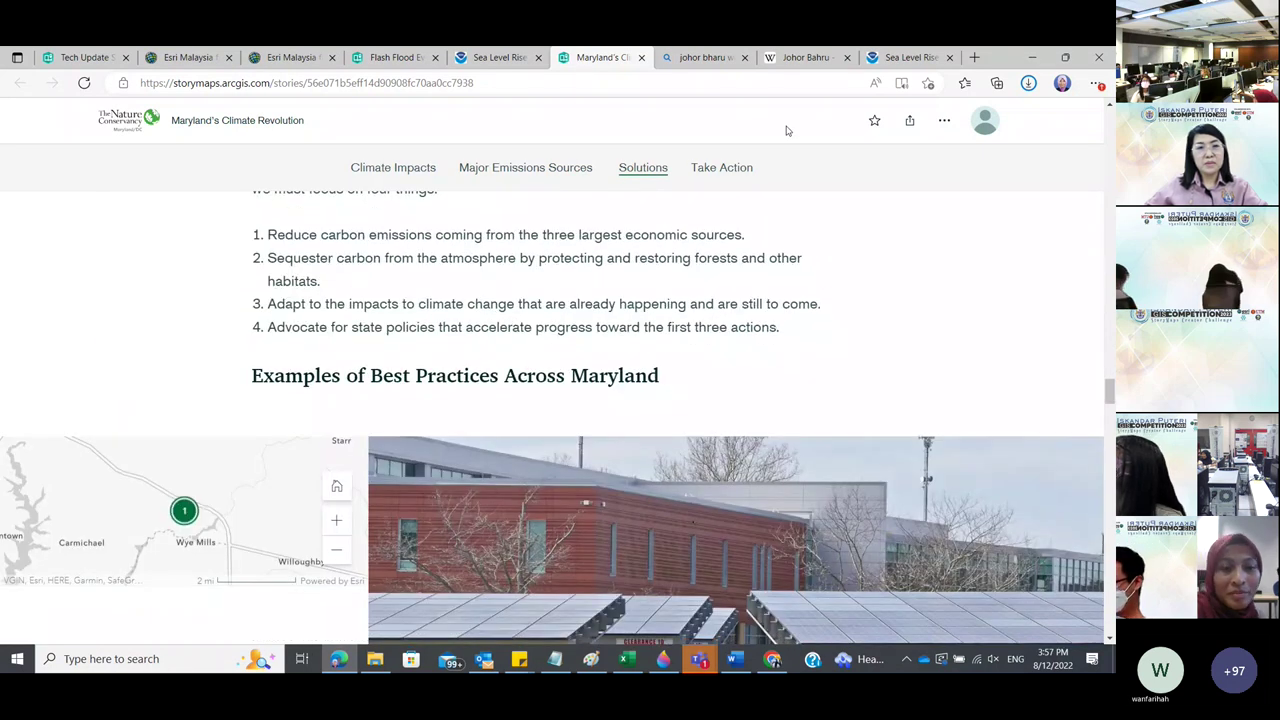
pyautogui.scroll(-1, 786, 130)
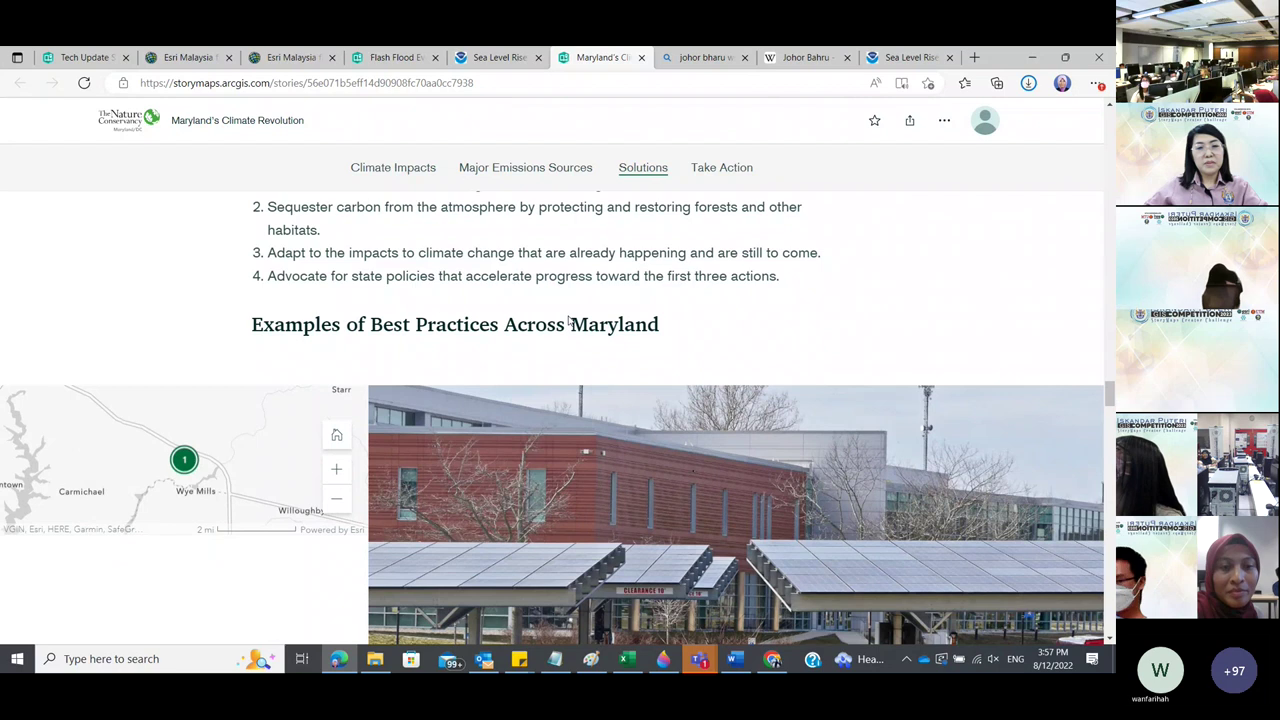
pyautogui.scroll(-4, 568, 322)
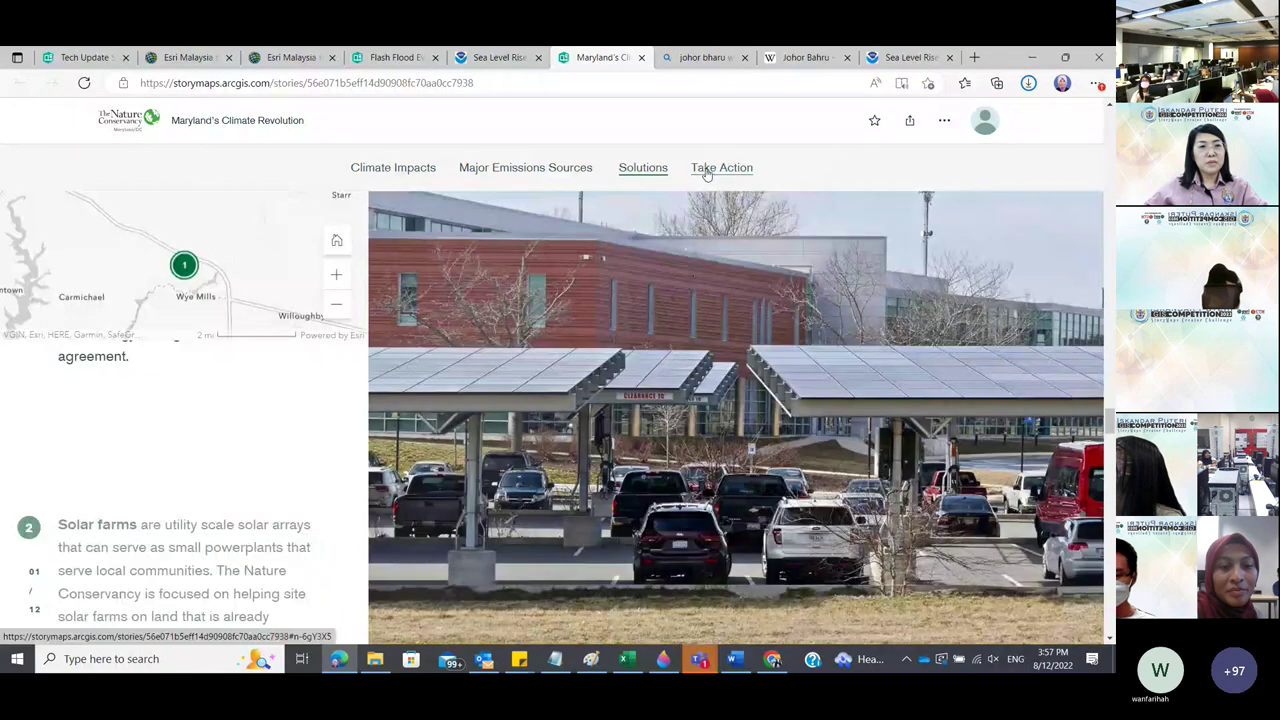
# Jump to the story's Take Action section and examine its link buttons and the Photo/Video Credits.
pyautogui.click(706, 170)
pyautogui.scroll(-2, 670, 254)
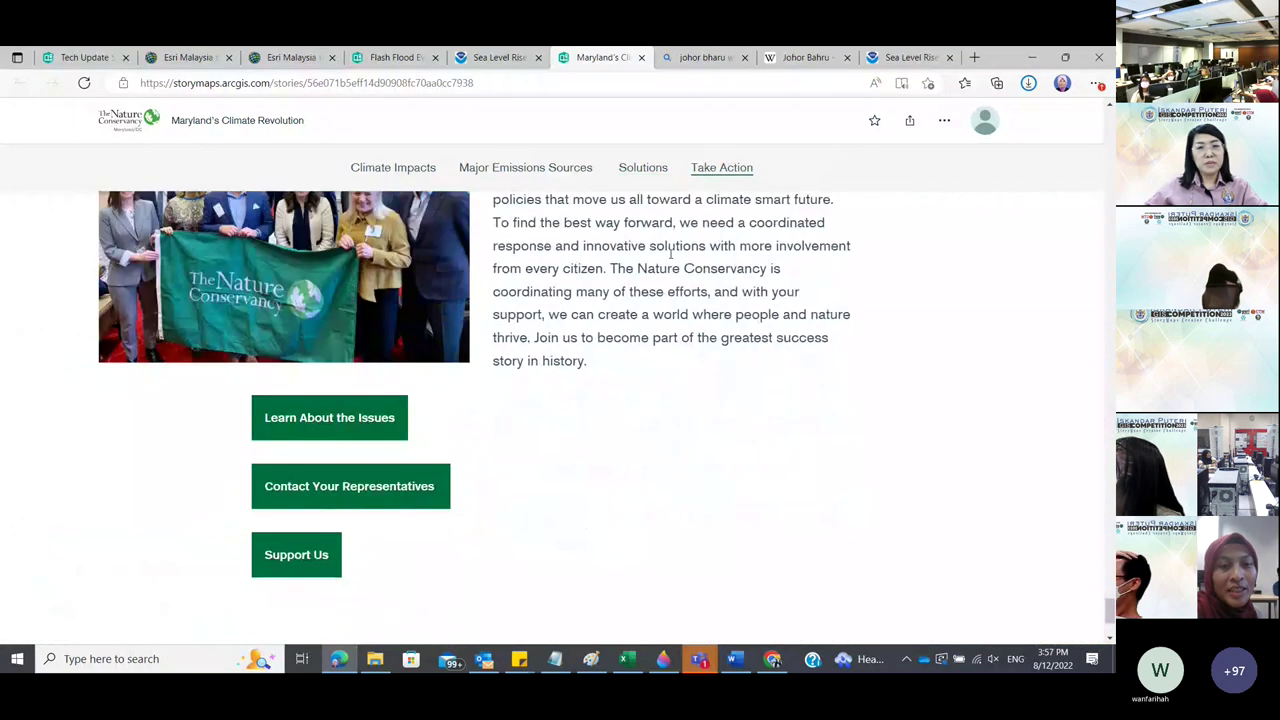
pyautogui.scroll(-2, 670, 254)
pyautogui.scroll(-1, 670, 258)
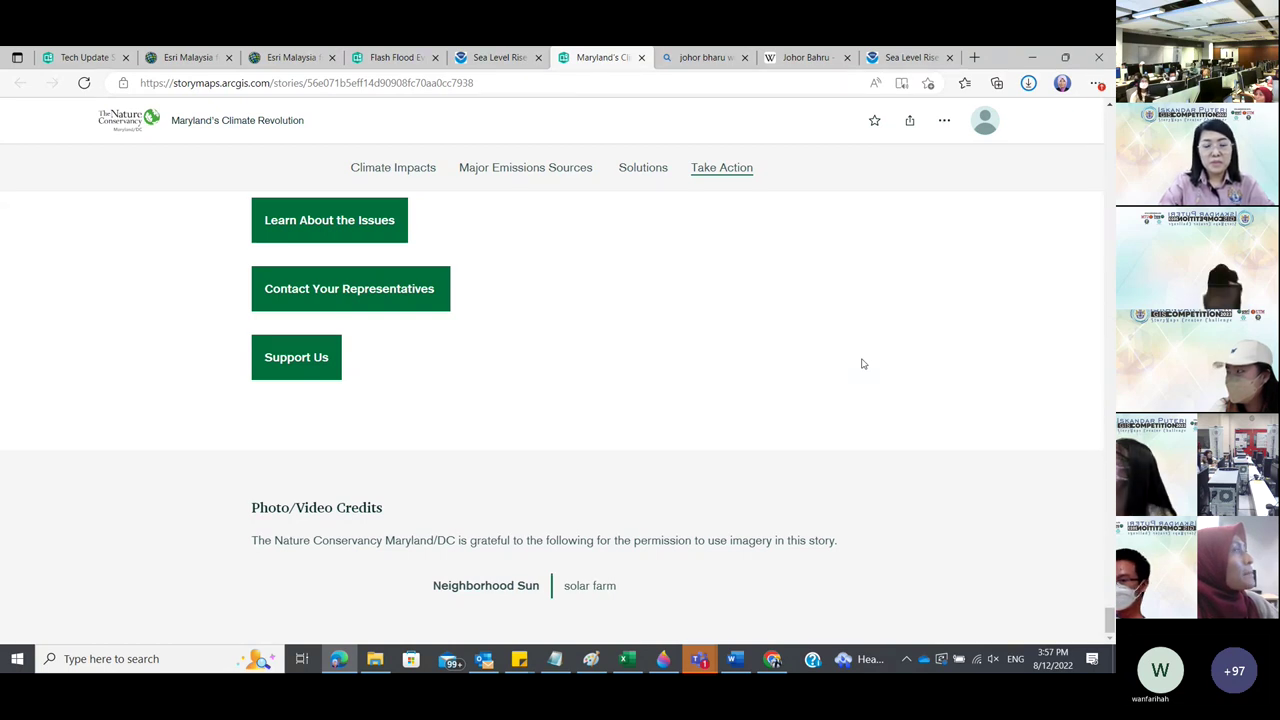
pyautogui.scroll(1, 863, 364)
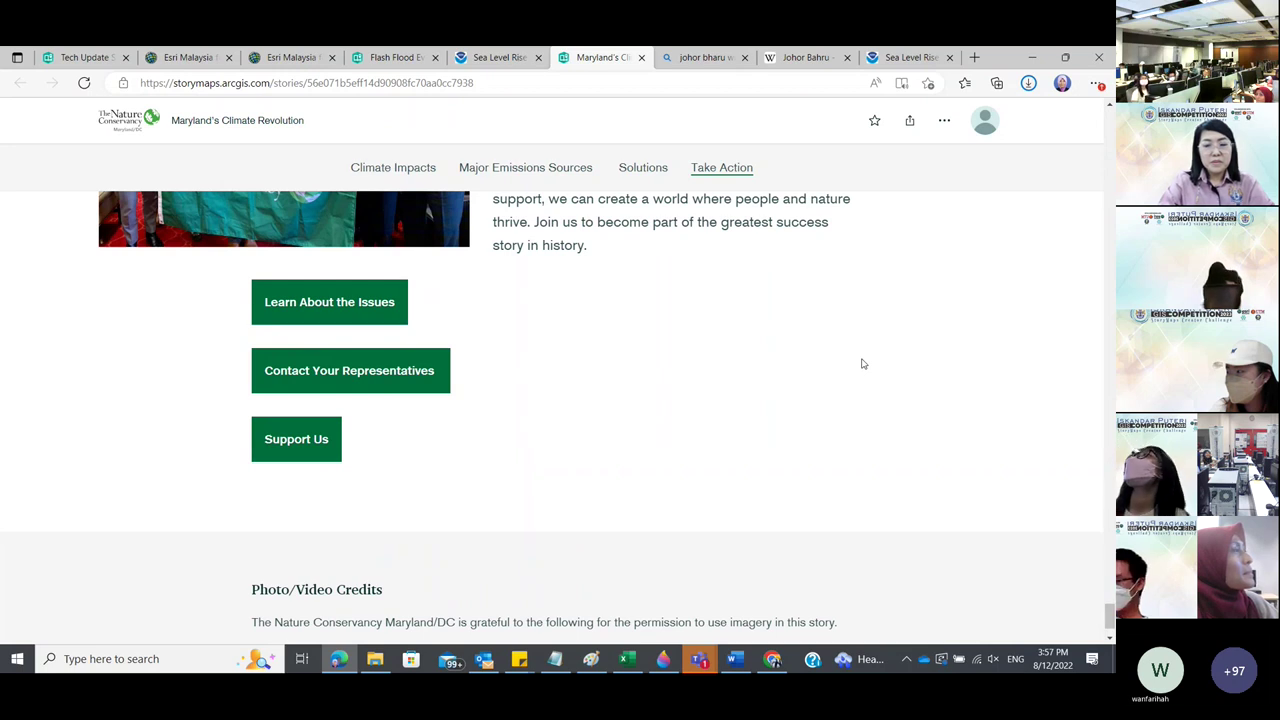
pyautogui.scroll(1, 863, 364)
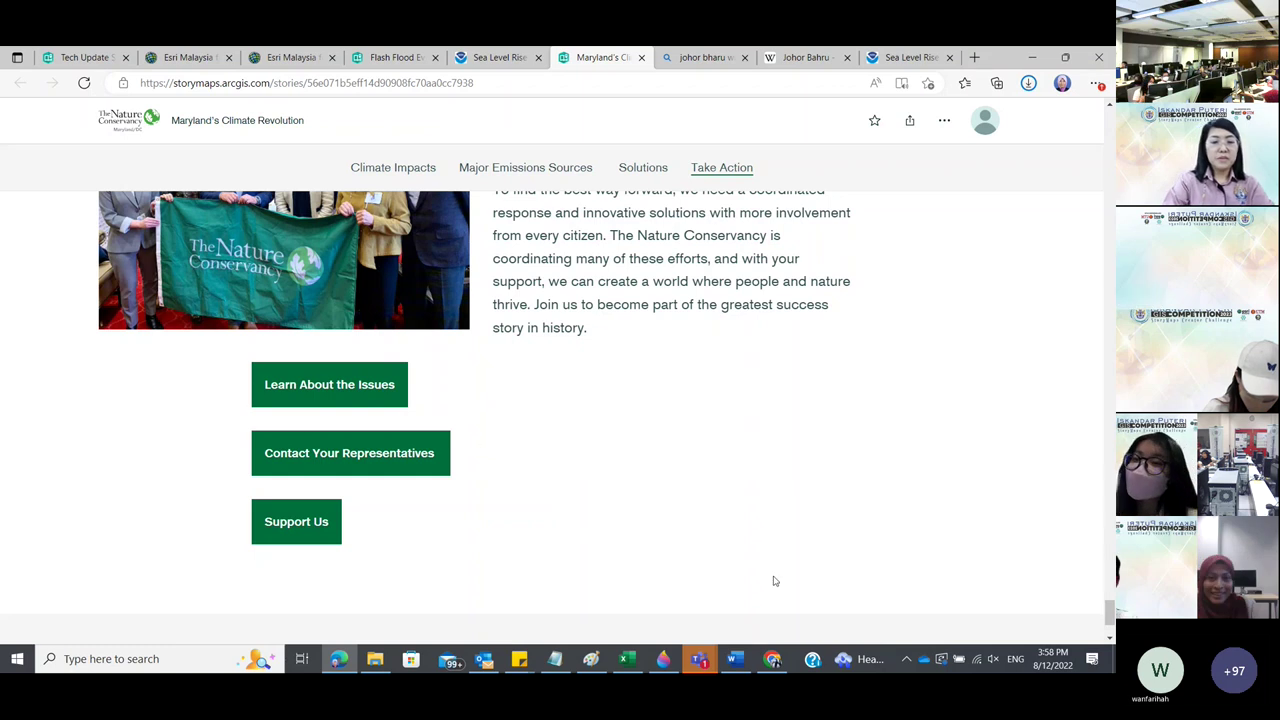
# Switch to the Microsoft Teams meeting window and turn on the camera.
pyautogui.click(703, 660)
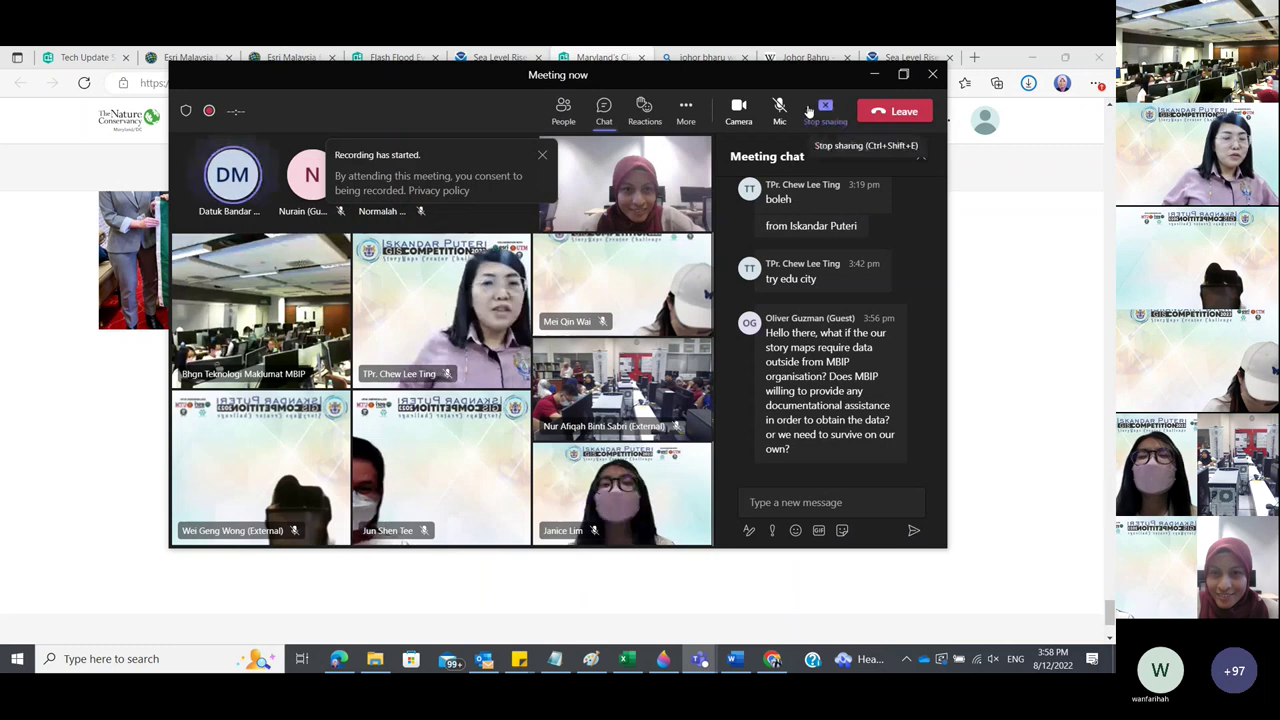
pyautogui.click(741, 109)
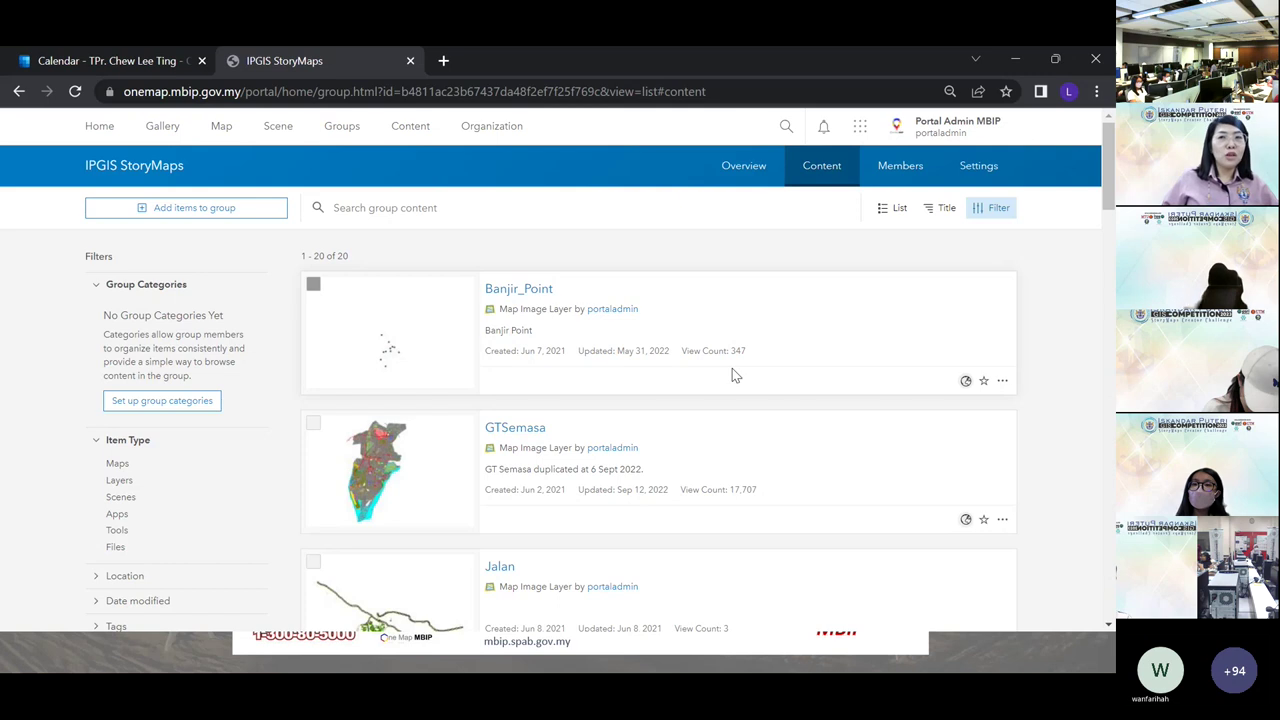
# Examine the items shared in the IPGIS StoryMaps group's content, from Banjir_Point to Zon_AM, and go back up the list.
pyautogui.scroll(-3, 748, 336)
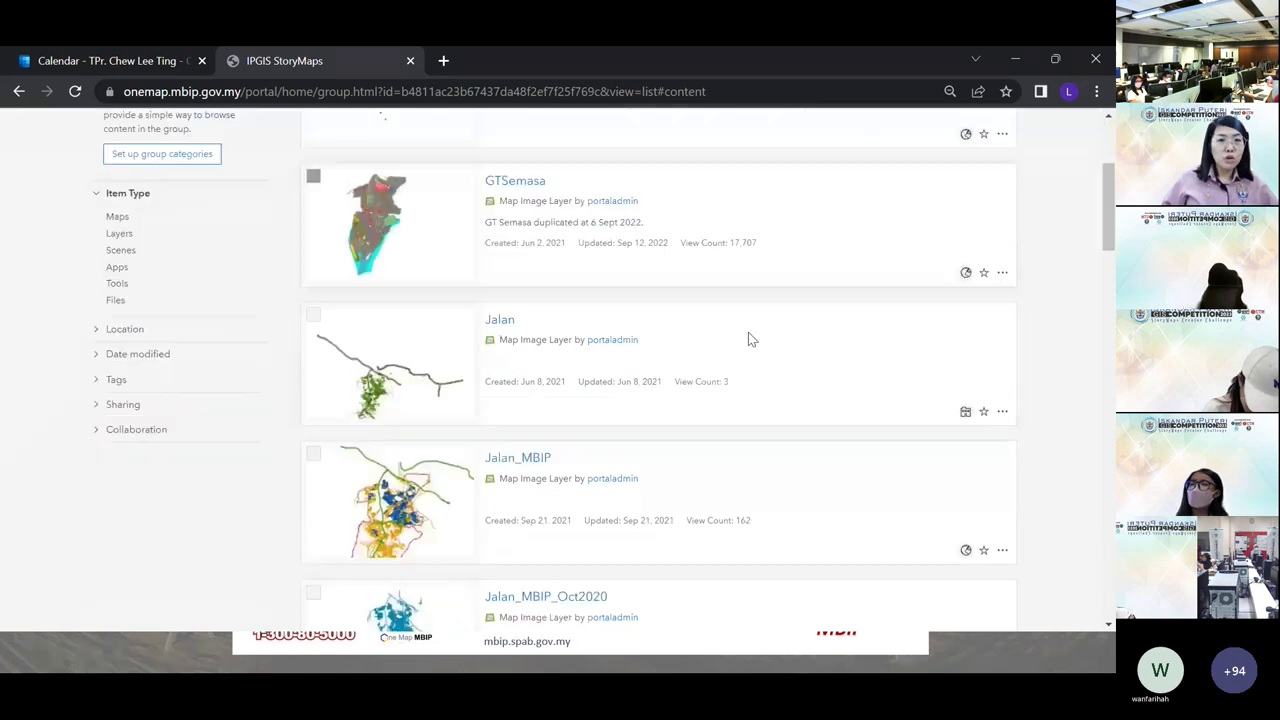
pyautogui.scroll(-2, 748, 336)
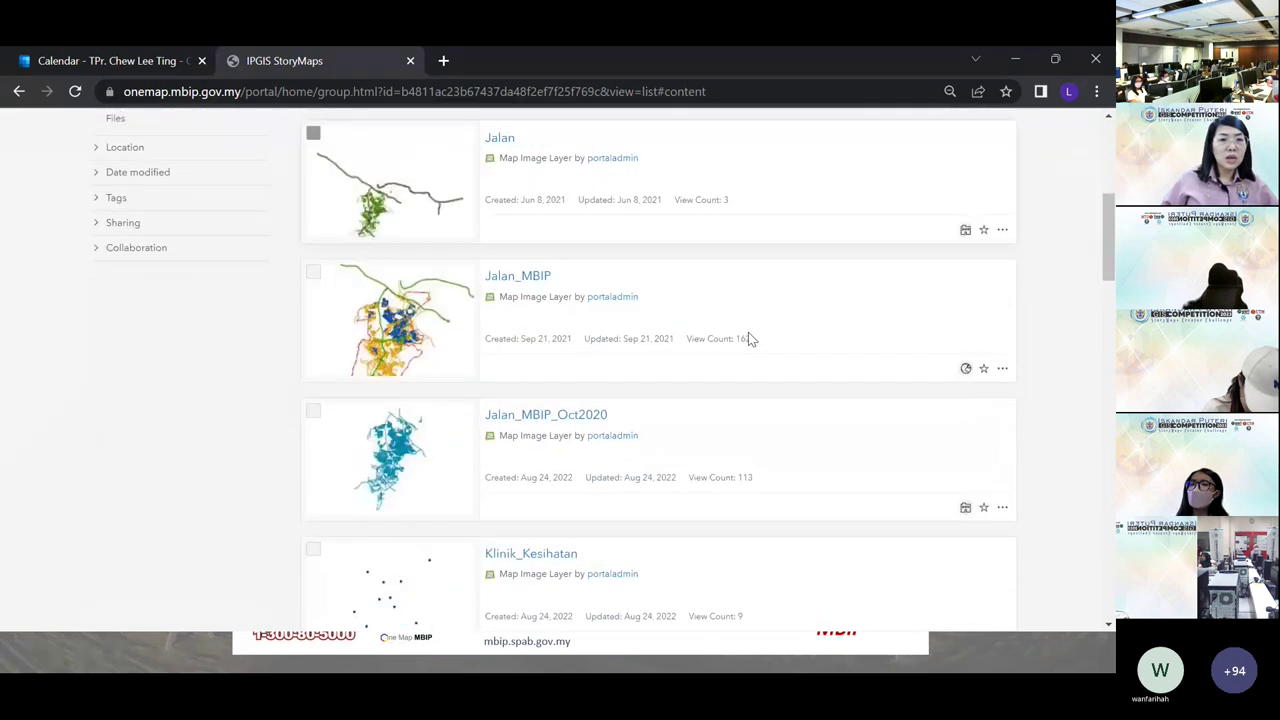
pyautogui.scroll(-1, 749, 332)
pyautogui.scroll(-2, 749, 332)
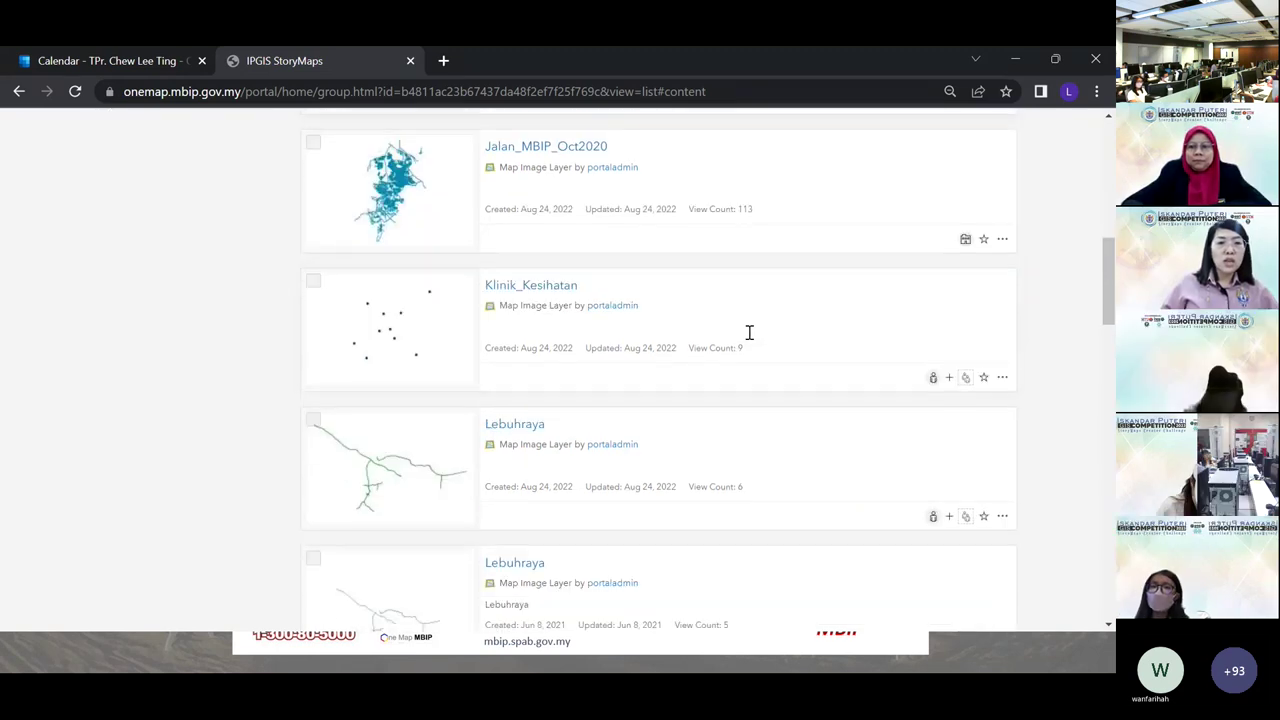
pyautogui.scroll(-1, 748, 332)
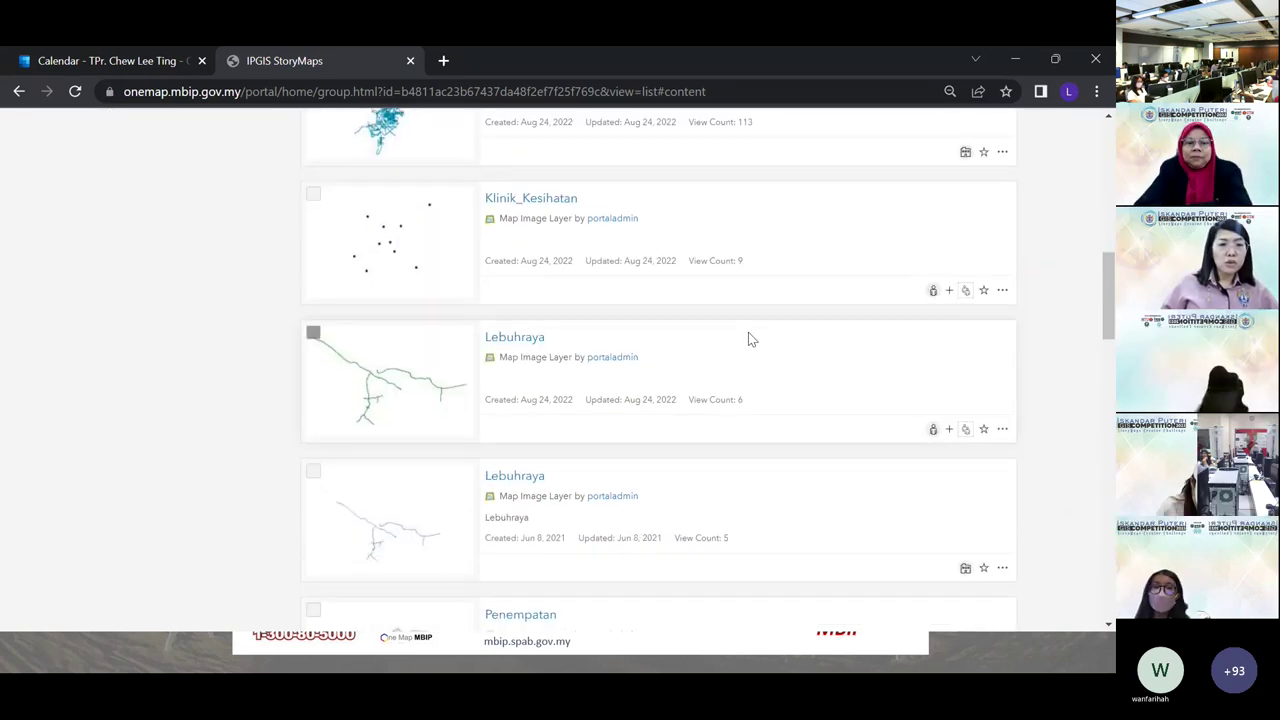
pyautogui.scroll(-4, 803, 314)
pyautogui.scroll(-12, 800, 314)
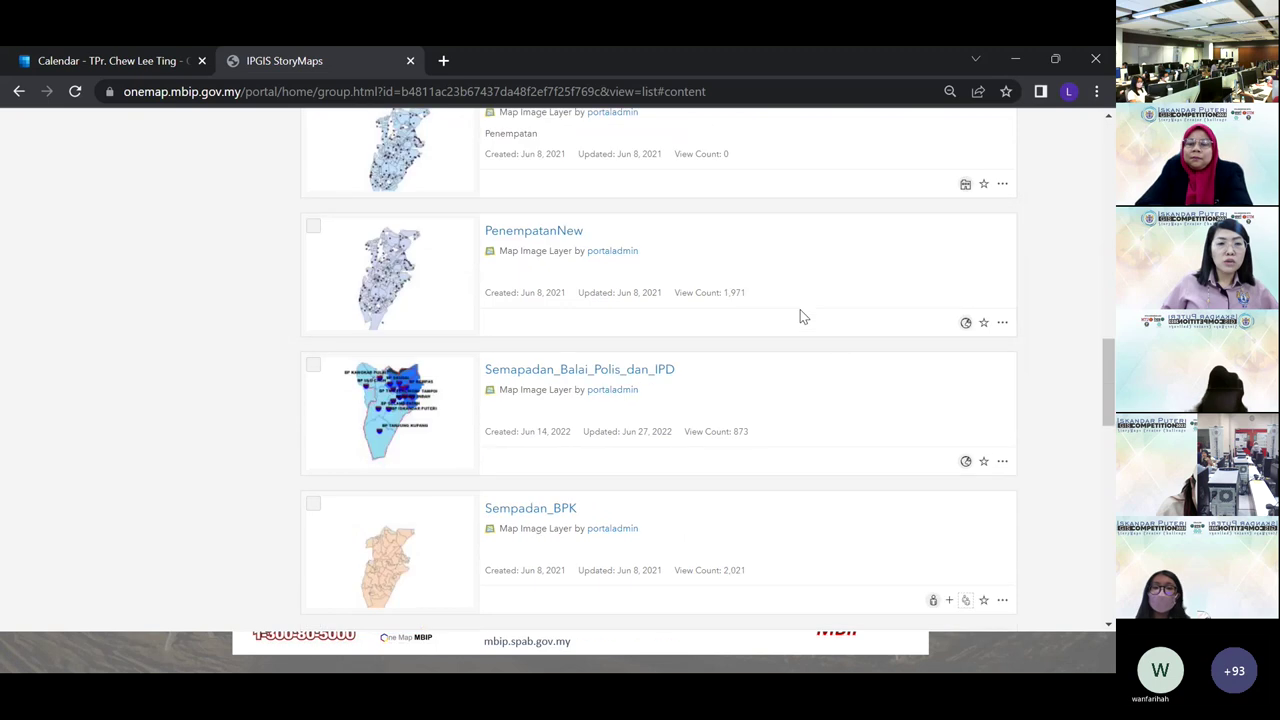
pyautogui.scroll(2, 800, 310)
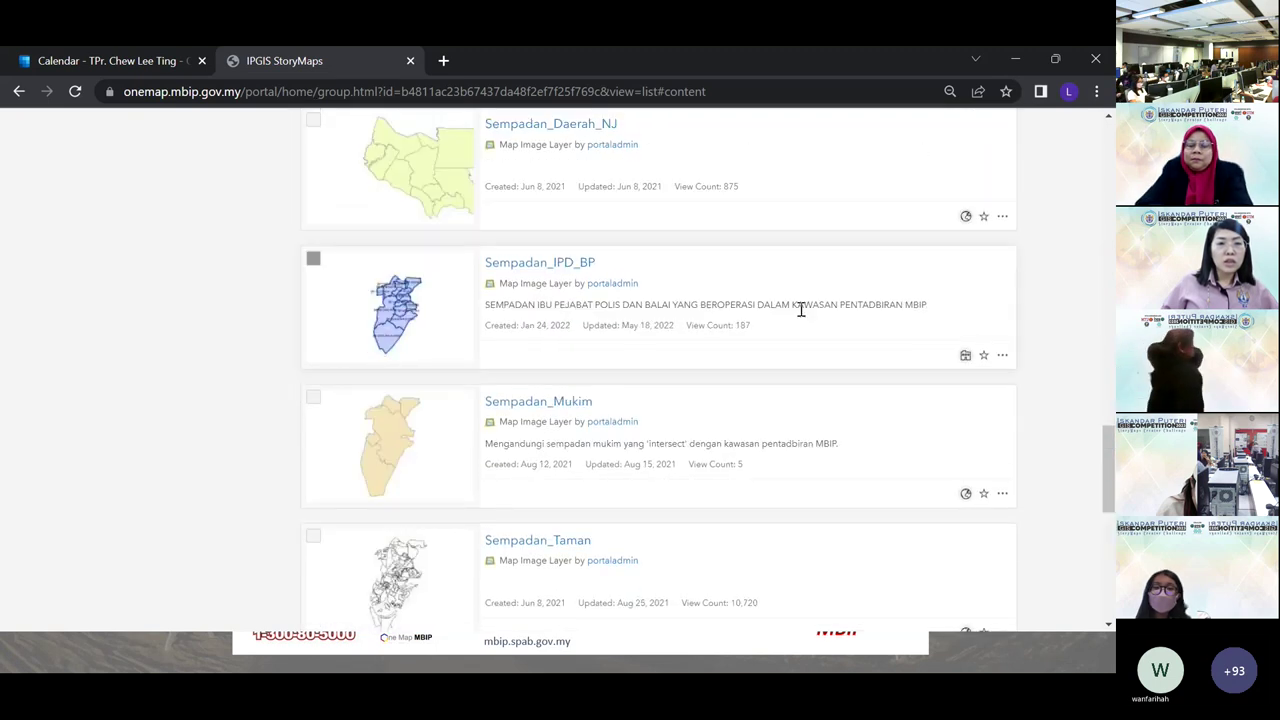
pyautogui.scroll(-2, 800, 310)
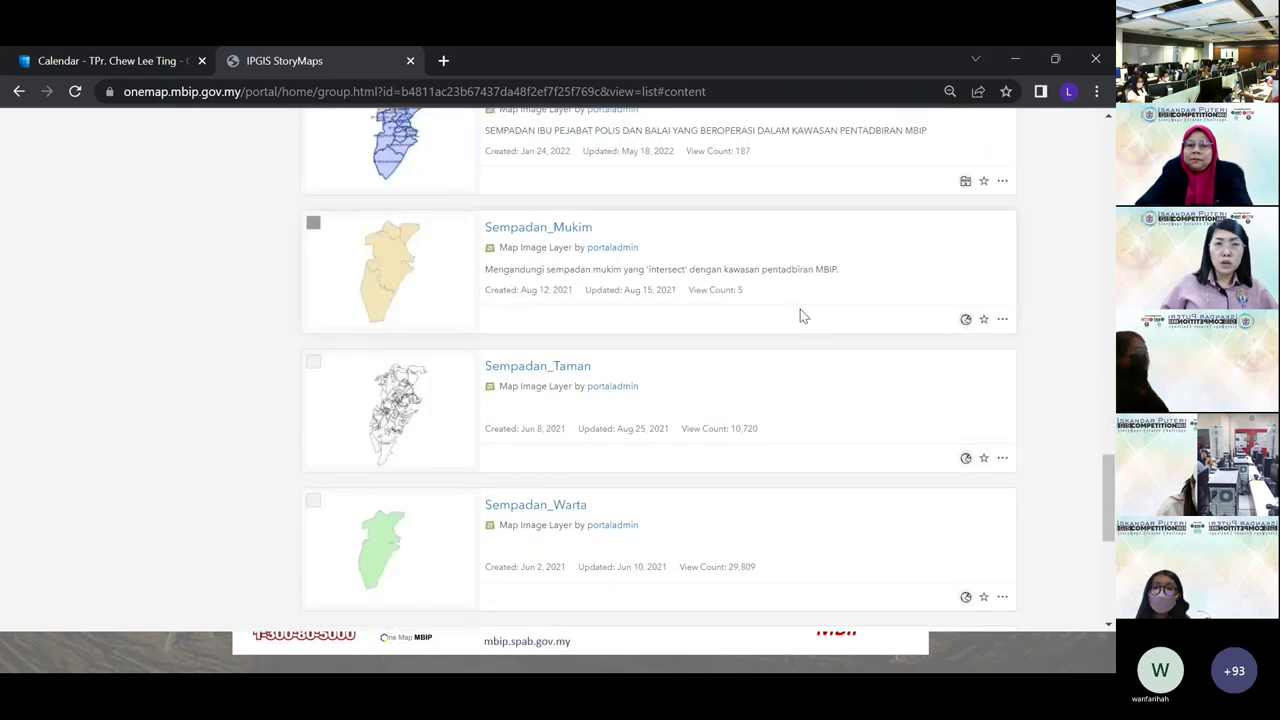
pyautogui.scroll(-6, 800, 316)
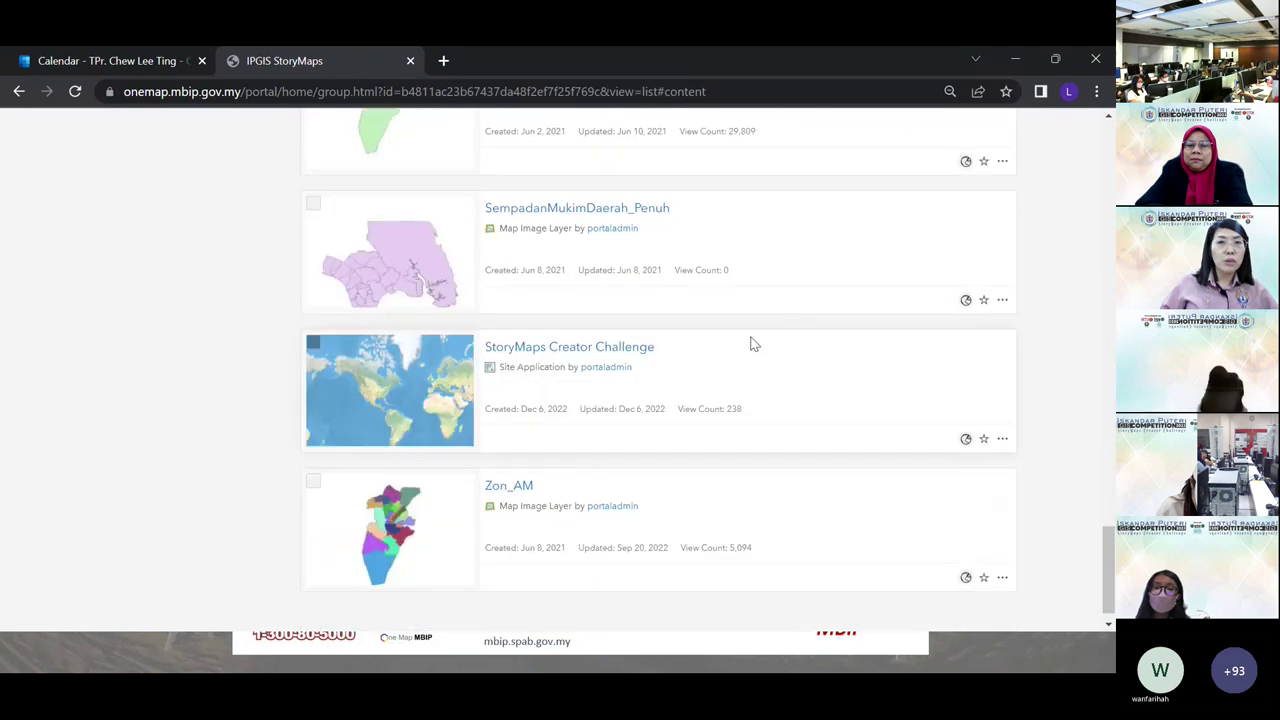
pyautogui.scroll(7, 718, 440)
pyautogui.scroll(20, 714, 420)
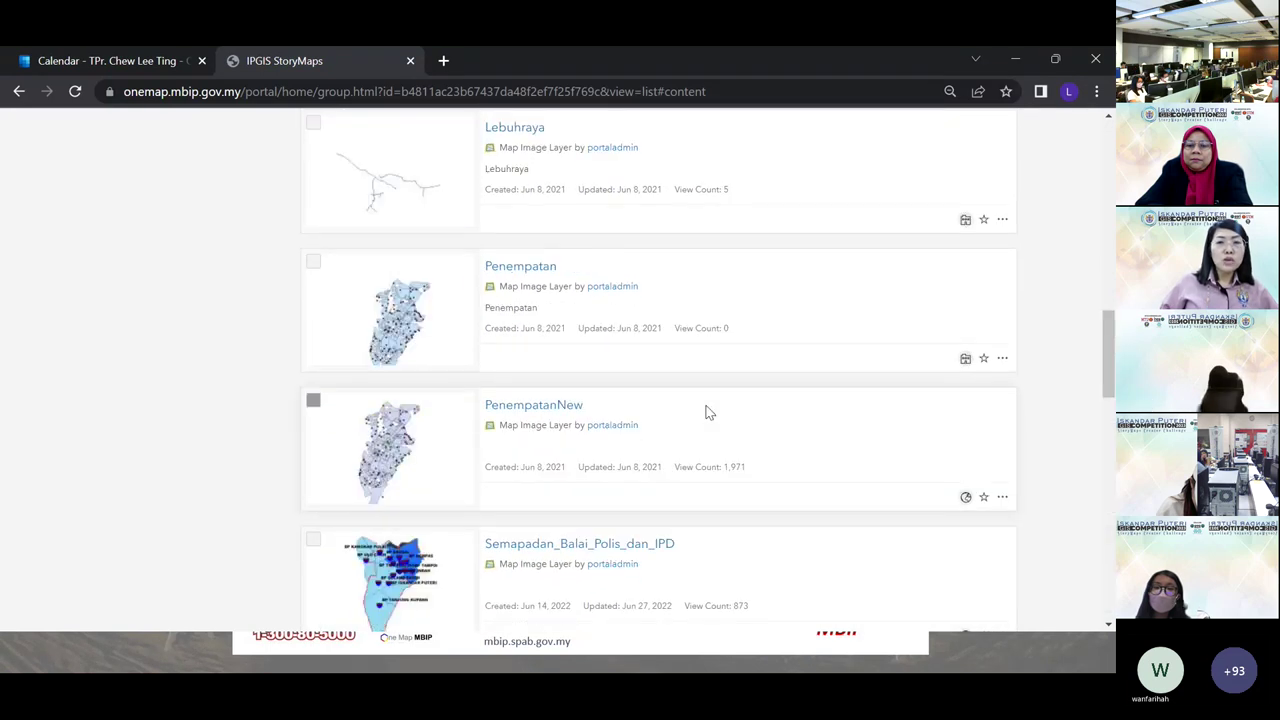